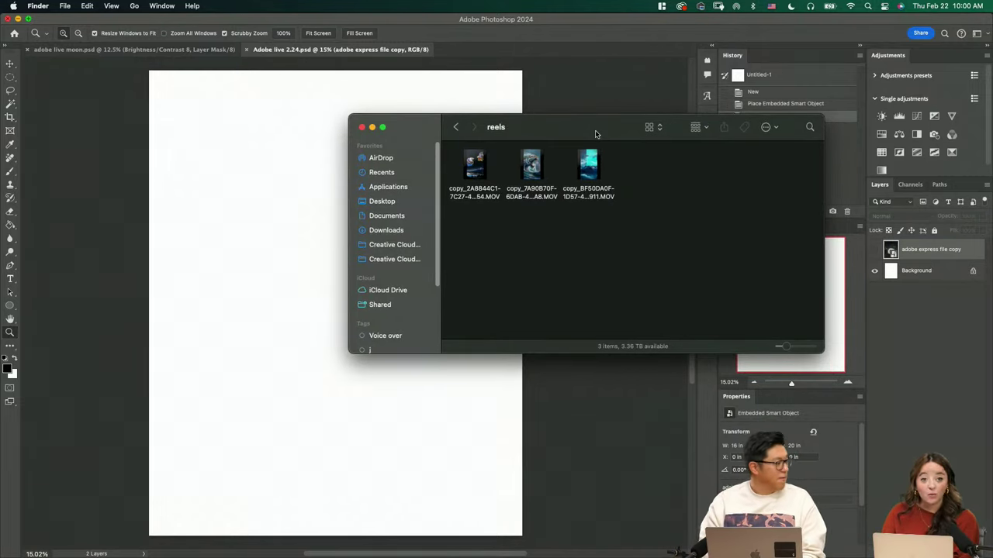
# Show the "adobe express file copy" layer to view the finished moon and desert composite
pyautogui.moveTo(595, 135); pyautogui.dragTo(563, 132)
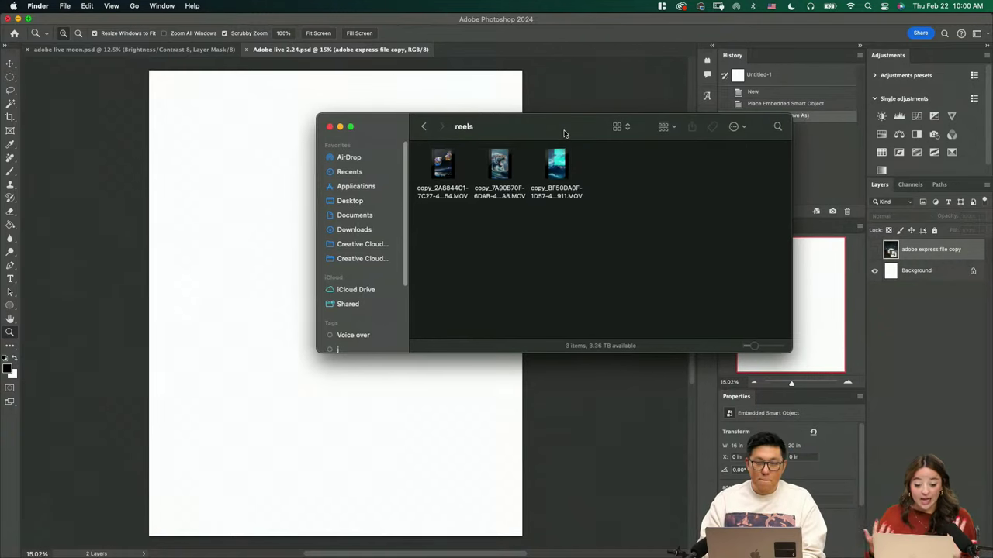
pyautogui.click(874, 253)
pyautogui.click(874, 251)
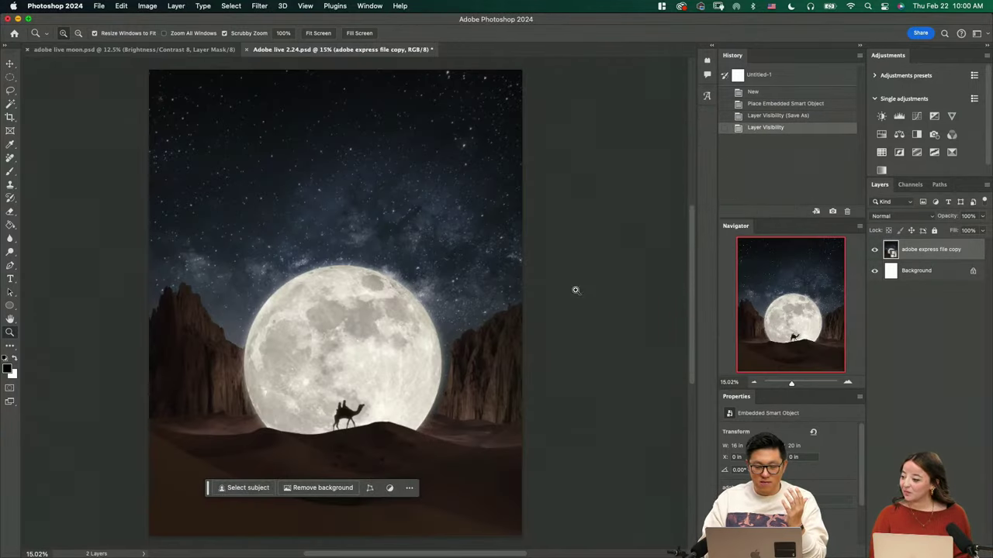
pyautogui.moveTo(486, 353); pyautogui.dragTo(478, 353)
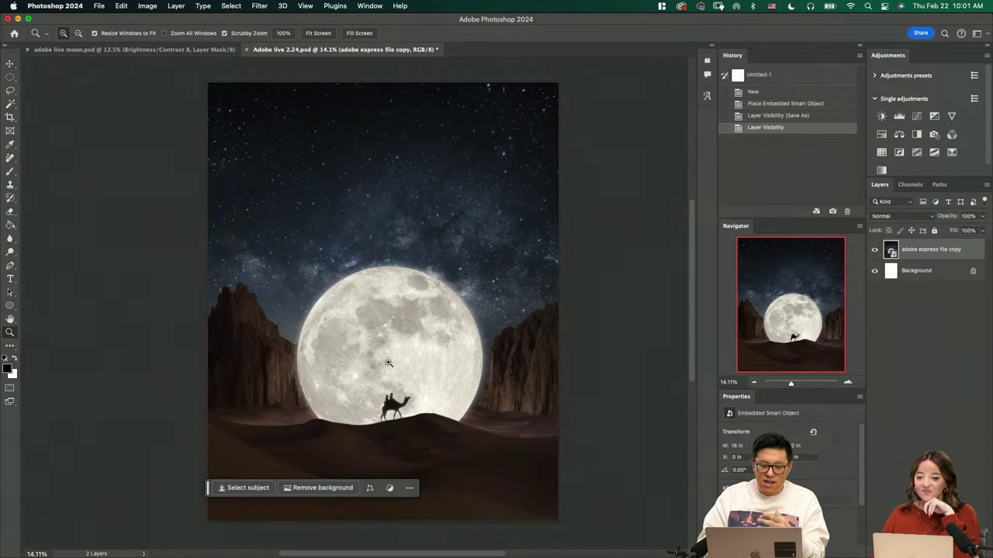
# Switch to Finder and preview each of the three MOV clips in the reels folder, one after another
pyautogui.press('super+Tab')
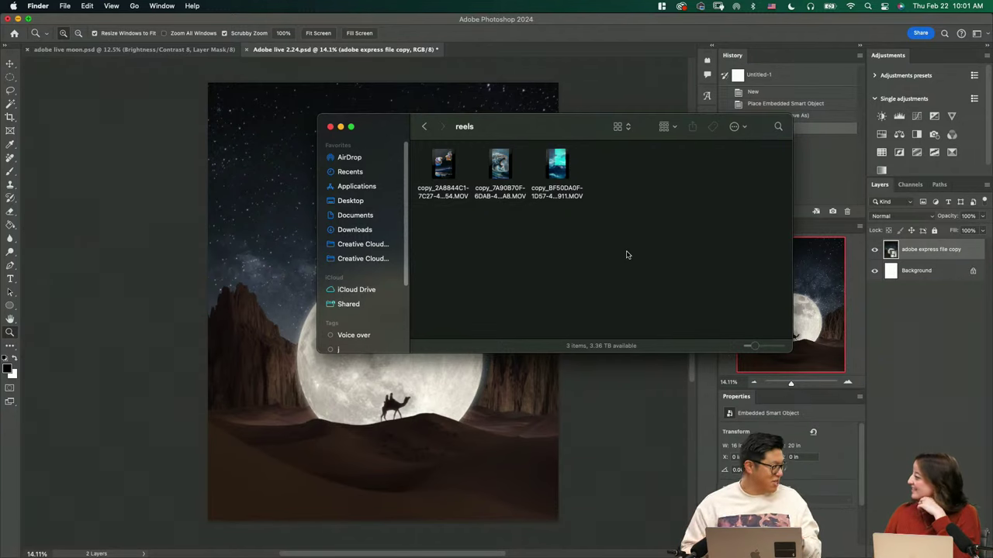
pyautogui.click(556, 167)
pyautogui.press('space')
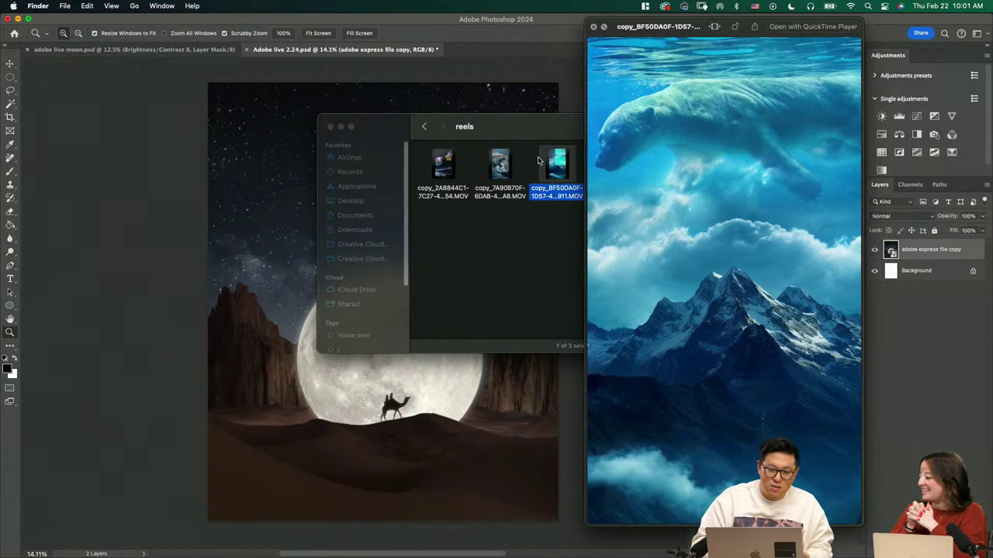
pyautogui.press('space')
pyautogui.click(510, 176)
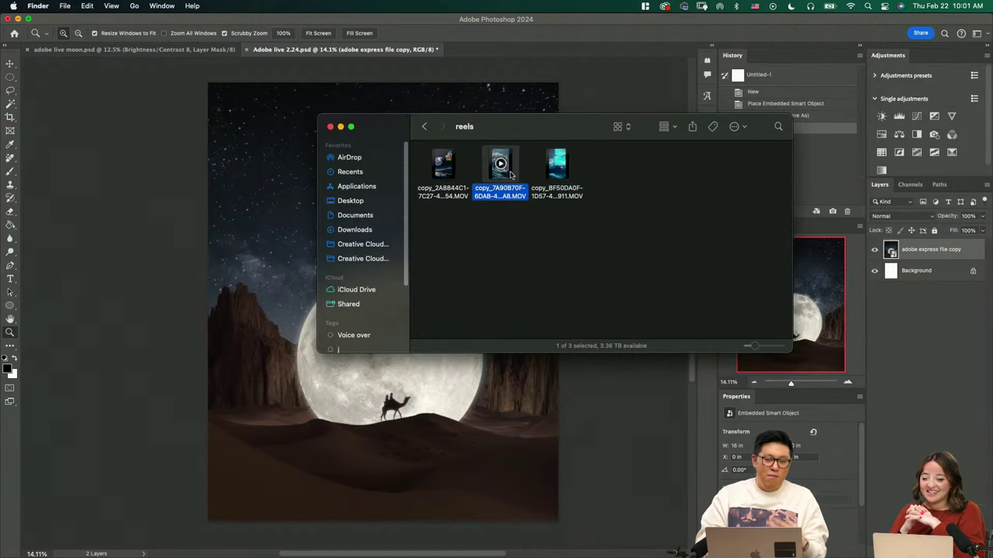
pyautogui.press('space')
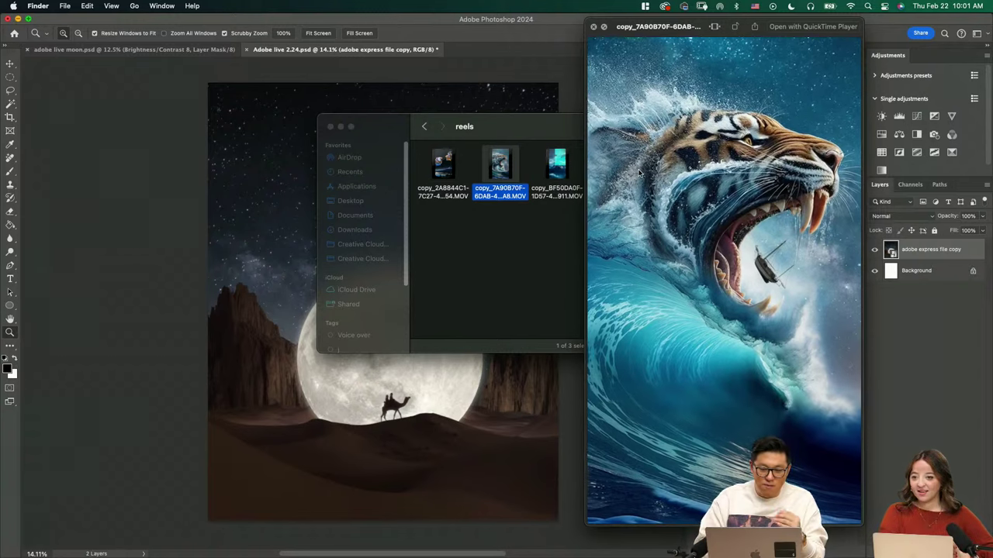
pyautogui.press('space')
pyautogui.click(443, 177)
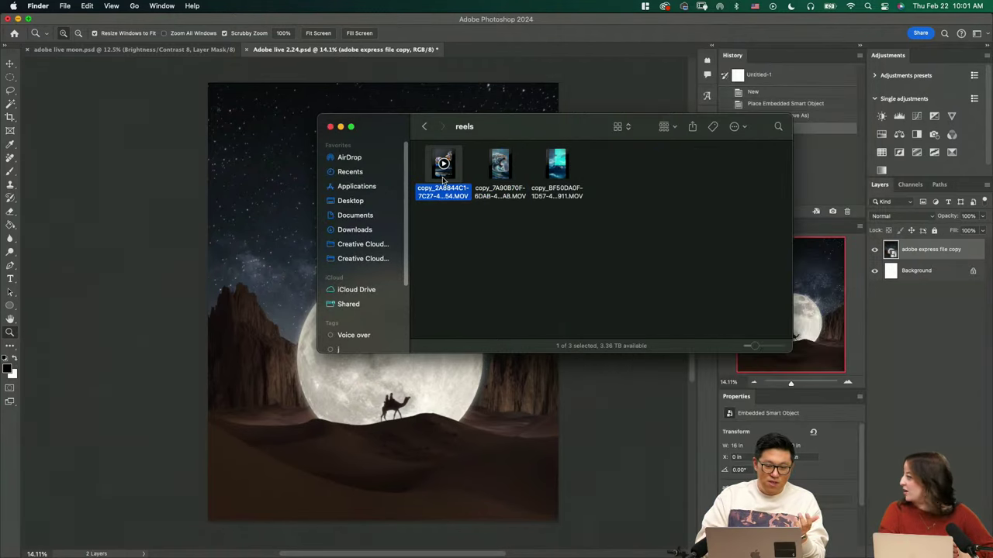
pyautogui.press('space')
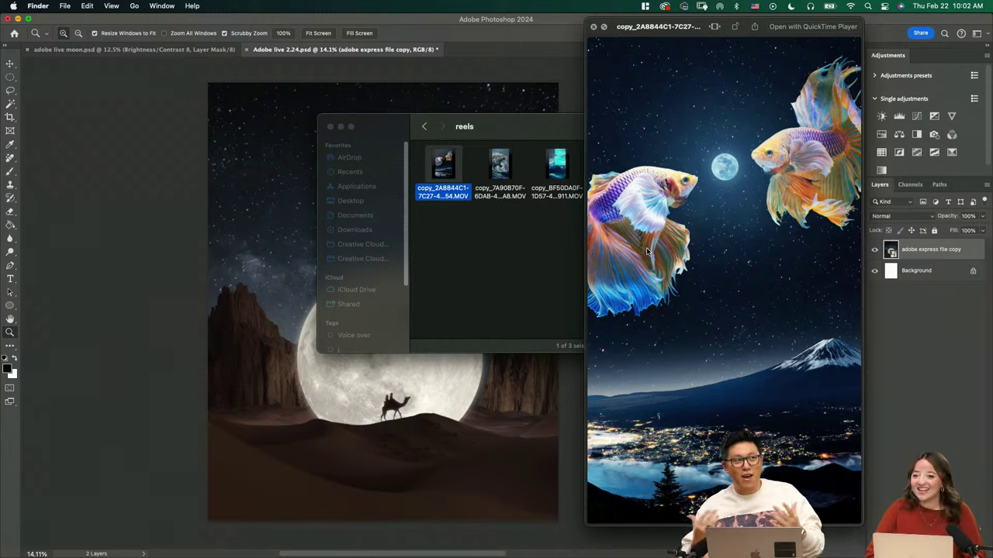
pyautogui.press('space')
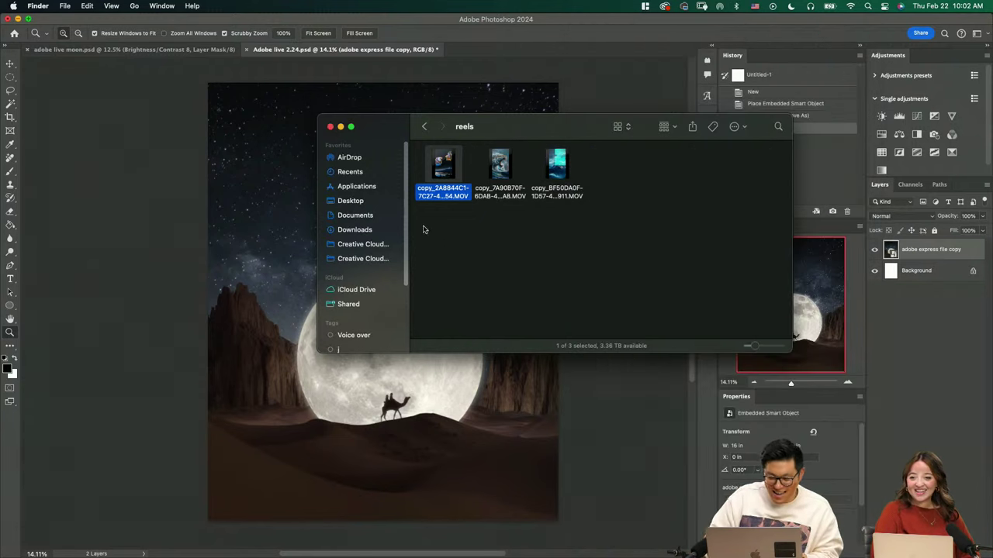
# Go back to the parent folder of reels, return to Photoshop and hide the "adobe express file copy" layer
pyautogui.click(424, 126)
pyautogui.click(126, 233)
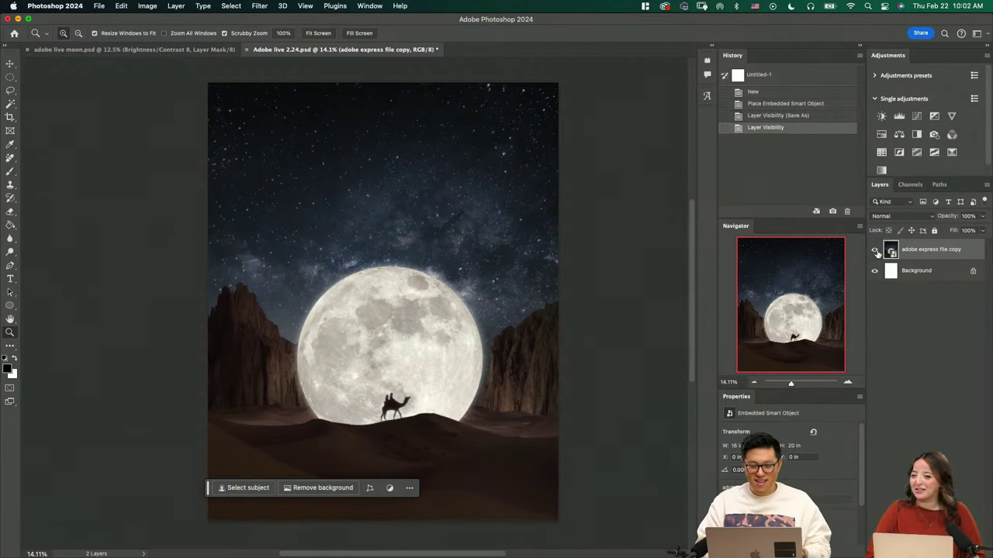
pyautogui.click(874, 250)
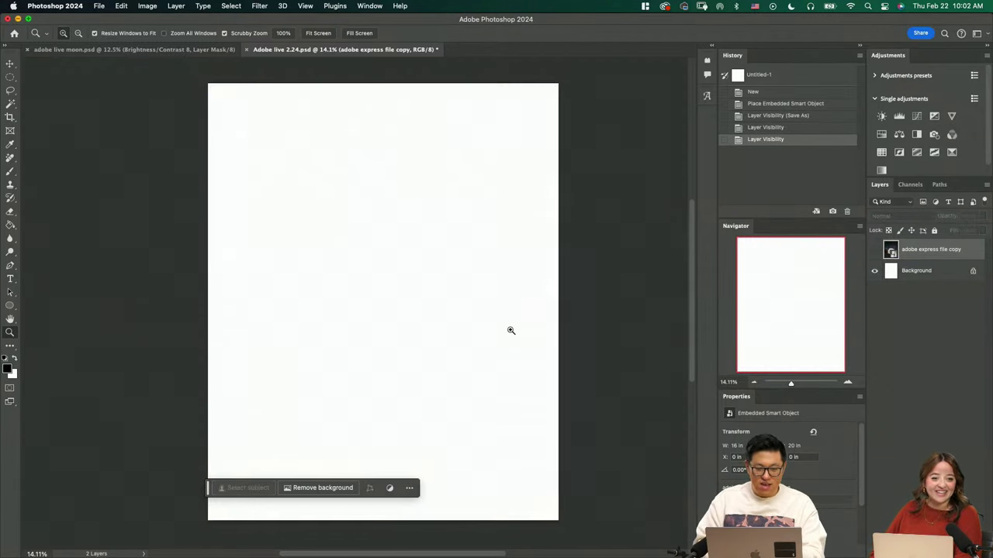
# Switch to Chrome and view the camel sunset photo on Adobe Stock, keeping the search category on Free
pyautogui.press('super+Tab')
pyautogui.press('super+Tab')
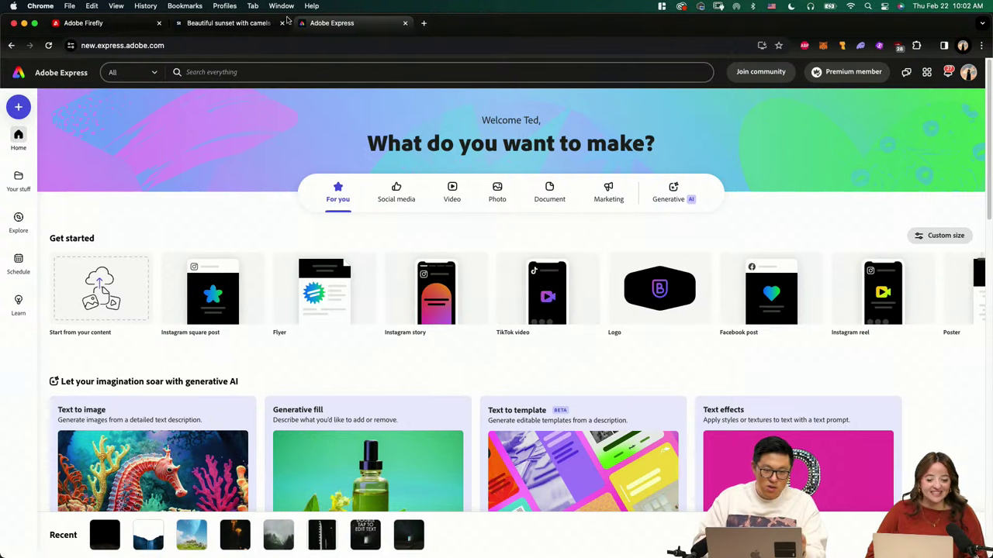
pyautogui.click(252, 25)
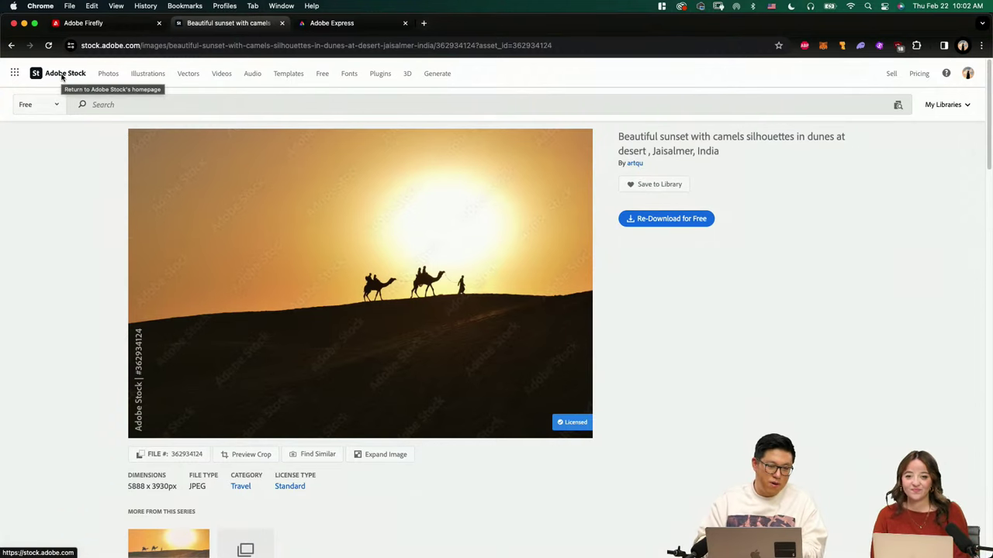
pyautogui.click(57, 106)
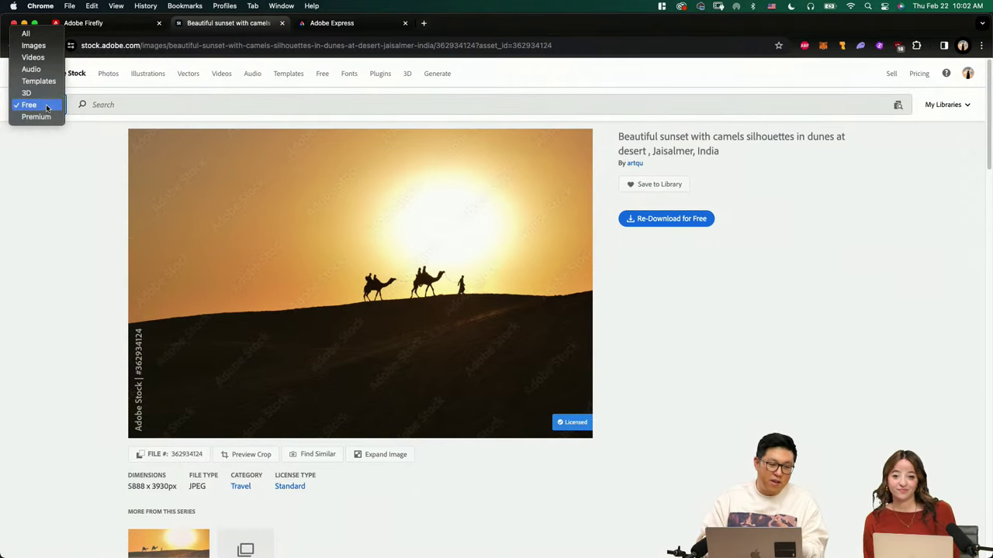
pyautogui.click(46, 104)
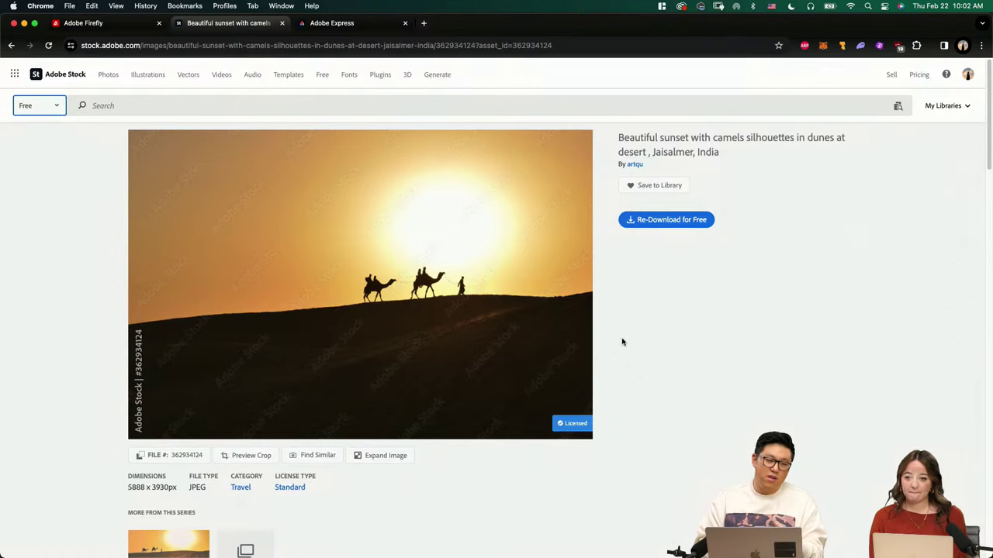
pyautogui.scroll(-1, 238, 184)
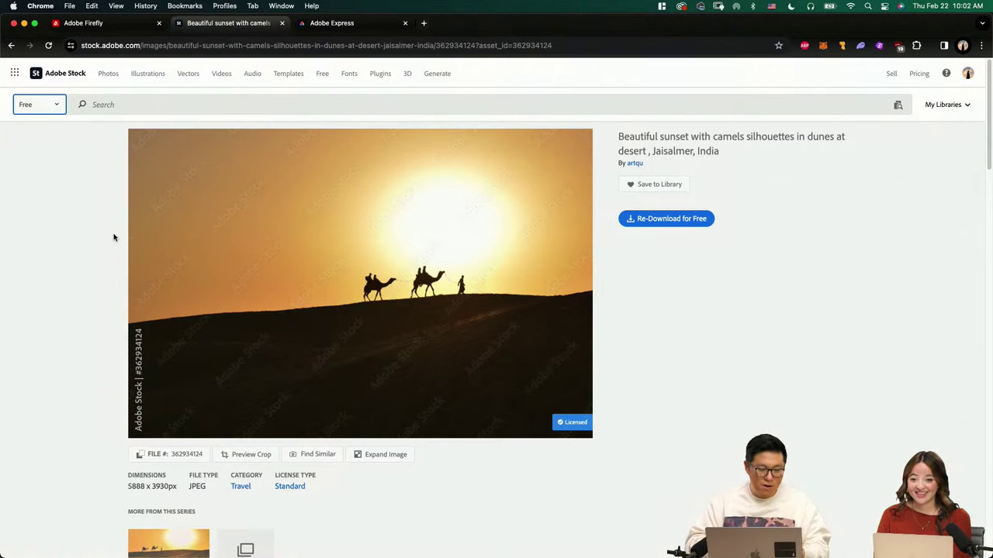
pyautogui.moveTo(296, 543)
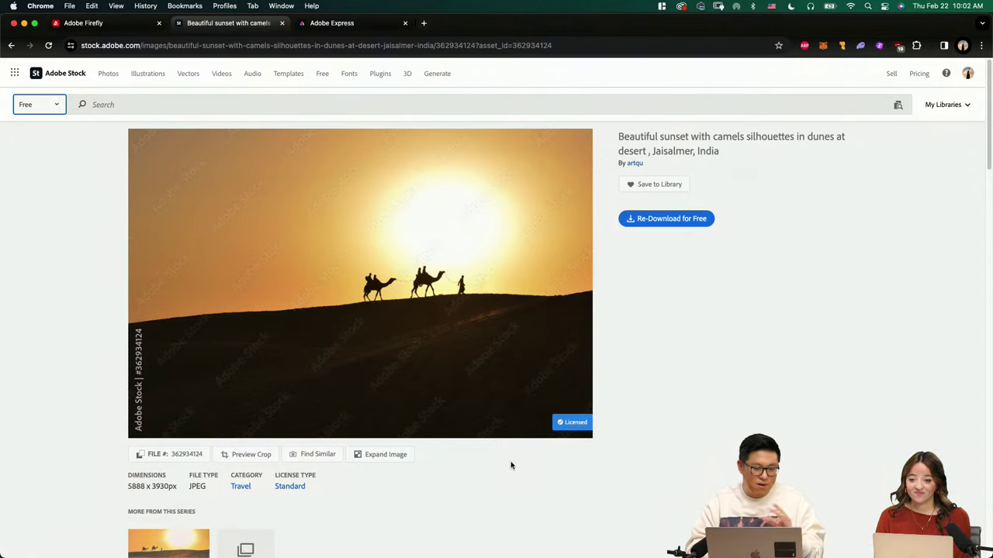
# Switch to Finder and preview the AdobeStock images in the Adobe Live 2.21.24 folder, starting with AdobeStock_362934124.jpeg
pyautogui.click(83, 538)
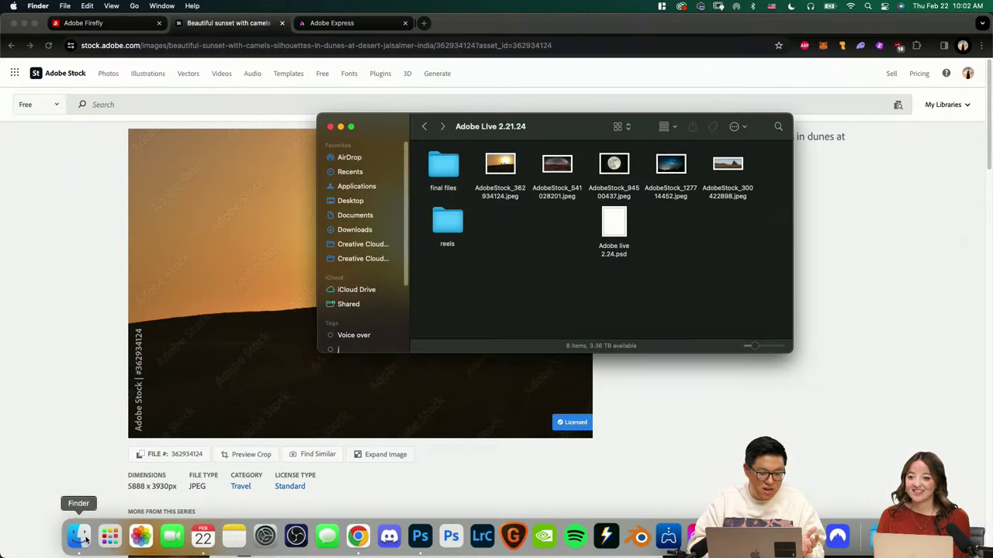
pyautogui.click(500, 171)
pyautogui.press('space')
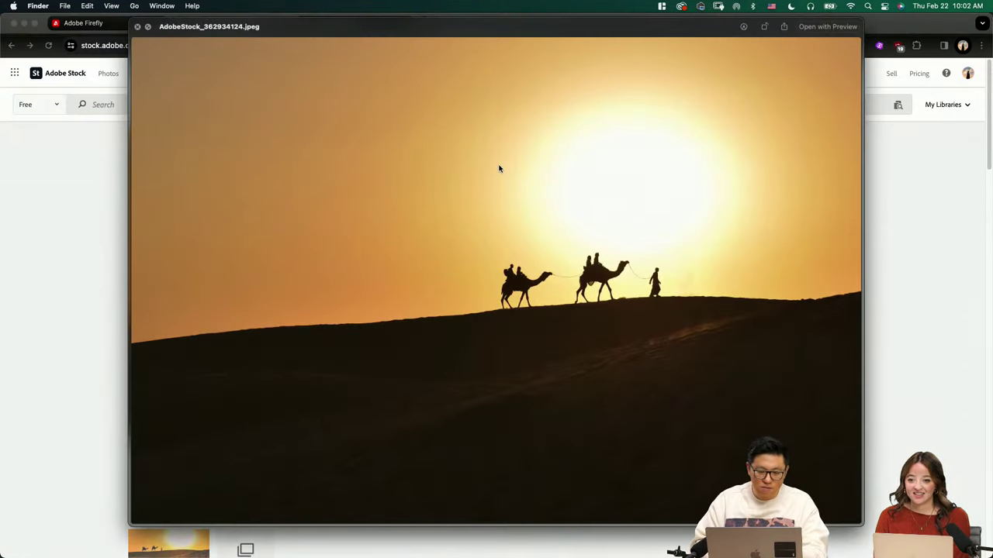
pyautogui.press('Right')
pyautogui.press('Right')
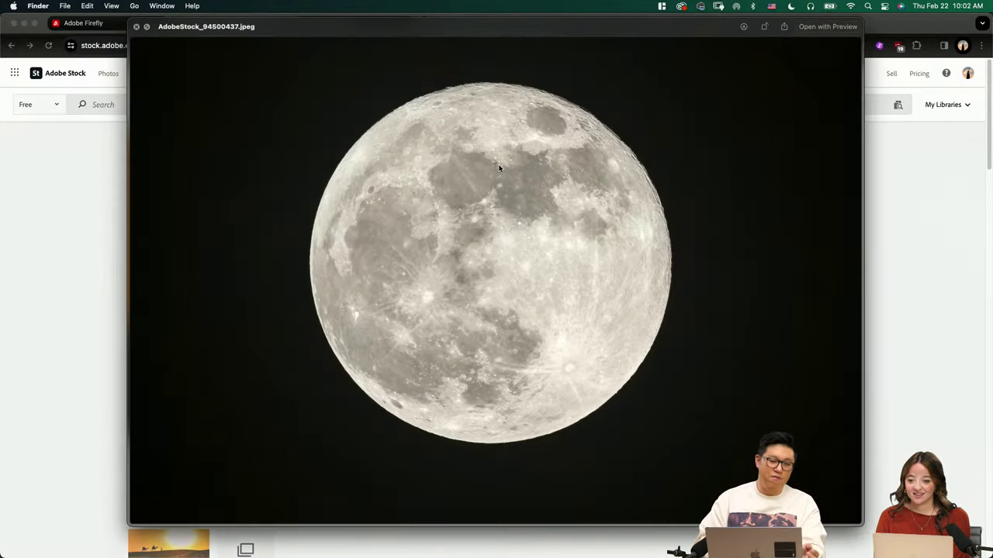
pyautogui.press('Right')
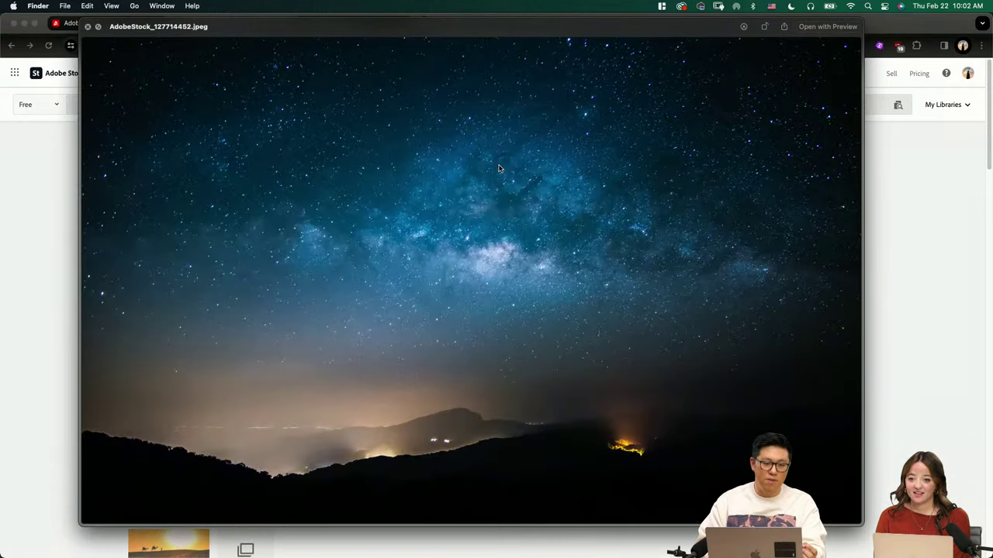
pyautogui.press('Right')
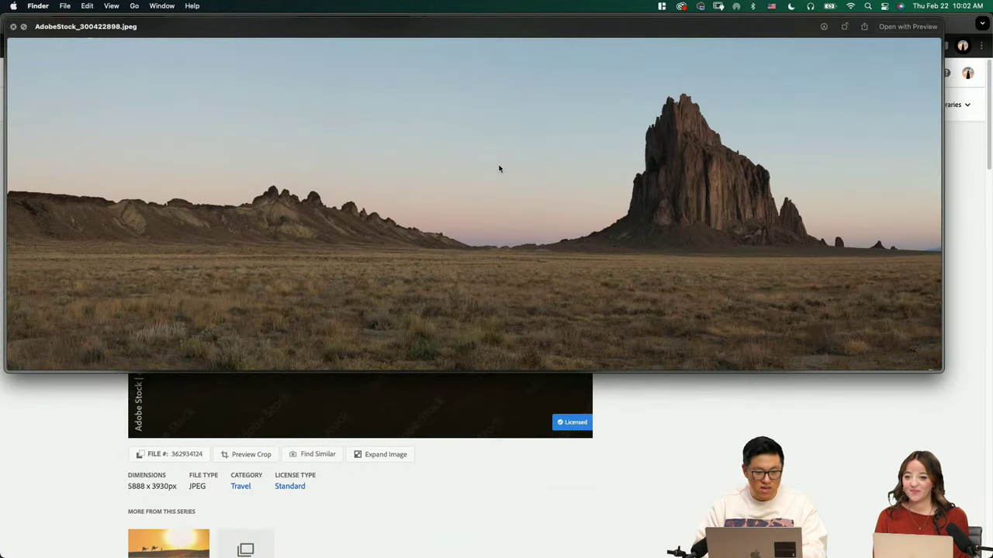
pyautogui.press('Left')
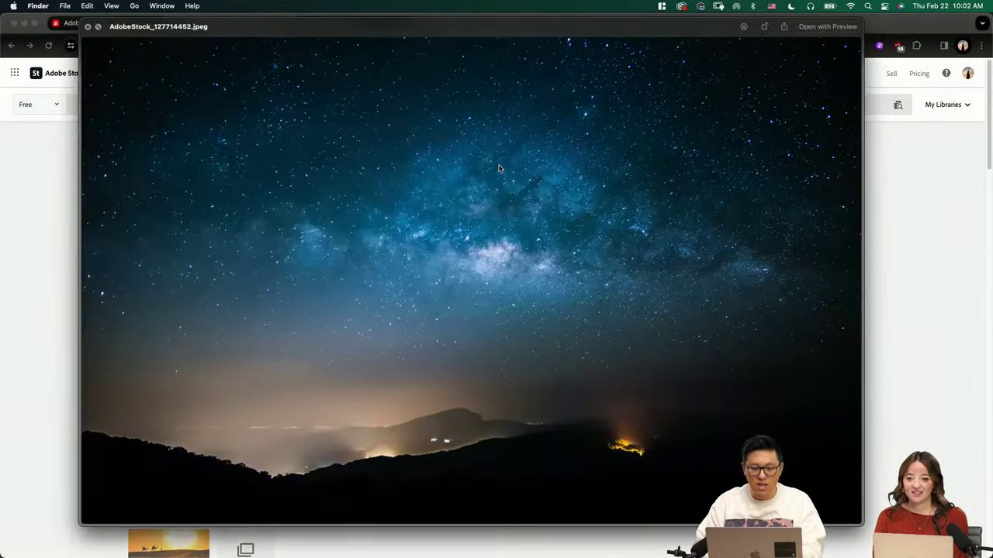
pyautogui.press('space')
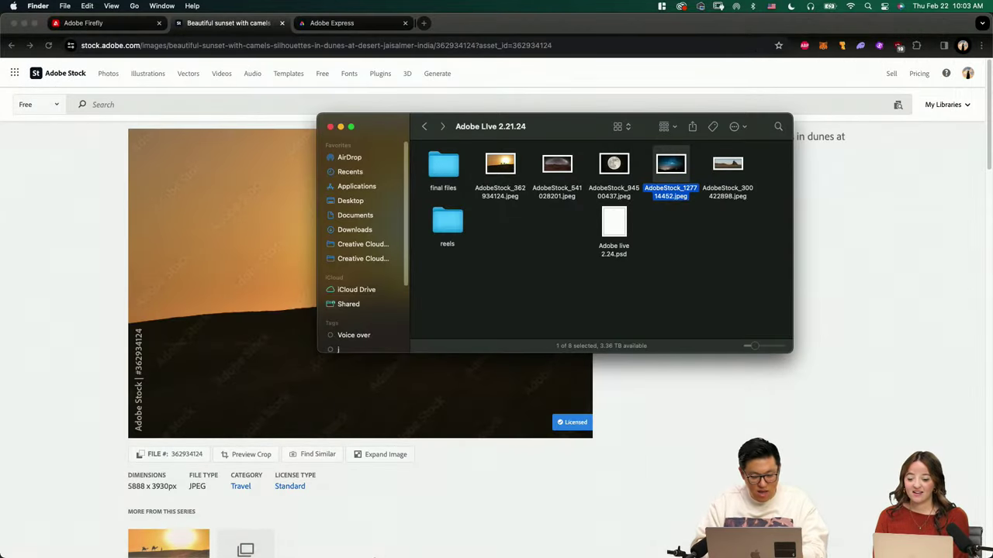
# Place AdobeStock_541028201.jpeg from Finder into the Adobe live 2.24.psd document in Photoshop as an embedded smart object
pyautogui.moveTo(388, 556)
pyautogui.click(425, 542)
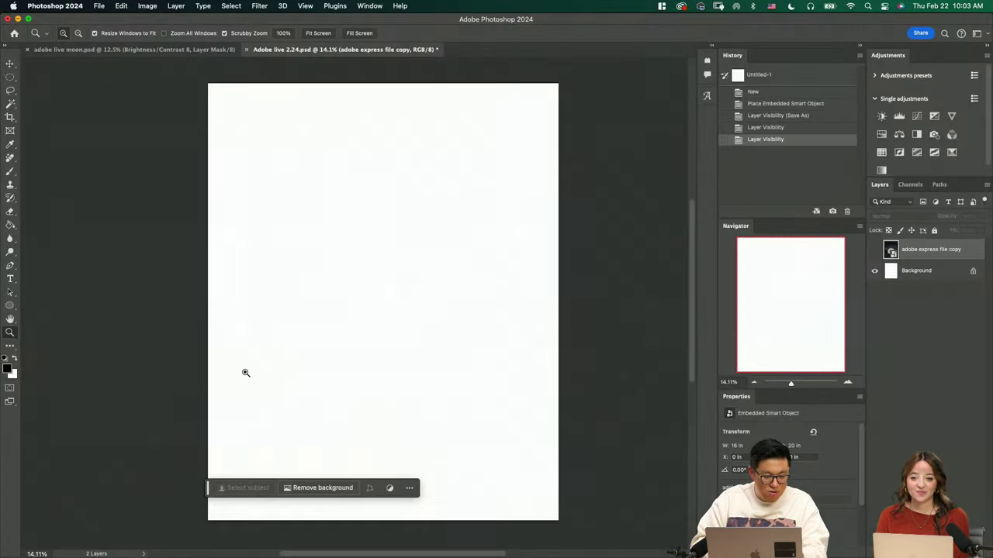
pyautogui.click(78, 545)
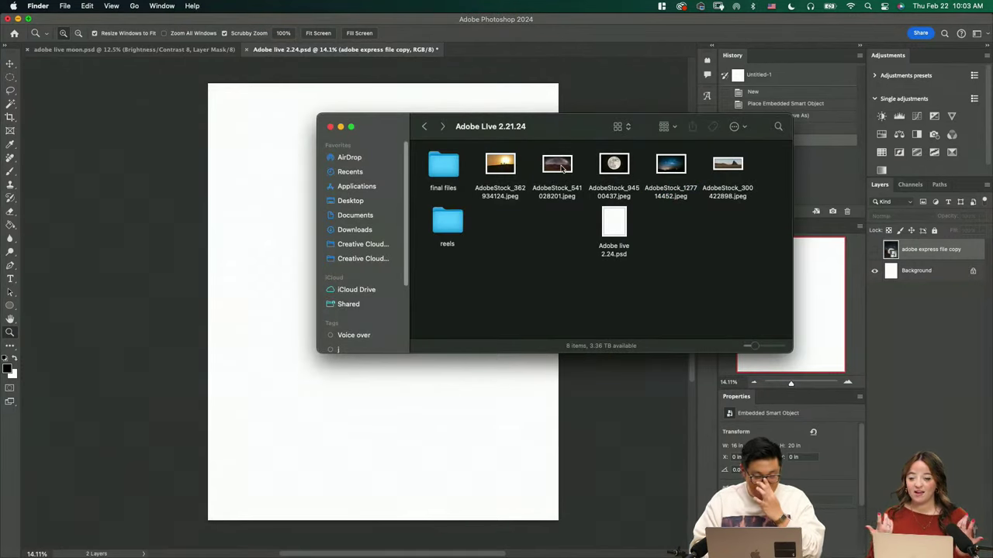
pyautogui.moveTo(562, 168); pyautogui.dragTo(390, 439)
pyautogui.press('Return')
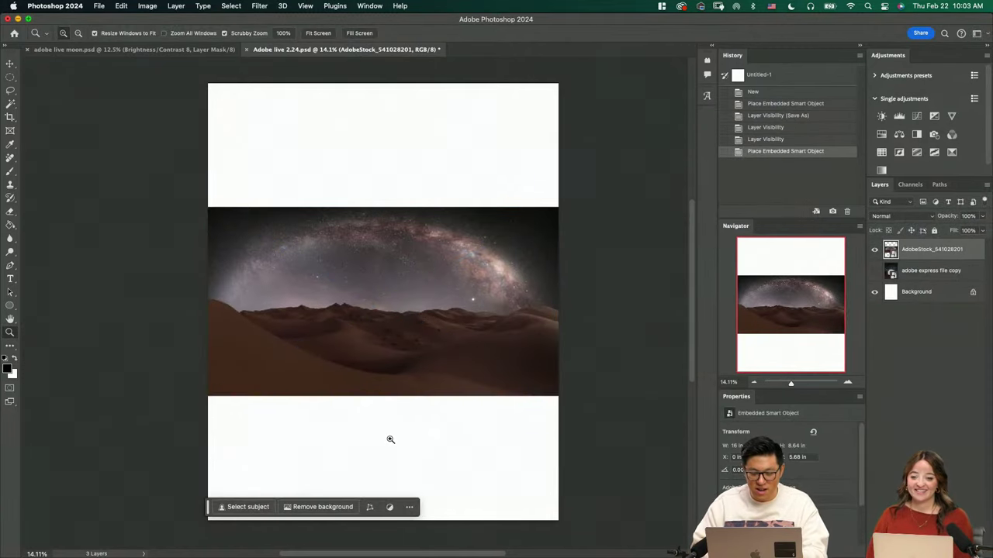
# Place AdobeStock_94500437, AdobeStock_127714452, AdobeStock_300422898 and AdobeStock_362934124 from Finder into the Photoshop document as embedded smart objects
pyautogui.press('super+Tab')
pyautogui.click(722, 225)
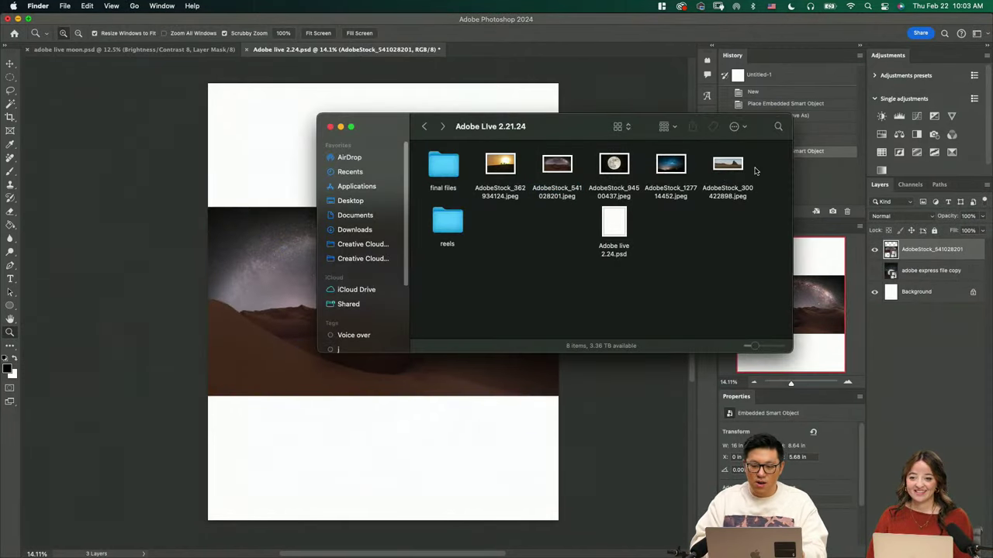
pyautogui.moveTo(752, 173); pyautogui.dragTo(502, 167)
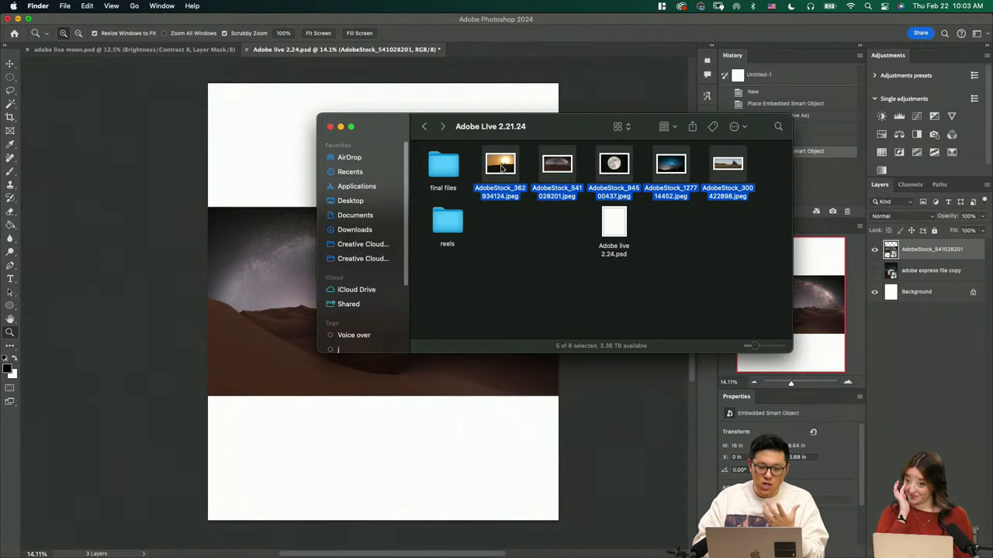
pyautogui.keyDown('super'); pyautogui.click(556, 172); pyautogui.keyUp('super')
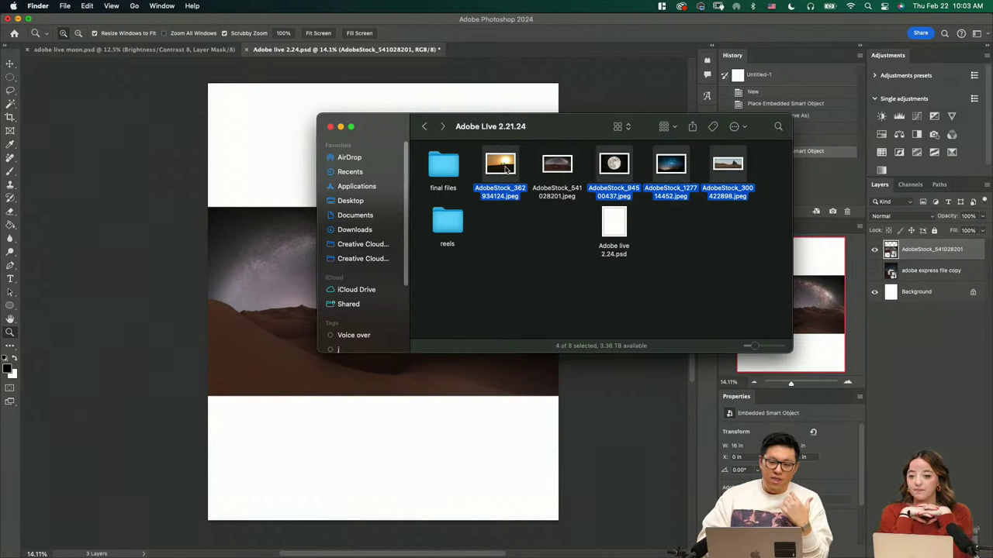
pyautogui.moveTo(508, 171); pyautogui.dragTo(242, 228)
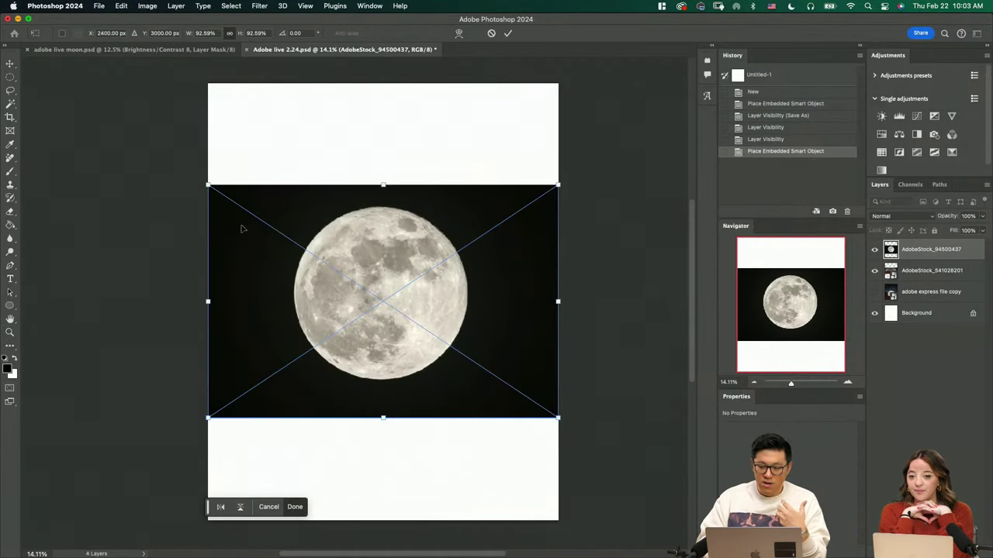
pyautogui.press('Return')
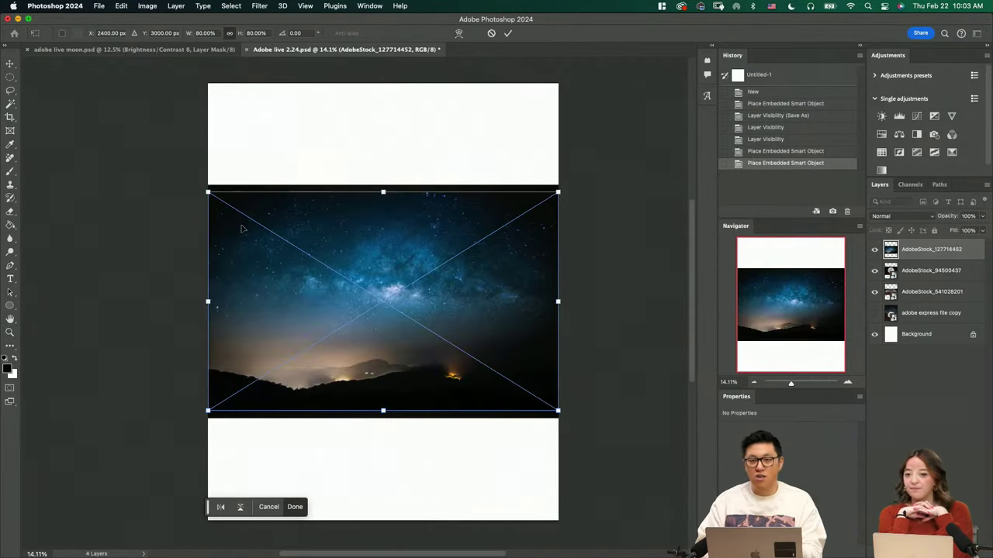
pyautogui.press('Return')
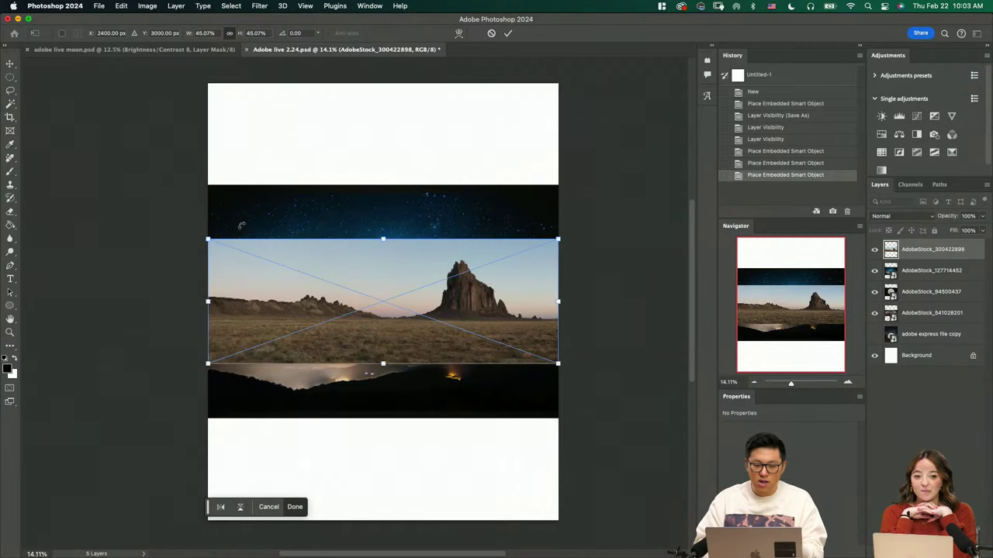
pyautogui.press('Return')
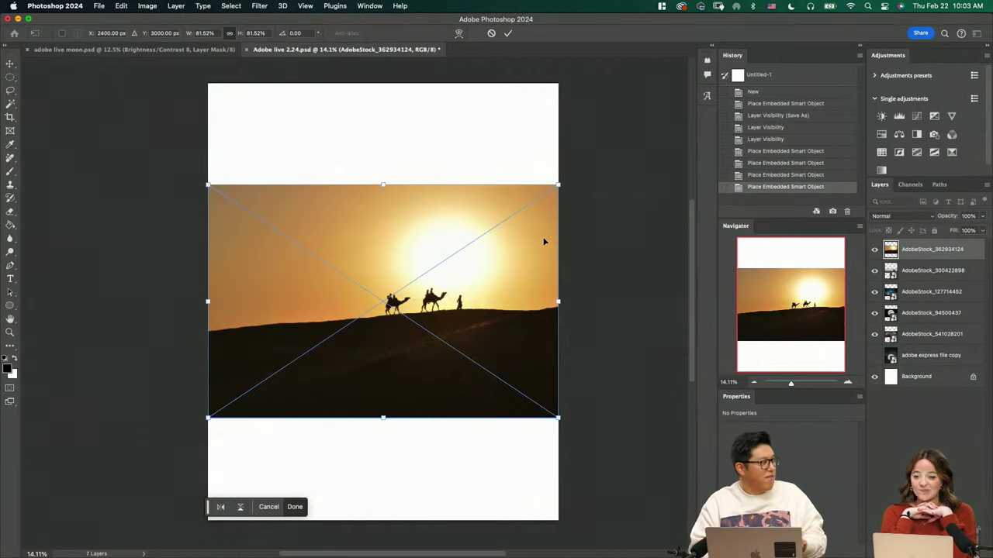
pyautogui.press('Return')
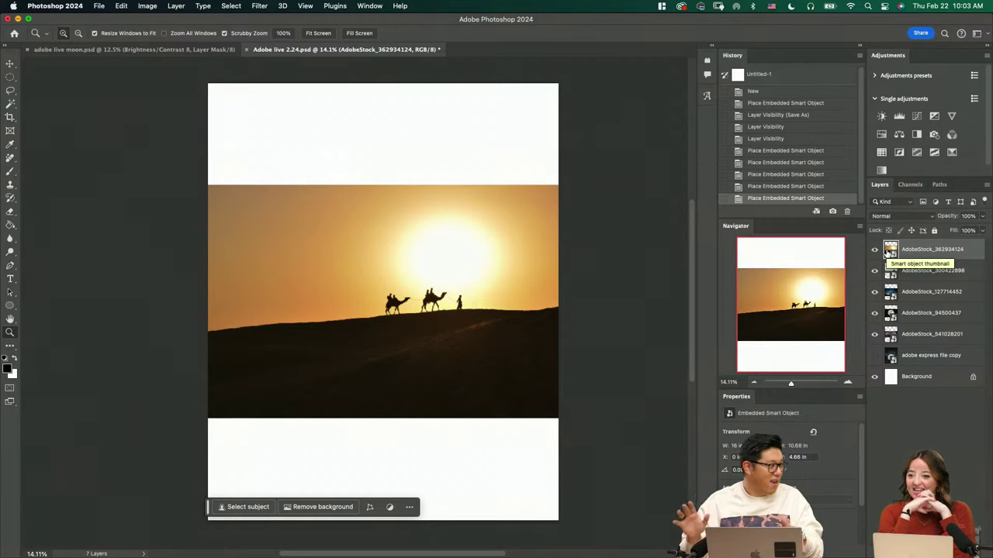
# View and close the contents of the AdobeStock_362934124 smart object, and hide the four image layers above AdobeStock_541028201
pyautogui.doubleClick(888, 252)
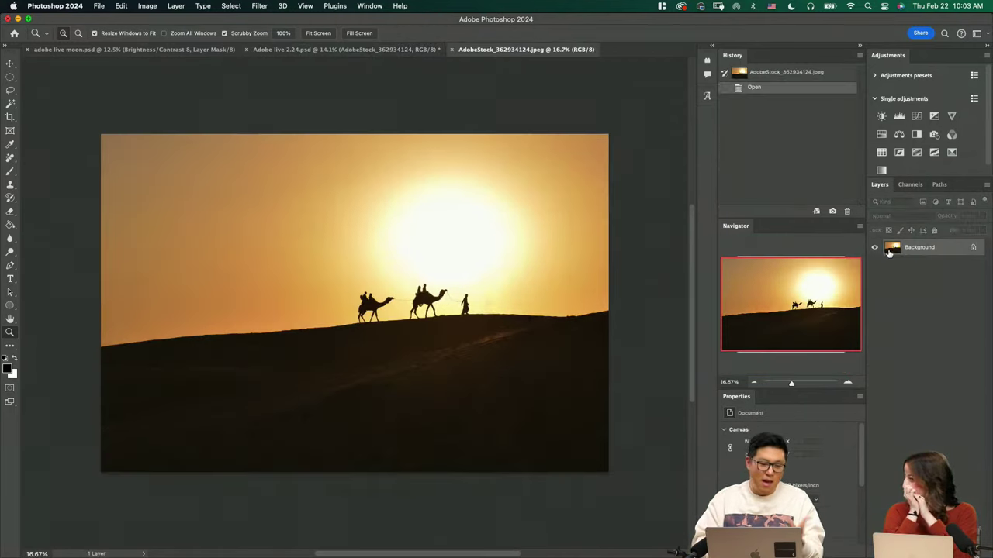
pyautogui.press('super+w')
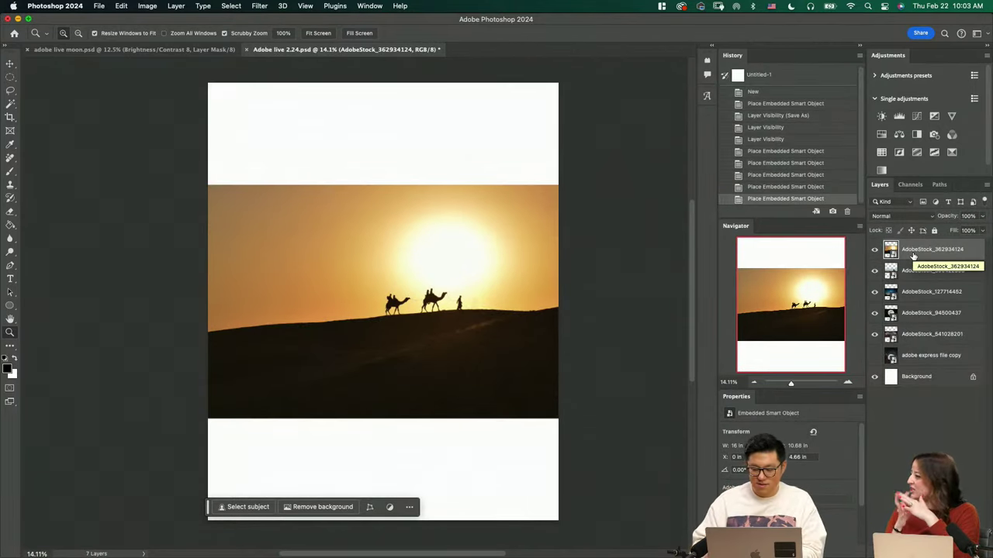
pyautogui.click(874, 249)
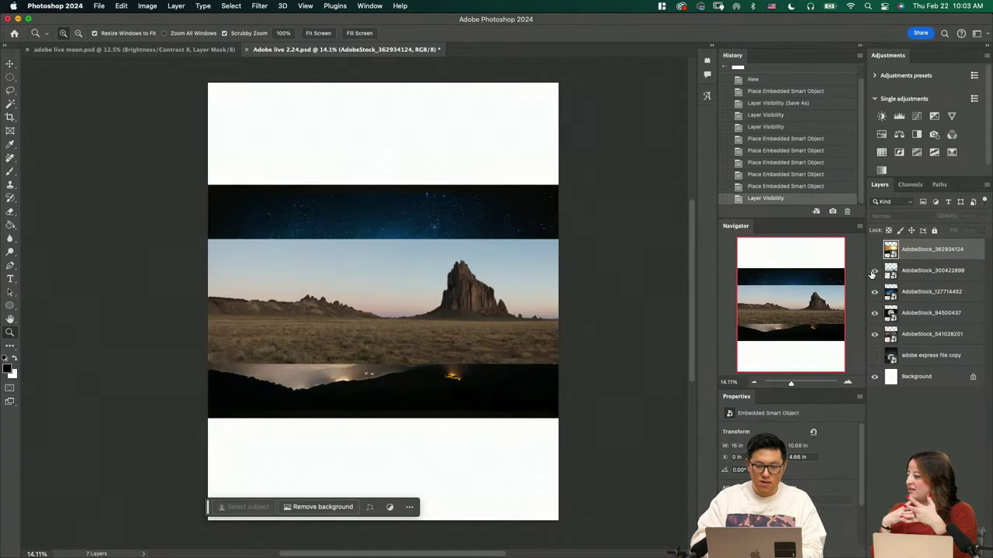
pyautogui.click(874, 271)
pyautogui.click(874, 292)
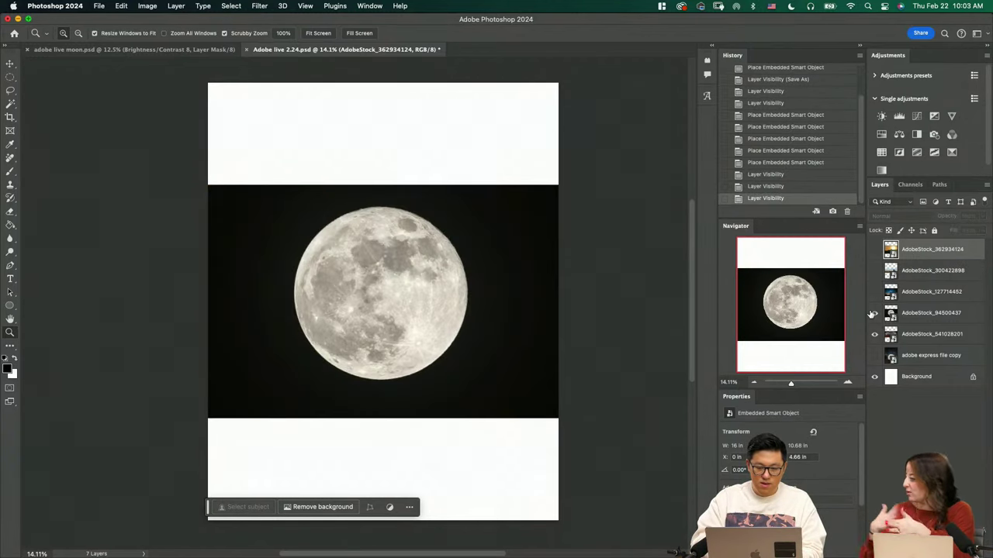
pyautogui.click(874, 312)
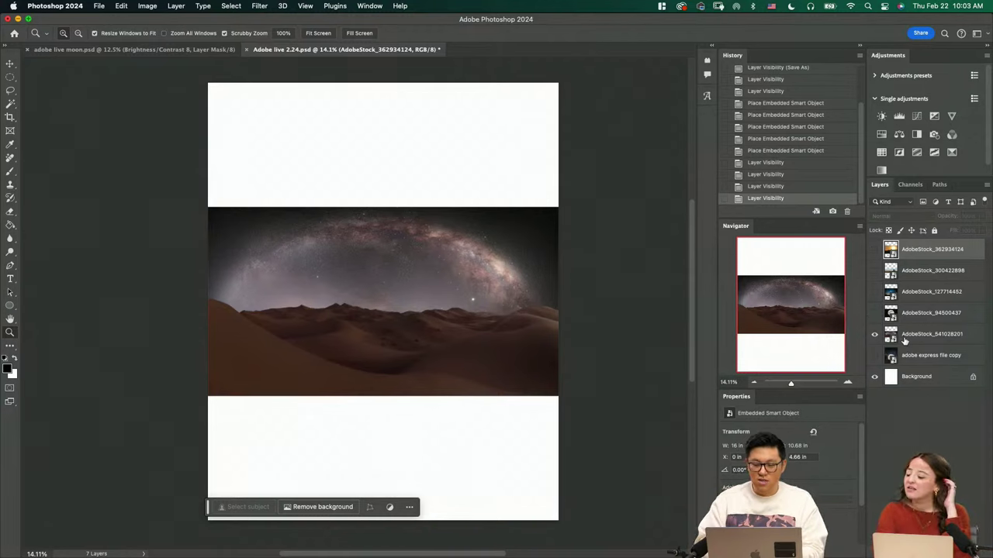
# Enlarge the AdobeStock_541028201 desert layer to about 130.5% and align its bottom edge with the bottom of the canvas
pyautogui.click(908, 342)
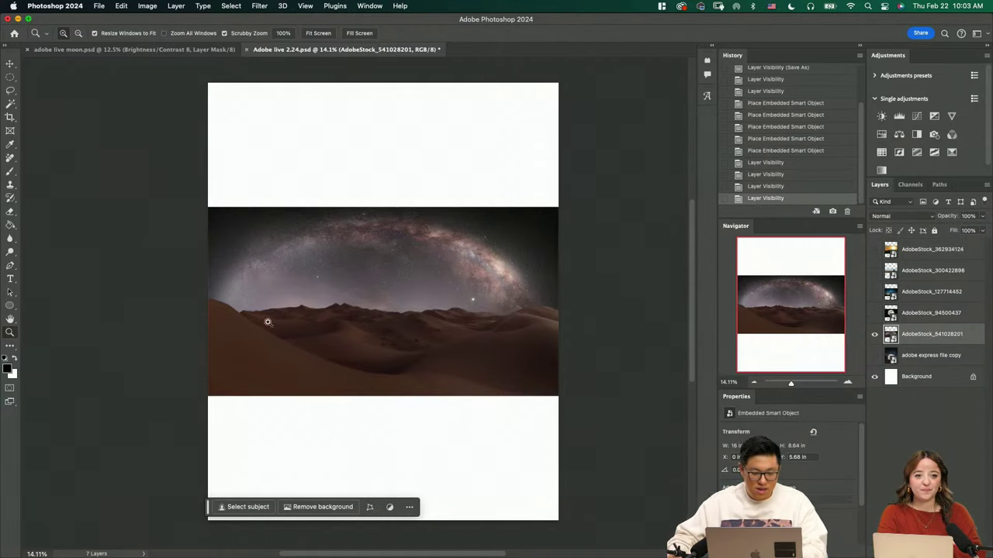
pyautogui.moveTo(348, 323); pyautogui.dragTo(329, 344)
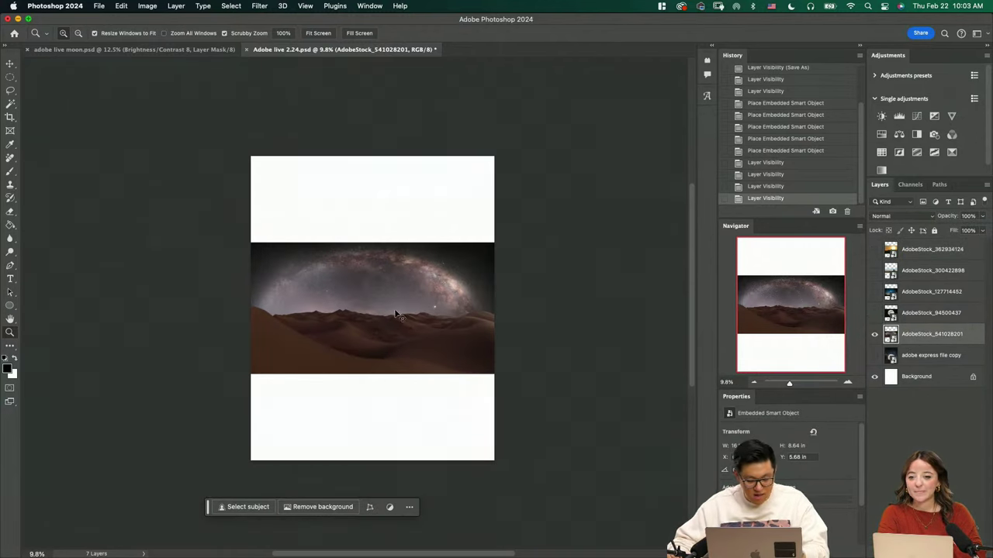
pyautogui.press('super+t')
pyautogui.moveTo(372, 373); pyautogui.dragTo(385, 493)
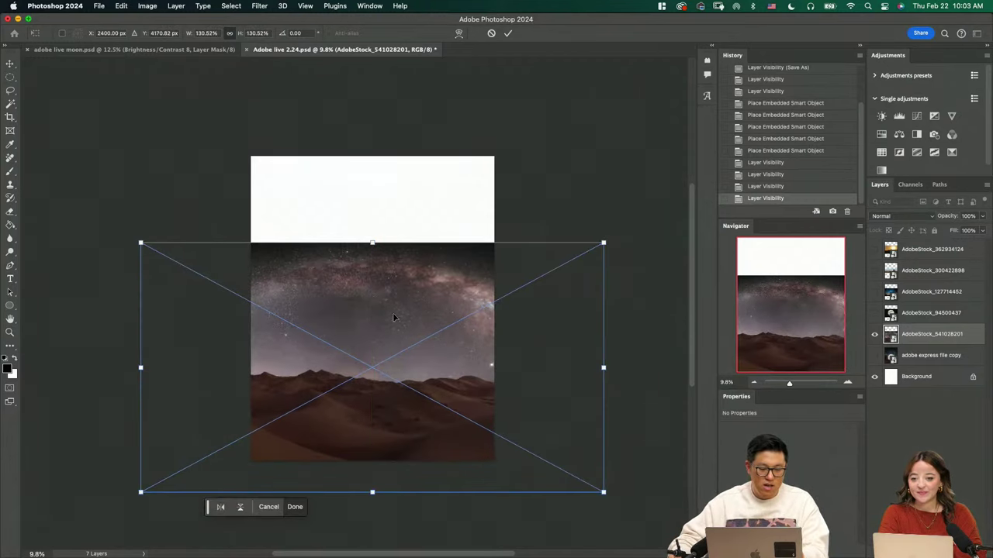
pyautogui.moveTo(421, 370); pyautogui.dragTo(412, 335)
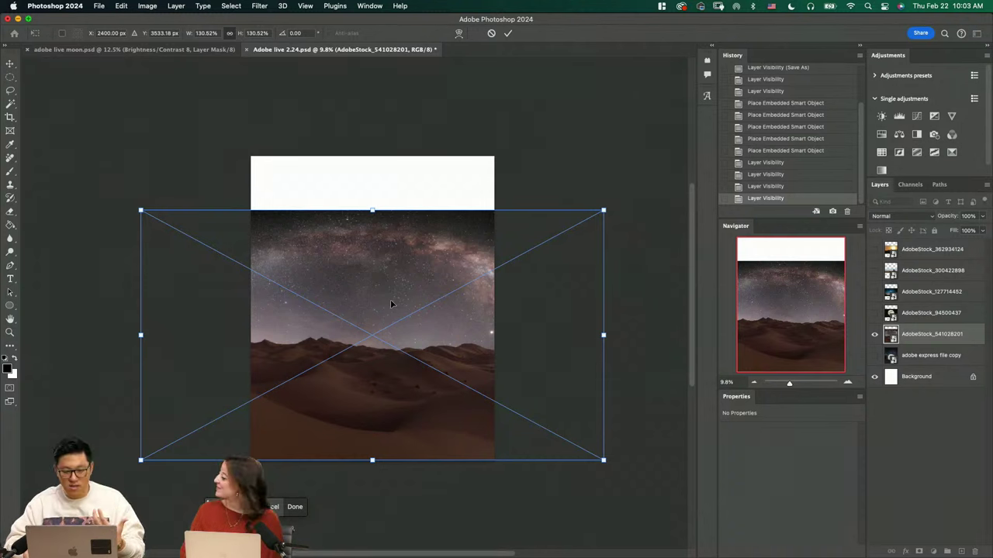
pyautogui.press('Return')
# Scale the desert layer down to about 26 × 14 in, keeping its bottom edge on the canvas bottom
pyautogui.press('z')
pyautogui.moveTo(395, 368); pyautogui.dragTo(432, 363)
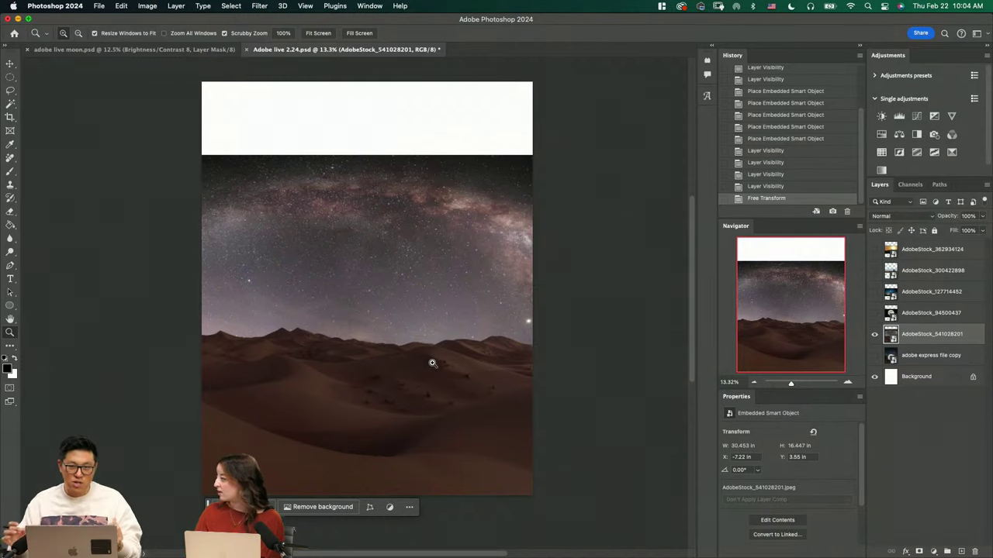
pyautogui.moveTo(337, 377); pyautogui.dragTo(354, 381)
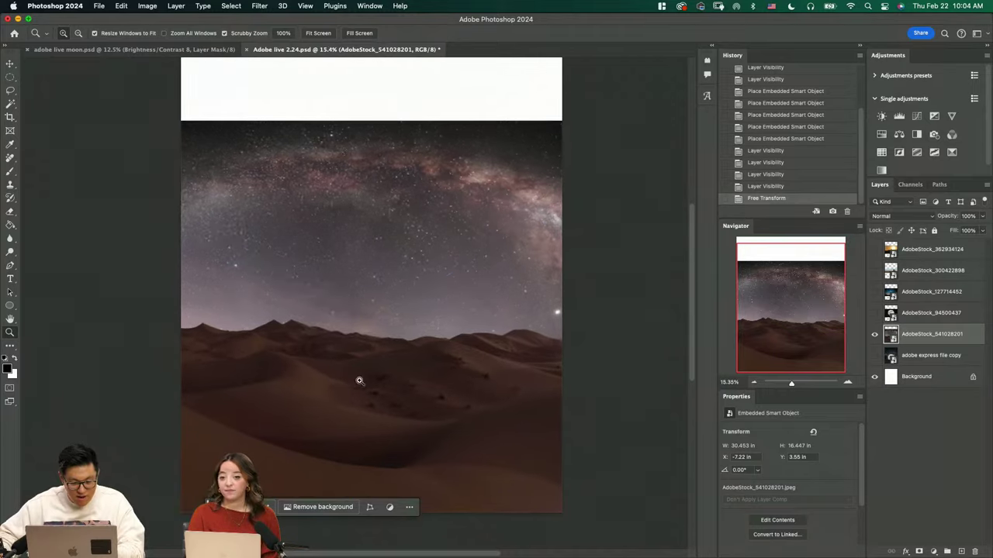
pyautogui.hotkey('ctrl', 't')
pyautogui.moveTo(370, 121); pyautogui.dragTo(371, 179)
pyautogui.press('Return')
pyautogui.press('z')
pyautogui.moveTo(427, 381); pyautogui.dragTo(441, 347)
pyautogui.moveTo(448, 314); pyautogui.dragTo(434, 349)
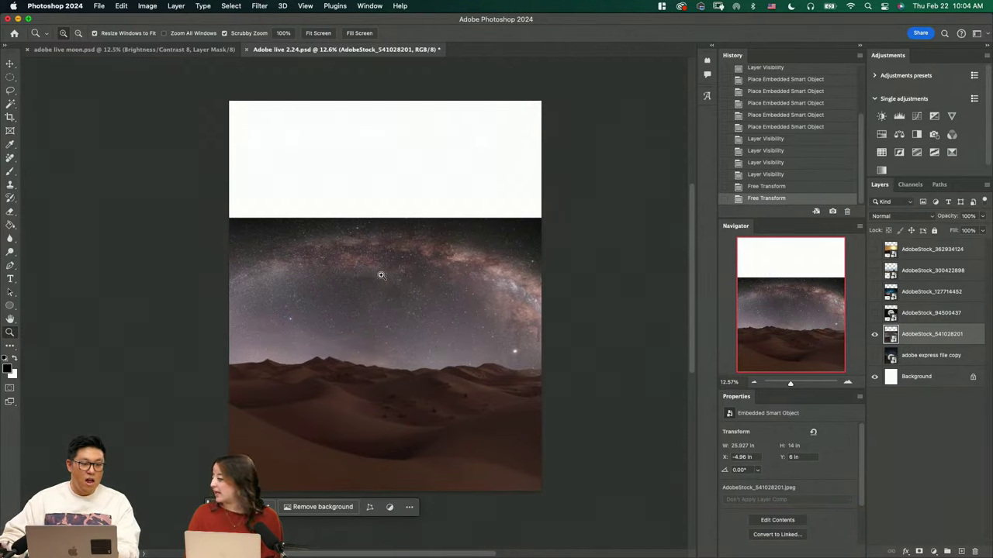
# Review the recent sizes and resolution setting for a new document, and close the dialog without creating one
pyautogui.click(101, 6)
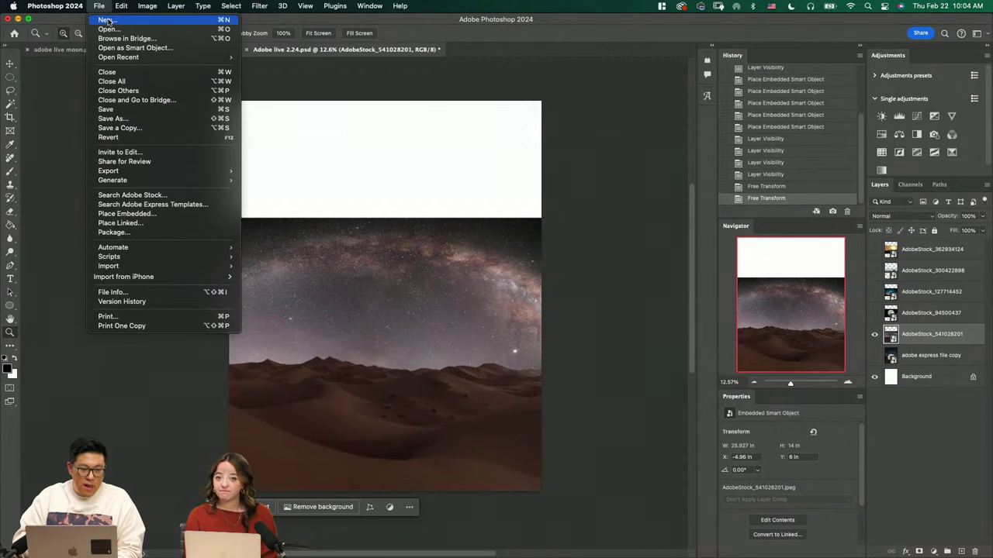
pyautogui.click(109, 23)
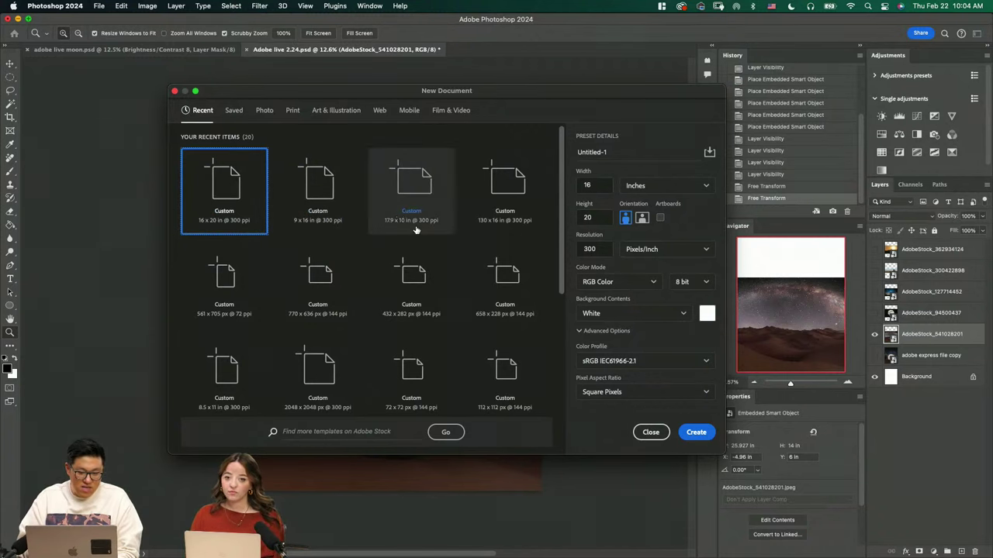
pyautogui.scroll(-5, 463, 279)
pyautogui.scroll(5, 466, 281)
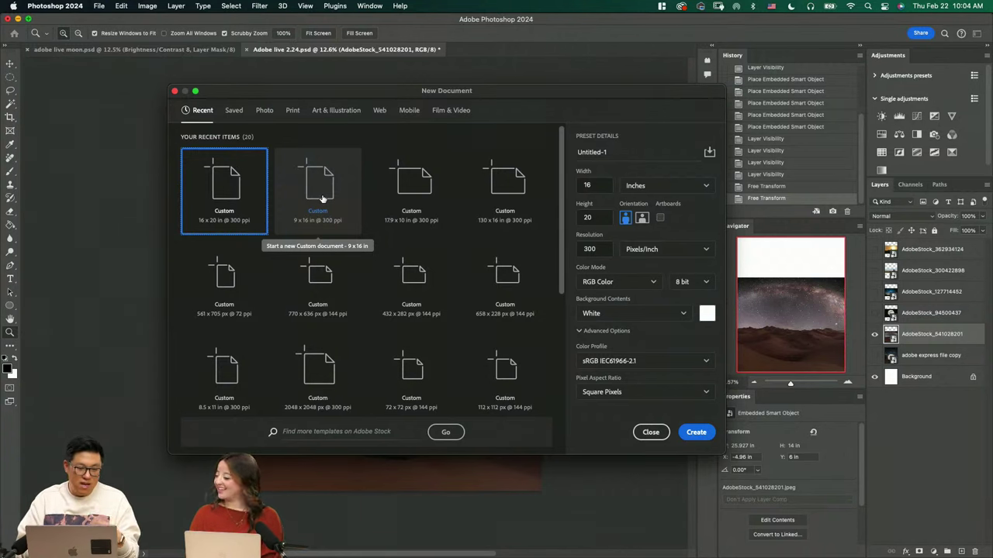
pyautogui.doubleClick(593, 248)
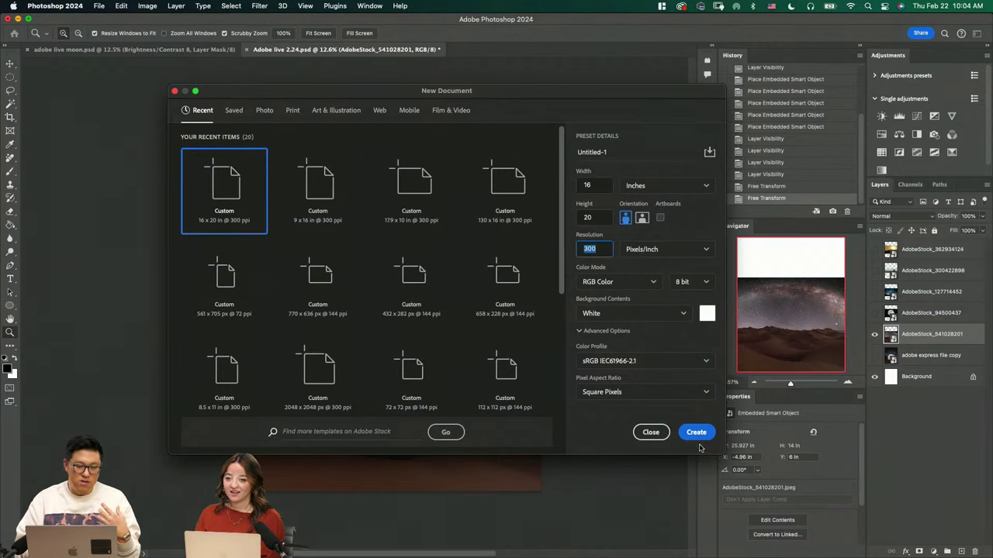
pyautogui.click(651, 431)
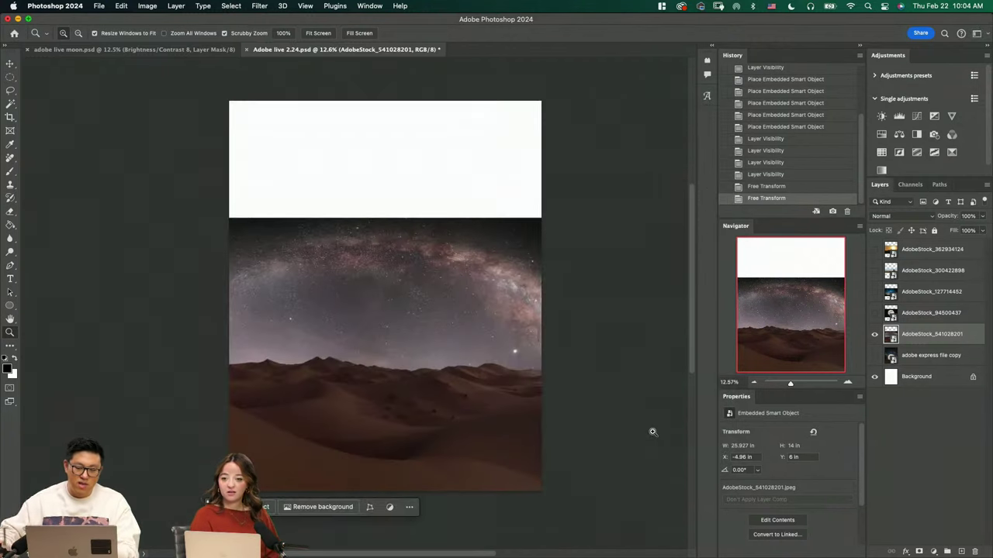
# Select the night sky above the dunes on the desert layer with the Quick Selection tool
pyautogui.moveTo(373, 342); pyautogui.dragTo(388, 365)
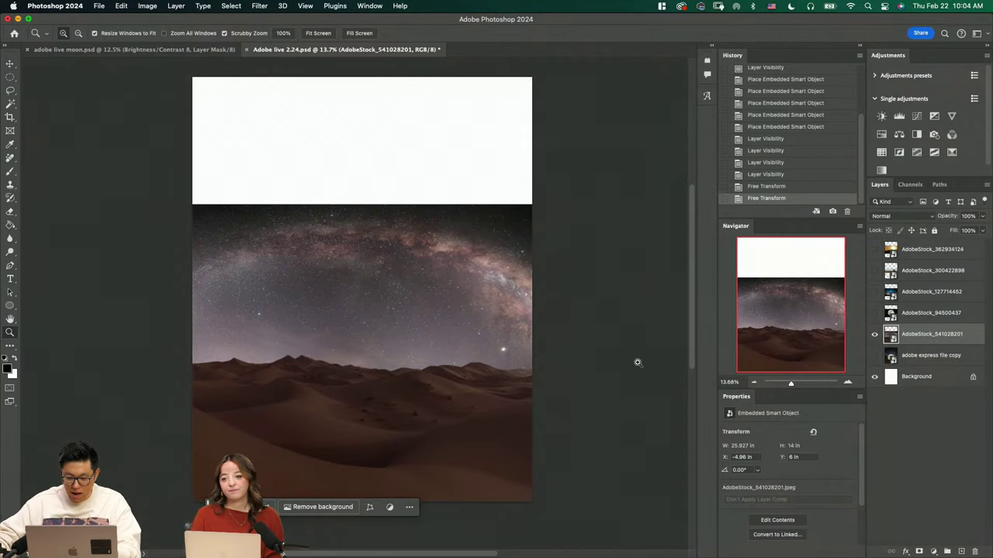
pyautogui.moveTo(375, 389); pyautogui.dragTo(424, 344)
pyautogui.hotkey('shift', 'w')
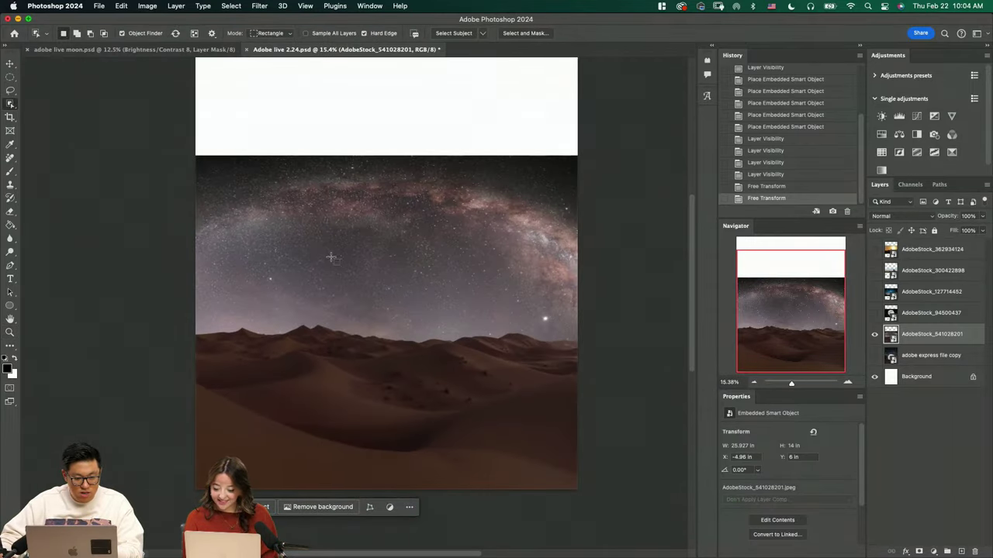
pyautogui.hotkey('shift', 'w')
pyautogui.moveTo(370, 259); pyautogui.dragTo(385, 259)
pyautogui.moveTo(293, 247)
pyautogui.mouseDown()
pyautogui.moveTo(318, 247)
pyautogui.moveTo(502, 263)
pyautogui.mouseUp()
# Examine the selection edge along the dune ridge as a Quick Mask overlay and return to the normal selection
pyautogui.press('q')
pyautogui.press('z')
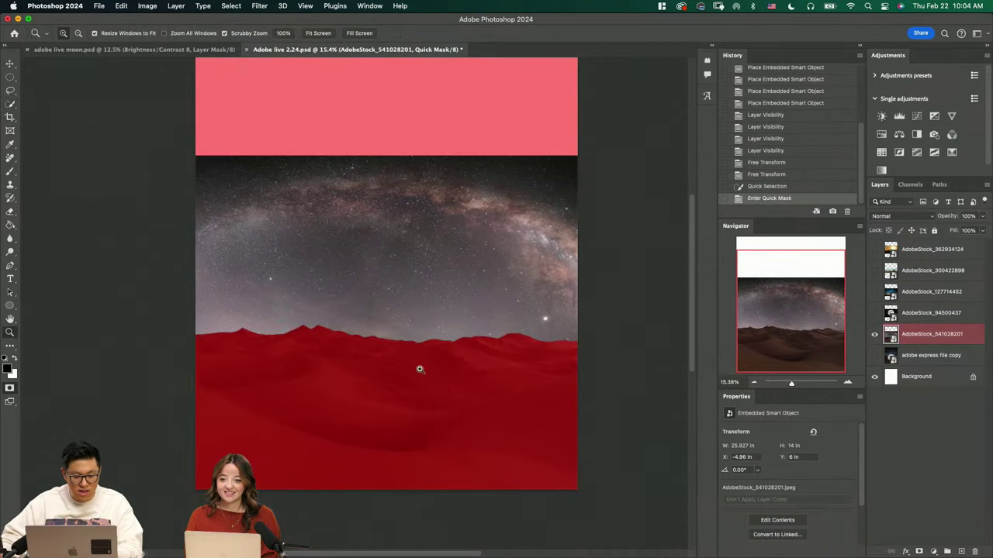
pyautogui.moveTo(420, 369); pyautogui.dragTo(445, 380)
pyautogui.press('q')
pyautogui.press('super+0')
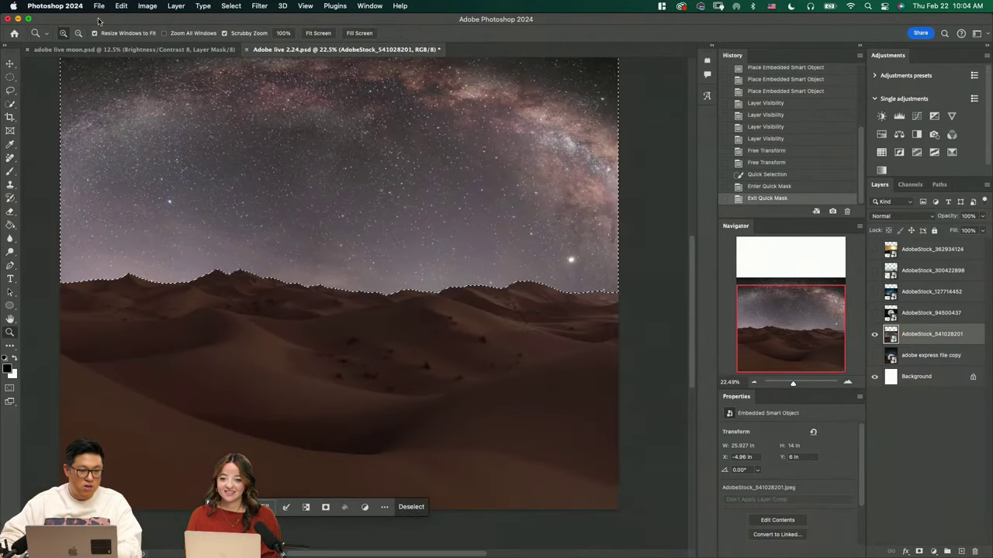
# Clear the current selection and select the desert photo's sky automatically with the Select Sky command
pyautogui.click(121, 6)
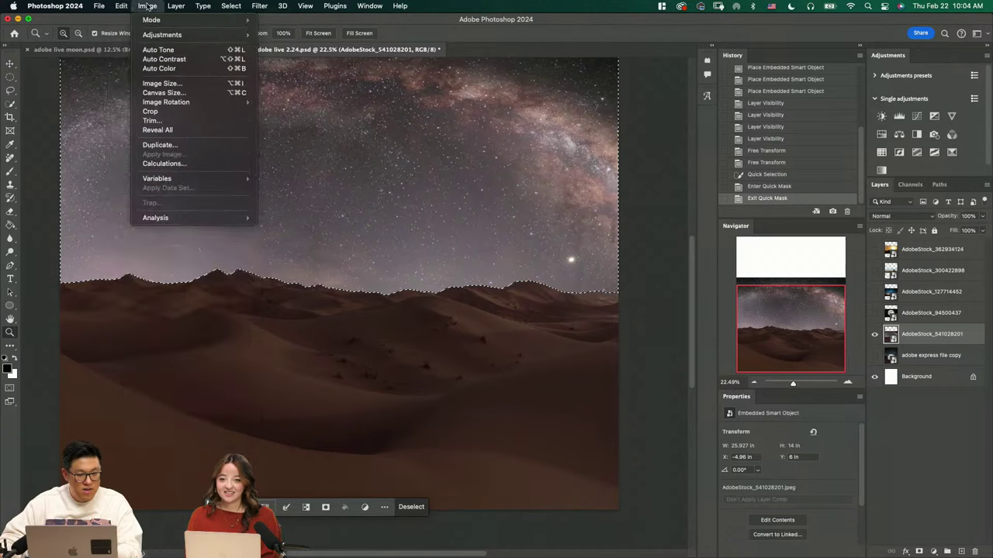
pyautogui.moveTo(235, 6)
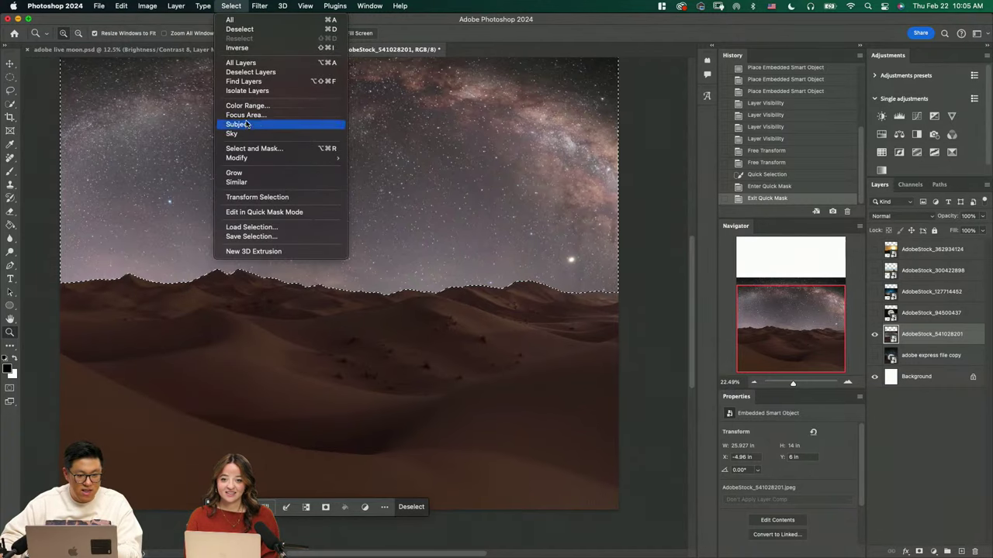
pyautogui.click(402, 308)
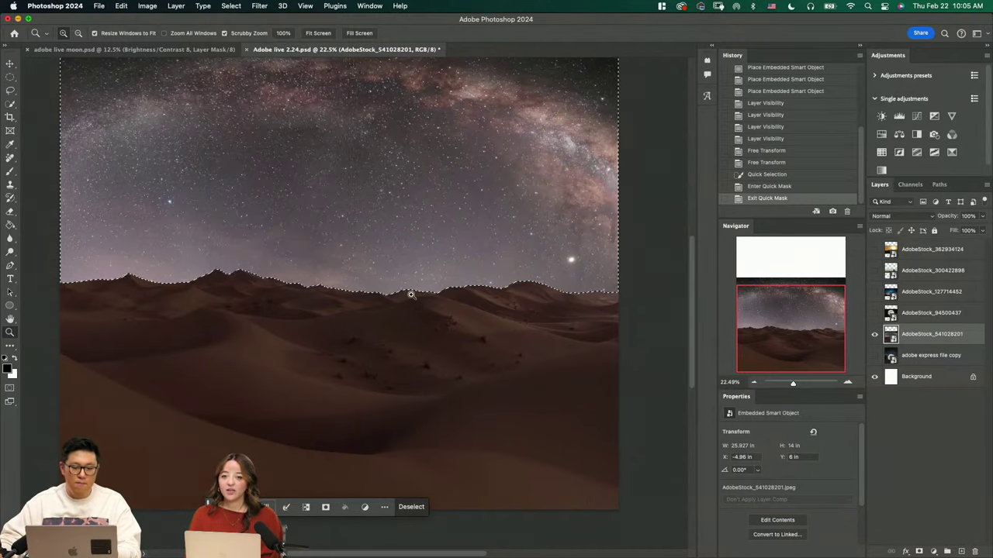
pyautogui.scroll(-2, 407, 297)
pyautogui.press('m')
pyautogui.click(651, 230)
pyautogui.scroll(1, 650, 230)
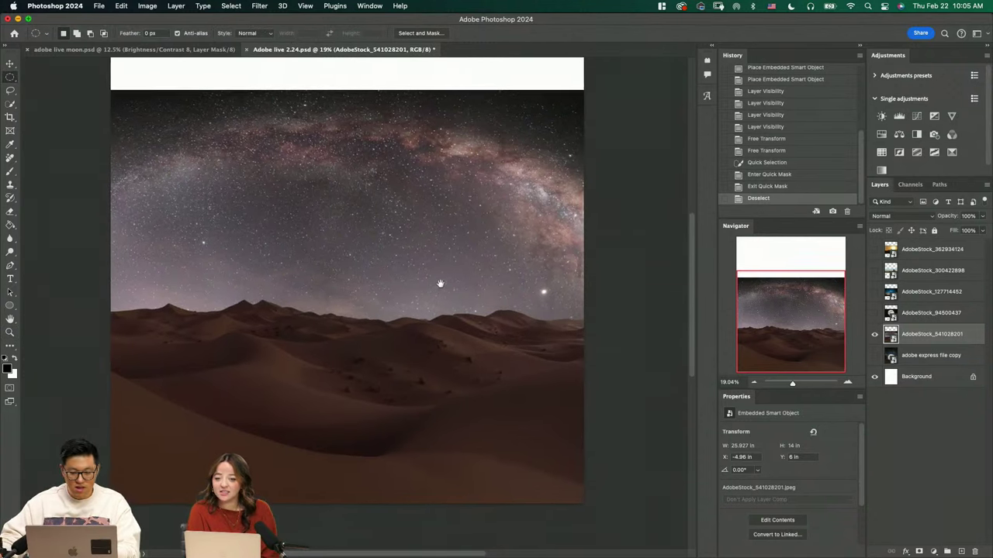
pyautogui.click(226, 6)
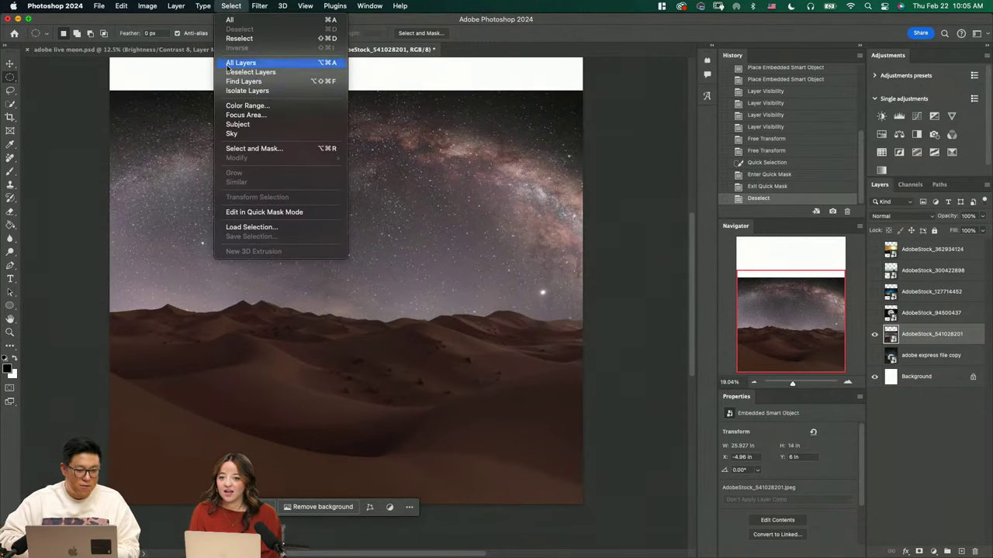
pyautogui.click(245, 133)
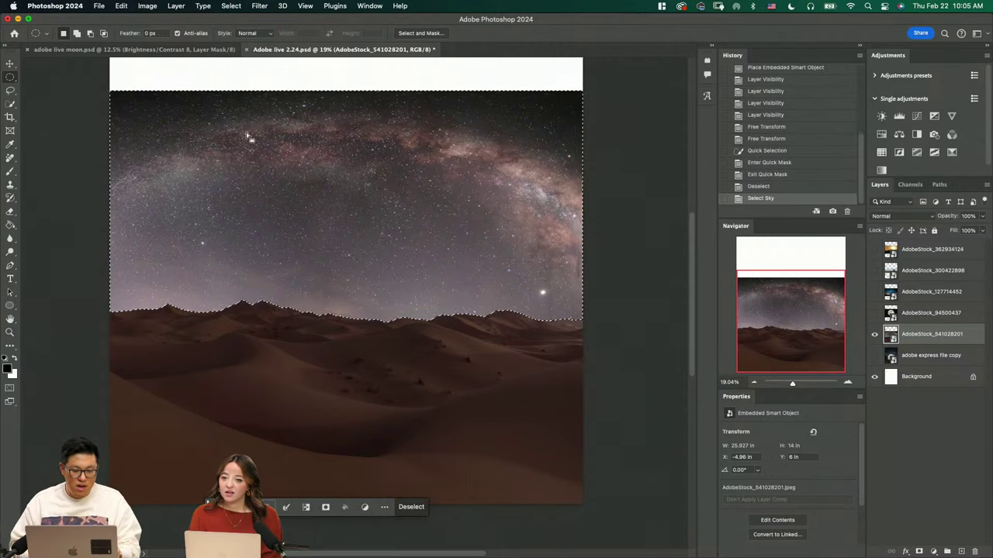
# Inspect the sky selection along the dune ridge as a Quick Mask overlay and return to the normal selection
pyautogui.press('q')
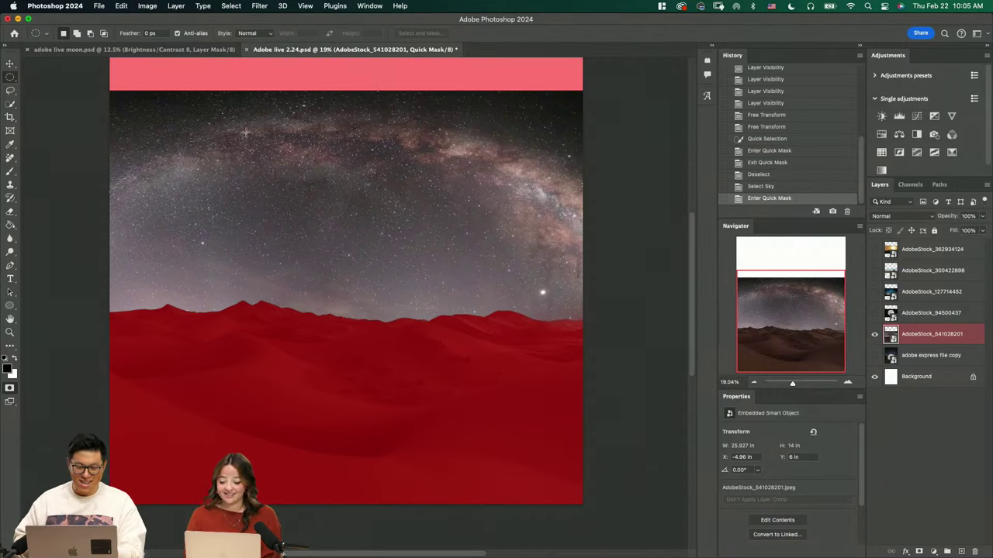
pyautogui.press('z')
pyautogui.moveTo(436, 344)
pyautogui.mouseDown()
pyautogui.moveTo(559, 377)
pyautogui.moveTo(420, 377)
pyautogui.moveTo(565, 370)
pyautogui.moveTo(554, 339)
pyautogui.moveTo(454, 341)
pyautogui.mouseUp()
pyautogui.press('super+0')
pyautogui.press('q')
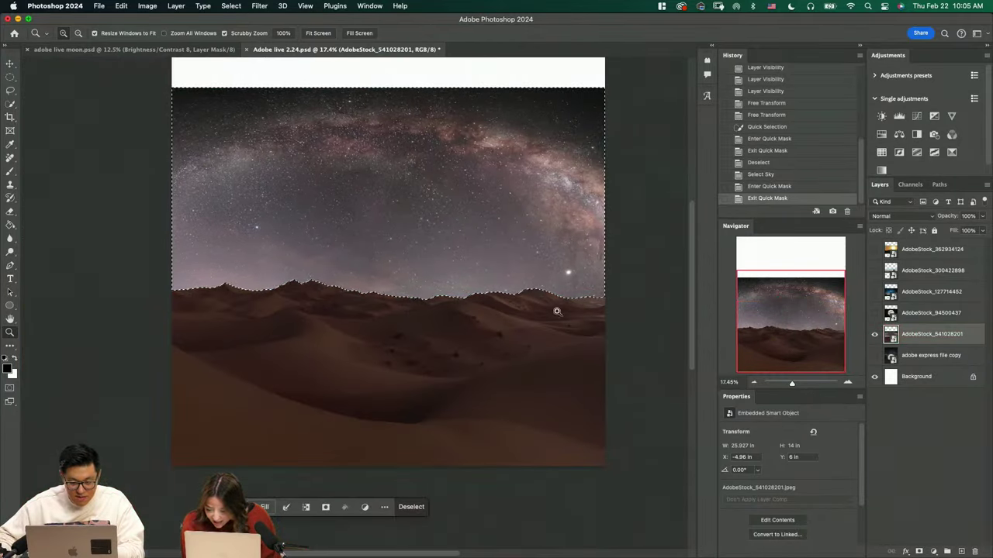
# Add a layer mask to the desert layer from the sky selection and invert it to keep only the dunes
pyautogui.click(920, 551)
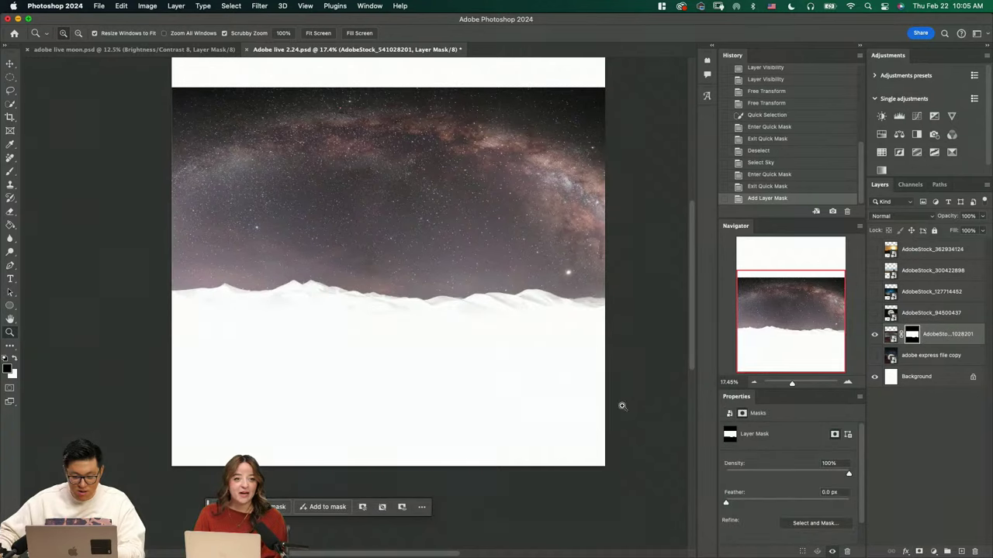
pyautogui.moveTo(554, 302); pyautogui.dragTo(577, 335)
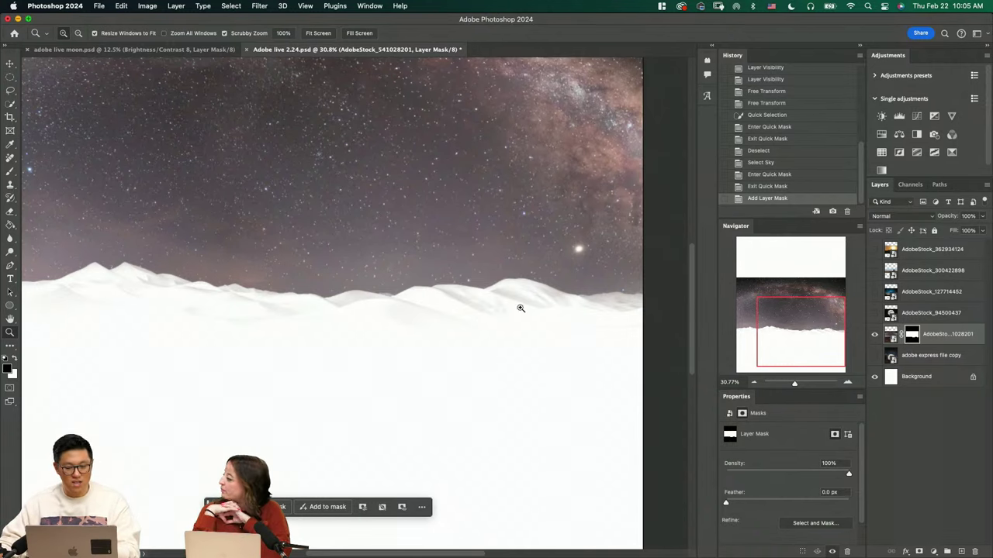
pyautogui.moveTo(566, 331); pyautogui.dragTo(541, 354)
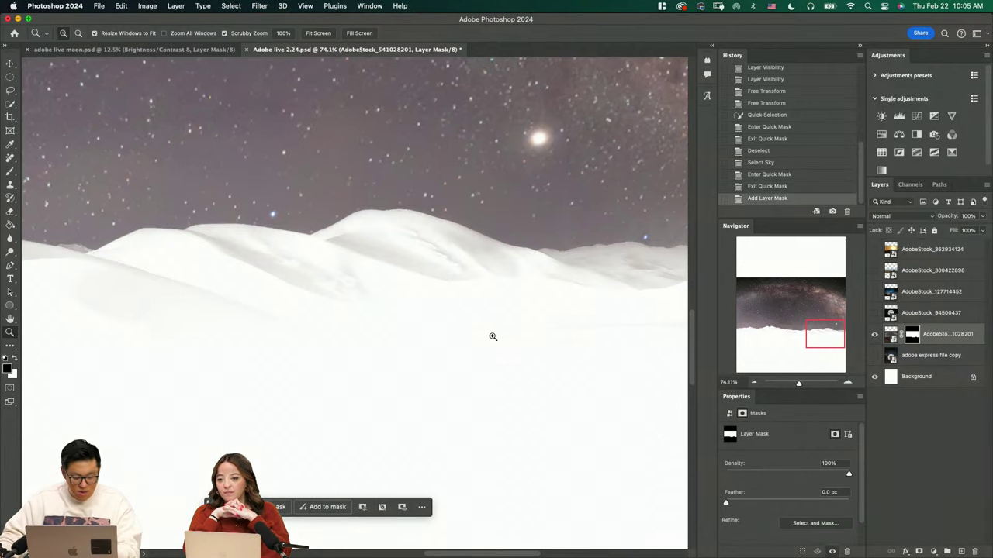
pyautogui.moveTo(494, 336); pyautogui.dragTo(464, 356)
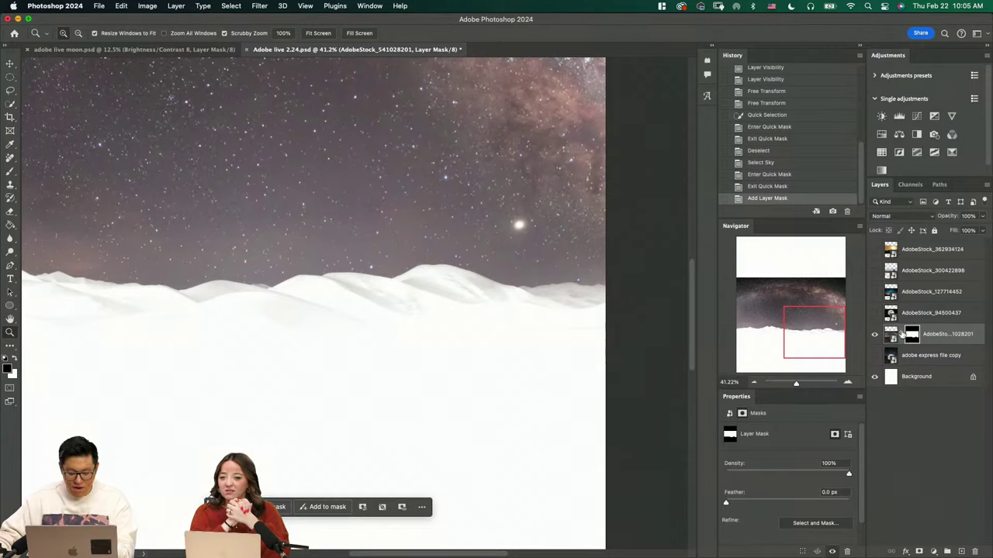
pyautogui.press('super+i')
pyautogui.moveTo(438, 318); pyautogui.dragTo(441, 346)
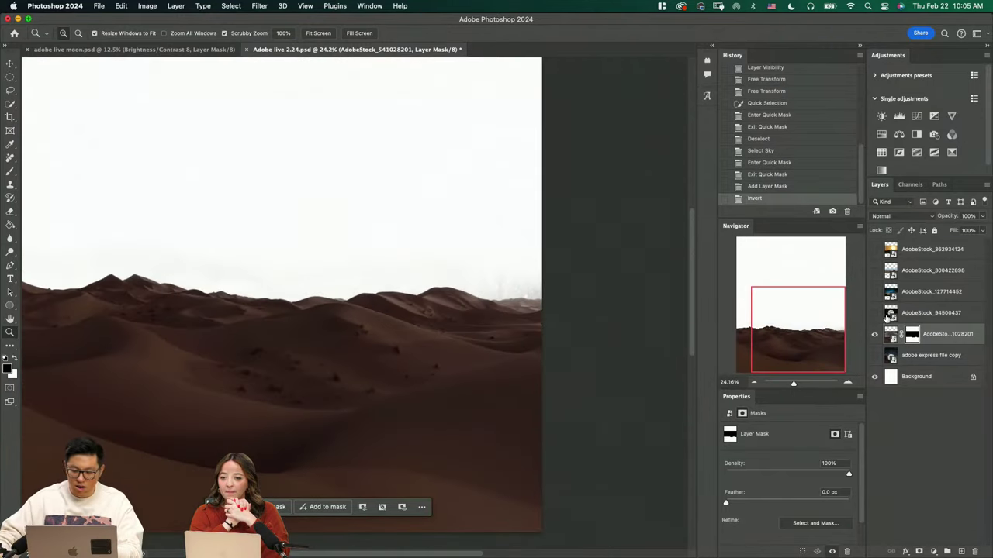
# Try the moon layer beneath the masked desert layer, undo the reordering and hide the moon again
pyautogui.click(874, 313)
pyautogui.press('v')
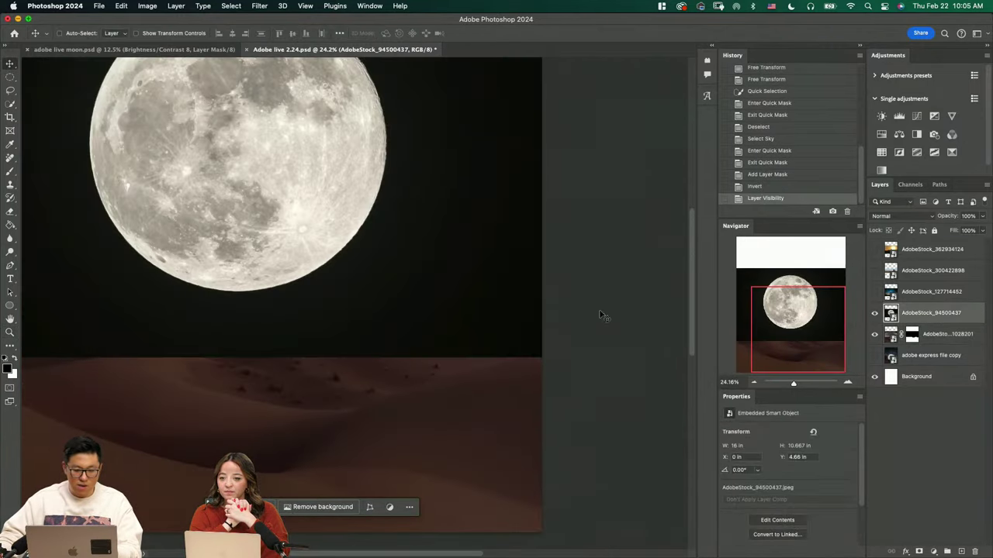
pyautogui.moveTo(918, 318); pyautogui.dragTo(921, 345)
pyautogui.press('z')
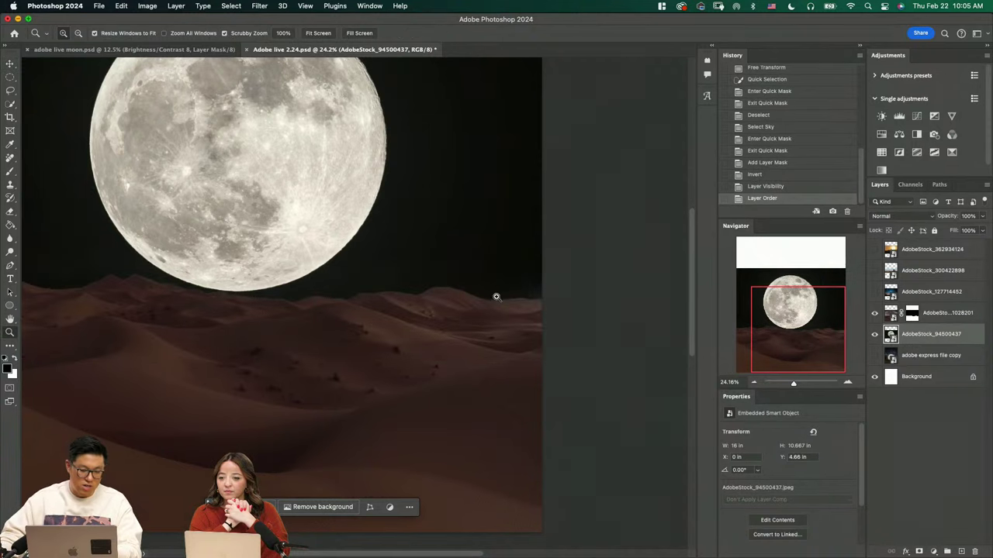
pyautogui.press('super+z')
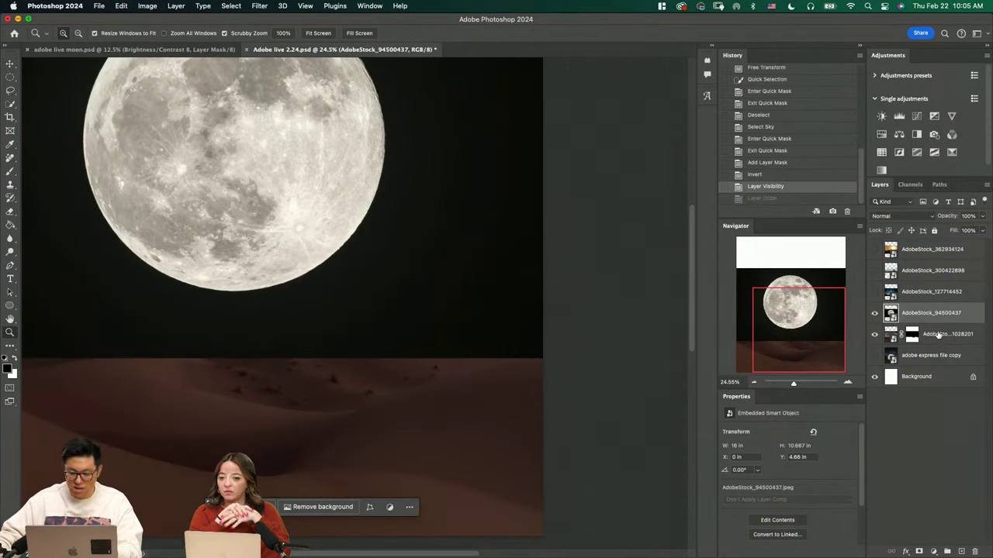
pyautogui.click(874, 313)
# Delete the layer mask from the desert layer
pyautogui.click(912, 334)
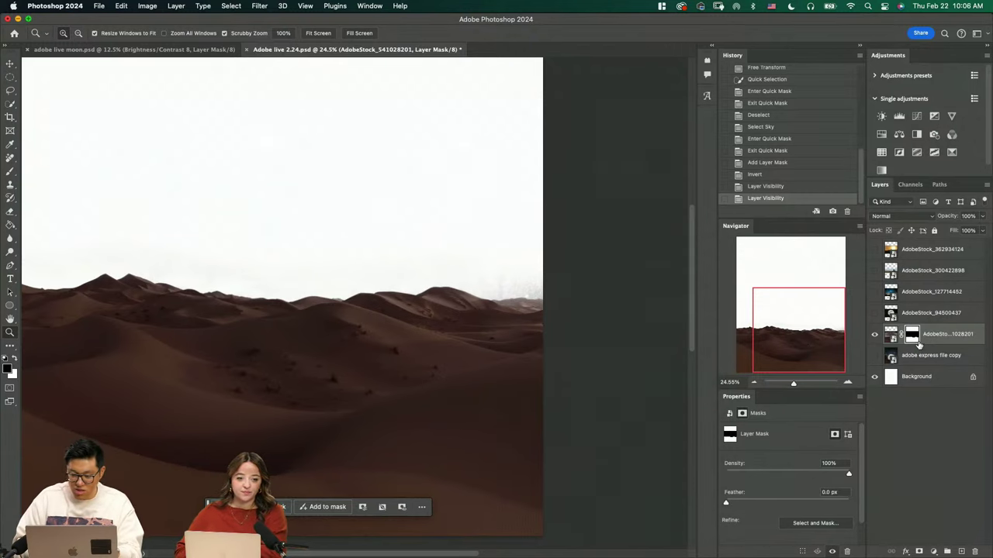
pyautogui.rightClick(919, 345)
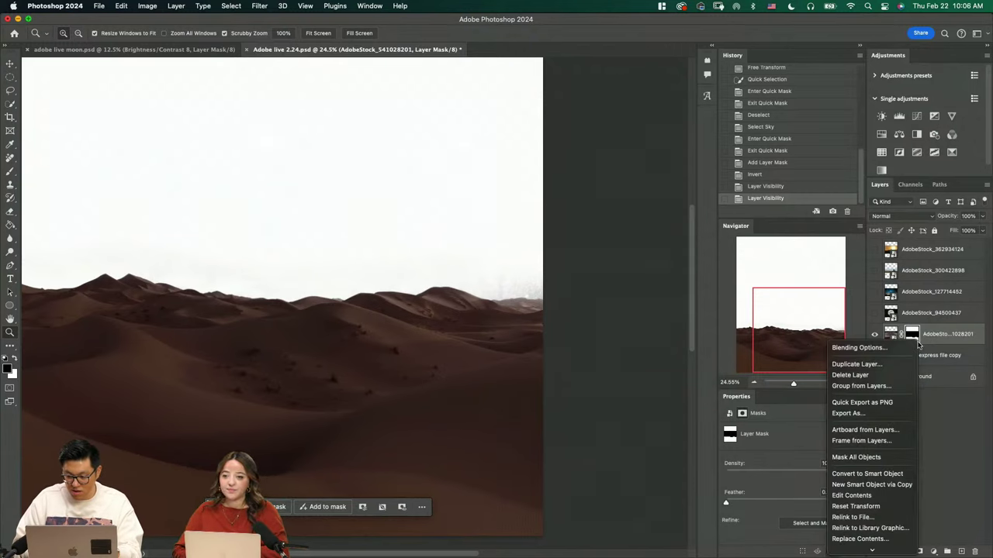
pyautogui.click(870, 375)
pyautogui.click(503, 220)
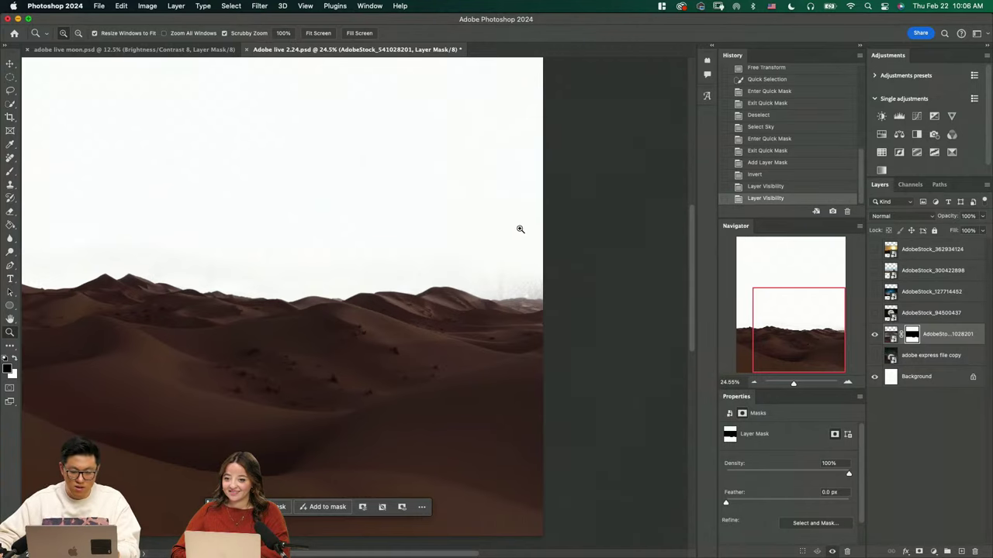
pyautogui.rightClick(910, 336)
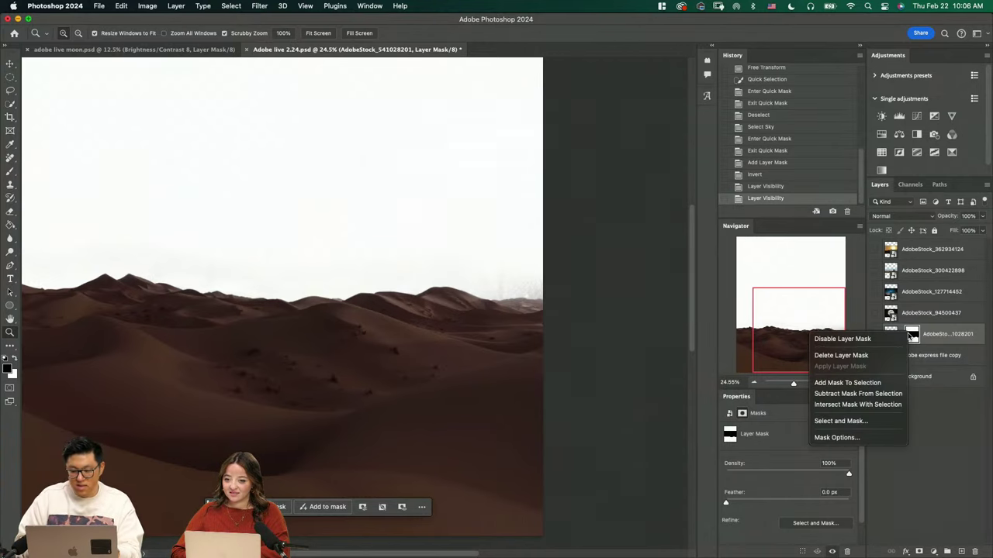
pyautogui.click(873, 355)
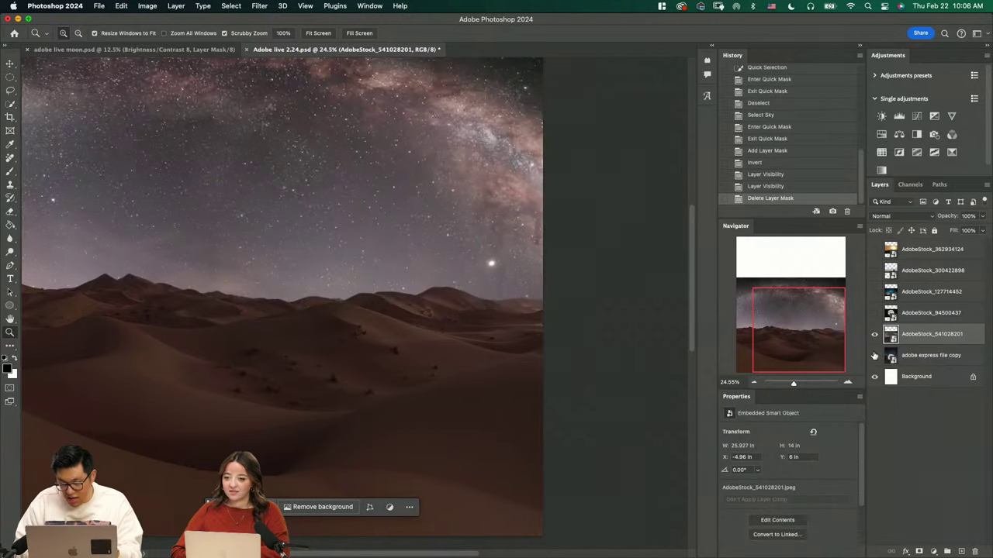
# Select the night sky above the dunes with the Quick Selection tool and check the selection in Quick Mask
pyautogui.keyDown('alt'); pyautogui.click(398, 288); pyautogui.keyUp('alt')
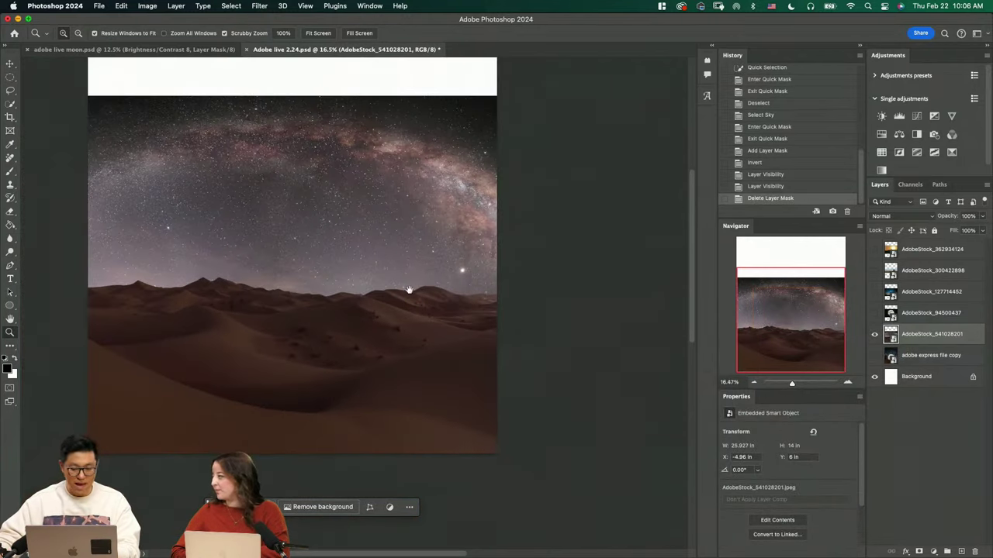
pyautogui.press('w')
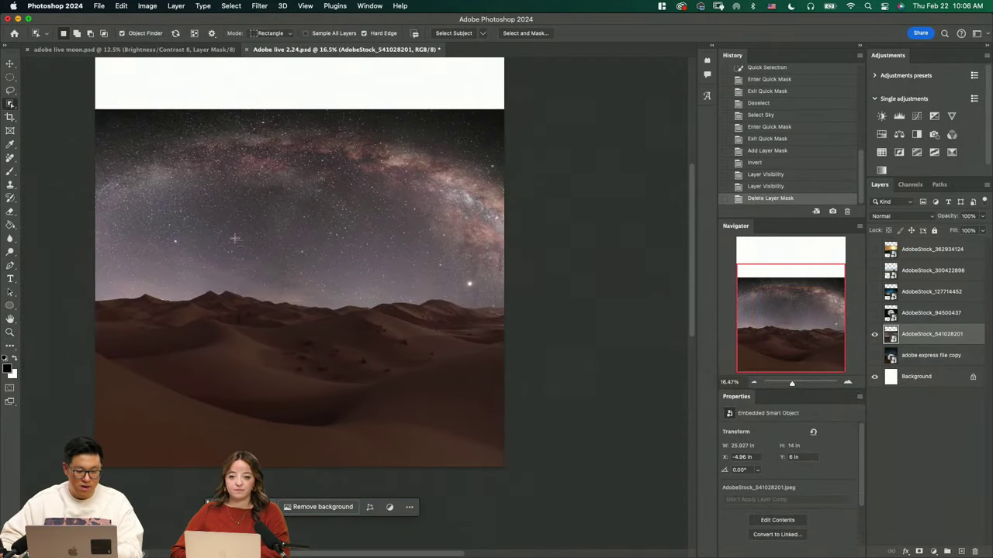
pyautogui.hotkey('shift', 'w')
pyautogui.moveTo(241, 229); pyautogui.dragTo(228, 231)
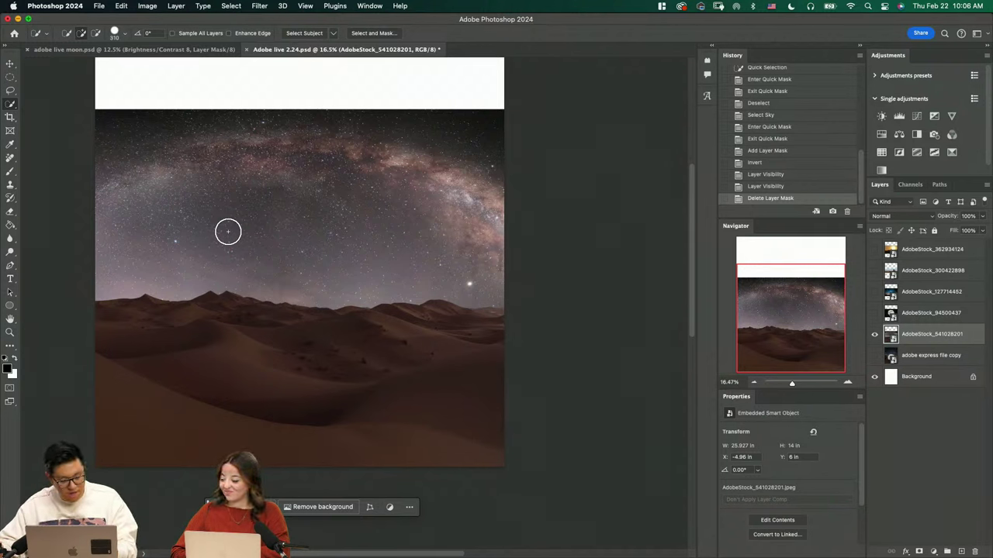
pyautogui.hotkey('shift', 'w')
pyautogui.hotkey('shift', 'w')
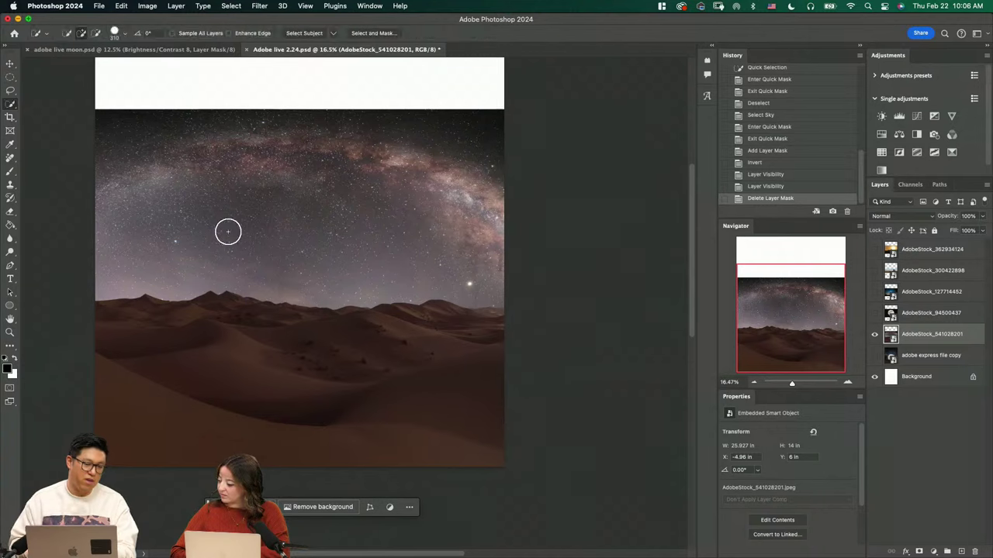
pyautogui.hotkey('shift', 'w')
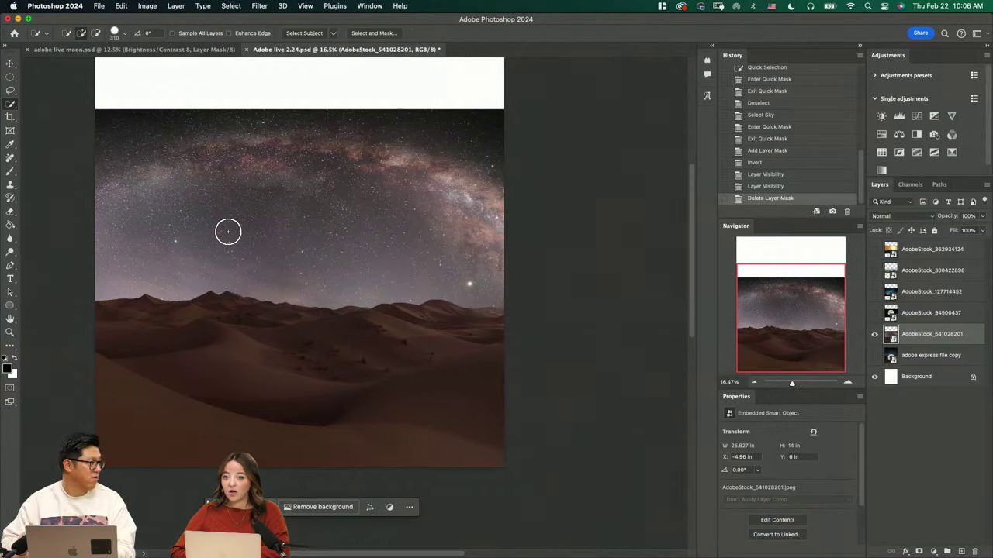
pyautogui.click(10, 105)
pyautogui.click(59, 113)
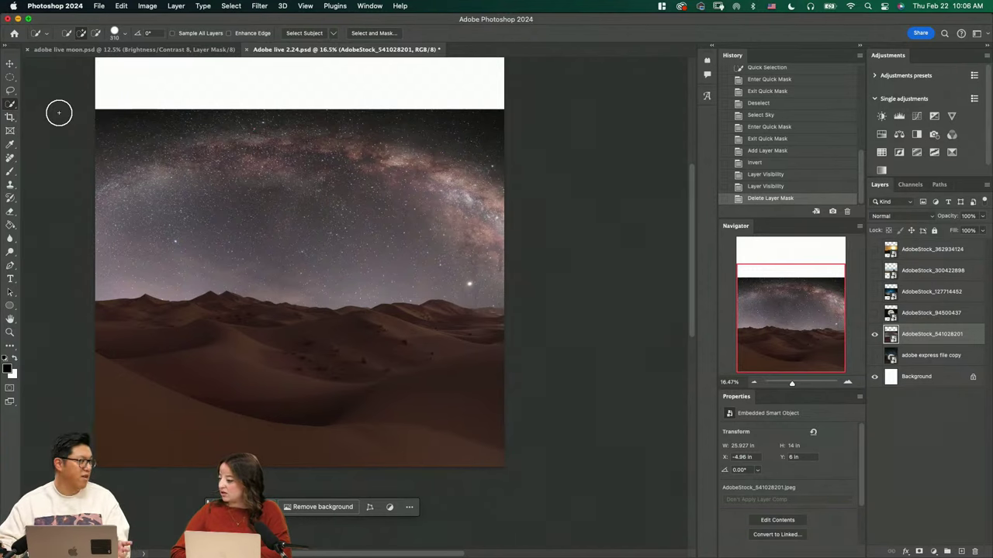
pyautogui.click(277, 209)
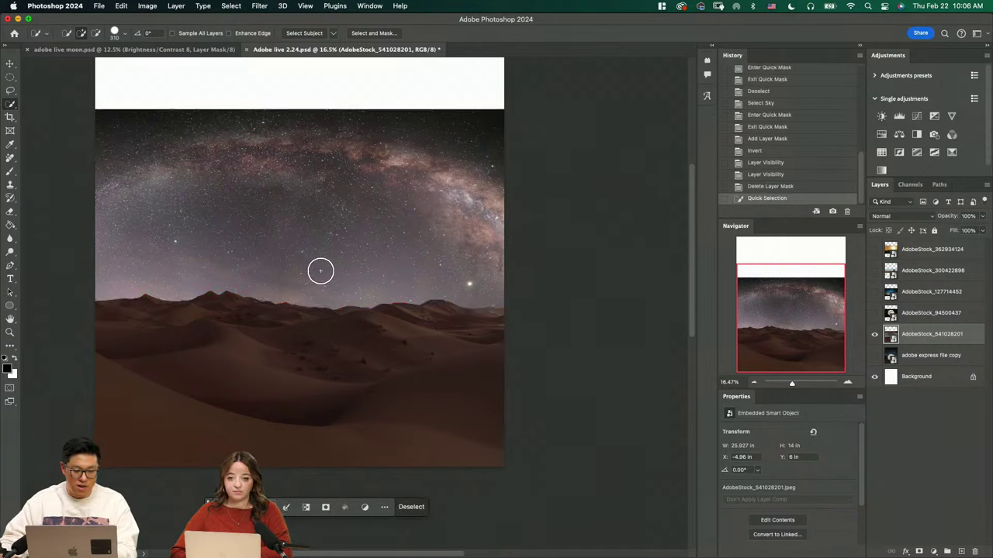
pyautogui.press('q')
pyautogui.press('q')
# Add a layer mask to the desert layer from the sky selection and invert it so only the dunes show
pyautogui.click(919, 552)
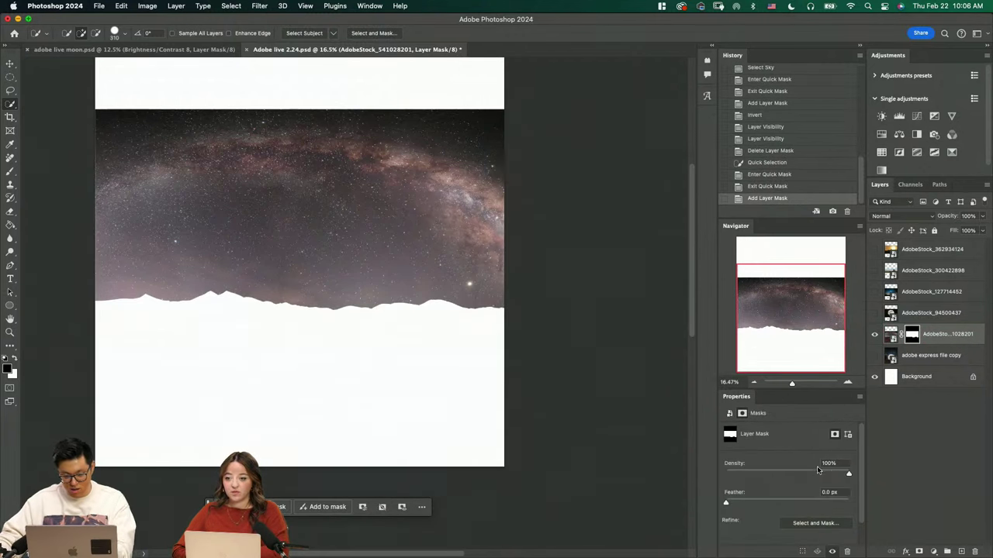
pyautogui.press('super+i')
pyautogui.press('z')
pyautogui.moveTo(431, 307); pyautogui.dragTo(437, 352)
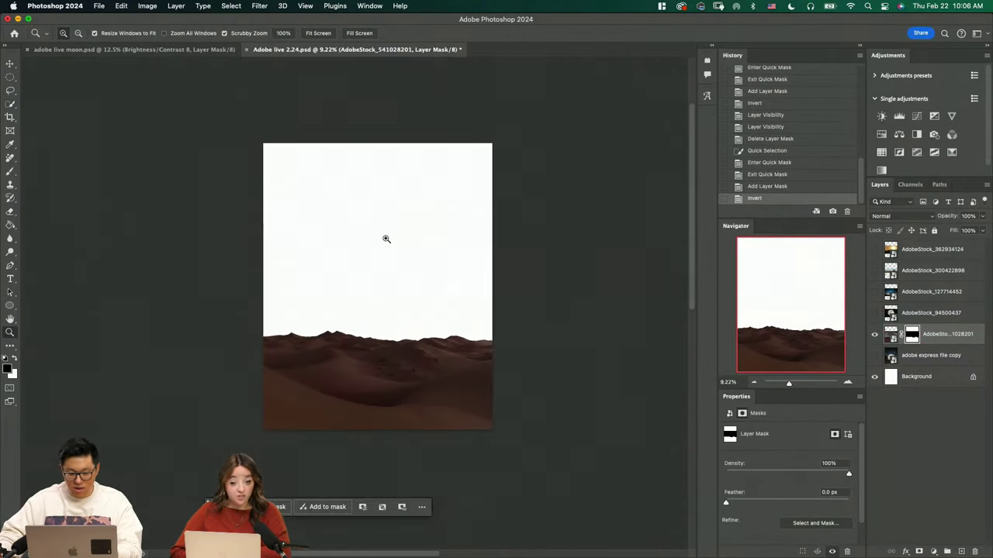
# Paint black with a large soft brush across the upper part of the desert's layer mask to hide leftover sky edges
pyautogui.press('b')
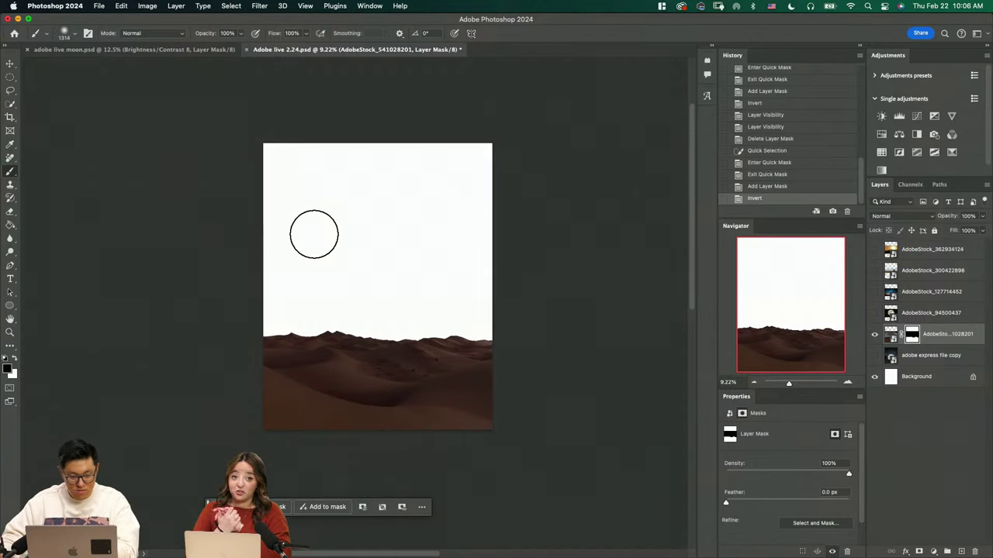
pyautogui.press('z')
pyautogui.scroll(5, 465, 287)
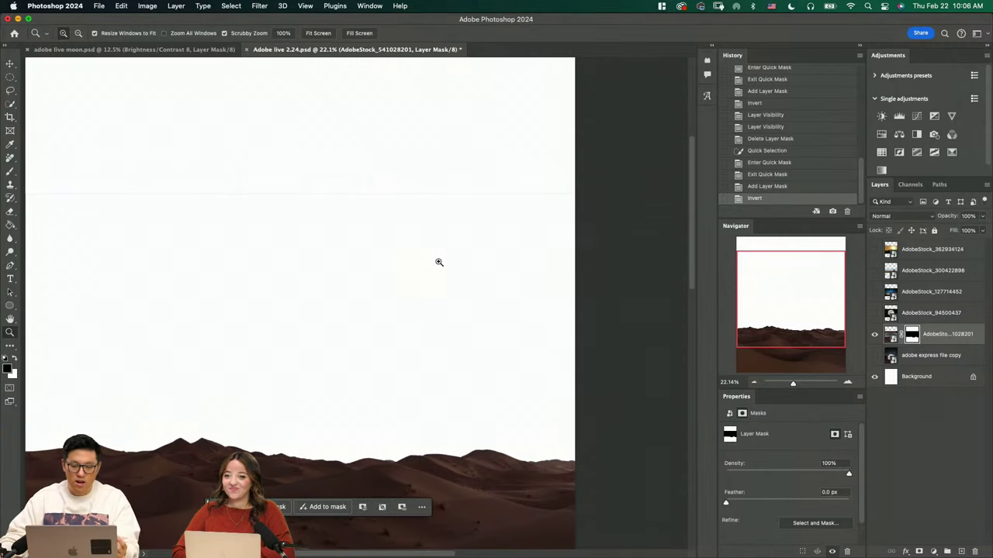
pyautogui.moveTo(425, 187)
pyautogui.mouseDown()
pyautogui.moveTo(485, 258)
pyautogui.moveTo(427, 336)
pyautogui.mouseUp()
pyautogui.scroll(3, 484, 257)
pyautogui.press('b')
pyautogui.moveTo(247, 269); pyautogui.dragTo(196, 276)
pyautogui.moveTo(211, 271)
pyautogui.mouseDown()
pyautogui.moveTo(198, 273)
pyautogui.moveTo(247, 271)
pyautogui.mouseUp()
pyautogui.moveTo(604, 255); pyautogui.dragTo(534, 273)
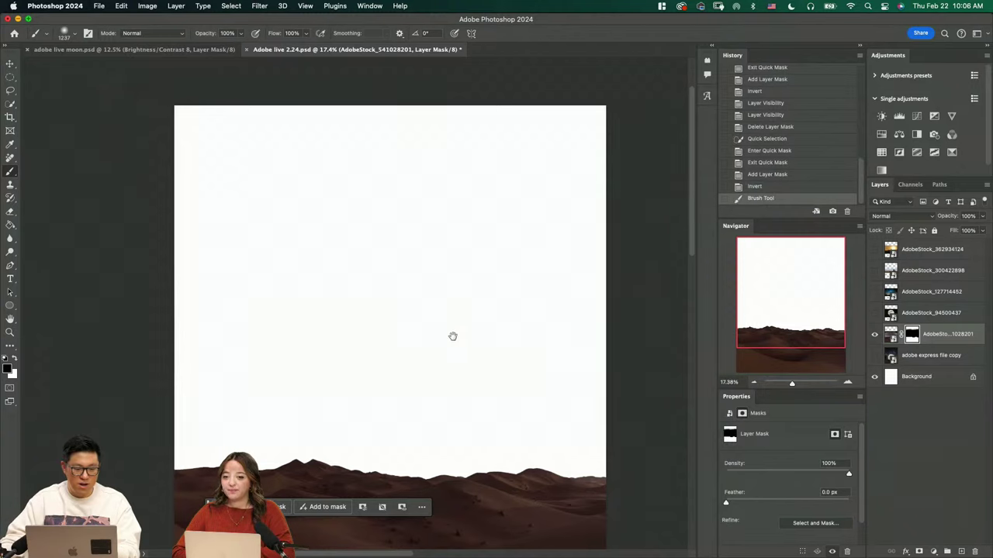
pyautogui.moveTo(452, 337); pyautogui.dragTo(438, 286)
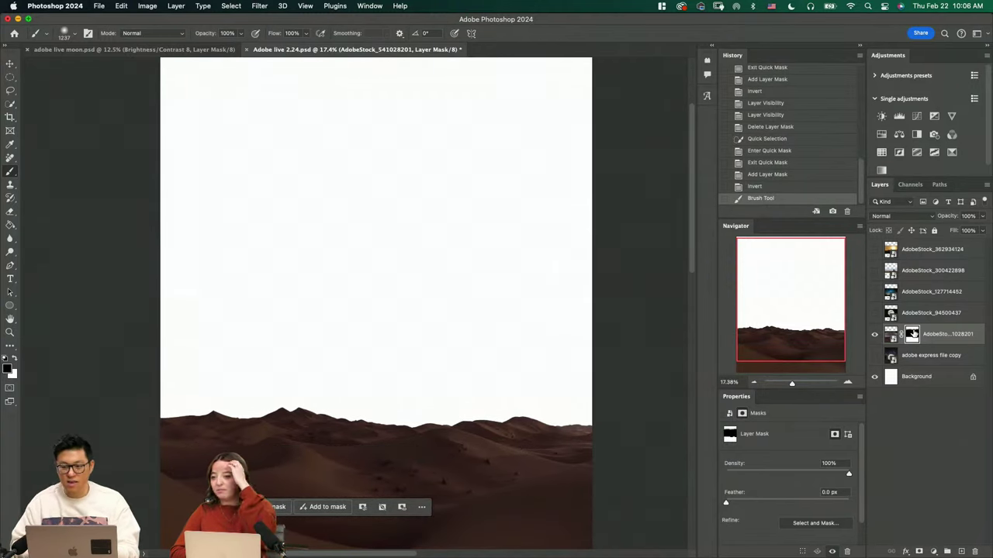
pyautogui.scroll(-1, 381, 195)
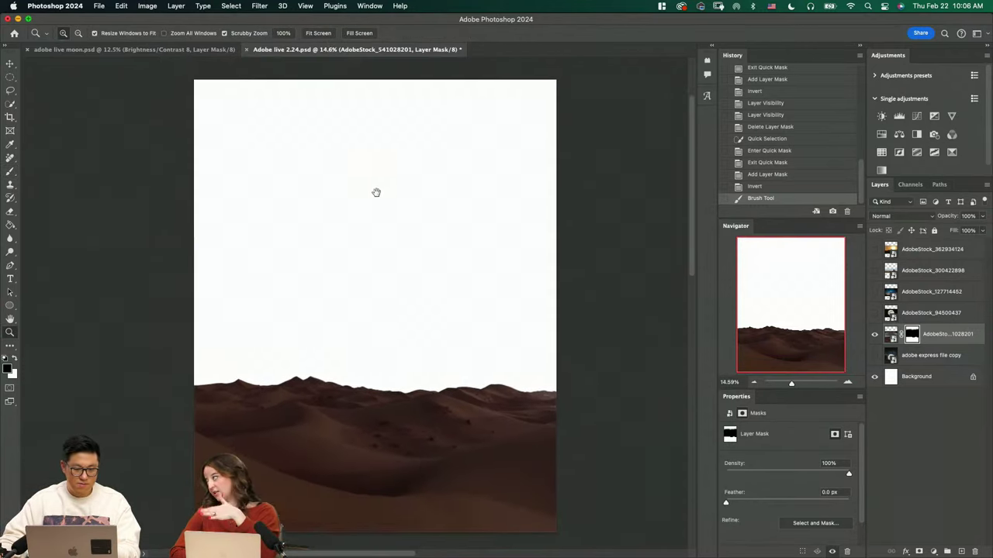
pyautogui.moveTo(254, 168); pyautogui.dragTo(303, 168)
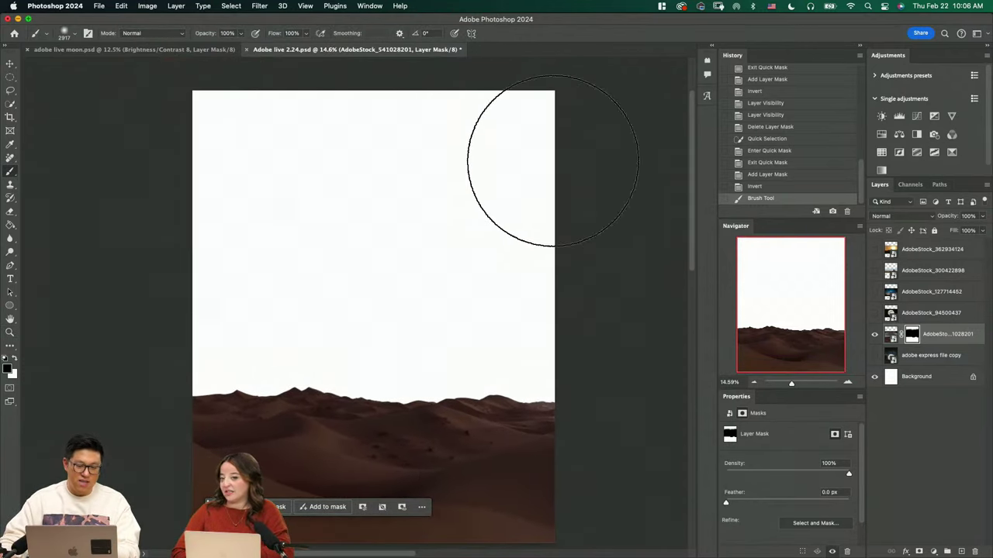
pyautogui.moveTo(400, 136); pyautogui.dragTo(505, 178)
pyautogui.press('z')
pyautogui.scroll(-1, 387, 323)
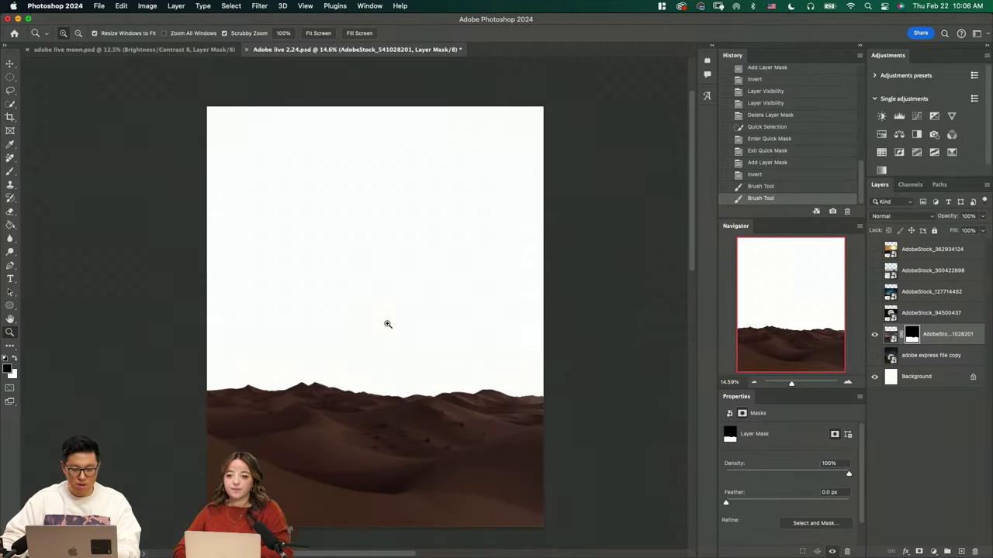
pyautogui.scroll(-1, 455, 378)
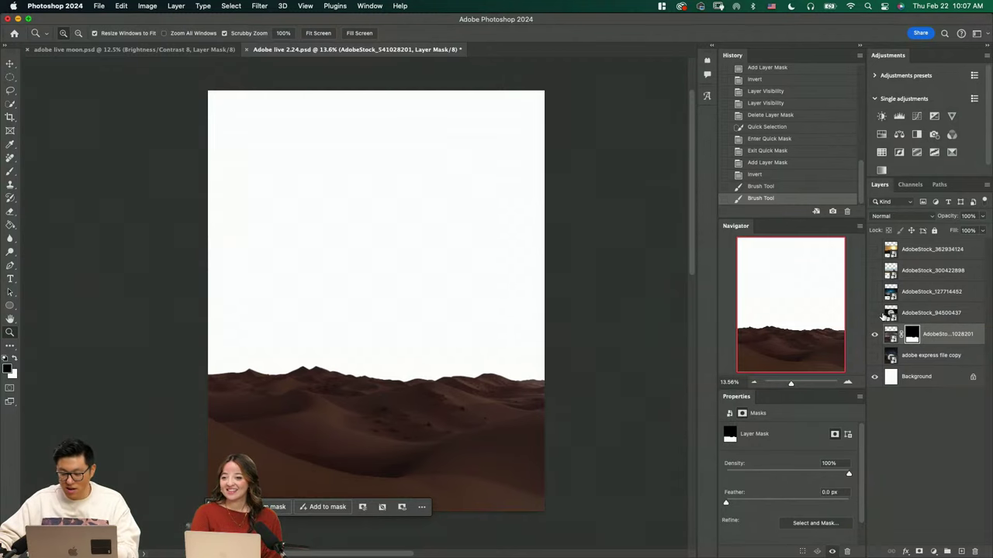
# Move the AdobeStock_127714452 layer directly below the masked desert layer
pyautogui.click(884, 314)
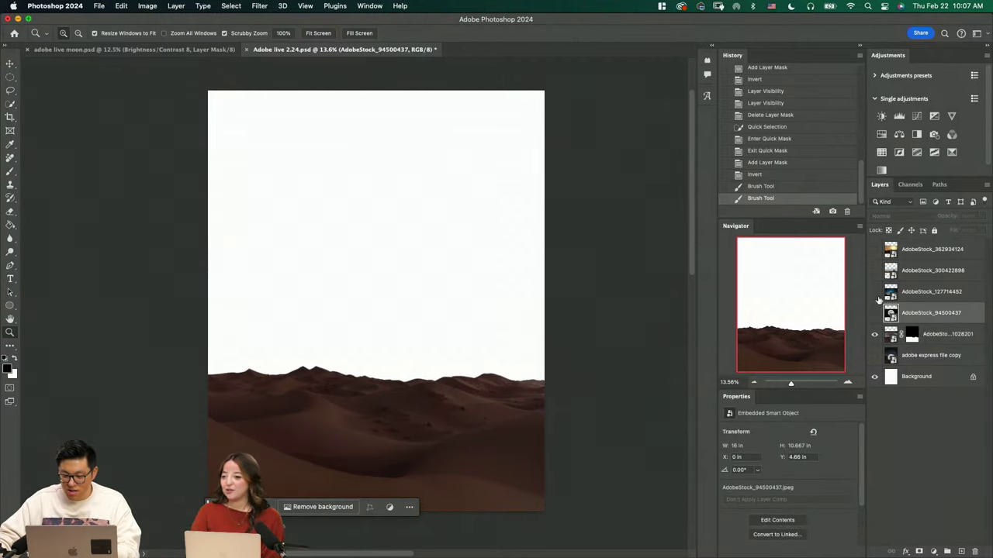
pyautogui.click(909, 296)
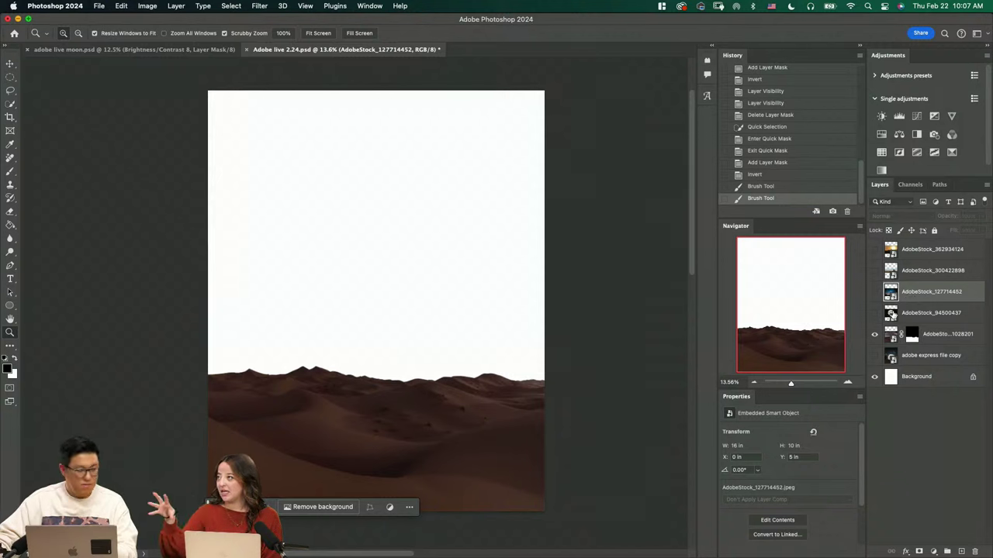
pyautogui.moveTo(915, 299); pyautogui.dragTo(920, 341)
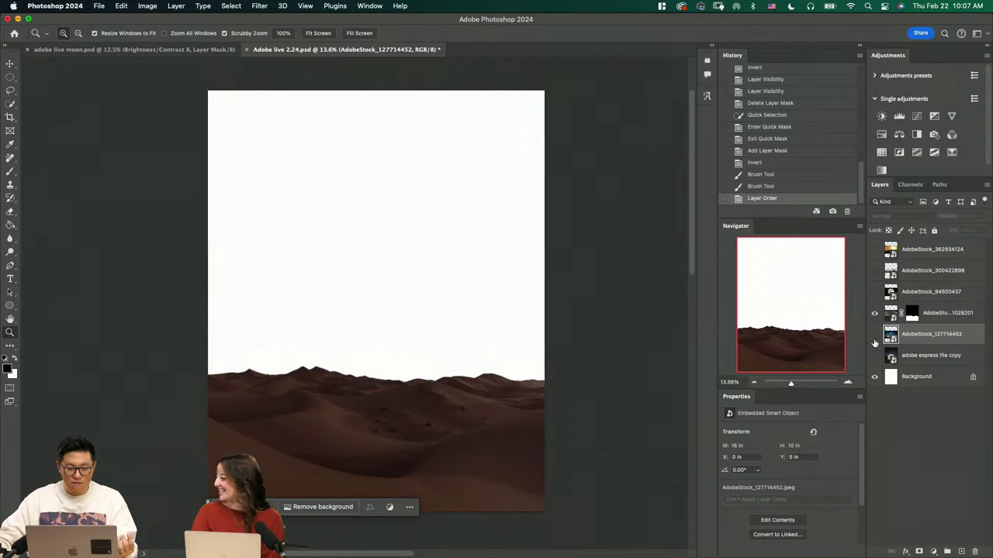
# Show the AdobeStock_127714452 starry sky layer and scale it up to about 137% so it fills the canvas above the dunes
pyautogui.click(874, 334)
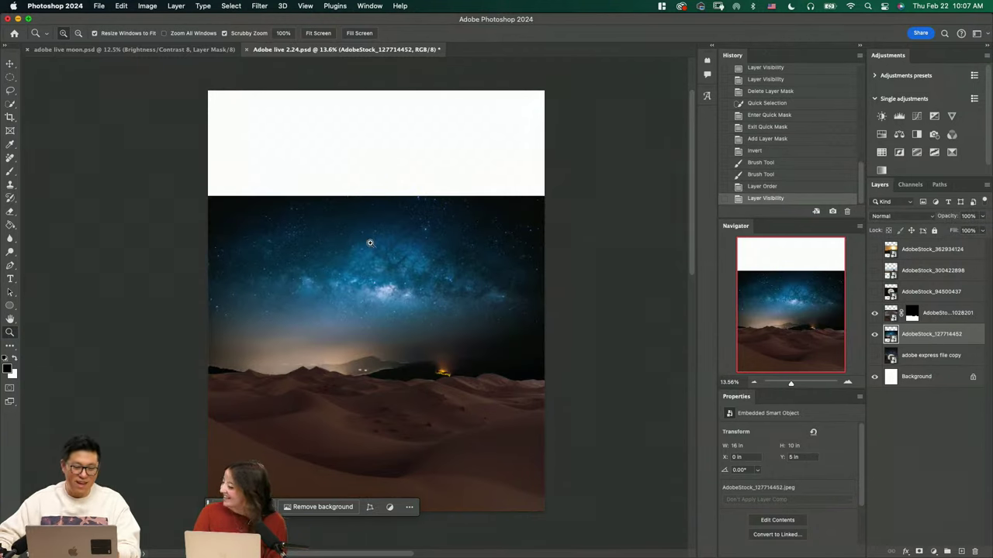
pyautogui.press('super+t')
pyautogui.moveTo(377, 199); pyautogui.dragTo(376, 118)
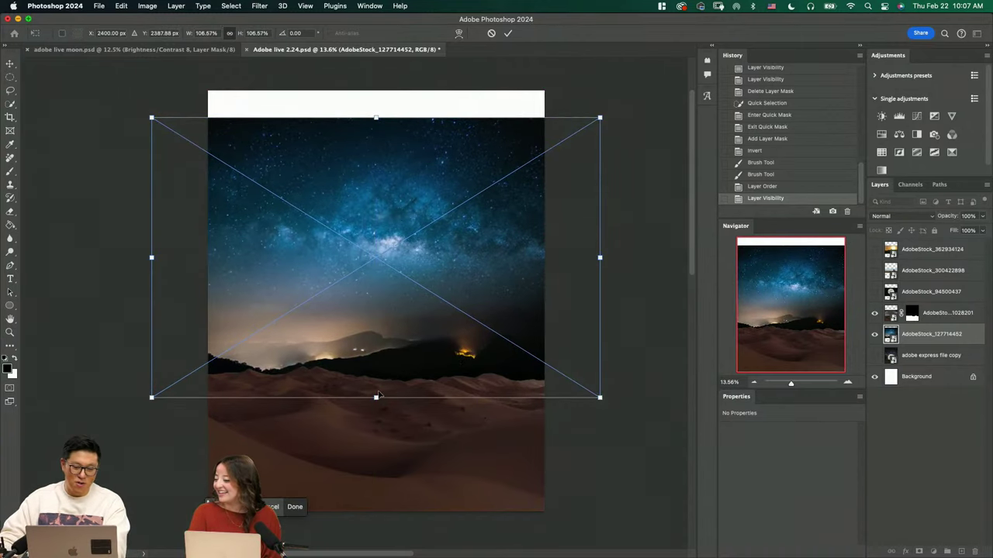
pyautogui.moveTo(377, 397); pyautogui.dragTo(377, 459)
pyautogui.moveTo(421, 336); pyautogui.dragTo(415, 317)
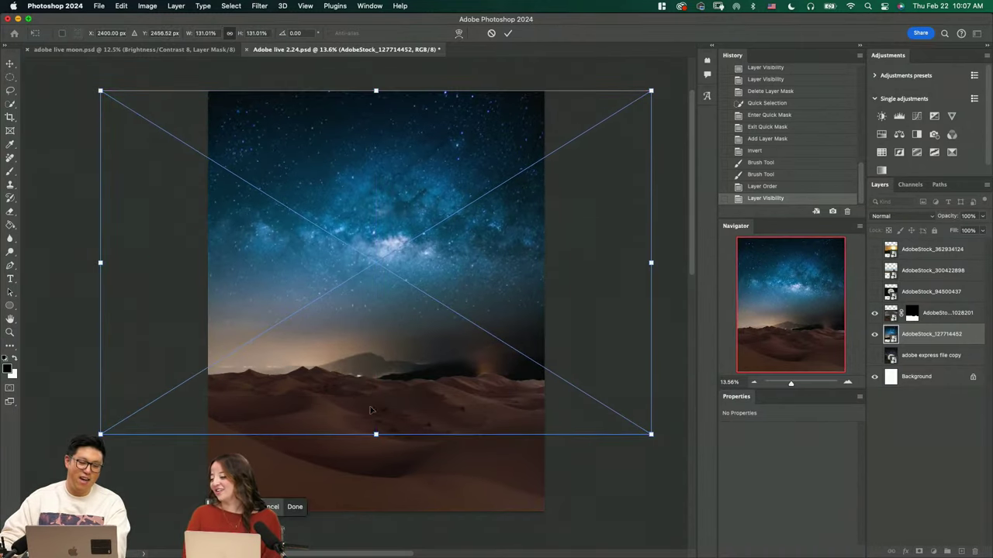
pyautogui.moveTo(377, 434)
pyautogui.mouseDown()
pyautogui.moveTo(377, 483)
pyautogui.moveTo(376, 453)
pyautogui.mouseUp()
pyautogui.press('Return')
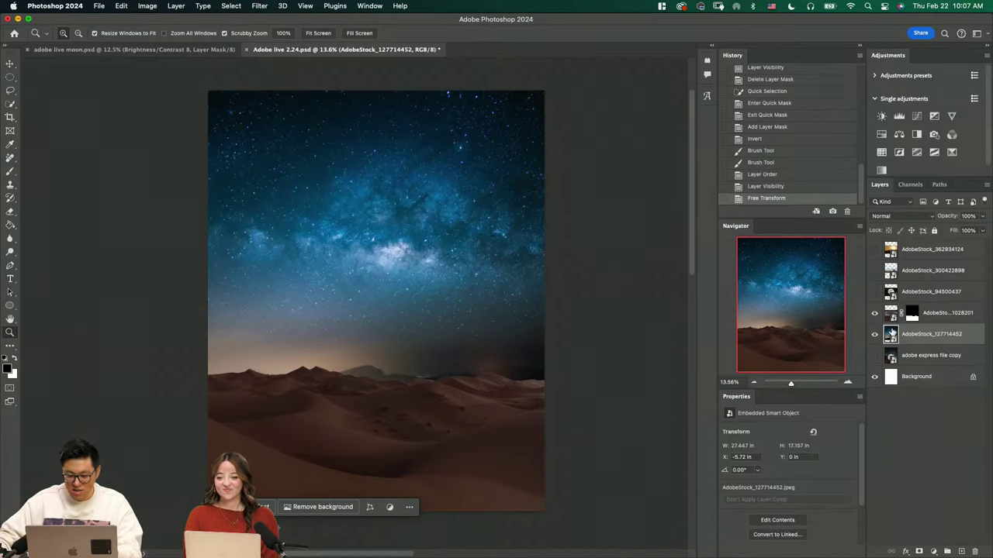
pyautogui.press('v')
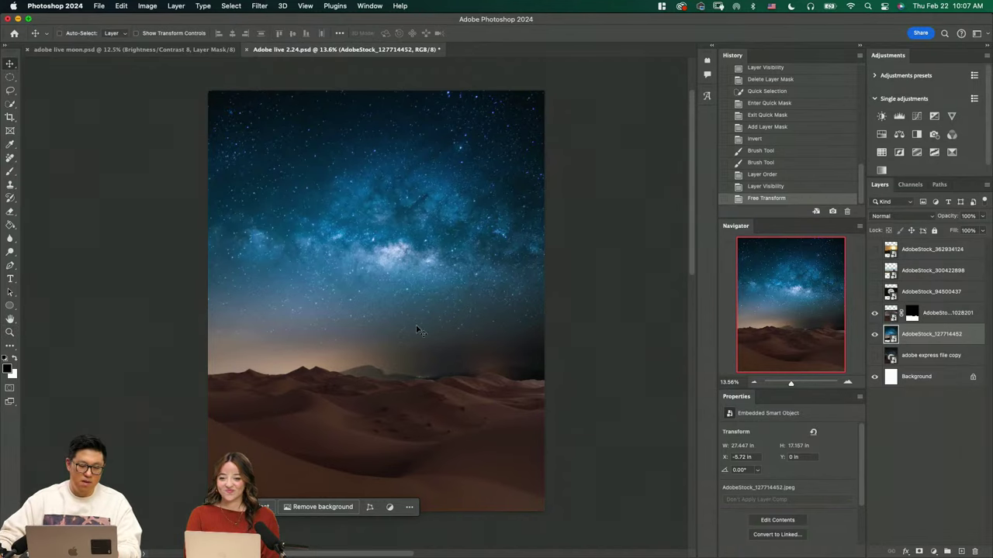
pyautogui.moveTo(417, 330); pyautogui.dragTo(430, 234)
pyautogui.press('super+z')
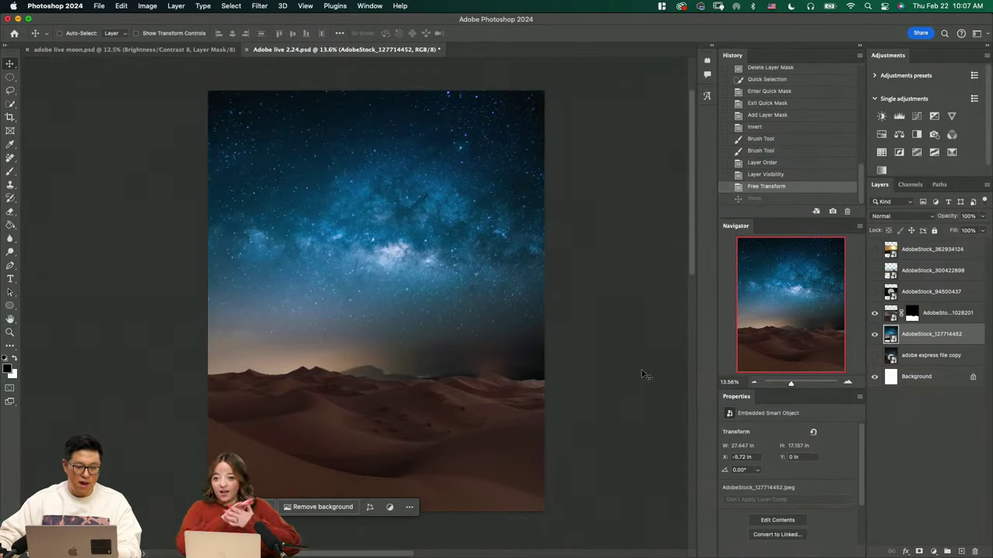
# Rename the masked desert layer Foreground and the starry sky layer sky
pyautogui.click(939, 313)
pyautogui.doubleClick(940, 314)
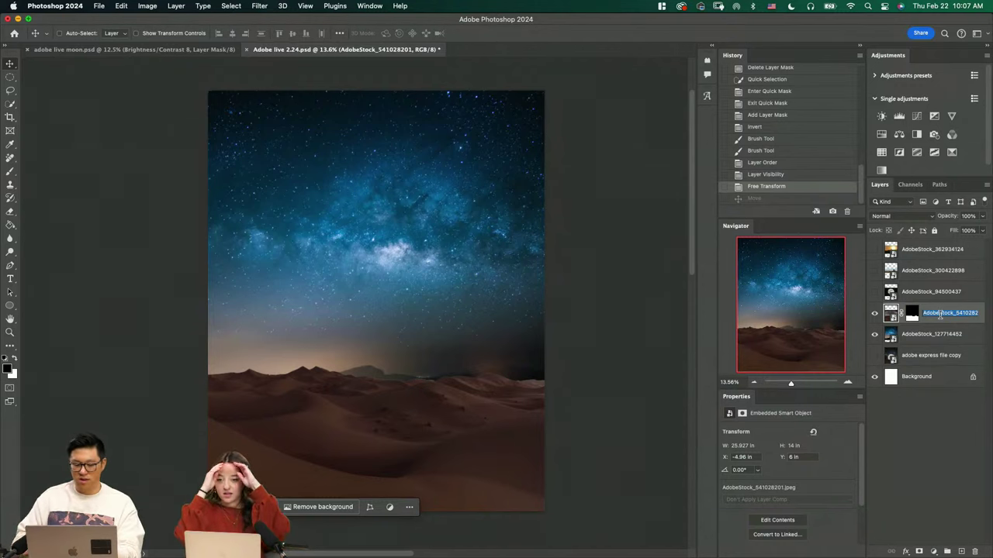
pyautogui.write('Foreground')
pyautogui.press('Return')
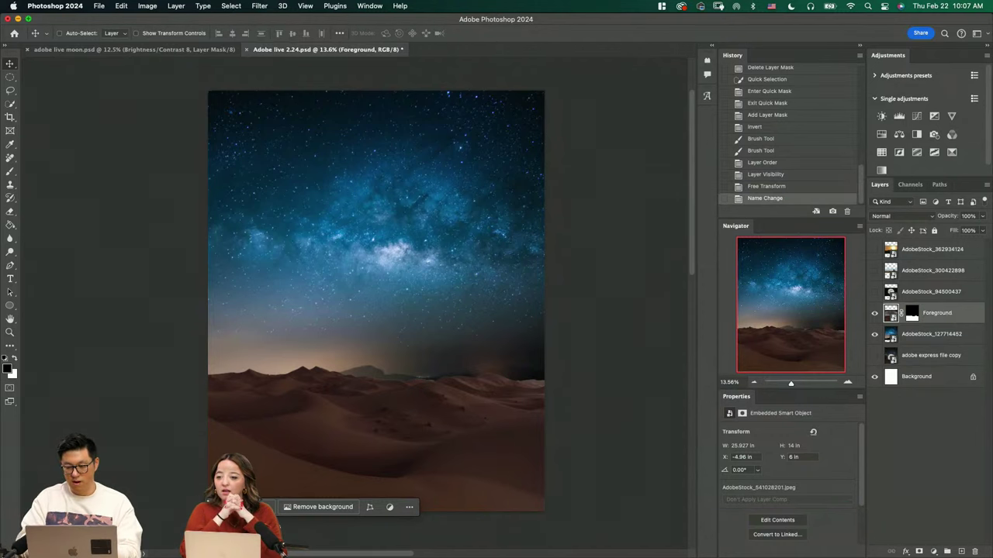
pyautogui.click(938, 335)
pyautogui.doubleClick(938, 335)
pyautogui.write('sky')
pyautogui.press('Return')
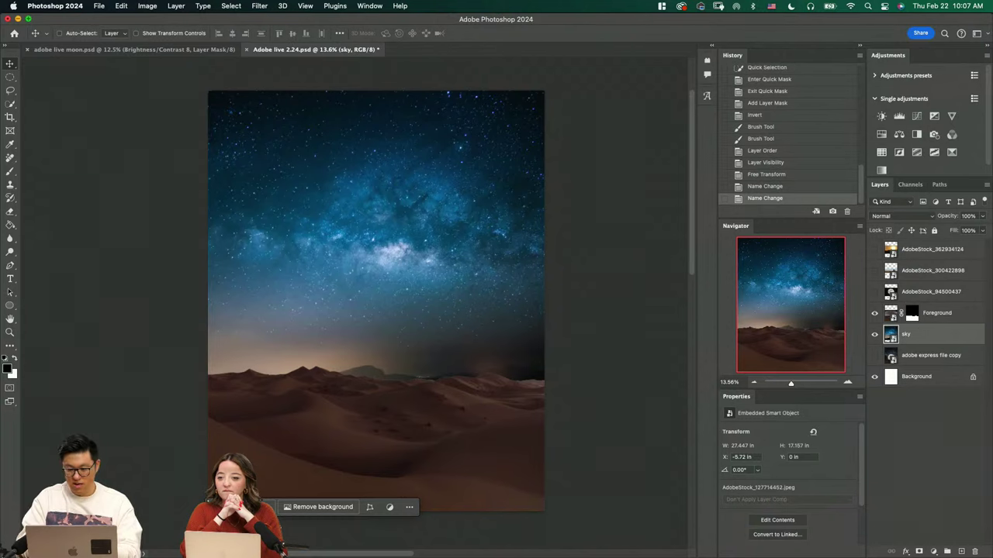
# Enlarge the sky layer to about 143%, keeping its upper edge at the top of the canvas
pyautogui.press('super+t')
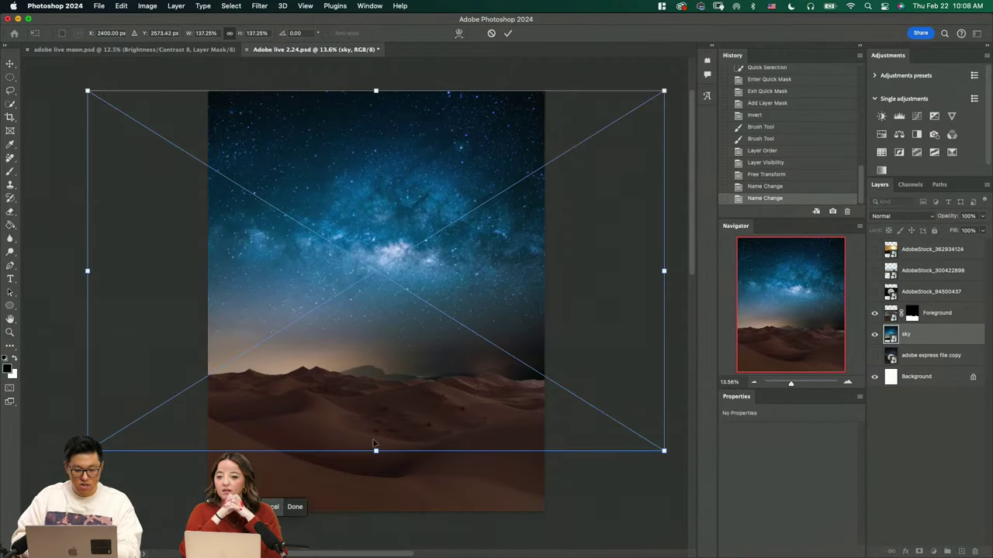
pyautogui.moveTo(375, 449)
pyautogui.mouseDown()
pyautogui.moveTo(376, 477)
pyautogui.moveTo(372, 465)
pyautogui.mouseUp()
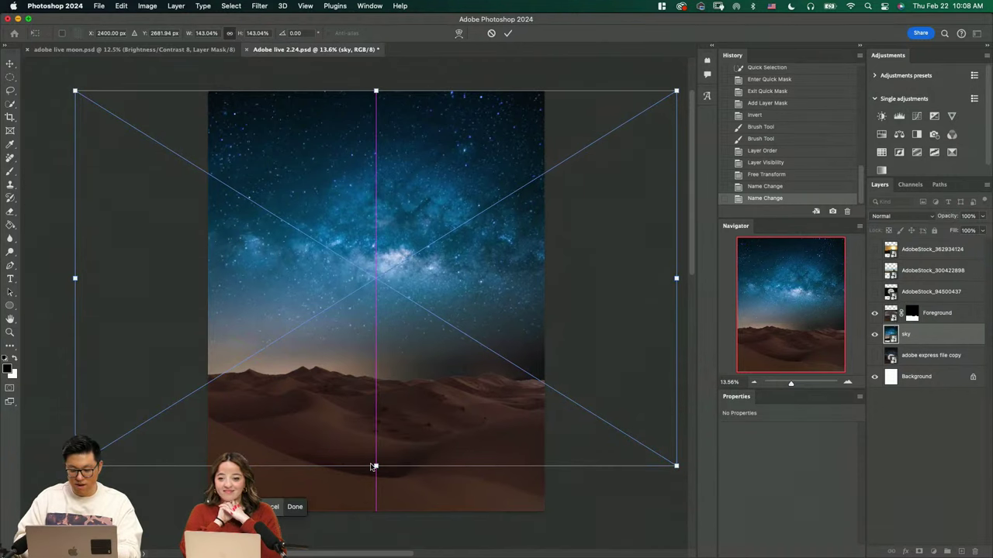
pyautogui.press('Return')
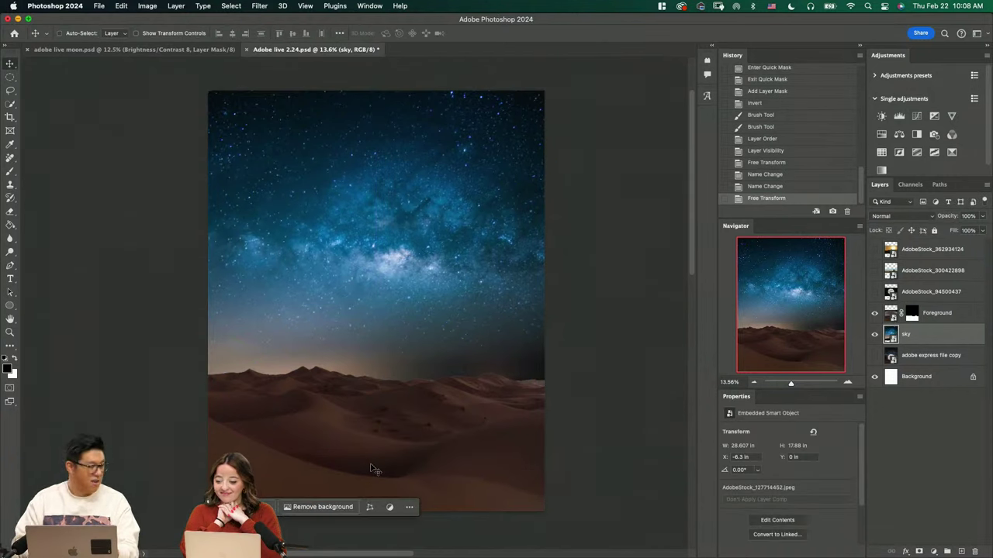
# Add a Hue/Saturation adjustment layer above the sky layer and clip it to the sky
pyautogui.click(883, 136)
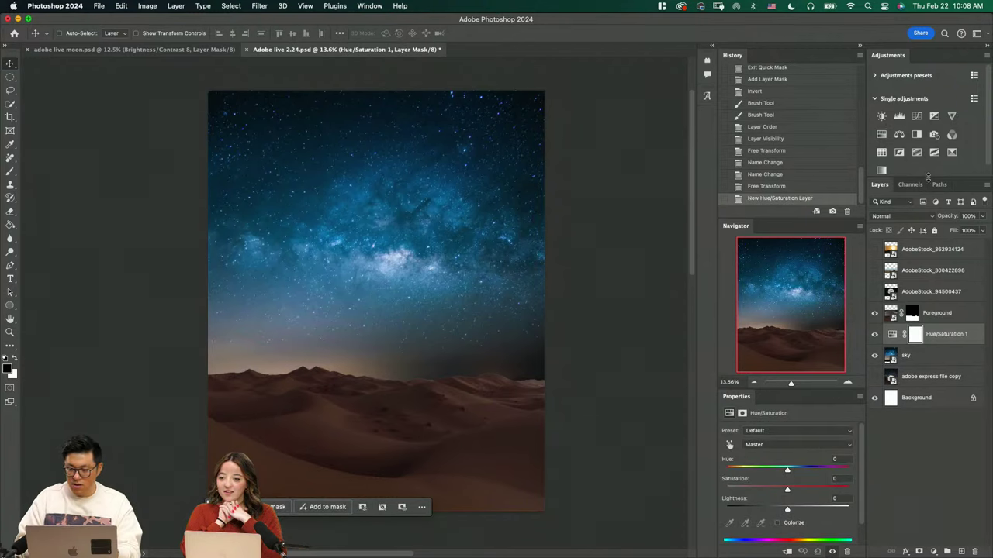
pyautogui.moveTo(927, 177); pyautogui.dragTo(930, 170)
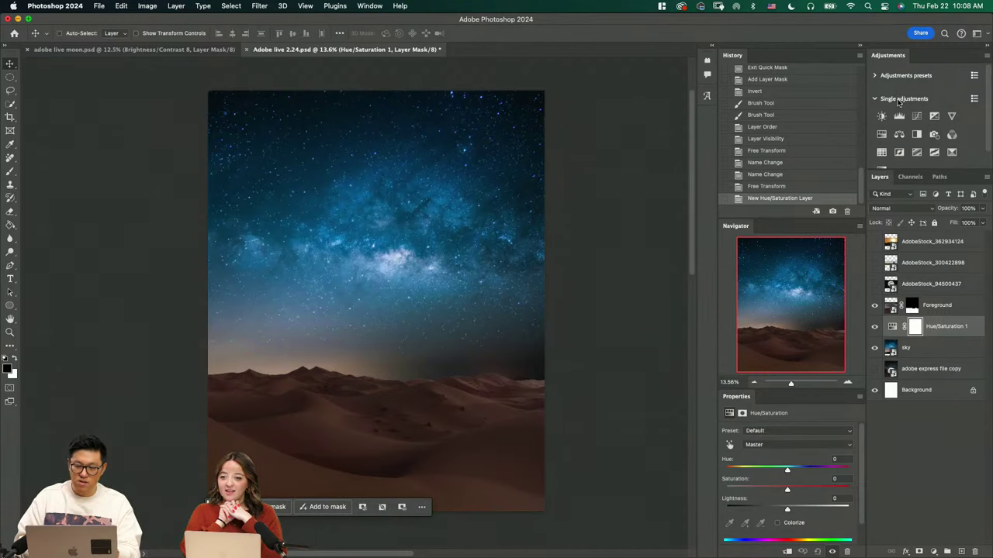
pyautogui.click(368, 8)
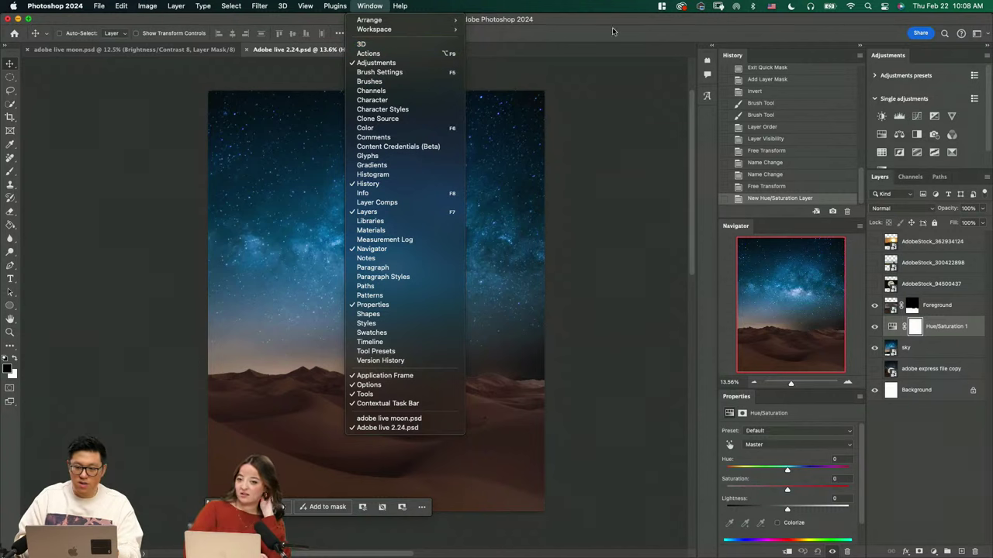
pyautogui.click(885, 144)
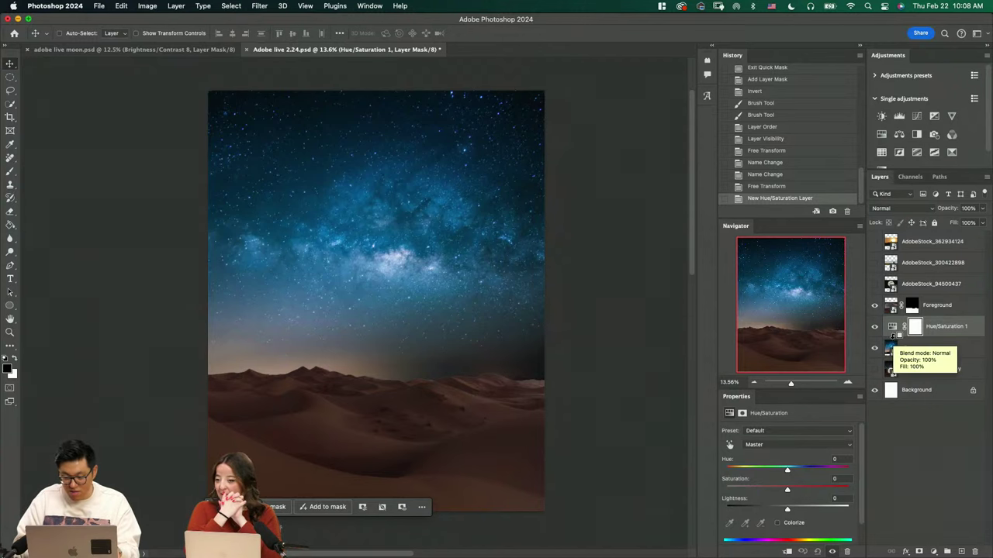
pyautogui.keyDown('alt'); pyautogui.click(894, 335); pyautogui.keyUp('alt')
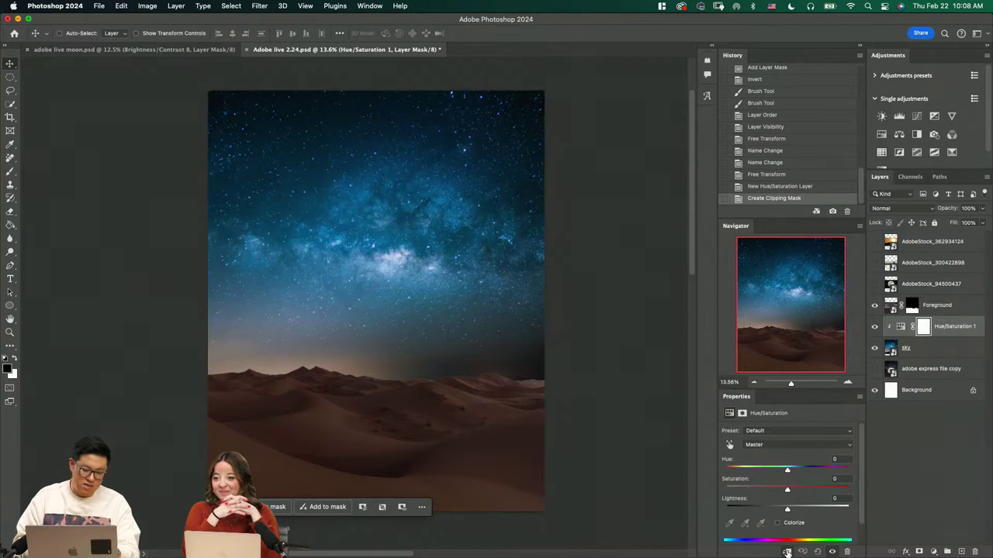
# Set the saturation of the sky's Hue/Saturation adjustment to -71
pyautogui.click(901, 326)
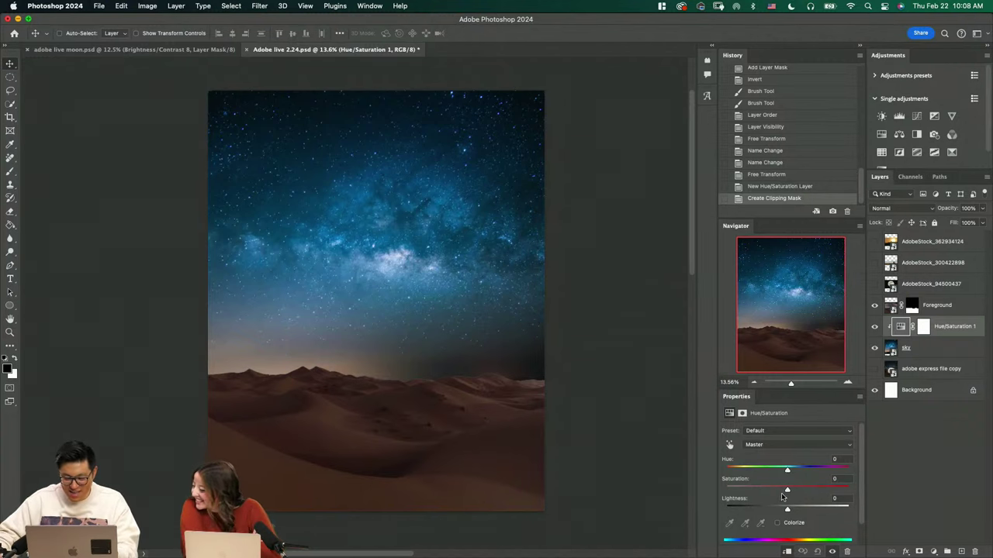
pyautogui.moveTo(787, 489); pyautogui.dragTo(763, 490)
pyautogui.press('super+z')
pyautogui.press('super+z')
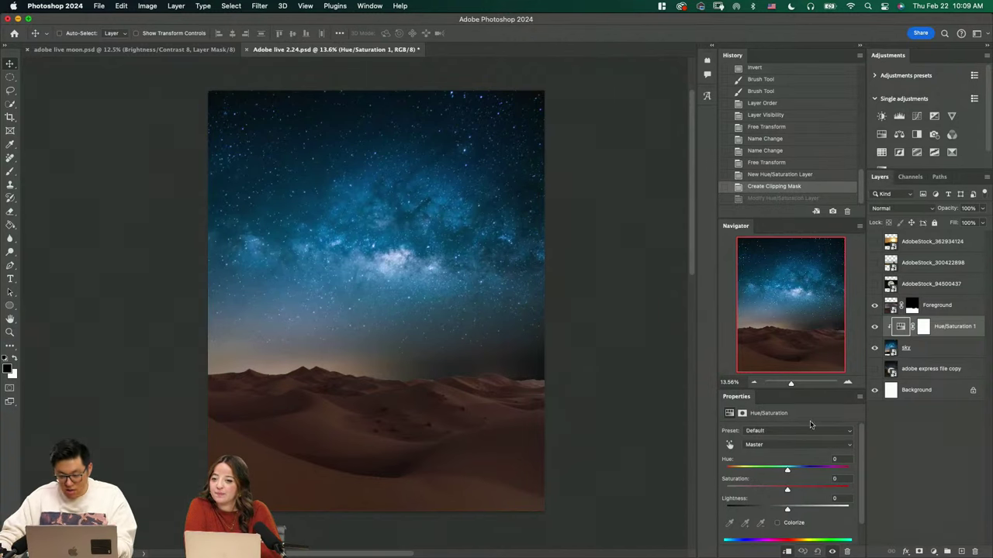
pyautogui.moveTo(787, 493); pyautogui.dragTo(742, 493)
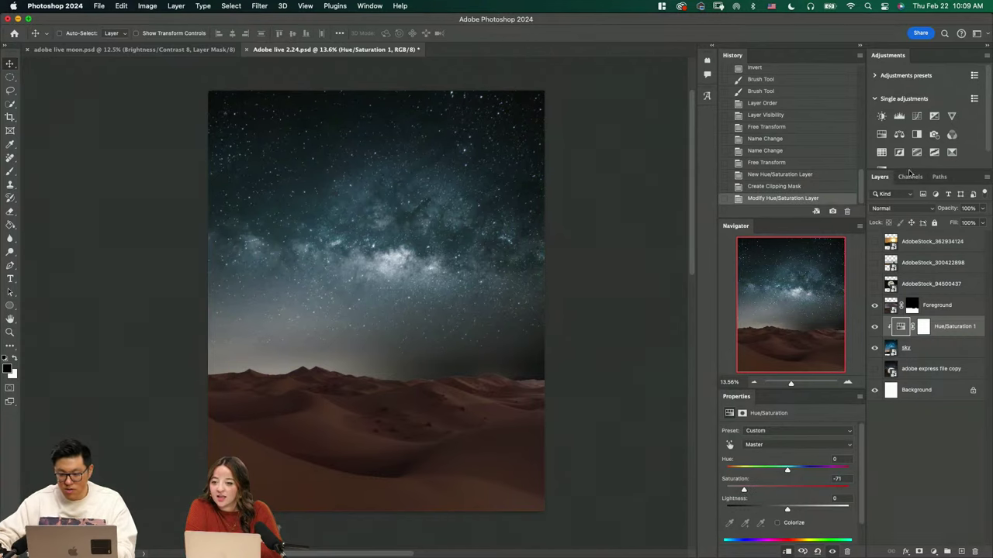
# Add a Color Balance adjustment clipped to the sky with midtones at +23 cyan-red and -10 yellow-blue
pyautogui.click(929, 350)
pyautogui.click(899, 134)
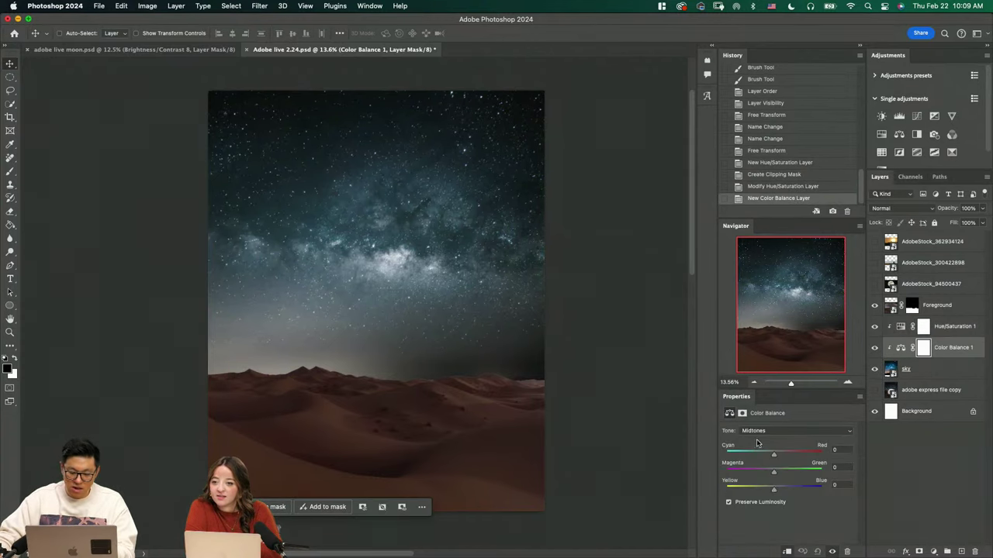
pyautogui.click(781, 430)
pyautogui.click(789, 519)
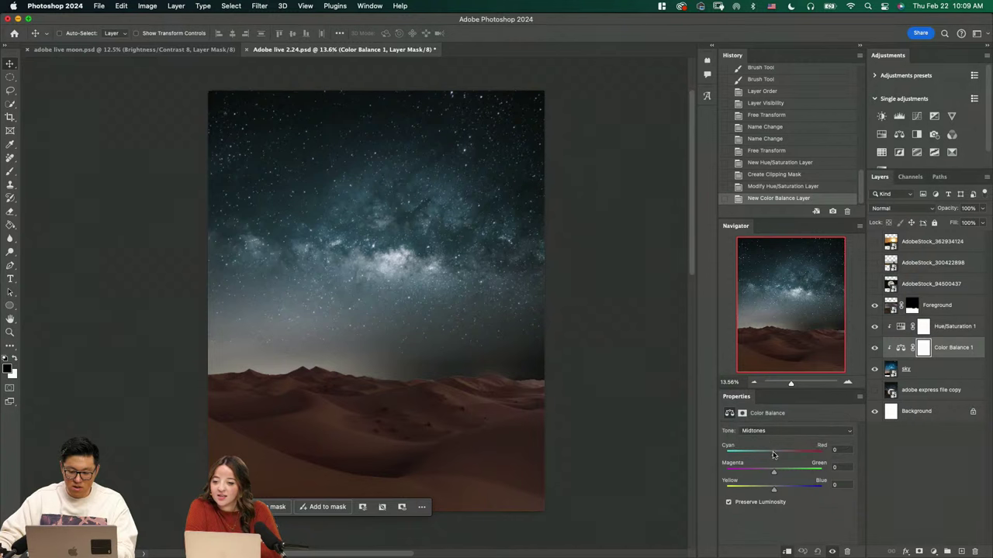
pyautogui.moveTo(773, 453); pyautogui.dragTo(784, 455)
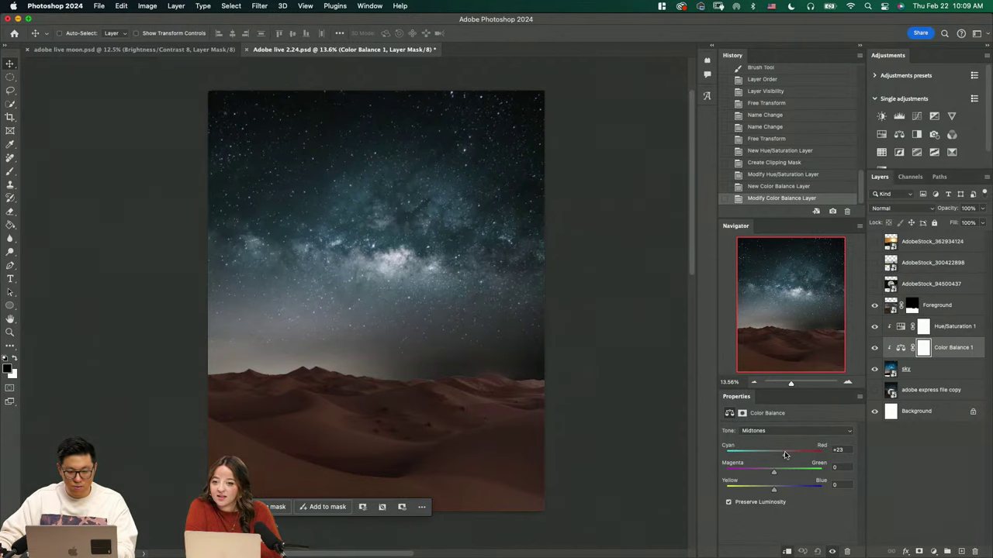
pyautogui.moveTo(774, 490); pyautogui.dragTo(764, 493)
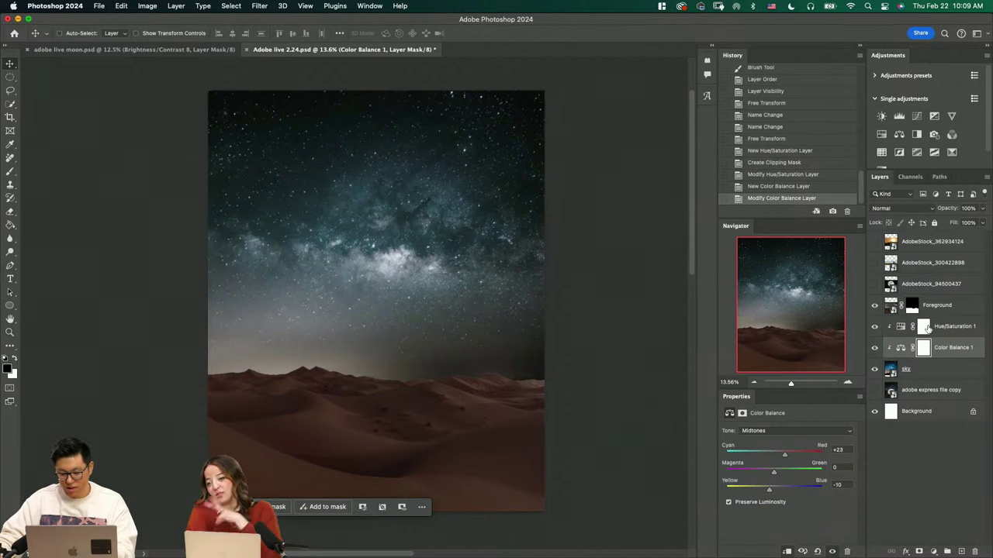
# Group the sky layer with its Hue/Saturation and Color Balance adjustments and name the group sky
pyautogui.keyDown('shift'); pyautogui.click(950, 332); pyautogui.keyUp('shift')
pyautogui.keyDown('shift'); pyautogui.click(940, 374); pyautogui.keyUp('shift')
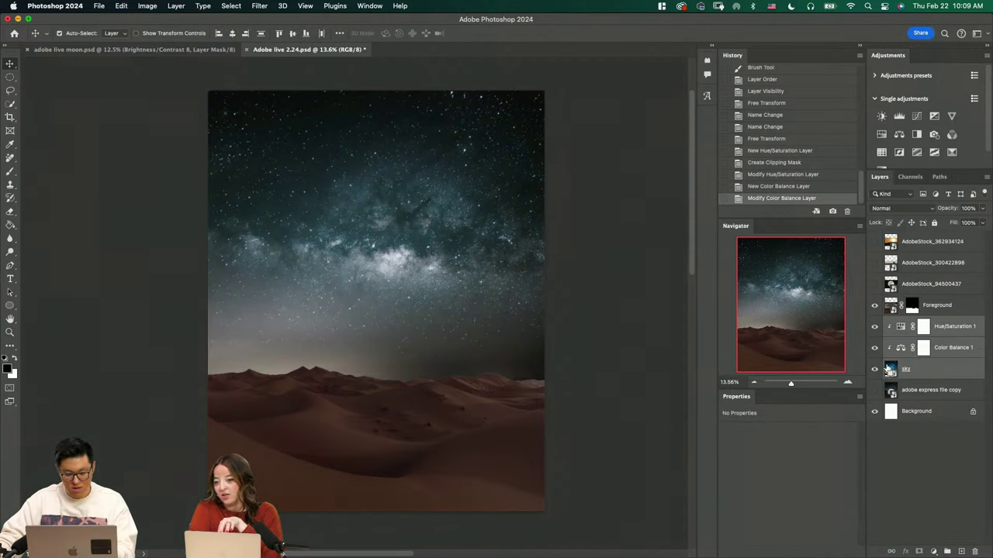
pyautogui.press('super+g')
pyautogui.doubleClick(913, 322)
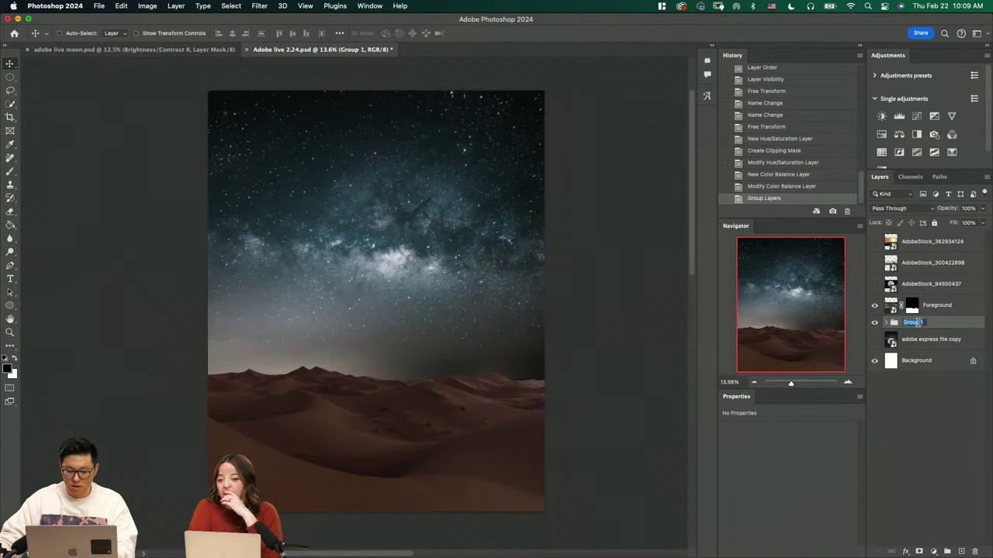
pyautogui.write('sky')
pyautogui.press('Return')
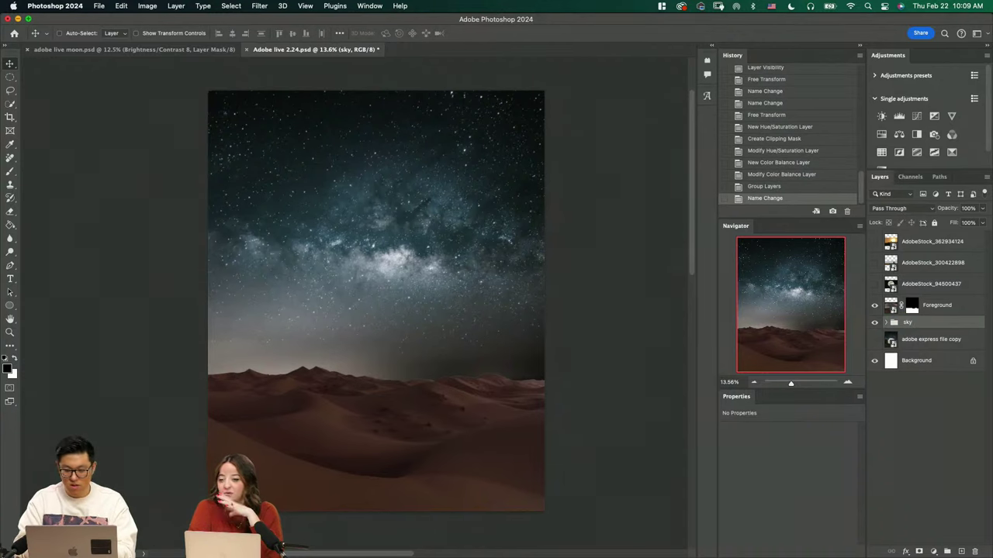
# Show the AdobeStock_94500437 moon layer above the Foreground layer and select it
pyautogui.press('z')
pyautogui.moveTo(492, 377); pyautogui.dragTo(585, 470)
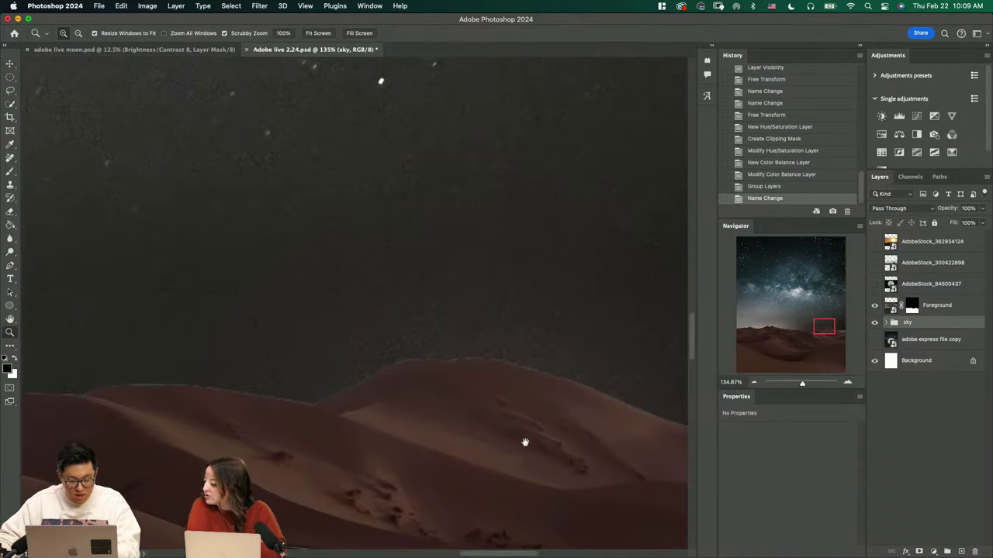
pyautogui.moveTo(525, 441); pyautogui.dragTo(571, 384)
pyautogui.moveTo(510, 309); pyautogui.dragTo(520, 390)
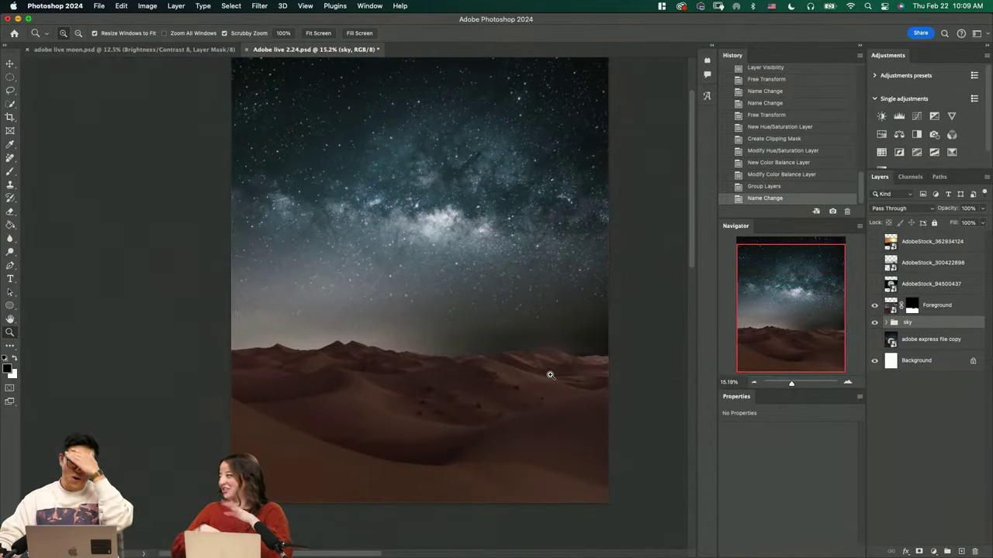
pyautogui.click(889, 309)
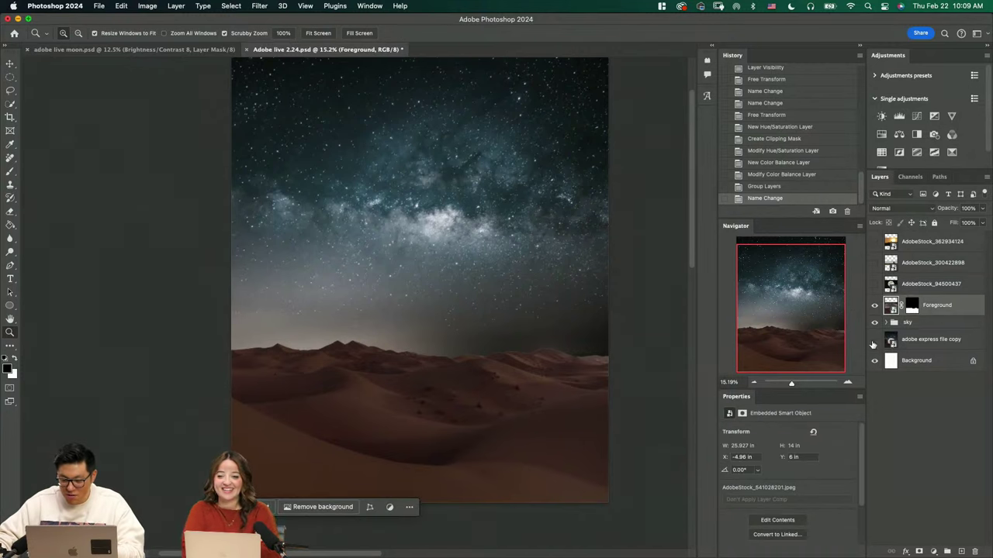
pyautogui.click(874, 284)
pyautogui.click(923, 284)
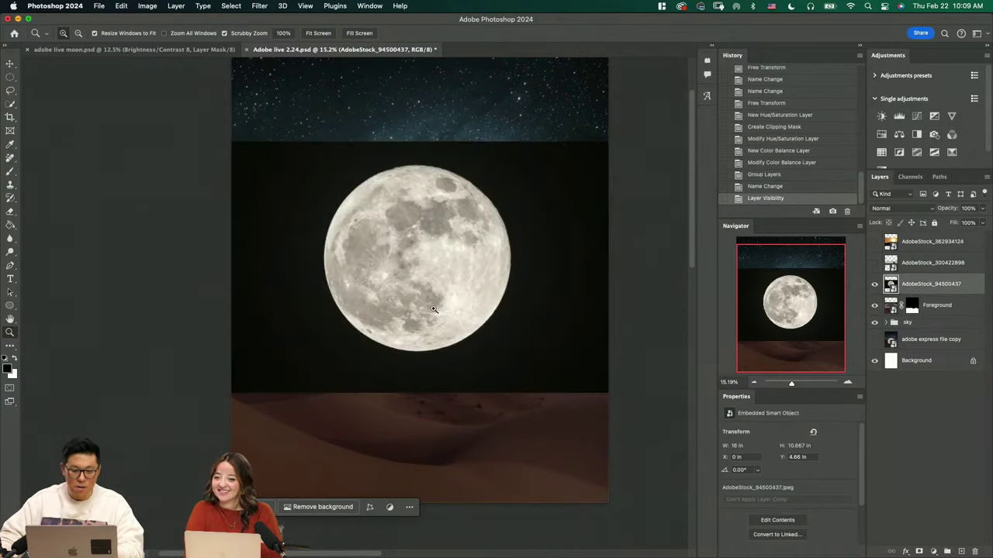
pyautogui.moveTo(464, 304); pyautogui.dragTo(450, 339)
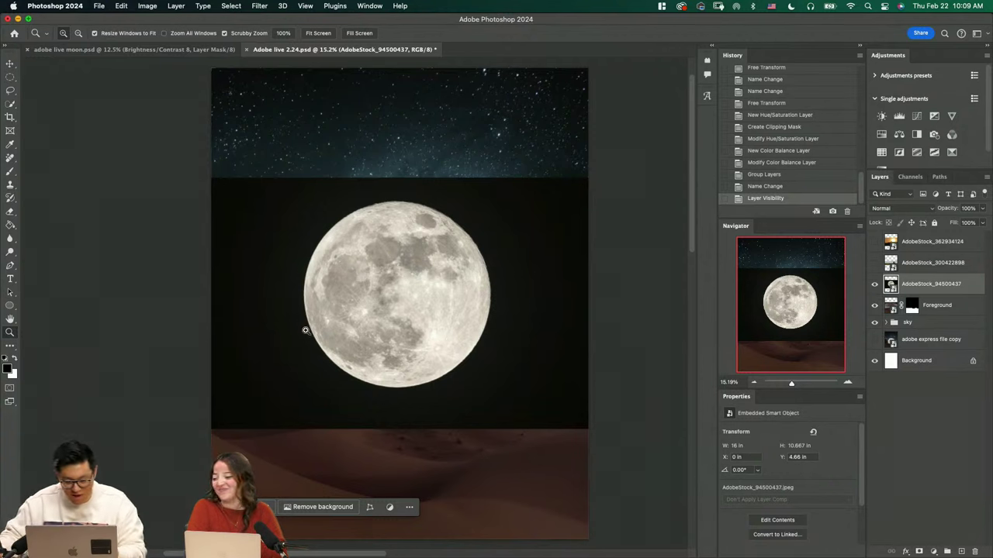
pyautogui.moveTo(397, 286); pyautogui.dragTo(406, 283)
pyautogui.press('m')
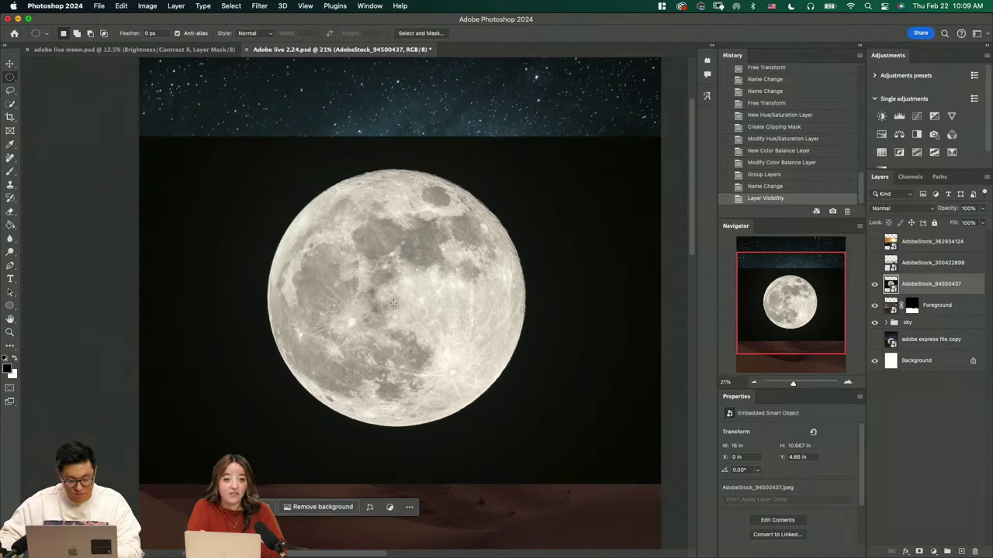
pyautogui.press('z')
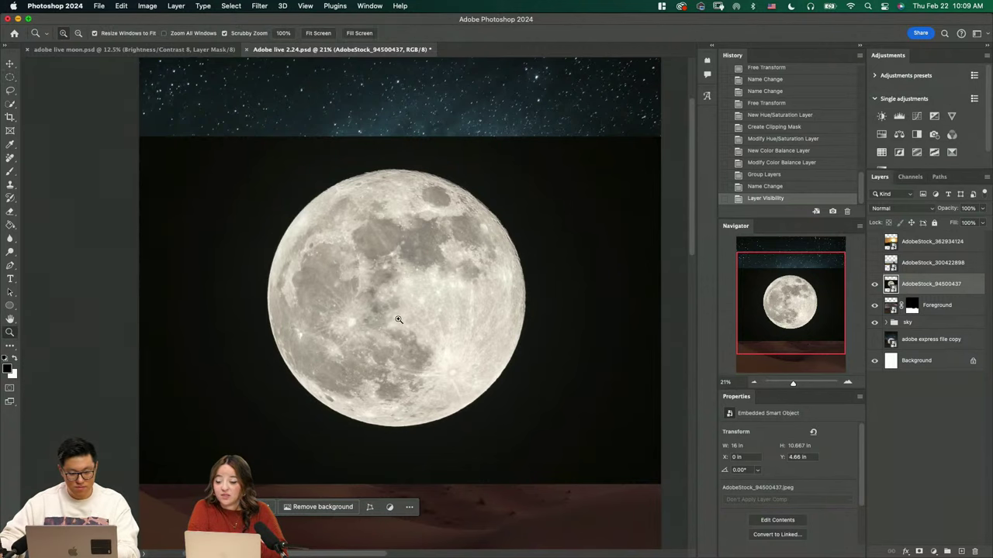
pyautogui.moveTo(398, 318); pyautogui.dragTo(389, 327)
pyautogui.press('v')
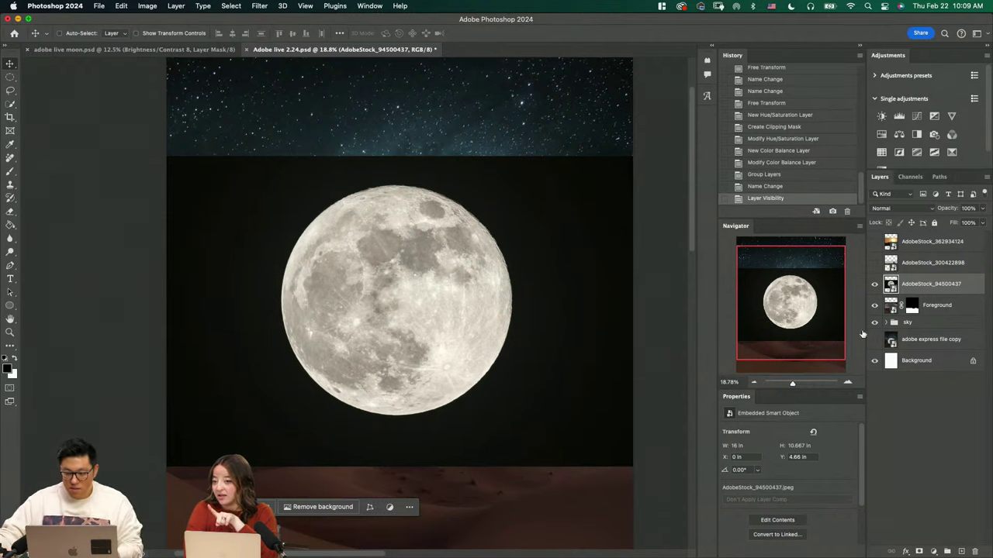
# Hide the moon layer and inspect the Foreground dunes image with its layer mask temporarily disabled
pyautogui.click(875, 284)
pyautogui.click(911, 307)
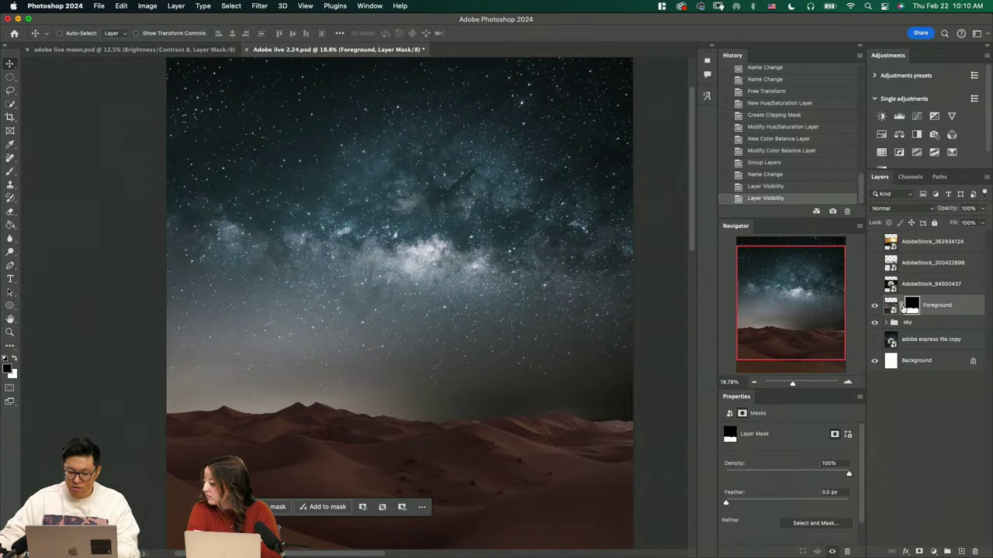
pyautogui.keyDown('shift'); pyautogui.click(913, 309); pyautogui.keyUp('shift')
pyautogui.click(893, 310)
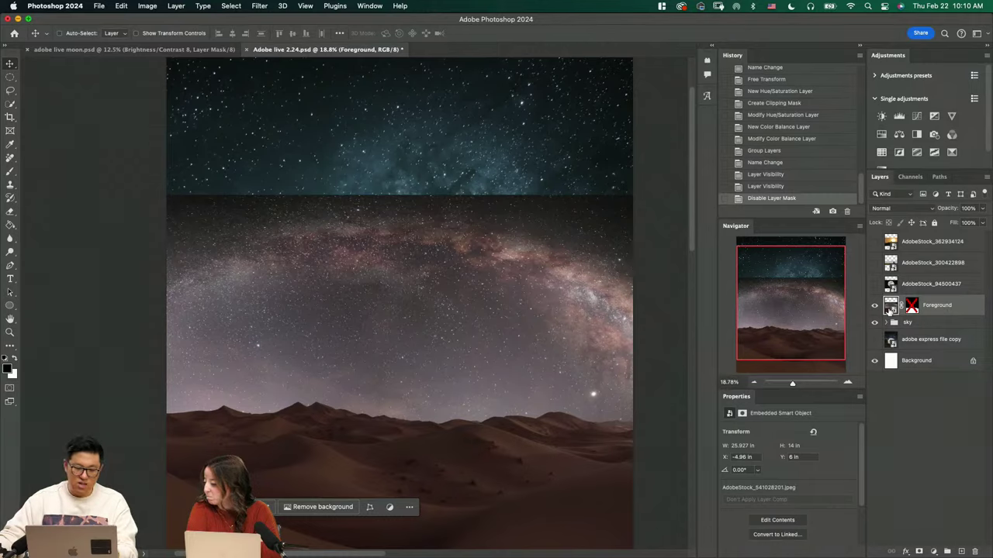
pyautogui.doubleClick(890, 310)
pyautogui.press('super+w')
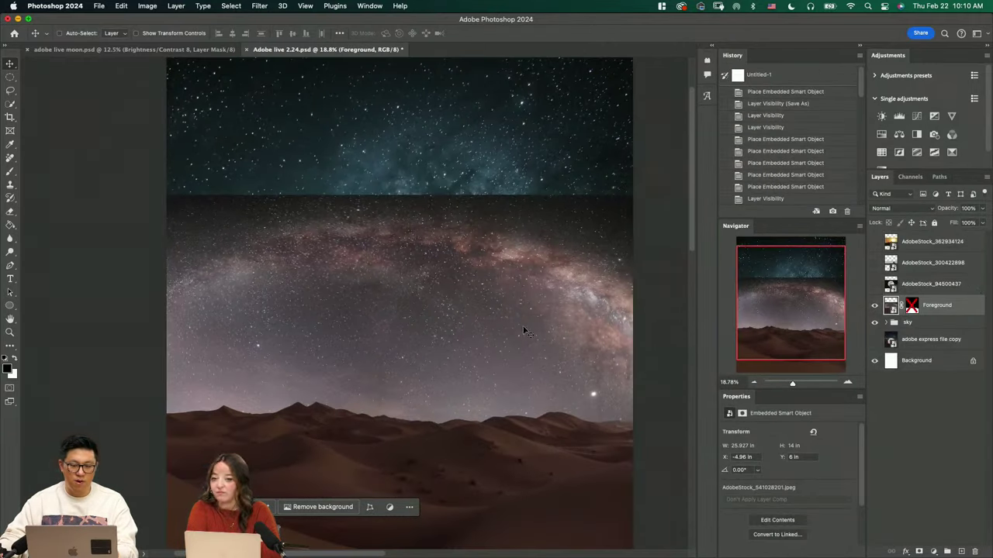
pyautogui.keyDown('shift'); pyautogui.click(915, 306); pyautogui.keyUp('shift')
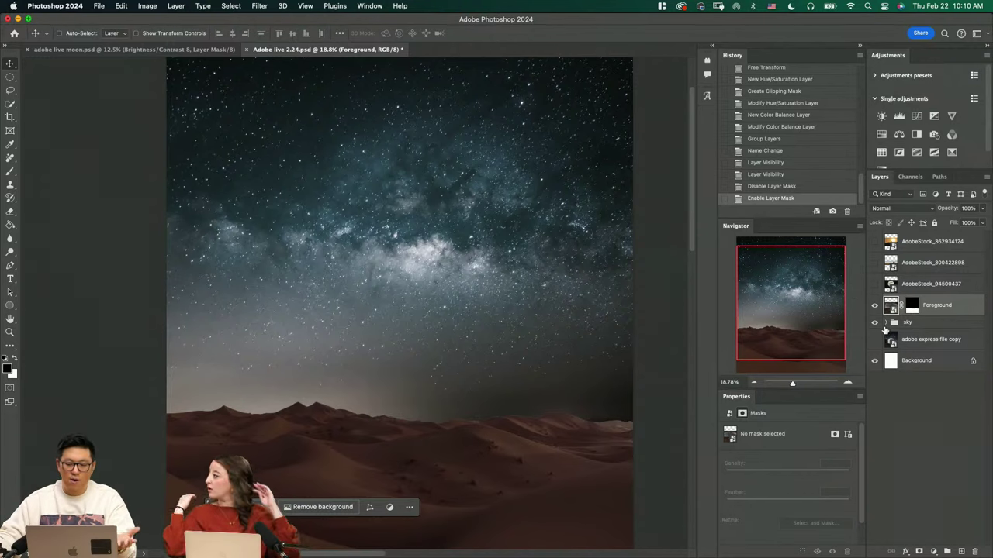
# Try painting black on the Foreground mask with a much smaller brush to hide the pale patch between the dune ridges
pyautogui.click(912, 307)
pyautogui.press('z')
pyautogui.moveTo(487, 419)
pyautogui.mouseDown()
pyautogui.moveTo(551, 483)
pyautogui.moveTo(472, 434)
pyautogui.mouseUp()
pyautogui.press('b')
pyautogui.moveTo(430, 342)
pyautogui.mouseDown()
pyautogui.moveTo(364, 326)
pyautogui.moveTo(170, 333)
pyautogui.mouseUp()
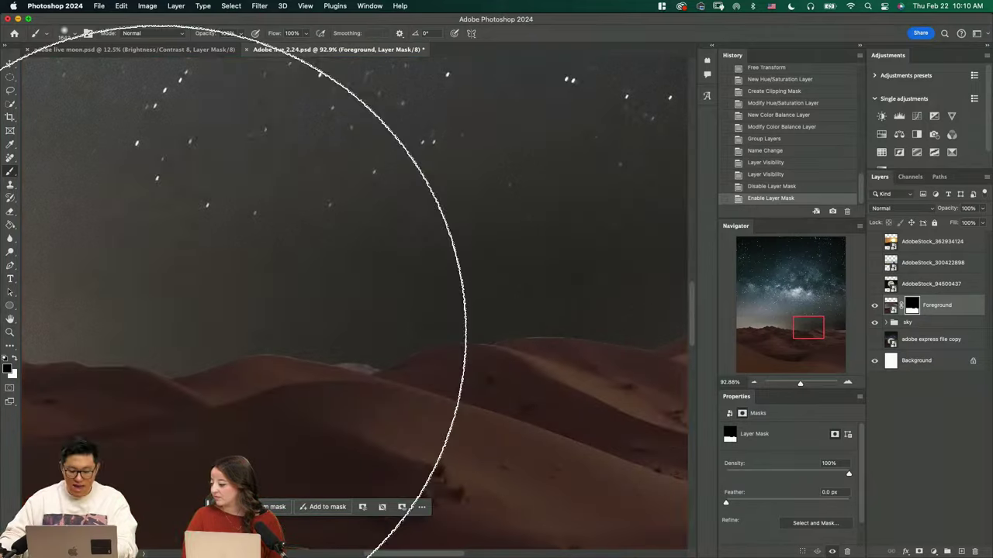
pyautogui.press('[')
pyautogui.press('[')
pyautogui.press('[')
pyautogui.press('[')
pyautogui.press('[')
pyautogui.press('[')
pyautogui.press('[')
pyautogui.press('[')
pyautogui.press('[')
pyautogui.press('[')
pyautogui.press('[')
pyautogui.press('[')
pyautogui.moveTo(402, 339)
pyautogui.mouseDown()
pyautogui.moveTo(152, 352)
pyautogui.moveTo(188, 352)
pyautogui.moveTo(179, 346)
pyautogui.mouseUp()
pyautogui.moveTo(290, 348)
pyautogui.mouseDown()
pyautogui.moveTo(377, 364)
pyautogui.moveTo(440, 355)
pyautogui.mouseUp()
# Try painting white on the Foreground mask to restore the dune ridge, and undo both brush edits
pyautogui.press('z')
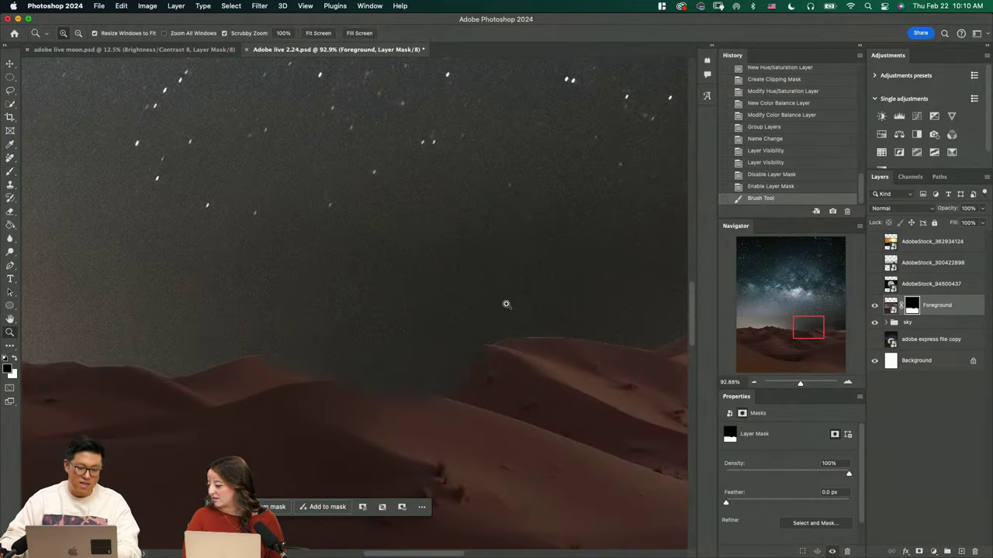
pyautogui.moveTo(504, 307)
pyautogui.mouseDown()
pyautogui.moveTo(410, 367)
pyautogui.moveTo(419, 364)
pyautogui.mouseUp()
pyautogui.scroll(3, 500, 320)
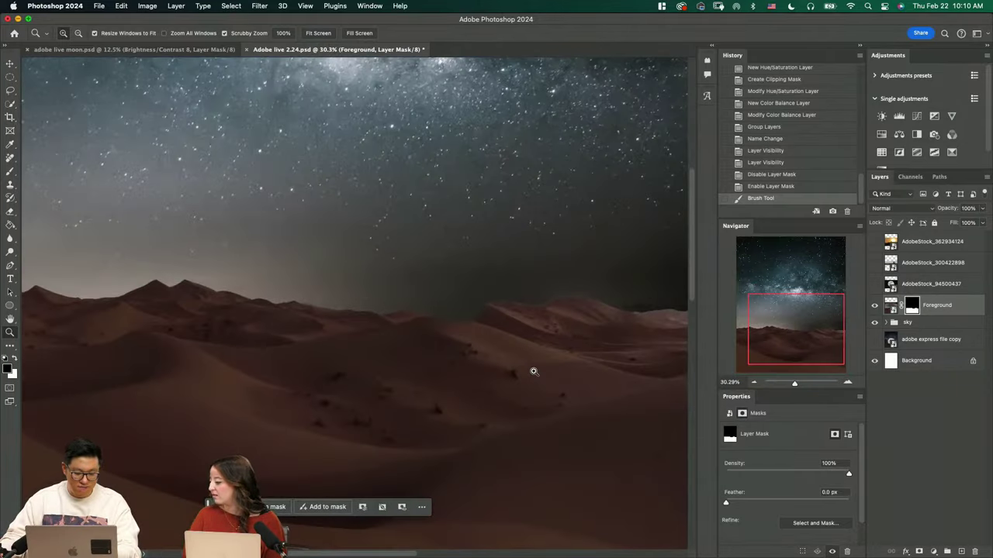
pyautogui.press('b')
pyautogui.press('x')
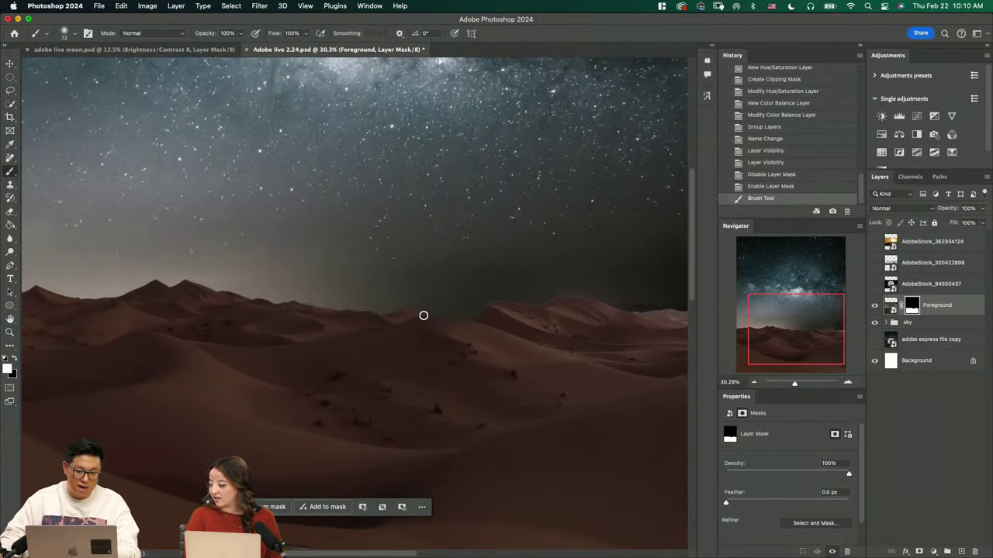
pyautogui.moveTo(434, 313); pyautogui.dragTo(414, 313)
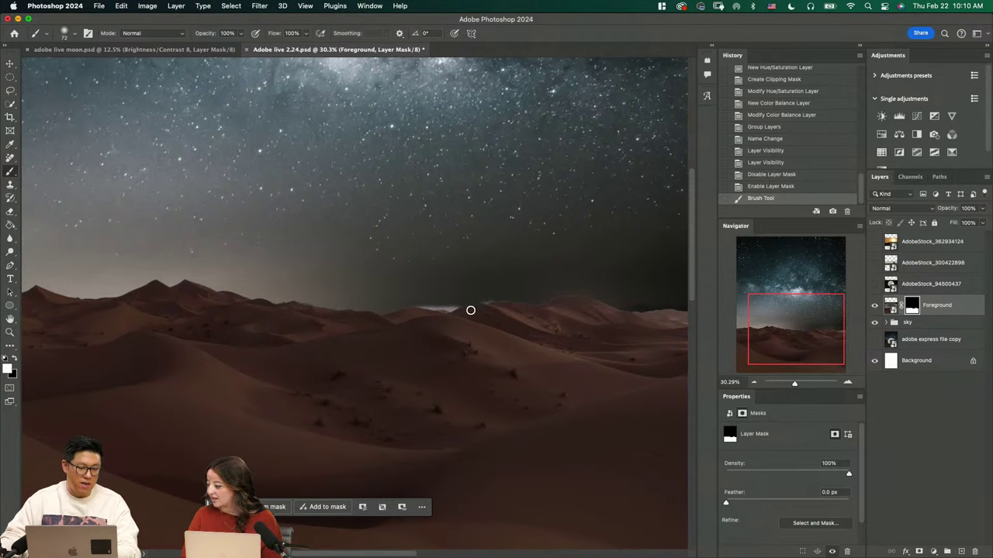
pyautogui.press('super+z')
pyautogui.press('z')
pyautogui.press('super+z')
# Try brushing white on the Foreground mask just above the dune ridge, and undo the stroke
pyautogui.moveTo(487, 312); pyautogui.dragTo(532, 379)
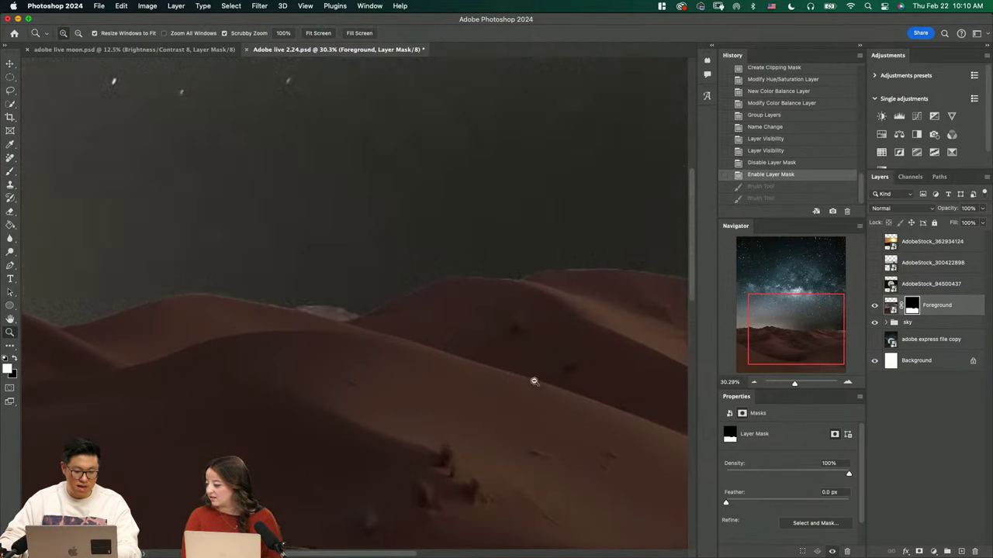
pyautogui.press('b')
pyautogui.moveTo(329, 291); pyautogui.dragTo(277, 295)
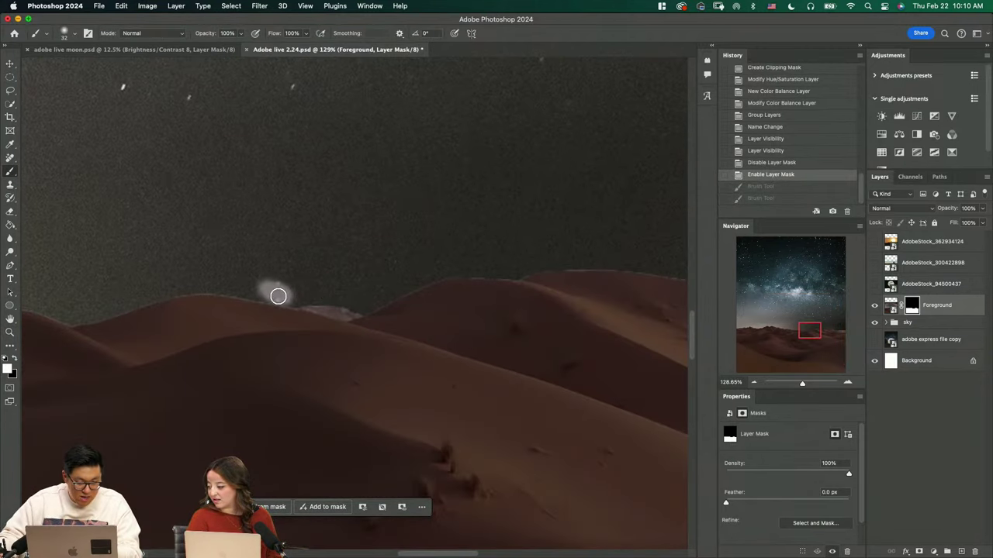
pyautogui.press('super+z')
pyautogui.press('x')
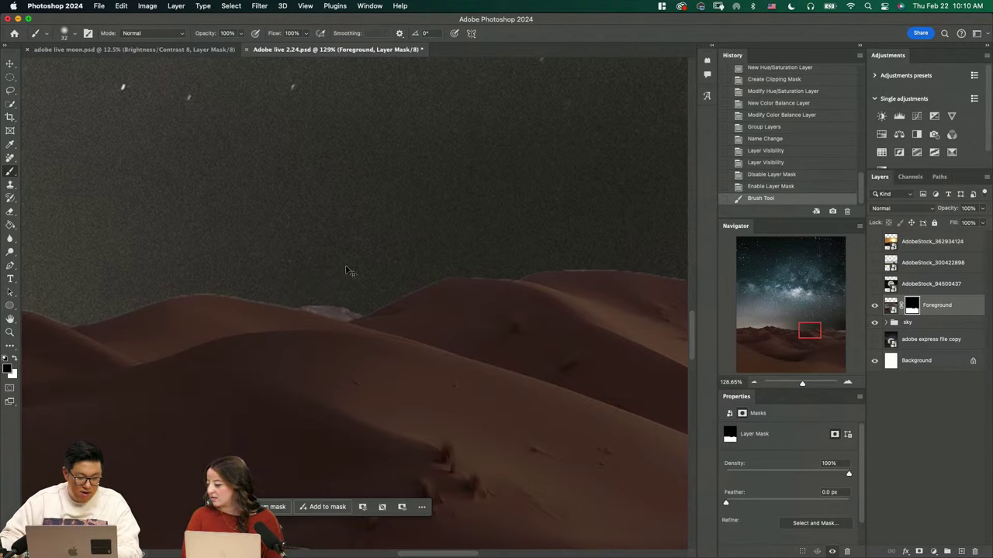
pyautogui.press('z')
pyautogui.moveTo(349, 312); pyautogui.dragTo(345, 302)
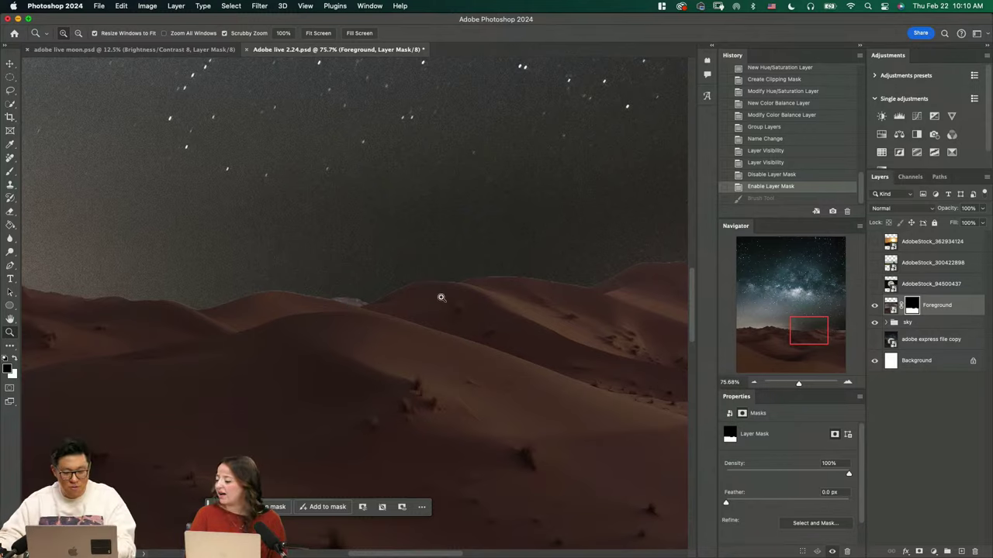
pyautogui.moveTo(442, 297); pyautogui.dragTo(318, 357)
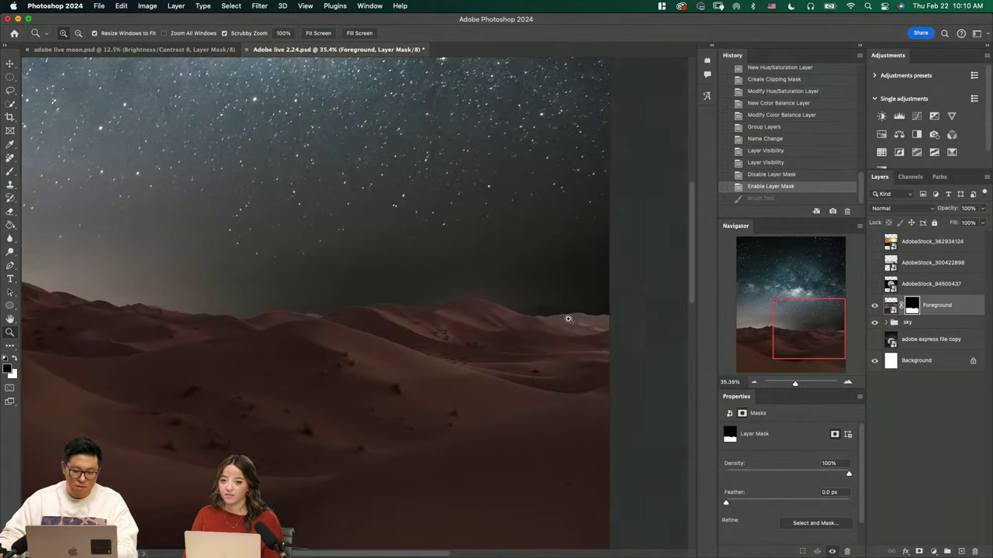
pyautogui.moveTo(532, 332)
pyautogui.mouseDown()
pyautogui.moveTo(600, 357)
pyautogui.moveTo(539, 341)
pyautogui.mouseUp()
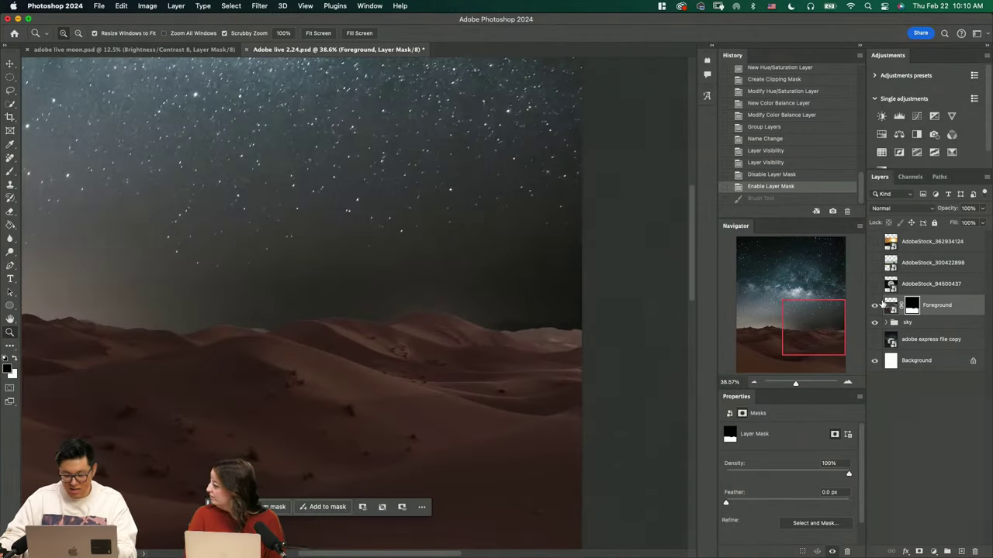
# Enlarge the Foreground layer proportionally upward from its bottom edge to 108.37% with Free Transform
pyautogui.press('super+0')
pyautogui.press('super+t')
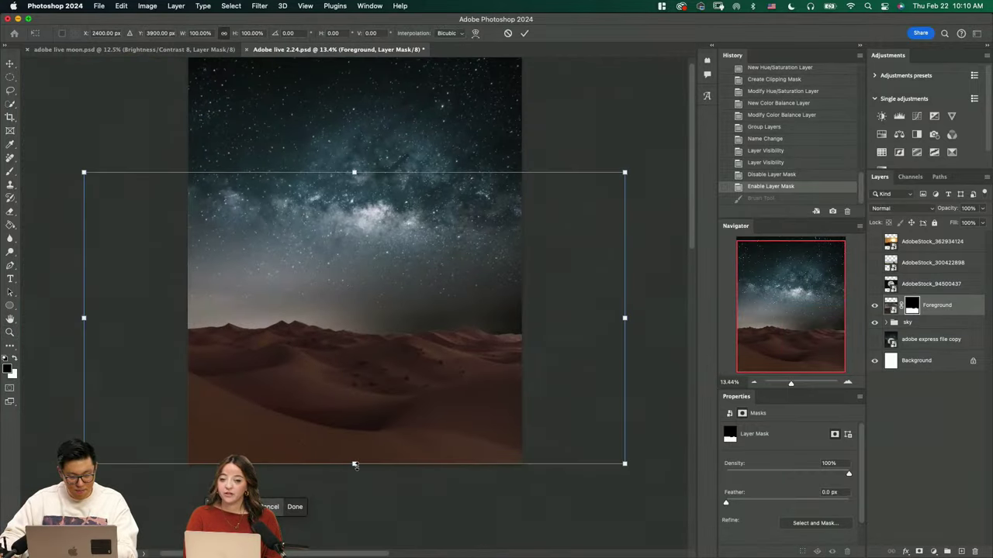
pyautogui.moveTo(353, 172); pyautogui.dragTo(353, 147)
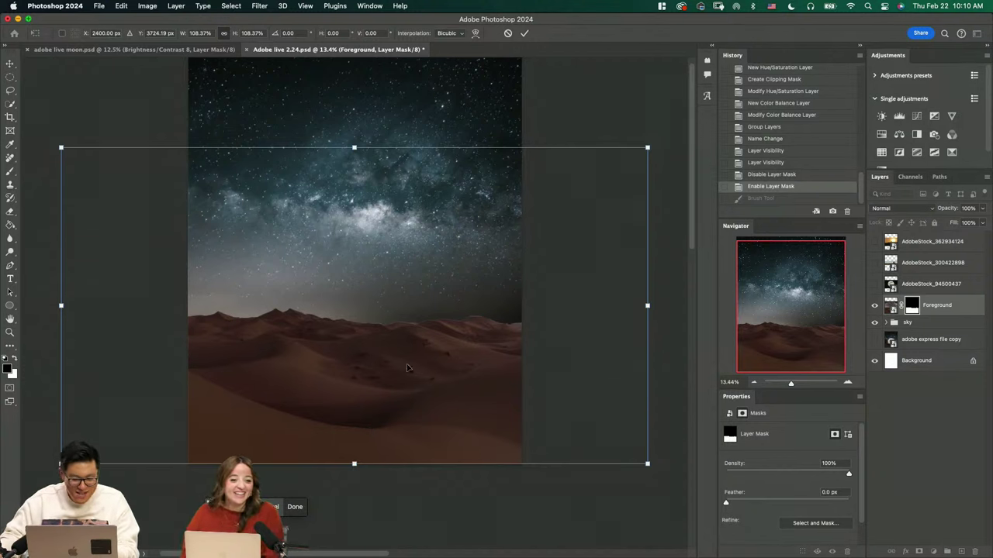
pyautogui.press('Return')
# Compare the dunes before and after the enlargement by undoing the transform and restoring it
pyautogui.press('z')
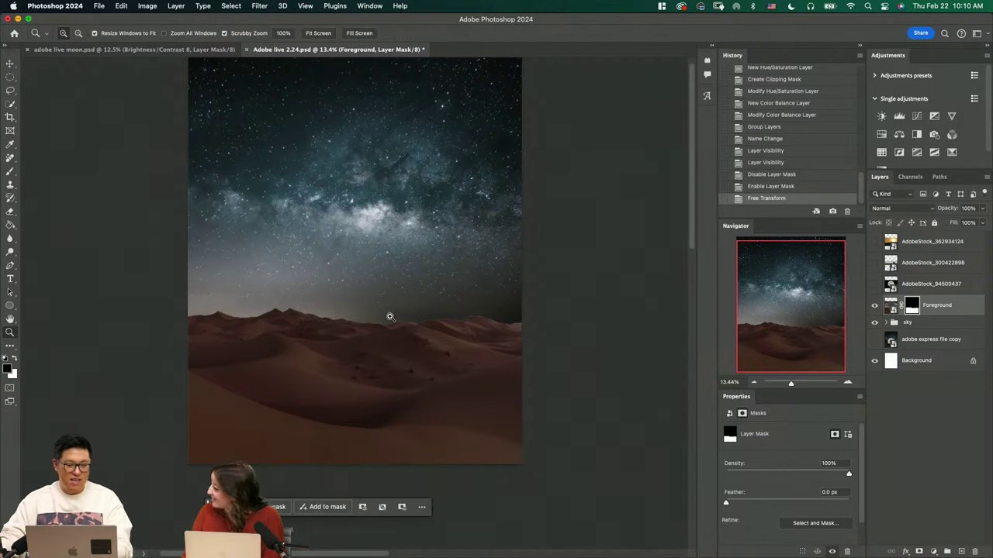
pyautogui.moveTo(393, 342); pyautogui.dragTo(474, 381)
pyautogui.press('super+z')
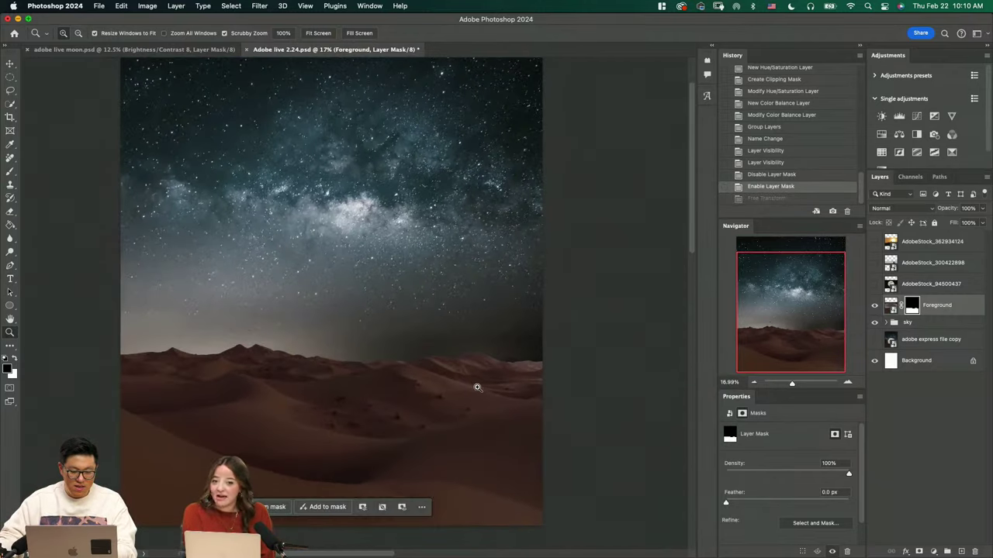
pyautogui.click(766, 199)
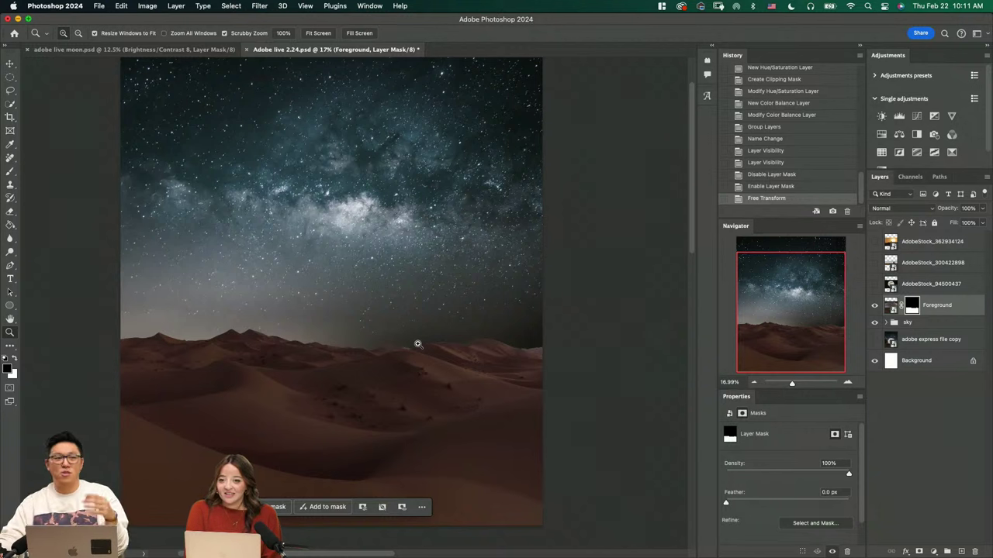
pyautogui.moveTo(429, 380)
pyautogui.mouseDown()
pyautogui.moveTo(415, 392)
pyautogui.moveTo(431, 378)
pyautogui.mouseUp()
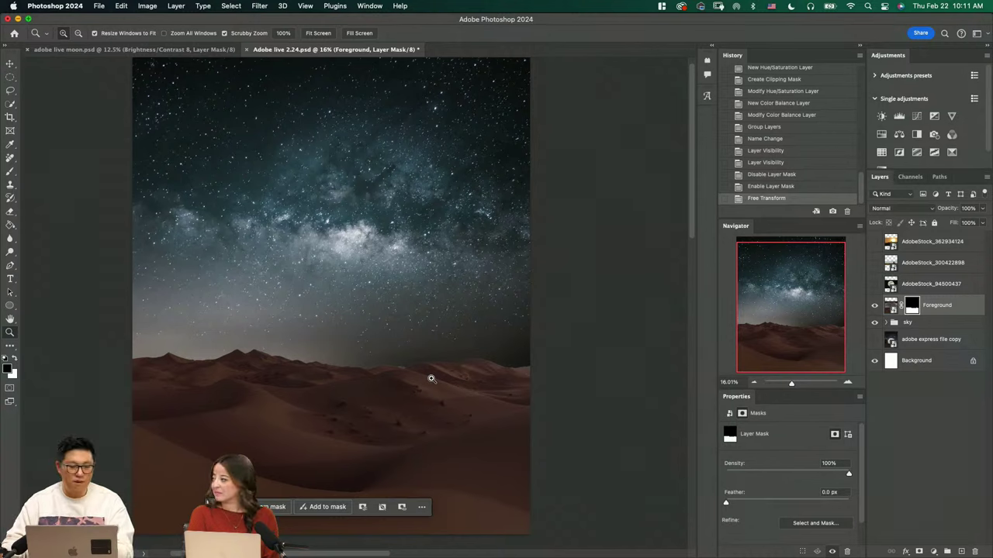
pyautogui.moveTo(436, 367); pyautogui.dragTo(456, 356)
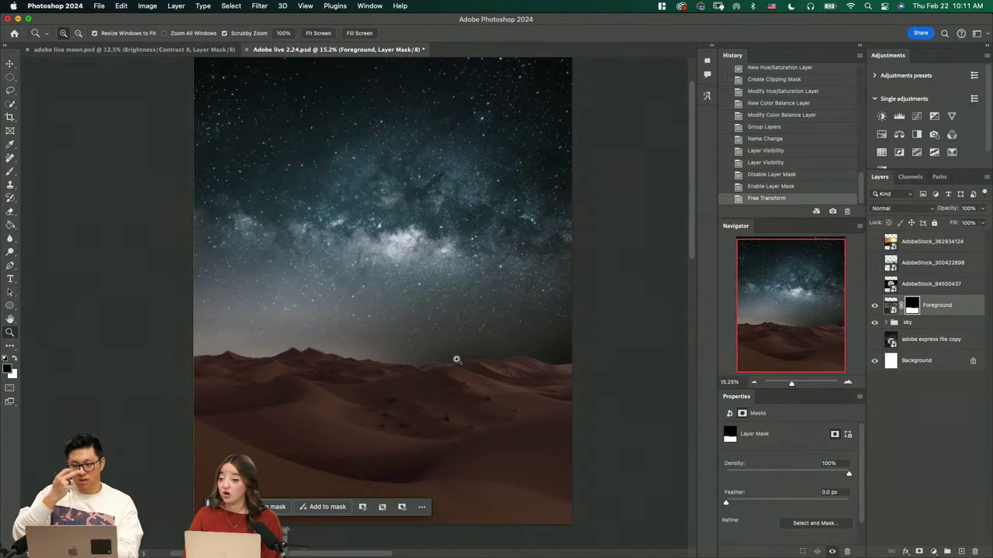
# Try adding a Color Balance adjustment layer above the Foreground layer, and undo it
pyautogui.click(904, 285)
pyautogui.click(889, 304)
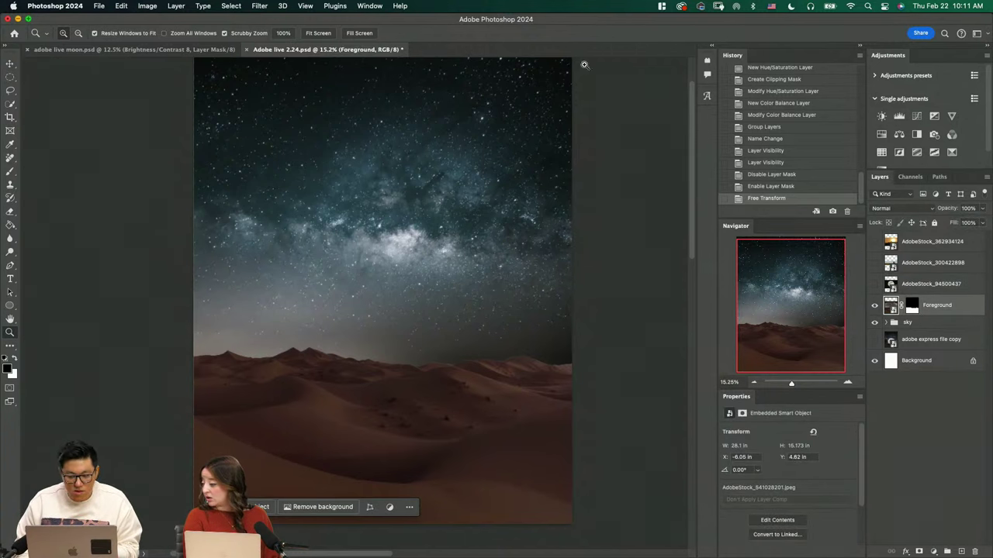
pyautogui.click(261, 6)
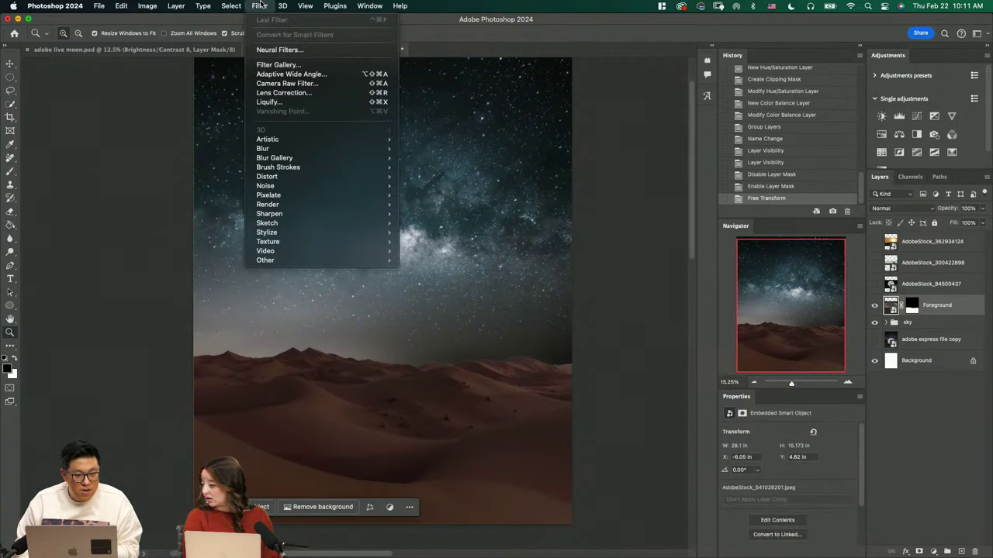
pyautogui.moveTo(176, 5)
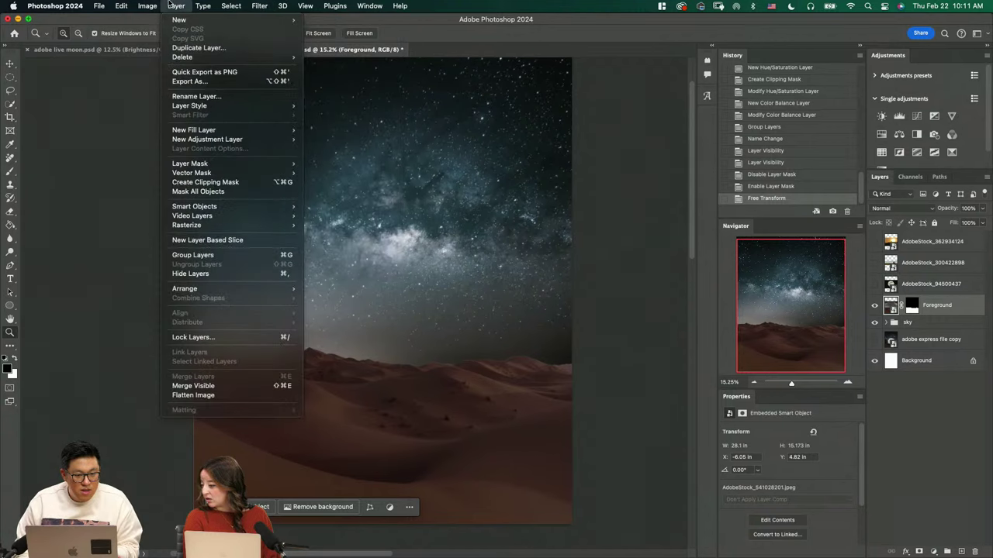
pyautogui.moveTo(217, 104)
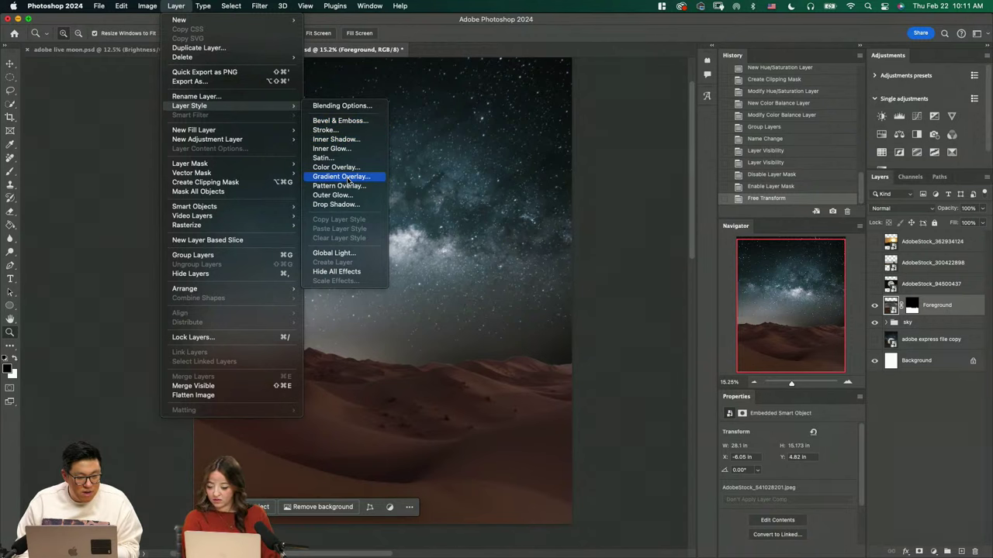
pyautogui.moveTo(250, 140)
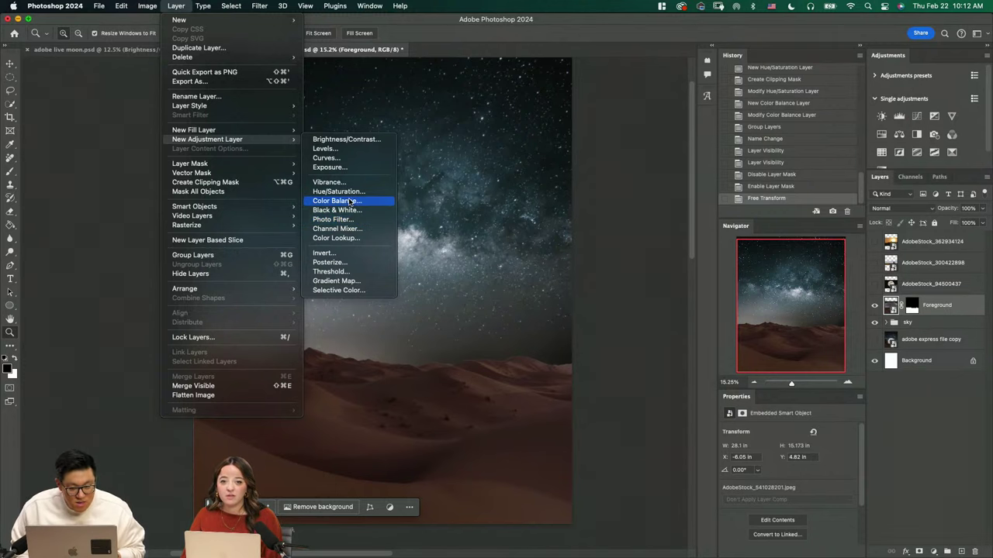
pyautogui.click(351, 201)
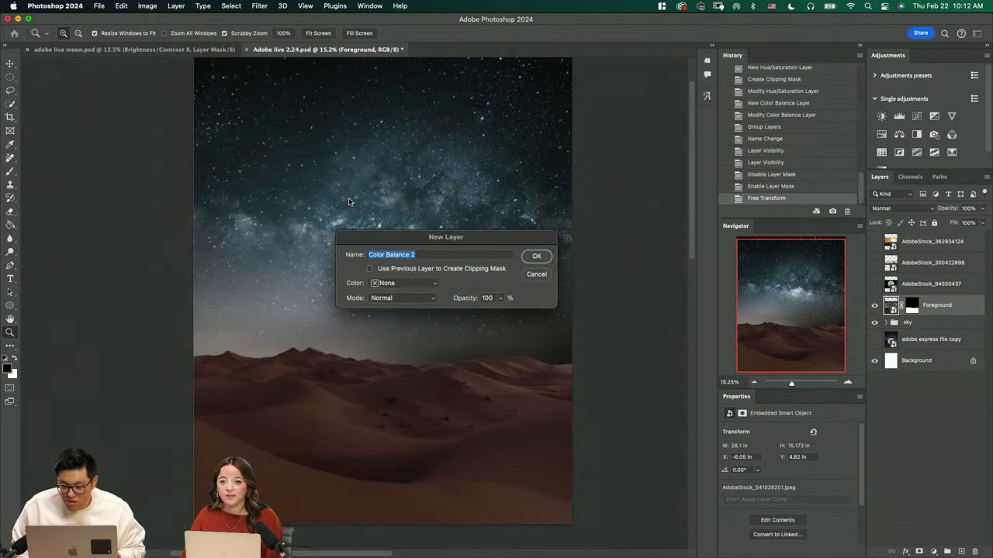
pyautogui.click(541, 256)
pyautogui.press('super+z')
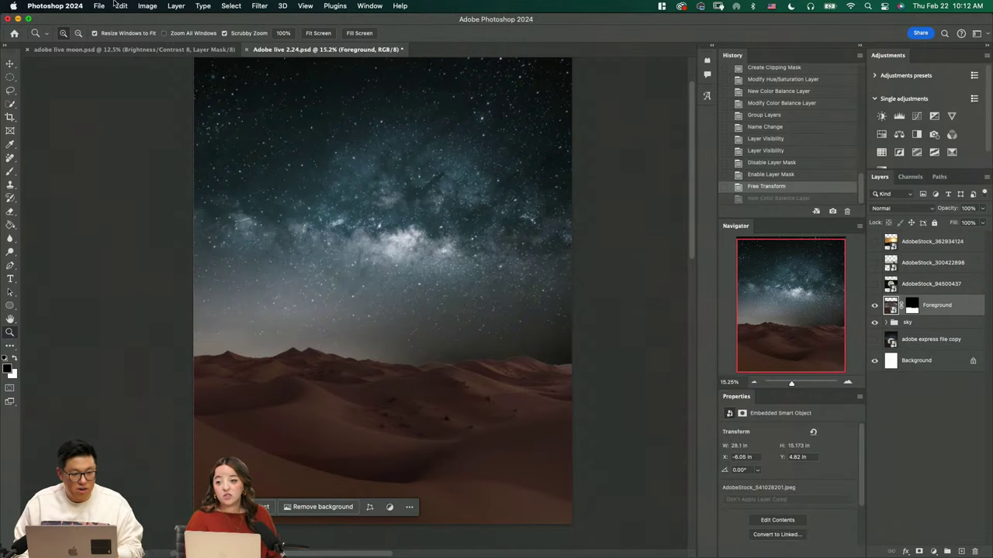
pyautogui.click(147, 5)
pyautogui.moveTo(364, 5)
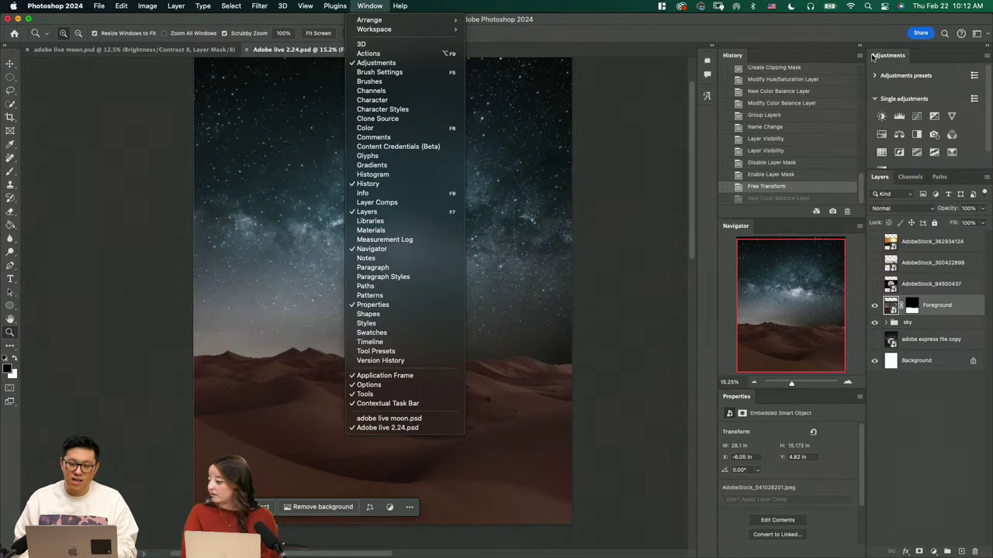
pyautogui.click(875, 59)
pyautogui.click(875, 75)
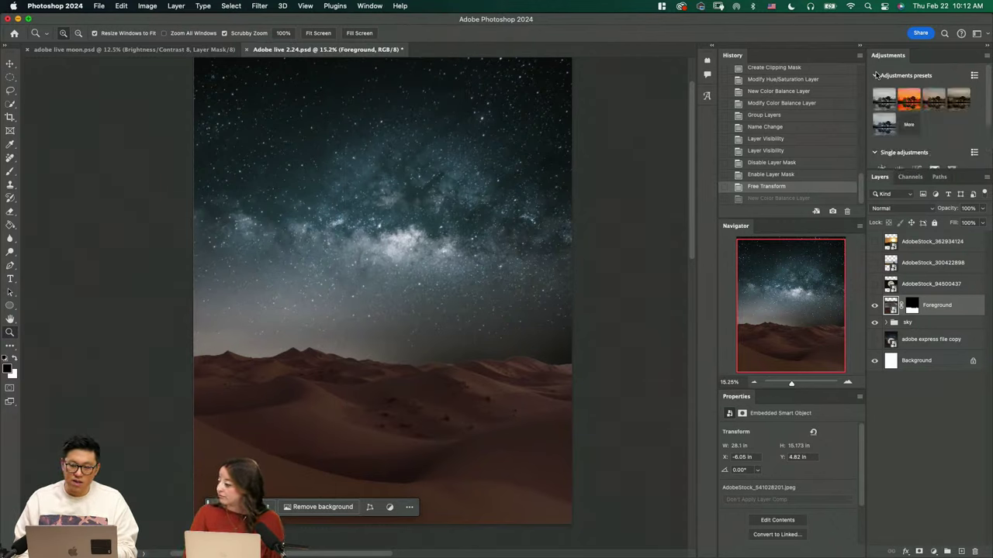
pyautogui.click(876, 74)
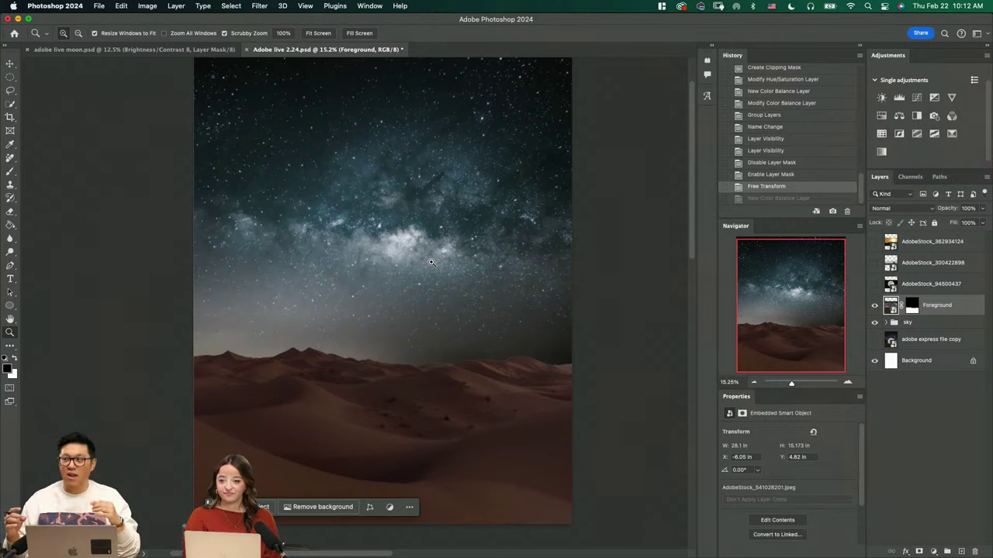
# Make the AdobeStock_94500437 moon layer visible again and select it for editing
pyautogui.moveTo(451, 271); pyautogui.dragTo(459, 300)
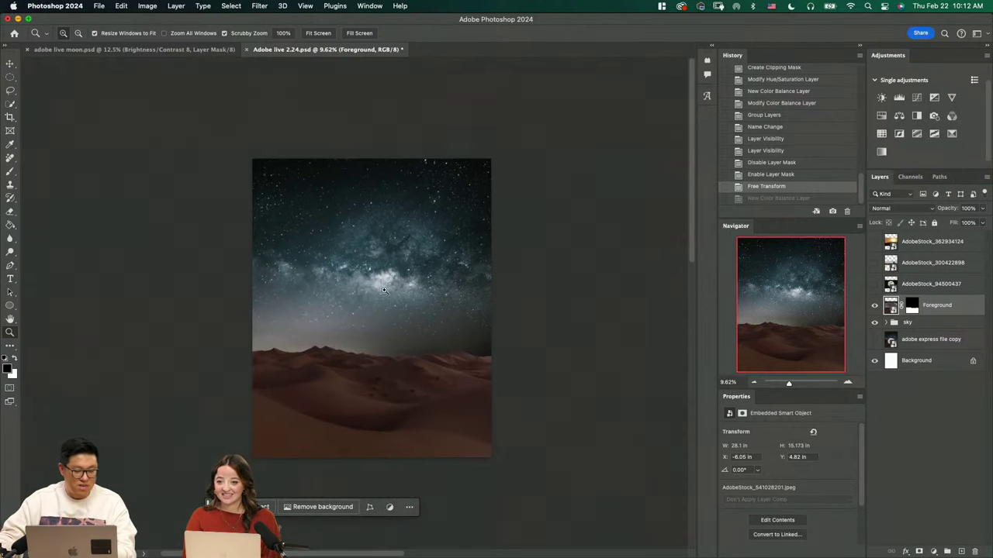
pyautogui.scroll(5, 386, 291)
pyautogui.scroll(-2, 426, 284)
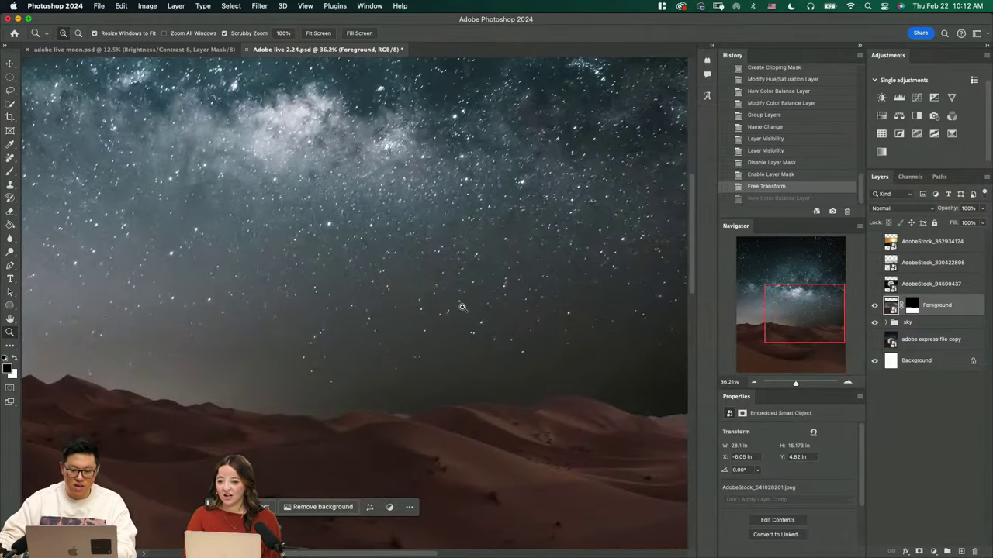
pyautogui.click(875, 284)
pyautogui.click(910, 292)
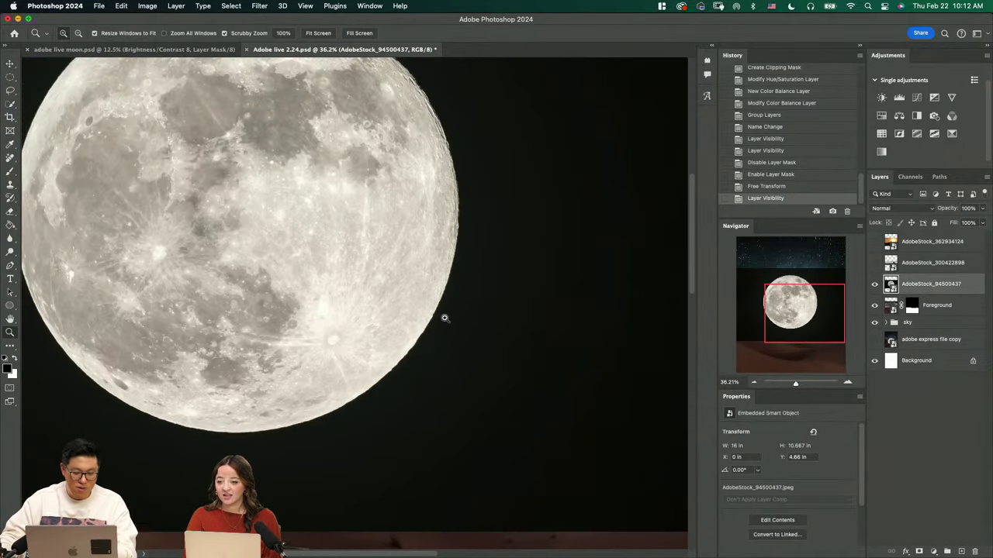
# Try the Screen blend mode on the moon layer and move the moon down over the dunes' horizon
pyautogui.press('v')
pyautogui.press('super+0')
pyautogui.click(903, 208)
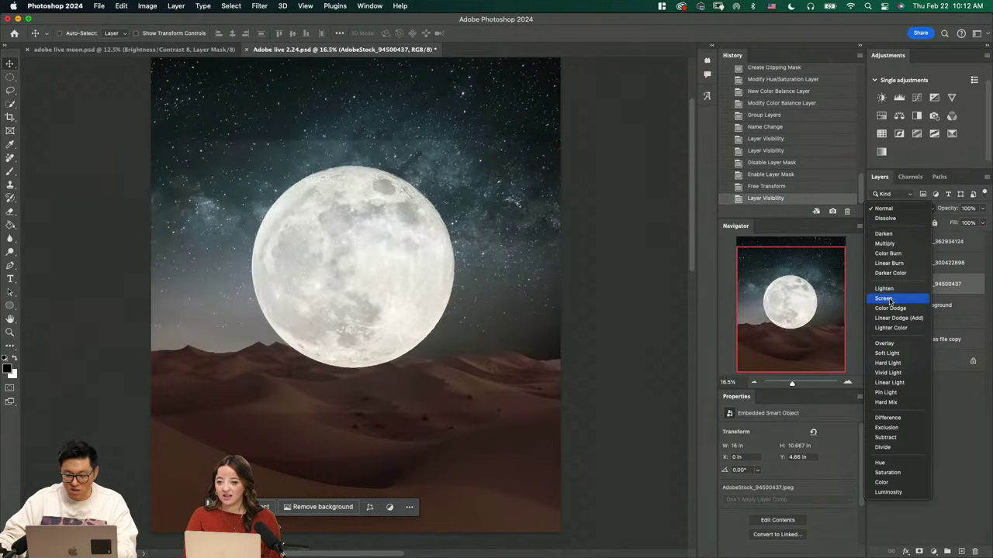
pyautogui.click(892, 290)
pyautogui.moveTo(428, 313); pyautogui.dragTo(409, 281)
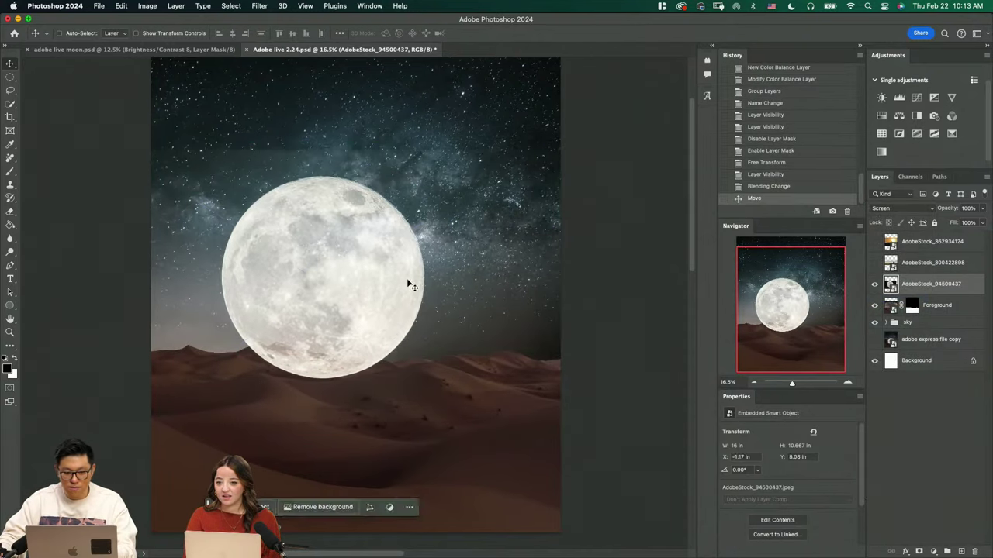
# Try shrinking the moon to 63.01% with Free Transform, cancel the transform, and move the moon lower over the dunes
pyautogui.press('super+t')
pyautogui.moveTo(323, 195); pyautogui.dragTo(335, 250)
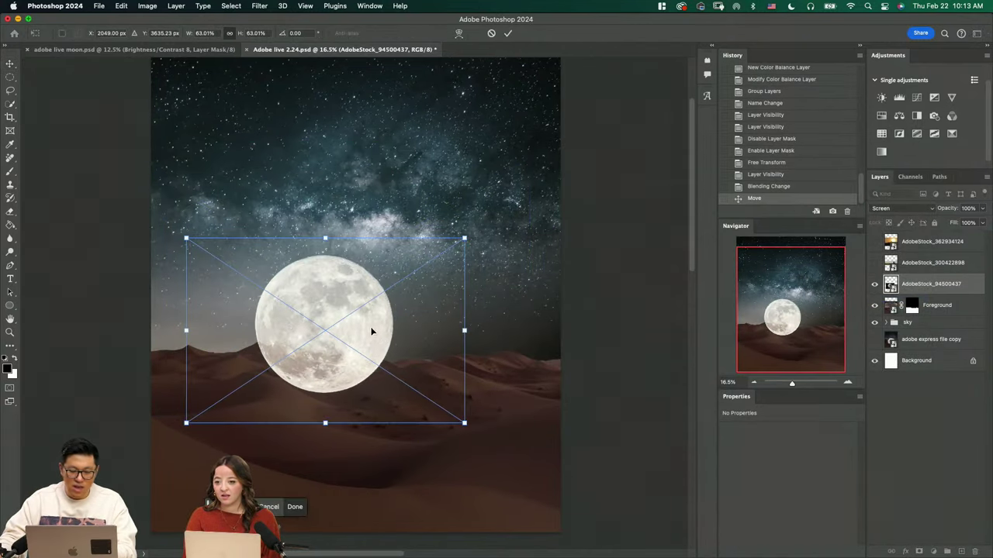
pyautogui.press('Escape')
pyautogui.moveTo(416, 299); pyautogui.dragTo(410, 328)
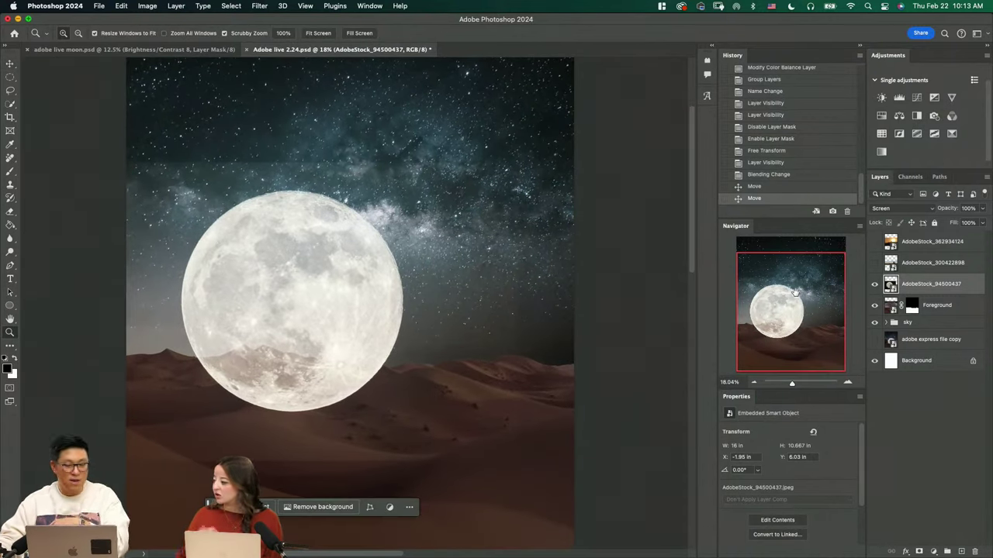
# Try the Normal blend mode on the moon layer, and step the history back to before the Screen blend change
pyautogui.click(895, 210)
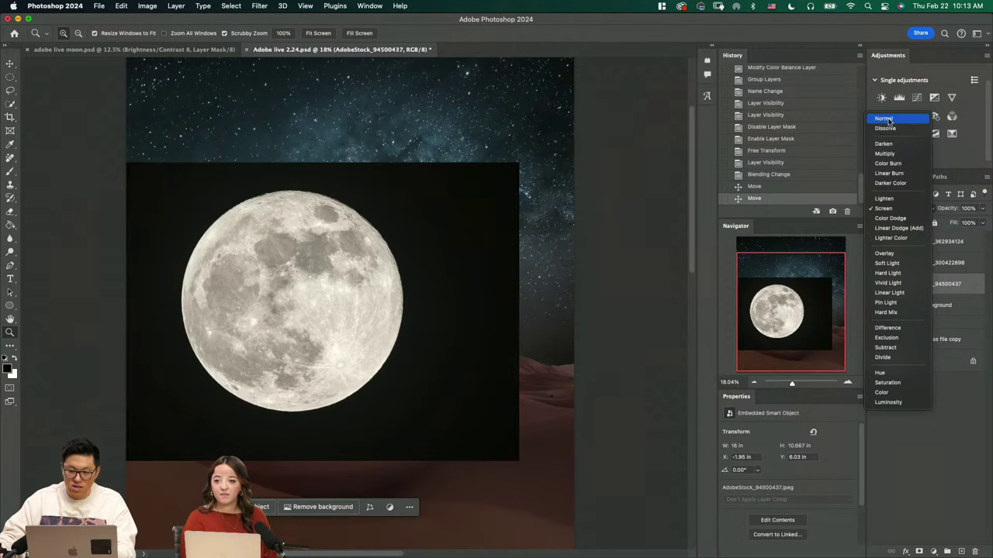
pyautogui.click(888, 119)
pyautogui.click(783, 163)
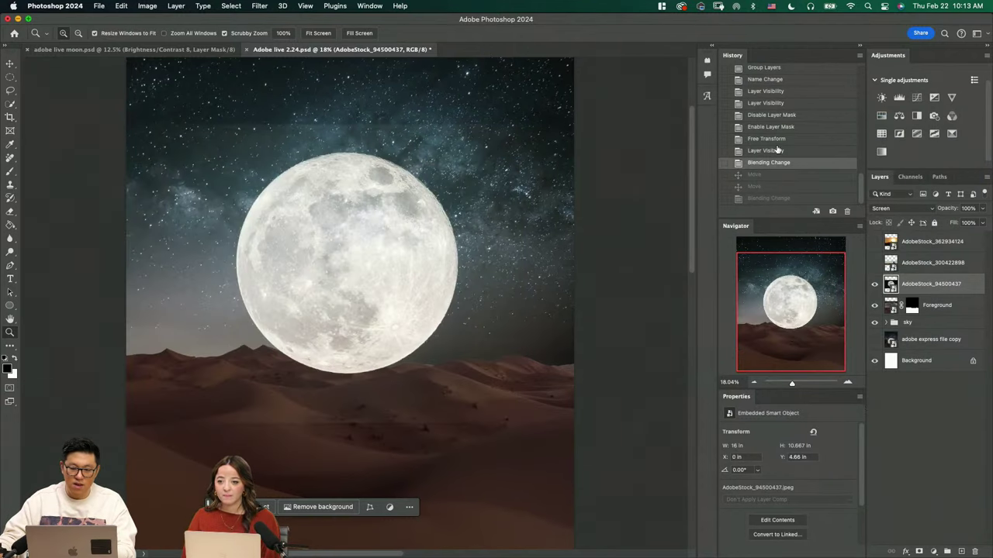
pyautogui.click(777, 149)
# Review the recorded history states from the first placed object to the most recent edit
pyautogui.press('super+0')
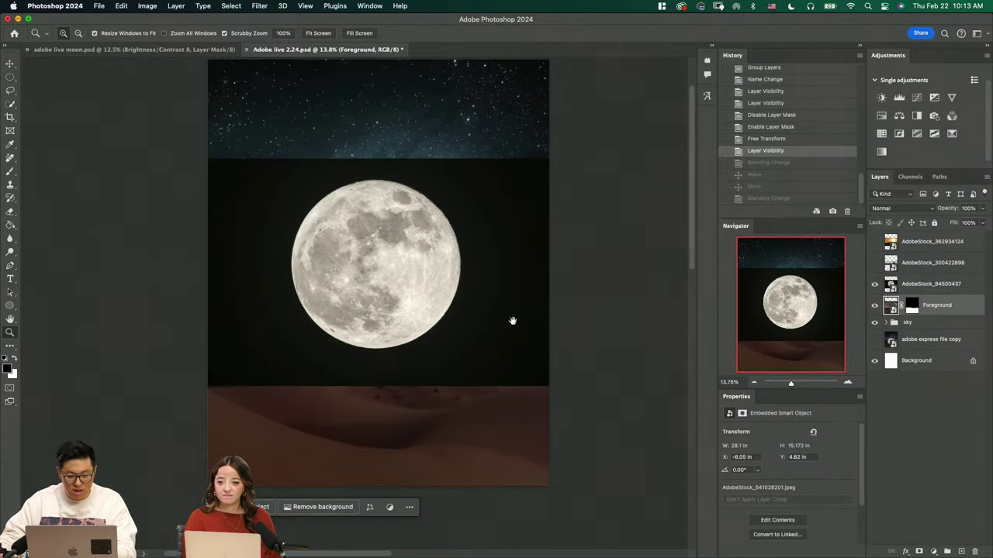
pyautogui.moveTo(531, 261); pyautogui.dragTo(522, 335)
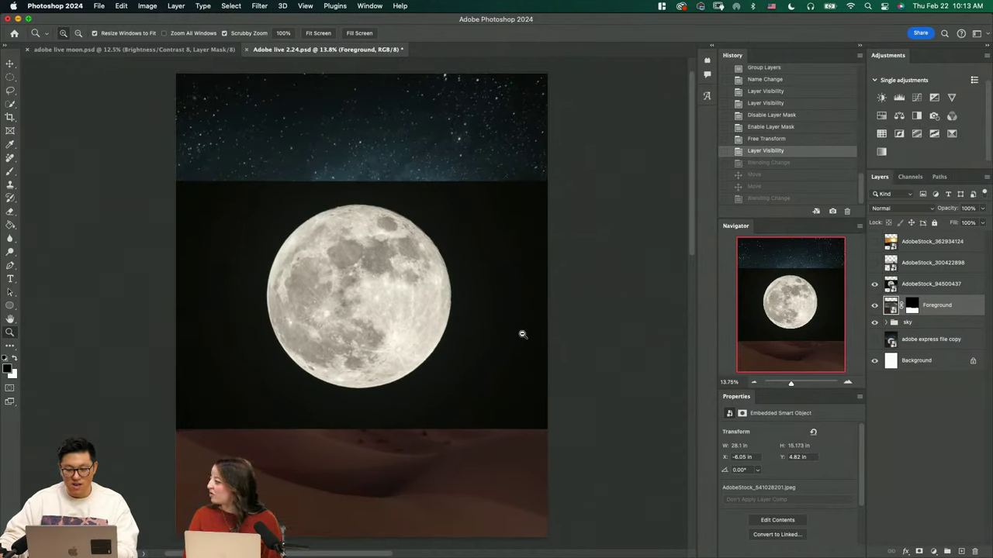
pyautogui.scroll(1, 521, 335)
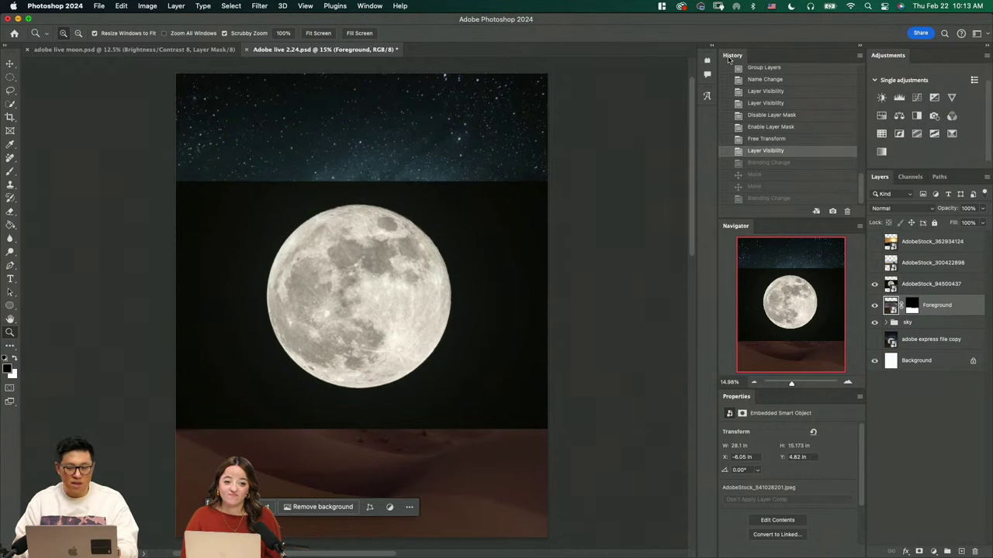
pyautogui.scroll(10, 784, 142)
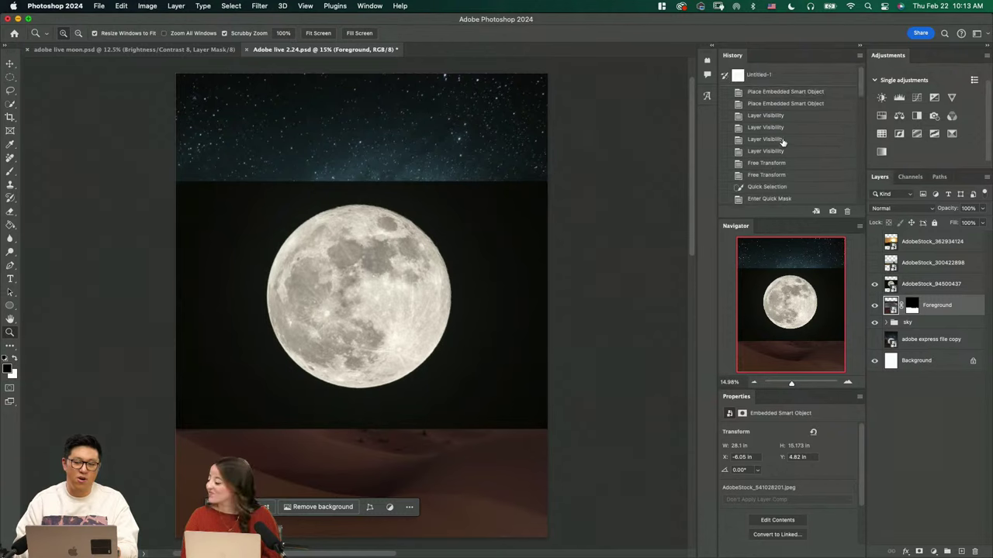
pyautogui.scroll(-10, 783, 141)
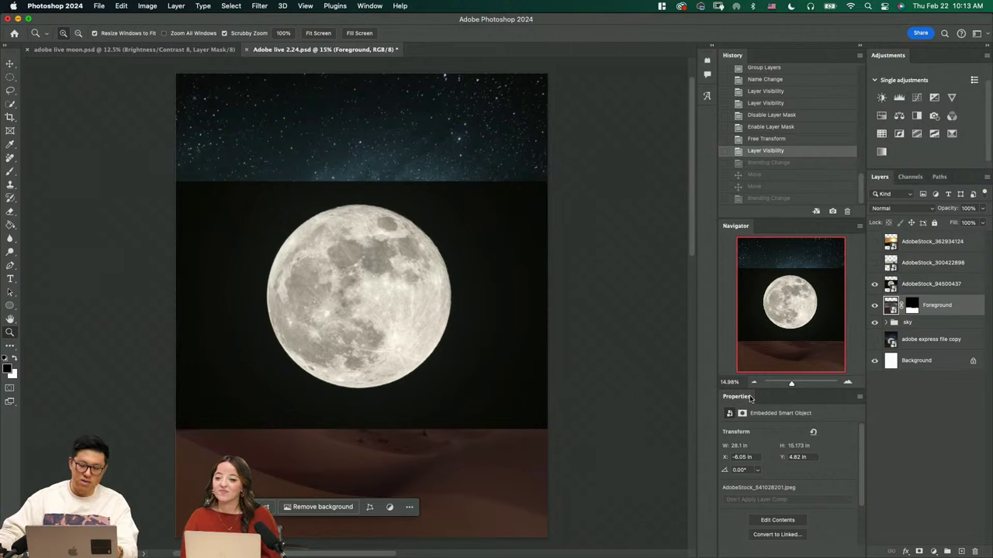
# Try a Color Balance adjustment above the Foreground with midtones Cyan–Red -34 and Magenta–Green +22, hiding the moon, and delete the adjustment
pyautogui.click(898, 116)
pyautogui.click(893, 306)
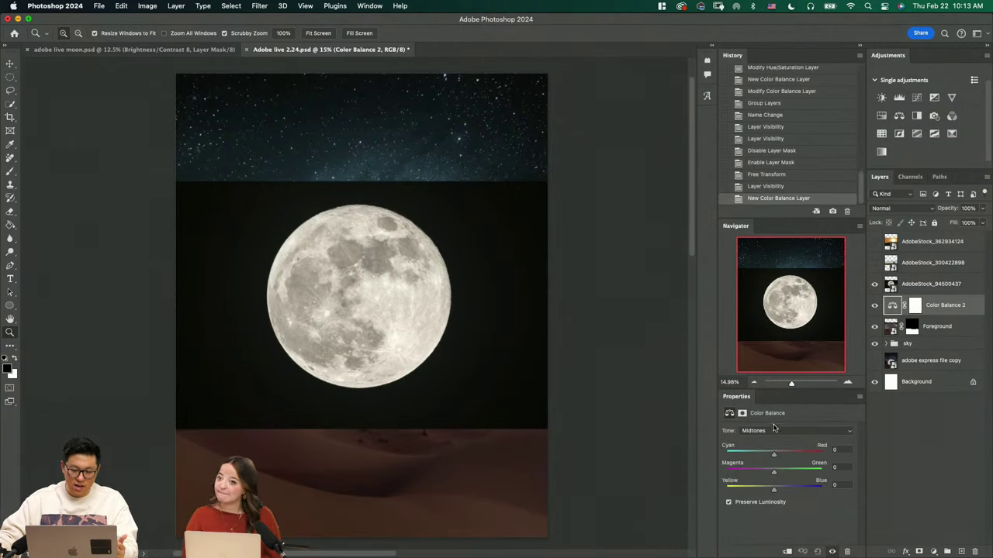
pyautogui.moveTo(776, 455)
pyautogui.mouseDown()
pyautogui.moveTo(750, 456)
pyautogui.moveTo(774, 458)
pyautogui.moveTo(758, 457)
pyautogui.mouseUp()
pyautogui.press('super+z')
pyautogui.click(874, 284)
pyautogui.moveTo(774, 473); pyautogui.dragTo(784, 474)
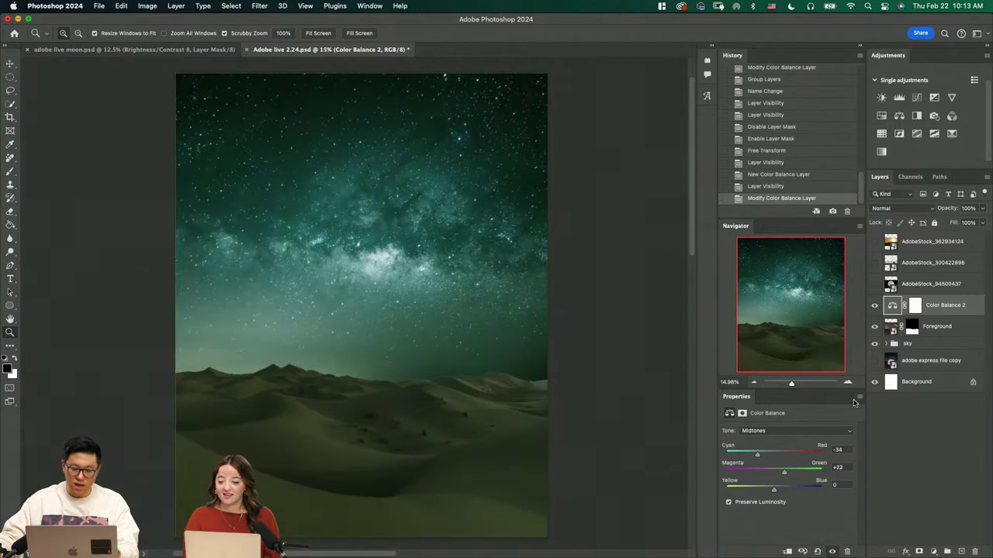
pyautogui.press('BackSpace')
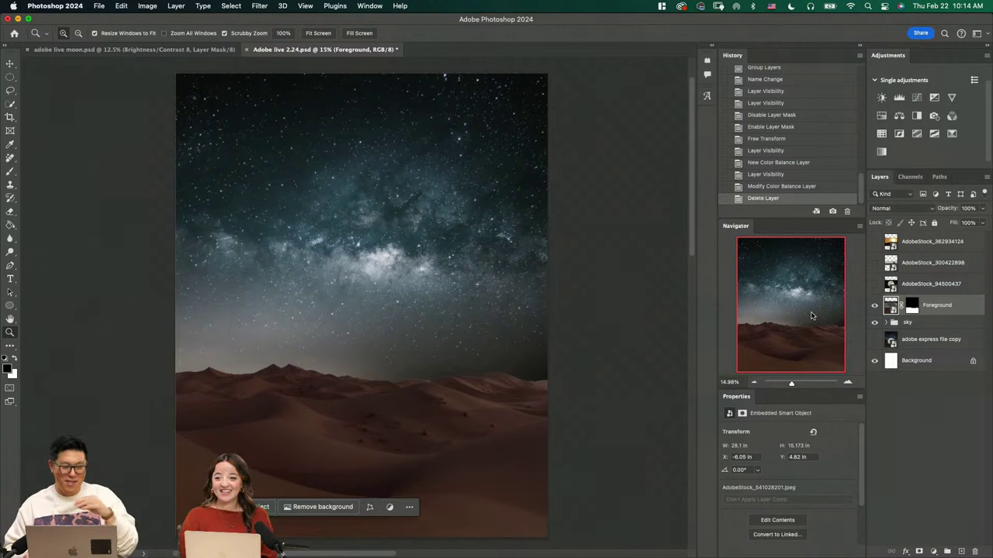
# Try a Curves adjustment layer that raises the Red channel's shadows and lowers its highlights, and delete its mask and the layer
pyautogui.click(916, 99)
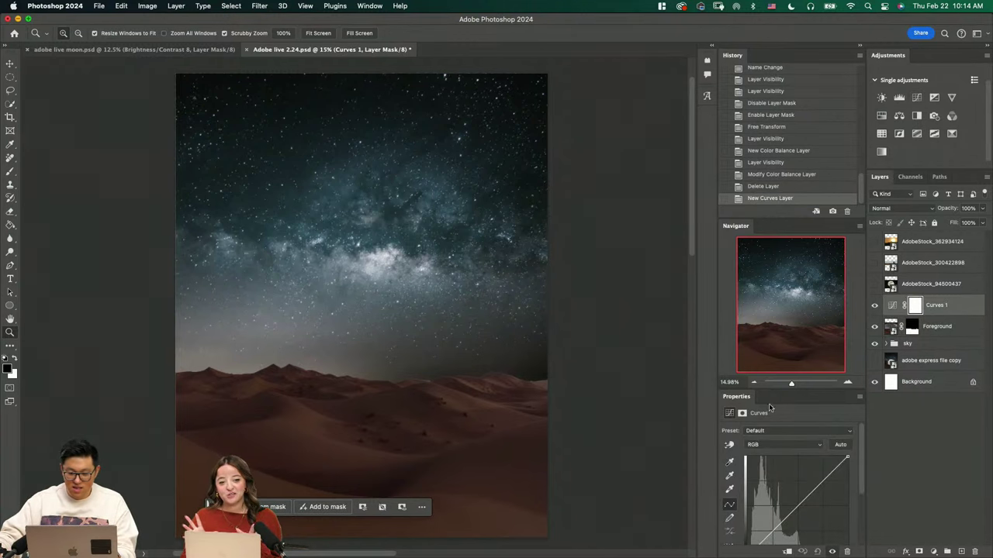
pyautogui.click(763, 448)
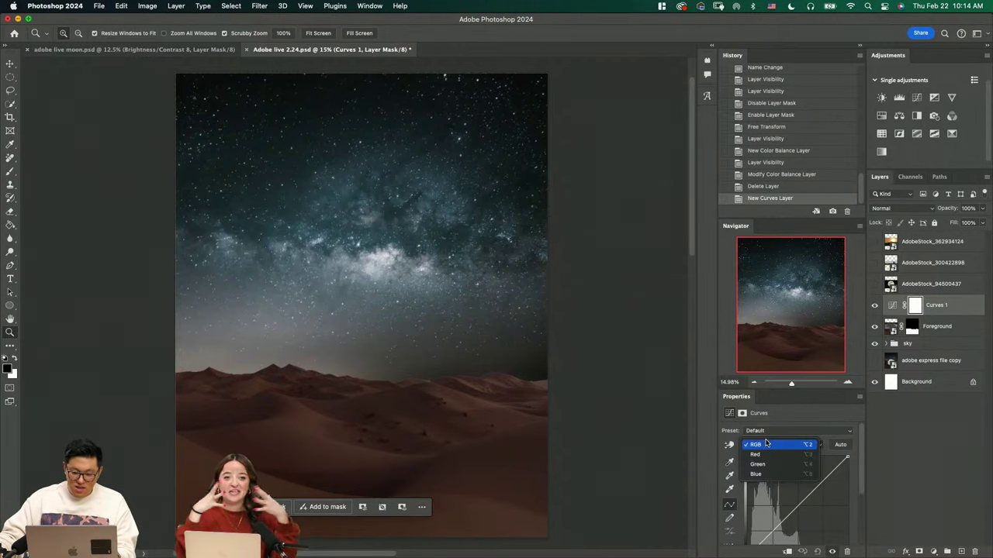
pyautogui.click(760, 456)
pyautogui.moveTo(833, 473); pyautogui.dragTo(831, 478)
pyautogui.moveTo(774, 531); pyautogui.dragTo(771, 522)
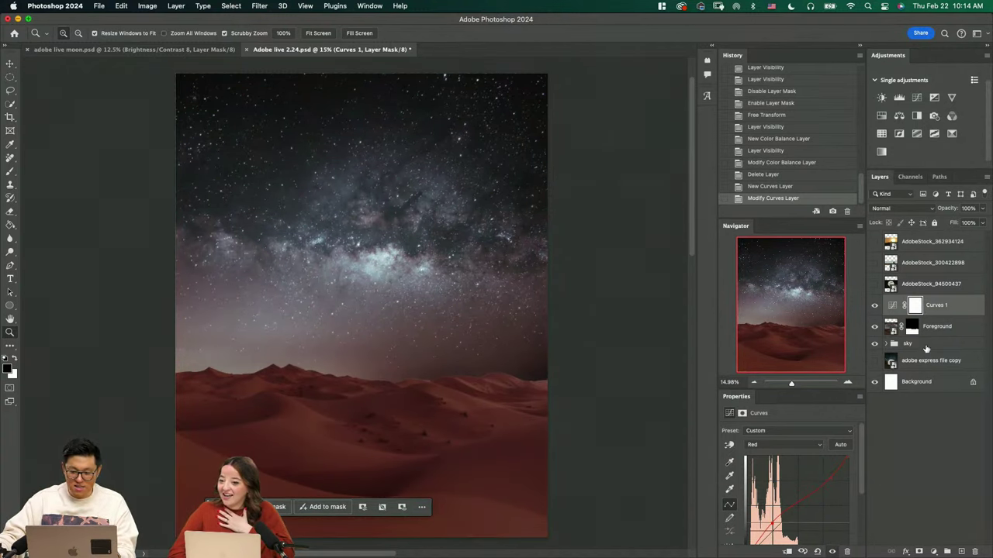
pyautogui.press('Delete')
pyautogui.press('Delete')
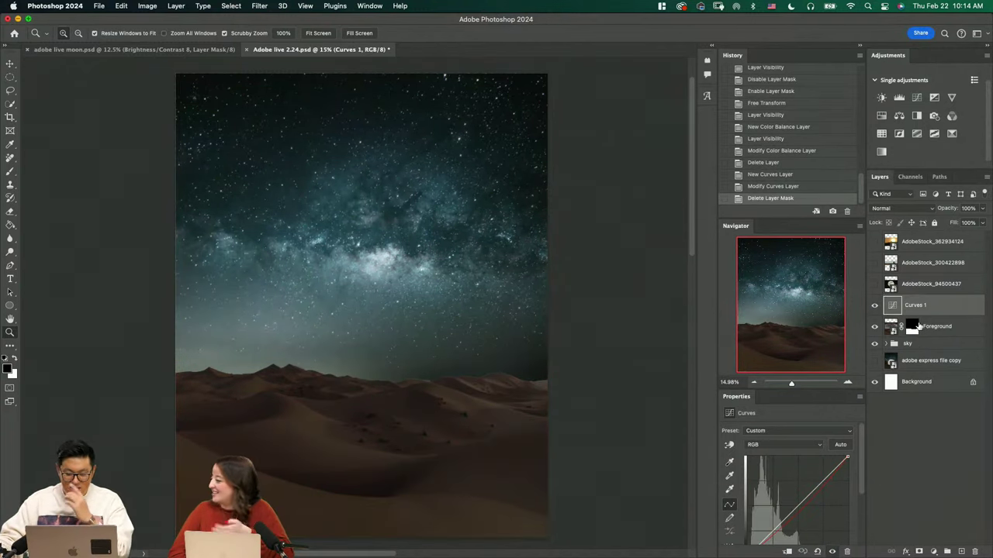
pyautogui.press('Delete')
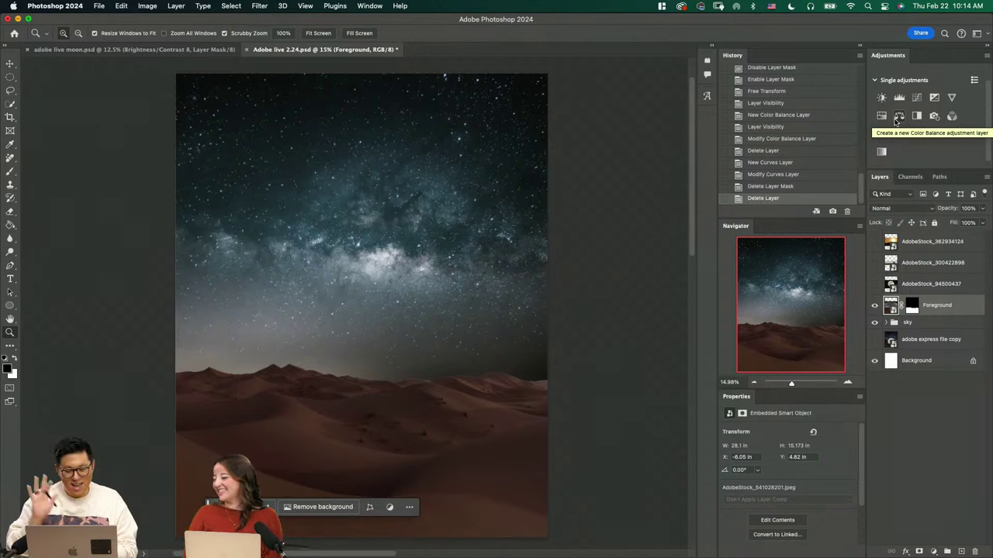
# Show the AdobeStock_94500437 moon layer again and select it for editing
pyautogui.moveTo(439, 325)
pyautogui.mouseDown()
pyautogui.moveTo(426, 339)
pyautogui.moveTo(433, 345)
pyautogui.mouseUp()
pyautogui.scroll(1, 439, 315)
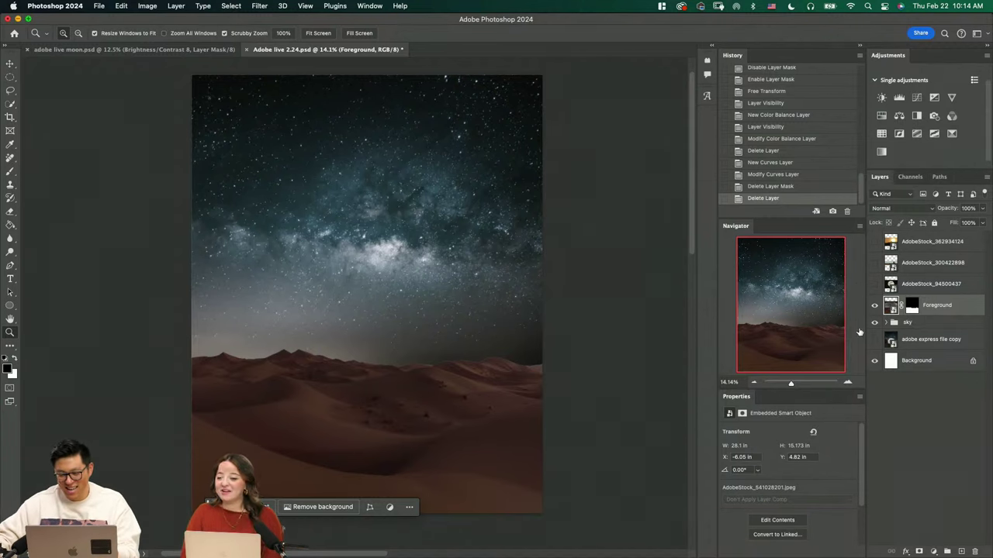
pyautogui.click(876, 286)
pyautogui.click(924, 286)
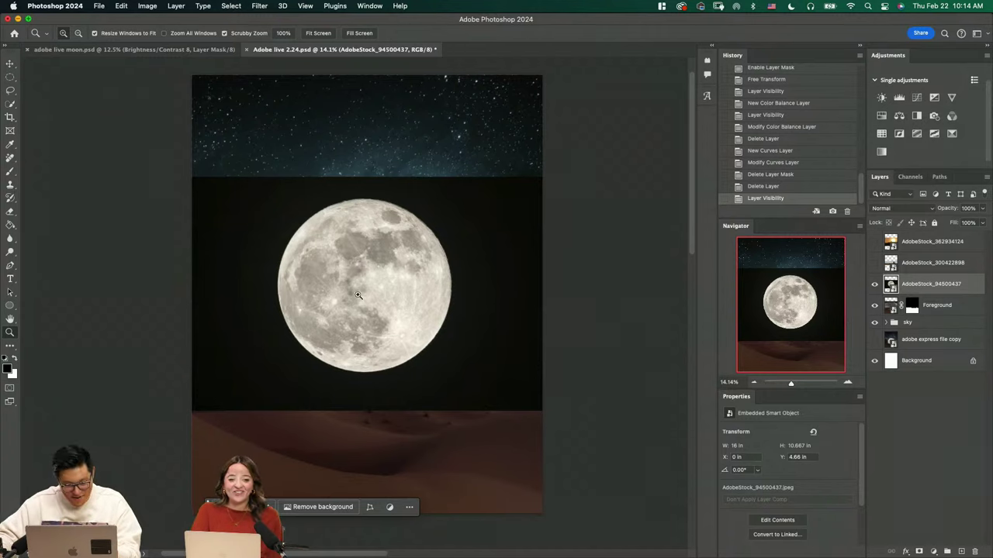
# Try two elliptical marquee selections over the moon, deselecting each one
pyautogui.moveTo(376, 299)
pyautogui.mouseDown()
pyautogui.moveTo(388, 309)
pyautogui.moveTo(388, 281)
pyautogui.moveTo(461, 363)
pyautogui.mouseUp()
pyautogui.press('m')
pyautogui.click(497, 292)
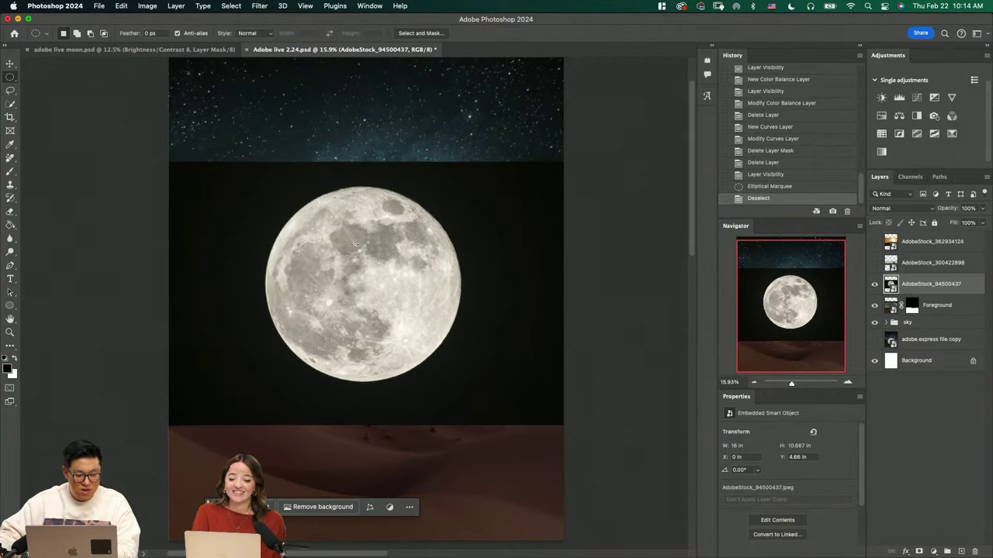
pyautogui.moveTo(327, 239); pyautogui.dragTo(439, 345)
pyautogui.click(521, 283)
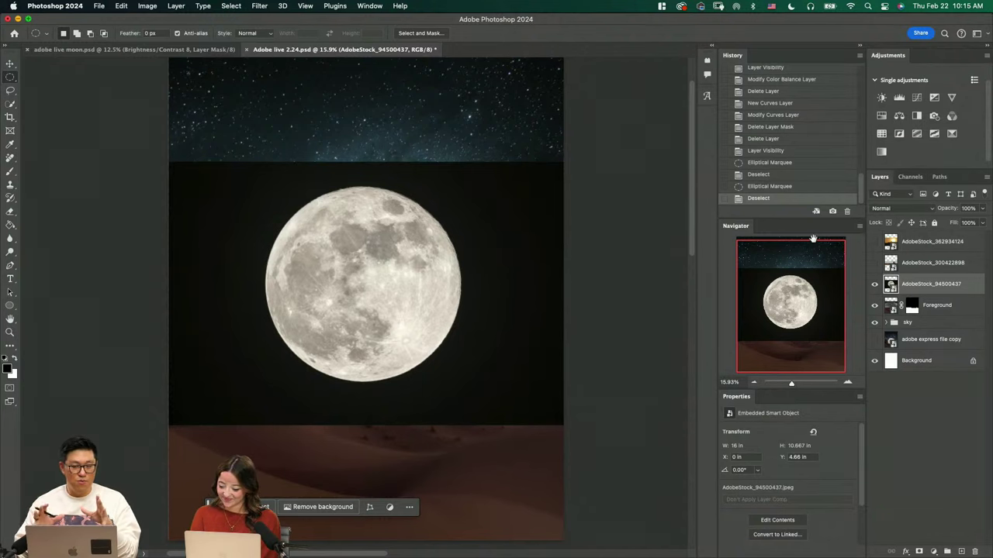
# Set the moon layer's blend mode to Screen and move the moon straight down over the horizon to Y 7.62 in
pyautogui.click(916, 207)
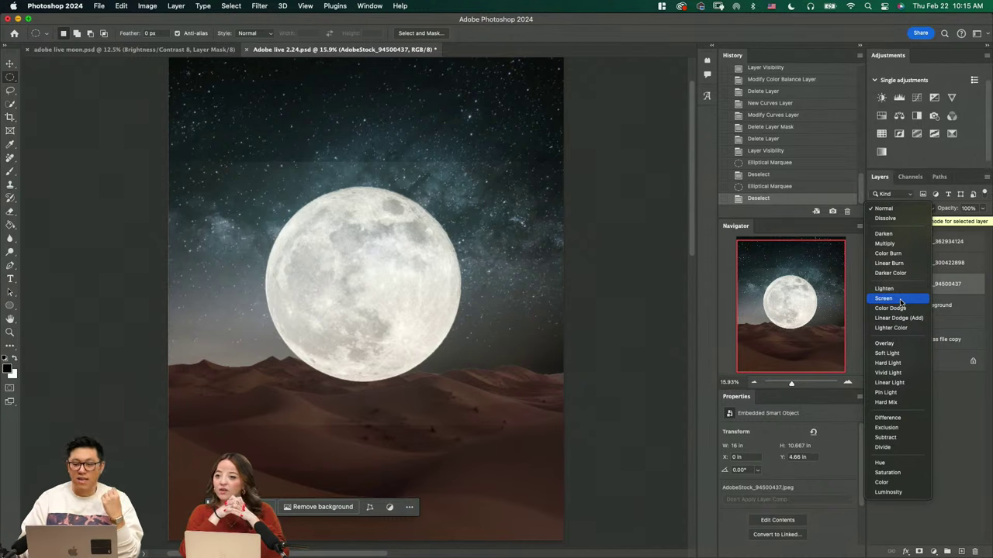
pyautogui.click(884, 298)
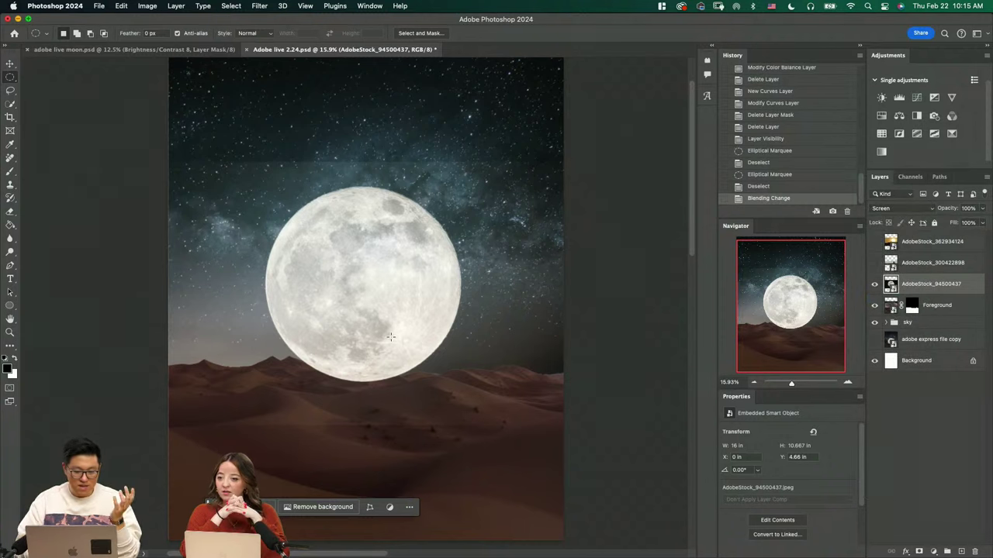
pyautogui.press('v')
pyautogui.scroll(-2, 357, 332)
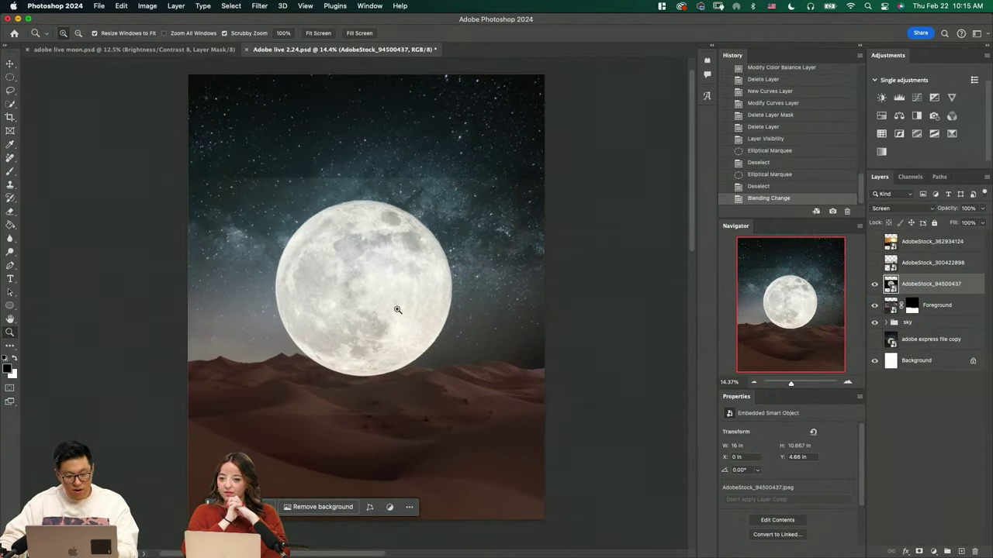
pyautogui.moveTo(407, 286); pyautogui.dragTo(407, 351)
pyautogui.press('z')
pyautogui.moveTo(370, 399); pyautogui.dragTo(385, 437)
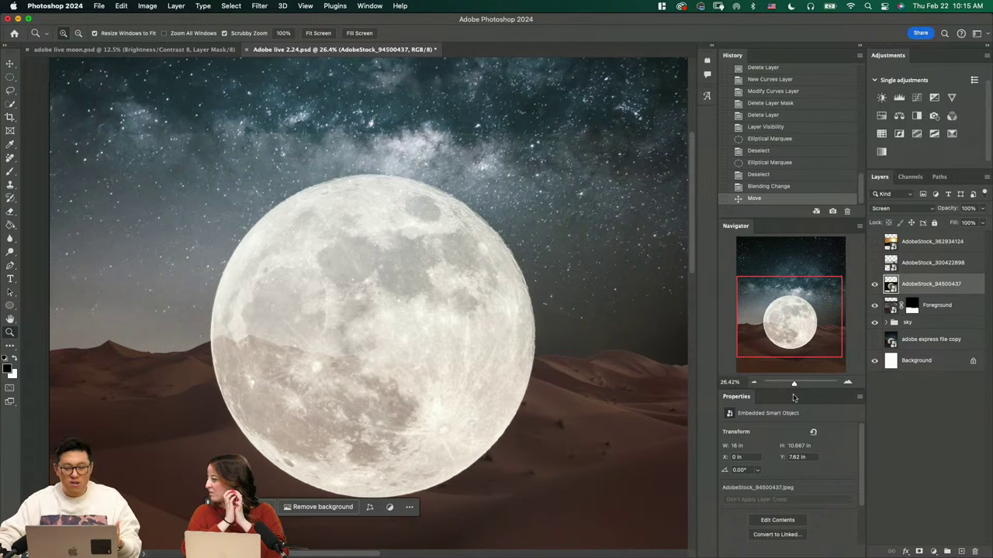
# Try painting black behind the moon with an enlarged brush on a new layer beneath it, and delete that layer
pyautogui.click(960, 551)
pyautogui.moveTo(907, 287); pyautogui.dragTo(916, 310)
pyautogui.press('b')
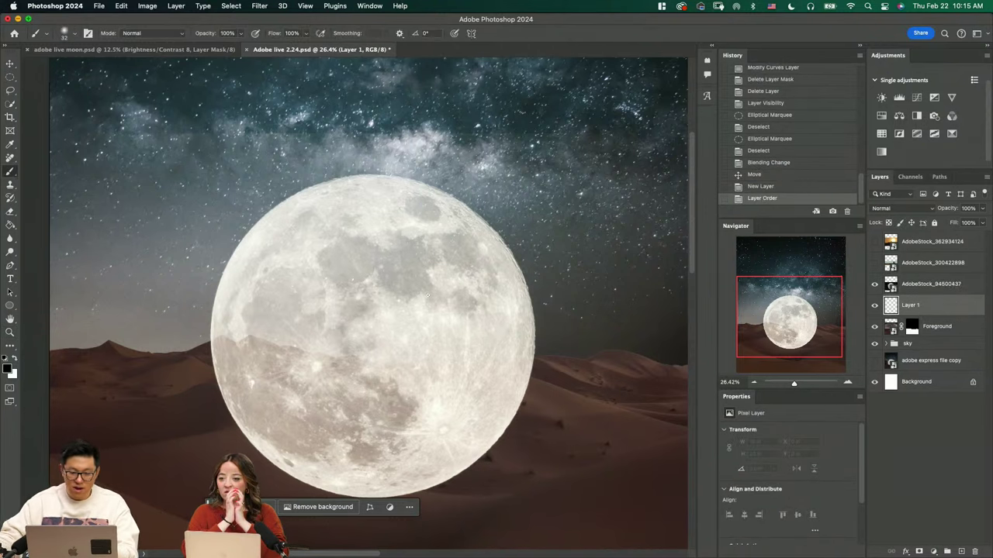
pyautogui.moveTo(355, 302)
pyautogui.keyDown('ctrl'); pyautogui.keyDown('alt'); pyautogui.mouseDown()
pyautogui.moveTo(500, 300)
pyautogui.moveTo(308, 319)
pyautogui.moveTo(329, 372)
pyautogui.moveTo(339, 315)
pyautogui.moveTo(321, 305)
pyautogui.mouseUp(); pyautogui.keyUp('alt'); pyautogui.keyUp('ctrl')
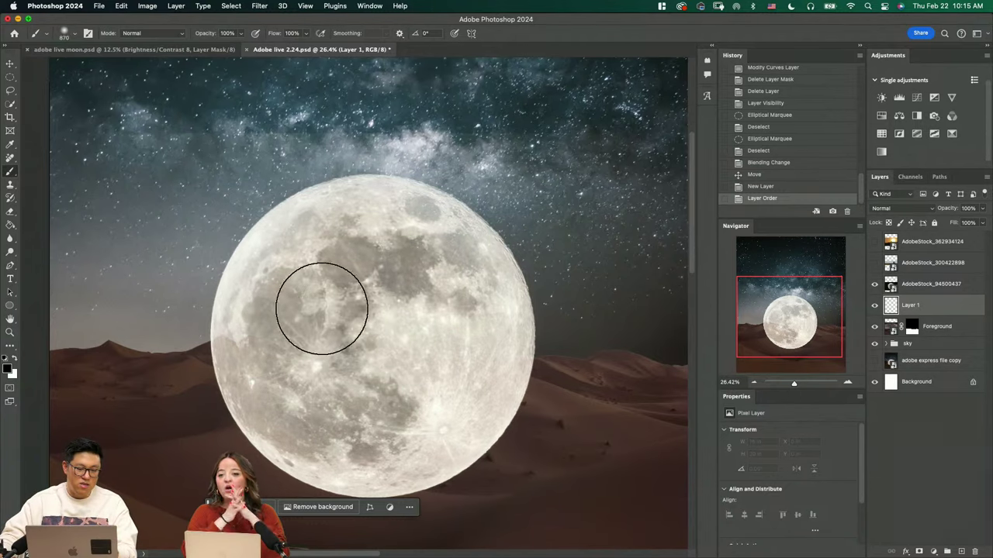
pyautogui.press('Delete')
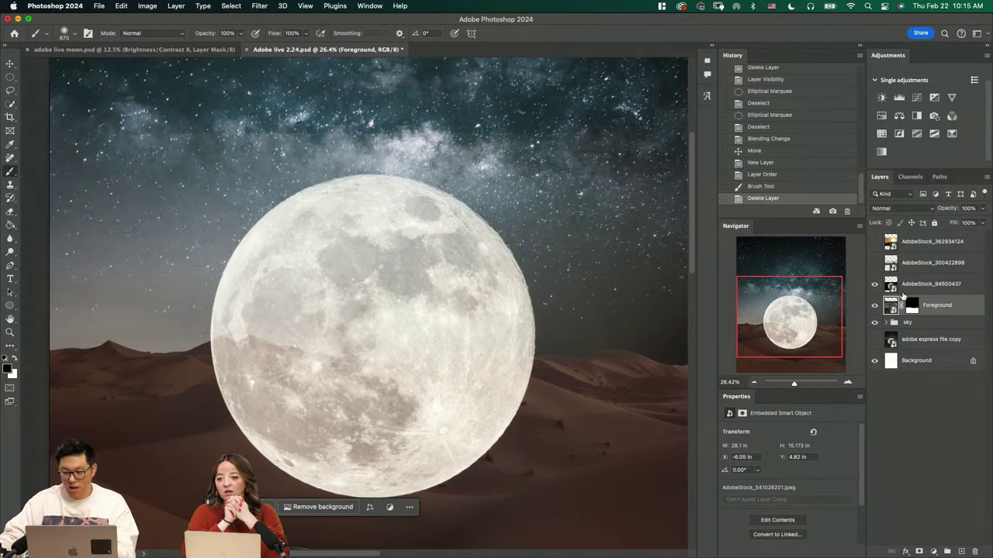
# Select the AdobeStock_94500437 moon layer and set its blend mode back to Normal
pyautogui.click(924, 287)
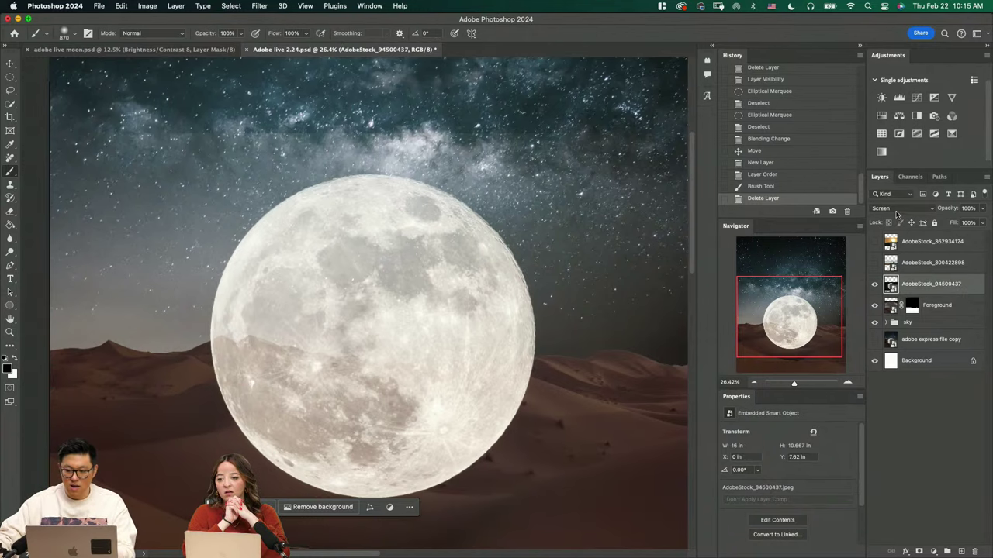
pyautogui.click(894, 208)
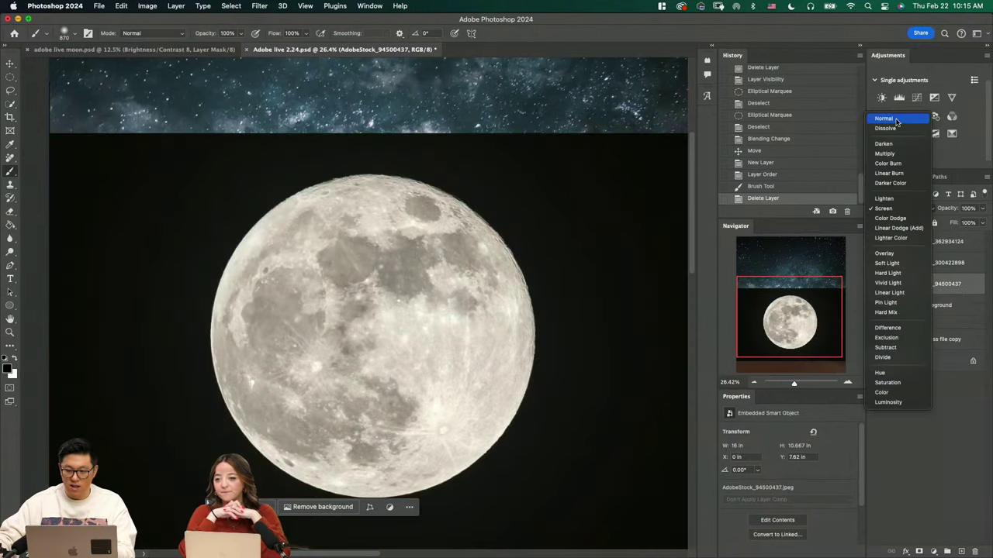
pyautogui.click(897, 123)
# Try an elliptical selection inside the repositioned moon and deselect it
pyautogui.press('z')
pyautogui.moveTo(415, 291); pyautogui.dragTo(420, 317)
pyautogui.press('m')
pyautogui.moveTo(320, 242); pyautogui.dragTo(411, 356)
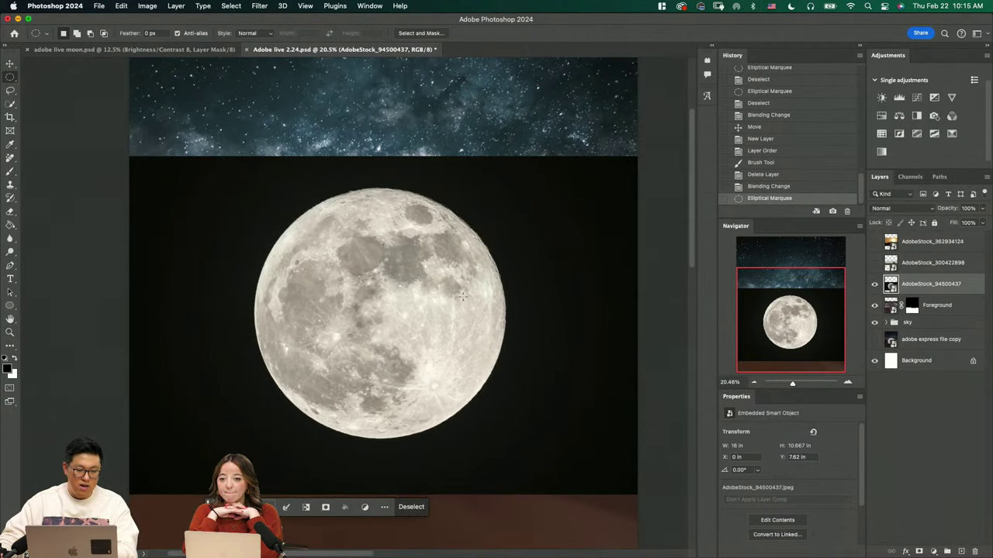
pyautogui.press('super+d')
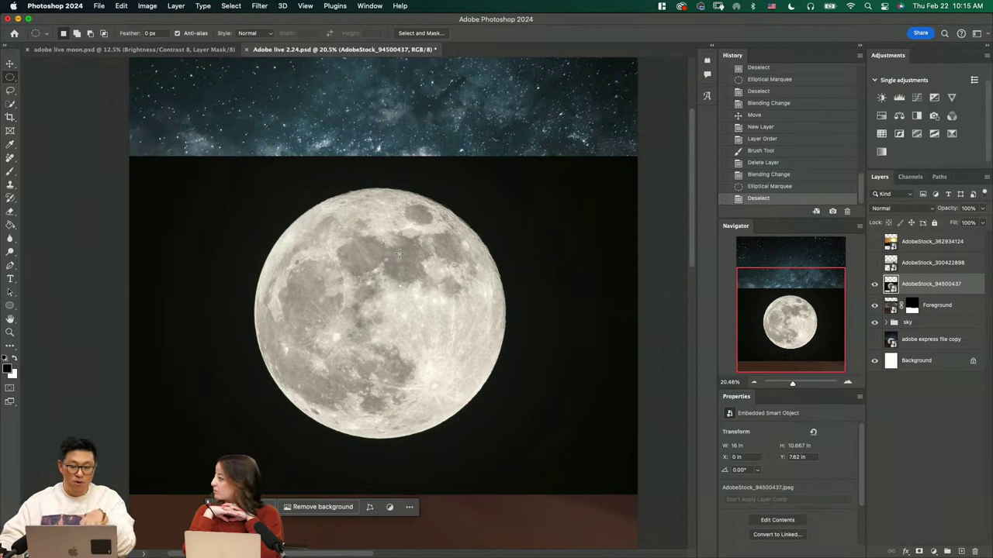
# Try quick-selecting the black background around the moon, undo it, and select the moon's disc with the Quick Selection tool instead
pyautogui.press('w')
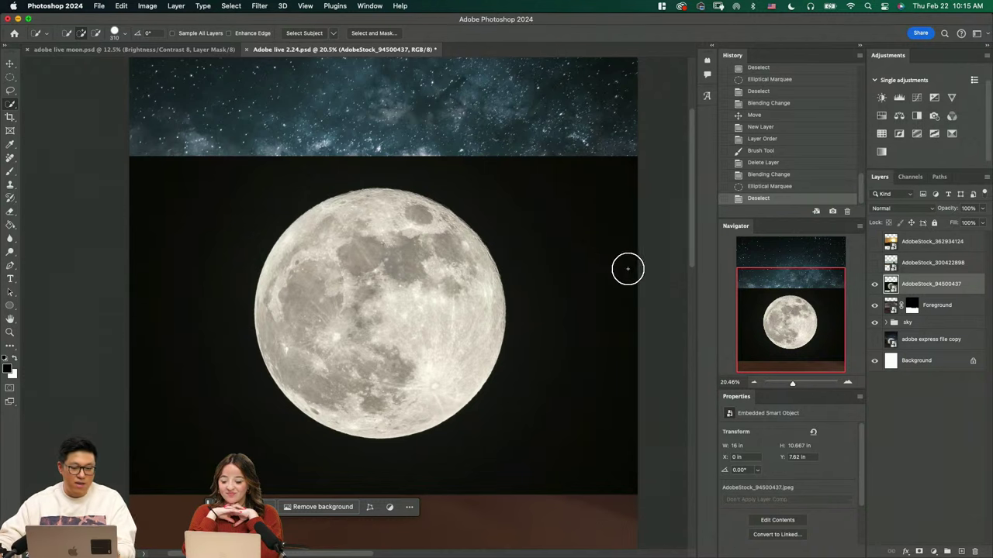
pyautogui.moveTo(566, 234); pyautogui.dragTo(578, 389)
pyautogui.moveTo(224, 241); pyautogui.dragTo(256, 382)
pyautogui.press('super+z')
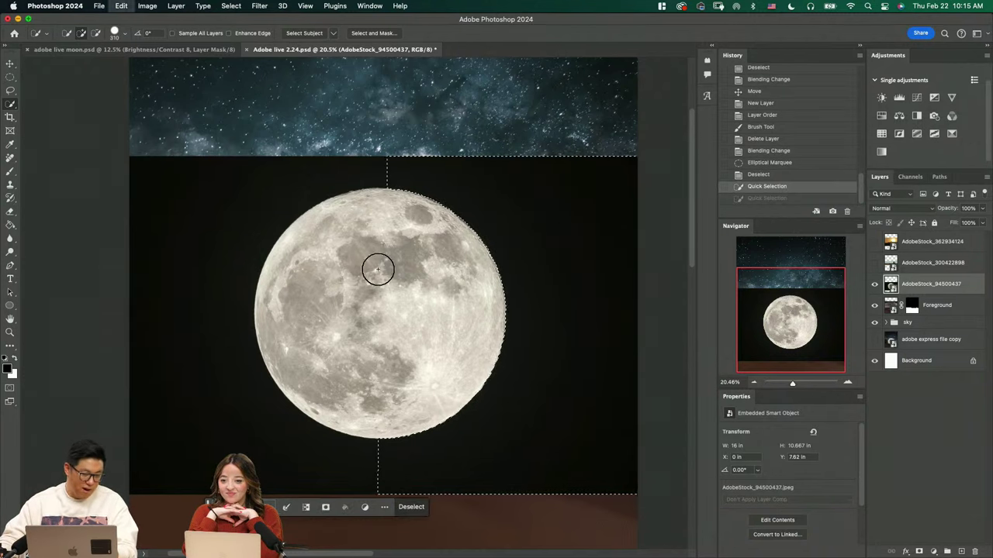
pyautogui.press('super+z')
pyautogui.moveTo(421, 354)
pyautogui.mouseDown()
pyautogui.moveTo(427, 287)
pyautogui.moveTo(449, 351)
pyautogui.mouseUp()
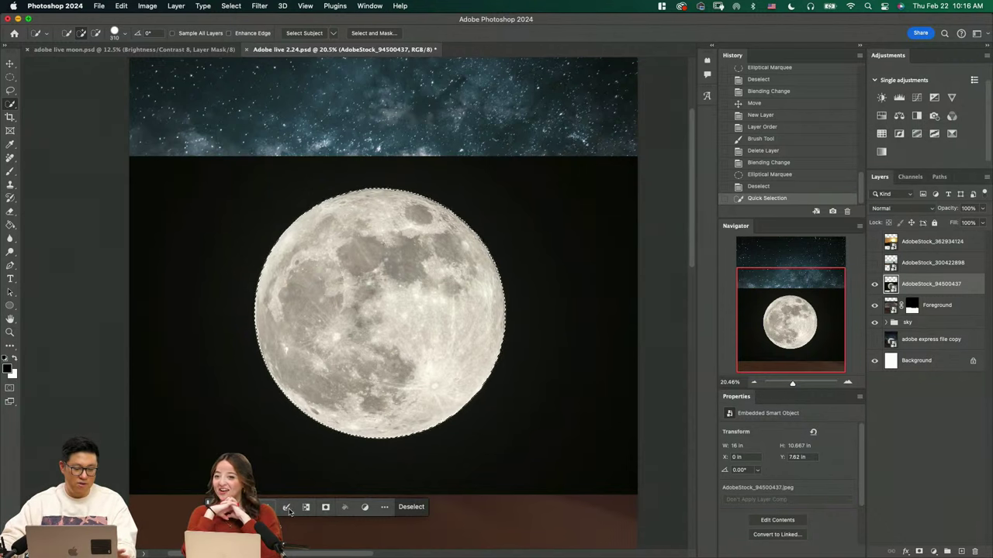
# Try masking the moon layer to the quick selection, inspect the moon's edge, undo the mask and clear the selection
pyautogui.click(325, 508)
pyautogui.press('z')
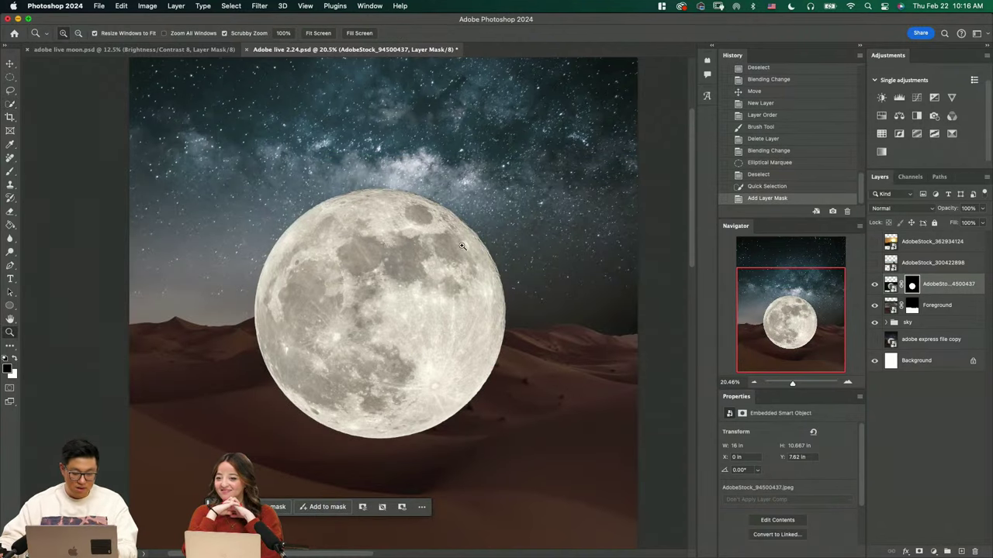
pyautogui.moveTo(463, 224); pyautogui.dragTo(502, 229)
pyautogui.moveTo(535, 262); pyautogui.dragTo(496, 362)
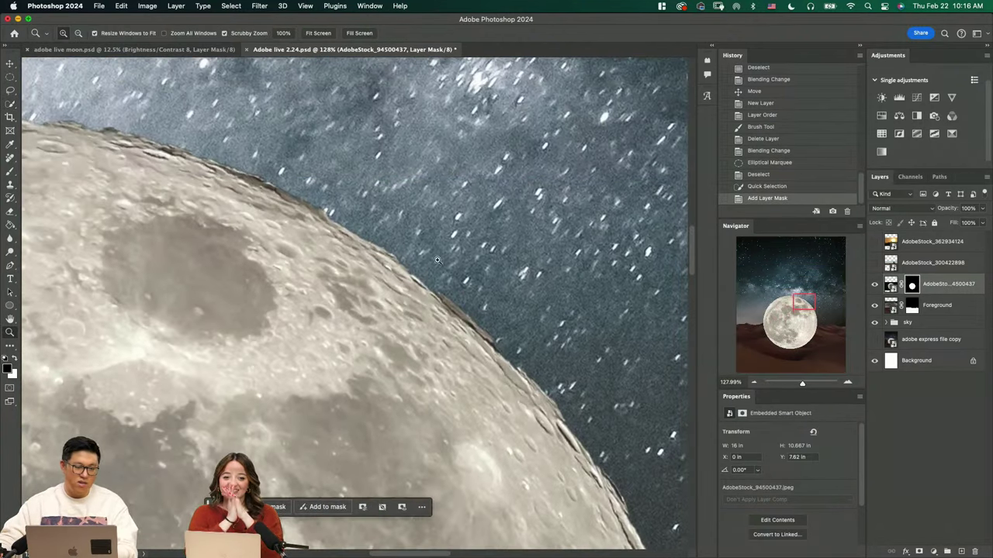
pyautogui.moveTo(439, 260); pyautogui.dragTo(428, 300)
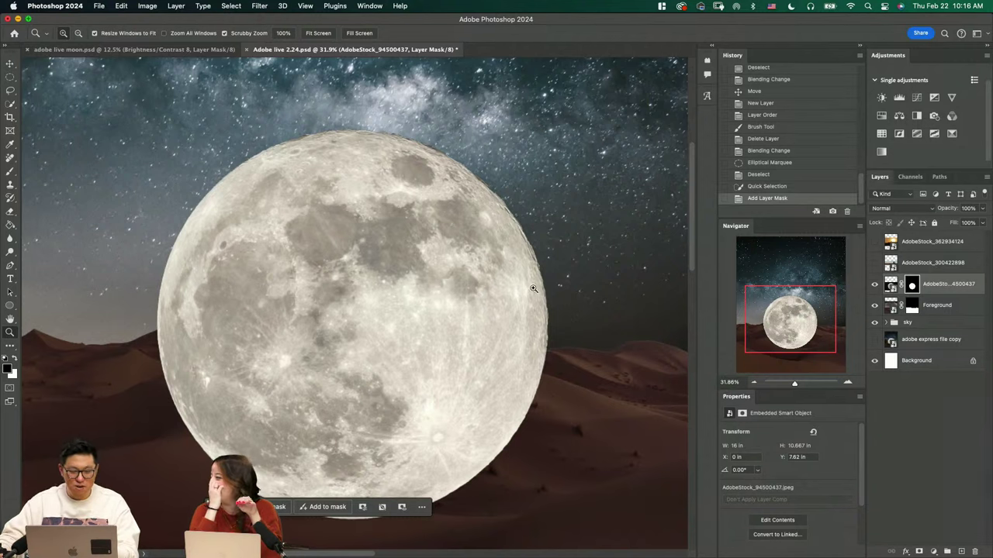
pyautogui.press('super+z')
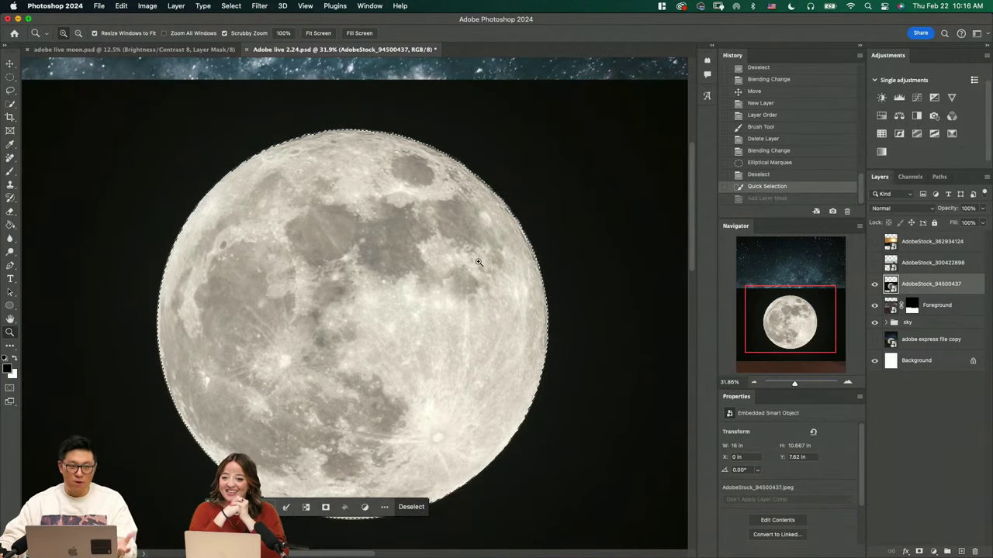
pyautogui.press('m')
pyautogui.click(549, 90)
# Try fitting an elliptical selection around the moon from its outer edge, and undo the attempts
pyautogui.press('super+space')
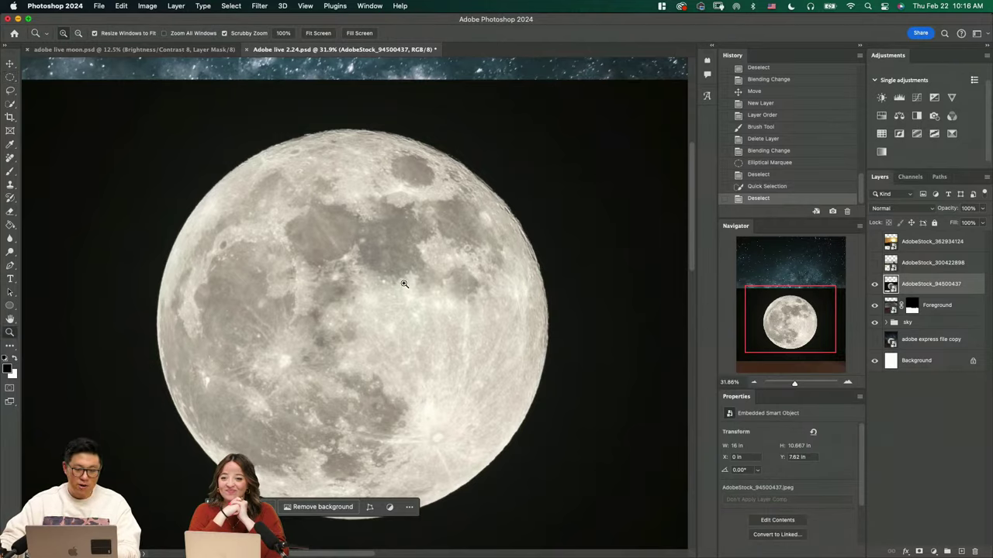
pyautogui.moveTo(404, 283)
pyautogui.mouseDown()
pyautogui.moveTo(385, 301)
pyautogui.moveTo(395, 303)
pyautogui.moveTo(408, 363)
pyautogui.mouseUp()
pyautogui.press('super+d')
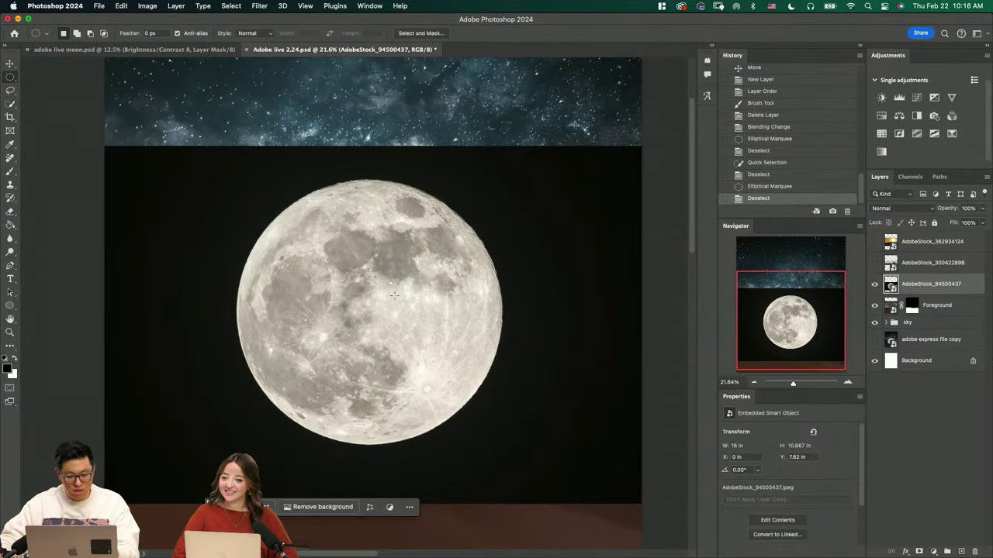
pyautogui.moveTo(305, 228); pyautogui.dragTo(509, 425)
pyautogui.press('super+z')
pyautogui.moveTo(261, 188); pyautogui.dragTo(498, 388)
pyautogui.press('super+z')
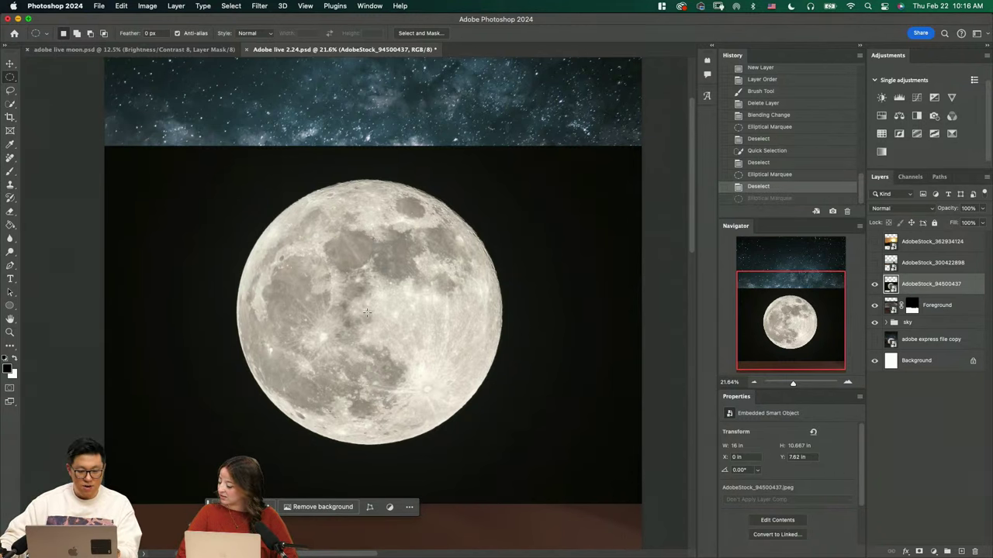
# Draw an elliptical selection outward from the moon's centre to its edge, add it as a layer mask, and check the cut-out edge
pyautogui.moveTo(367, 313); pyautogui.dragTo(597, 436)
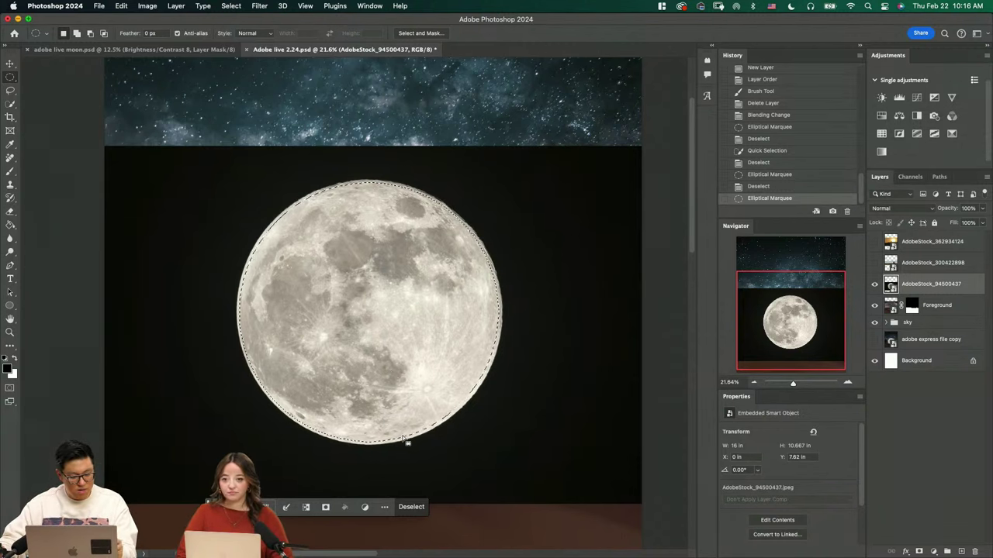
pyautogui.click(325, 508)
pyautogui.press('z')
pyautogui.click(504, 219)
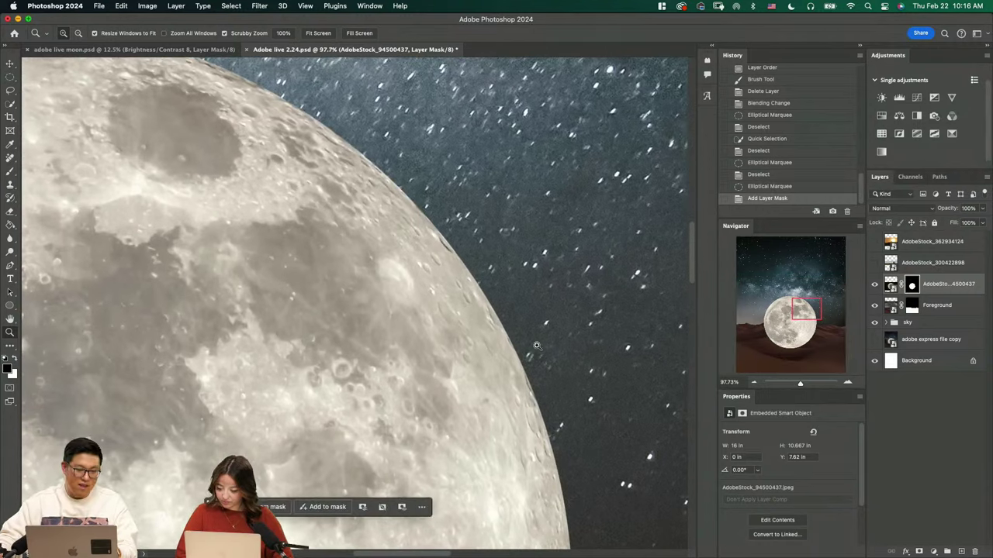
pyautogui.moveTo(491, 286); pyautogui.dragTo(444, 320)
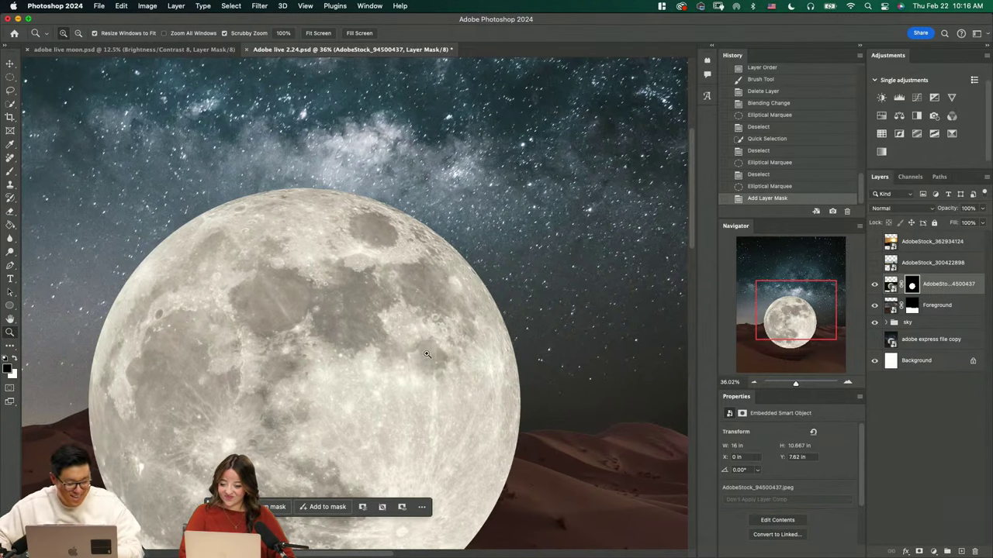
pyautogui.moveTo(427, 355); pyautogui.dragTo(407, 384)
pyautogui.moveTo(420, 404); pyautogui.dragTo(424, 343)
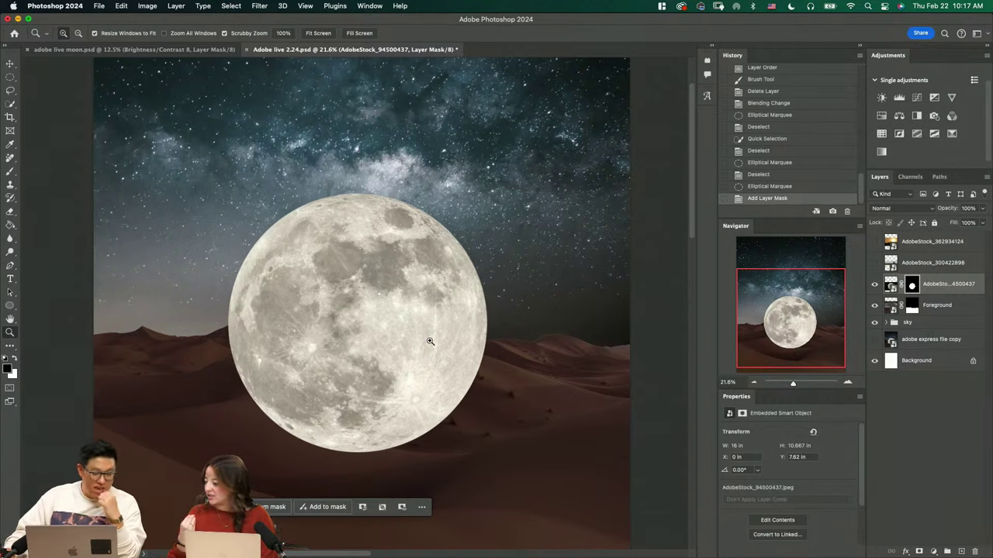
pyautogui.click(887, 322)
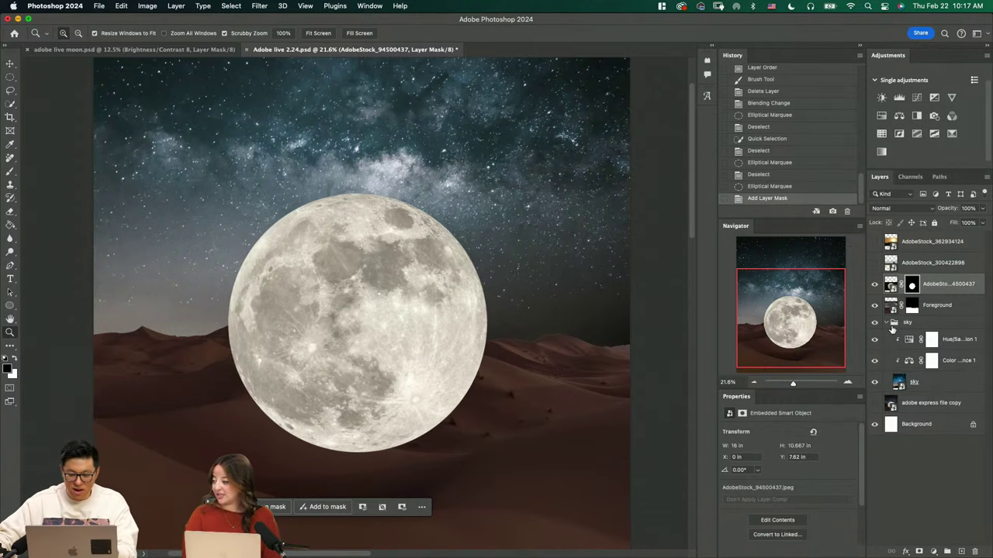
pyautogui.click(903, 326)
pyautogui.click(892, 324)
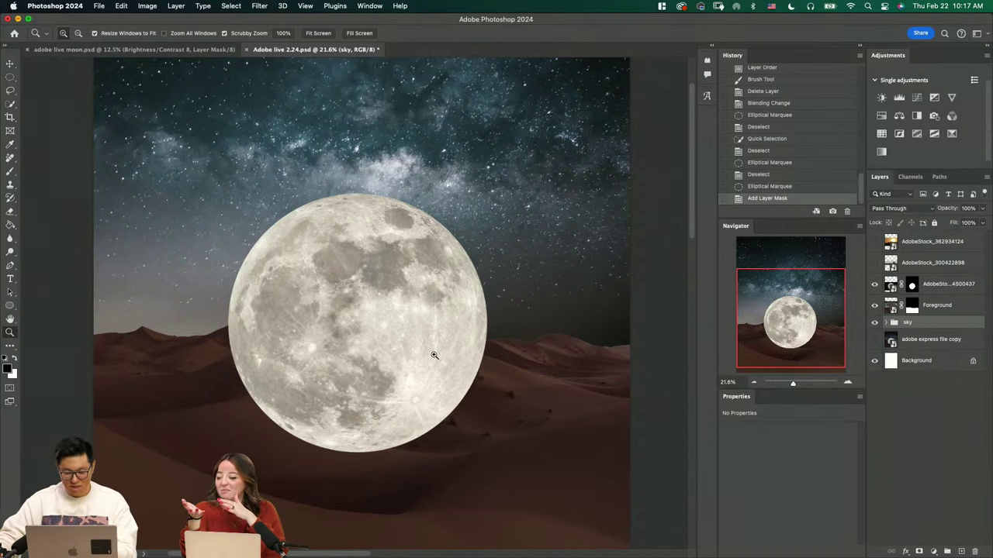
# Rename the masked AdobeStock_94500437 layer as moon
pyautogui.moveTo(446, 372); pyautogui.dragTo(432, 390)
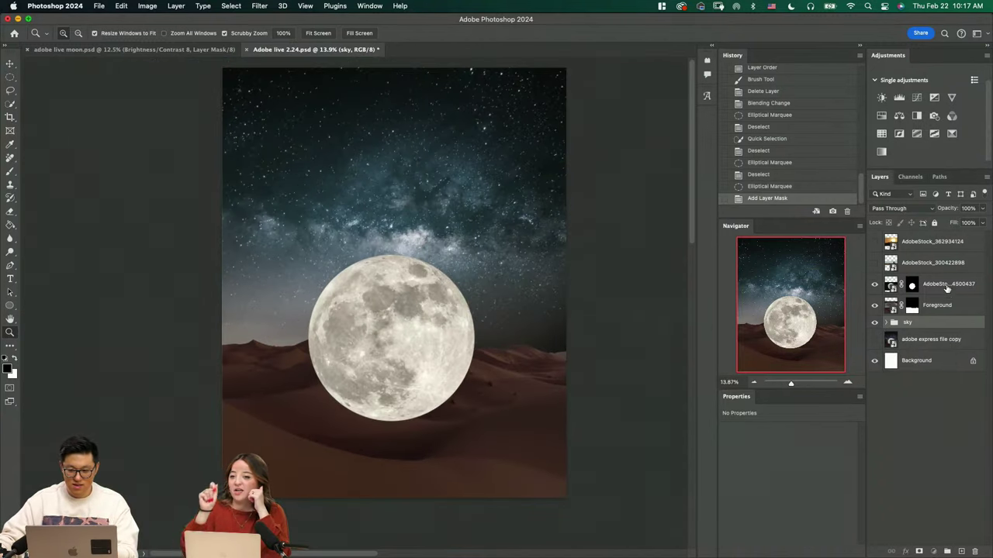
pyautogui.doubleClick(939, 284)
pyautogui.write('moon')
pyautogui.press('Return')
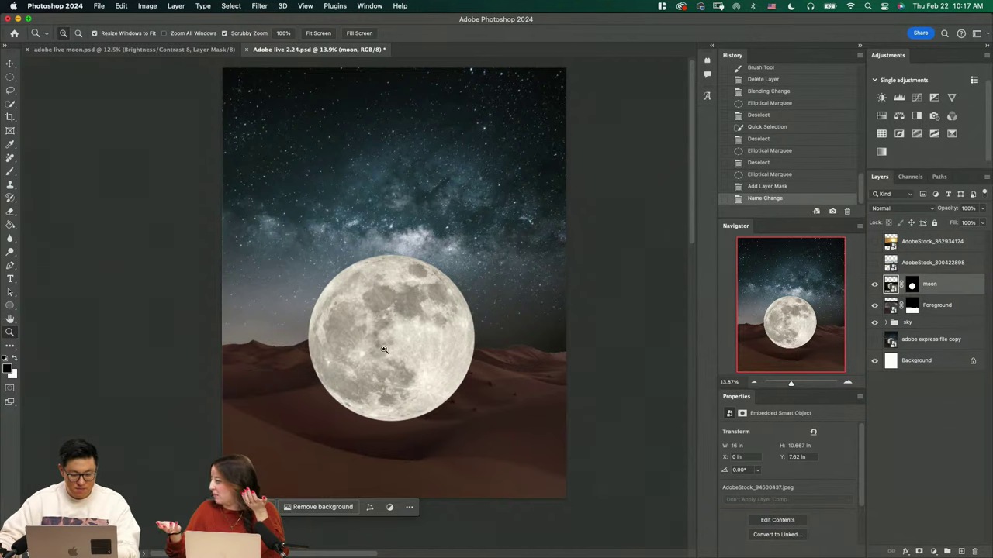
# Enlarge the moon layer to 20.983 in by 13.99 in and move it up to X -1.99 in, Y 3 in
pyautogui.moveTo(385, 351); pyautogui.dragTo(443, 348)
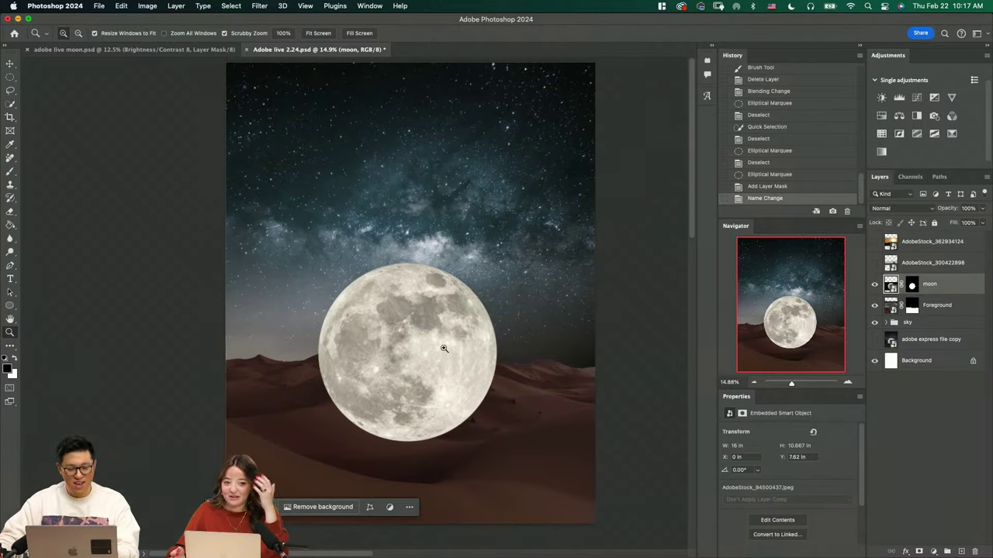
pyautogui.hotkey('ctrl', 't')
pyautogui.moveTo(410, 236); pyautogui.dragTo(410, 161)
pyautogui.press('Return')
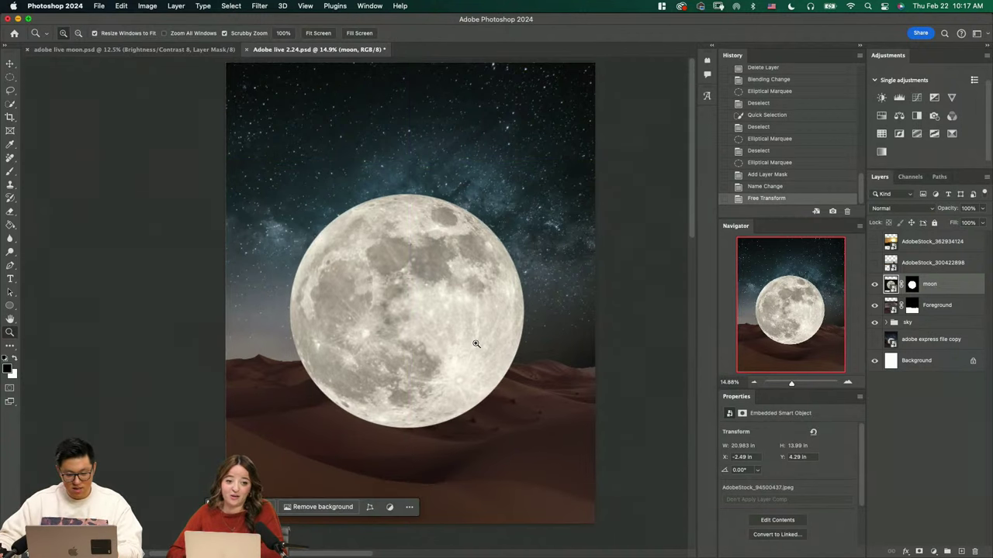
pyautogui.moveTo(477, 343); pyautogui.dragTo(502, 363)
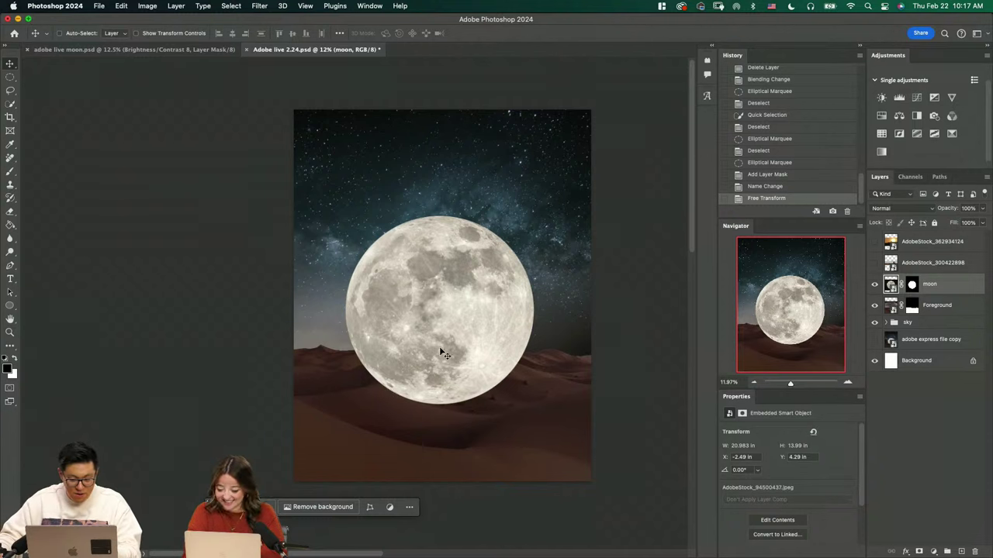
pyautogui.moveTo(467, 371)
pyautogui.mouseDown()
pyautogui.moveTo(489, 282)
pyautogui.moveTo(479, 357)
pyautogui.mouseUp()
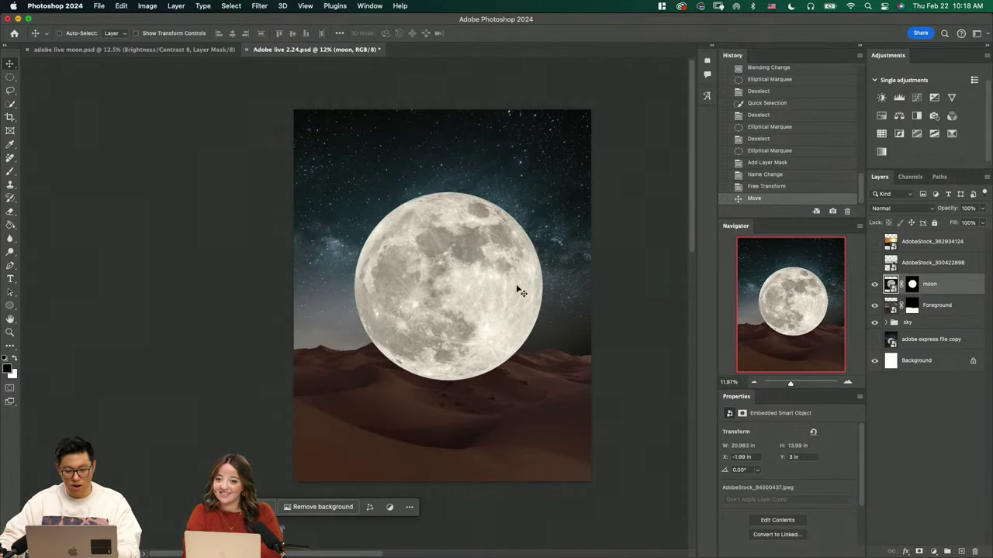
# Hide the moon briefly to check the dunes behind it, show it again, and move it to X -1.74 in, Y 3.89 in
pyautogui.click(874, 284)
pyautogui.press('z')
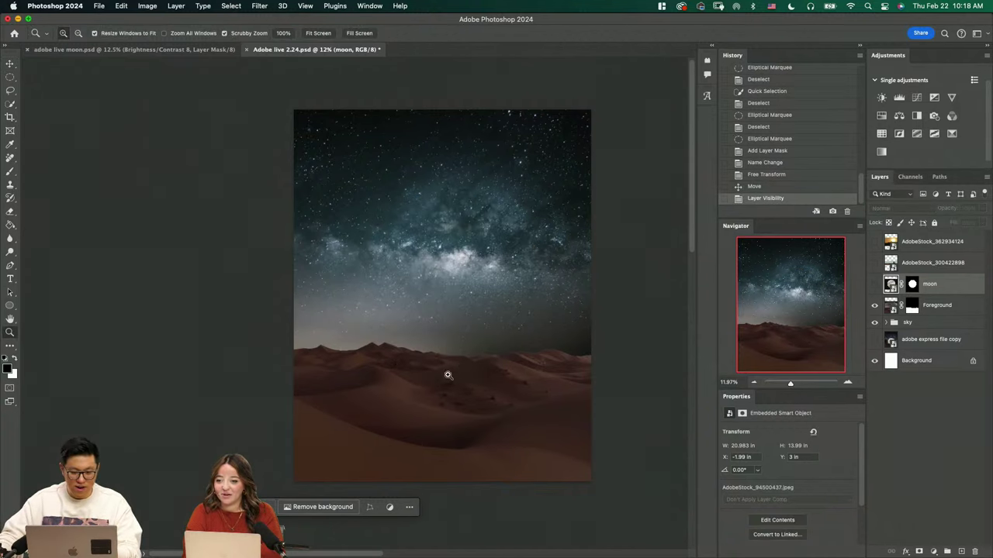
pyautogui.moveTo(448, 375); pyautogui.dragTo(521, 420)
pyautogui.moveTo(526, 420); pyautogui.dragTo(486, 382)
pyautogui.moveTo(556, 346); pyautogui.dragTo(513, 347)
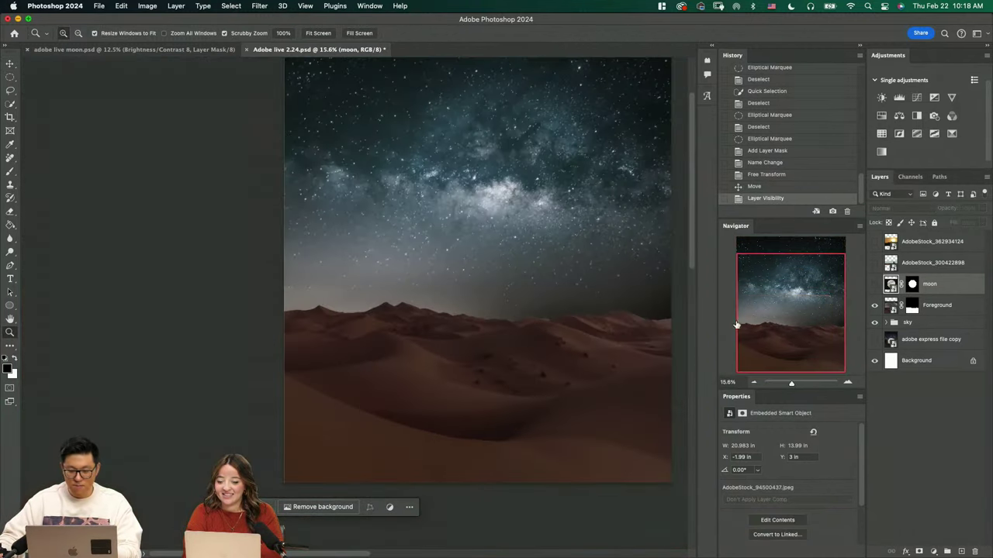
pyautogui.click(873, 284)
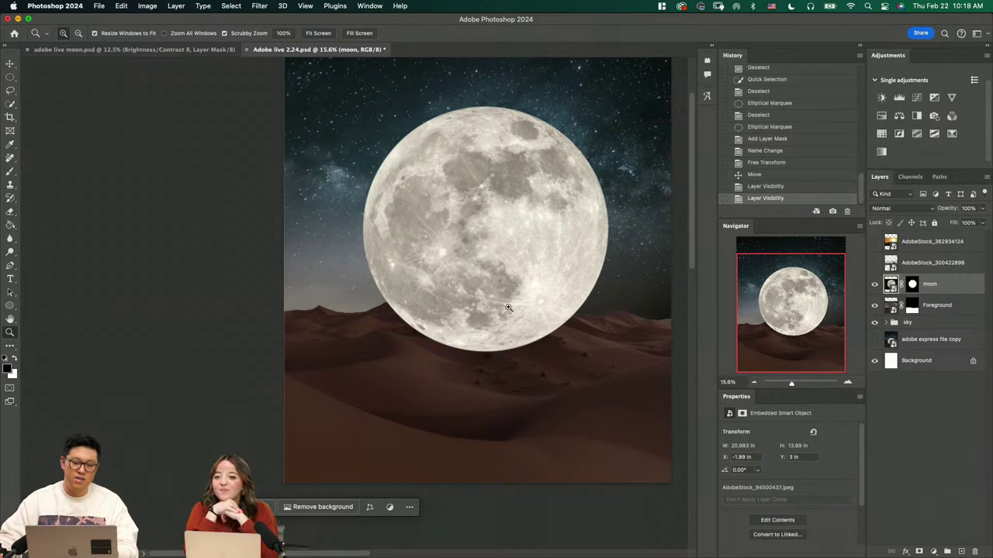
pyautogui.press('v')
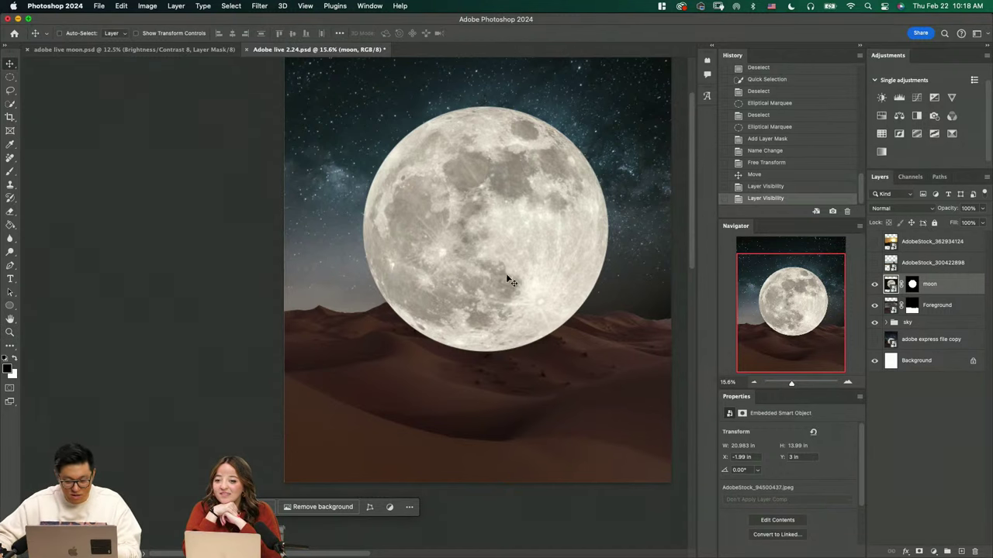
pyautogui.moveTo(512, 279); pyautogui.dragTo(521, 298)
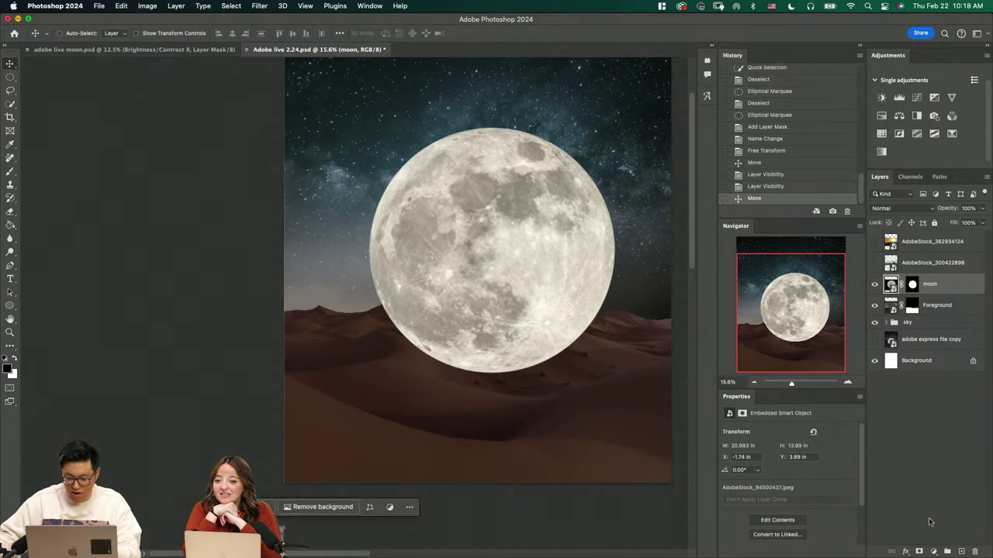
# Try painting white over the moon's base at full brush opacity on a new layer, and undo the strokes
pyautogui.click(960, 552)
pyautogui.press('b')
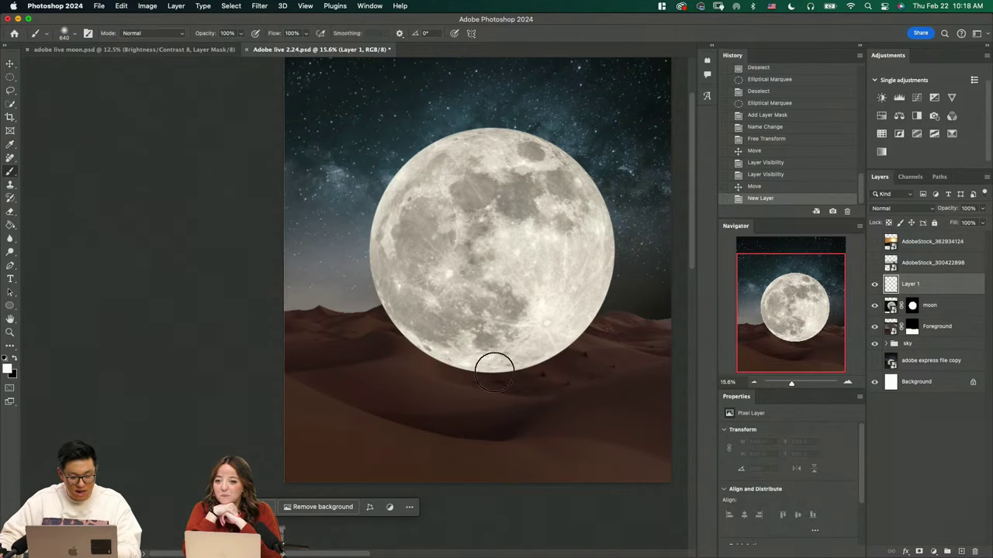
pyautogui.moveTo(532, 387); pyautogui.dragTo(441, 381)
pyautogui.moveTo(390, 372)
pyautogui.mouseDown()
pyautogui.moveTo(405, 361)
pyautogui.moveTo(496, 368)
pyautogui.mouseUp()
pyautogui.press('super+z')
pyautogui.press('super+z')
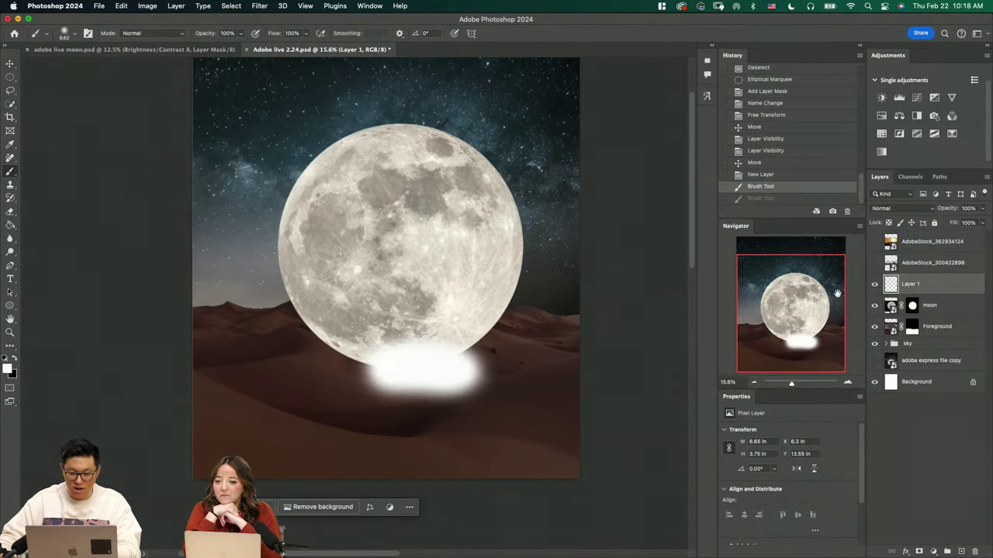
# Try painting a soft white glow at 30% brush opacity on the new layer placed beneath the moon, and delete that layer
pyautogui.moveTo(928, 288); pyautogui.dragTo(923, 316)
pyautogui.press('3')
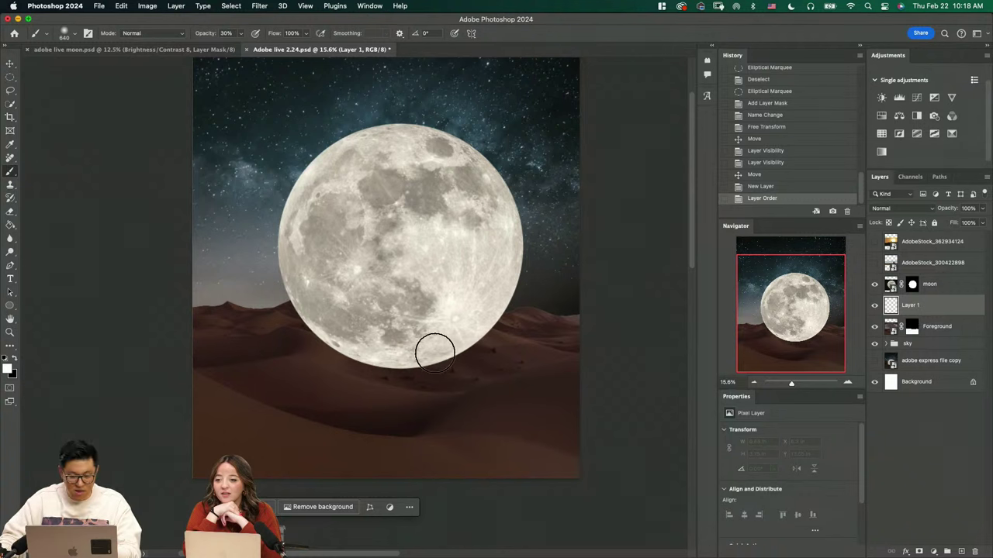
pyautogui.moveTo(432, 348)
pyautogui.mouseDown()
pyautogui.moveTo(459, 363)
pyautogui.moveTo(422, 363)
pyautogui.moveTo(521, 343)
pyautogui.mouseUp()
pyautogui.moveTo(287, 352)
pyautogui.mouseDown()
pyautogui.moveTo(455, 366)
pyautogui.moveTo(368, 343)
pyautogui.moveTo(441, 357)
pyautogui.mouseUp()
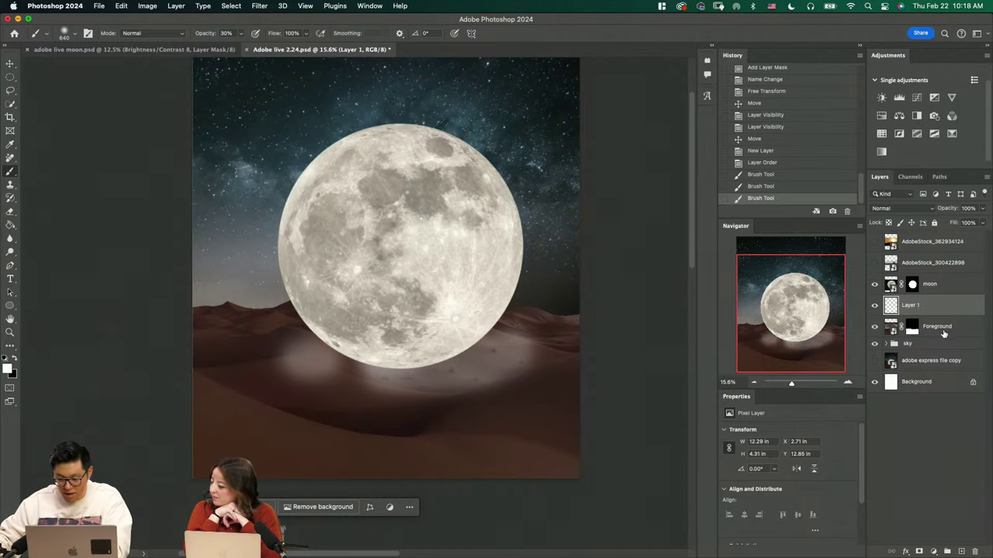
pyautogui.press('Delete')
# Check the dunes without the moon, show the moon again, and move it straight up to Y 3 in
pyautogui.click(875, 284)
pyautogui.click(875, 284)
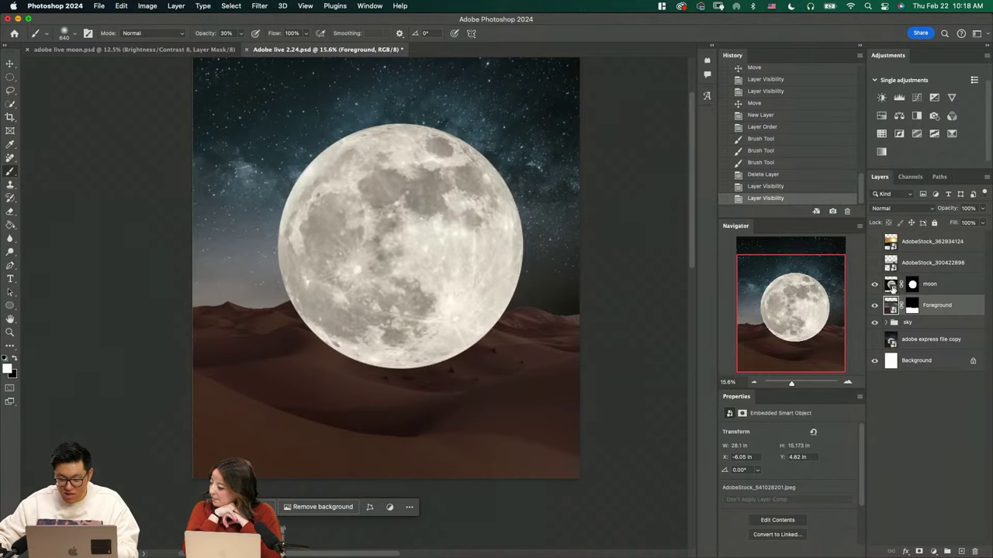
pyautogui.click(930, 284)
pyautogui.press('v')
pyautogui.moveTo(403, 333); pyautogui.dragTo(415, 315)
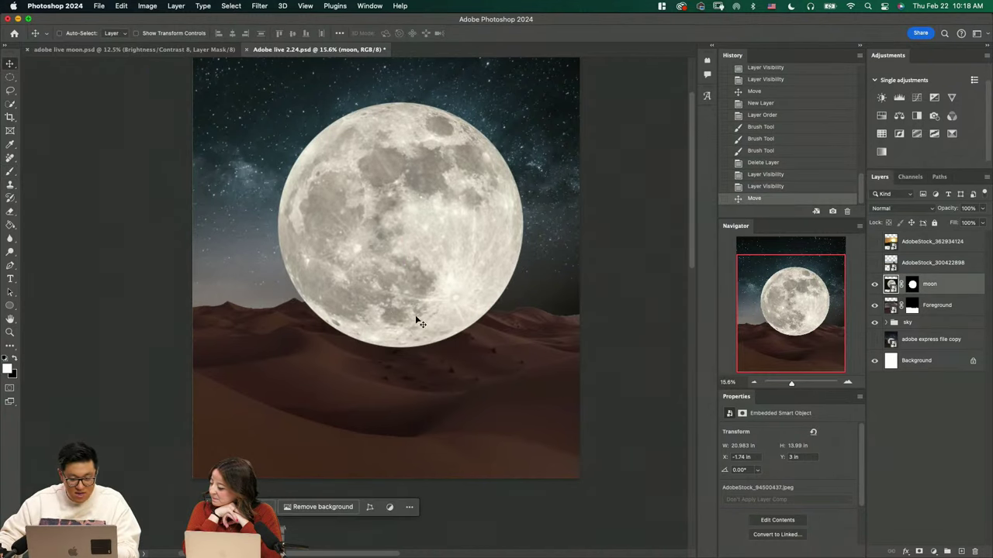
# Hide the moon layer and add a new empty layer directly above the Foreground layer
pyautogui.click(875, 284)
pyautogui.click(950, 308)
pyautogui.press('z')
pyautogui.moveTo(398, 352); pyautogui.dragTo(436, 393)
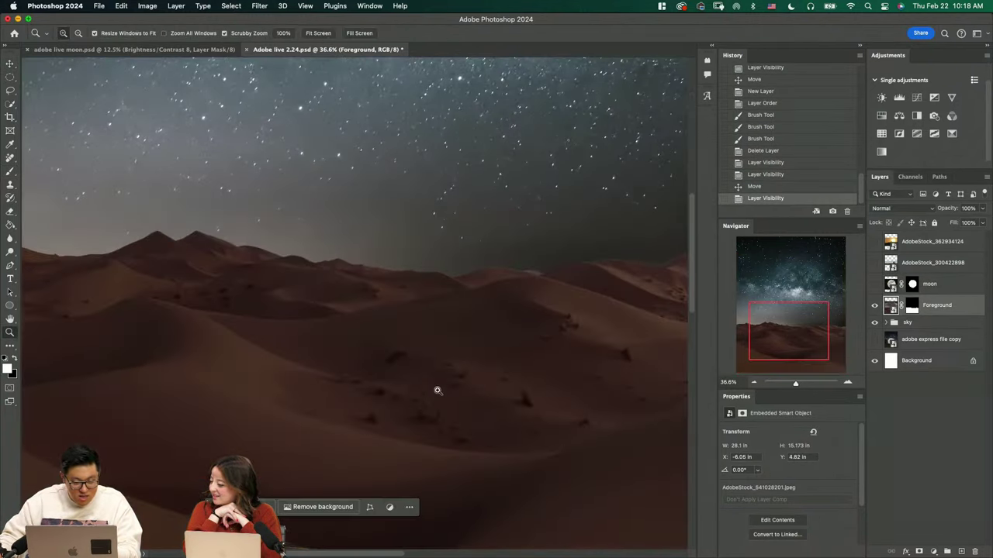
pyautogui.press('w')
pyautogui.click(961, 551)
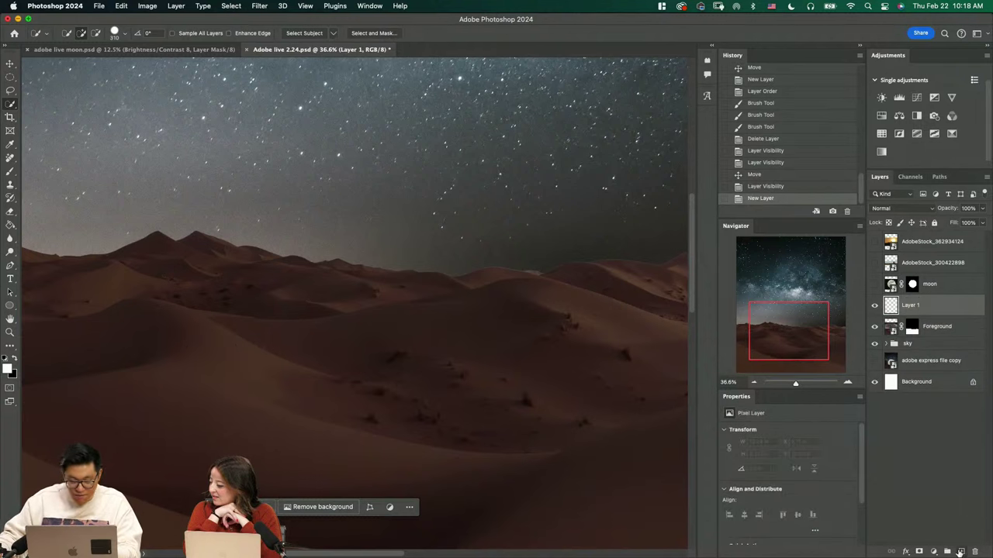
# Try painting white strokes at 30% brush opacity over the dunes and horizon on the new layer, and delete that layer
pyautogui.press('b')
pyautogui.moveTo(259, 337); pyautogui.dragTo(198, 343)
pyautogui.moveTo(149, 307)
pyautogui.mouseDown()
pyautogui.moveTo(259, 332)
pyautogui.moveTo(495, 300)
pyautogui.mouseUp()
pyautogui.moveTo(320, 300)
pyautogui.mouseDown()
pyautogui.moveTo(259, 235)
pyautogui.moveTo(450, 239)
pyautogui.moveTo(336, 292)
pyautogui.moveTo(366, 283)
pyautogui.moveTo(290, 251)
pyautogui.moveTo(358, 258)
pyautogui.mouseUp()
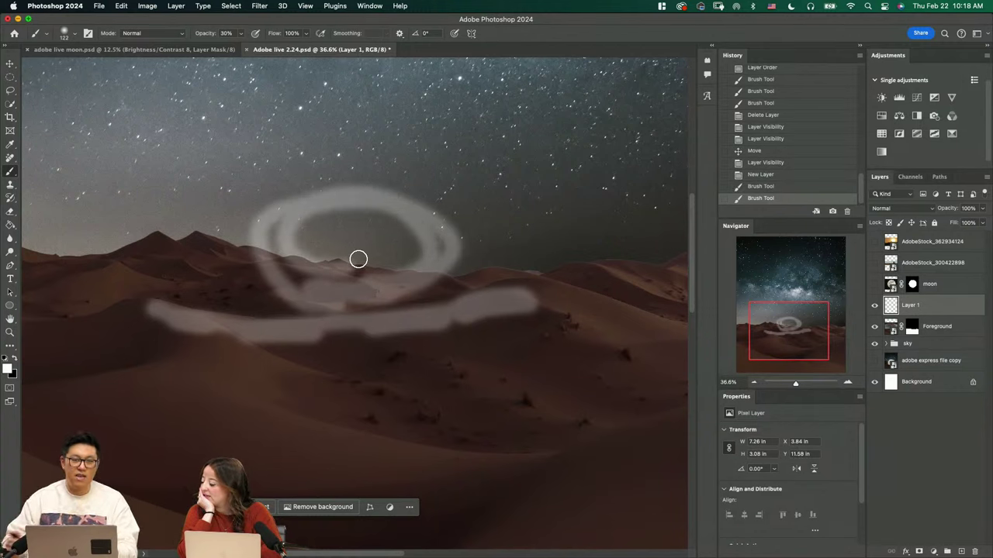
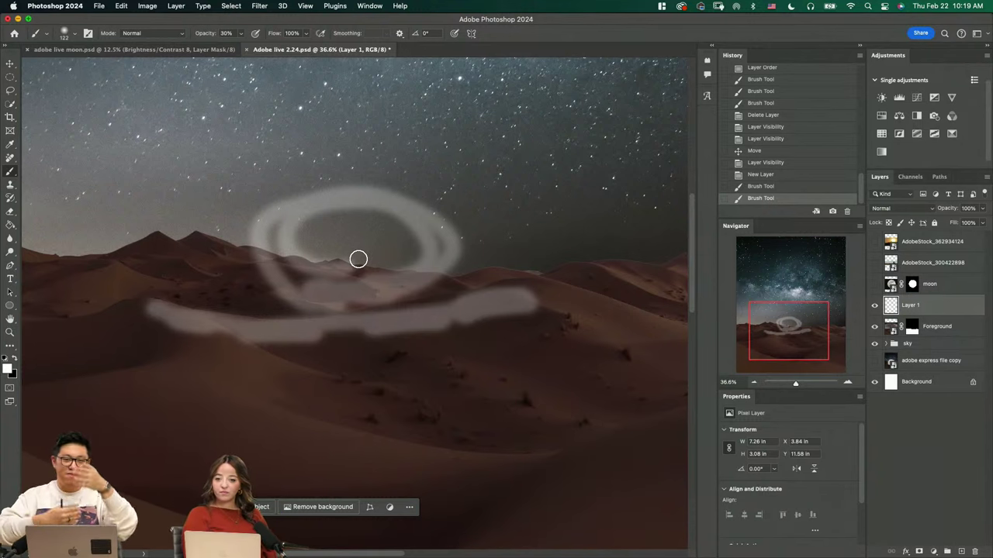
pyautogui.press('z')
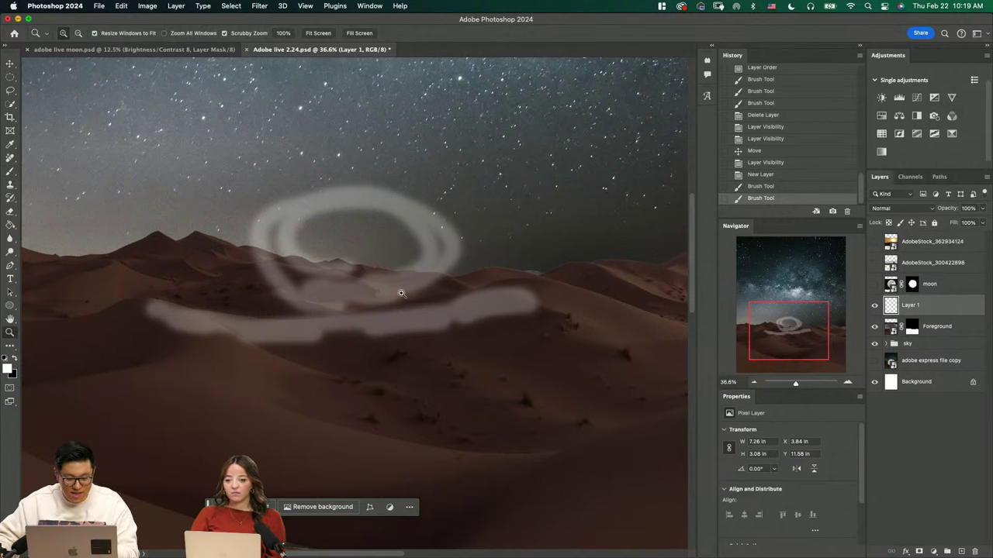
pyautogui.moveTo(408, 282); pyautogui.dragTo(368, 319)
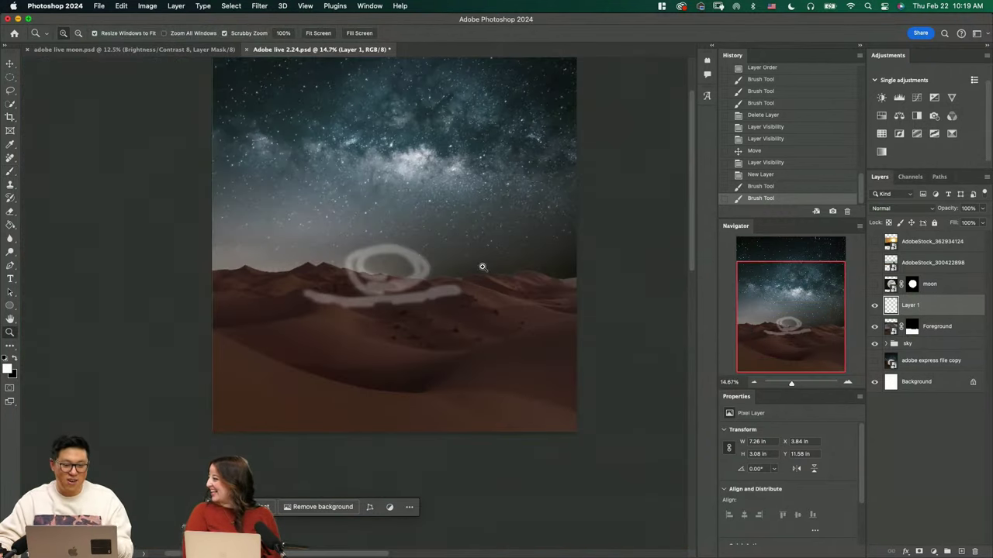
pyautogui.moveTo(404, 258); pyautogui.dragTo(442, 283)
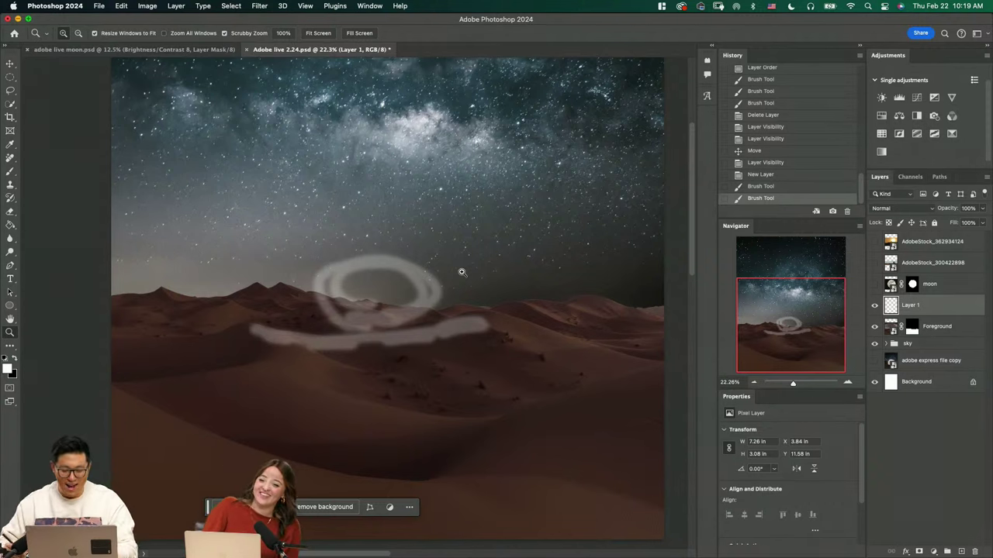
pyautogui.press('Delete')
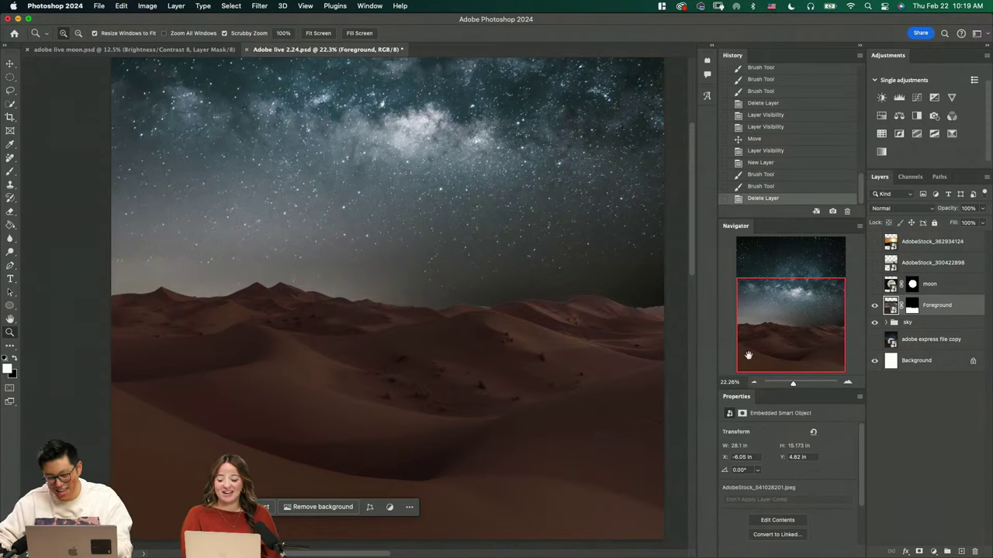
# Select the large near dunes on the Foreground layer with Quick Selection, leaving out the distant dune ridges and the sky
pyautogui.moveTo(438, 322); pyautogui.dragTo(443, 351)
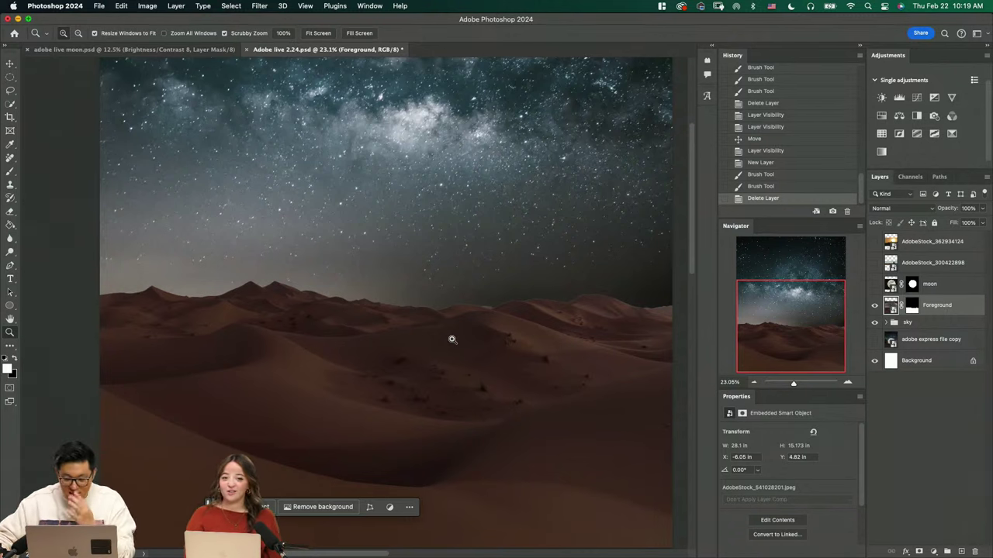
pyautogui.moveTo(414, 327); pyautogui.dragTo(428, 349)
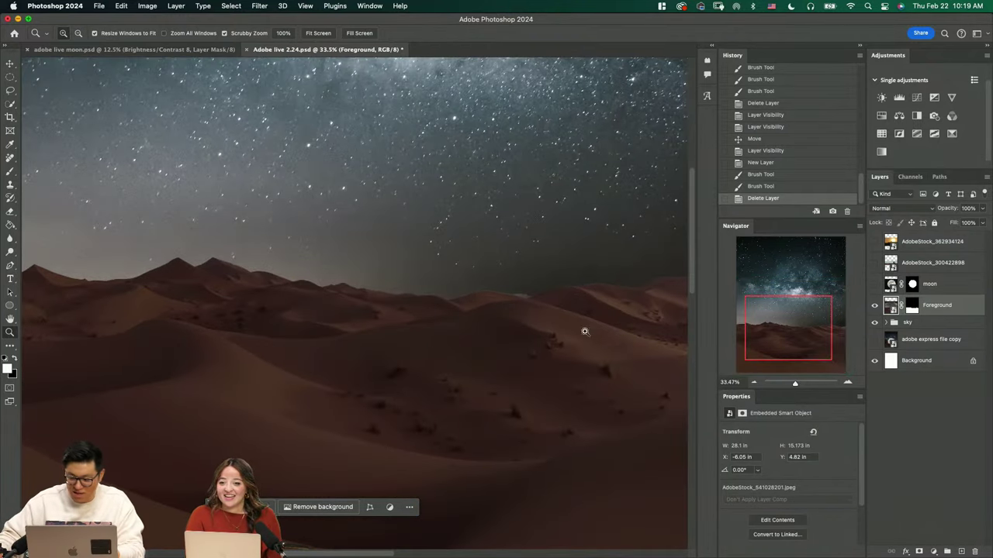
pyautogui.moveTo(583, 333); pyautogui.dragTo(476, 349)
pyautogui.press('w')
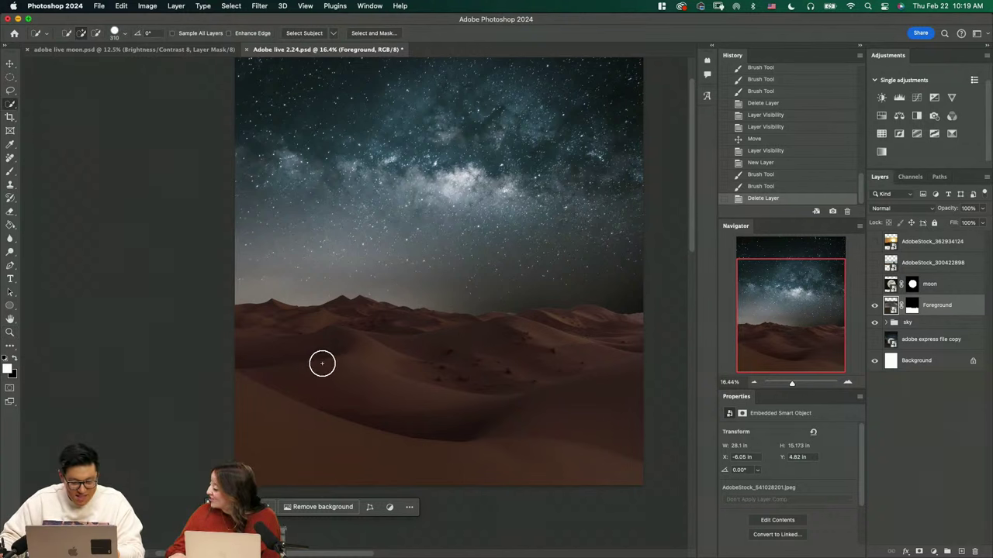
pyautogui.moveTo(321, 361)
pyautogui.mouseDown()
pyautogui.moveTo(536, 374)
pyautogui.moveTo(462, 330)
pyautogui.moveTo(275, 304)
pyautogui.moveTo(538, 298)
pyautogui.moveTo(638, 318)
pyautogui.moveTo(549, 304)
pyautogui.moveTo(438, 309)
pyautogui.moveTo(480, 308)
pyautogui.moveTo(446, 313)
pyautogui.moveTo(509, 293)
pyautogui.moveTo(617, 339)
pyautogui.mouseUp()
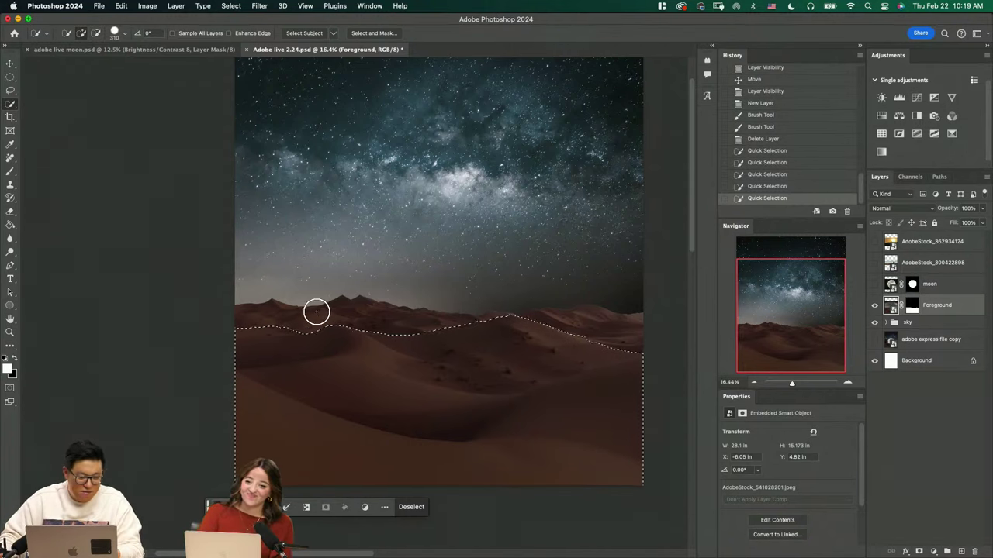
pyautogui.moveTo(317, 312)
pyautogui.mouseDown()
pyautogui.moveTo(268, 320)
pyautogui.moveTo(327, 319)
pyautogui.moveTo(361, 377)
pyautogui.moveTo(411, 382)
pyautogui.mouseUp()
# Inspect the selection edge in Quick Mask and smooth its bumps along the near dune ridge with a smaller Quick Selection brush
pyautogui.press('super+space')
pyautogui.moveTo(486, 390); pyautogui.dragTo(452, 378)
pyautogui.moveTo(138, 299); pyautogui.dragTo(355, 328)
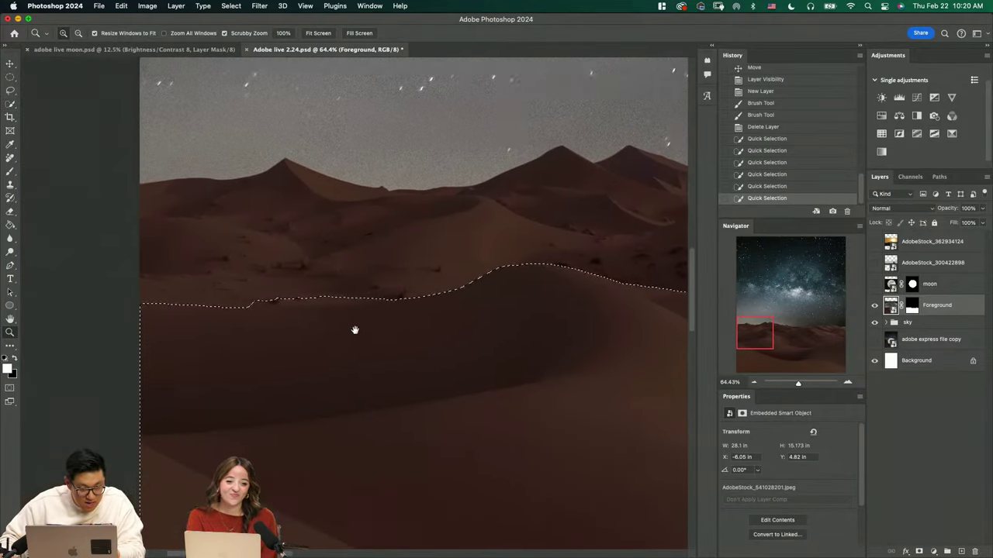
pyautogui.press('q')
pyautogui.moveTo(429, 327); pyautogui.dragTo(432, 348)
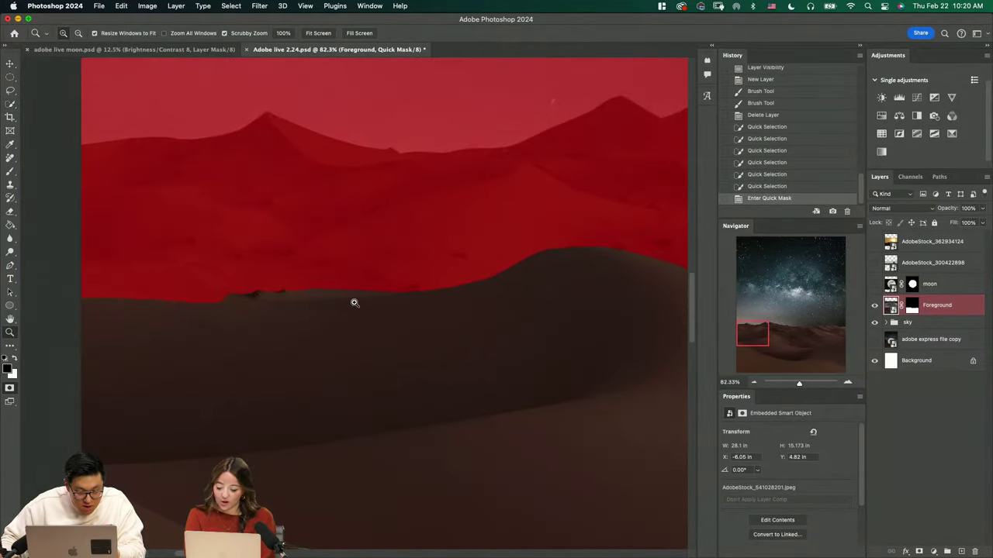
pyautogui.press('q')
pyautogui.press('w')
pyautogui.moveTo(316, 282)
pyautogui.mouseDown()
pyautogui.moveTo(233, 278)
pyautogui.moveTo(294, 292)
pyautogui.moveTo(215, 293)
pyautogui.moveTo(465, 277)
pyautogui.mouseUp()
pyautogui.moveTo(427, 341); pyautogui.dragTo(228, 344)
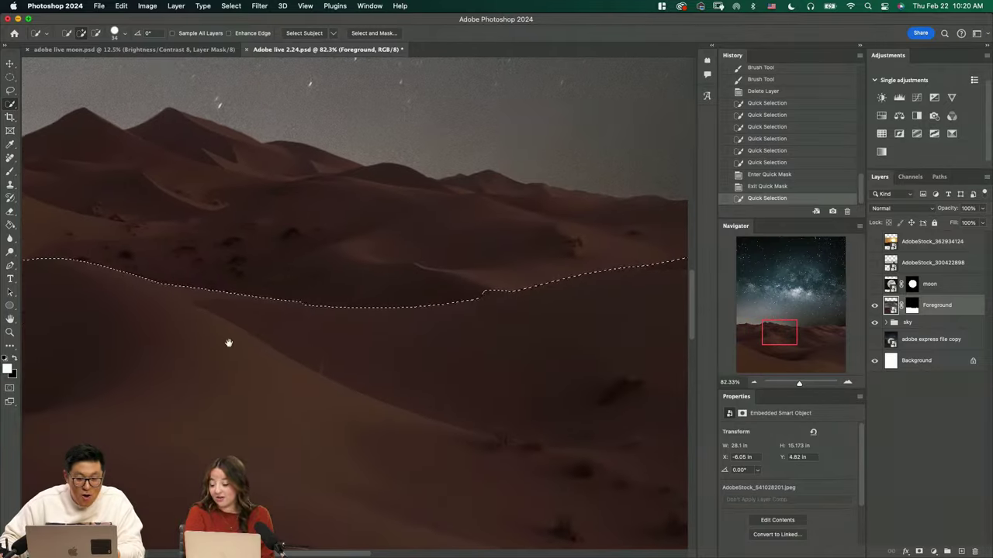
pyautogui.moveTo(478, 287); pyautogui.dragTo(521, 283)
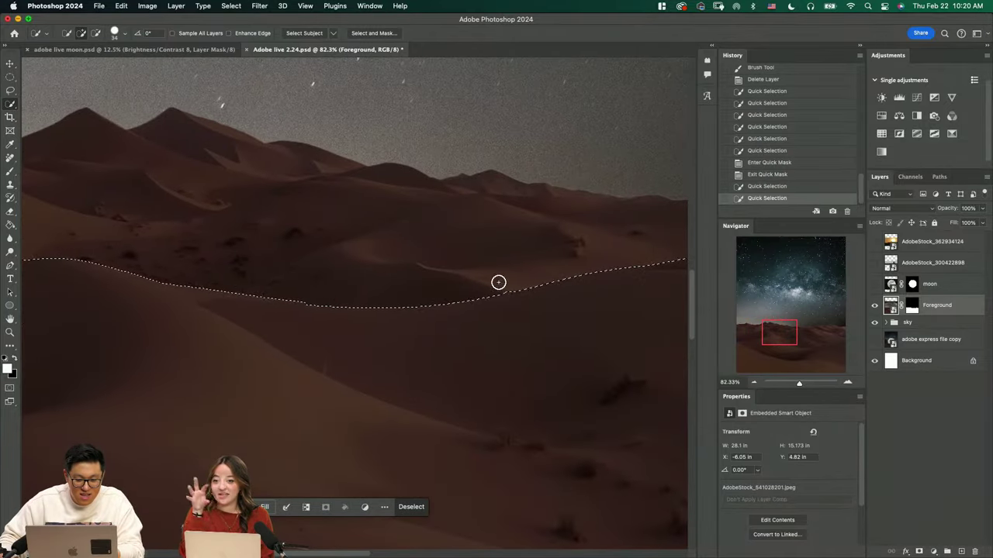
# Try to refine the selection around the crest of the highest near dune with Quick Selection, and undo the attempts
pyautogui.moveTo(511, 317); pyautogui.dragTo(104, 356)
pyautogui.moveTo(322, 275)
pyautogui.mouseDown()
pyautogui.moveTo(391, 267)
pyautogui.moveTo(374, 324)
pyautogui.moveTo(388, 311)
pyautogui.mouseUp()
pyautogui.press('super+z')
pyautogui.press('super+z')
pyautogui.press('z')
pyautogui.moveTo(499, 259); pyautogui.dragTo(526, 259)
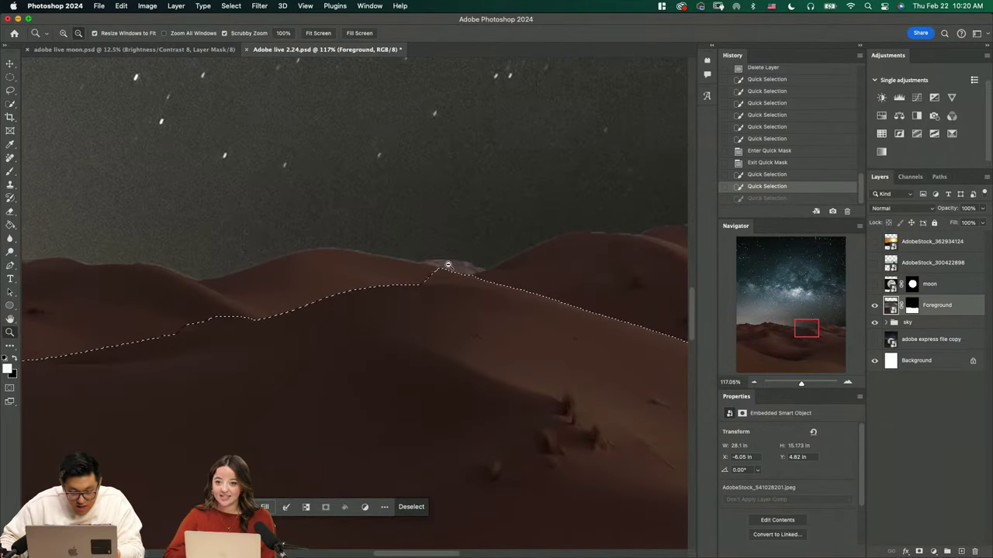
pyautogui.press('w')
pyautogui.moveTo(425, 268)
pyautogui.mouseDown()
pyautogui.moveTo(463, 269)
pyautogui.moveTo(411, 354)
pyautogui.mouseUp()
pyautogui.press('z')
pyautogui.press('super+z')
# Turn the dune selection into a Quick Mask and set up a 25 px brush at 100% opacity
pyautogui.moveTo(488, 314); pyautogui.dragTo(534, 337)
pyautogui.press('q')
pyautogui.moveTo(431, 260); pyautogui.dragTo(468, 259)
pyautogui.press('b')
pyautogui.moveTo(377, 263); pyautogui.dragTo(511, 242)
pyautogui.moveTo(285, 266)
pyautogui.mouseDown()
pyautogui.moveTo(232, 275)
pyautogui.moveTo(240, 272)
pyautogui.mouseUp()
pyautogui.press('0')
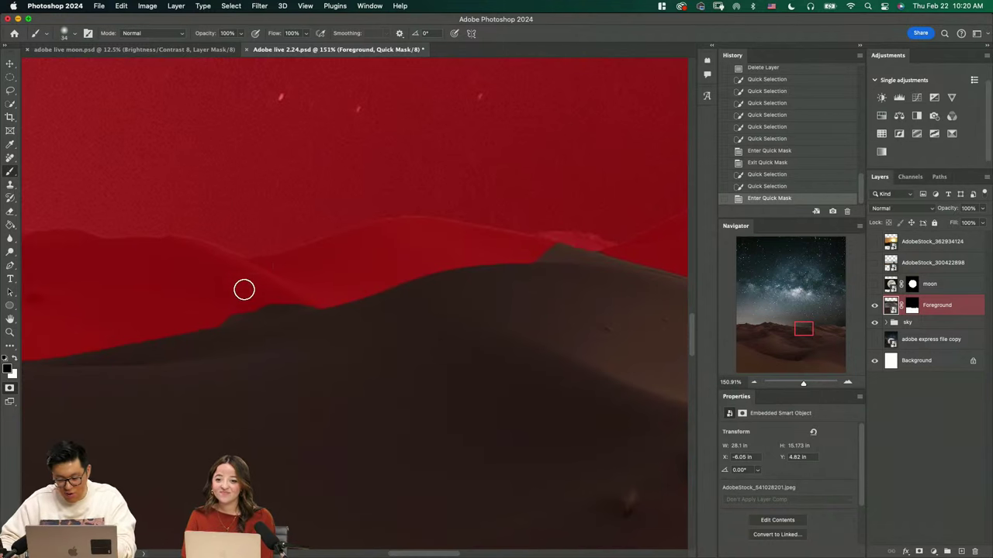
pyautogui.press('[')
pyautogui.press('[')
# Paint the mask along the ridge leading up to the highest near dune to remove the excess selected area
pyautogui.moveTo(197, 318); pyautogui.dragTo(230, 310)
pyautogui.press('super+z')
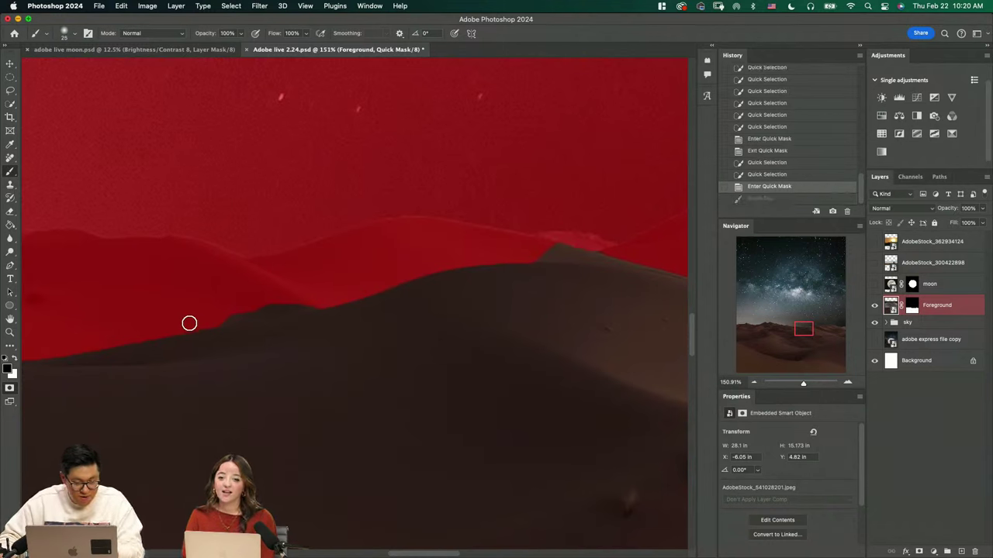
pyautogui.click(189, 323)
pyautogui.keyDown('shift'); pyautogui.click(301, 303); pyautogui.keyUp('shift')
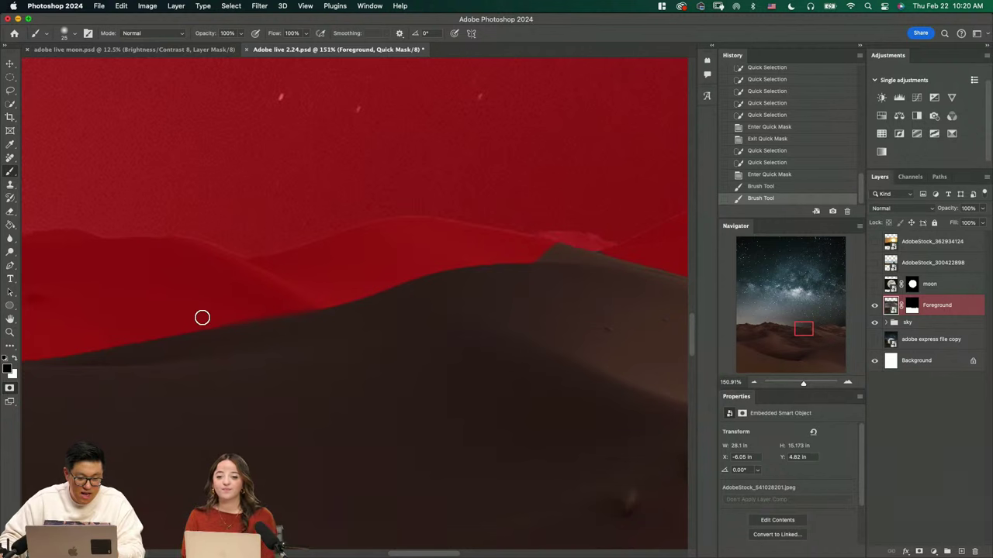
pyautogui.moveTo(326, 298); pyautogui.dragTo(510, 246)
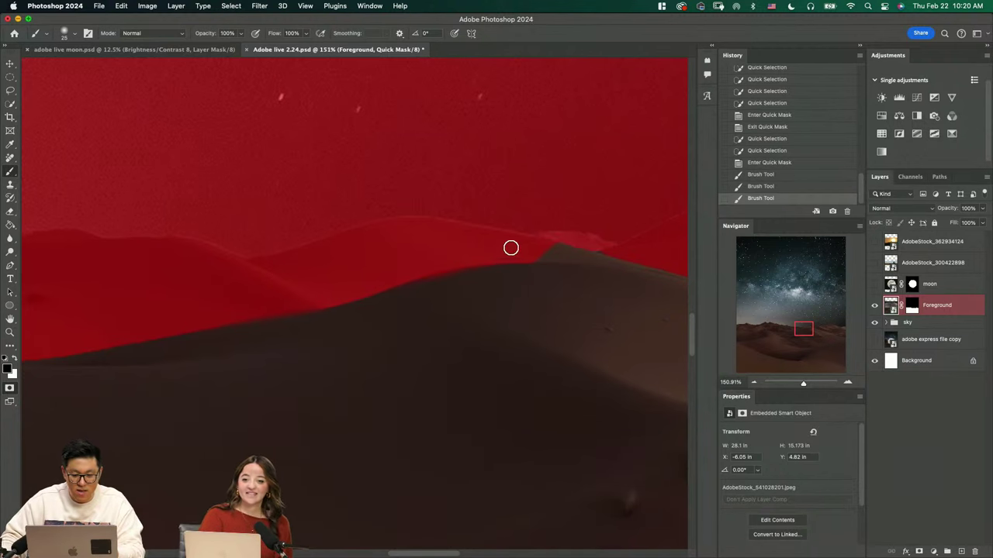
pyautogui.moveTo(424, 290); pyautogui.dragTo(482, 278)
pyautogui.moveTo(444, 322); pyautogui.dragTo(240, 358)
# Try brushing the mask at the dune crest, undo that stroke, and rotate the view of the canvas
pyautogui.press('x')
pyautogui.moveTo(338, 272); pyautogui.dragTo(331, 284)
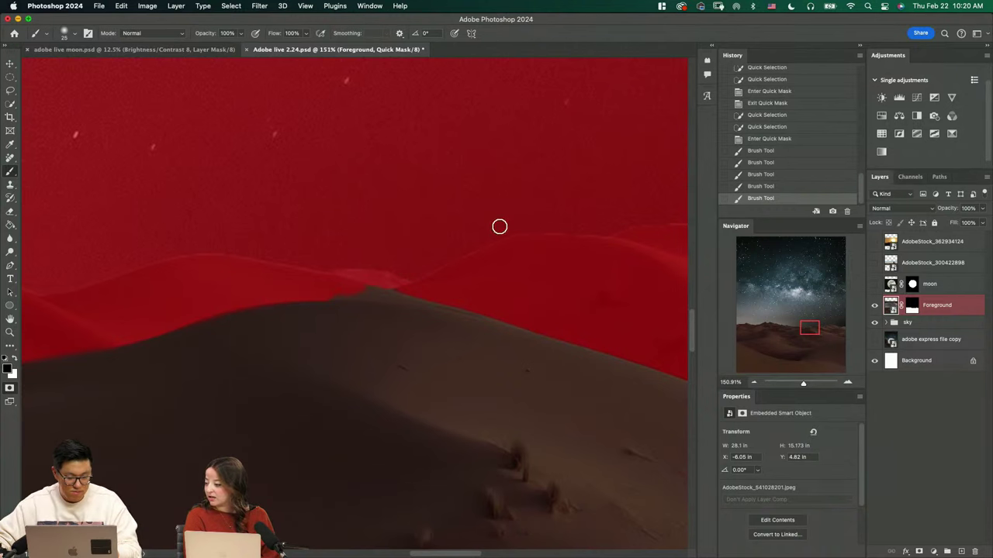
pyautogui.press('r')
pyautogui.moveTo(498, 226)
pyautogui.mouseDown()
pyautogui.moveTo(571, 222)
pyautogui.moveTo(442, 377)
pyautogui.mouseUp()
pyautogui.press('super+z')
pyautogui.press('z')
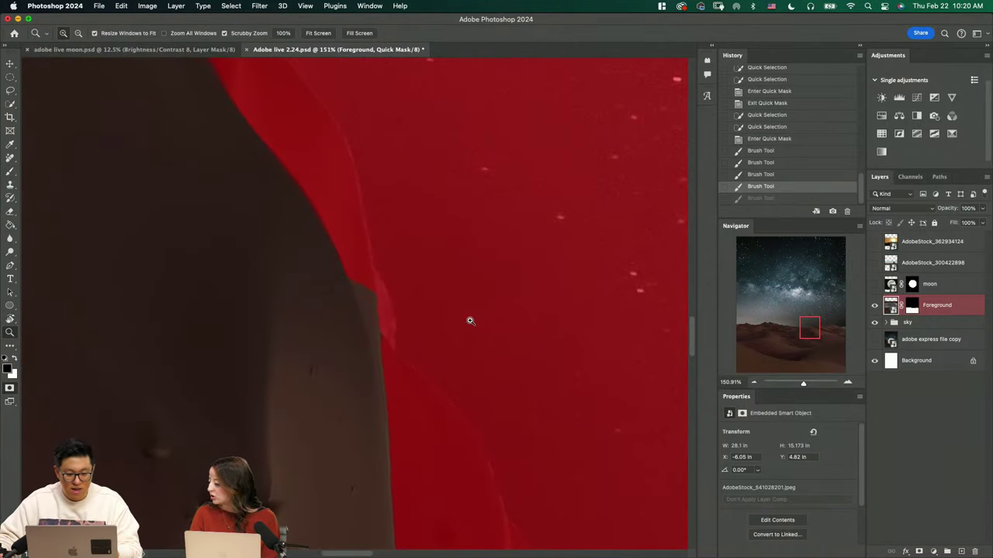
pyautogui.press('super+z')
pyautogui.click(762, 187)
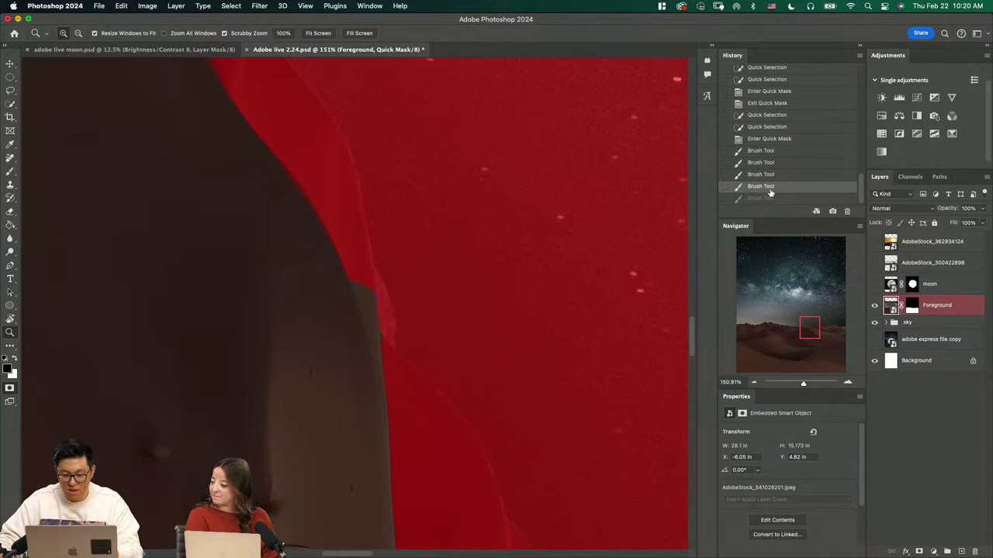
# Check the whole dune selection outline without the Quick Mask overlay, and return to Quick Mask
pyautogui.moveTo(444, 330); pyautogui.dragTo(443, 303)
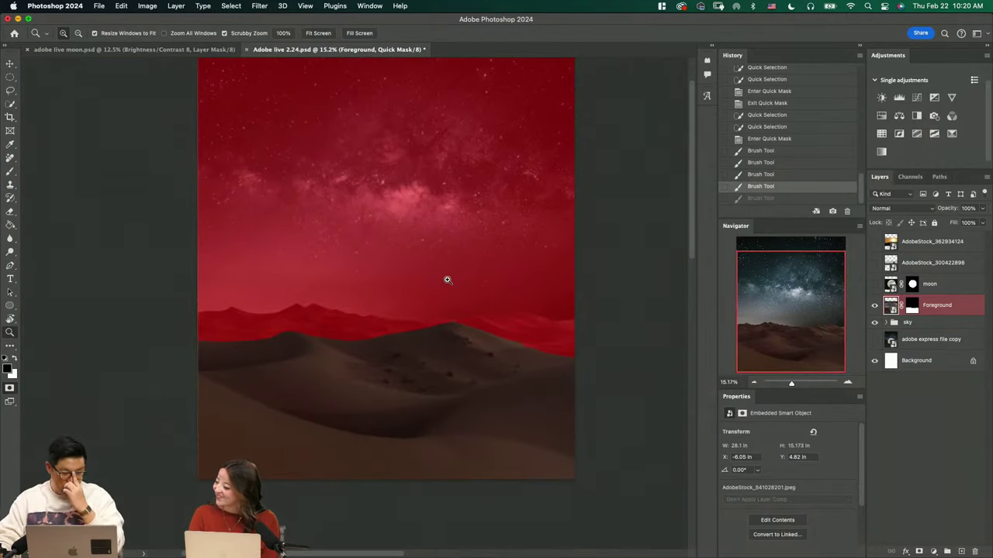
pyautogui.press('q')
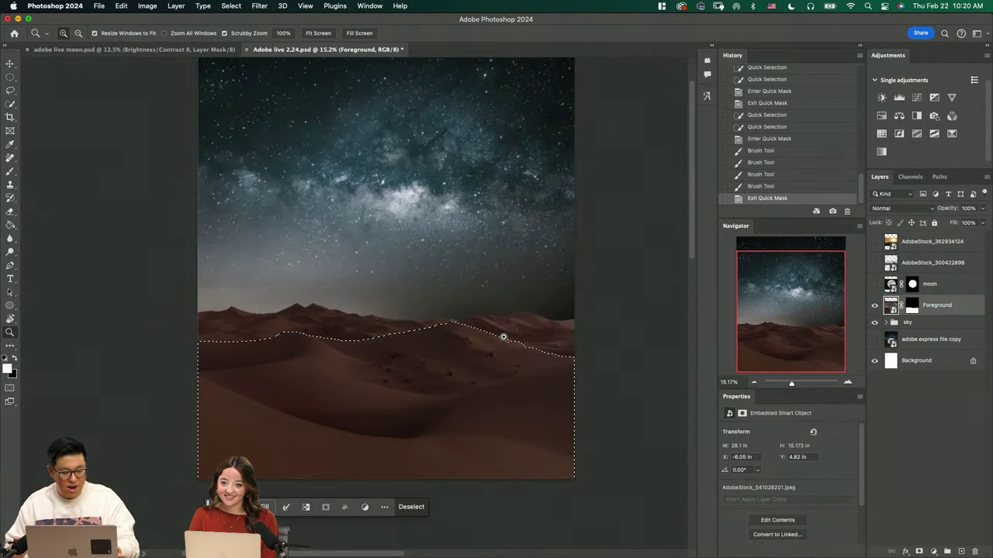
pyautogui.press('q')
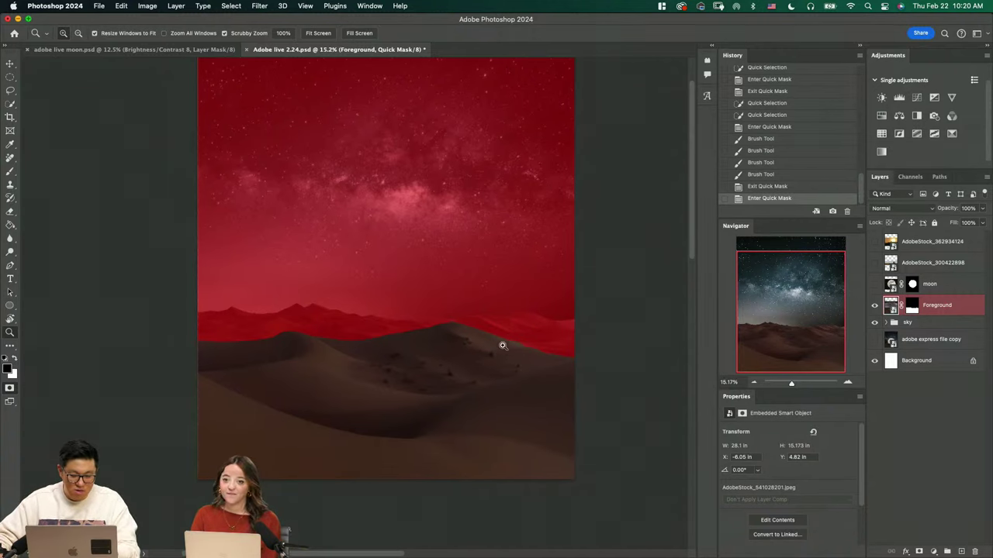
pyautogui.moveTo(501, 346); pyautogui.dragTo(522, 354)
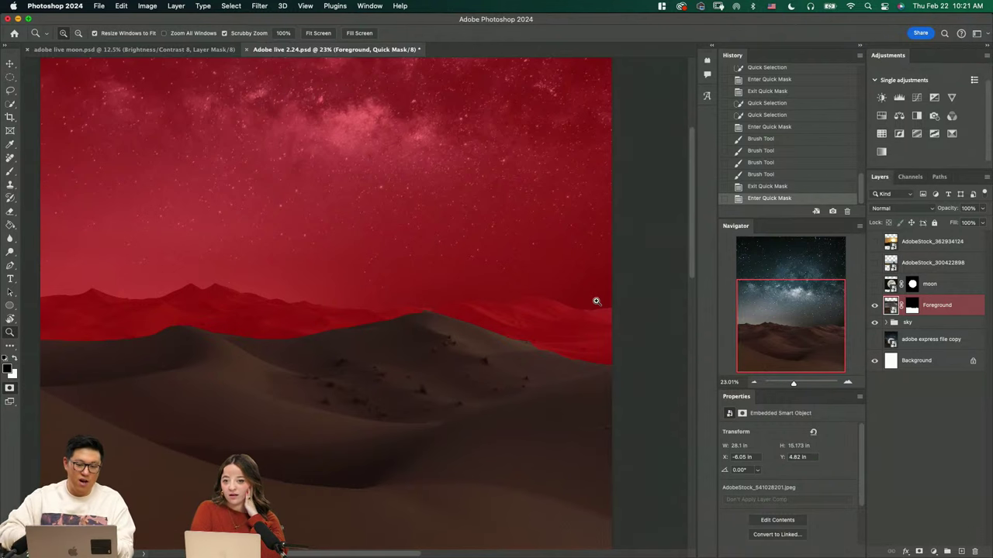
# Try painting mask strokes over the dunes with a 186 px brush at 5% and 90% opacity, and undo them
pyautogui.press('b')
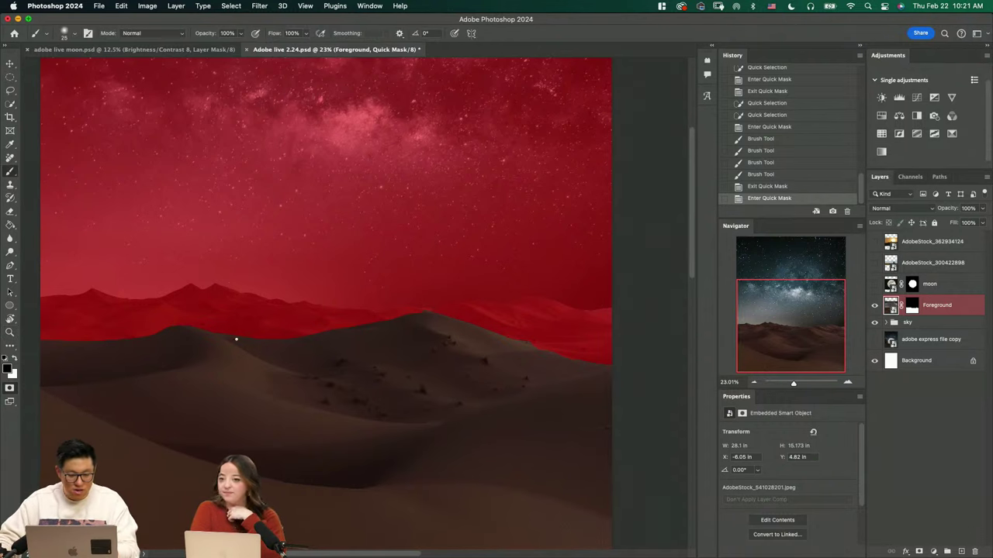
pyautogui.moveTo(304, 372); pyautogui.dragTo(341, 371)
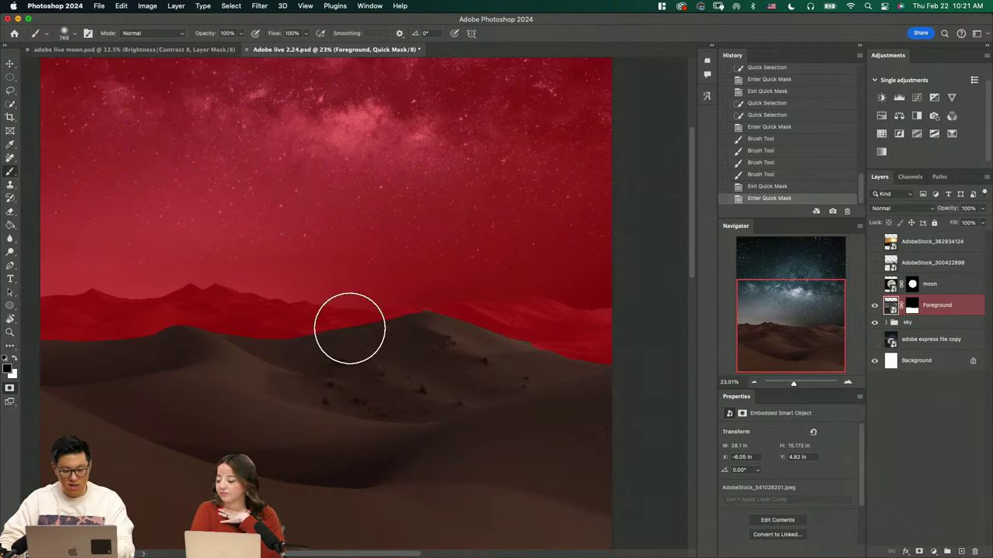
pyautogui.press('0')
pyautogui.press('5')
pyautogui.moveTo(294, 405); pyautogui.dragTo(264, 409)
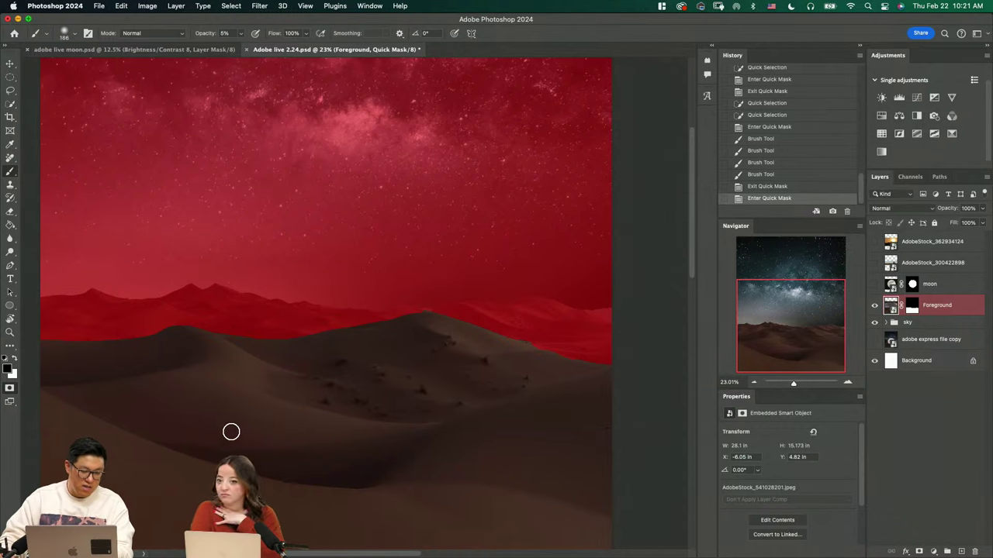
pyautogui.click(231, 432)
pyautogui.press('9')
pyautogui.moveTo(290, 374); pyautogui.dragTo(303, 410)
pyautogui.moveTo(416, 385); pyautogui.dragTo(435, 419)
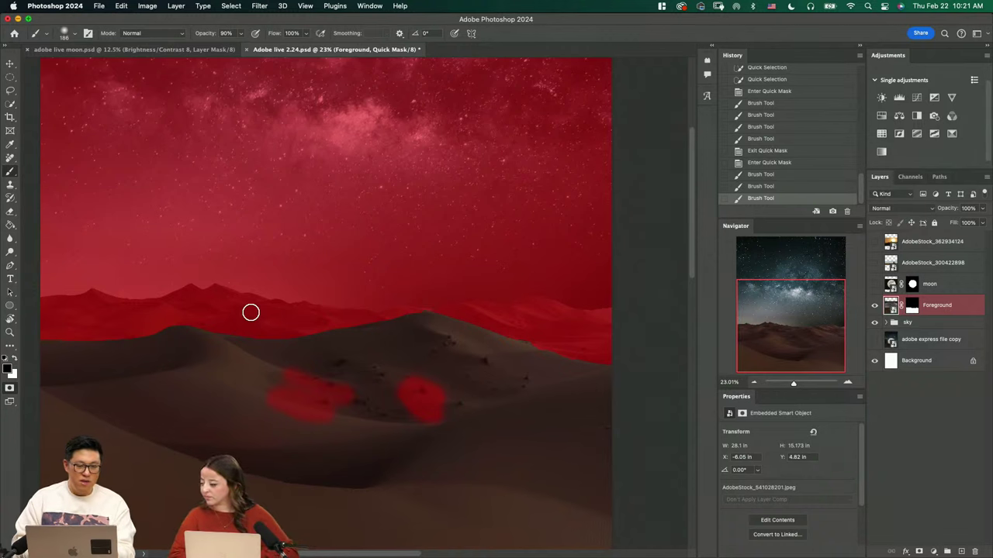
pyautogui.press('super+z')
pyautogui.press('super+z')
pyautogui.press('super+z')
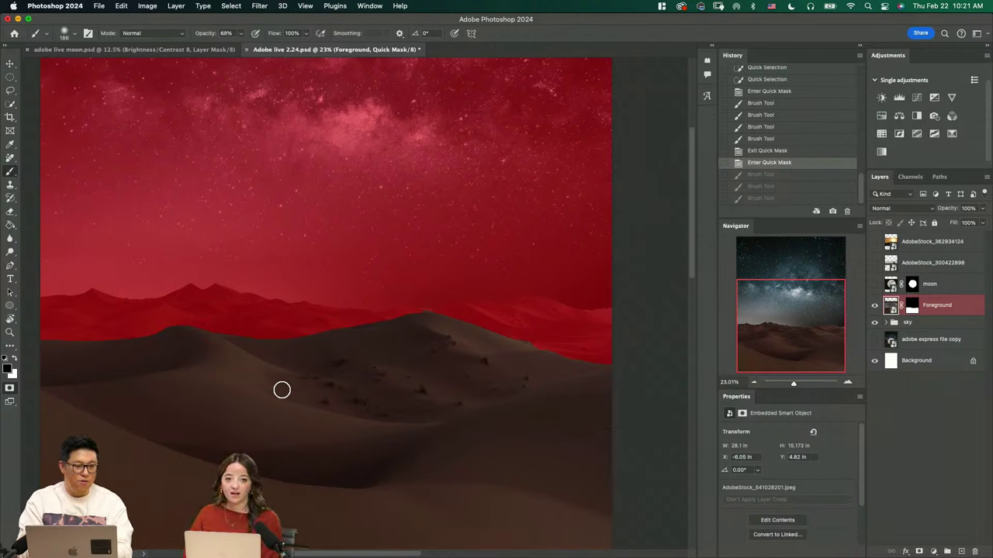
# Try crossing mask strokes over the near dunes at several brush opacities, including 23%, and undo all of them
pyautogui.press('0')
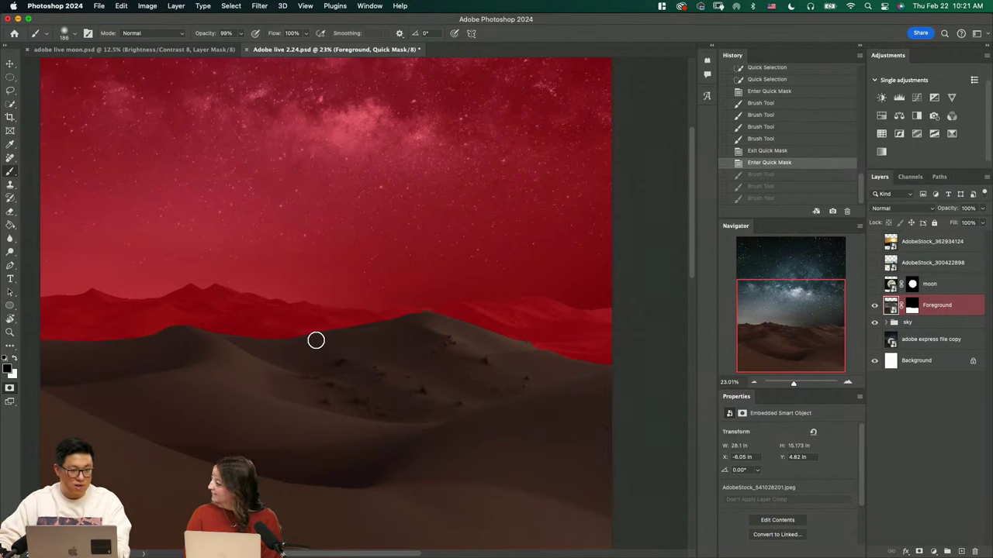
pyautogui.press('6')
pyautogui.moveTo(232, 398); pyautogui.dragTo(343, 412)
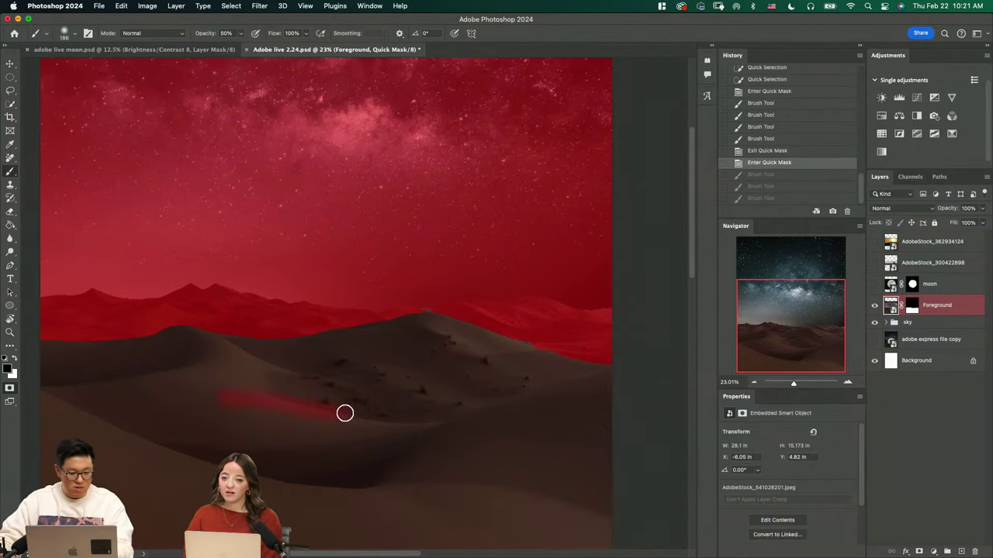
pyautogui.moveTo(374, 350); pyautogui.dragTo(426, 464)
pyautogui.press('8')
pyautogui.moveTo(472, 379); pyautogui.dragTo(295, 442)
pyautogui.press('2')
pyautogui.press('3')
pyautogui.moveTo(193, 383); pyautogui.dragTo(209, 444)
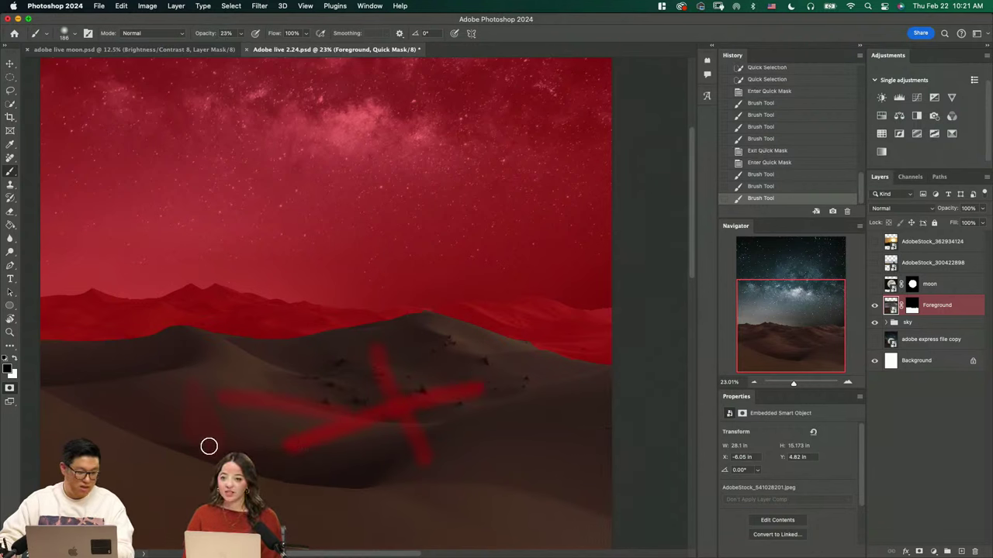
pyautogui.press('super+z')
pyautogui.press('super+z')
pyautogui.press('super+z')
pyautogui.press('super+z')
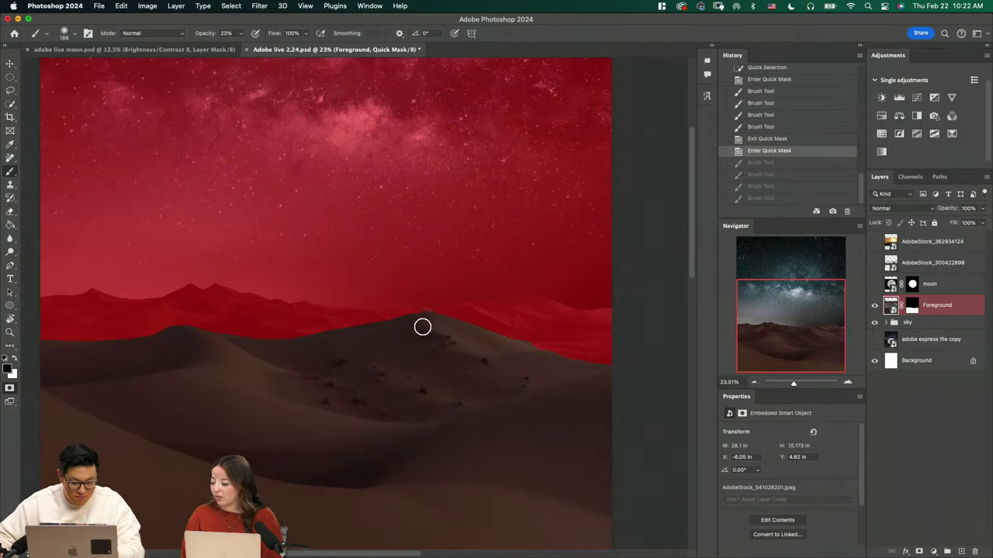
# Start masking the small distant peak behind the near dune's crest with a small black brush at 100% opacity
pyautogui.press('z')
pyautogui.scroll(-3, 457, 361)
pyautogui.hscroll(2, 459, 369)
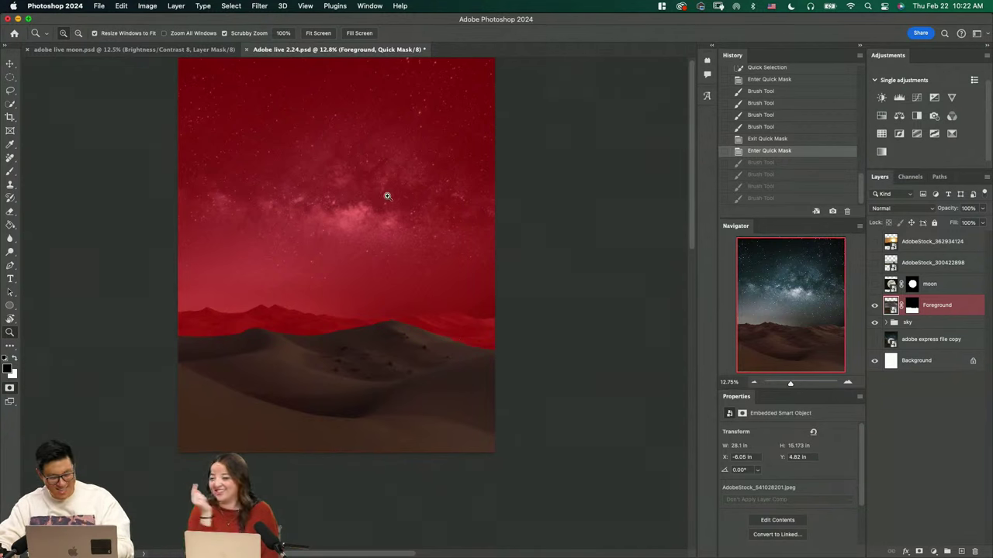
pyautogui.scroll(3, 411, 233)
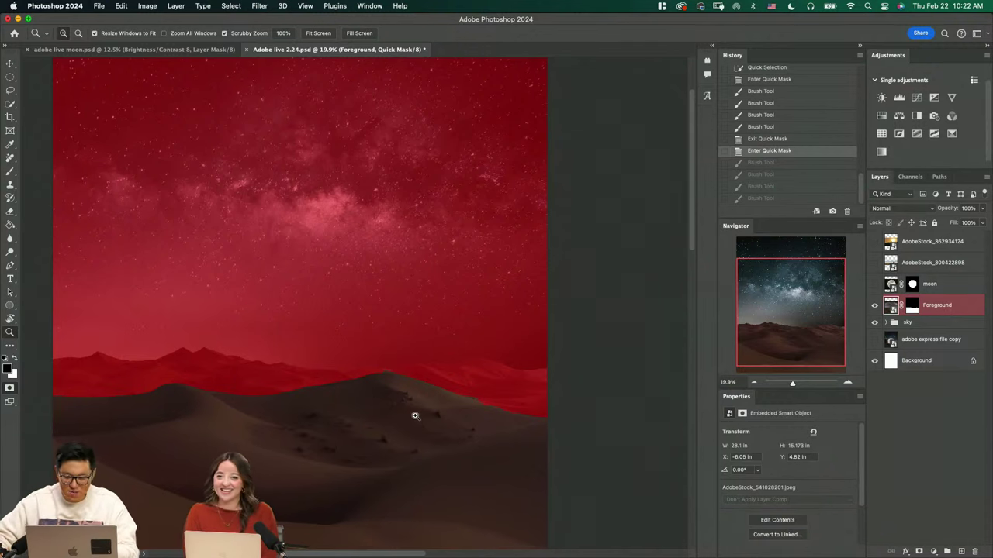
pyautogui.moveTo(427, 419); pyautogui.dragTo(488, 440)
pyautogui.moveTo(301, 220)
pyautogui.mouseDown()
pyautogui.moveTo(331, 259)
pyautogui.moveTo(207, 279)
pyautogui.mouseUp()
pyautogui.scroll(3, 233, 245)
pyautogui.press('b')
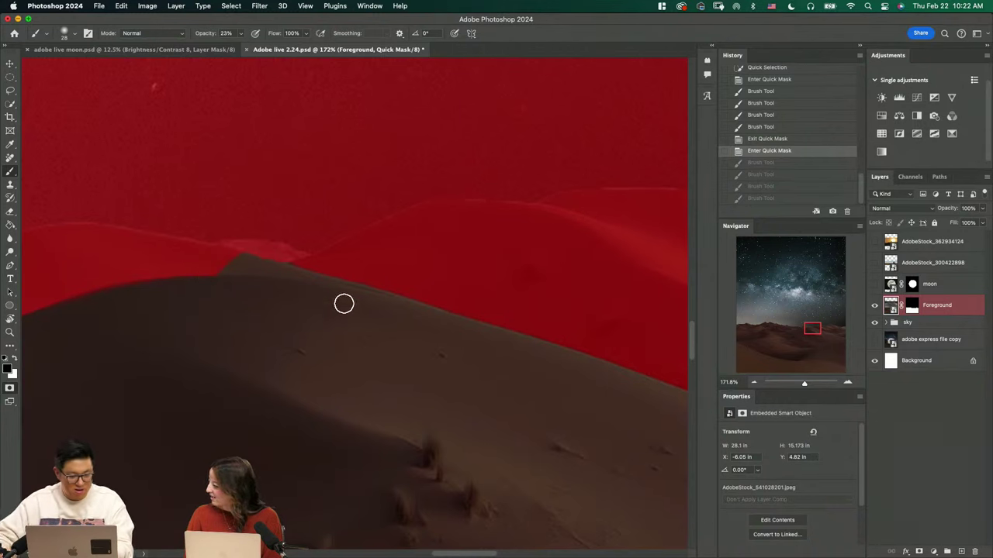
pyautogui.moveTo(361, 279)
pyautogui.mouseDown()
pyautogui.moveTo(380, 288)
pyautogui.moveTo(368, 284)
pyautogui.mouseUp()
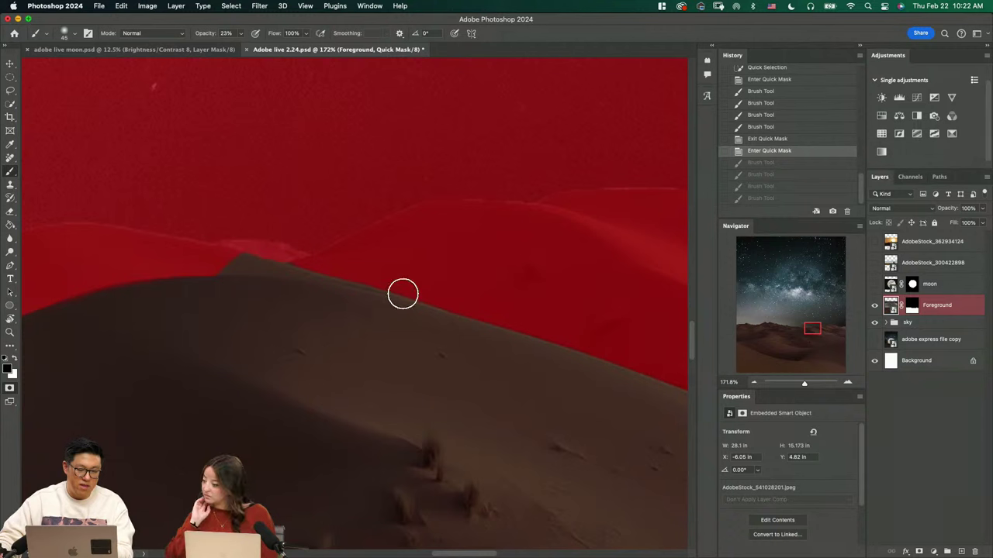
pyautogui.moveTo(346, 303); pyautogui.dragTo(347, 310)
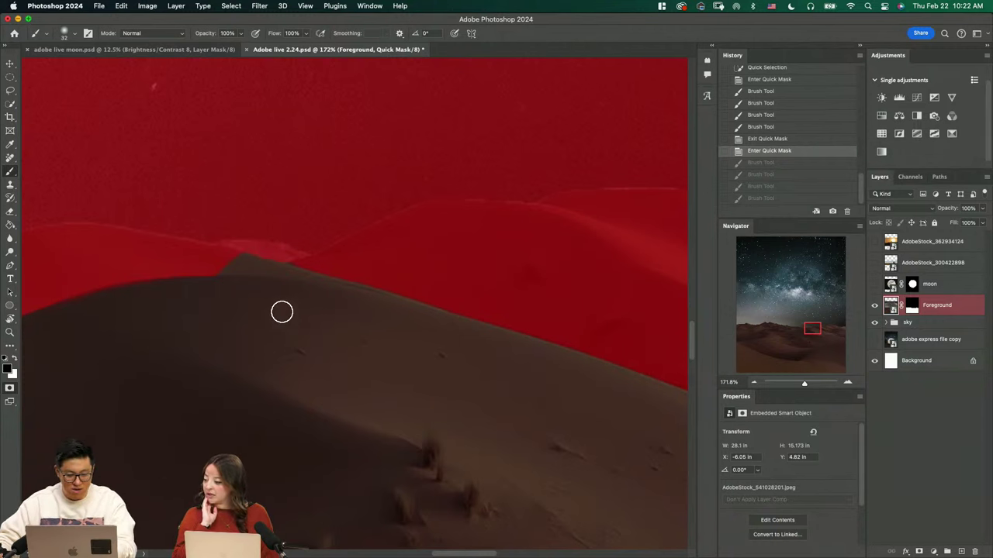
pyautogui.press('z')
pyautogui.moveTo(266, 282); pyautogui.dragTo(299, 303)
pyautogui.press('b')
pyautogui.moveTo(218, 235)
pyautogui.mouseDown()
pyautogui.moveTo(187, 239)
pyautogui.moveTo(190, 254)
pyautogui.mouseUp()
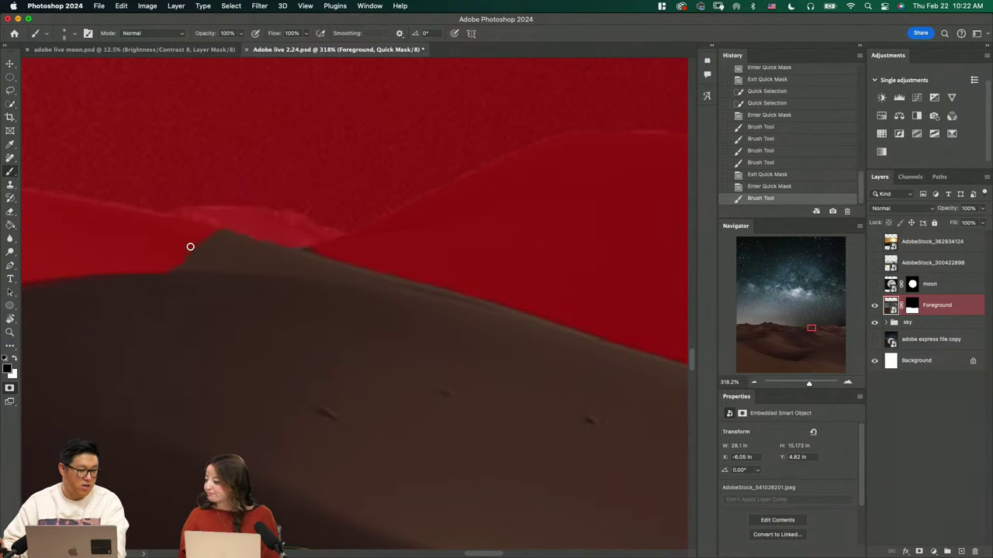
# Mask the left side of the small distant peak in the Quick Mask with a 22 px brush
pyautogui.press(']')
pyautogui.press(']')
pyautogui.press(']')
pyautogui.press(']')
pyautogui.press(']')
pyautogui.press(']')
pyautogui.press(']')
pyautogui.press(']')
pyautogui.press(']')
pyautogui.press(']')
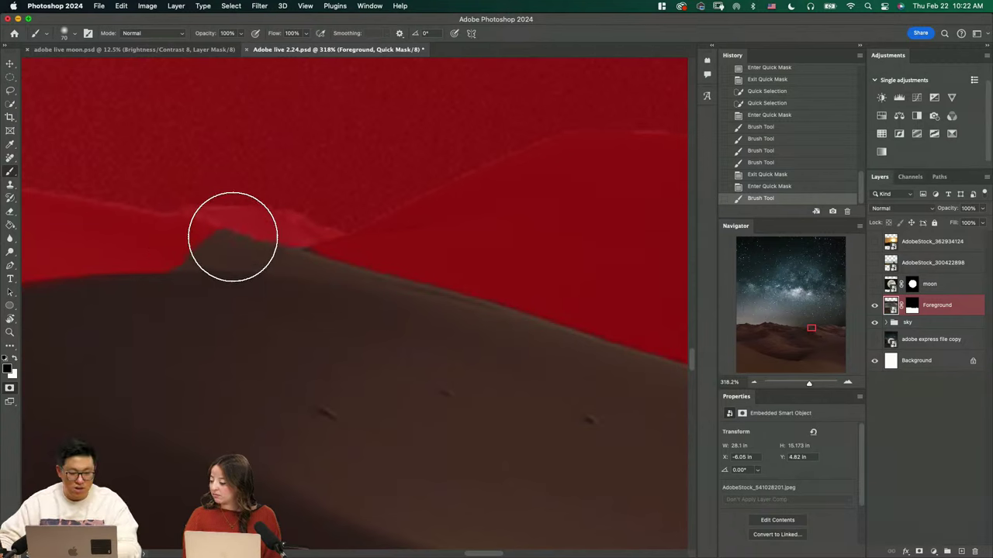
pyautogui.moveTo(172, 253); pyautogui.dragTo(213, 241)
pyautogui.moveTo(322, 266); pyautogui.dragTo(426, 262)
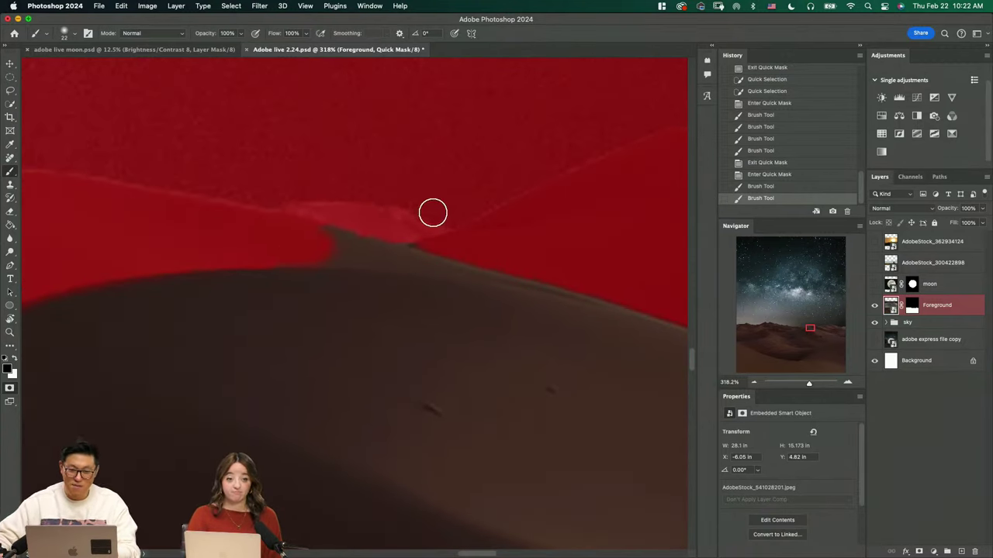
# Mask the remainder of the distant peak along the near dune's curved crest, and rotate the canvas view about a quarter turn
pyautogui.press('z')
pyautogui.press('r')
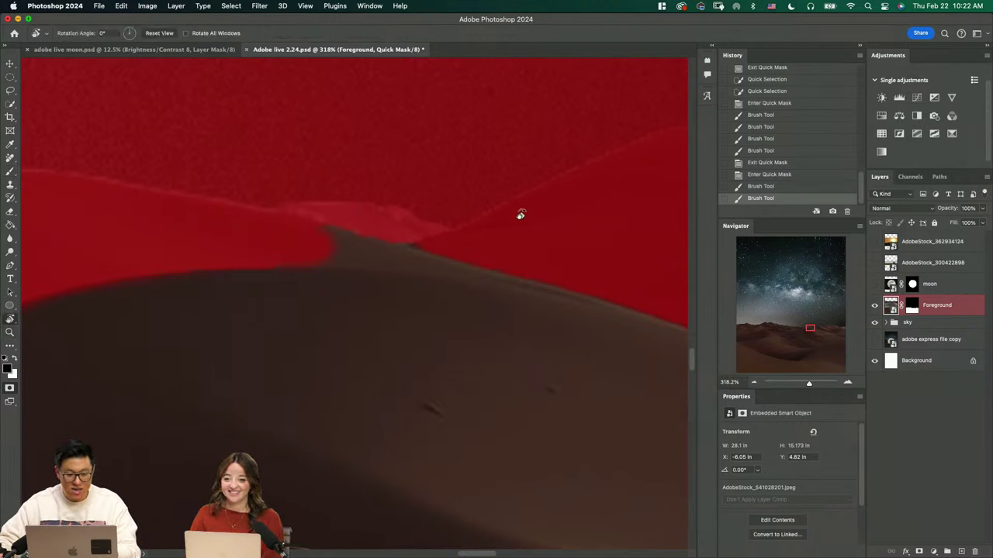
pyautogui.press('v')
pyautogui.press('b')
pyautogui.moveTo(317, 237)
pyautogui.mouseDown()
pyautogui.moveTo(266, 233)
pyautogui.moveTo(552, 244)
pyautogui.moveTo(538, 339)
pyautogui.moveTo(386, 410)
pyautogui.moveTo(412, 412)
pyautogui.moveTo(417, 348)
pyautogui.mouseUp()
pyautogui.press('r')
pyautogui.press('b')
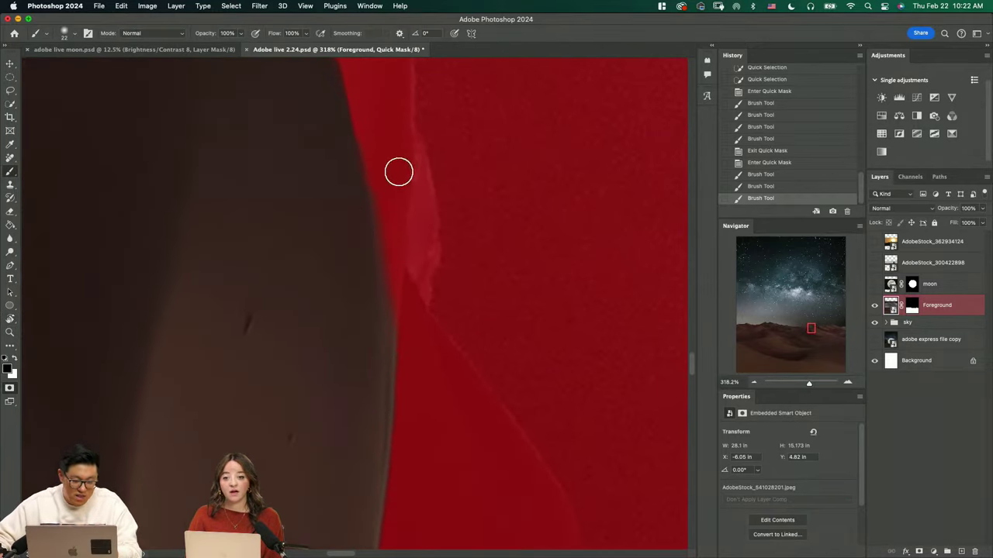
# Clean up the mask edge along the near dune's crest with short strokes of a 28 px brush
pyautogui.click(380, 231)
pyautogui.moveTo(394, 199); pyautogui.dragTo(409, 199)
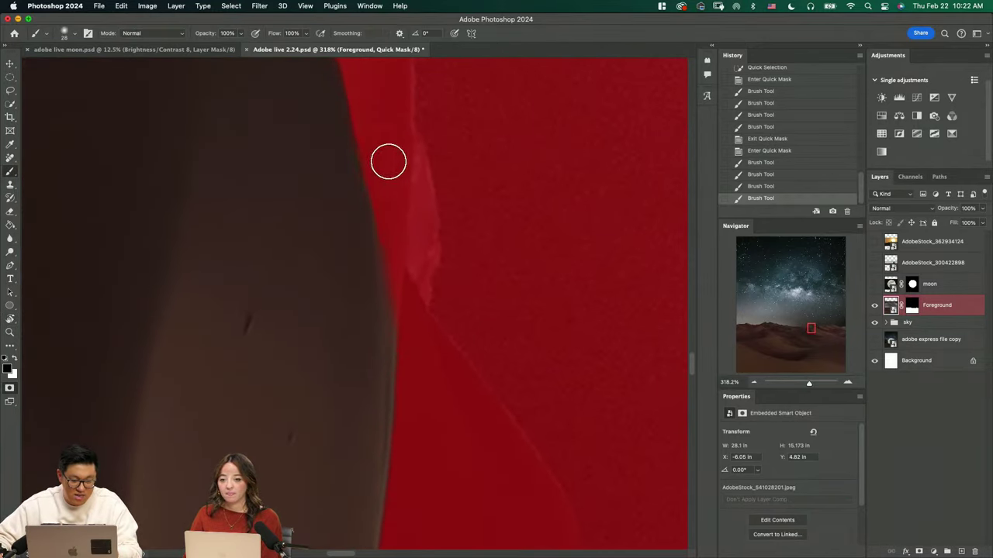
pyautogui.moveTo(388, 161)
pyautogui.mouseDown()
pyautogui.moveTo(400, 362)
pyautogui.moveTo(420, 278)
pyautogui.mouseUp()
pyautogui.moveTo(435, 392); pyautogui.dragTo(427, 258)
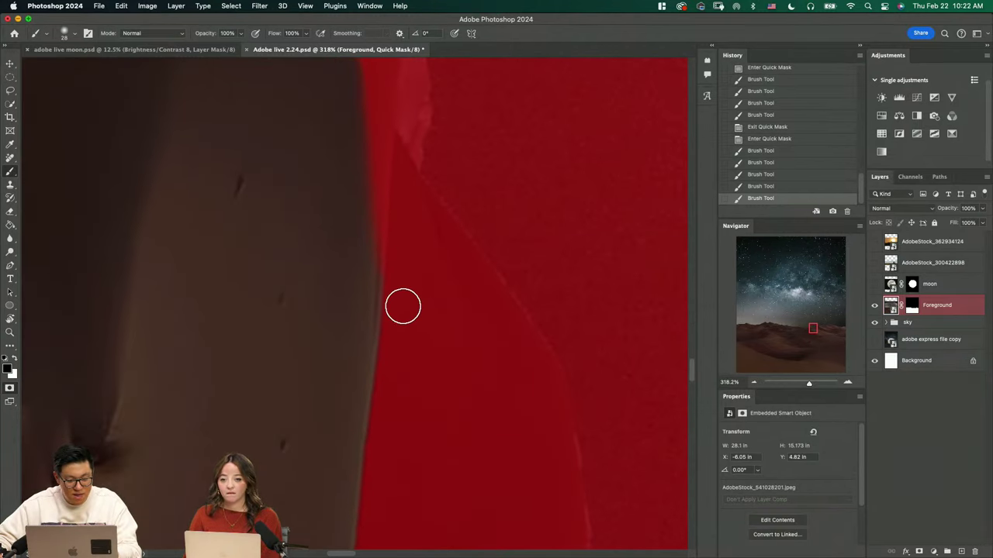
pyautogui.moveTo(403, 305); pyautogui.dragTo(408, 340)
# Mask out the patch of distant sand and shrubs beyond the dune's right slope with a smaller brush
pyautogui.press('z')
pyautogui.moveTo(450, 301); pyautogui.dragTo(412, 344)
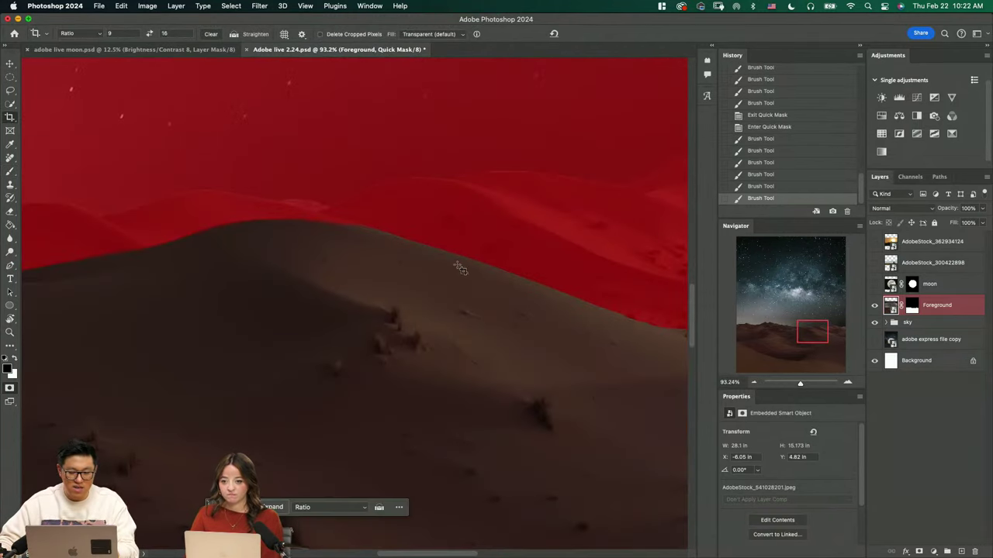
pyautogui.moveTo(436, 245)
pyautogui.mouseDown()
pyautogui.moveTo(492, 295)
pyautogui.moveTo(448, 304)
pyautogui.mouseUp()
pyautogui.moveTo(499, 327)
pyautogui.mouseDown()
pyautogui.moveTo(428, 328)
pyautogui.moveTo(148, 273)
pyautogui.mouseUp()
pyautogui.press('b')
pyautogui.press('z')
pyautogui.moveTo(406, 304)
pyautogui.mouseDown()
pyautogui.moveTo(434, 337)
pyautogui.moveTo(465, 348)
pyautogui.mouseUp()
pyautogui.press('b')
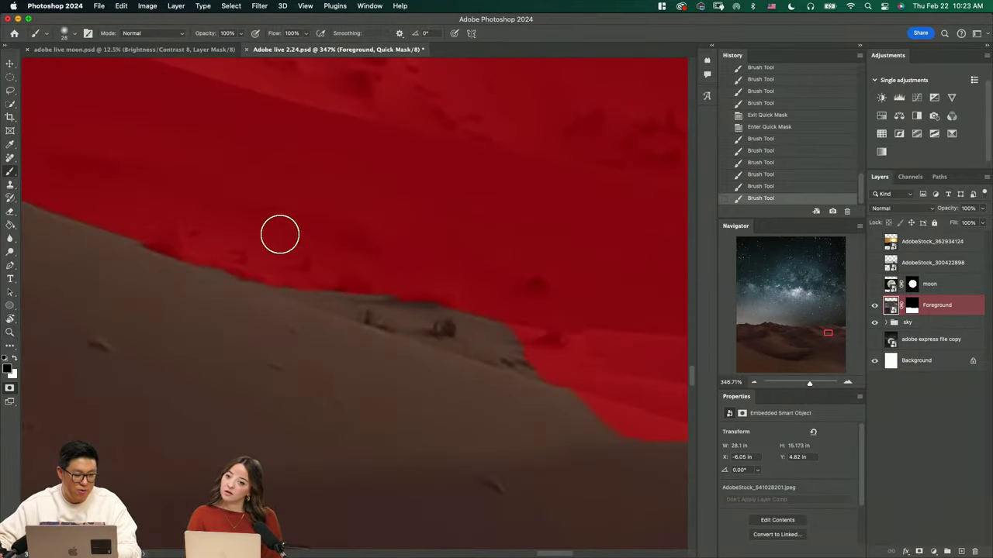
pyautogui.moveTo(273, 231)
pyautogui.keyDown('ctrl'); pyautogui.keyDown('alt'); pyautogui.mouseDown()
pyautogui.moveTo(249, 238)
pyautogui.moveTo(254, 269)
pyautogui.moveTo(288, 256)
pyautogui.moveTo(279, 257)
pyautogui.mouseUp(); pyautogui.keyUp('alt'); pyautogui.keyUp('ctrl')
pyautogui.moveTo(352, 285)
pyautogui.mouseDown()
pyautogui.moveTo(312, 284)
pyautogui.moveTo(556, 363)
pyautogui.moveTo(409, 313)
pyautogui.moveTo(350, 278)
pyautogui.moveTo(480, 329)
pyautogui.mouseUp()
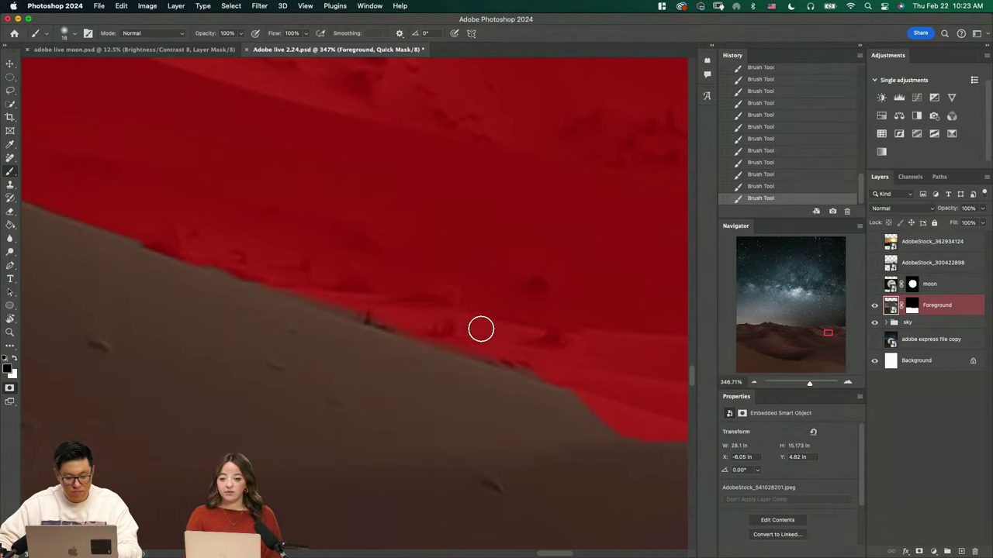
# Paint white along the near dune's lower right edge to refine the selection, and exit Quick Mask
pyautogui.press('z')
pyautogui.moveTo(554, 350); pyautogui.dragTo(505, 376)
pyautogui.press('space')
pyautogui.moveTo(530, 383)
pyautogui.mouseDown()
pyautogui.moveTo(363, 303)
pyautogui.moveTo(471, 317)
pyautogui.mouseUp()
pyautogui.press('x')
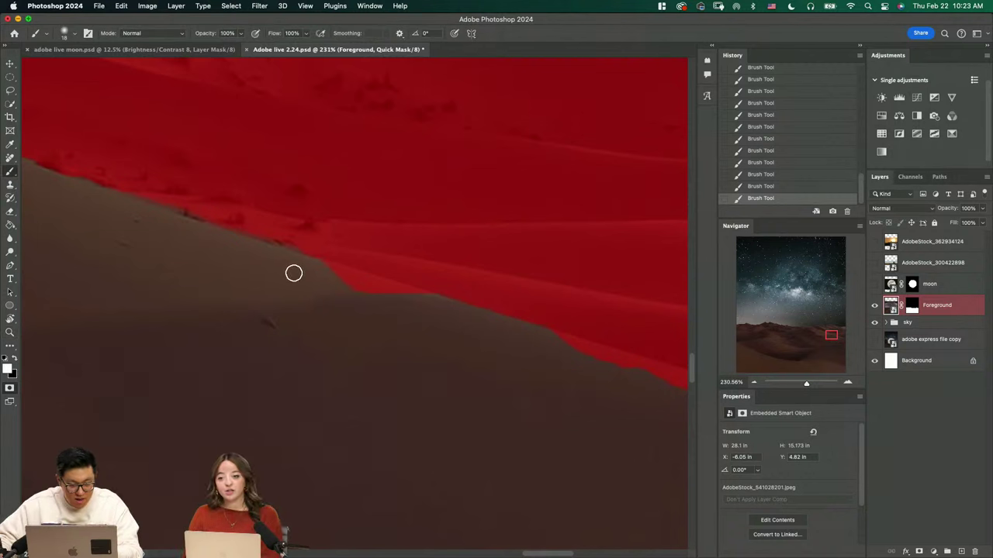
pyautogui.moveTo(413, 297)
pyautogui.mouseDown()
pyautogui.moveTo(440, 312)
pyautogui.moveTo(353, 286)
pyautogui.moveTo(383, 301)
pyautogui.mouseUp()
pyautogui.press('space')
pyautogui.moveTo(507, 361)
pyautogui.mouseDown()
pyautogui.moveTo(302, 319)
pyautogui.moveTo(350, 293)
pyautogui.moveTo(525, 349)
pyautogui.moveTo(454, 354)
pyautogui.mouseUp()
pyautogui.moveTo(520, 377); pyautogui.dragTo(375, 367)
pyautogui.press('q')
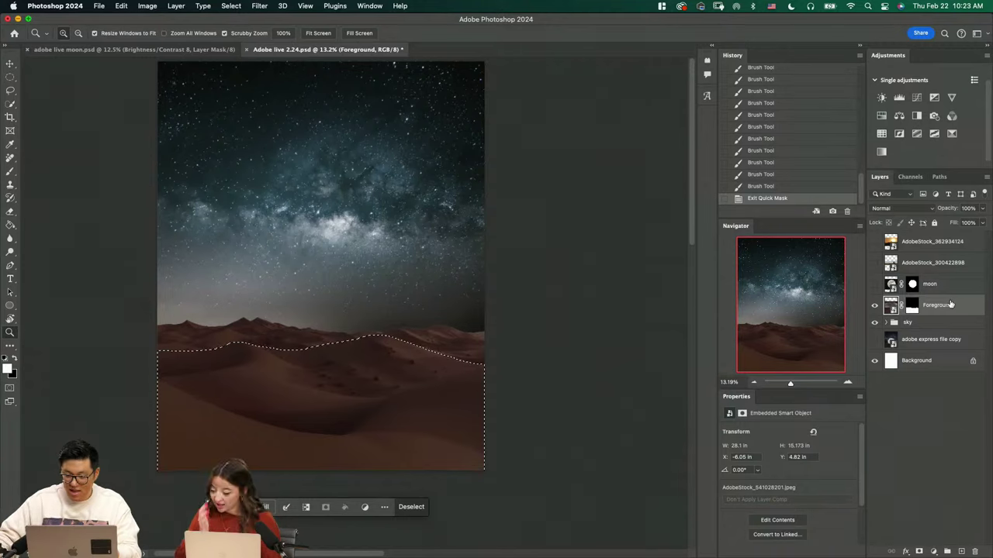
# Duplicate the Foreground layer, invert the dune selection through Quick Mask, and target the copy's layer mask
pyautogui.moveTo(956, 305); pyautogui.dragTo(960, 551)
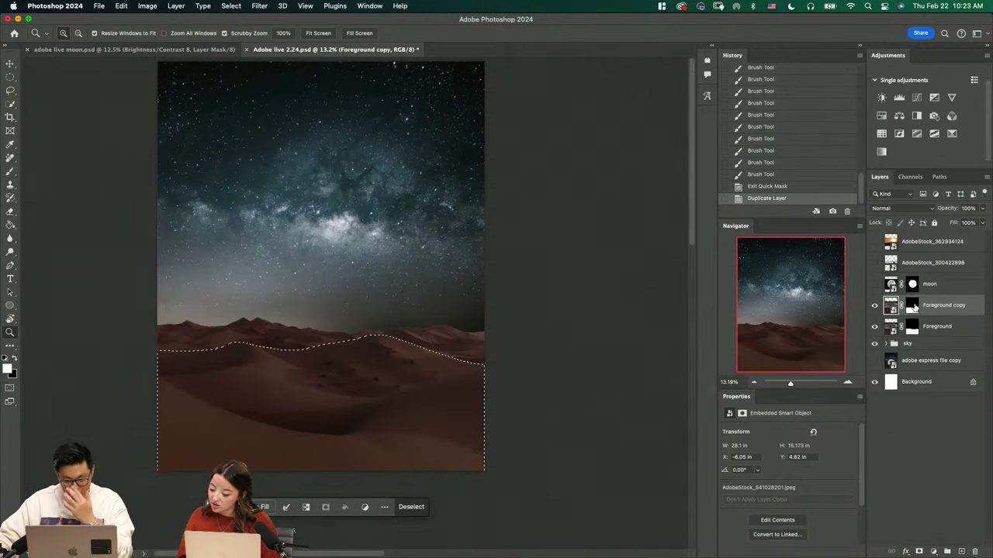
pyautogui.press('q')
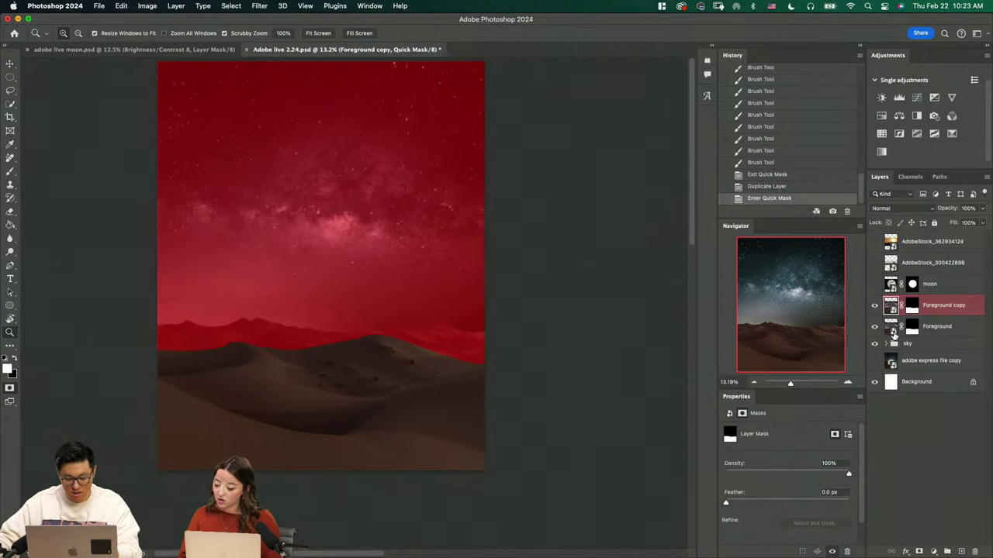
pyautogui.press('super+i')
pyautogui.press('q')
pyautogui.click(911, 310)
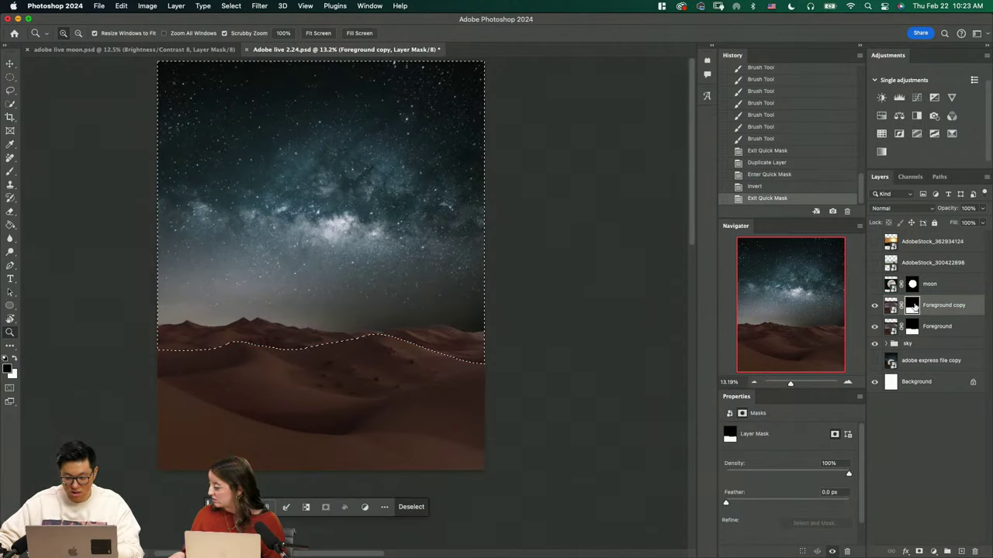
# Paint black over the distant dunes on the Foreground copy's mask with a 4413 px brush, and deselect
pyautogui.press('b')
pyautogui.moveTo(238, 316)
pyautogui.mouseDown()
pyautogui.moveTo(393, 316)
pyautogui.moveTo(349, 317)
pyautogui.mouseUp()
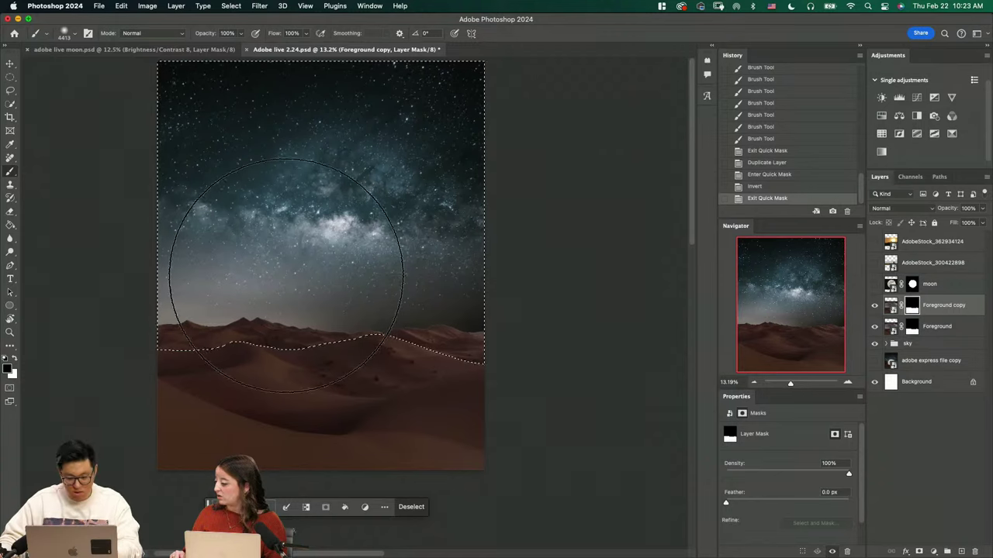
pyautogui.moveTo(385, 278)
pyautogui.mouseDown()
pyautogui.moveTo(390, 309)
pyautogui.moveTo(342, 303)
pyautogui.moveTo(447, 313)
pyautogui.moveTo(200, 330)
pyautogui.moveTo(435, 328)
pyautogui.moveTo(472, 338)
pyautogui.mouseUp()
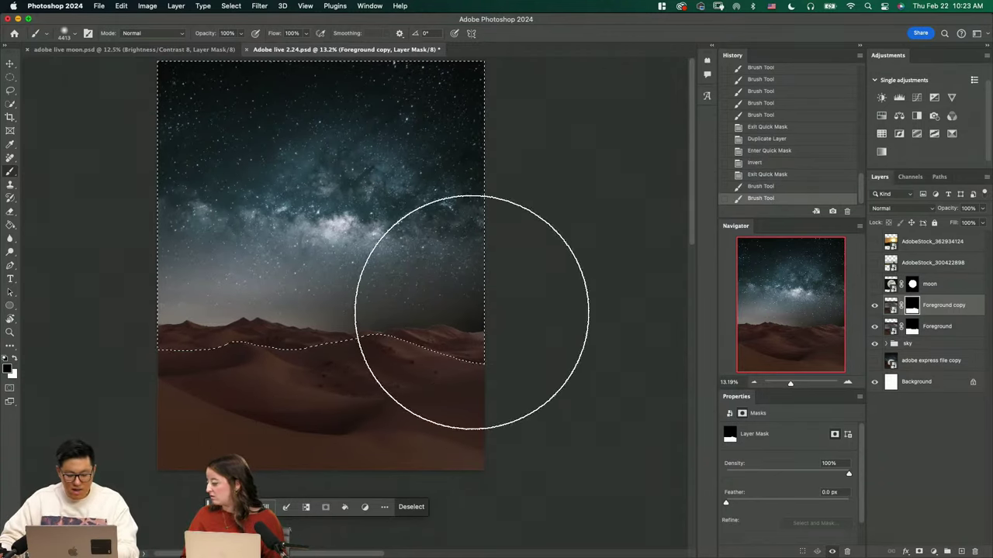
pyautogui.press('m')
pyautogui.press('super+d')
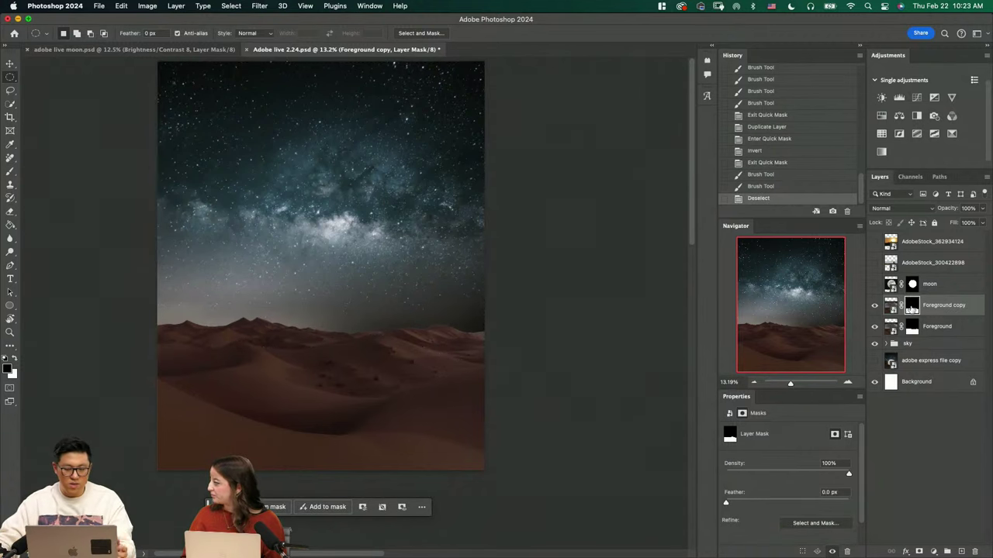
# Try moving the Foreground copy's near dunes upward over the distant dunes, and undo the move
pyautogui.press('v')
pyautogui.moveTo(286, 377); pyautogui.dragTo(317, 377)
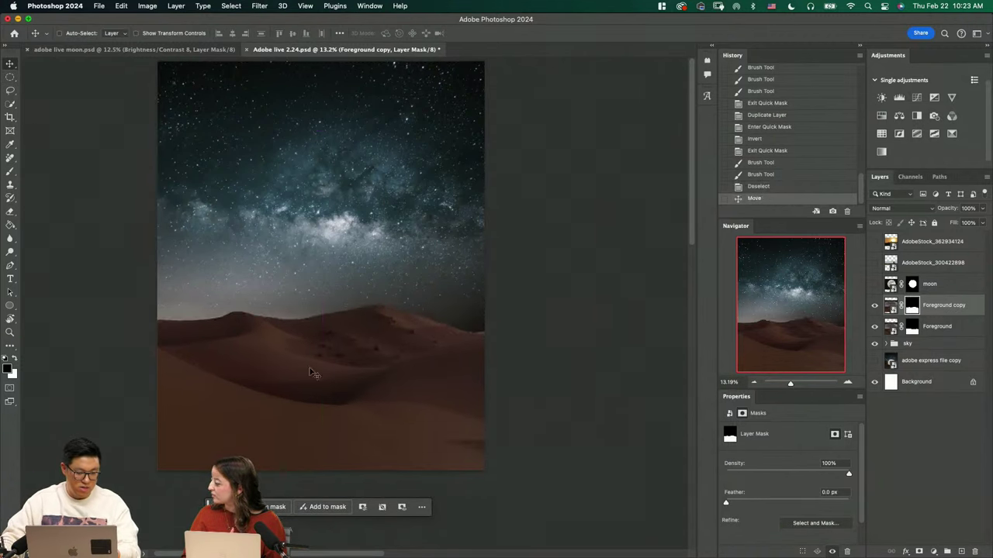
pyautogui.press('super+z')
# Switch to Chrome and examine the camel sunset image's Adobe Stock page and the list of Adobe web apps
pyautogui.press('super+Tab')
pyautogui.press('super+Tab')
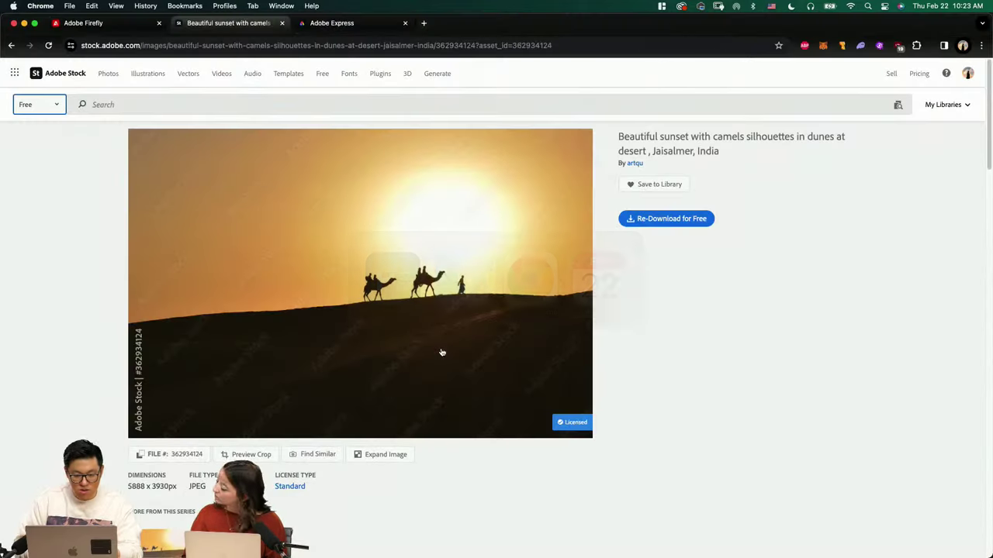
pyautogui.scroll(-3, 771, 311)
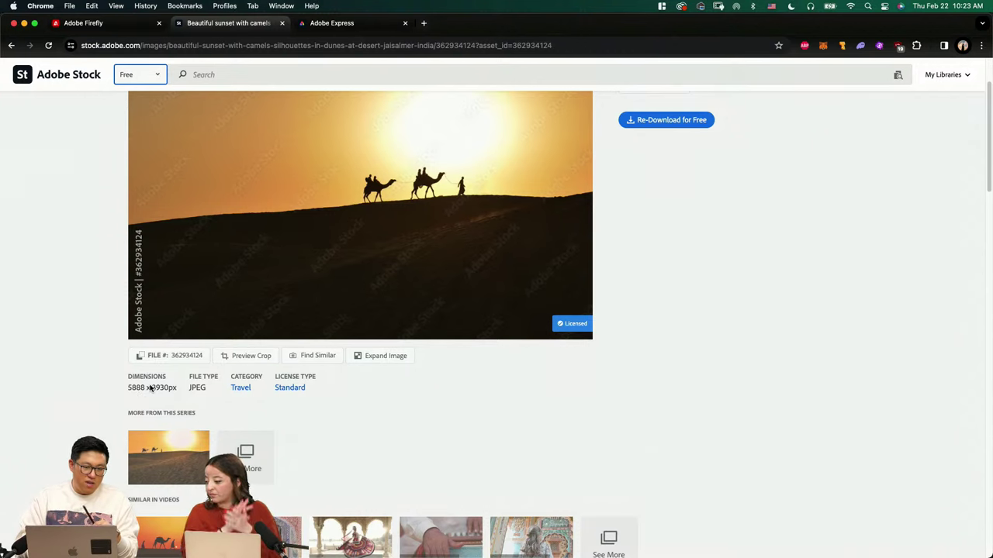
pyautogui.scroll(3, 95, 315)
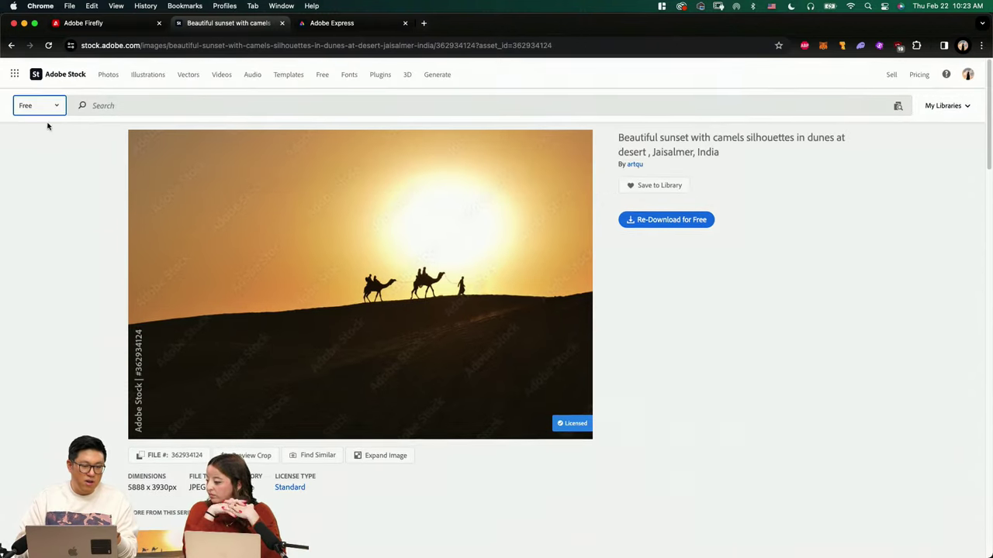
pyautogui.click(11, 80)
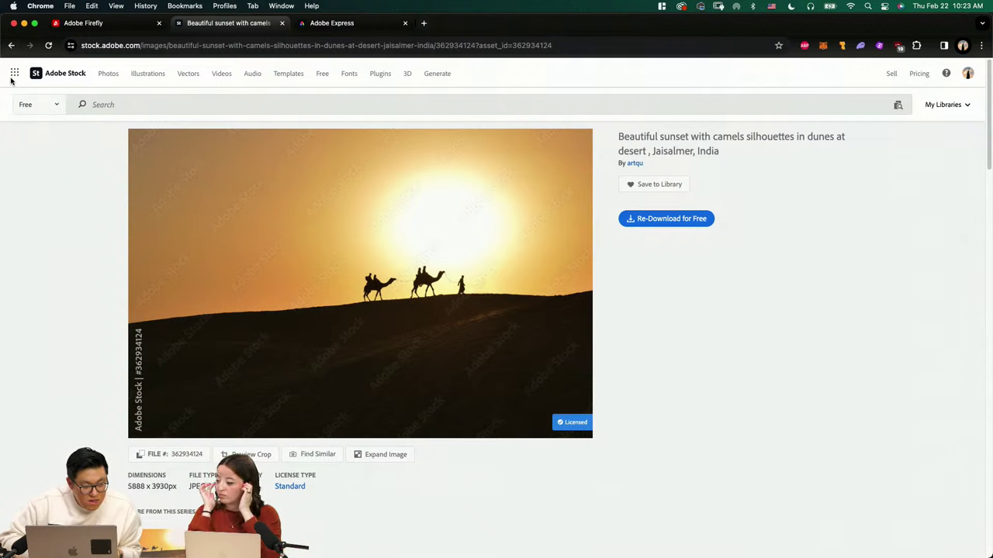
pyautogui.click(16, 75)
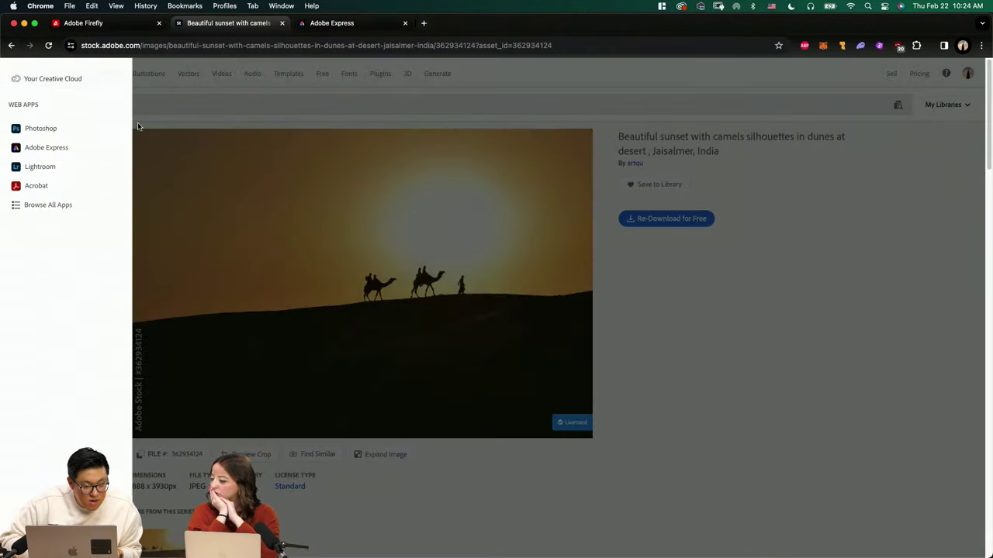
pyautogui.click(155, 134)
# Open the Adobe Stock home page and search the Free collection for "desert"
pyautogui.click(69, 74)
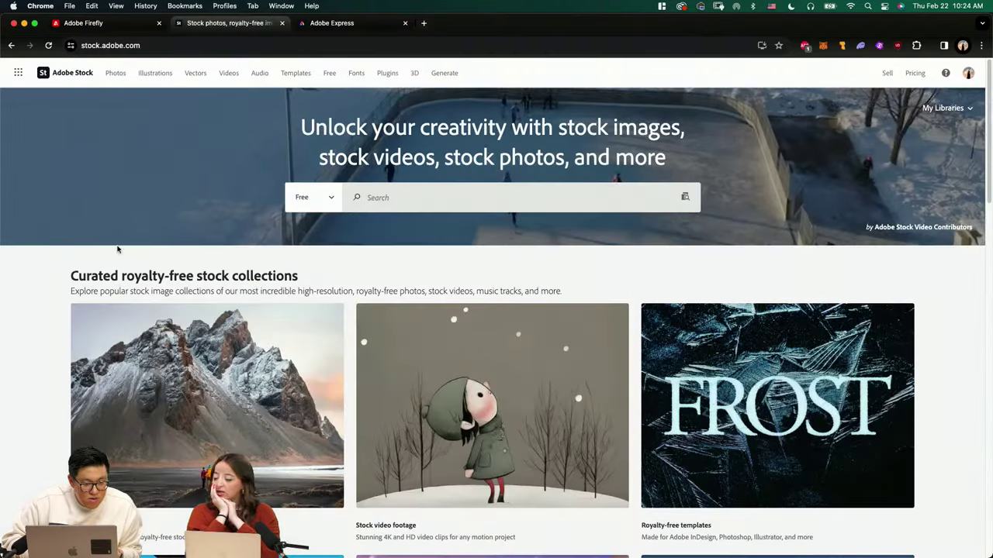
pyautogui.click(391, 199)
pyautogui.write('desert')
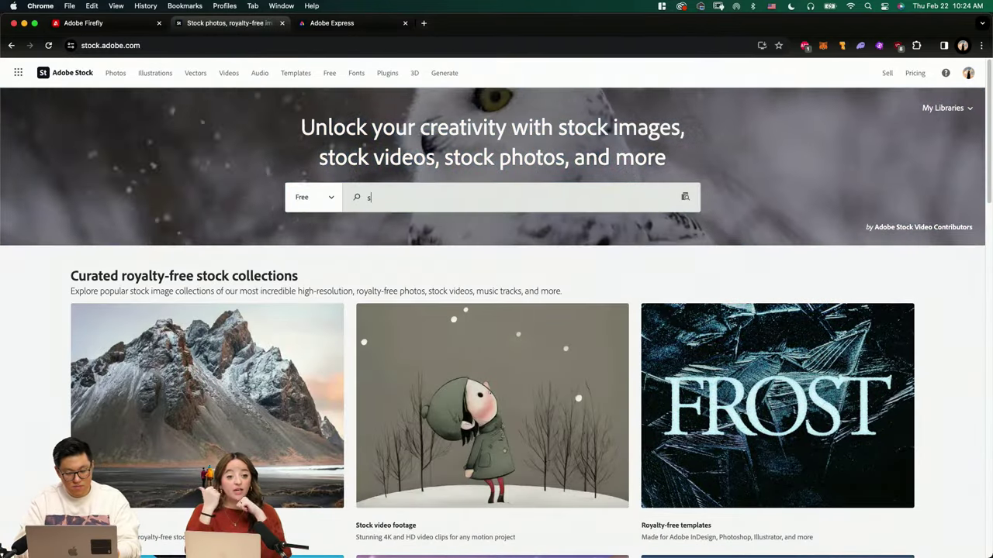
pyautogui.press('Return')
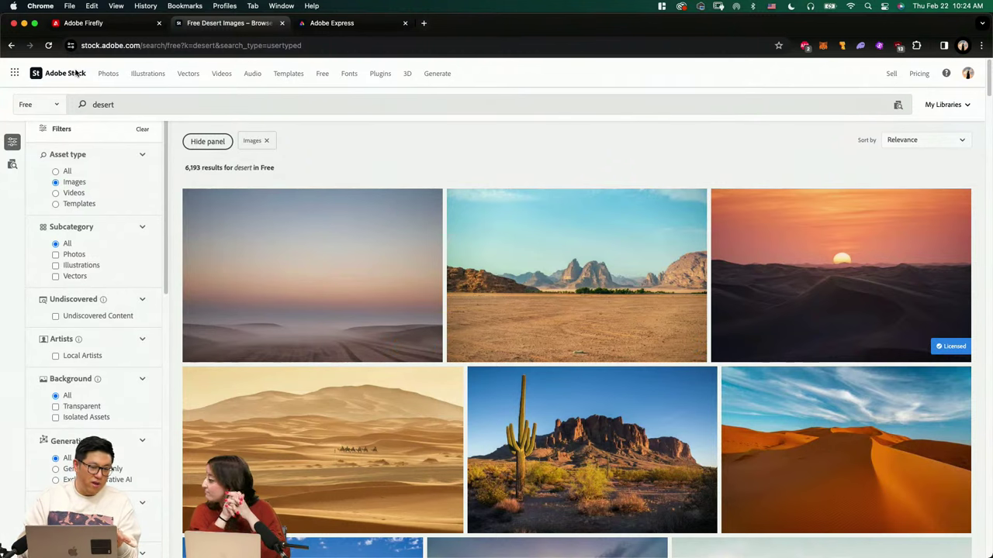
# Check the collection choices for the Adobe Stock search and browse the free desert images
pyautogui.click(35, 111)
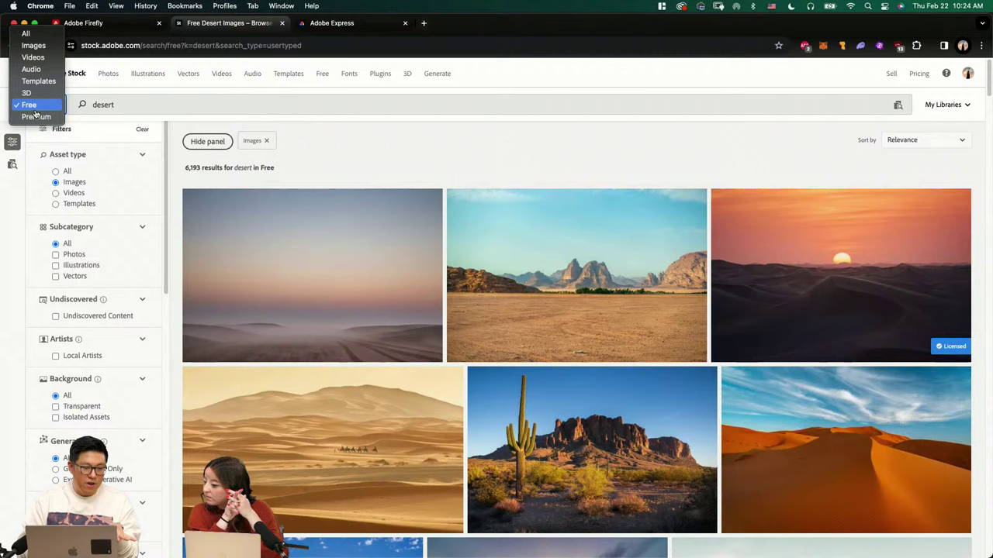
pyautogui.click(151, 108)
pyautogui.scroll(-10, 518, 286)
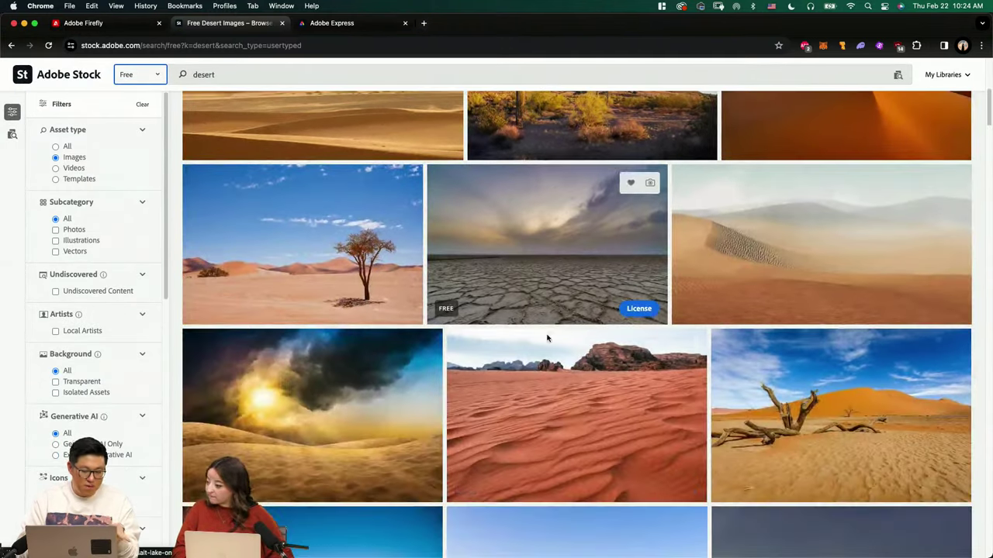
pyautogui.scroll(-3, 548, 337)
pyautogui.scroll(15, 549, 334)
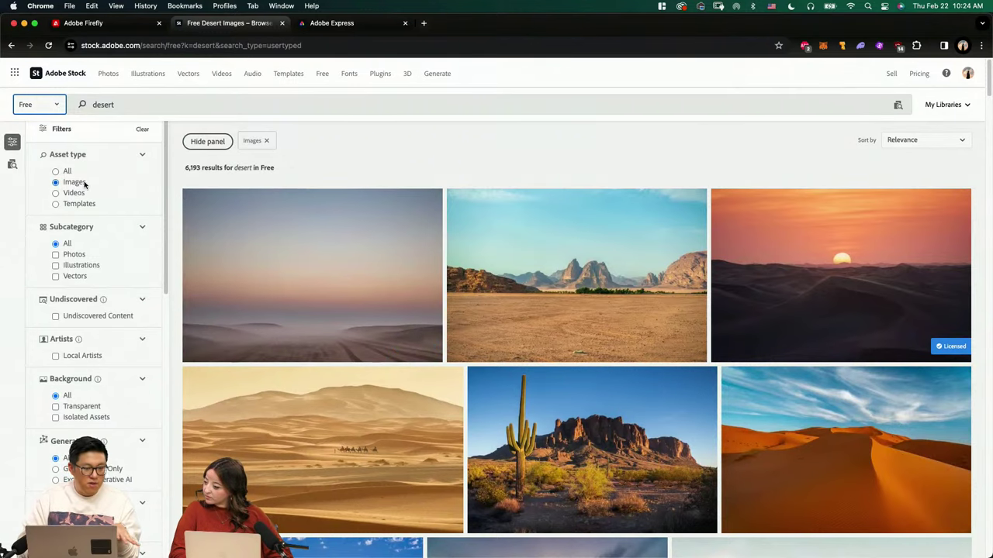
# Filter the free desert results to the Photos subcategory and exclude generative AI images
pyautogui.scroll(-2, 81, 198)
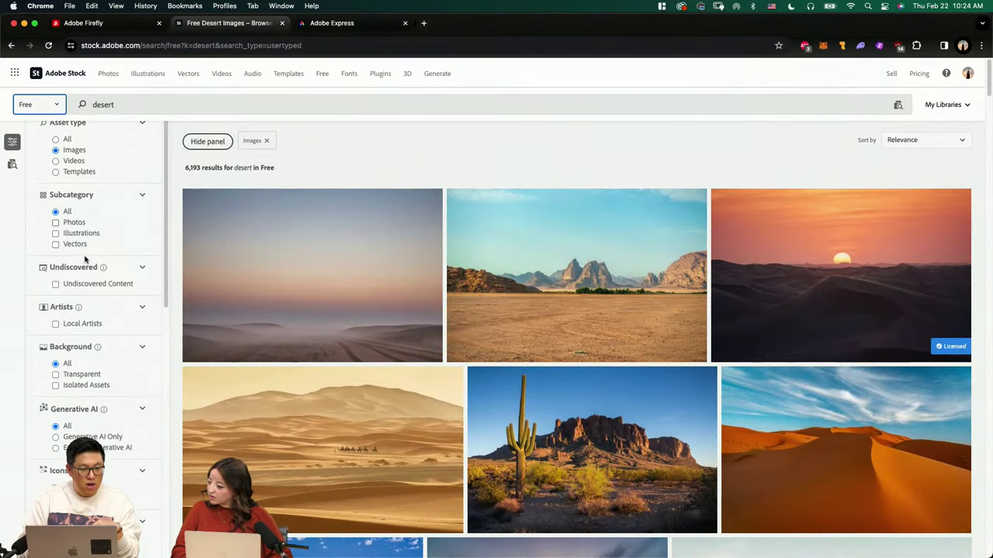
pyautogui.click(74, 223)
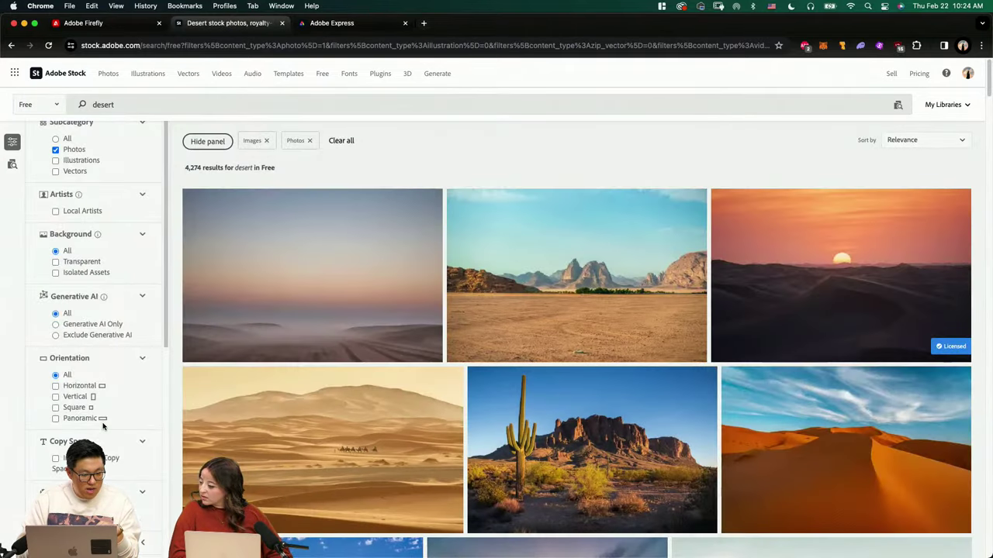
pyautogui.scroll(-3, 121, 373)
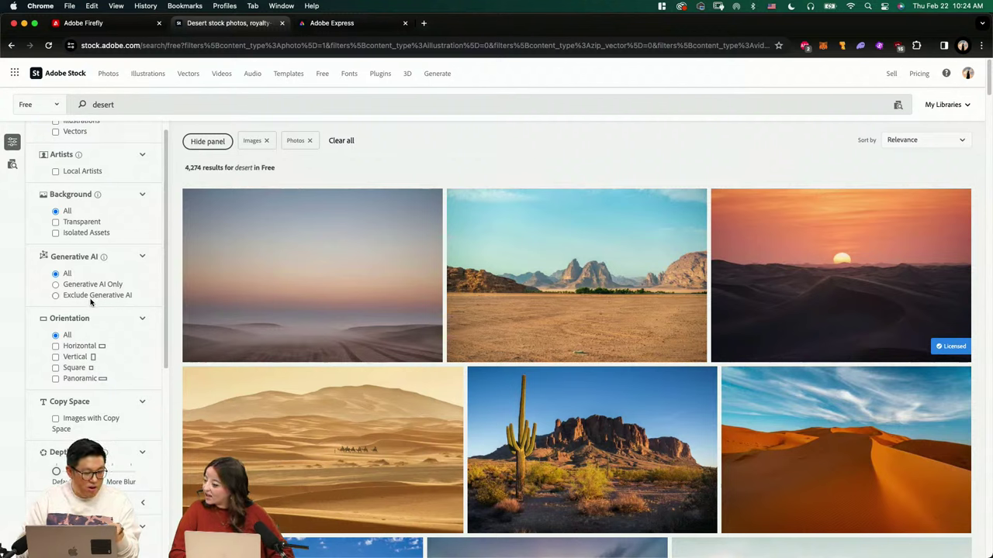
pyautogui.click(90, 298)
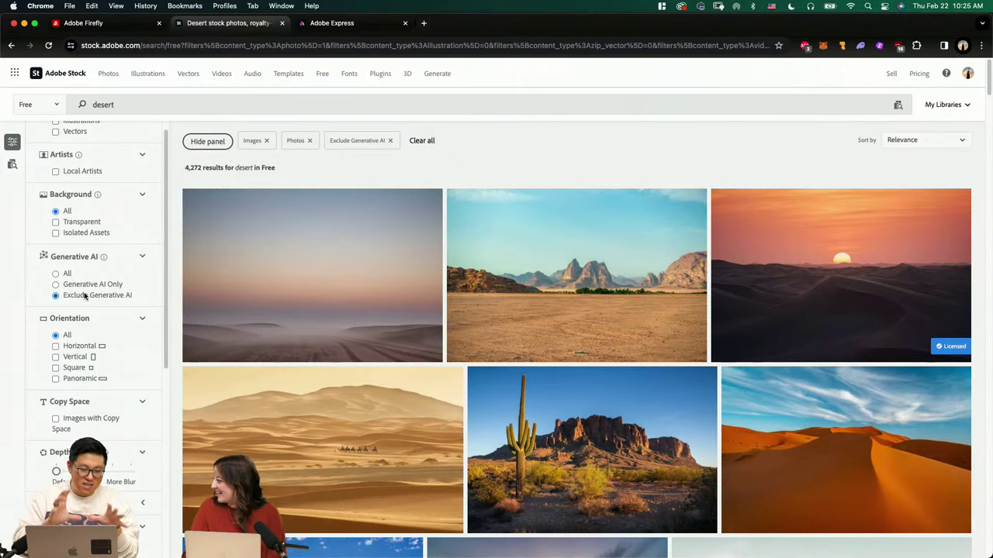
# Examine the remaining search filters, including orientation, copy space, depth of field, people, and race and ethnicity
pyautogui.scroll(-3, 271, 310)
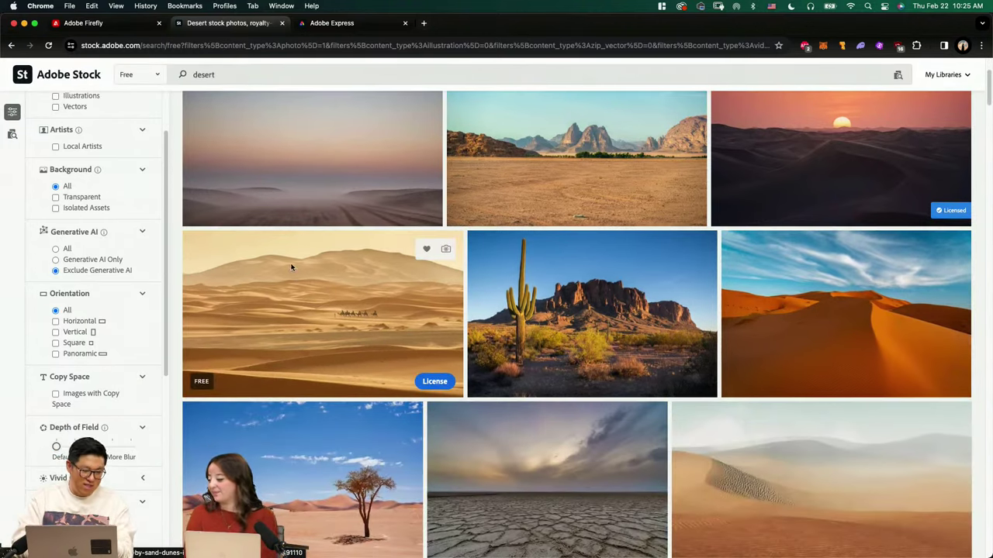
pyautogui.scroll(-1, 111, 290)
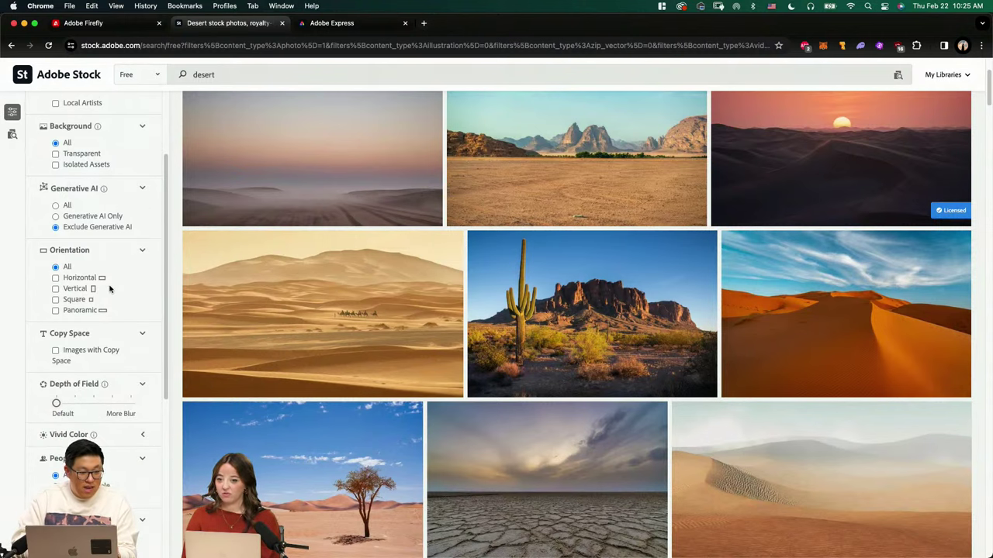
pyautogui.scroll(-1, 112, 346)
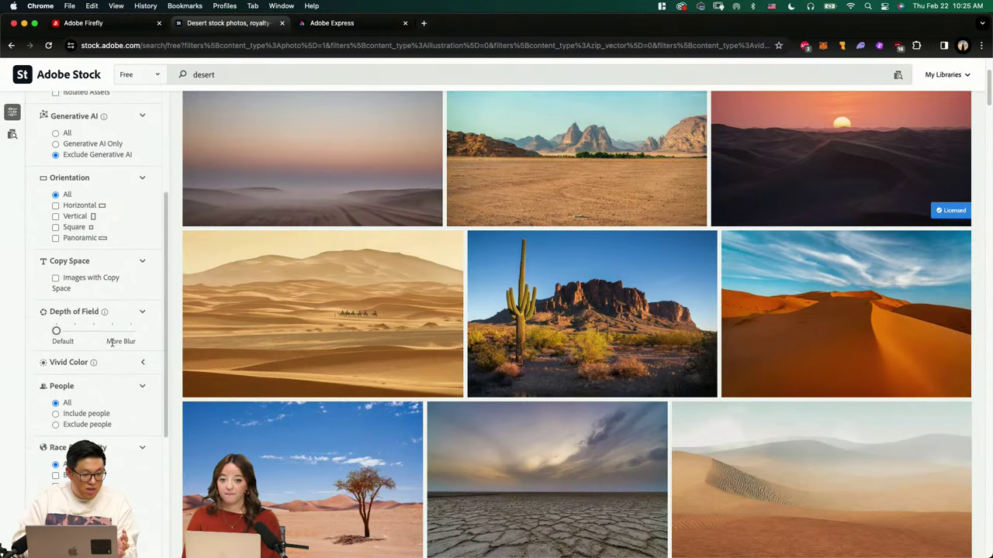
pyautogui.scroll(-3, 76, 420)
pyautogui.scroll(-3, 75, 419)
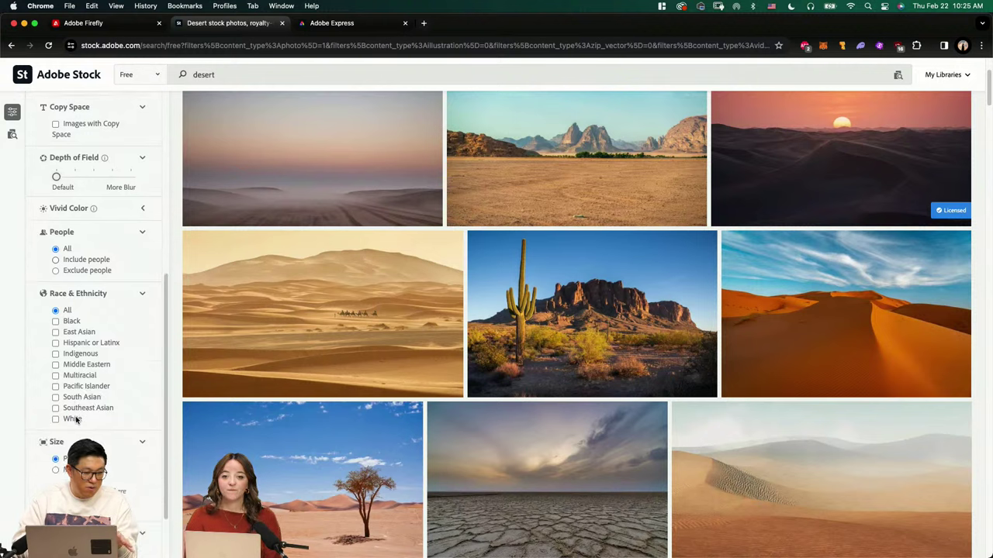
pyautogui.scroll(10, 76, 420)
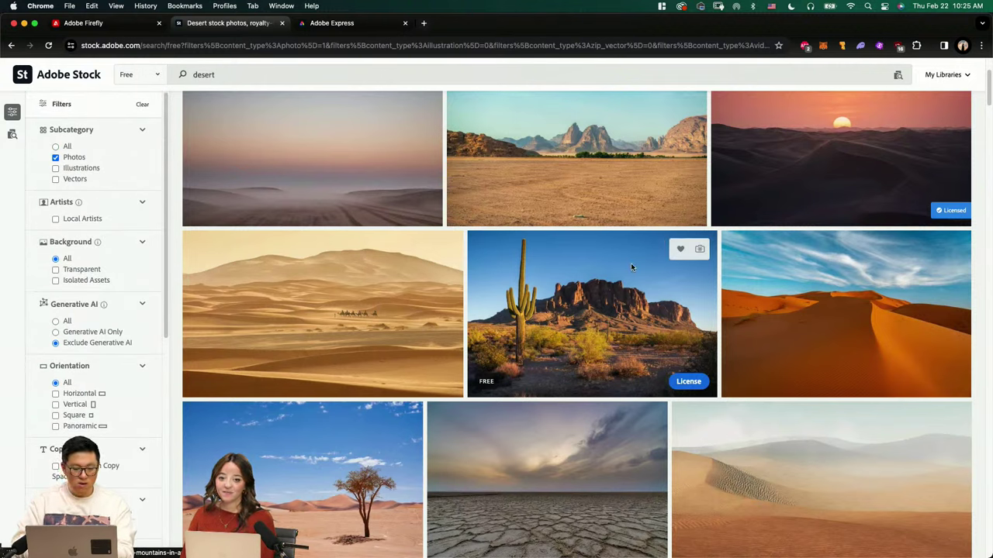
# Open the Superstition Mountains in Arizona photo and examine its dimensions, license type and related images
pyautogui.click(617, 281)
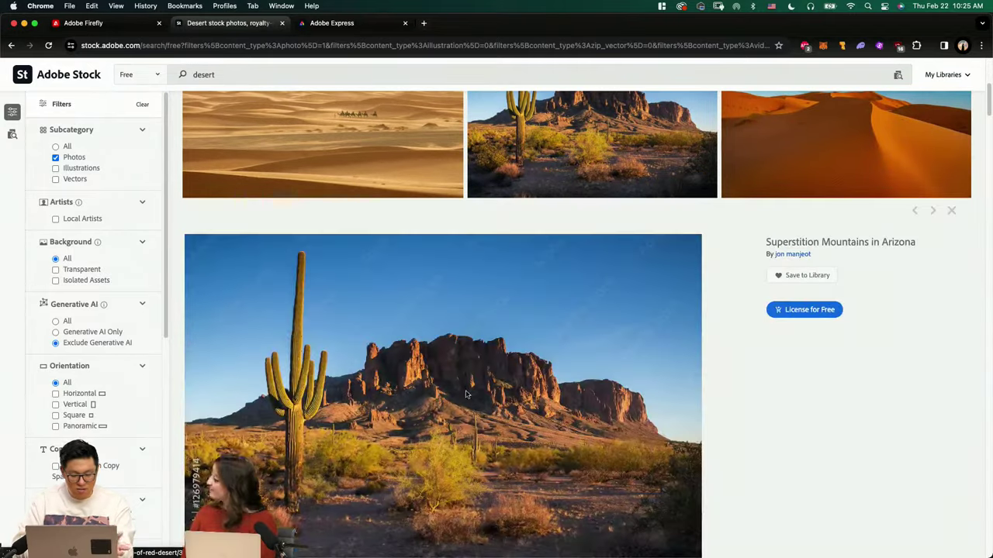
pyautogui.scroll(-3, 442, 419)
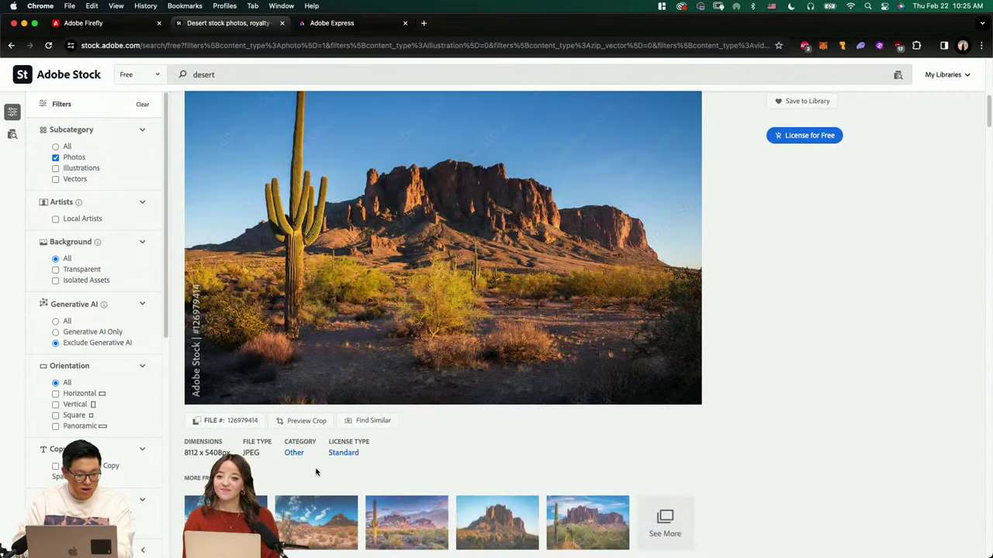
pyautogui.scroll(-7, 316, 472)
# Switch back to Photoshop and check which Render and Sharpen filters are offered for the Foreground copy's mask
pyautogui.press('super+Tab')
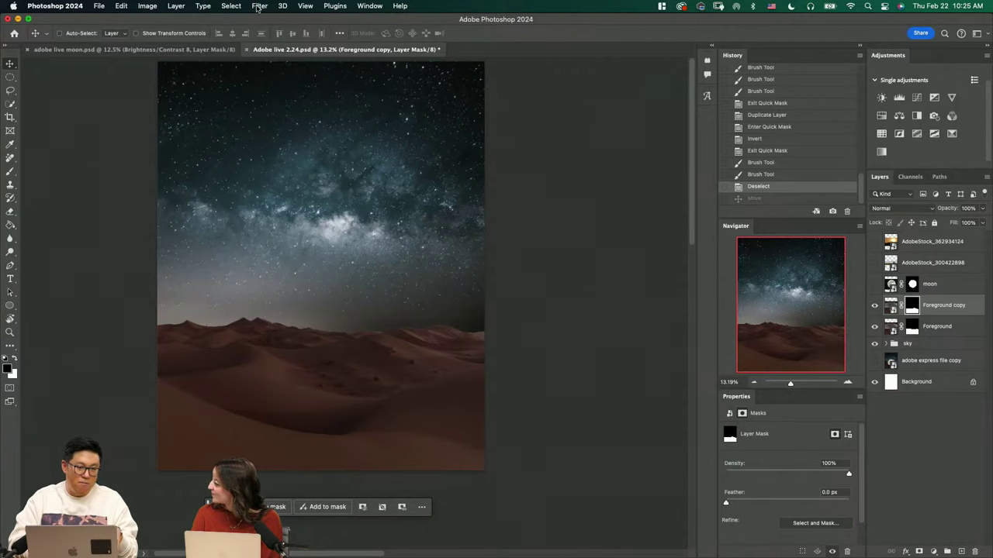
pyautogui.click(259, 6)
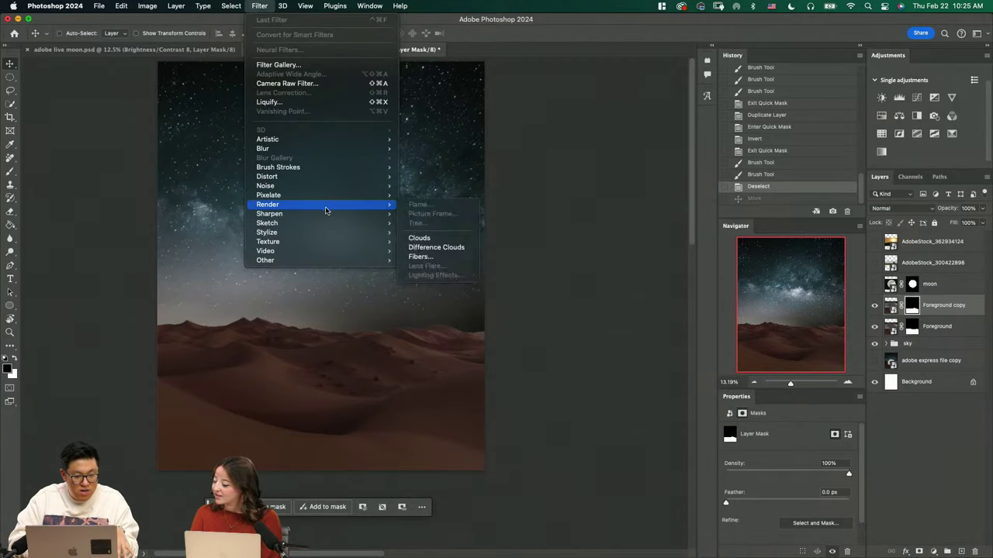
pyautogui.moveTo(342, 214)
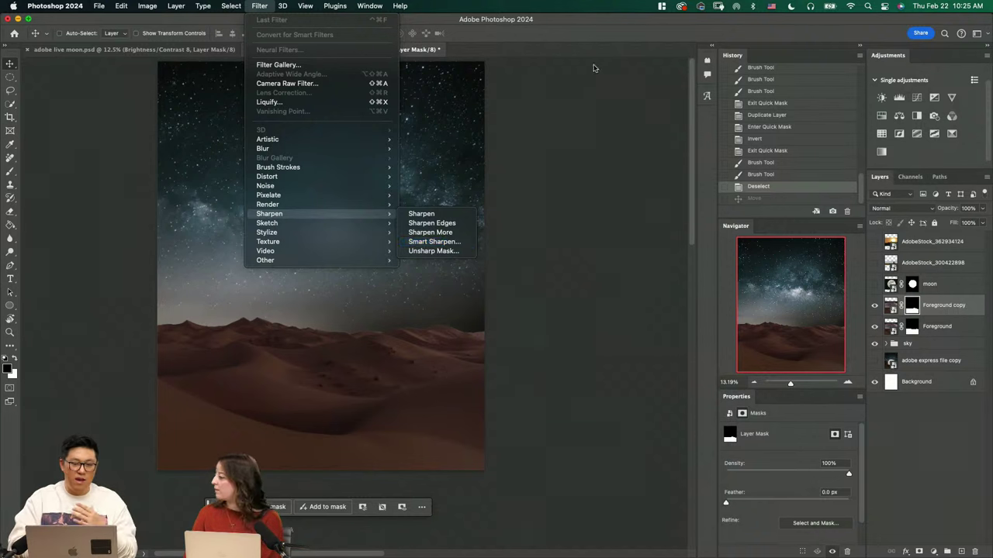
pyautogui.click(597, 95)
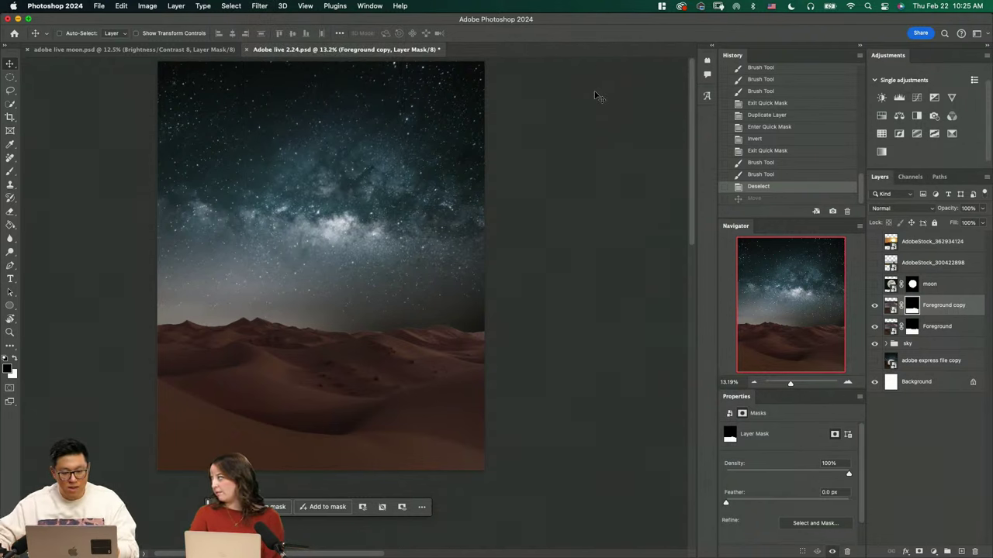
# Load the Foreground copy's mask as a selection and compare the Foreground and Foreground copy layers
pyautogui.moveTo(342, 355); pyautogui.dragTo(357, 362)
pyautogui.moveTo(434, 354); pyautogui.dragTo(431, 379)
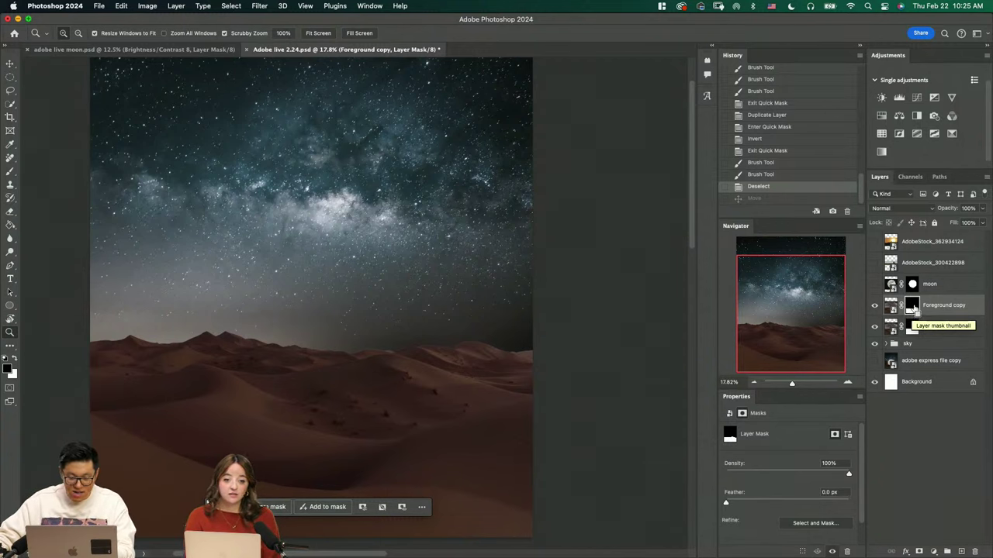
pyautogui.keyDown('super'); pyautogui.click(912, 306); pyautogui.keyUp('super')
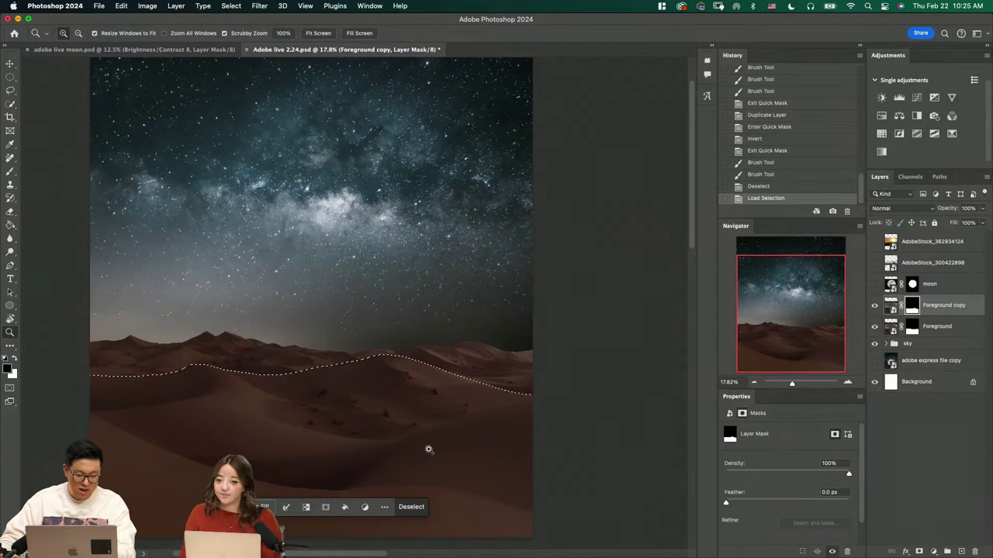
pyautogui.click(945, 326)
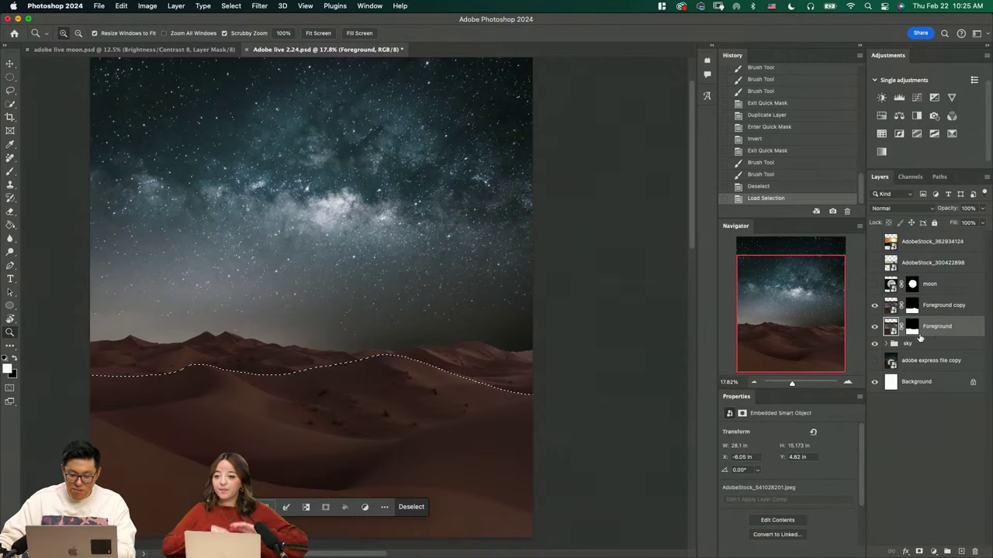
pyautogui.click(943, 307)
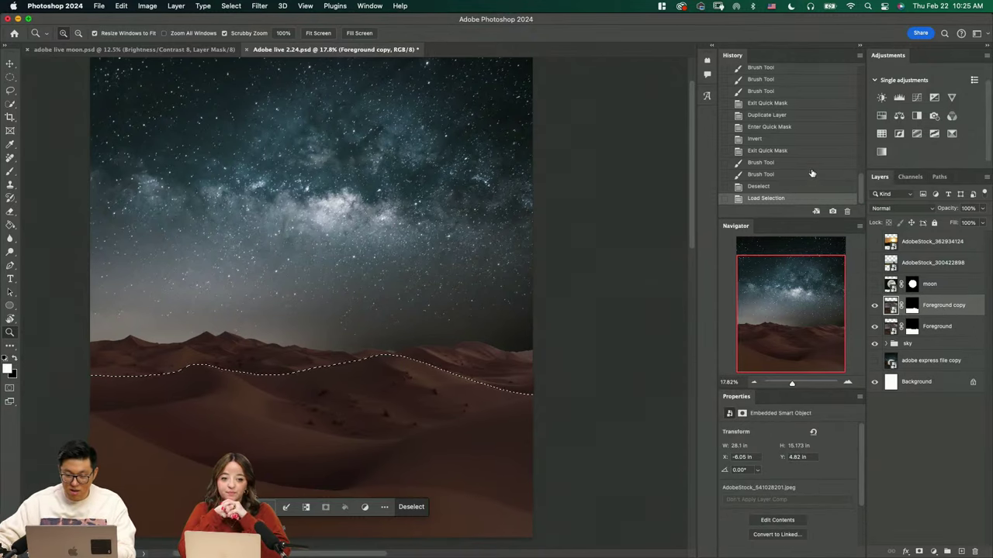
# Step back through the history to the Invert state of the Quick Mask on the Foreground copy
pyautogui.click(785, 176)
pyautogui.click(782, 152)
pyautogui.click(784, 139)
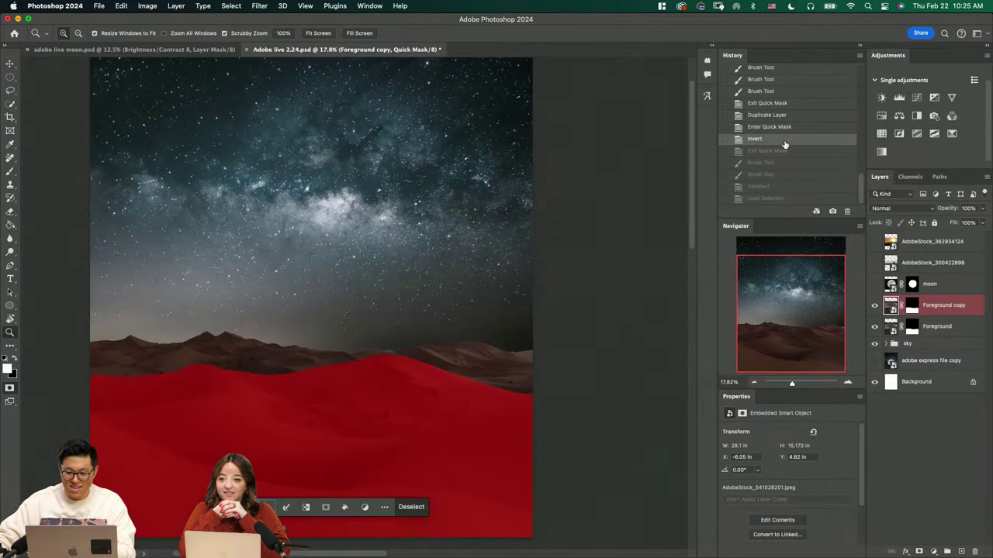
pyautogui.click(783, 150)
pyautogui.press('super+z')
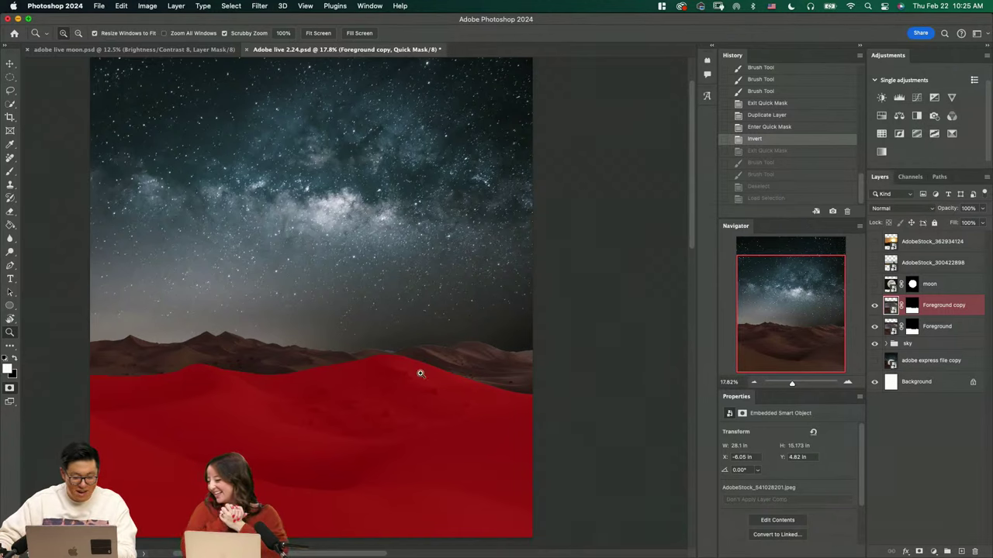
pyautogui.moveTo(428, 352); pyautogui.dragTo(470, 364)
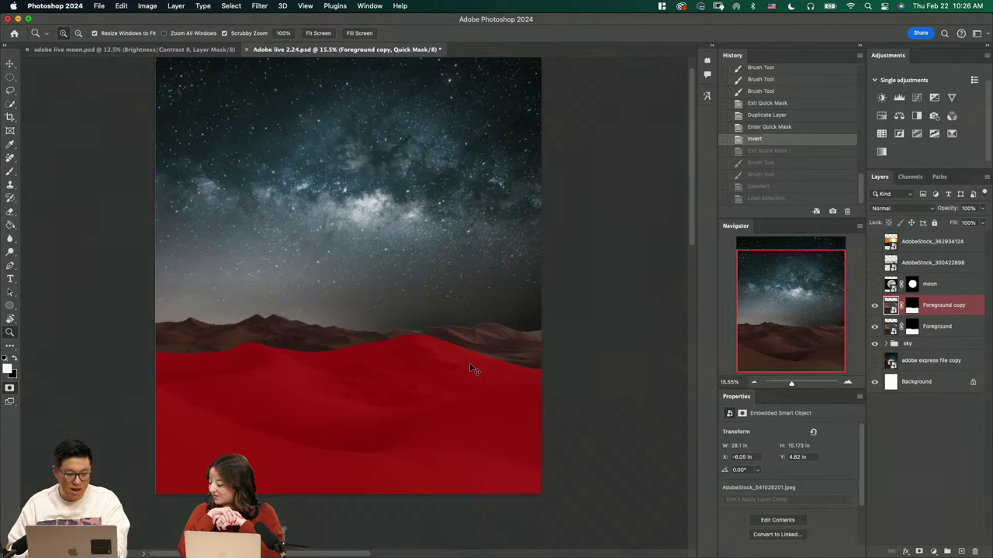
# Invert the Quick Mask so the near dunes are unmasked, and convert it into a selection
pyautogui.press('super+i')
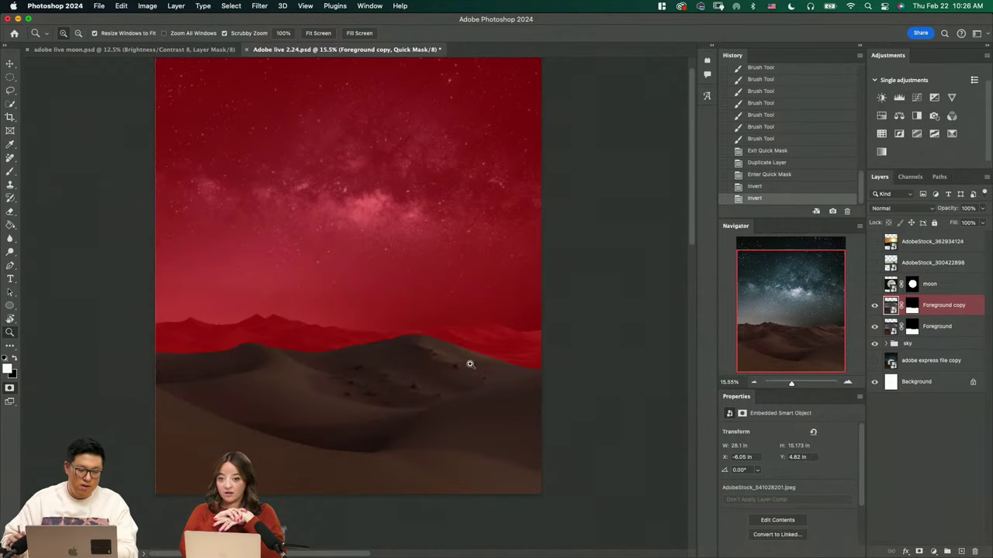
pyautogui.press('q')
pyautogui.press('q')
pyautogui.press('q')
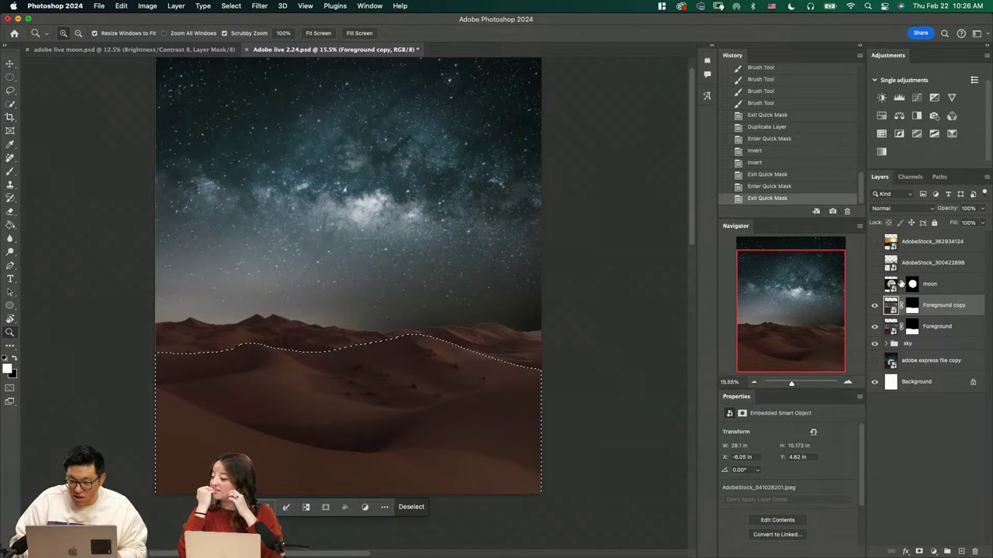
# Revert the history to before the Foreground layer was duplicated, and inspect the near-dunes selection in and out of Quick Mask
pyautogui.click(767, 115)
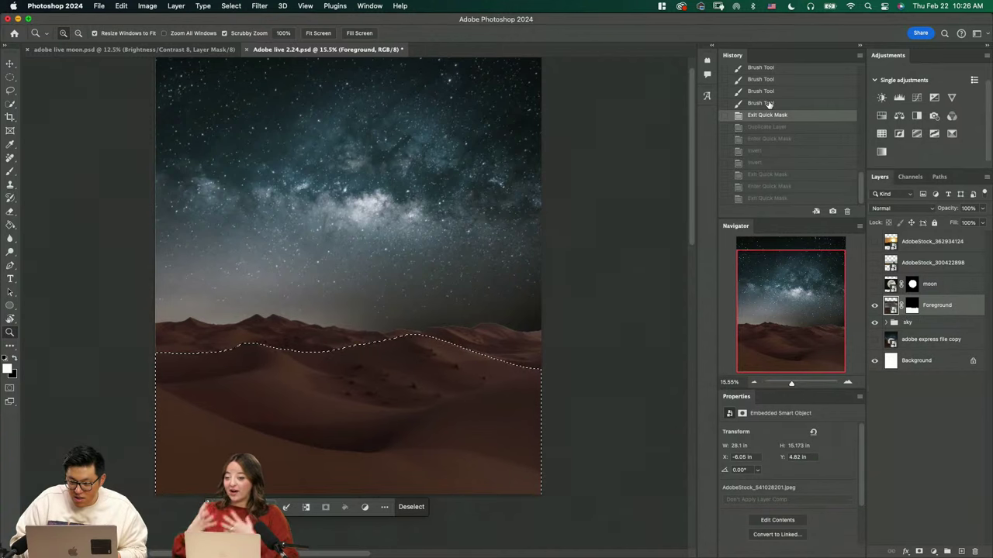
pyautogui.press('q')
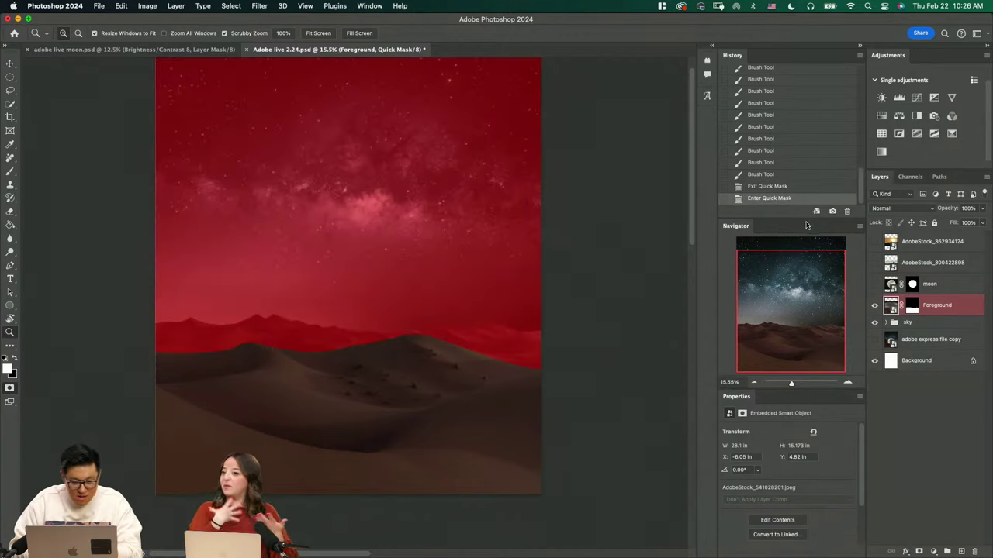
pyautogui.press('q')
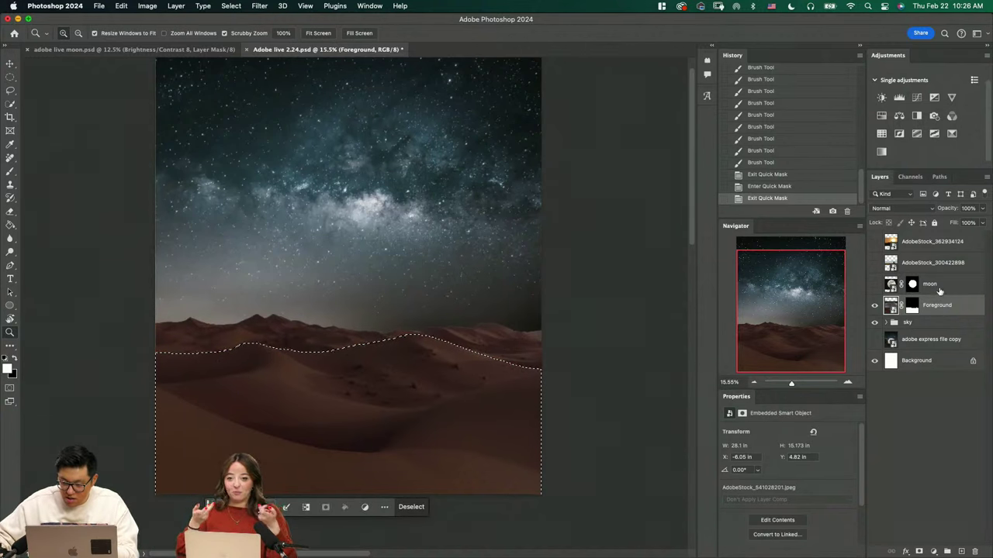
pyautogui.press('q')
pyautogui.press('q')
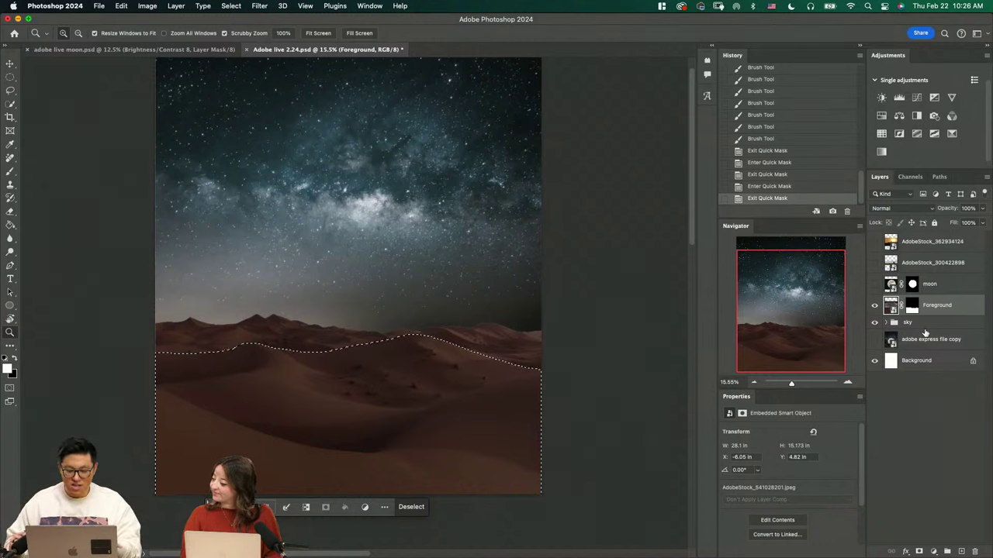
pyautogui.press('q')
pyautogui.press('q')
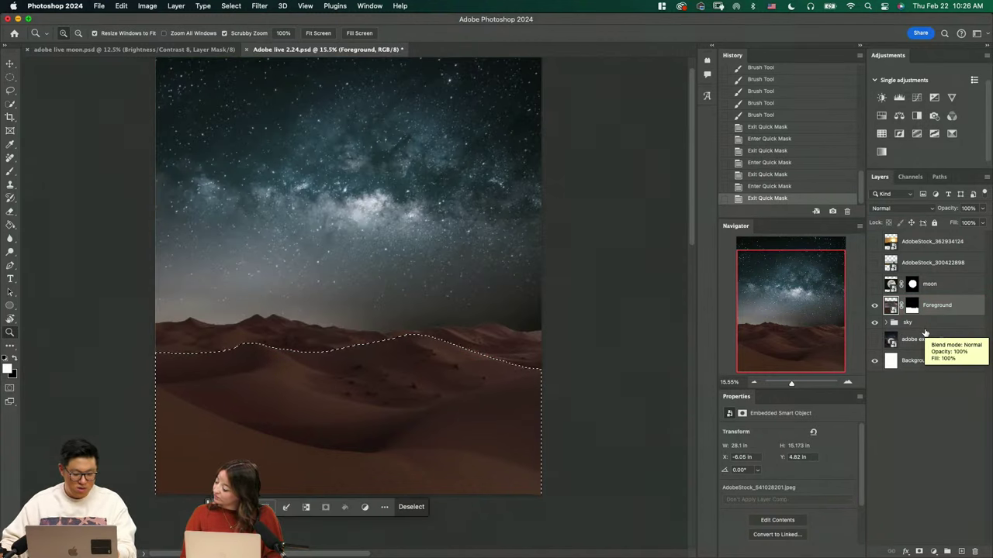
# Try pasting the near dunes as a separate pixel layer and moving them up over the sky, and undo both
pyautogui.press('super+v')
pyautogui.press('v')
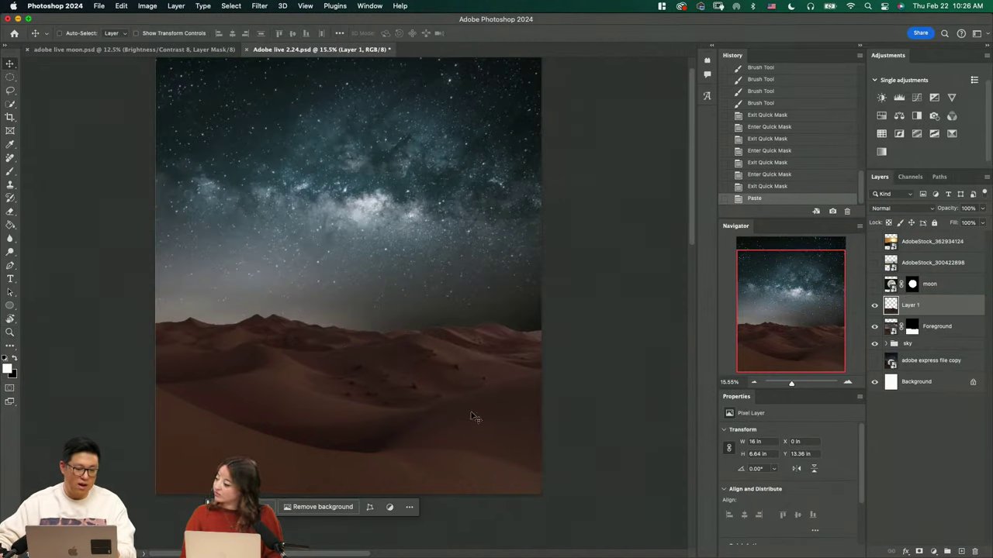
pyautogui.moveTo(477, 418); pyautogui.dragTo(509, 196)
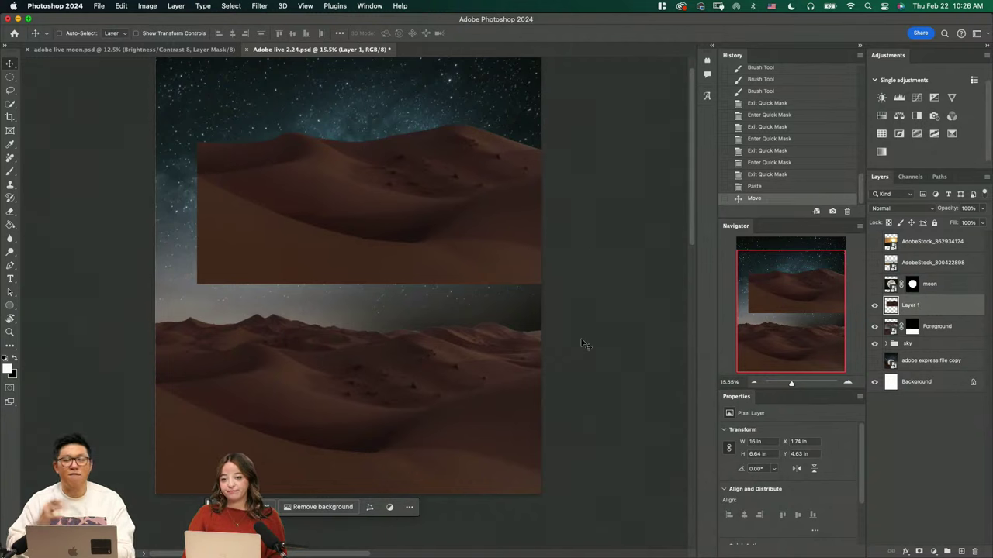
pyautogui.press('super+z')
pyautogui.press('super+z')
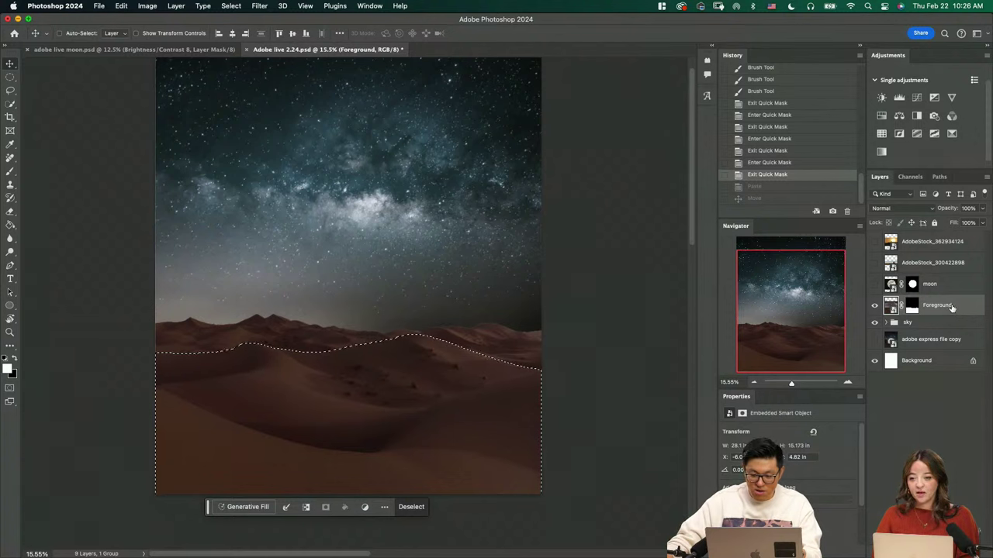
# Duplicate the Foreground layer and replace the copy's mask with one made from the near-dunes selection, test-moving the result
pyautogui.moveTo(951, 308); pyautogui.dragTo(963, 550)
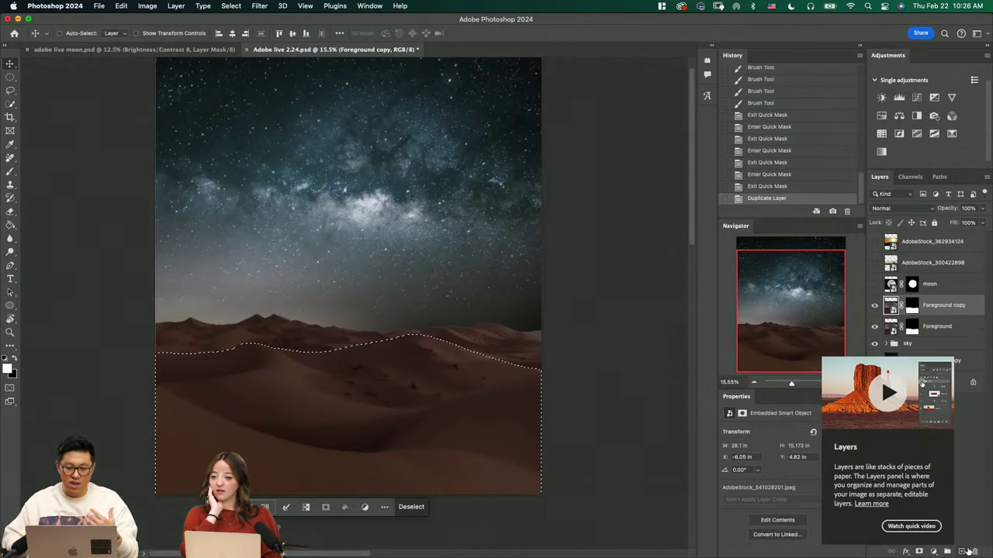
pyautogui.rightClick(904, 307)
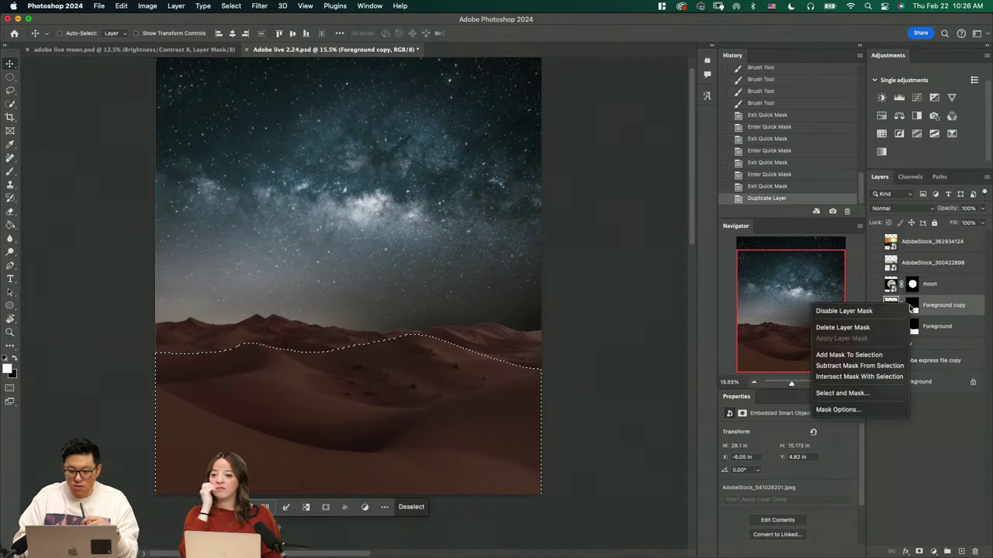
pyautogui.click(884, 330)
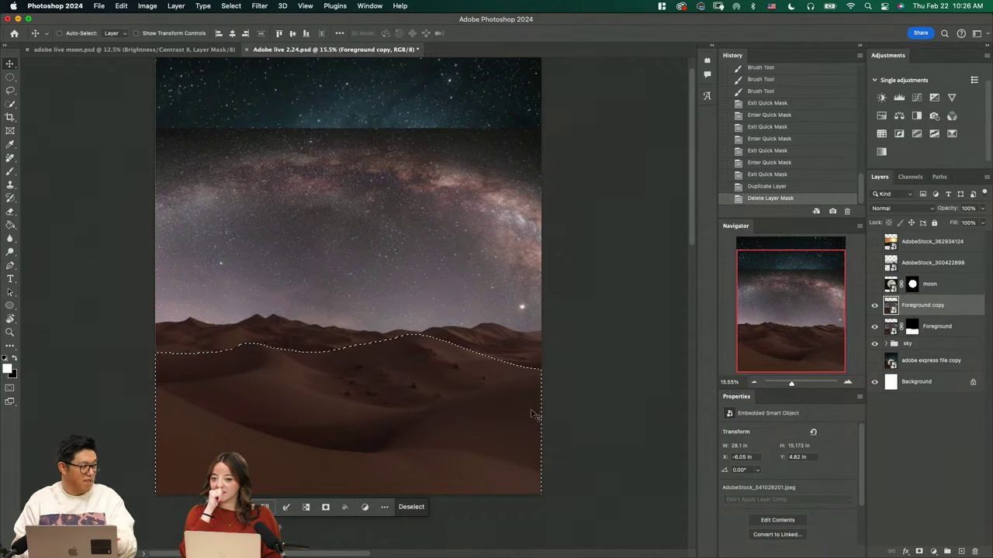
pyautogui.click(325, 507)
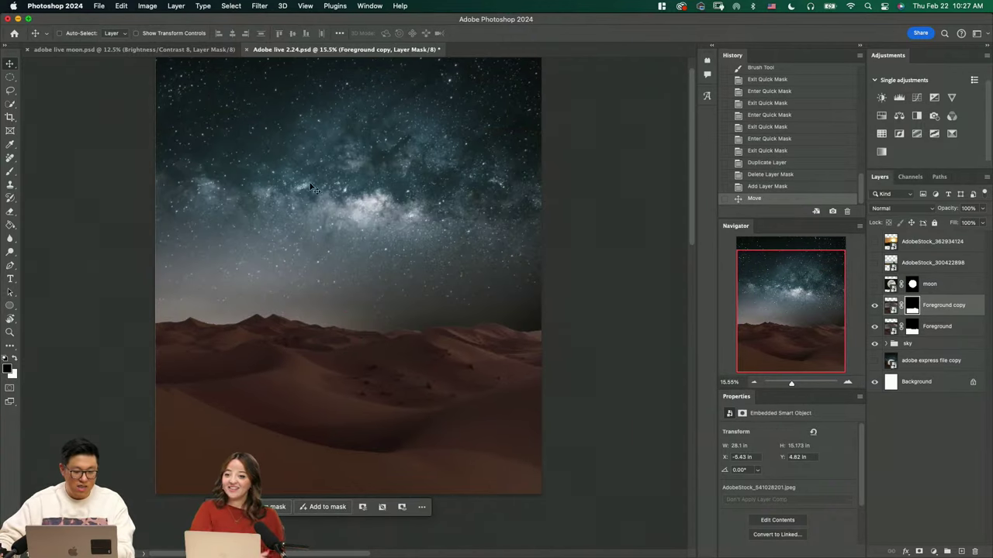
pyautogui.moveTo(431, 408); pyautogui.dragTo(440, 323)
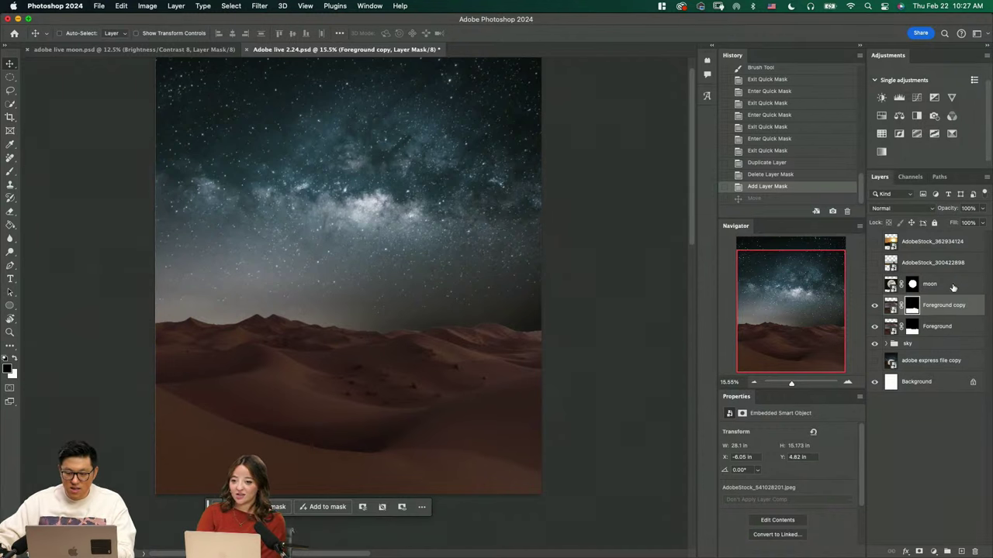
# Try to duplicate the Foreground copy layer together with its mask, and undo the duplication
pyautogui.click(875, 284)
pyautogui.press('super+z')
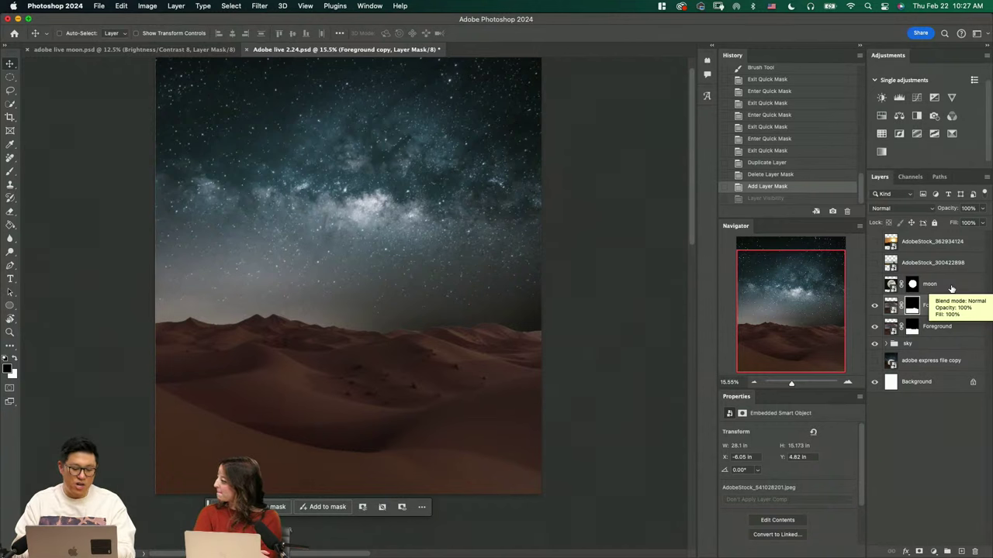
pyautogui.press('super+j')
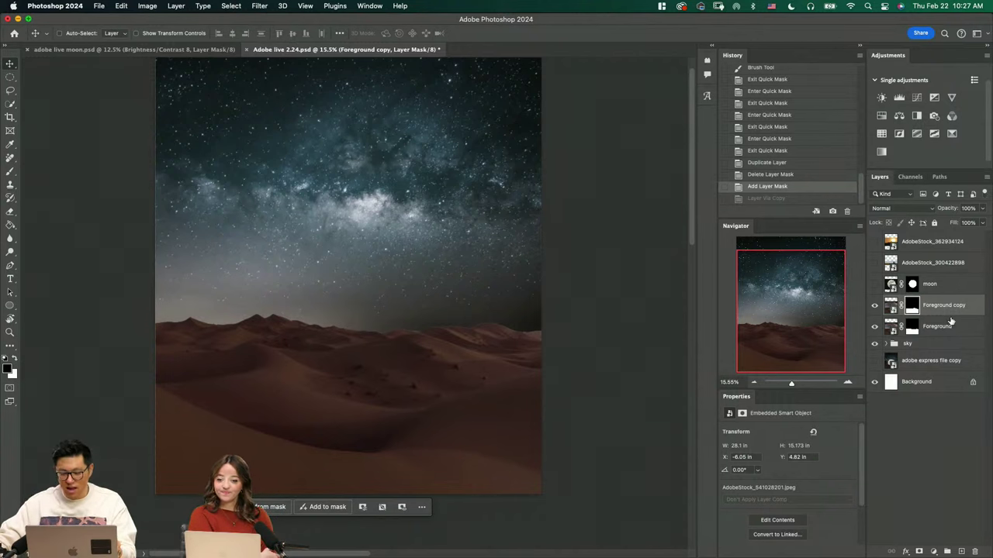
pyautogui.moveTo(954, 307); pyautogui.dragTo(961, 549)
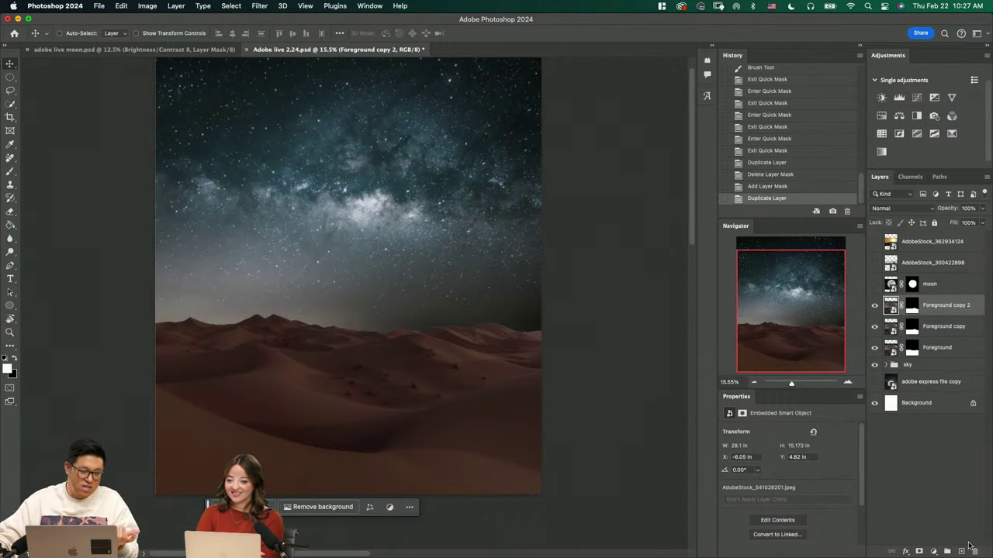
pyautogui.press('super+z')
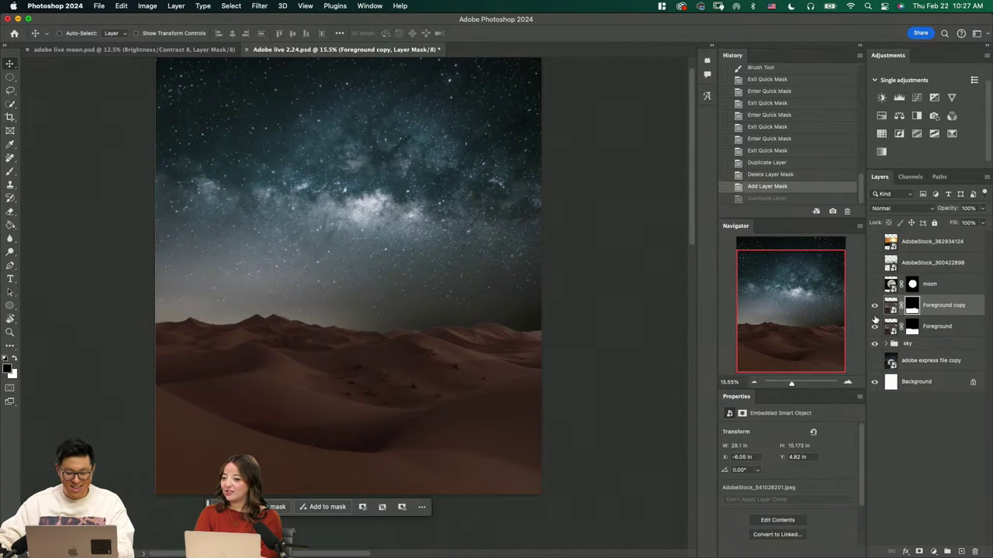
# Try to copy an elliptical selection of the dunes to a new layer, undo the copy and deselect
pyautogui.press('m')
pyautogui.moveTo(204, 347); pyautogui.dragTo(469, 440)
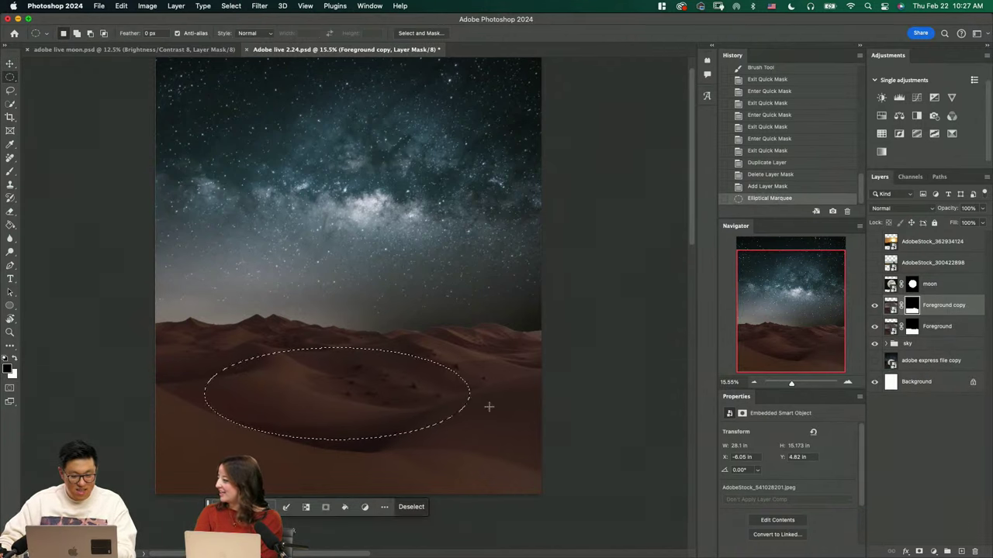
pyautogui.press('super+j')
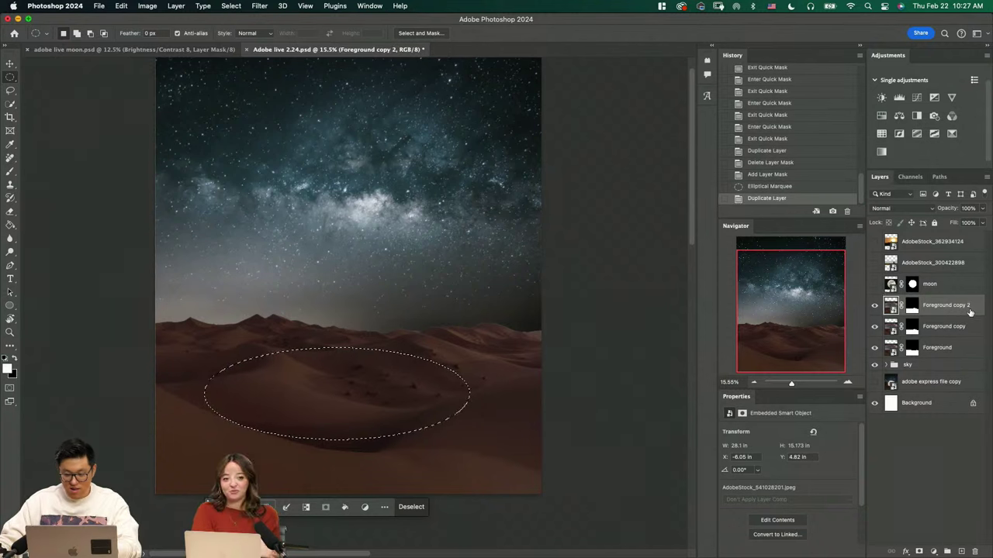
pyautogui.press('super+z')
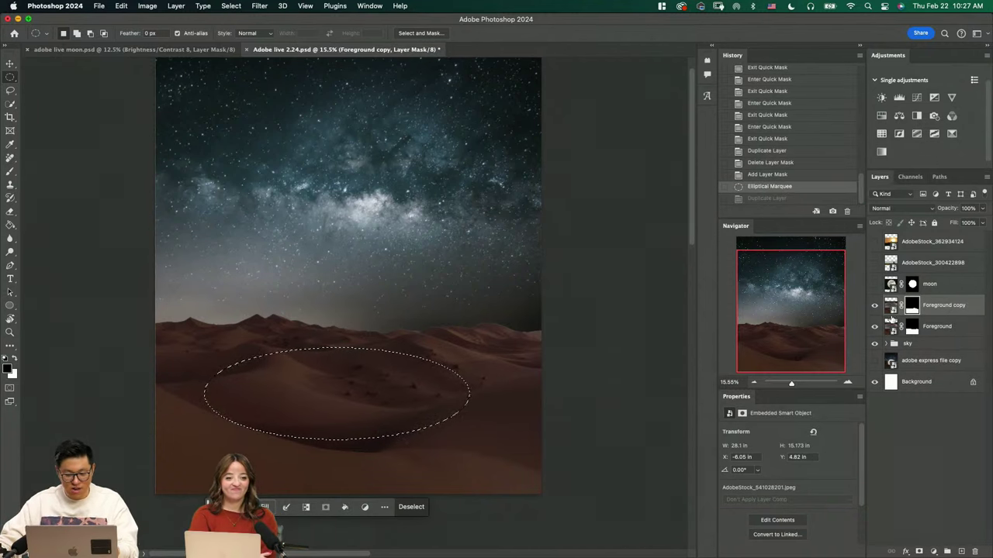
pyautogui.click(491, 343)
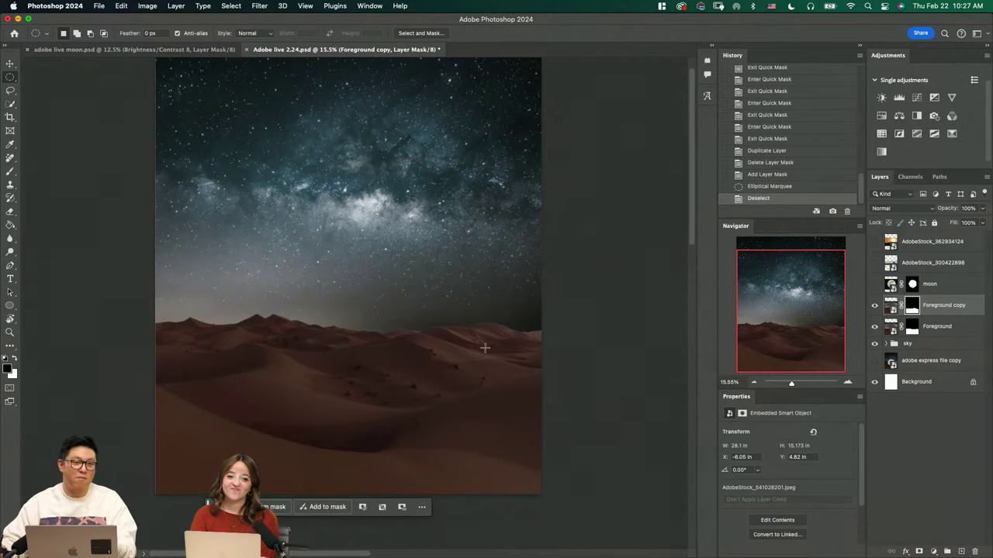
# Show the moon layer and rename the Foreground copy layer to "ff ground"
pyautogui.click(875, 285)
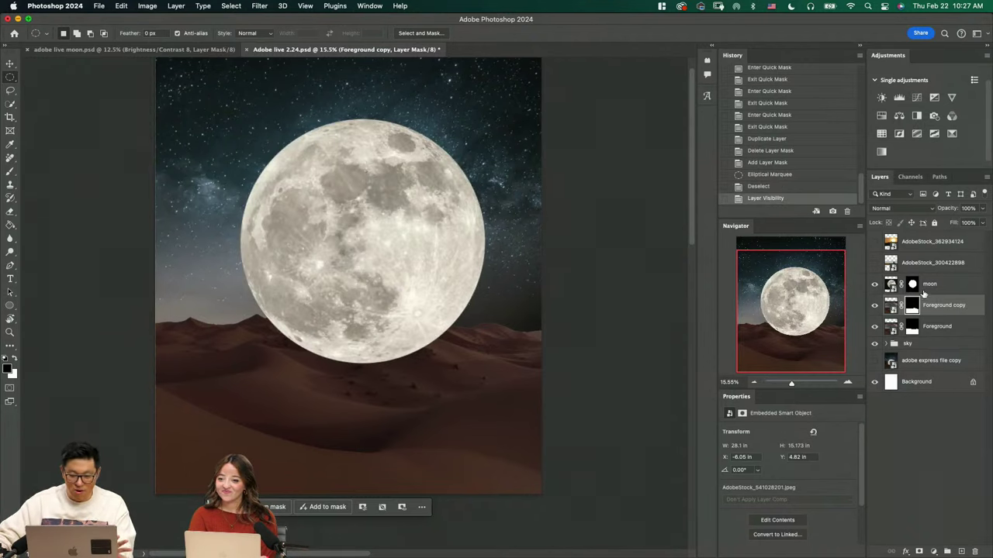
pyautogui.click(942, 305)
pyautogui.doubleClick(947, 305)
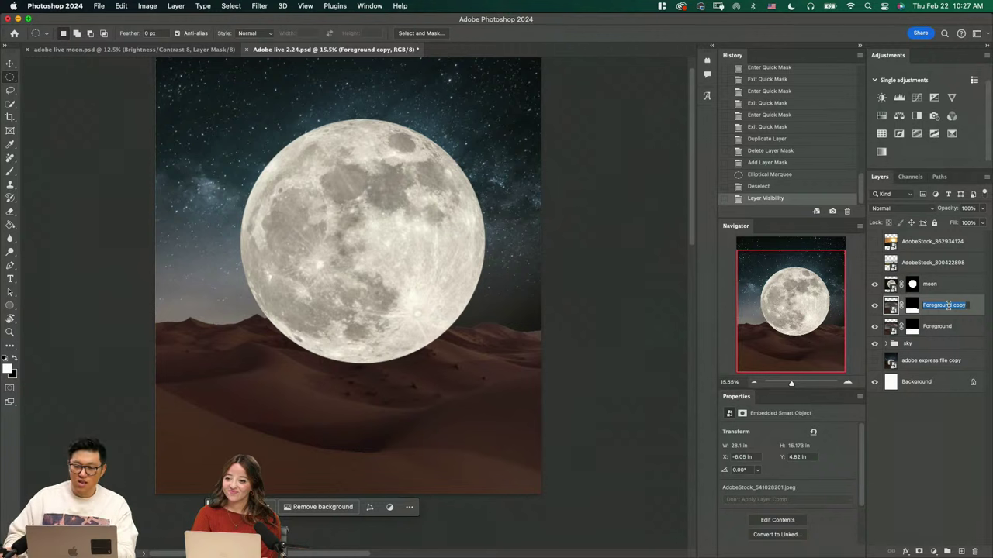
pyautogui.write('fo')
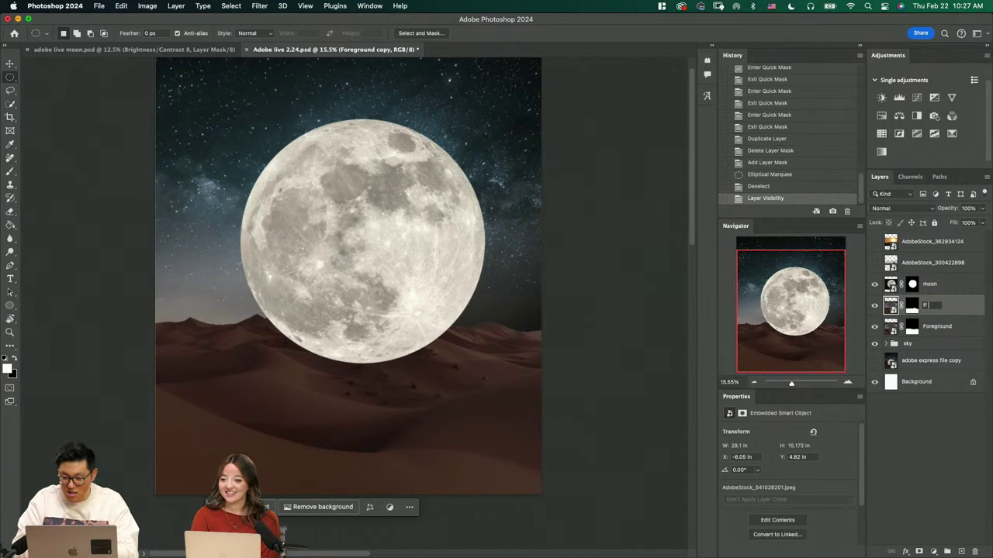
pyautogui.write(' ground')
pyautogui.press('Return')
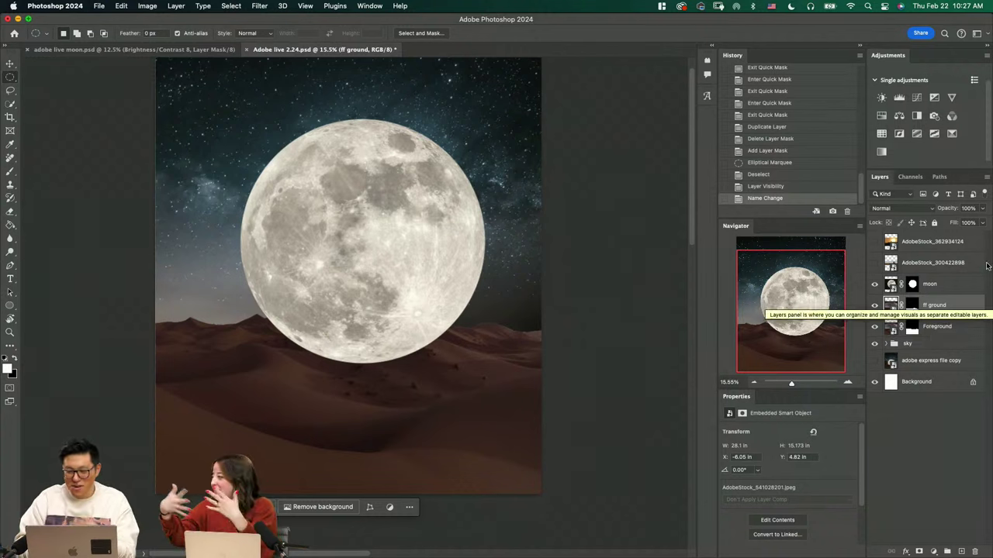
# Move the moon layer between the ff ground and Foreground layers so the front dunes overlap the moon
pyautogui.click(933, 287)
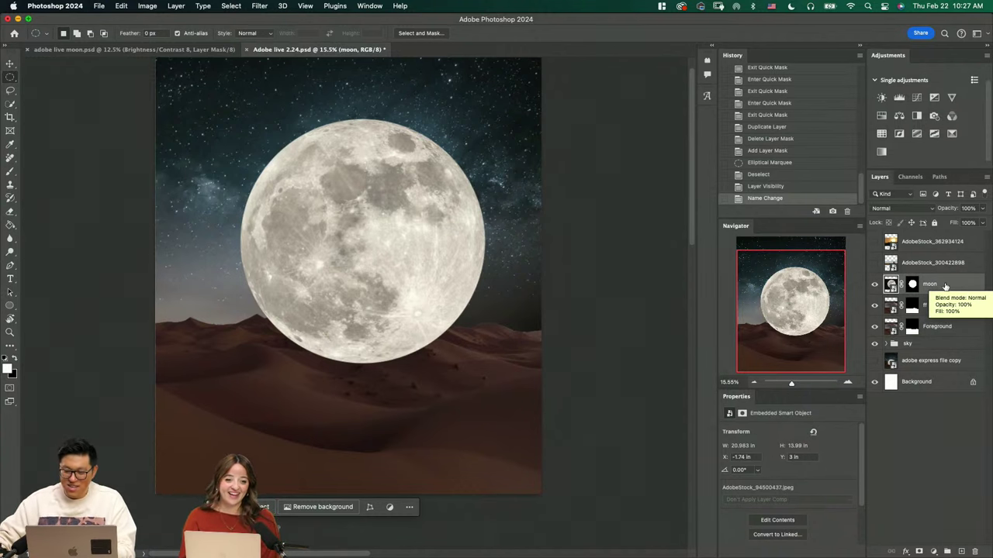
pyautogui.moveTo(945, 287); pyautogui.dragTo(969, 312)
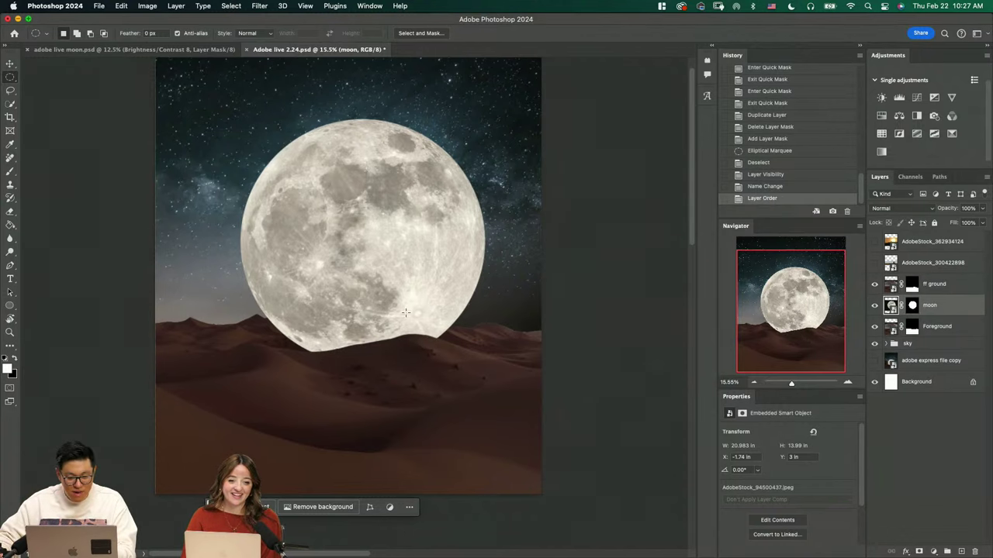
pyautogui.press('z')
pyautogui.moveTo(390, 343); pyautogui.dragTo(395, 383)
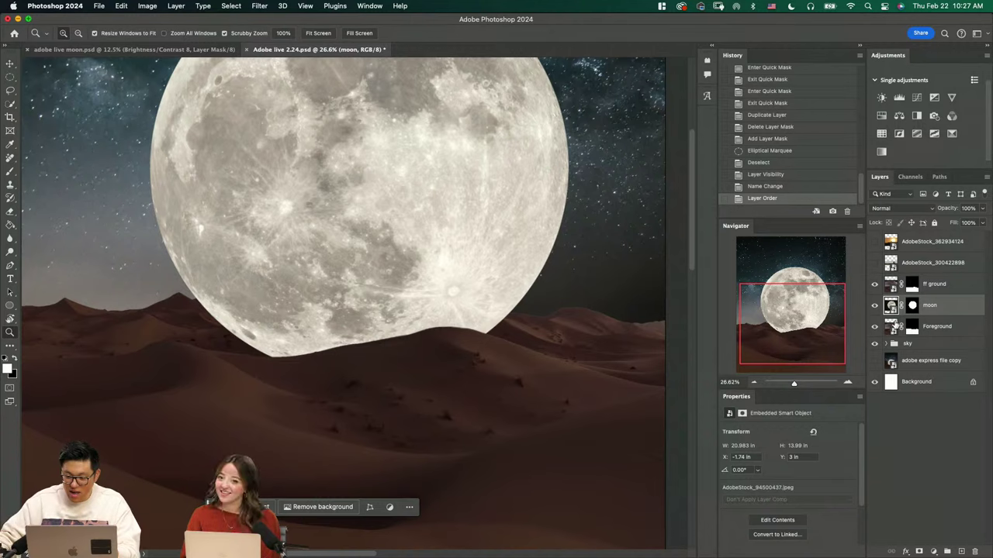
# Paint black on the ff ground layer mask with a soft 14 px brush to remove the small bump on the dune edge against the moon
pyautogui.click(912, 284)
pyautogui.moveTo(385, 356); pyautogui.dragTo(437, 419)
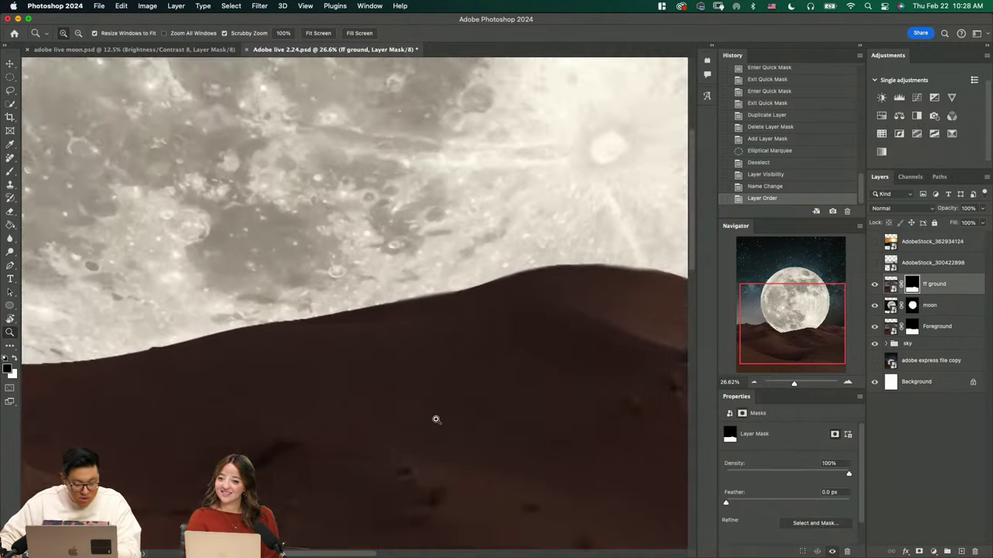
pyautogui.moveTo(334, 347); pyautogui.dragTo(506, 346)
pyautogui.moveTo(298, 356); pyautogui.dragTo(332, 394)
pyautogui.press('b')
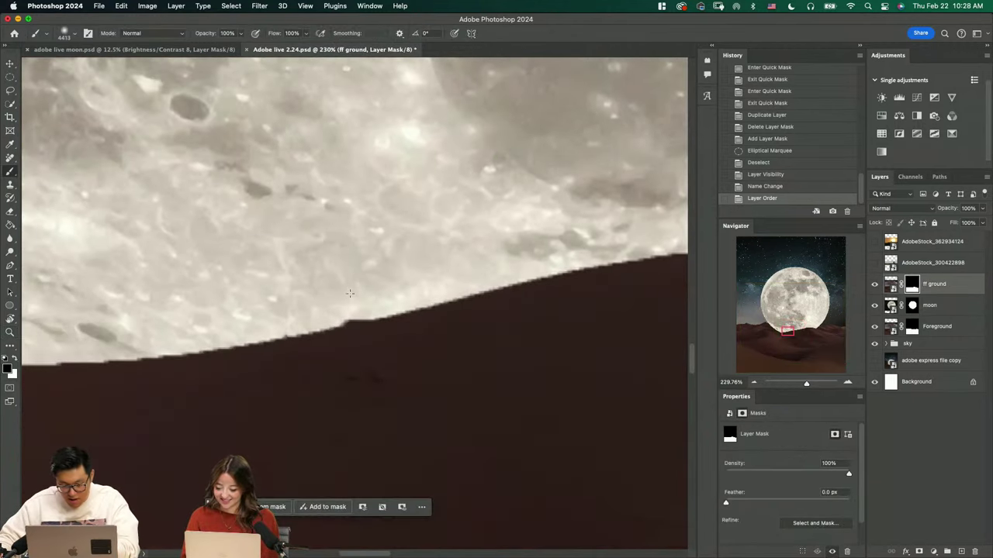
pyautogui.moveTo(313, 300)
pyautogui.mouseDown()
pyautogui.moveTo(344, 281)
pyautogui.moveTo(44, 325)
pyautogui.moveTo(240, 279)
pyautogui.moveTo(186, 276)
pyautogui.mouseUp()
pyautogui.moveTo(404, 264); pyautogui.dragTo(179, 256)
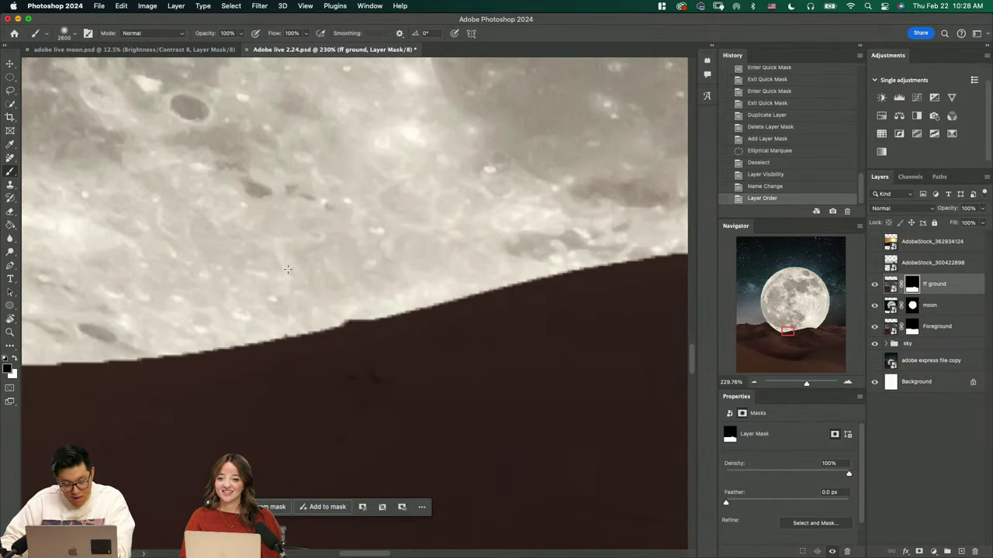
pyautogui.press('[')
pyautogui.press('[')
pyautogui.press('[')
pyautogui.press('[')
pyautogui.press('[')
pyautogui.press('[')
pyautogui.press('[')
pyautogui.press('[')
pyautogui.press('[')
pyautogui.press('[')
pyautogui.press('[')
pyautogui.press('[')
pyautogui.press('[')
pyautogui.press('[')
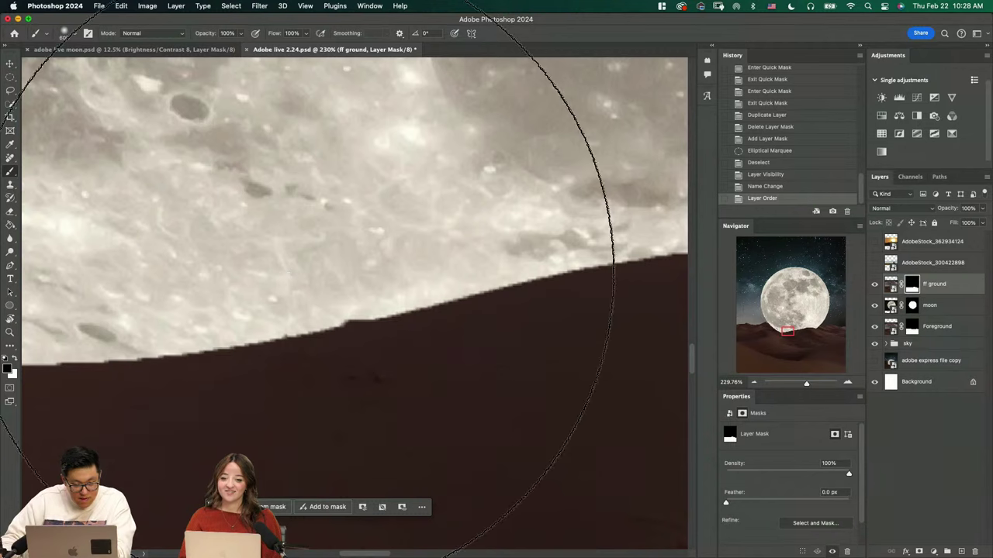
pyautogui.moveTo(341, 271); pyautogui.dragTo(295, 276)
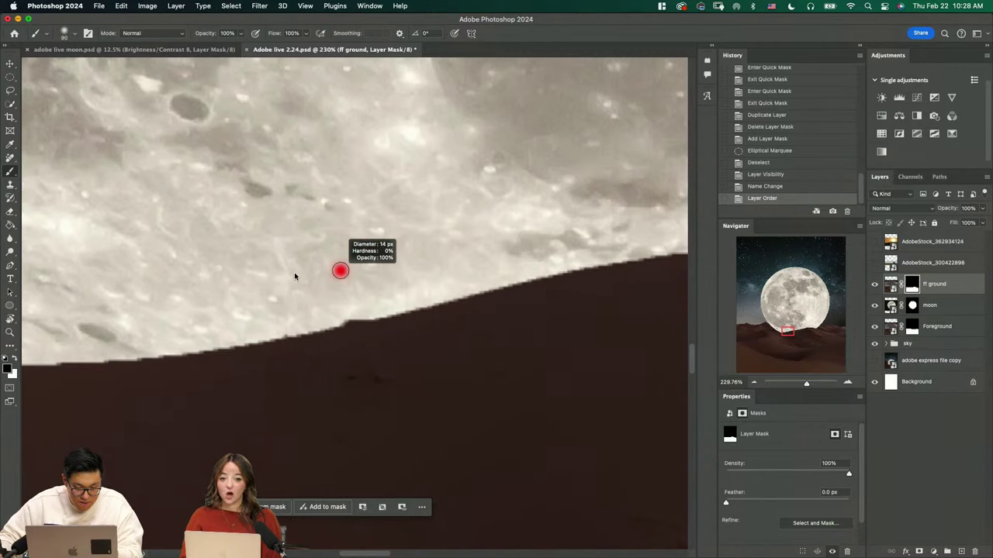
pyautogui.moveTo(367, 314); pyautogui.dragTo(335, 315)
pyautogui.press('super+z')
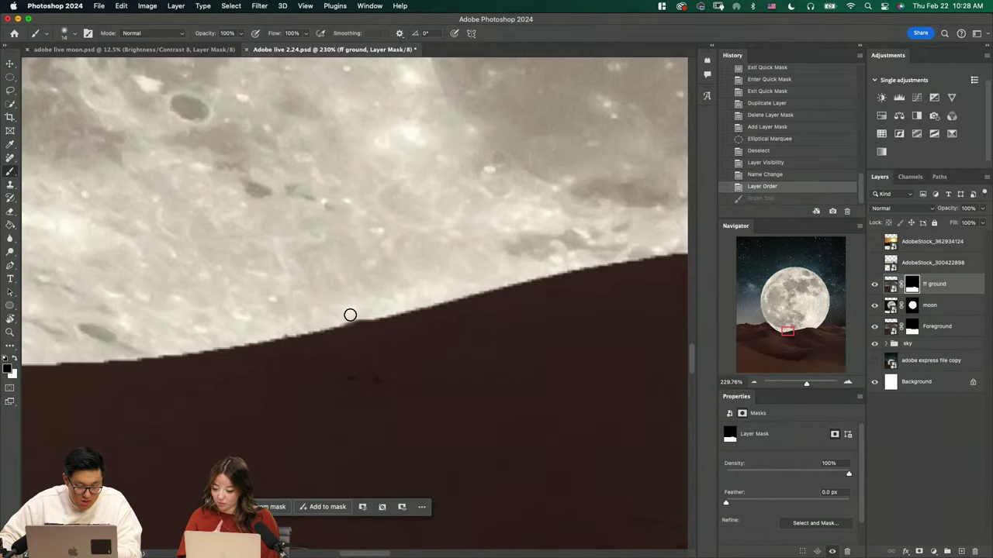
pyautogui.press('super+shift+z')
# Add a new empty layer directly above the AdobeStock_300422898 layer
pyautogui.press('z')
pyautogui.moveTo(322, 336); pyautogui.dragTo(313, 339)
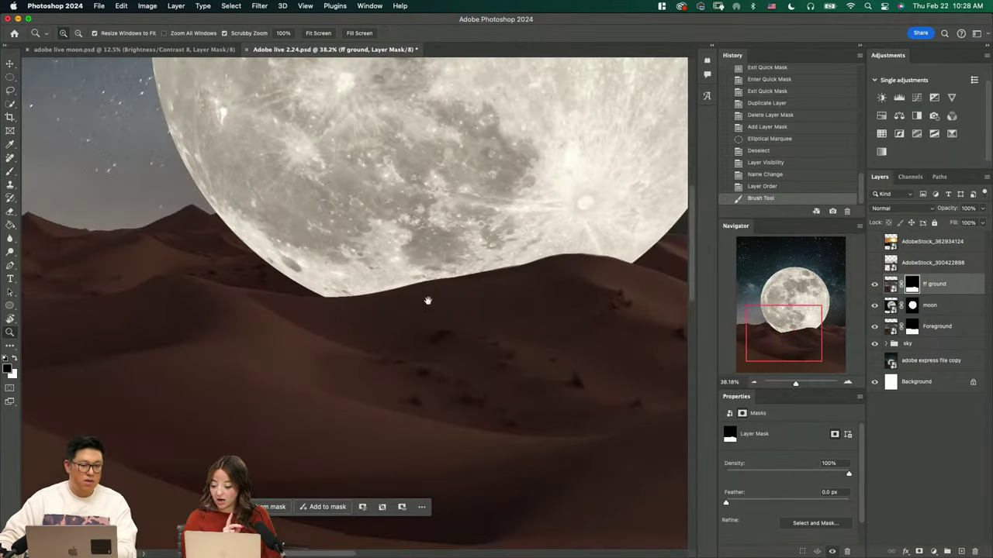
pyautogui.moveTo(427, 300); pyautogui.dragTo(372, 370)
pyautogui.moveTo(426, 319); pyautogui.dragTo(374, 349)
pyautogui.moveTo(432, 275); pyautogui.dragTo(404, 310)
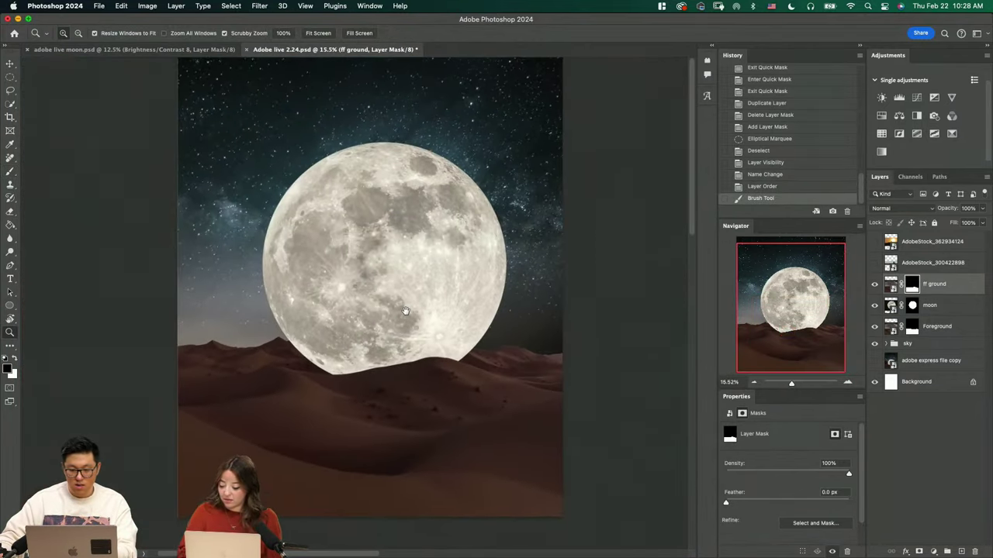
pyautogui.click(943, 268)
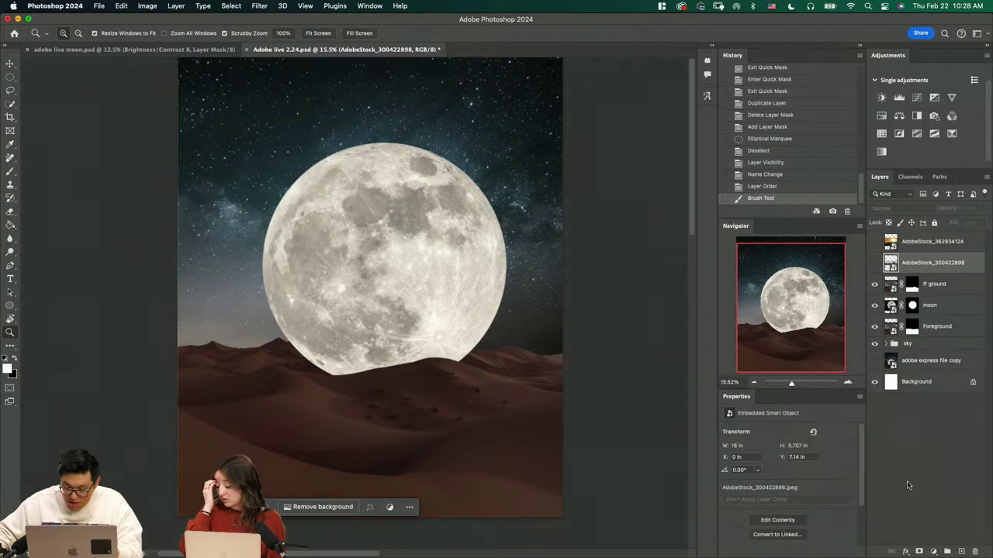
pyautogui.click(960, 552)
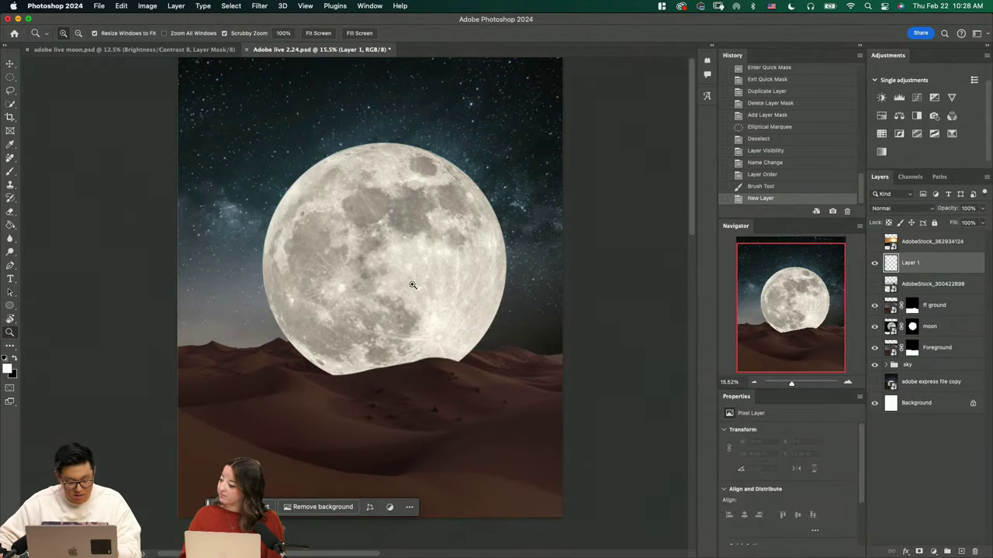
# Switch to the Brush tool and choose the 30 px soft round brush tip
pyautogui.press('b')
pyautogui.moveTo(334, 264); pyautogui.dragTo(349, 270)
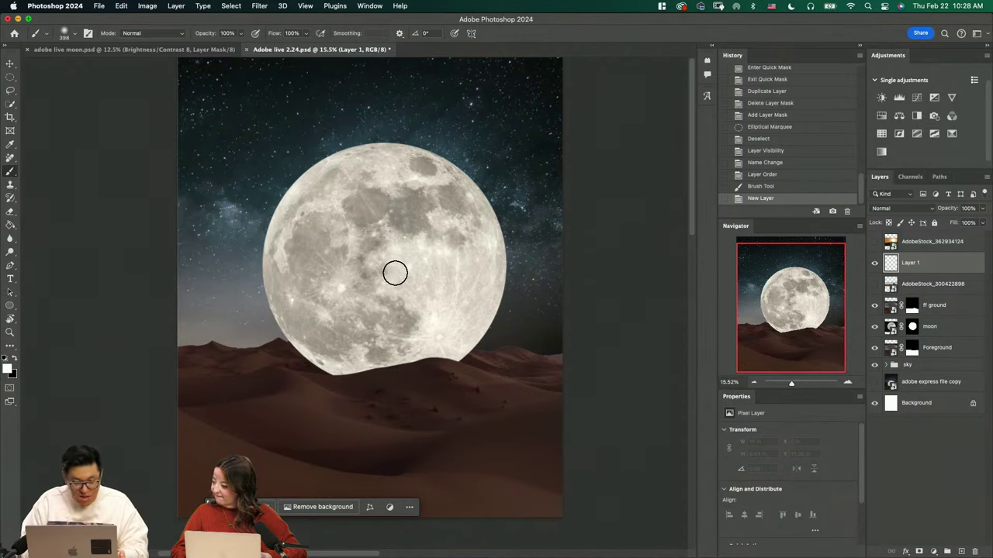
pyautogui.rightClick(395, 273)
pyautogui.moveTo(383, 264)
pyautogui.mouseDown()
pyautogui.moveTo(392, 269)
pyautogui.moveTo(373, 268)
pyautogui.moveTo(393, 270)
pyautogui.moveTo(381, 267)
pyautogui.moveTo(393, 268)
pyautogui.moveTo(383, 266)
pyautogui.moveTo(383, 244)
pyautogui.moveTo(391, 298)
pyautogui.moveTo(383, 204)
pyautogui.moveTo(393, 301)
pyautogui.moveTo(392, 221)
pyautogui.moveTo(370, 220)
pyautogui.moveTo(386, 220)
pyautogui.mouseUp()
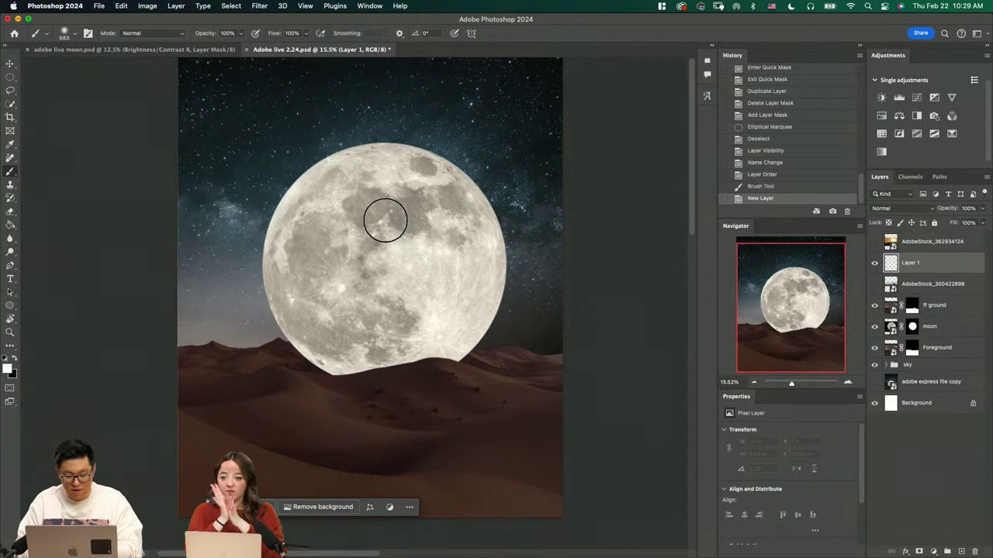
pyautogui.press('F5')
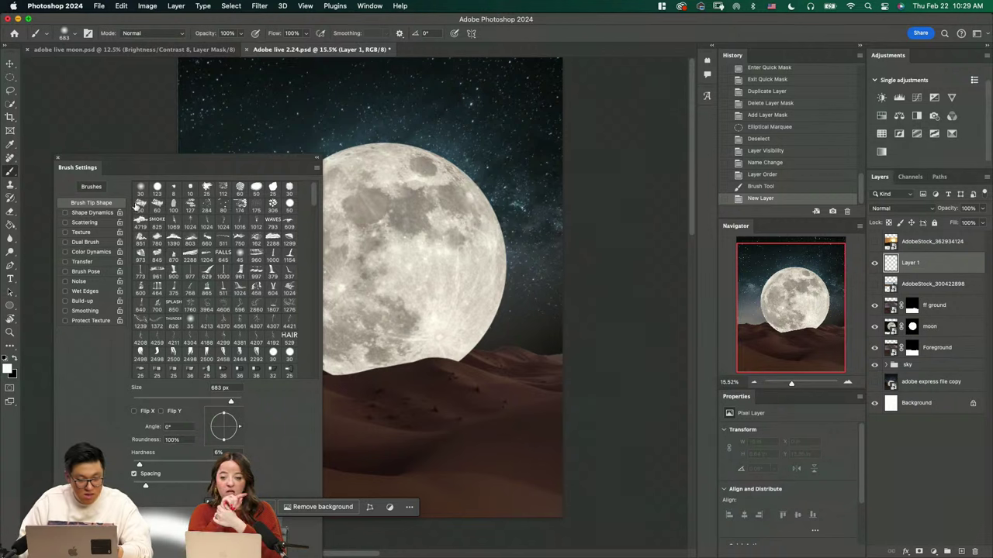
pyautogui.click(140, 189)
pyautogui.press('F5')
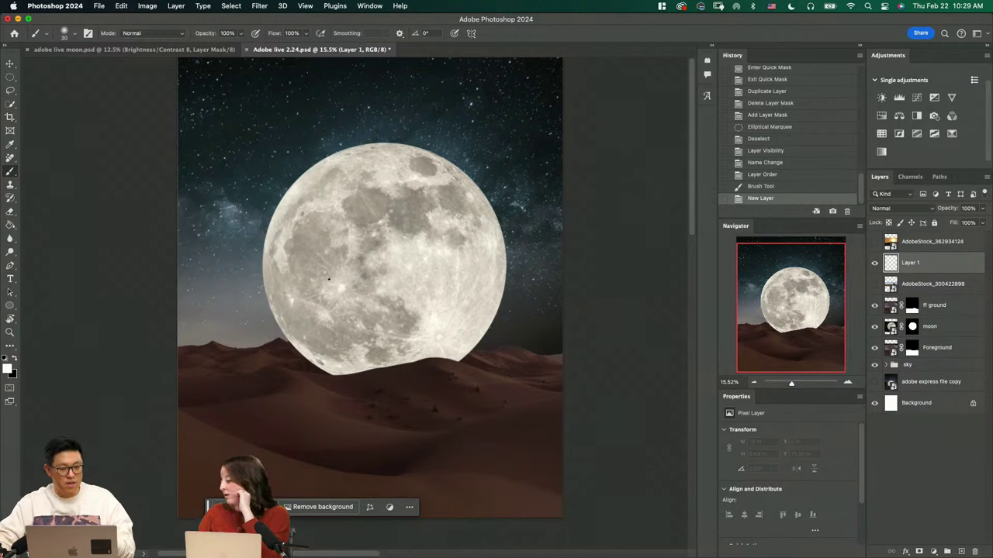
pyautogui.moveTo(351, 265)
pyautogui.mouseDown()
pyautogui.moveTo(396, 279)
pyautogui.moveTo(365, 277)
pyautogui.moveTo(374, 284)
pyautogui.mouseUp()
# Undo moving the wrong layer, select the moon layer and shift it slightly left to an X position of about -1.93 in
pyautogui.press('z')
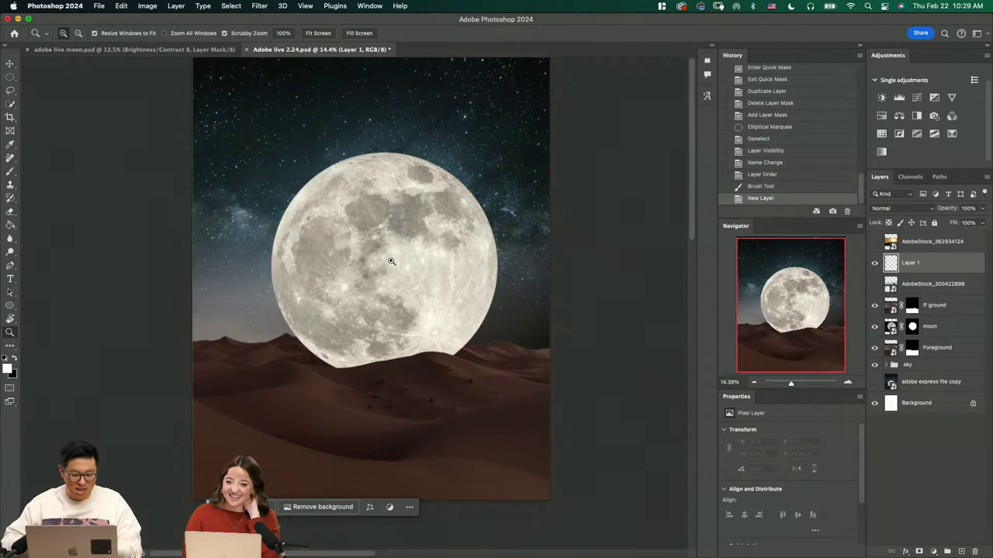
pyautogui.click(411, 335)
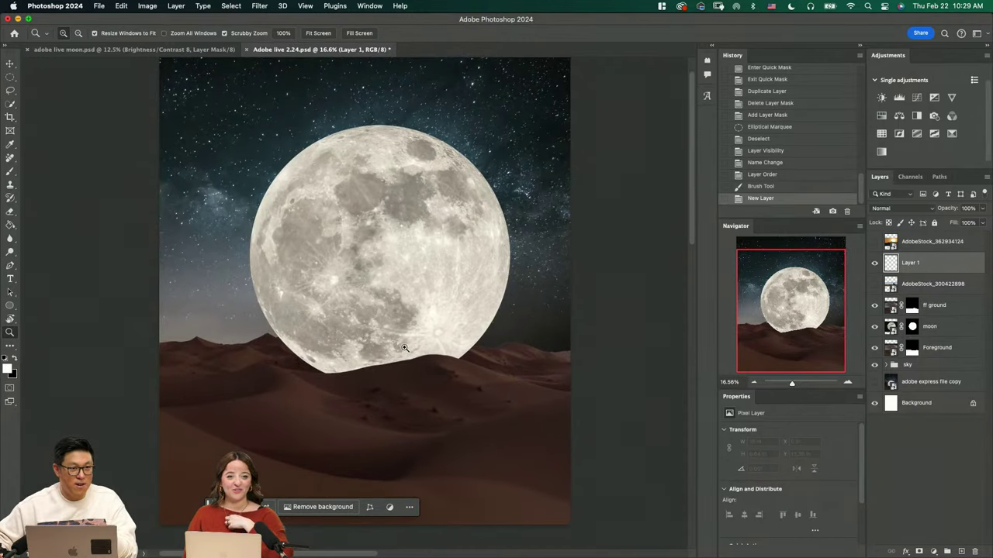
pyautogui.keyDown('alt'); pyautogui.click(446, 336); pyautogui.keyUp('alt')
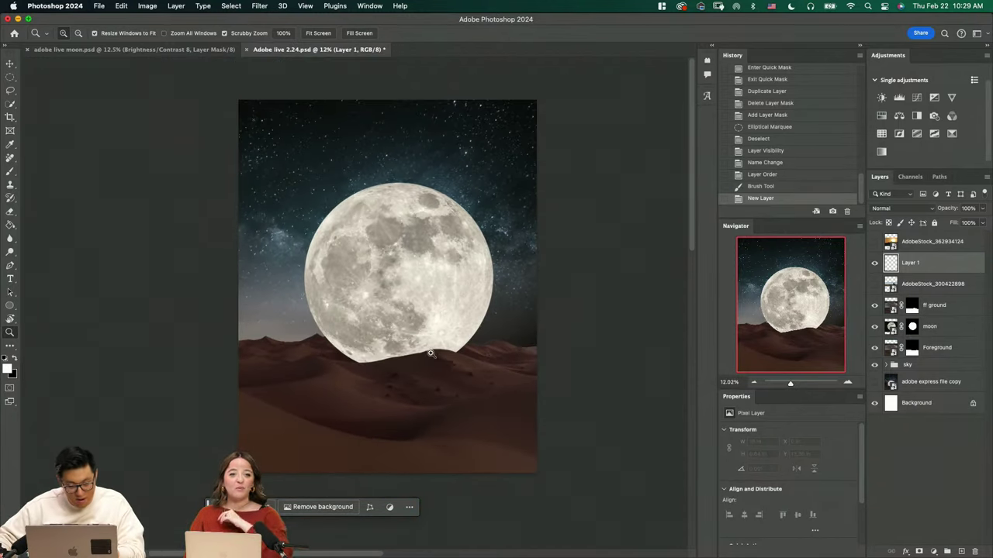
pyautogui.press('v')
pyautogui.moveTo(471, 301); pyautogui.dragTo(448, 298)
pyautogui.press('super+z')
pyautogui.click(947, 325)
pyautogui.press('z')
pyautogui.press('v')
# Set the Crop tool's ratio preset to 4 : 5 (8 : 10), keeping the full canvas
pyautogui.press('c')
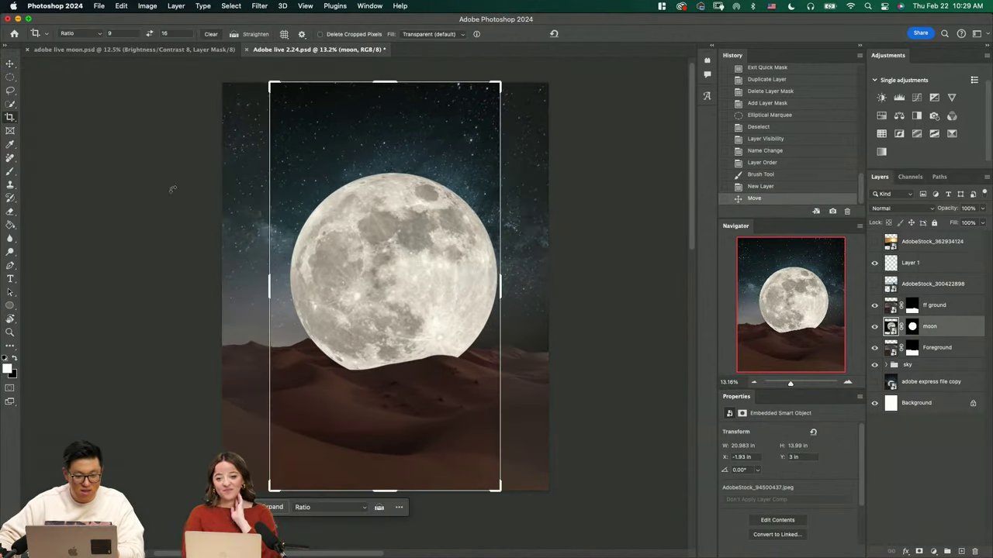
pyautogui.press('Escape')
pyautogui.click(72, 34)
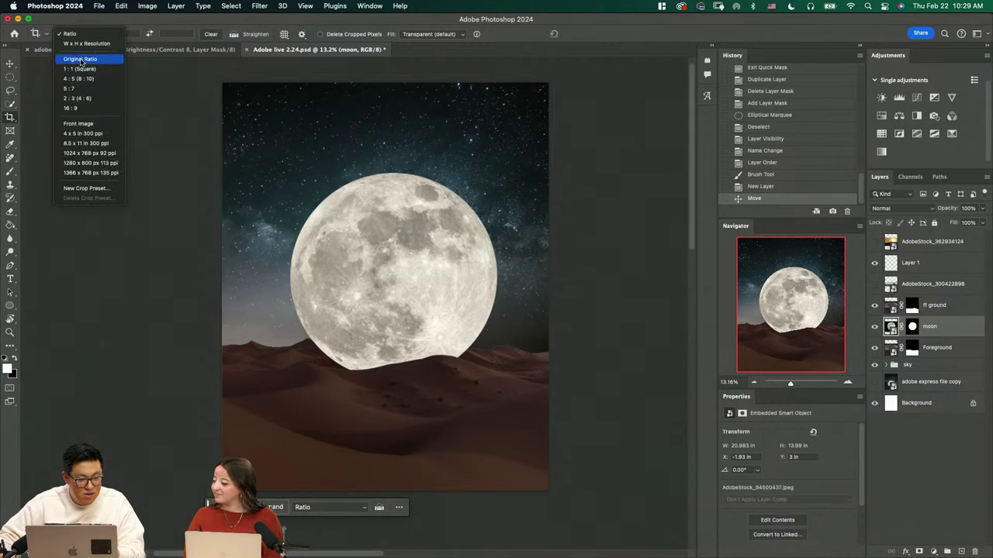
pyautogui.click(93, 79)
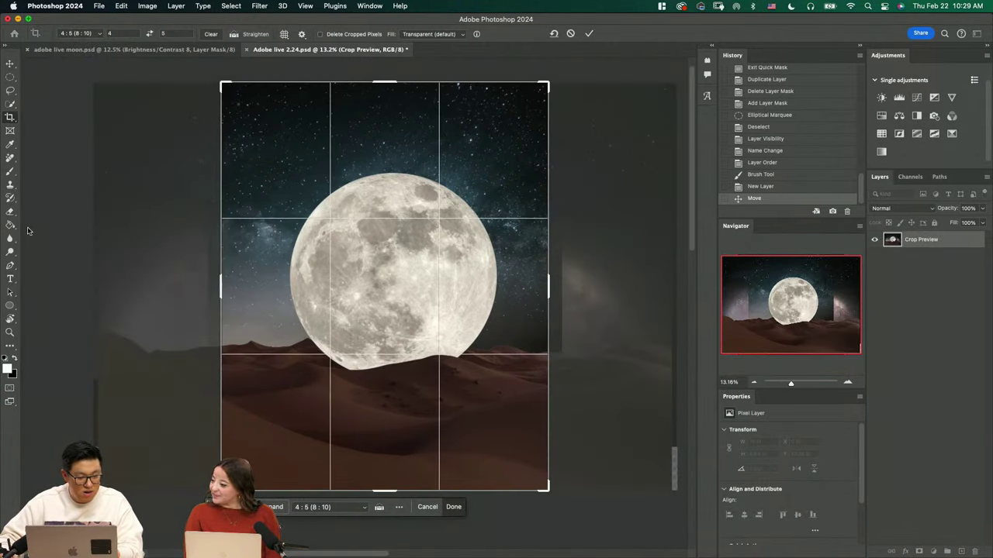
pyautogui.press('Return')
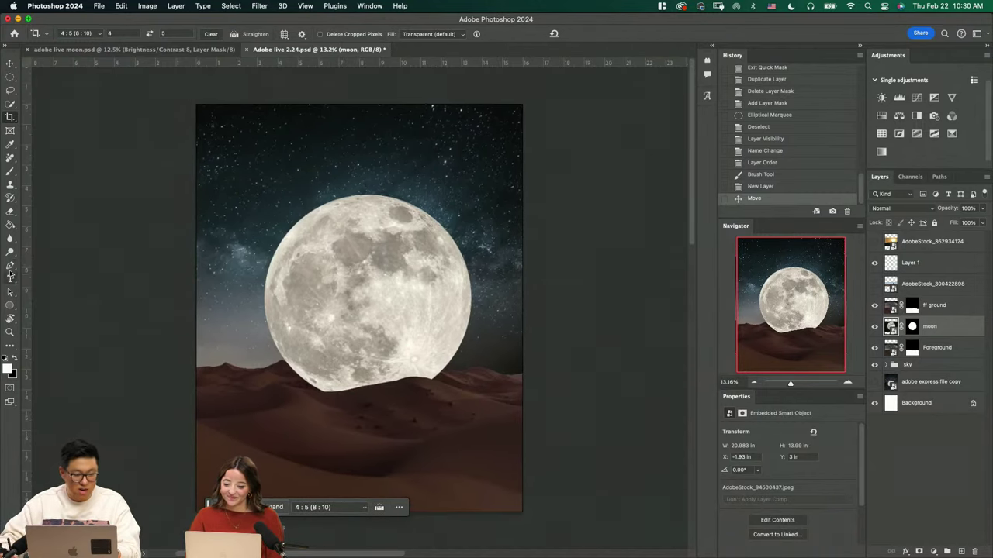
pyautogui.moveTo(28, 252); pyautogui.dragTo(356, 254)
pyautogui.press('super+z')
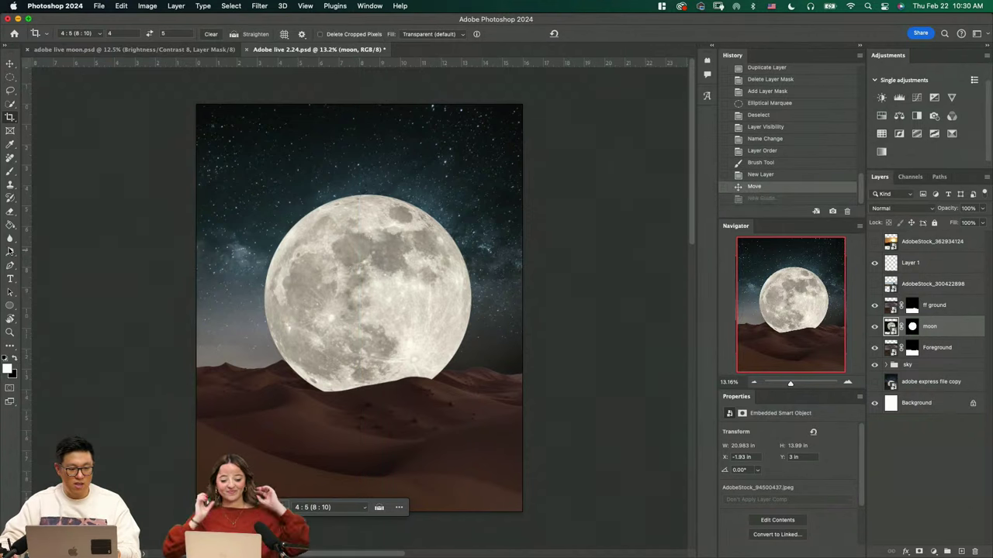
pyautogui.moveTo(30, 247); pyautogui.dragTo(370, 250)
pyautogui.press('super+z')
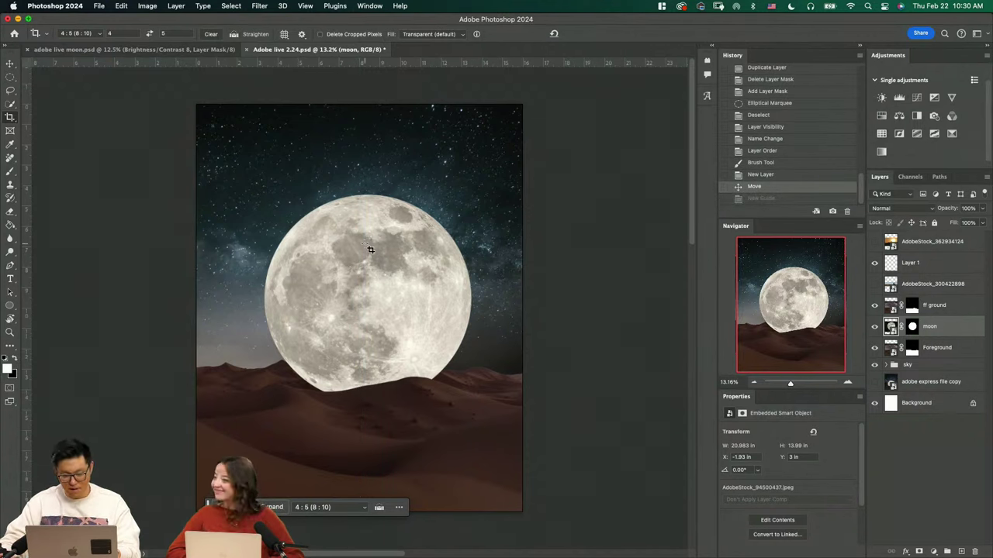
# Place a vertical guide at the canvas centre and shift the moon left to centre it there, at an X position of -2.23 in
pyautogui.click(46, 222)
pyautogui.moveTo(30, 208); pyautogui.dragTo(360, 188)
pyautogui.press('Escape')
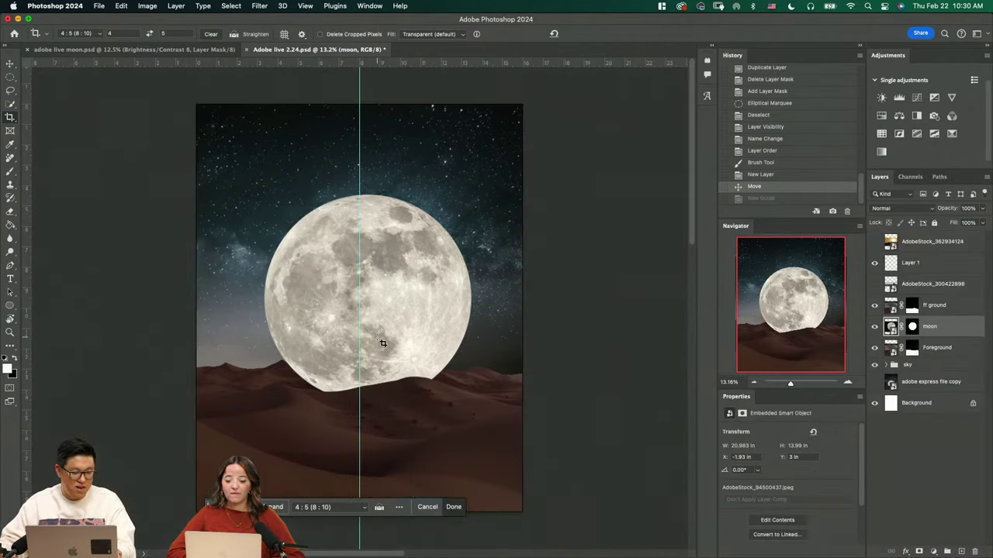
pyautogui.press('super+t')
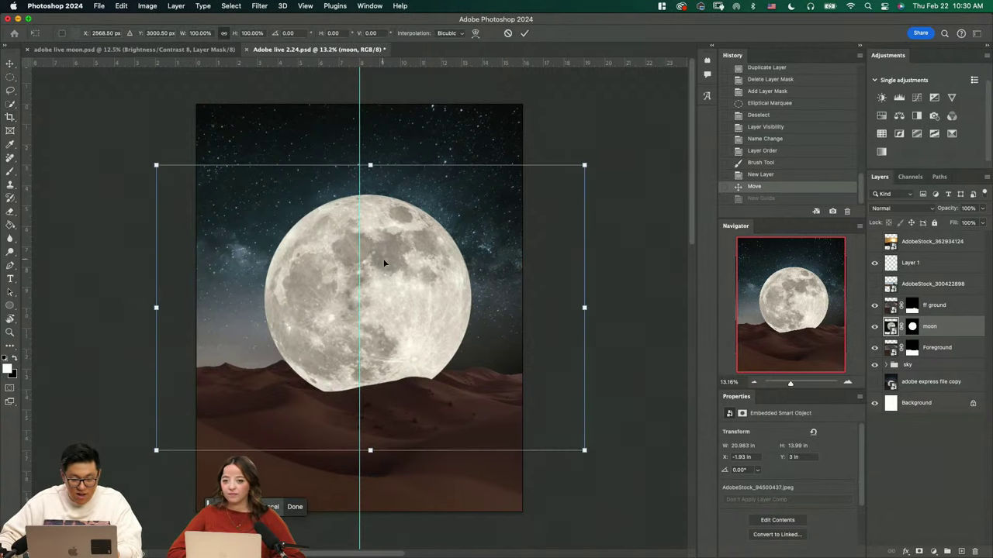
pyautogui.moveTo(381, 256); pyautogui.dragTo(436, 276)
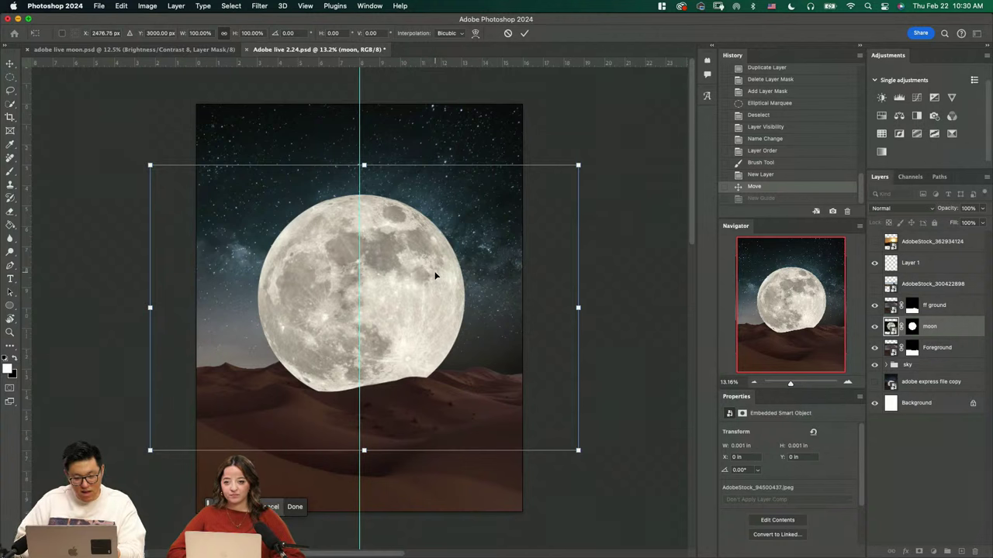
pyautogui.press('Return')
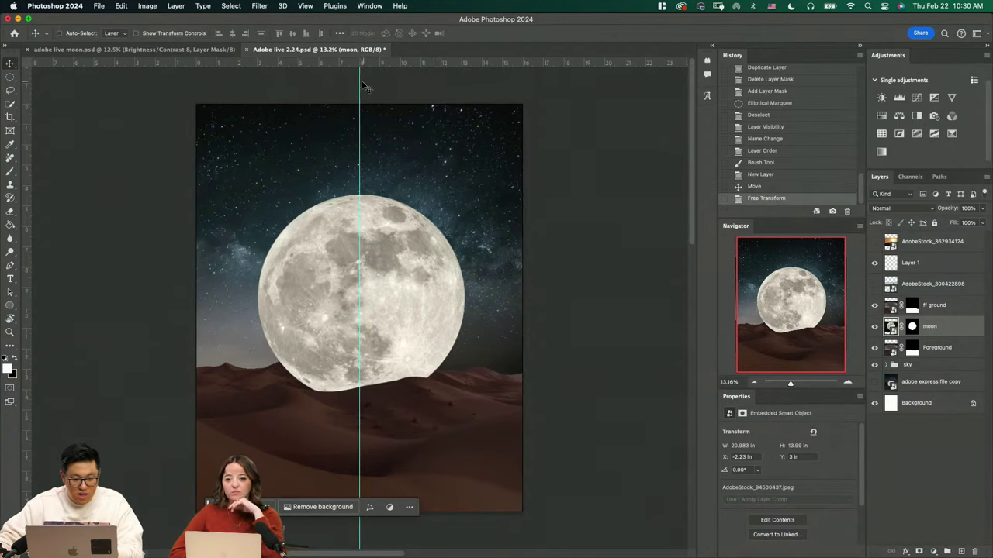
# Remove the centre guide and move the moon straight down to a Y position of 3.33 in
pyautogui.moveTo(7, 87); pyautogui.dragTo(8, 87)
pyautogui.scroll(2, 431, 309)
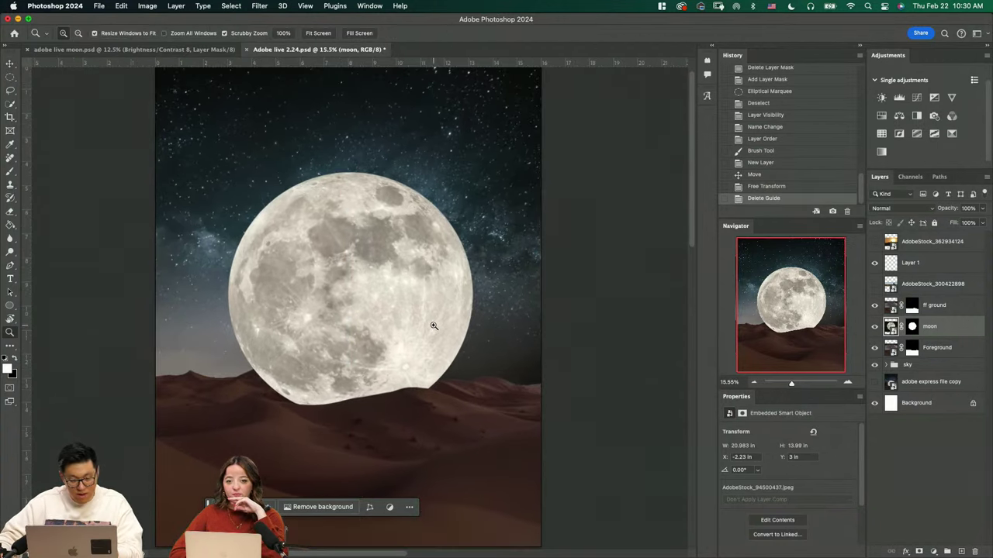
pyautogui.moveTo(432, 325); pyautogui.dragTo(426, 334)
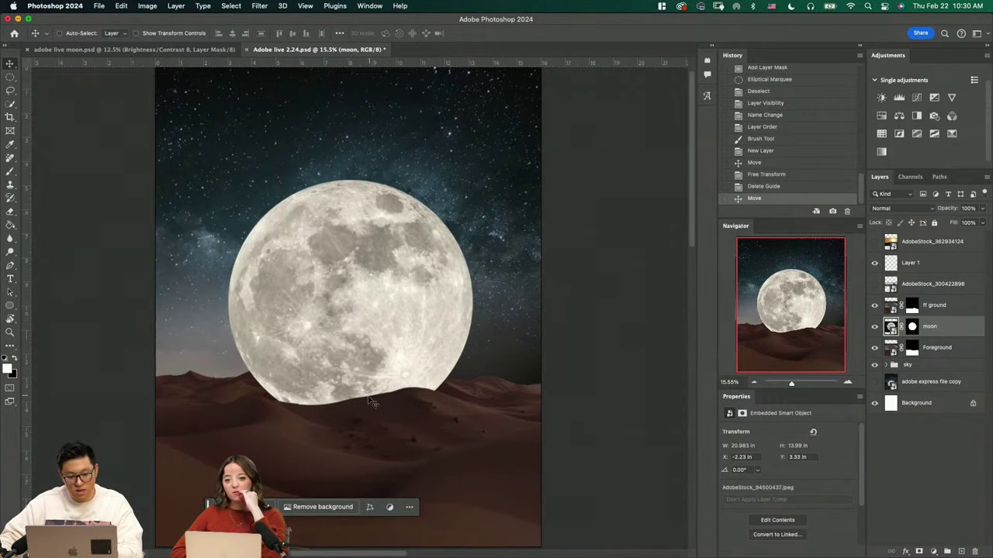
# Paint black on the ff ground layer mask with the 14 px brush to smooth the dune edge under the moon's lower left, and save
pyautogui.press('z')
pyautogui.click(912, 326)
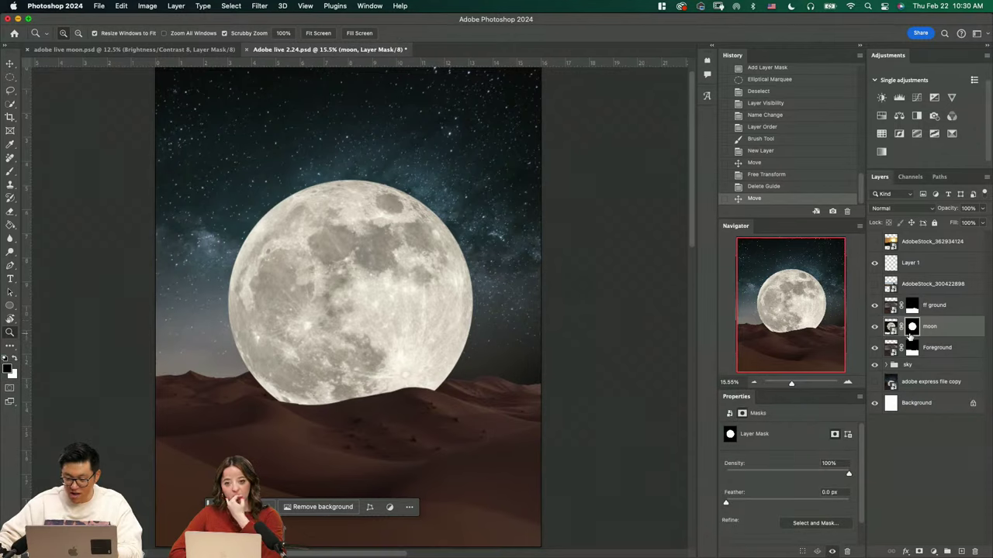
pyautogui.moveTo(253, 412); pyautogui.dragTo(425, 416)
pyautogui.moveTo(424, 415); pyautogui.dragTo(384, 408)
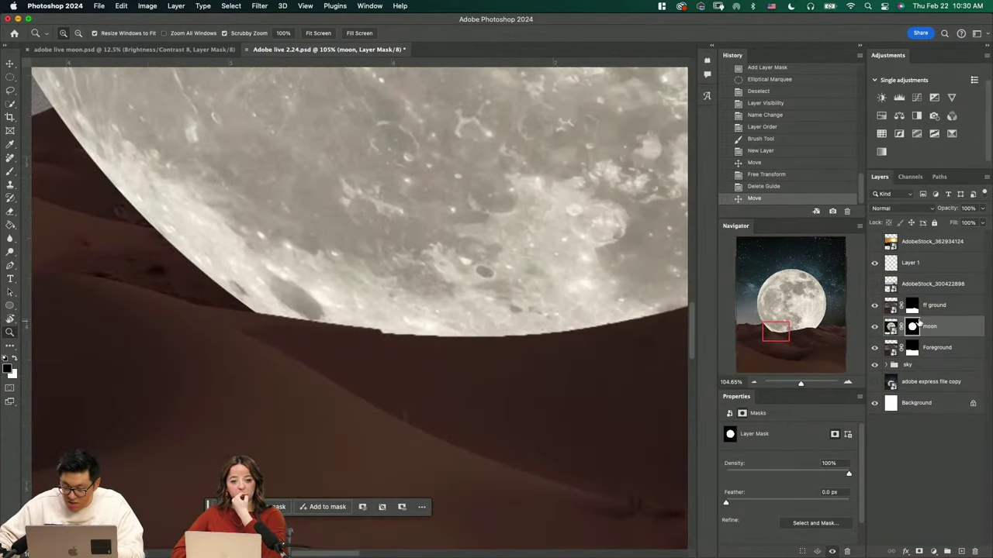
pyautogui.click(912, 308)
pyautogui.moveTo(329, 316)
pyautogui.mouseDown()
pyautogui.moveTo(392, 321)
pyautogui.moveTo(73, 282)
pyautogui.mouseUp()
pyautogui.press('b')
pyautogui.moveTo(451, 303)
pyautogui.mouseDown()
pyautogui.moveTo(418, 308)
pyautogui.moveTo(420, 338)
pyautogui.moveTo(439, 341)
pyautogui.moveTo(341, 323)
pyautogui.mouseUp()
pyautogui.moveTo(314, 319); pyautogui.dragTo(303, 315)
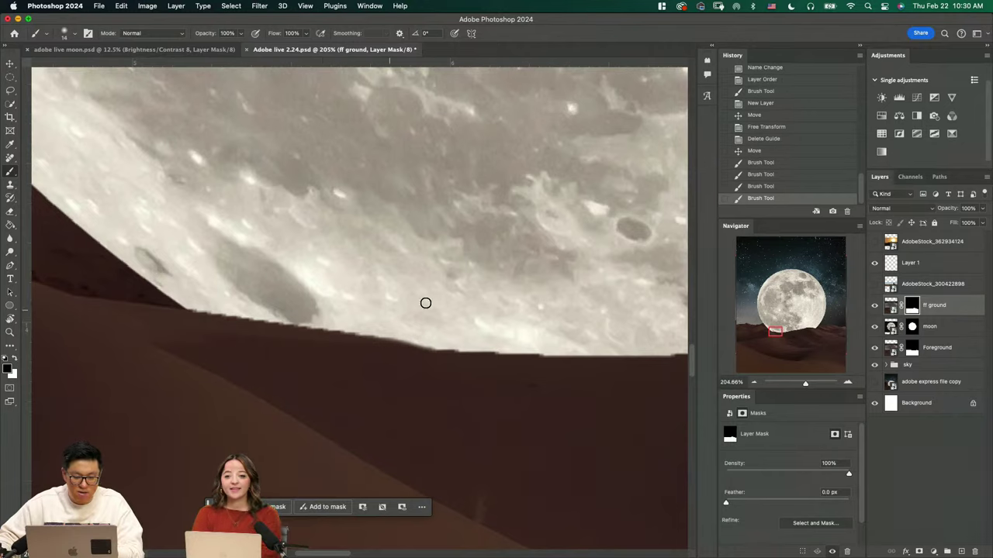
pyautogui.press('z')
pyautogui.moveTo(481, 297); pyautogui.dragTo(457, 318)
pyautogui.press('super+s')
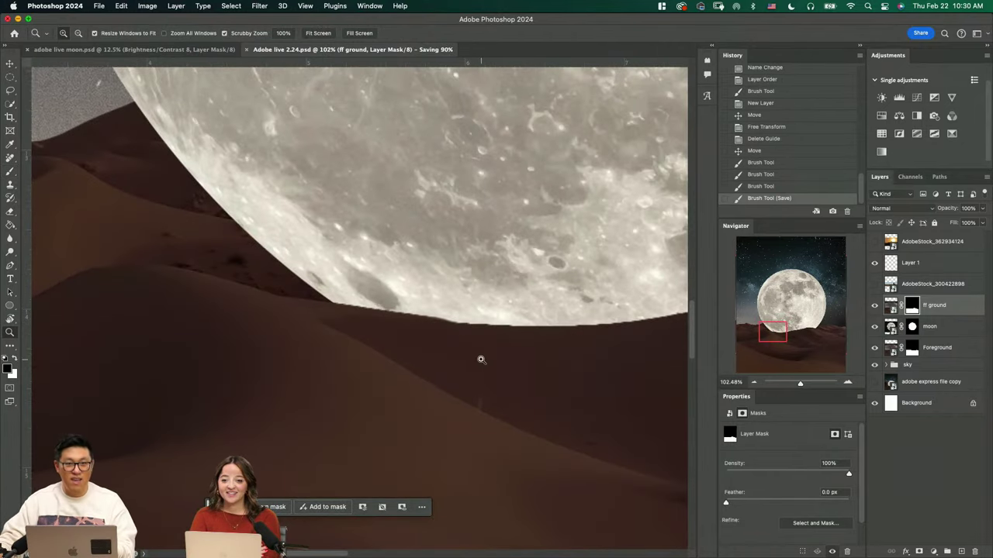
# Refine the same lower-left dune edge with connected short black strokes on the ff ground mask
pyautogui.click(472, 346)
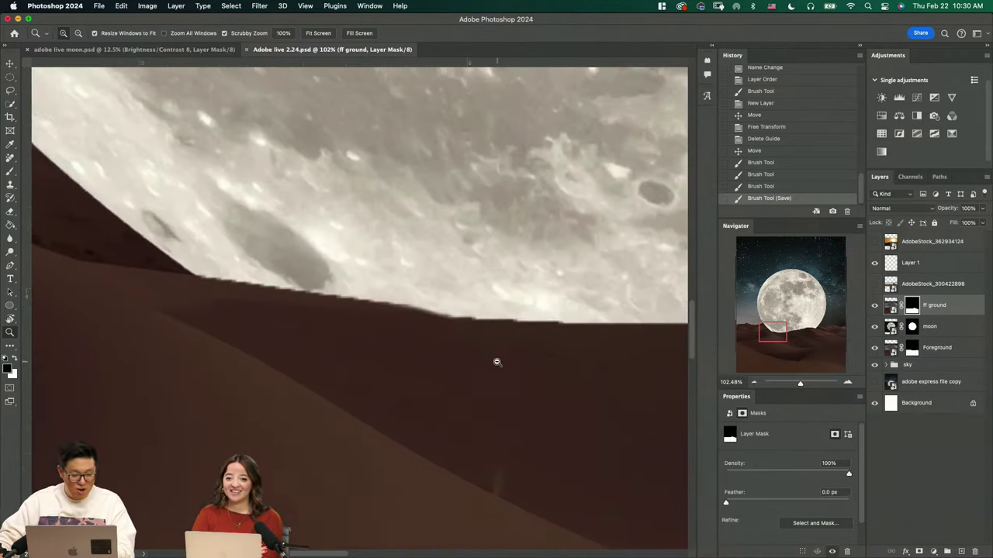
pyautogui.press('b')
pyautogui.click(349, 288)
pyautogui.click(461, 305)
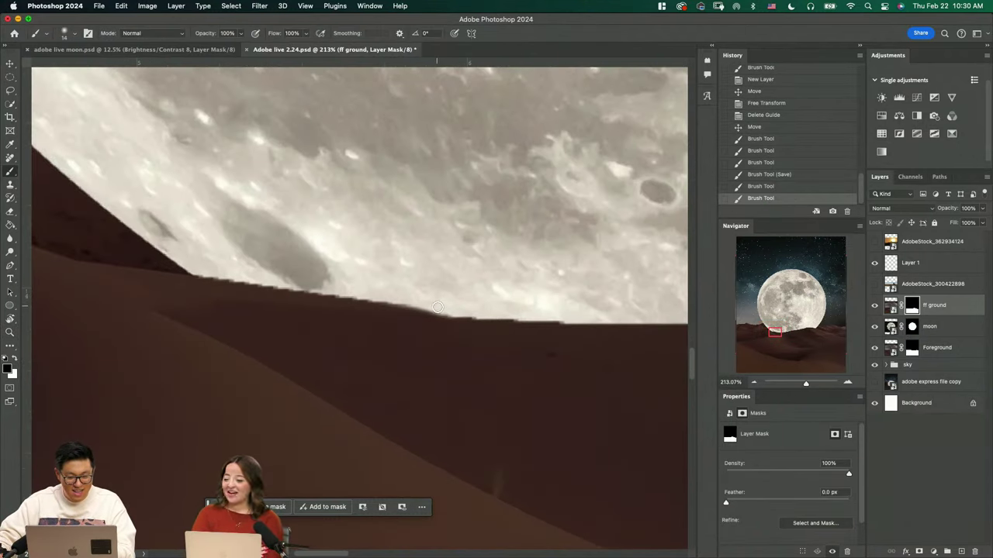
pyautogui.keyDown('shift'); pyautogui.click(438, 309); pyautogui.keyUp('shift')
pyautogui.keyDown('shift'); pyautogui.click(368, 294); pyautogui.keyUp('shift')
pyautogui.keyDown('shift'); pyautogui.click(333, 287); pyautogui.keyUp('shift')
pyautogui.keyDown('shift'); pyautogui.click(303, 286); pyautogui.keyUp('shift')
# Paint white on the ff ground mask along the dune crest below the moon's lower right to fill in its soft, uneven edge
pyautogui.press('z')
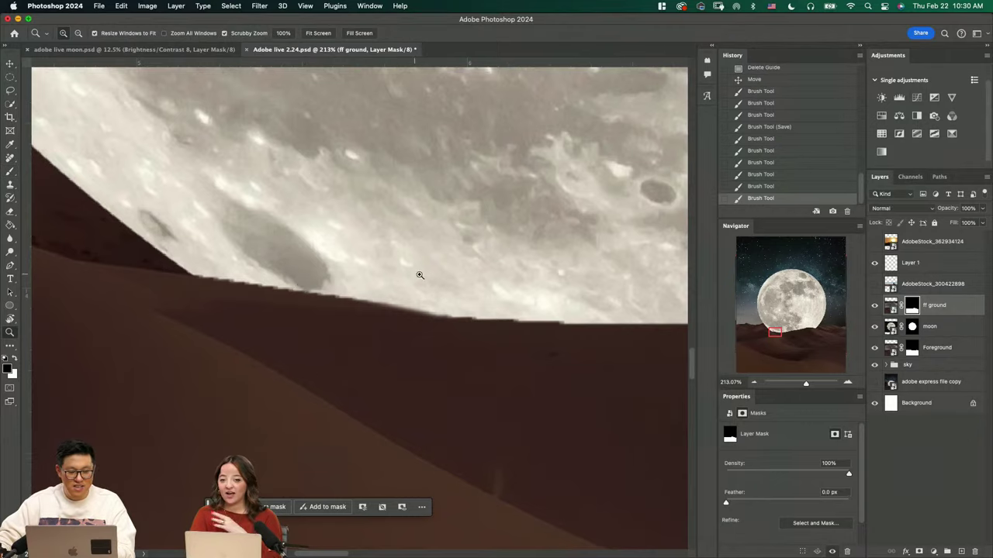
pyautogui.moveTo(421, 276); pyautogui.dragTo(341, 294)
pyautogui.moveTo(473, 318); pyautogui.dragTo(363, 375)
pyautogui.moveTo(435, 326); pyautogui.dragTo(398, 329)
pyautogui.scroll(10, 525, 339)
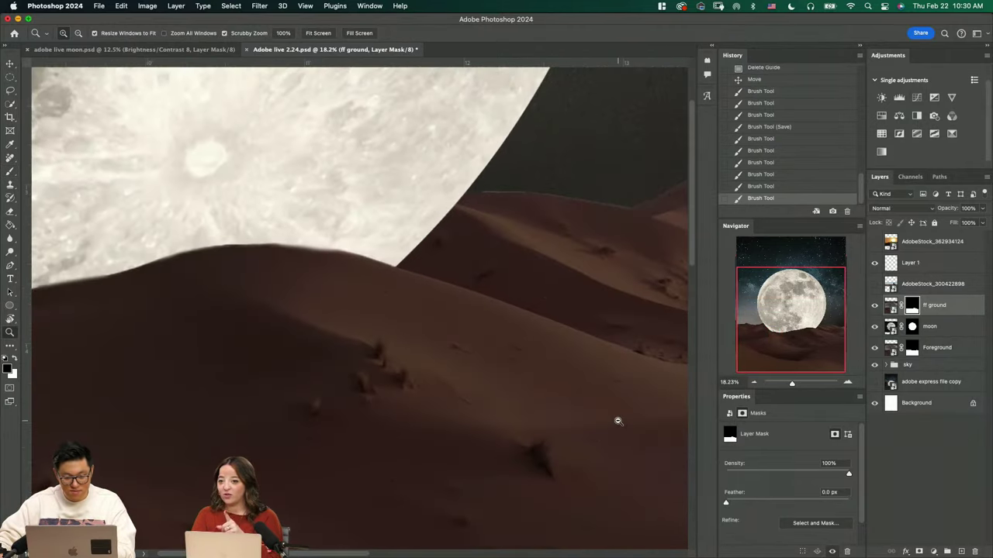
pyautogui.press('b')
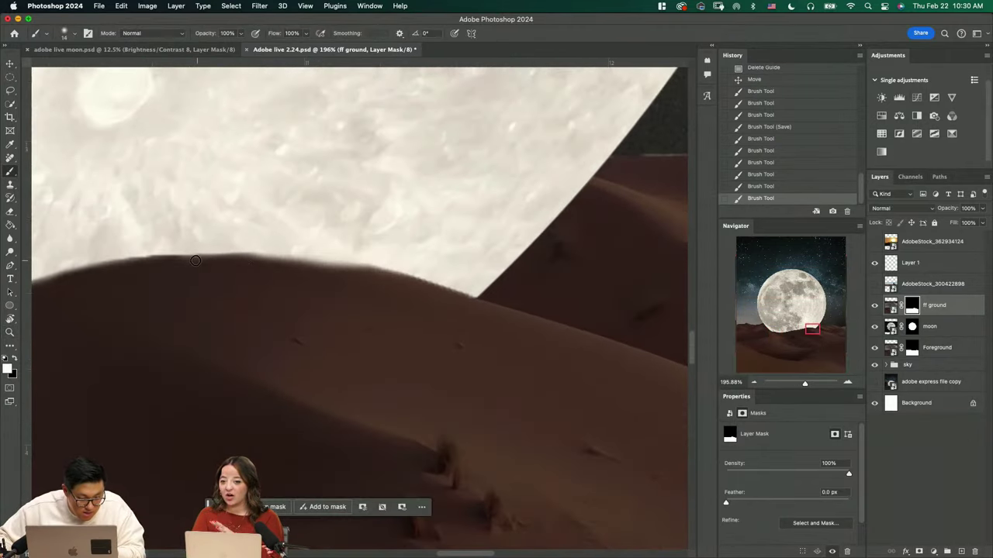
pyautogui.click(195, 260)
pyautogui.keyDown('shift'); pyautogui.click(286, 260); pyautogui.keyUp('shift')
pyautogui.keyDown('shift'); pyautogui.click(402, 280); pyautogui.keyUp('shift')
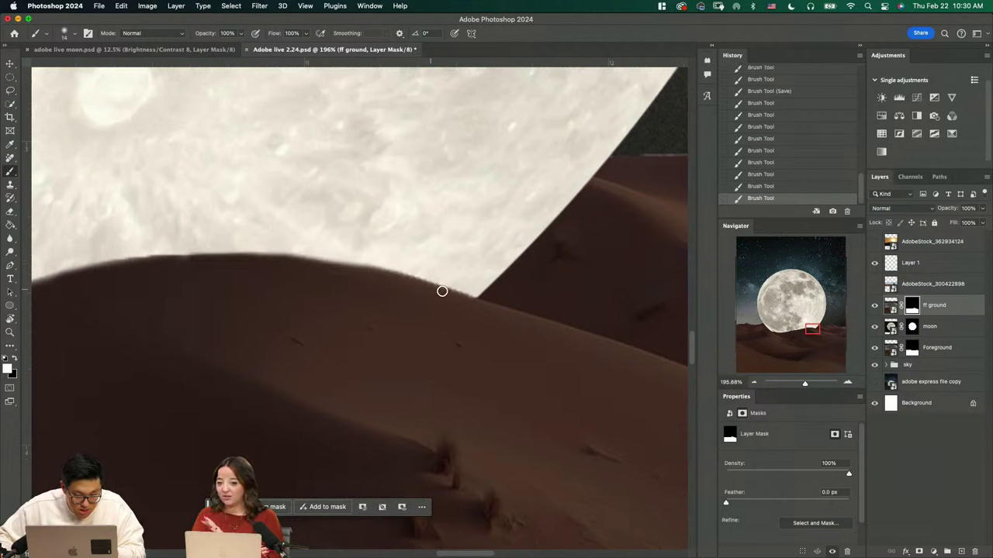
pyautogui.keyDown('shift'); pyautogui.click(443, 291); pyautogui.keyUp('shift')
pyautogui.click(276, 263)
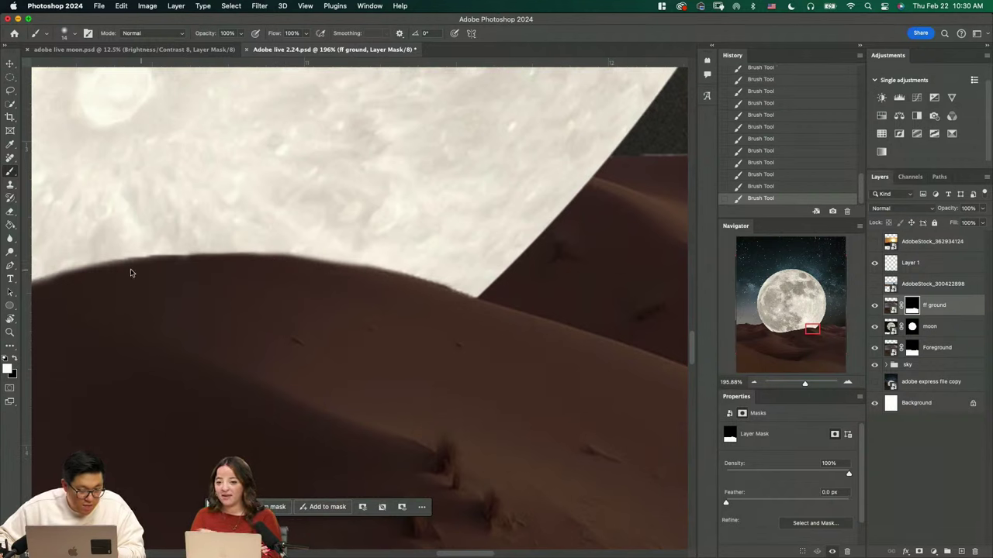
pyautogui.moveTo(187, 261); pyautogui.dragTo(435, 296)
# Trim the top of that dune crest with black on the ff ground mask to even its curve, and save the document
pyautogui.press('x')
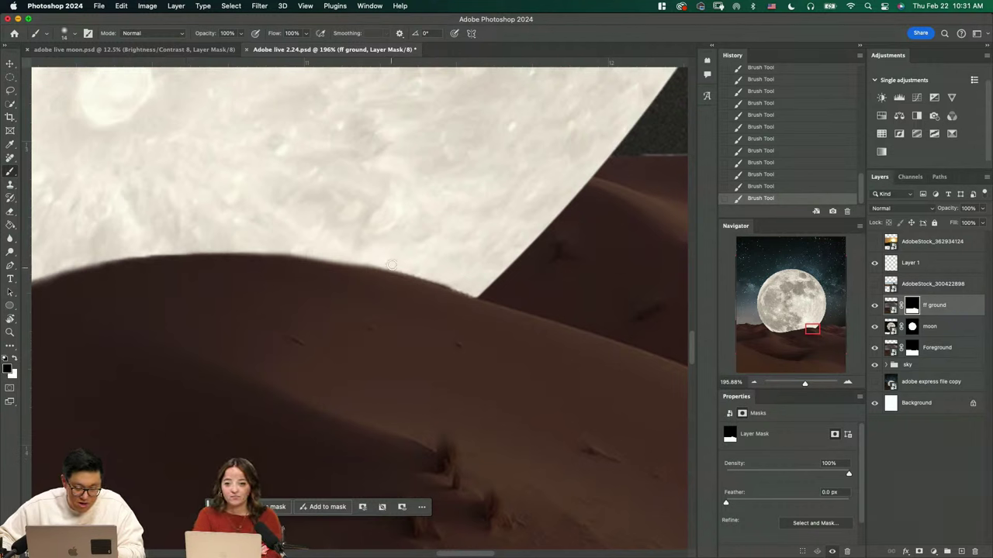
pyautogui.moveTo(391, 265)
pyautogui.mouseDown()
pyautogui.moveTo(328, 250)
pyautogui.moveTo(229, 250)
pyautogui.mouseUp()
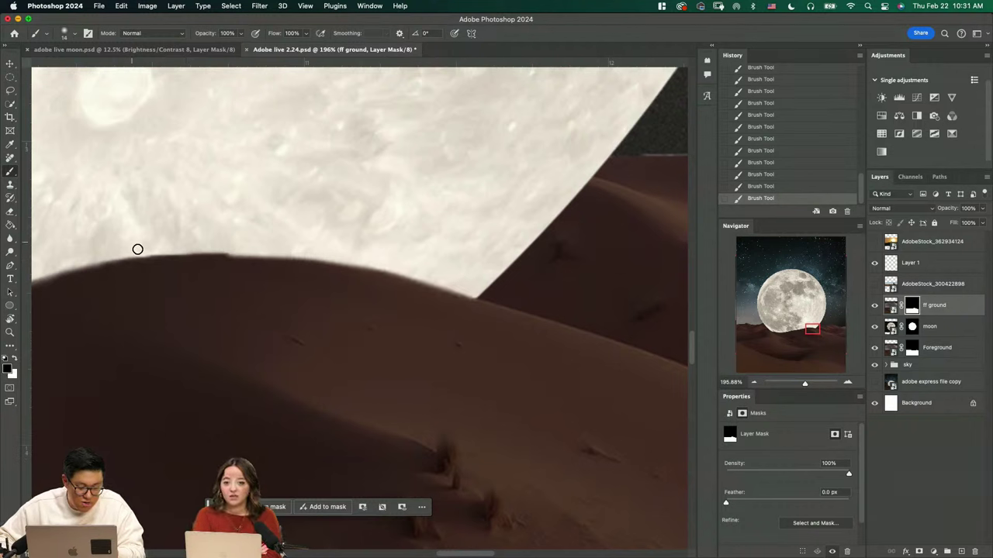
pyautogui.moveTo(118, 255); pyautogui.dragTo(87, 260)
pyautogui.press('z')
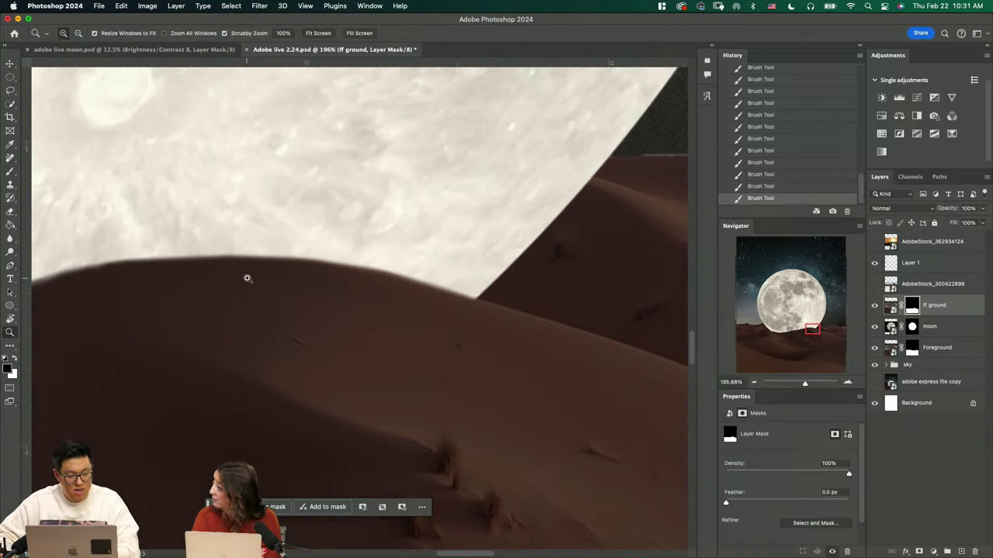
pyautogui.moveTo(246, 278); pyautogui.dragTo(211, 314)
pyautogui.press('super+s')
# Examine the whole composition and preview the hidden AdobeStock_300422898 and AdobeStock_362934124 layers
pyautogui.moveTo(346, 312); pyautogui.dragTo(478, 373)
pyautogui.moveTo(425, 282); pyautogui.dragTo(388, 312)
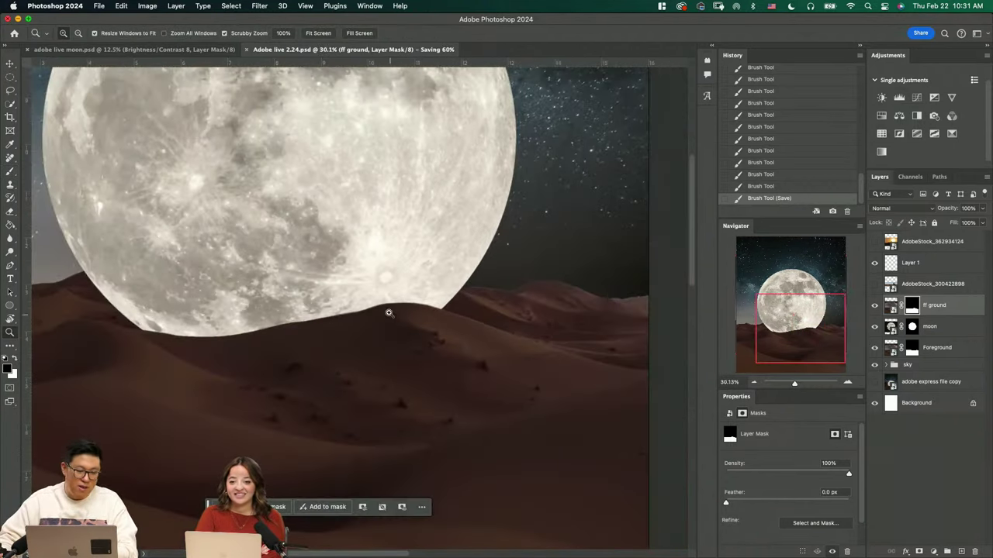
pyautogui.moveTo(508, 277); pyautogui.dragTo(476, 296)
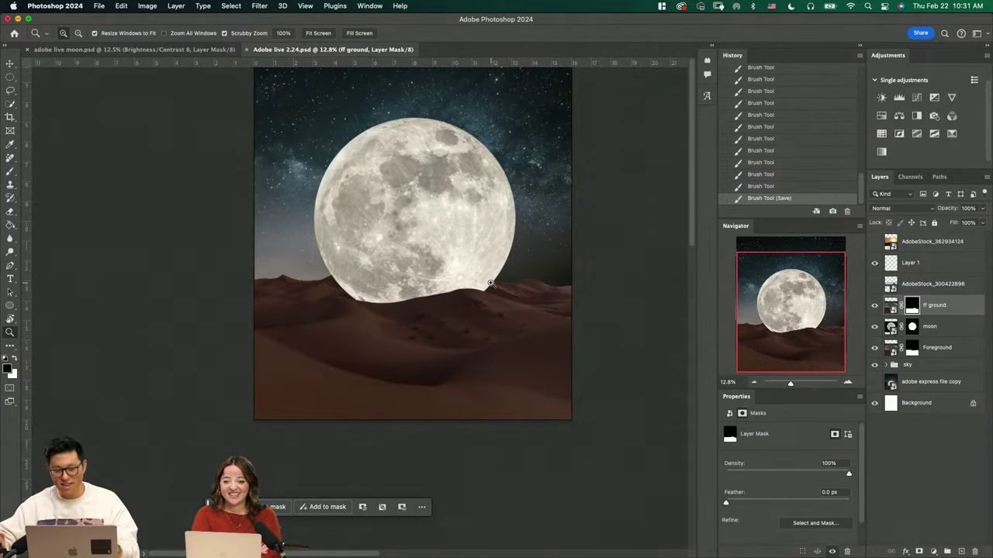
pyautogui.moveTo(509, 258); pyautogui.dragTo(493, 294)
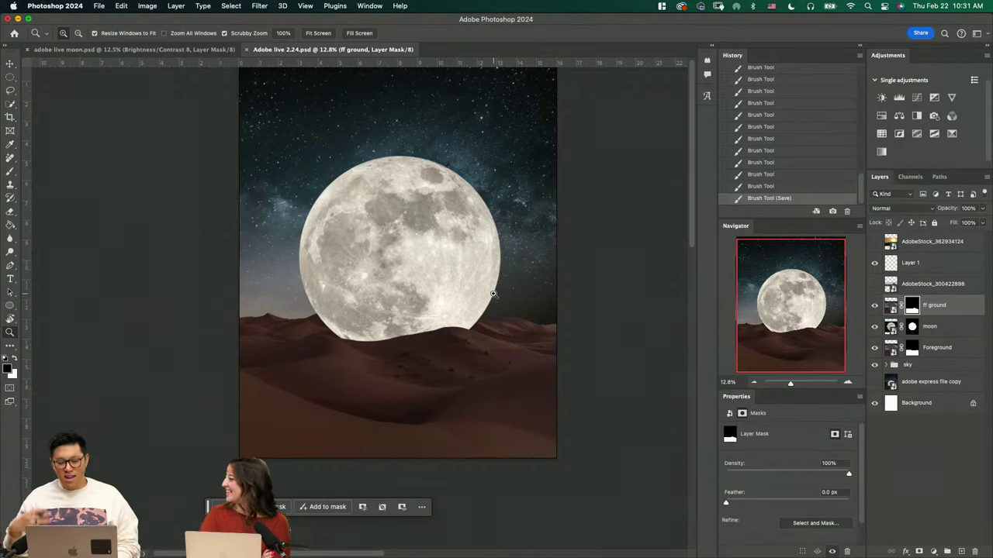
pyautogui.moveTo(475, 324); pyautogui.dragTo(488, 325)
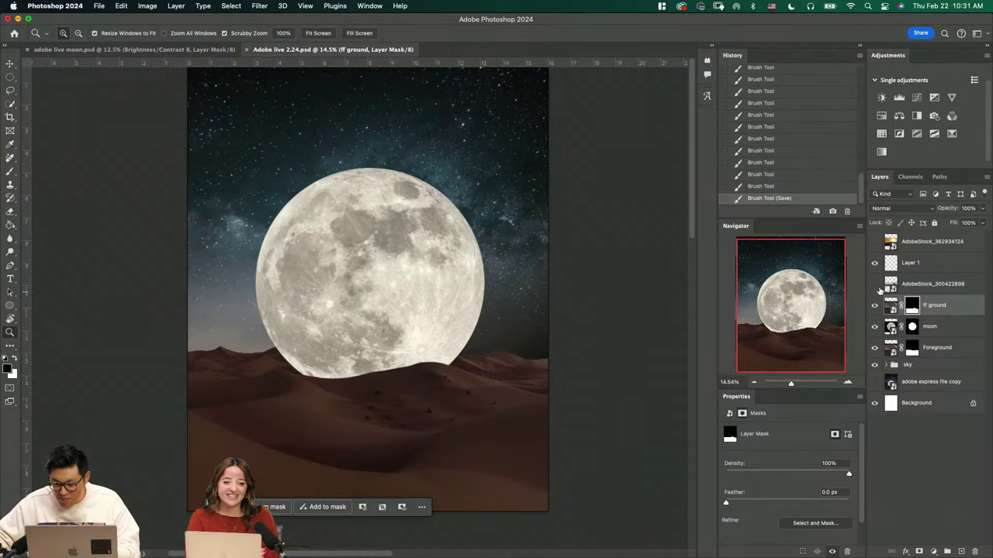
pyautogui.click(874, 284)
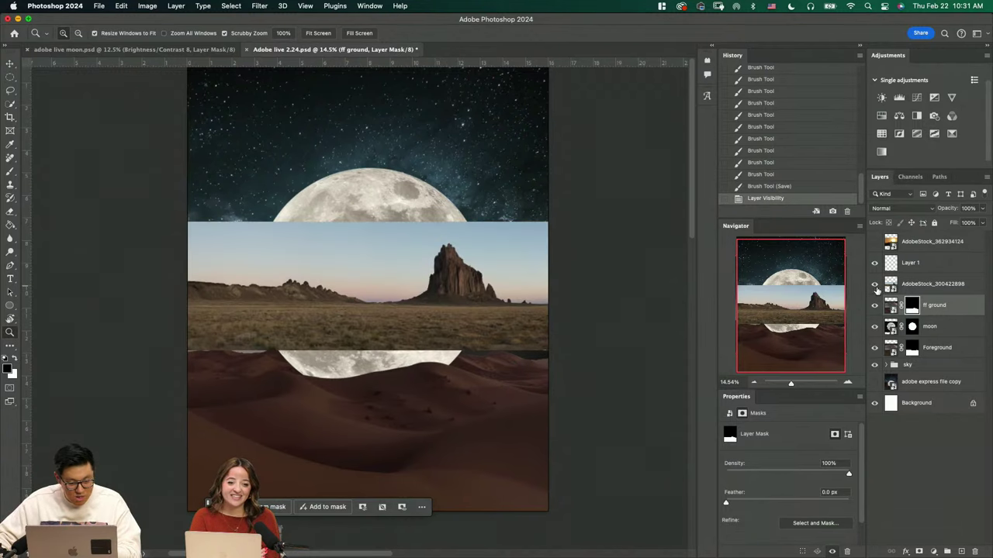
pyautogui.click(874, 284)
pyautogui.click(890, 284)
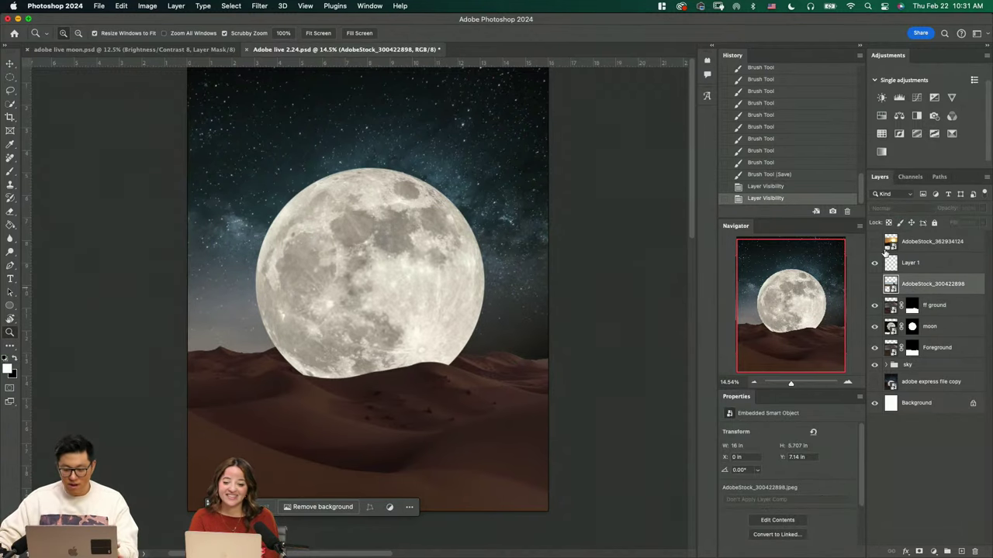
pyautogui.click(874, 242)
pyautogui.click(874, 242)
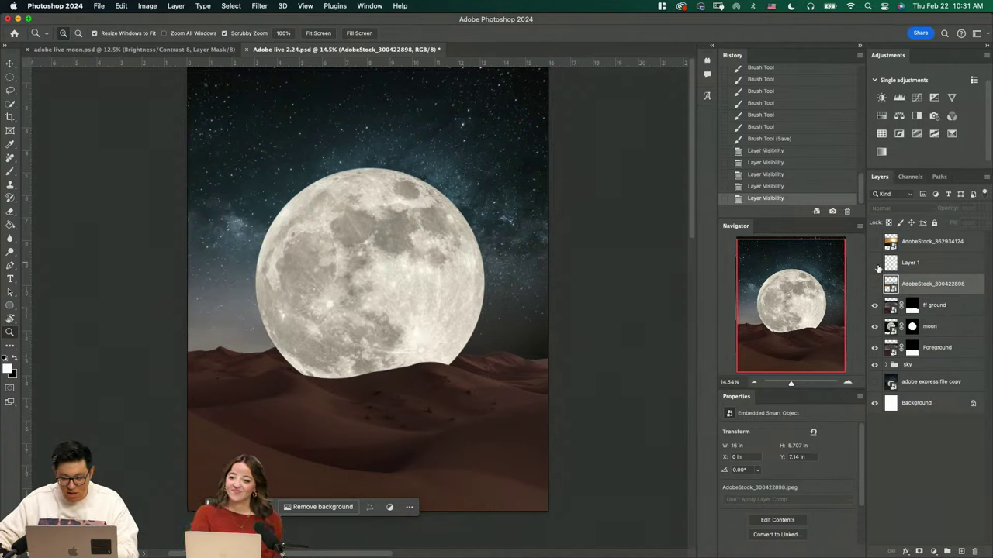
# Delete the empty Layer 1 and make the AdobeStock_300422898 layer visible
pyautogui.click(909, 268)
pyautogui.press('Delete')
pyautogui.click(874, 264)
# Select the rock formation and the grassland below it on the AdobeStock_300422898 layer with Quick Selection, and preview the selection in Quick Mask
pyautogui.press('w')
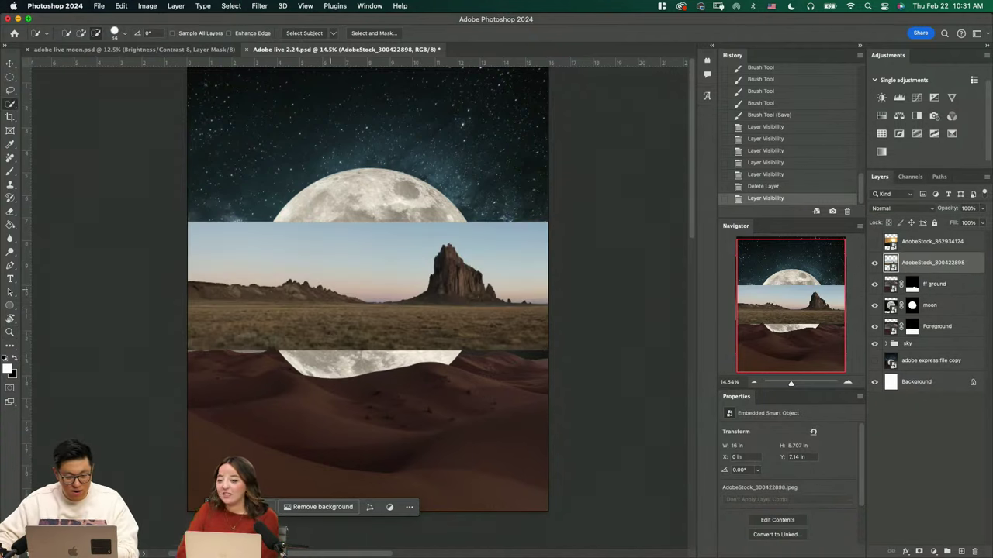
pyautogui.scroll(6, 442, 269)
pyautogui.moveTo(461, 228)
pyautogui.mouseDown()
pyautogui.moveTo(463, 397)
pyautogui.moveTo(498, 351)
pyautogui.moveTo(471, 374)
pyautogui.moveTo(303, 328)
pyautogui.mouseUp()
pyautogui.moveTo(450, 341); pyautogui.dragTo(527, 416)
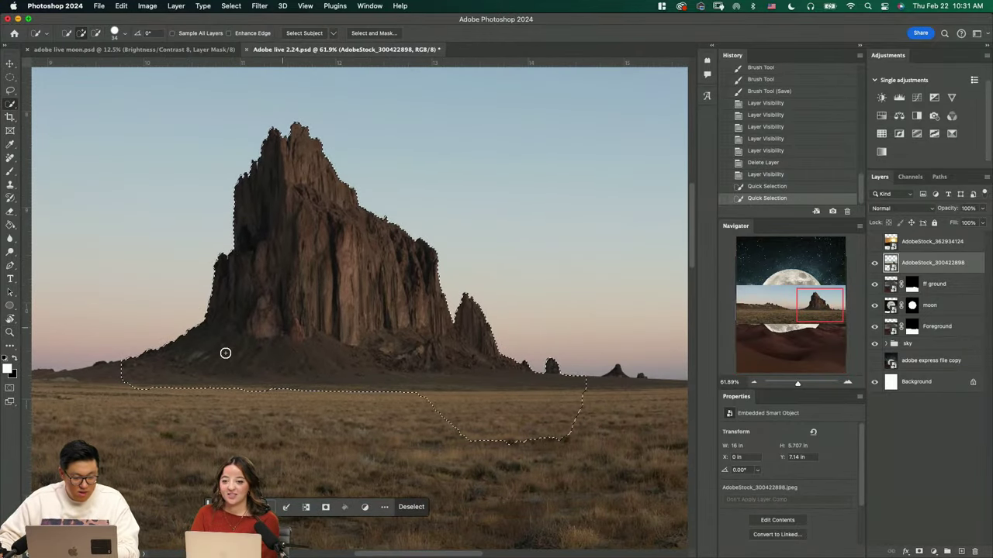
pyautogui.moveTo(224, 353); pyautogui.dragTo(98, 396)
pyautogui.press('q')
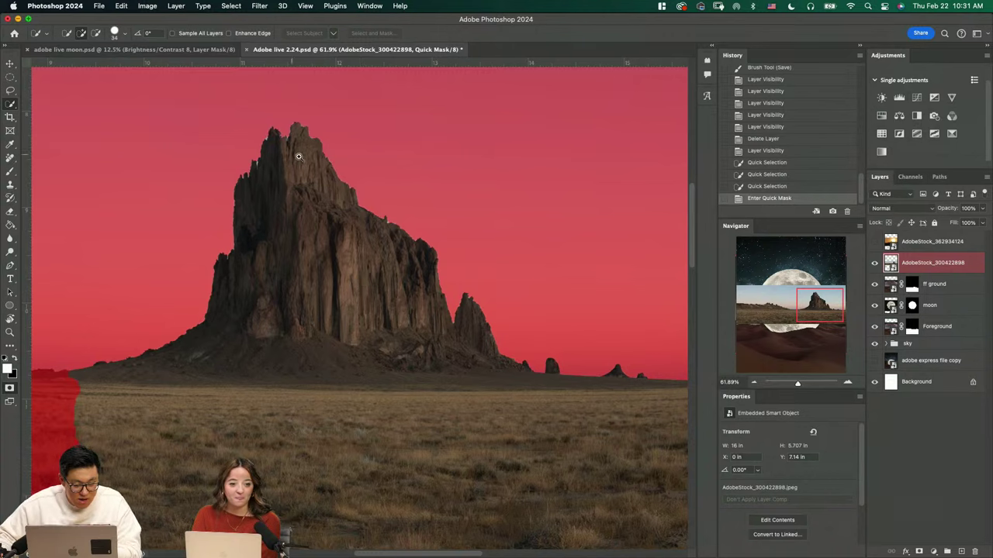
pyautogui.press('z')
pyautogui.press('q')
# Mask the AdobeStock_300422898 layer to the selected rock and grassland, and rename the layer Rock
pyautogui.moveTo(308, 168); pyautogui.dragTo(276, 267)
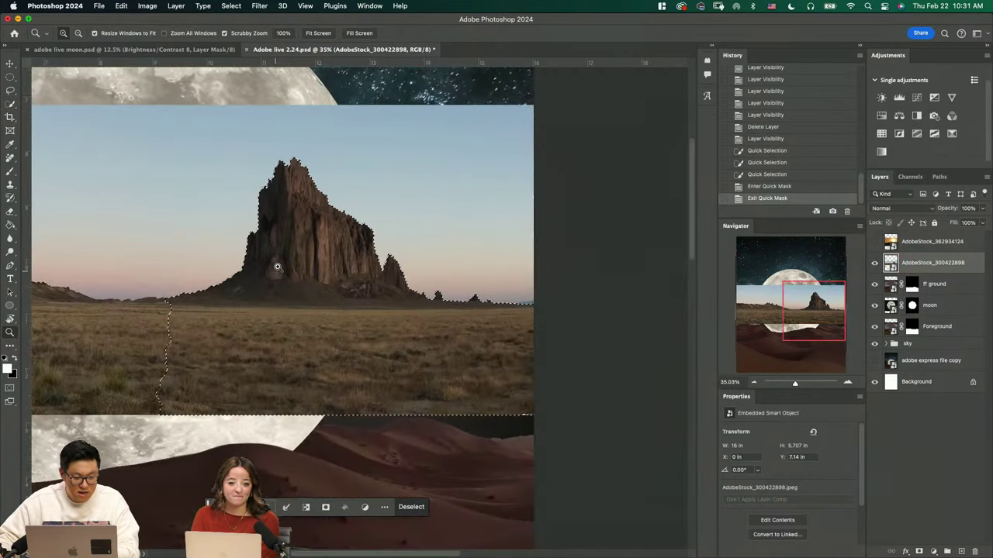
pyautogui.press('m')
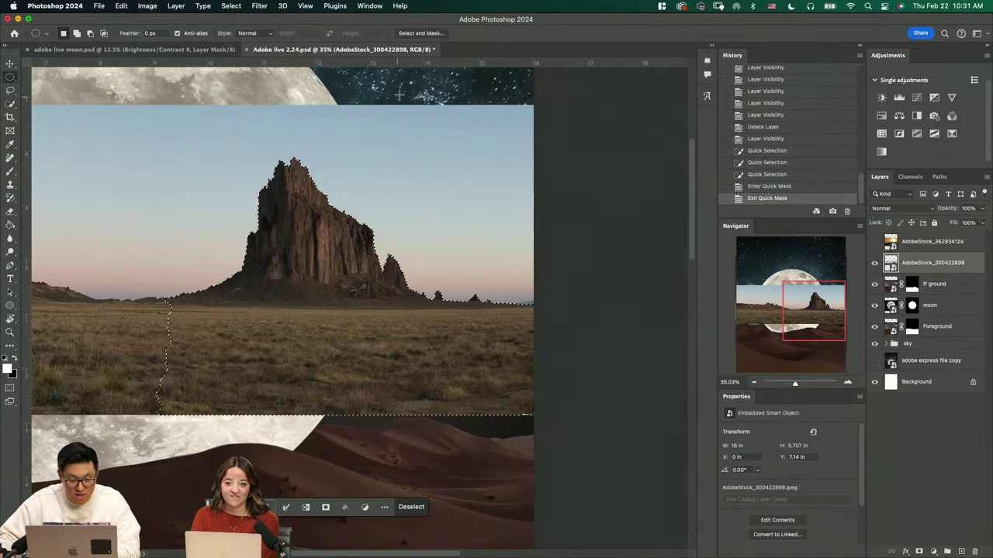
pyautogui.click(325, 507)
pyautogui.press('z')
pyautogui.moveTo(309, 264); pyautogui.dragTo(278, 311)
pyautogui.moveTo(343, 336); pyautogui.dragTo(477, 358)
pyautogui.doubleClick(954, 264)
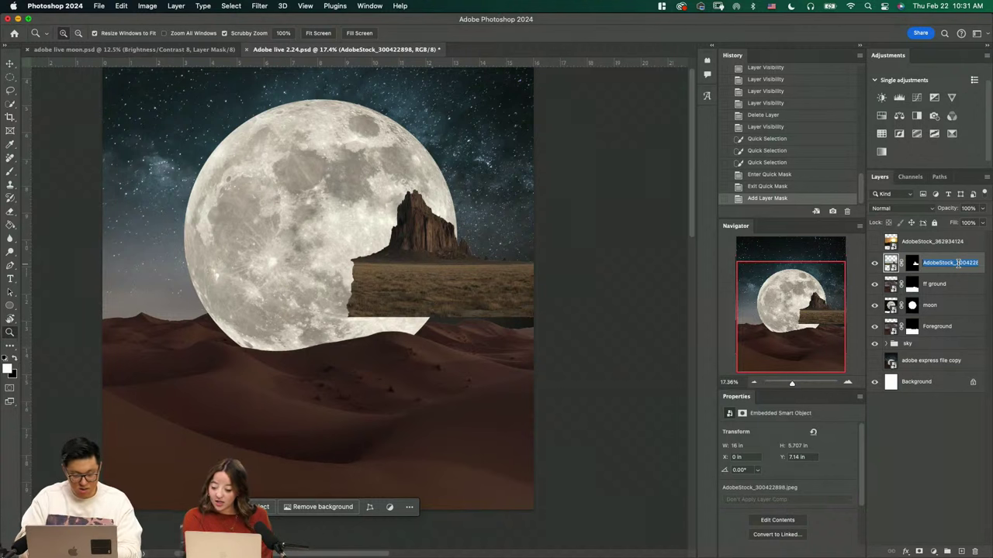
pyautogui.write('Rock')
pyautogui.press('Return')
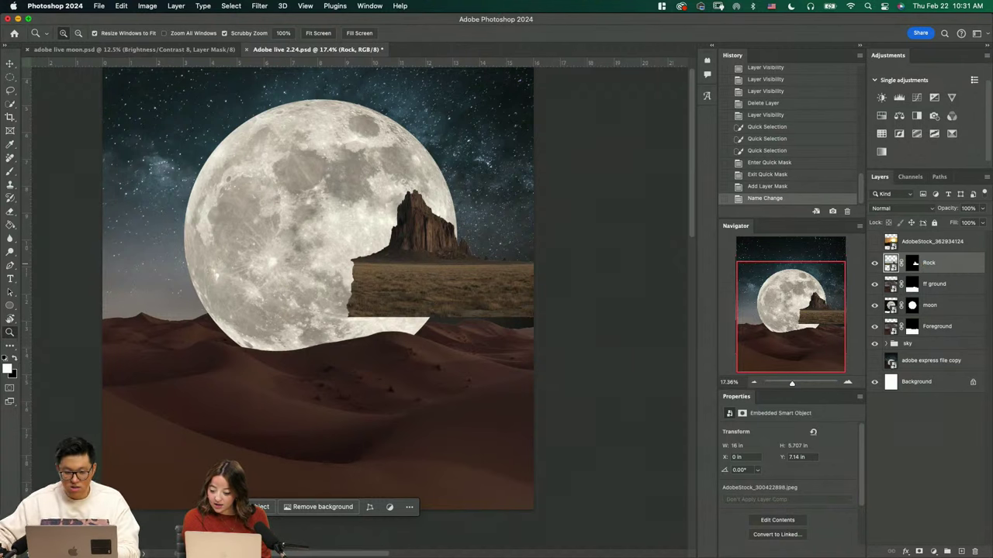
# Compare the Rock layer with its mask off and on, and move the layer beneath the moon layer
pyautogui.keyDown('shift'); pyautogui.click(913, 265); pyautogui.keyUp('shift')
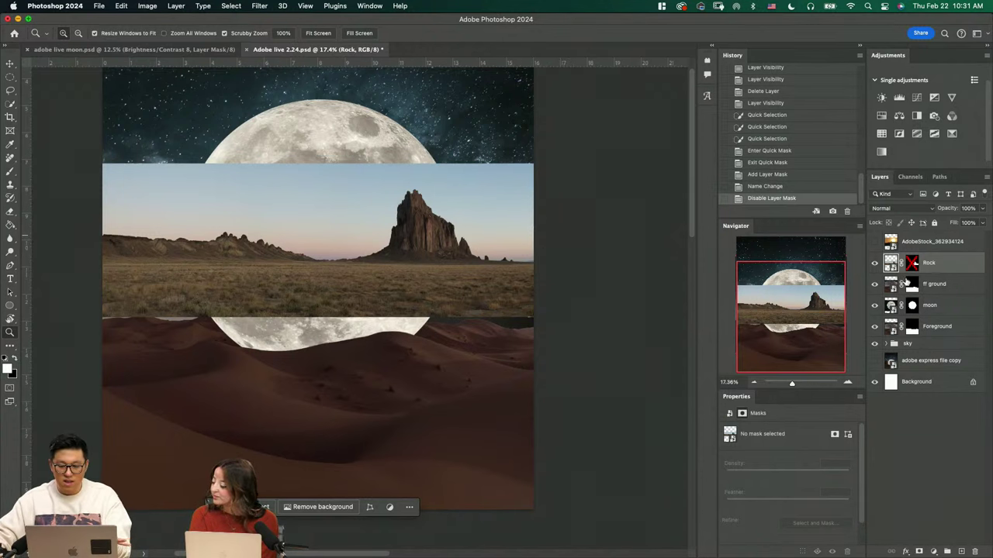
pyautogui.keyDown('shift'); pyautogui.click(914, 264); pyautogui.keyUp('shift')
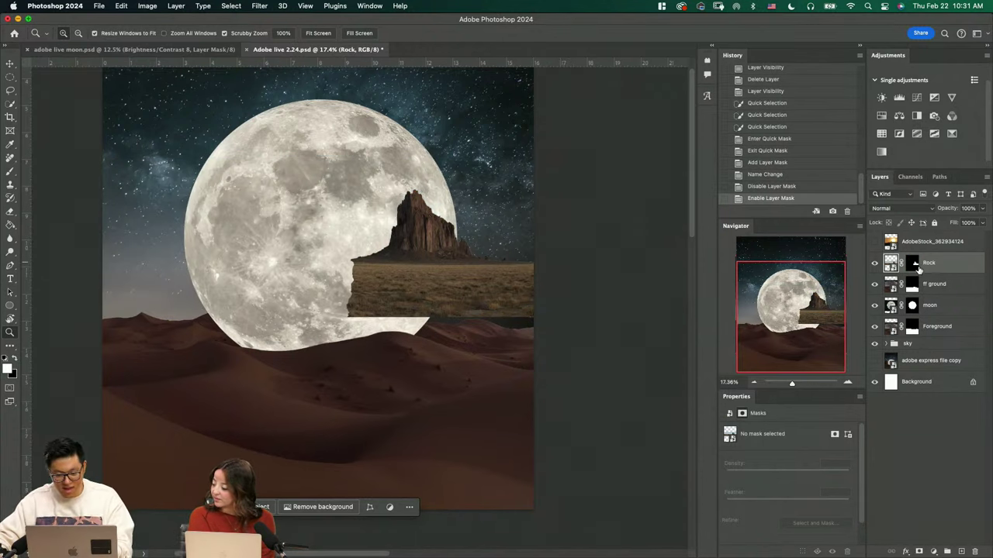
pyautogui.moveTo(928, 268); pyautogui.dragTo(946, 315)
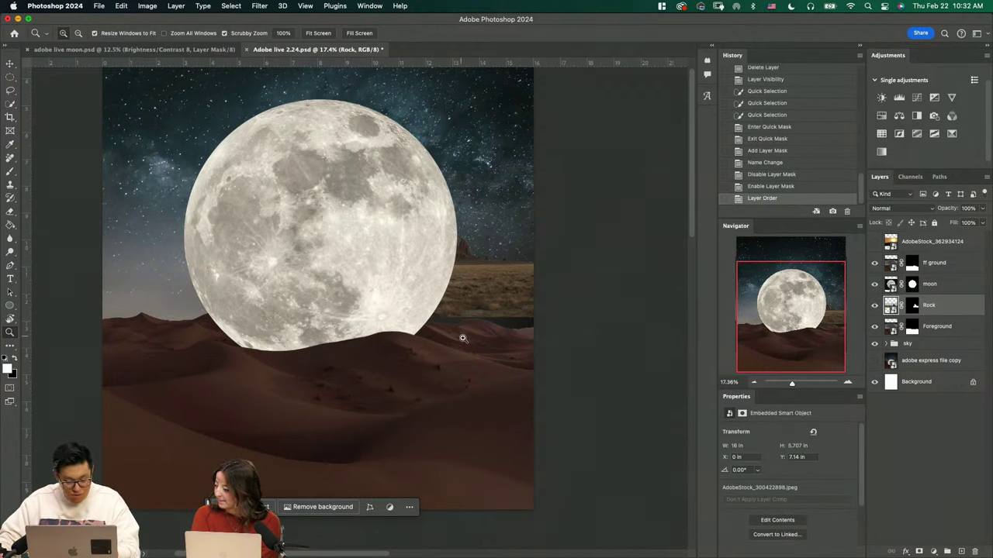
# Enlarge the Rock layer to about 43 in wide and place the rock behind the moon's left side
pyautogui.moveTo(462, 338); pyautogui.dragTo(245, 341)
pyautogui.press('super+t')
pyautogui.moveTo(233, 276); pyautogui.dragTo(574, 300)
pyautogui.moveTo(456, 305); pyautogui.dragTo(212, 311)
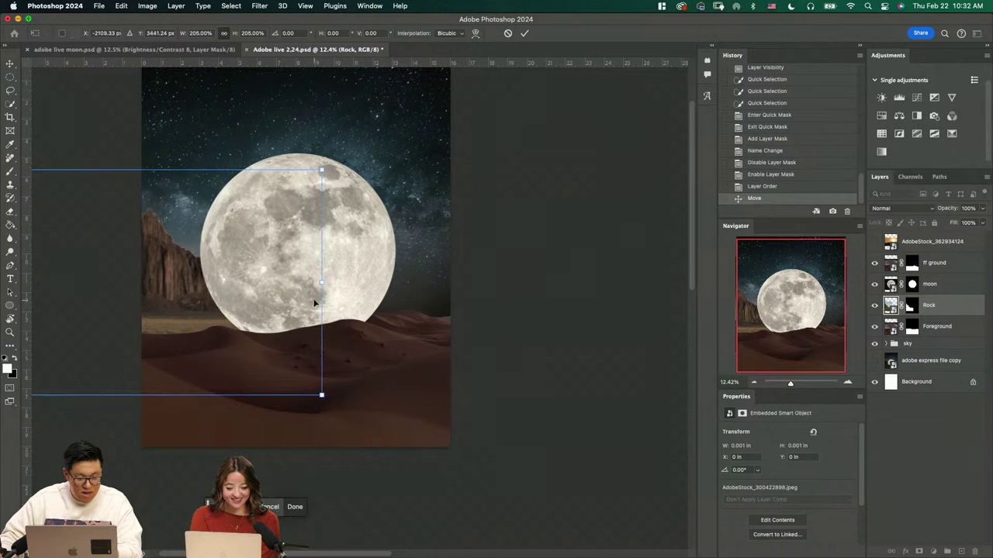
pyautogui.moveTo(314, 303); pyautogui.dragTo(409, 321)
pyautogui.press('Return')
# Enlarge the Rock layer further to about 48.8 in wide and shift it left so the peak stands beside the moon
pyautogui.press('super+minus')
pyautogui.press('super+t')
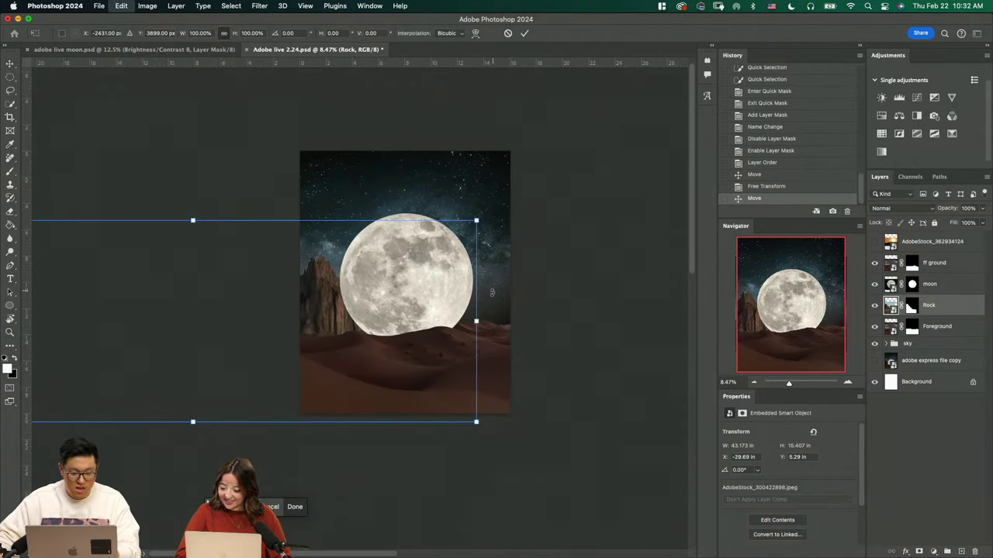
pyautogui.moveTo(485, 321); pyautogui.dragTo(554, 320)
pyautogui.press('Return')
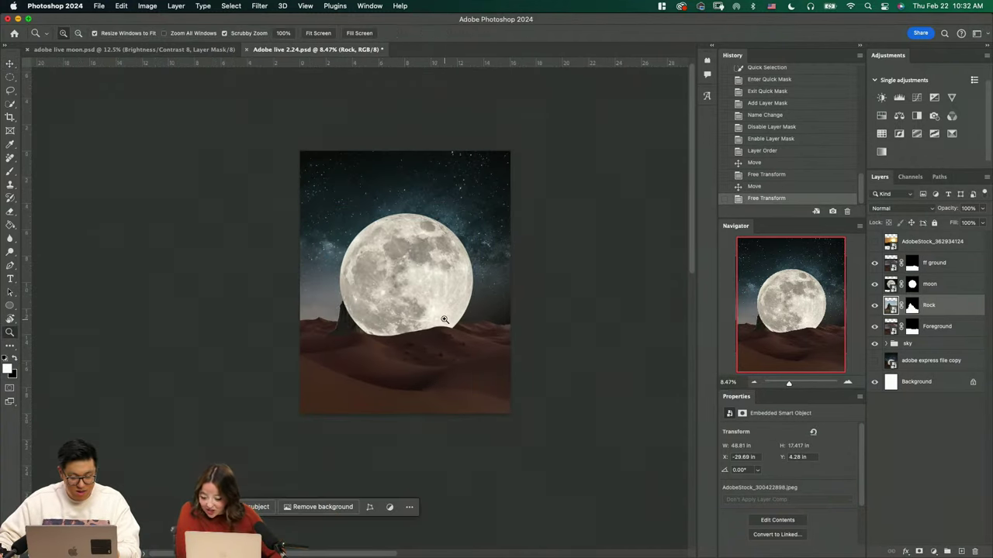
pyautogui.moveTo(448, 310); pyautogui.dragTo(418, 310)
pyautogui.scroll(5, 379, 282)
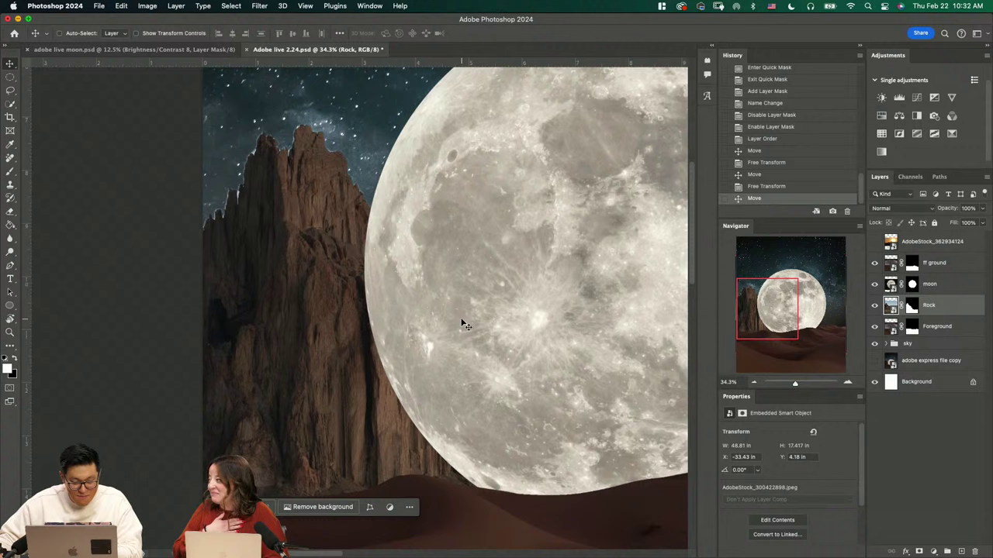
pyautogui.moveTo(462, 324)
pyautogui.mouseDown()
pyautogui.moveTo(453, 326)
pyautogui.moveTo(463, 328)
pyautogui.mouseUp()
# Select the sky around the rock on the Rock layer's image with the Magic Wand at tolerance 35, and preview it in Quick Mask
pyautogui.click(909, 307)
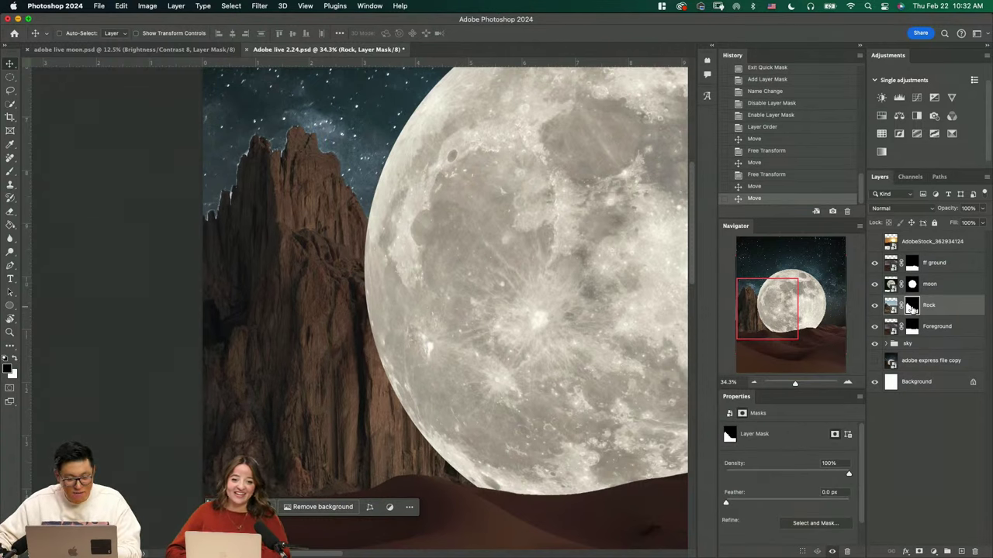
pyautogui.press('w')
pyautogui.scroll(4, 220, 137)
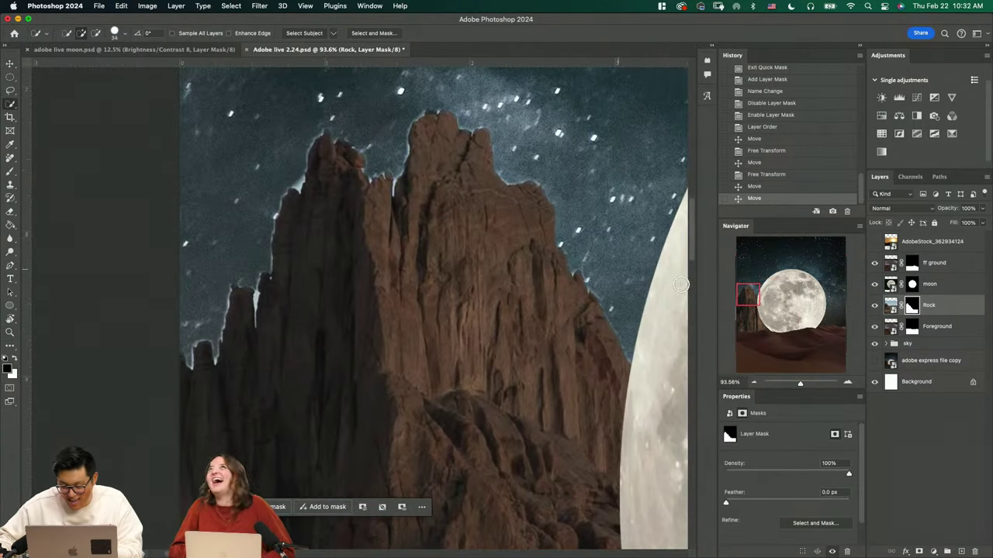
pyautogui.click(887, 307)
pyautogui.hotkey('shift', 'w')
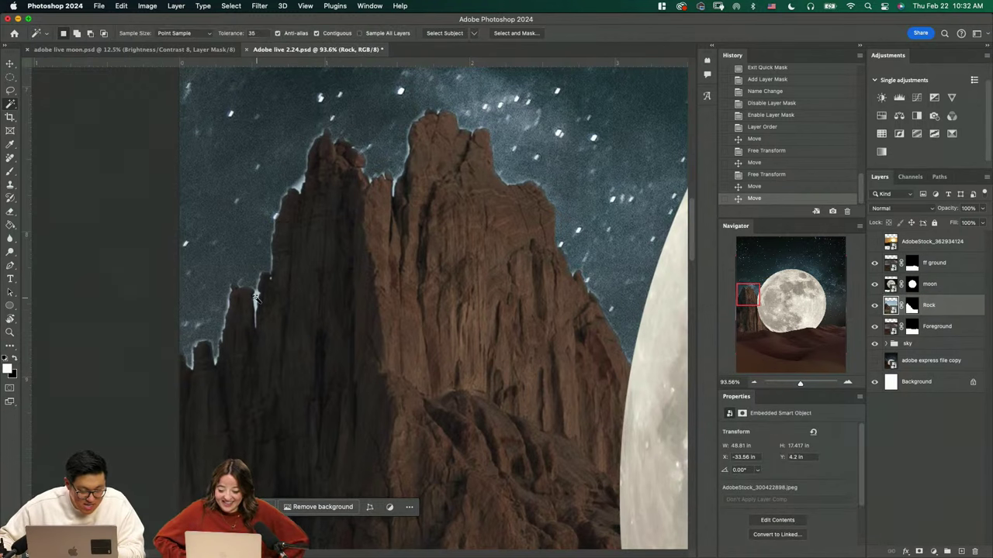
pyautogui.click(258, 303)
pyautogui.press('q')
pyautogui.press('q')
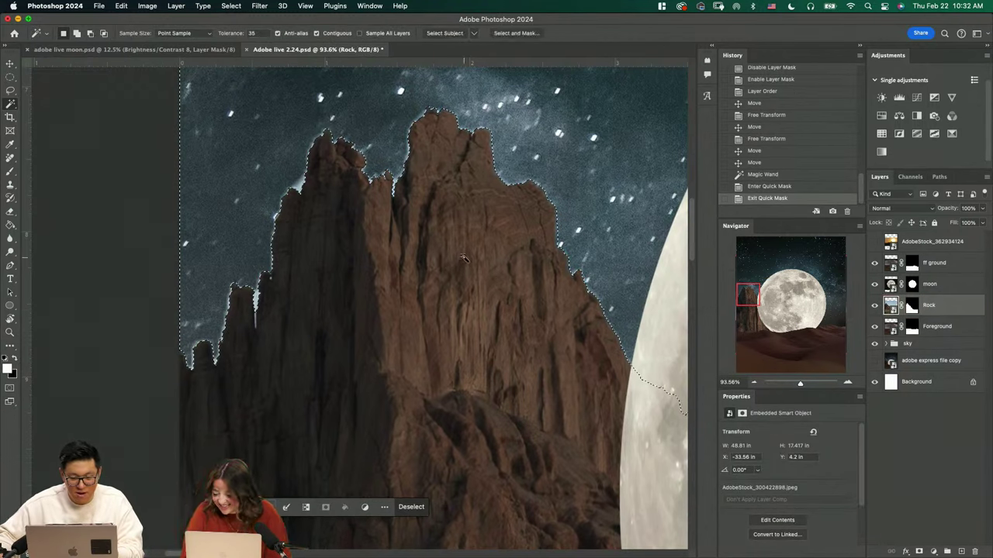
pyautogui.press('z')
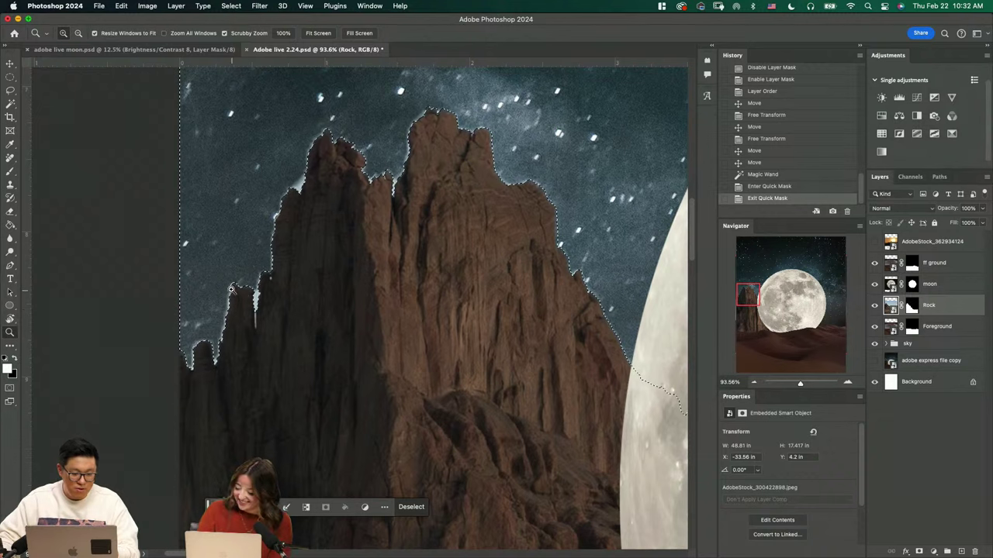
pyautogui.press('w')
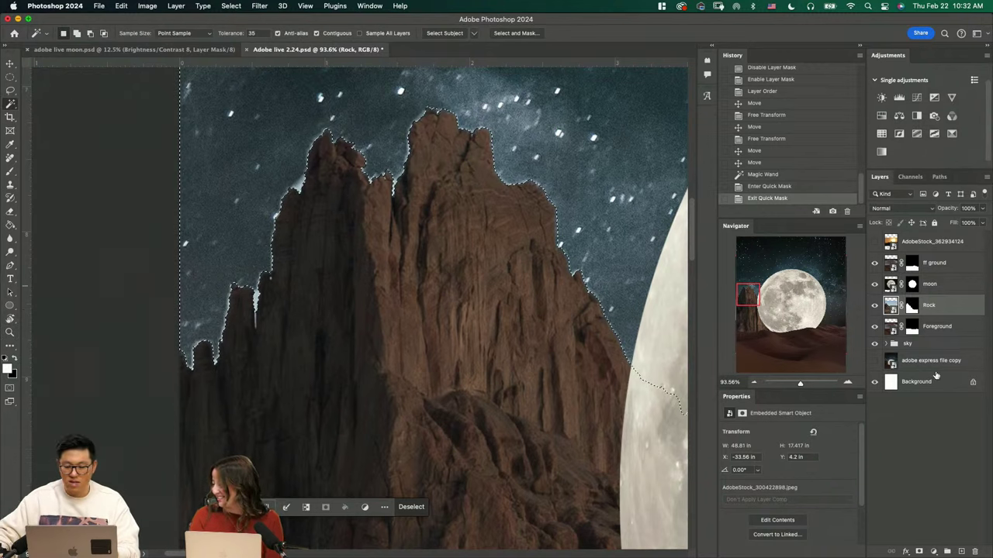
# Compare the Rock layer with its mask off and on, and check the sky selection again in Quick Mask
pyautogui.keyDown('shift'); pyautogui.click(909, 308); pyautogui.keyUp('shift')
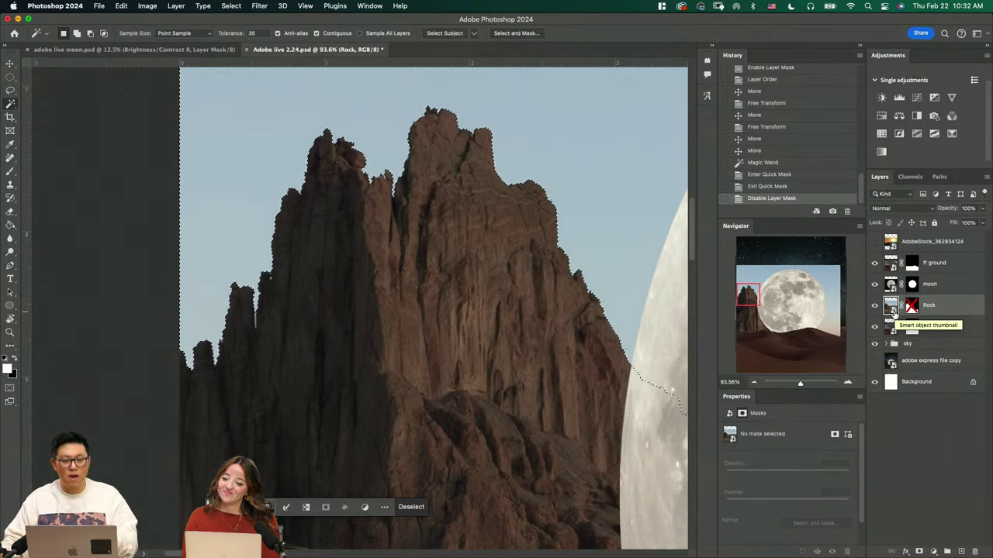
pyautogui.keyDown('shift'); pyautogui.click(911, 307); pyautogui.keyUp('shift')
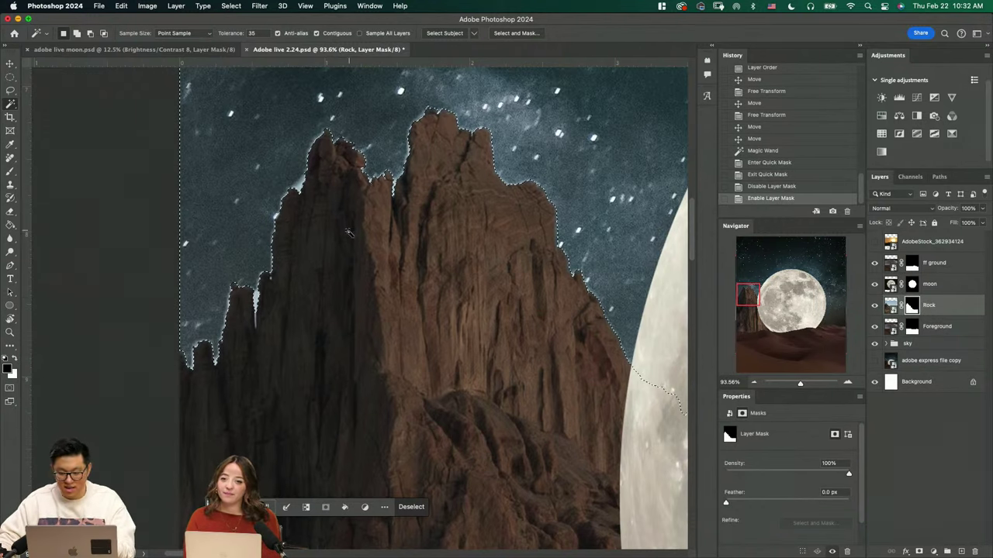
pyautogui.press('b')
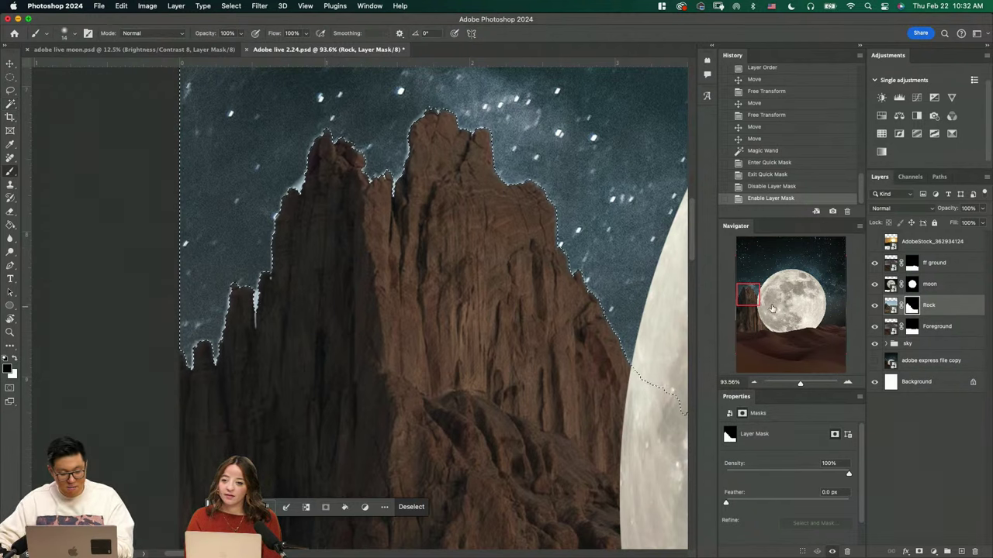
pyautogui.press('q')
pyautogui.press('q')
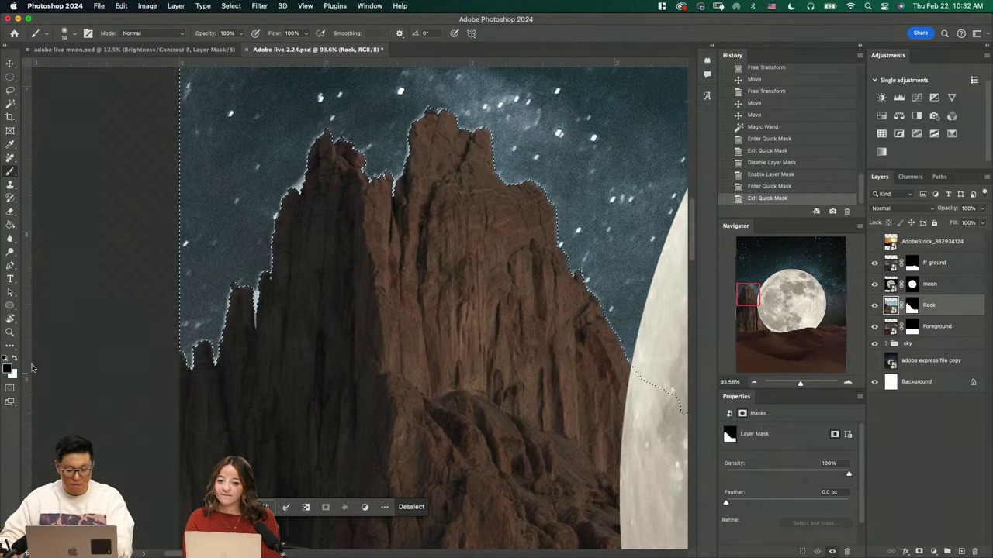
# Paint black on the Rock mask within the sky selection to remove the light fringe along the rock's outline, and deselect
pyautogui.moveTo(256, 248); pyautogui.dragTo(295, 253)
pyautogui.moveTo(216, 194)
pyautogui.mouseDown()
pyautogui.moveTo(168, 408)
pyautogui.moveTo(274, 273)
pyautogui.mouseUp()
pyautogui.press('super+z')
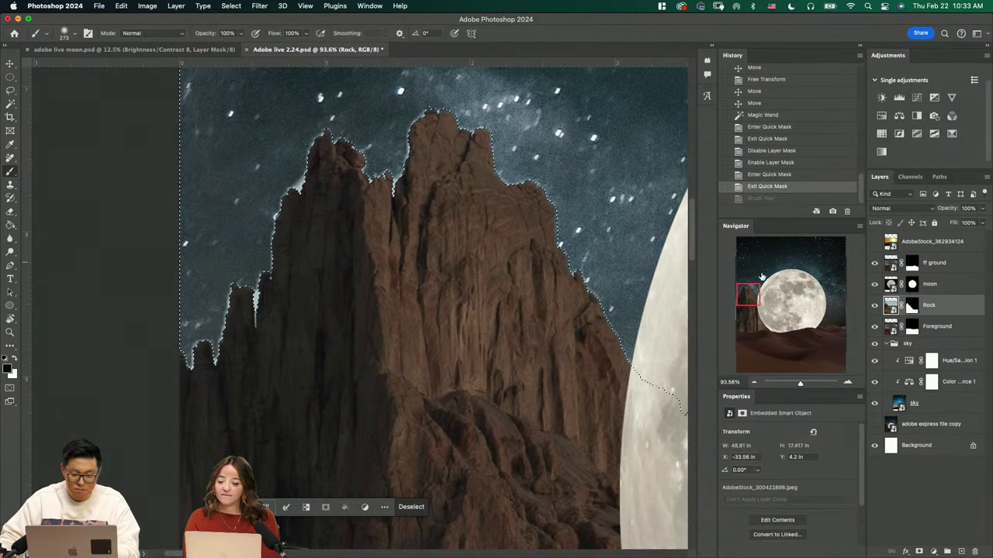
pyautogui.click(913, 306)
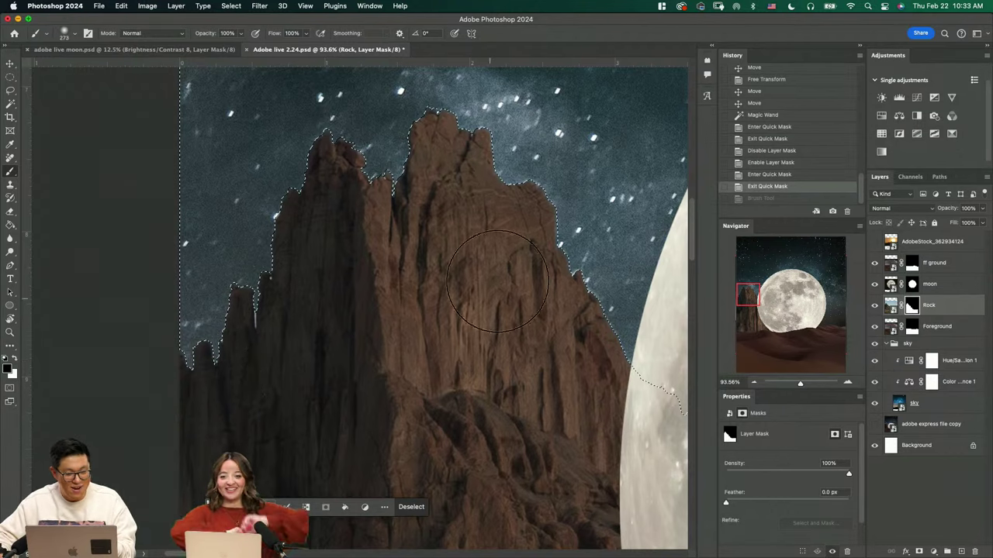
pyautogui.moveTo(595, 279)
pyautogui.mouseDown()
pyautogui.moveTo(611, 336)
pyautogui.moveTo(595, 330)
pyautogui.mouseUp()
pyautogui.press('m')
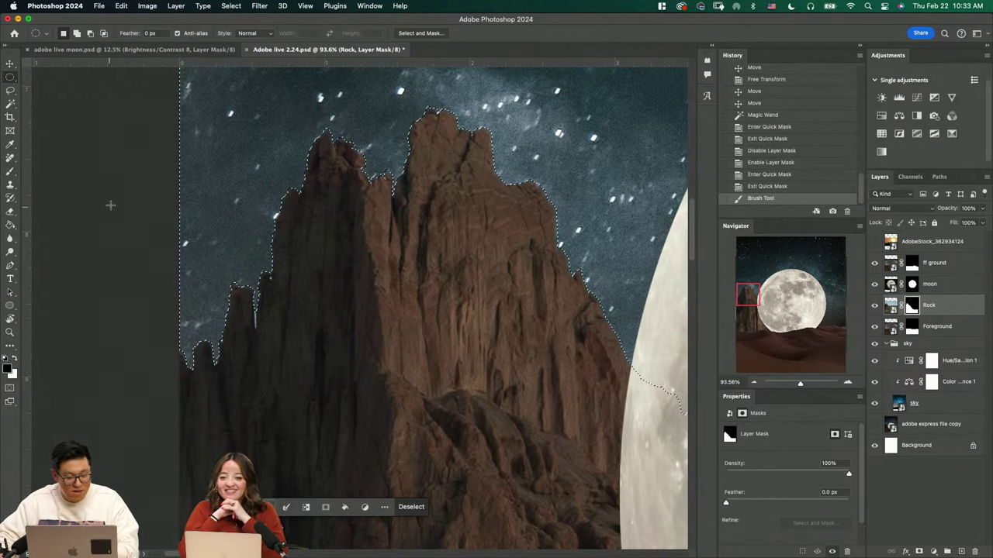
pyautogui.click(118, 210)
# Paint a thin black line on the Rock mask over the bright sliver between the spires at the rock's left edge
pyautogui.press('z')
pyautogui.moveTo(332, 250); pyautogui.dragTo(358, 287)
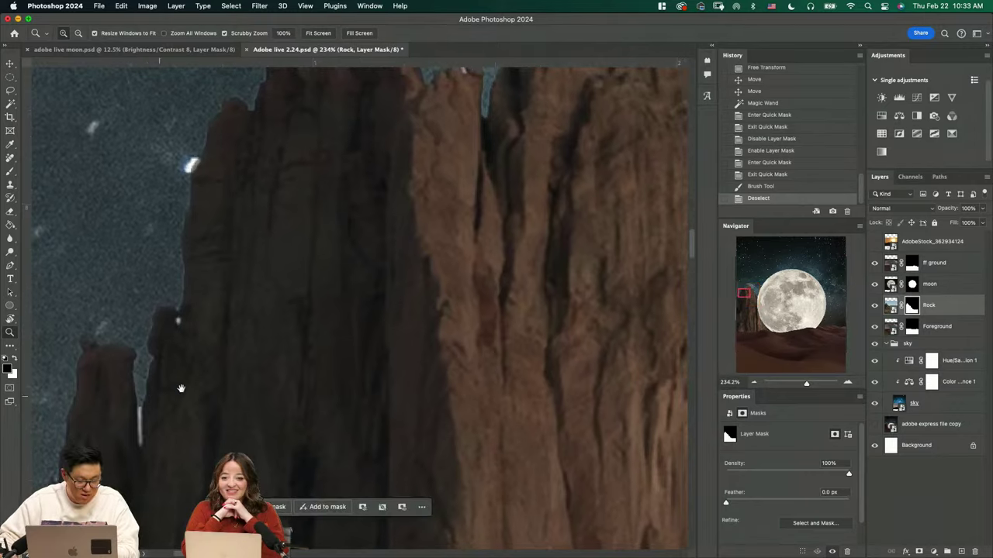
pyautogui.moveTo(182, 389)
pyautogui.mouseDown()
pyautogui.moveTo(276, 308)
pyautogui.moveTo(308, 297)
pyautogui.moveTo(76, 300)
pyautogui.mouseUp()
pyautogui.press('b')
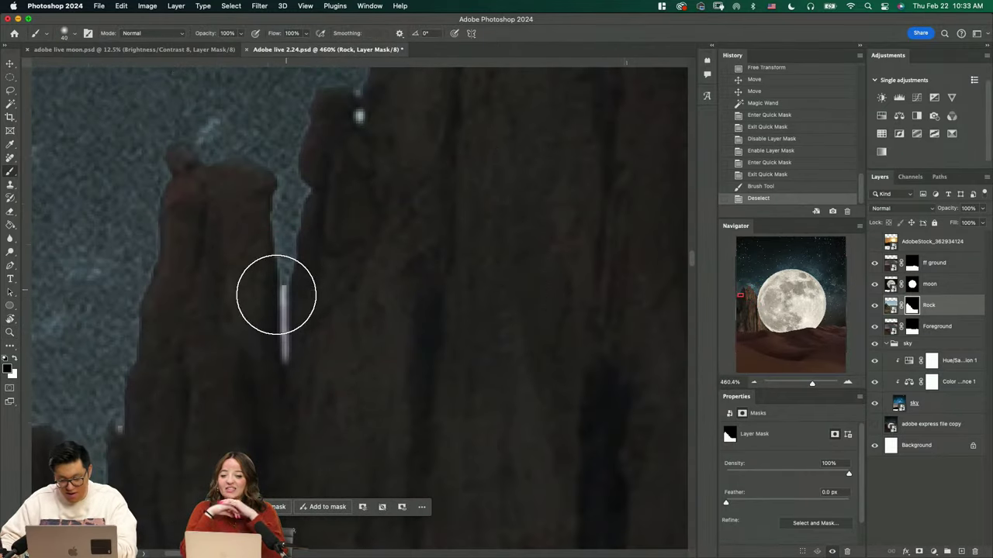
pyautogui.moveTo(282, 294); pyautogui.dragTo(232, 304)
pyautogui.click(286, 271)
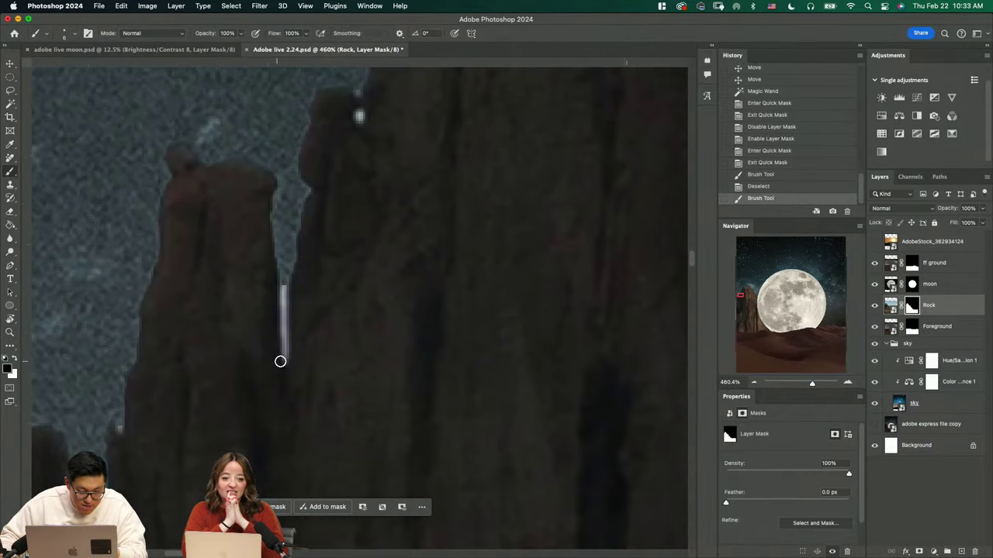
pyautogui.keyDown('shift'); pyautogui.click(281, 361); pyautogui.keyUp('shift')
# Dab white on the Rock mask at the lower end of the gap between the spires to restore the rock
pyautogui.press('z')
pyautogui.moveTo(370, 306)
pyautogui.mouseDown()
pyautogui.moveTo(341, 357)
pyautogui.moveTo(364, 349)
pyautogui.mouseUp()
pyautogui.press('b')
pyautogui.press('x')
pyautogui.click(302, 353)
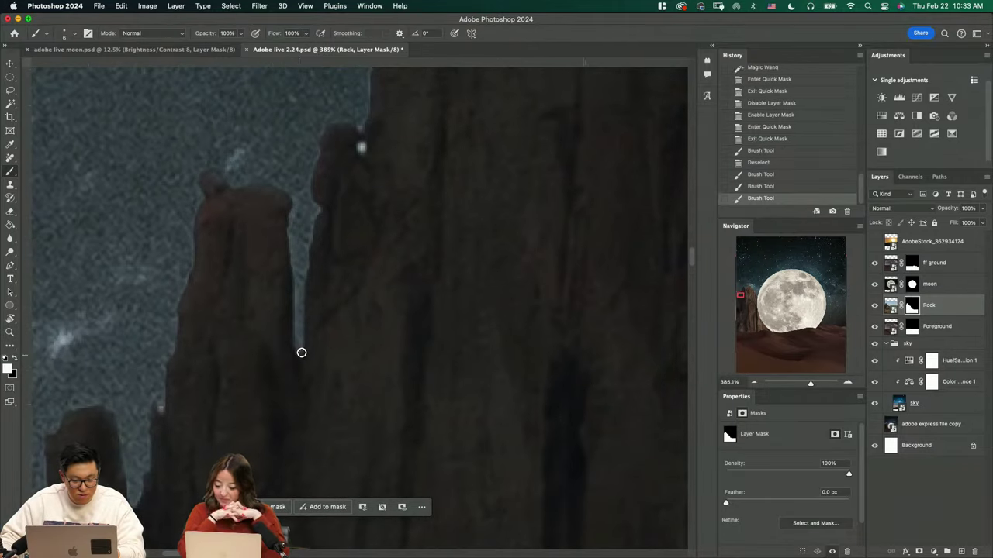
pyautogui.click(301, 349)
# Duplicate the Rock layer and flip the copy horizontally with Free Transform
pyautogui.press('z')
pyautogui.moveTo(409, 295); pyautogui.dragTo(333, 333)
pyautogui.moveTo(522, 320); pyautogui.dragTo(385, 327)
pyautogui.scroll(-5, 385, 328)
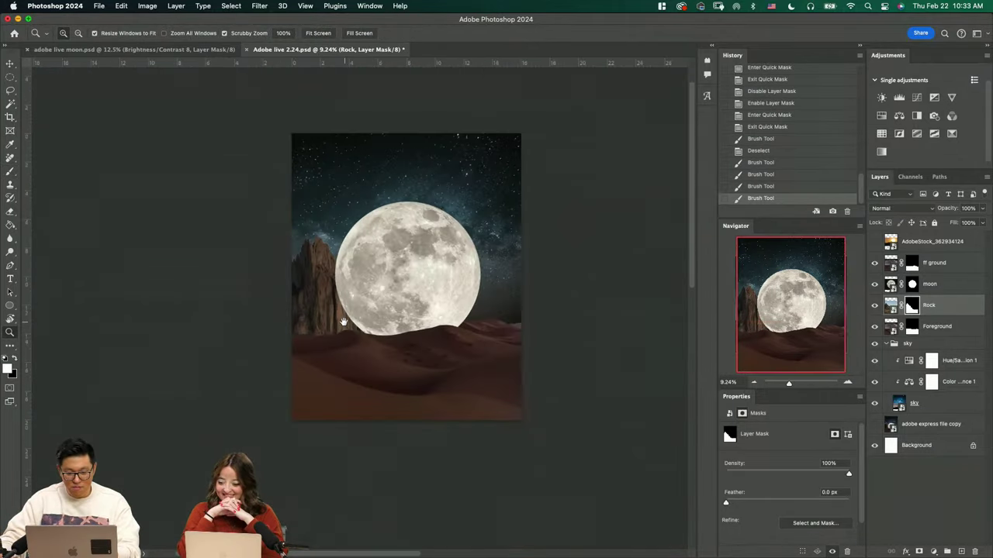
pyautogui.press('super+j')
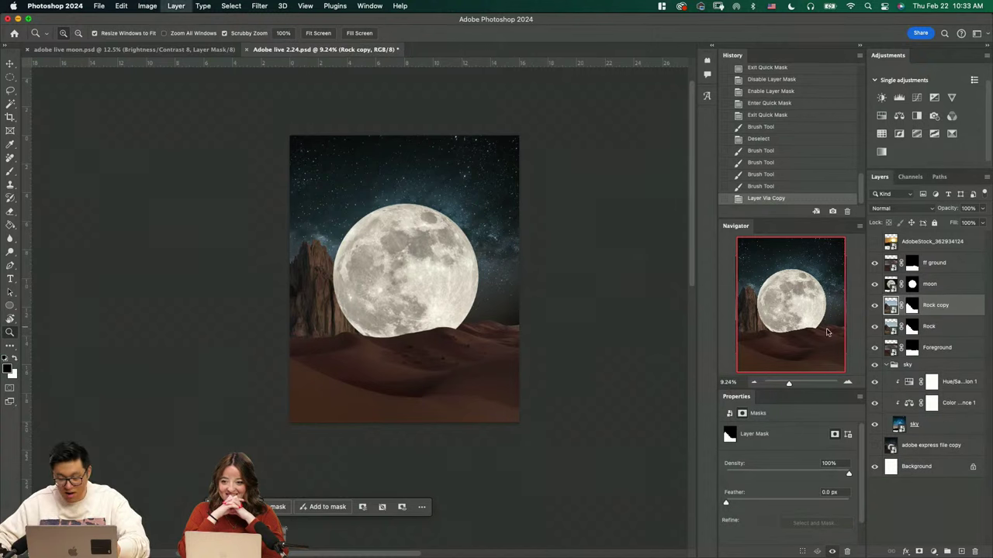
pyautogui.press('x')
pyautogui.press('super+t')
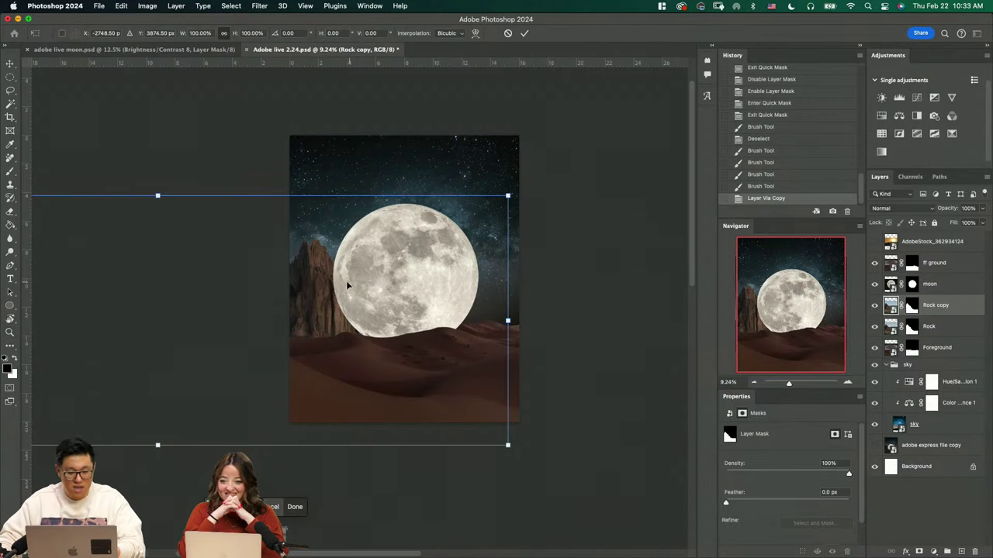
pyautogui.rightClick(331, 258)
pyautogui.rightClick(339, 266)
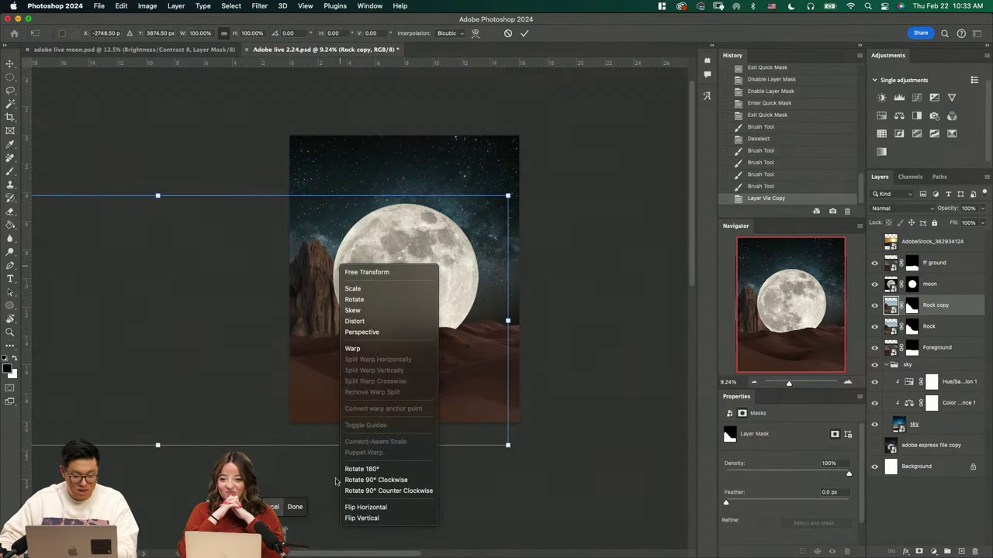
pyautogui.click(367, 507)
pyautogui.press('Return')
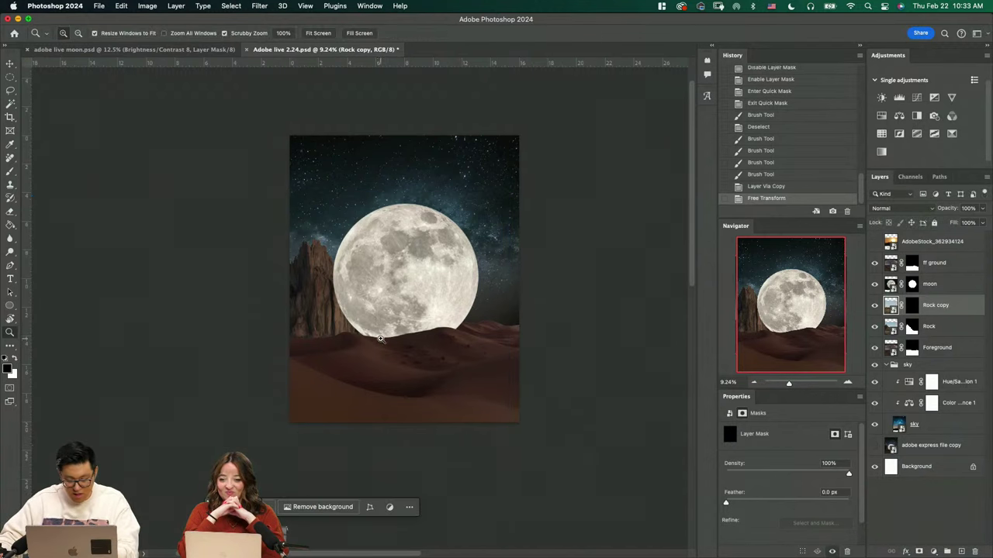
# Move the flipped Rock copy across the scene so its cliffs rise behind the dunes to the right of the moon
pyautogui.press('v')
pyautogui.moveTo(308, 361); pyautogui.dragTo(535, 345)
pyautogui.press('z')
pyautogui.moveTo(507, 372); pyautogui.dragTo(431, 370)
pyautogui.press('super+t')
pyautogui.press('Escape')
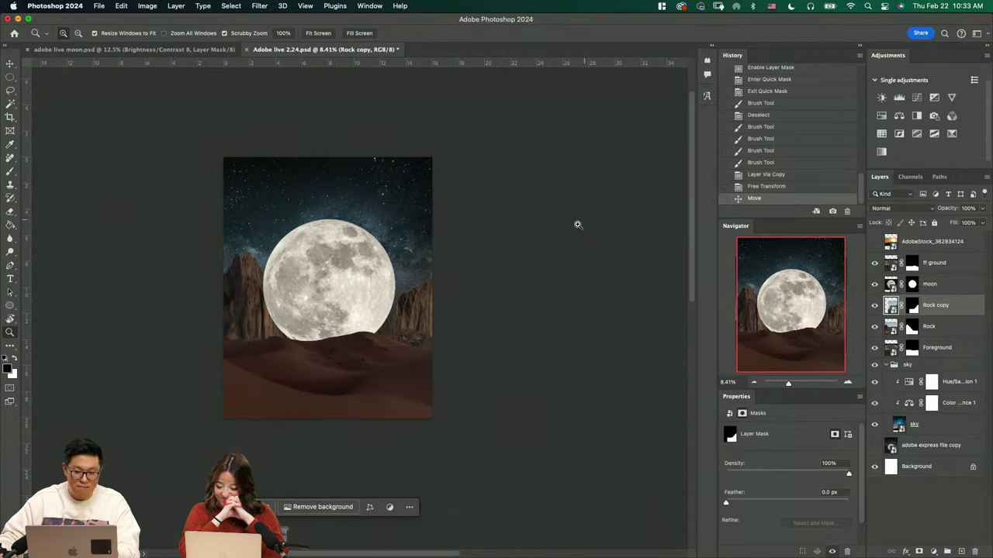
# Scale the Rock copy to about 125%, reposition it along the canvas's right edge beside the moon, and save the document
pyautogui.press('super+t')
pyautogui.moveTo(598, 432); pyautogui.dragTo(592, 554)
pyautogui.moveTo(469, 428); pyautogui.dragTo(543, 330)
pyautogui.moveTo(684, 138); pyautogui.dragTo(684, 235)
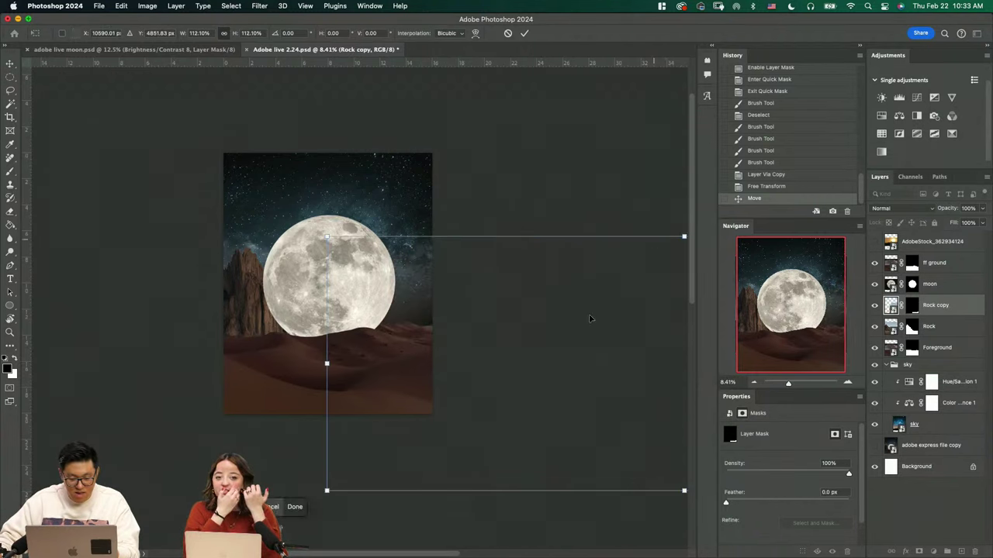
pyautogui.moveTo(571, 338); pyautogui.dragTo(515, 335)
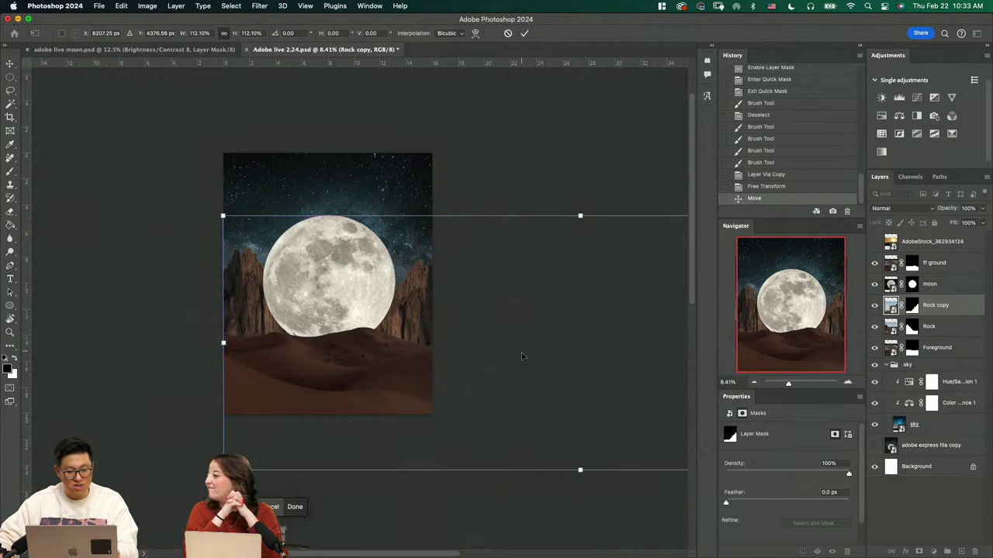
pyautogui.moveTo(571, 210); pyautogui.dragTo(560, 281)
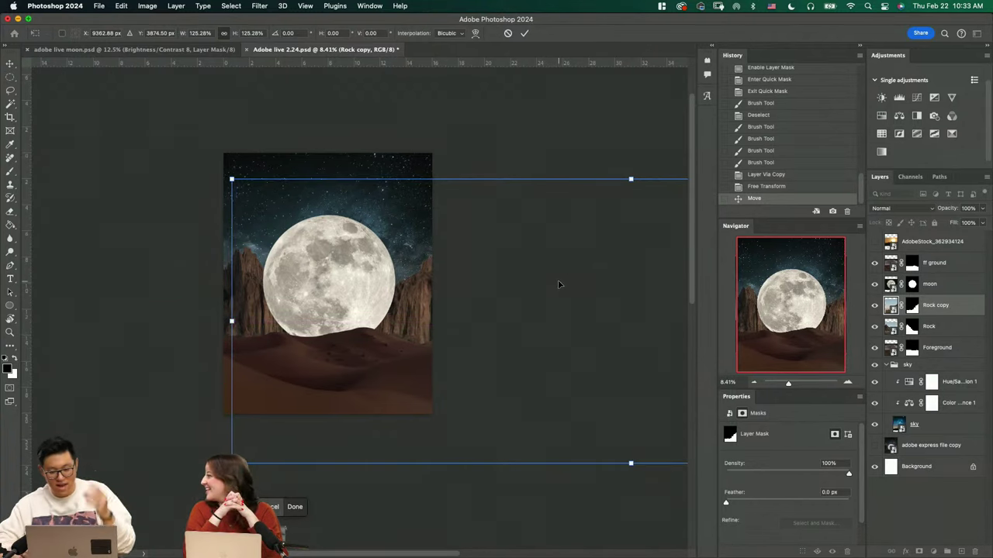
pyautogui.press('z')
pyautogui.moveTo(387, 311); pyautogui.dragTo(420, 339)
pyautogui.press('super+s')
# Inspect the right-hand rock up close and compare the scene with the Rock copy hidden and shown
pyautogui.moveTo(456, 311); pyautogui.dragTo(500, 366)
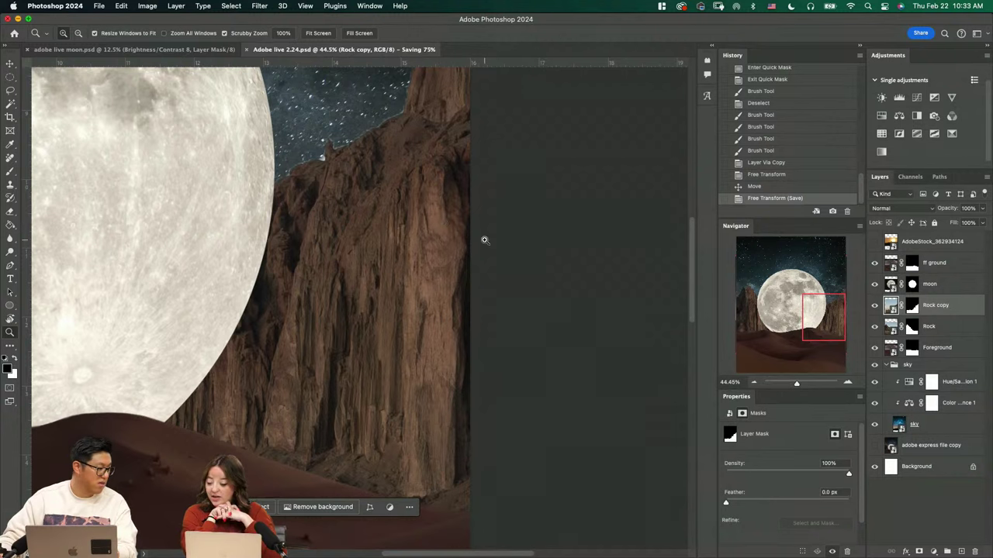
pyautogui.moveTo(432, 287); pyautogui.dragTo(490, 309)
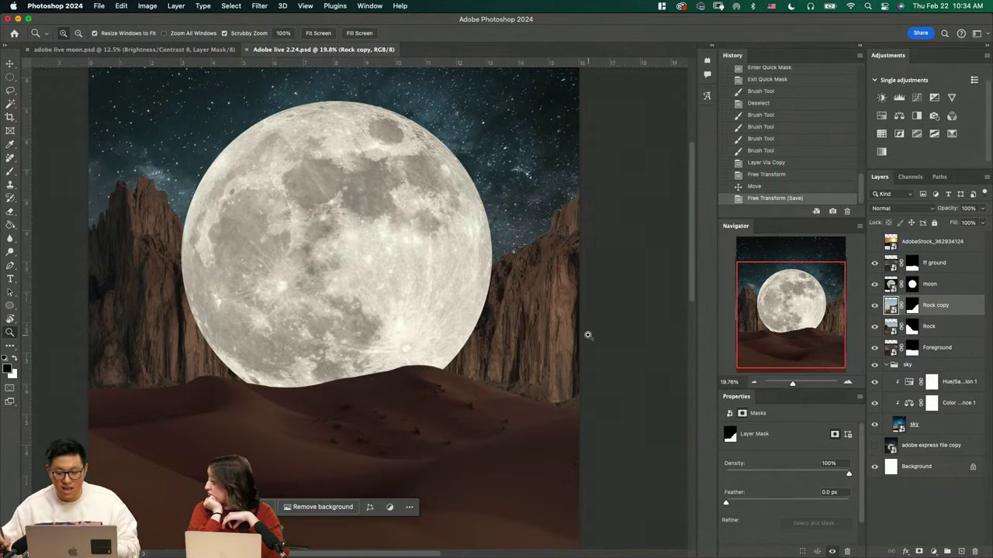
pyautogui.click(874, 306)
pyautogui.click(874, 307)
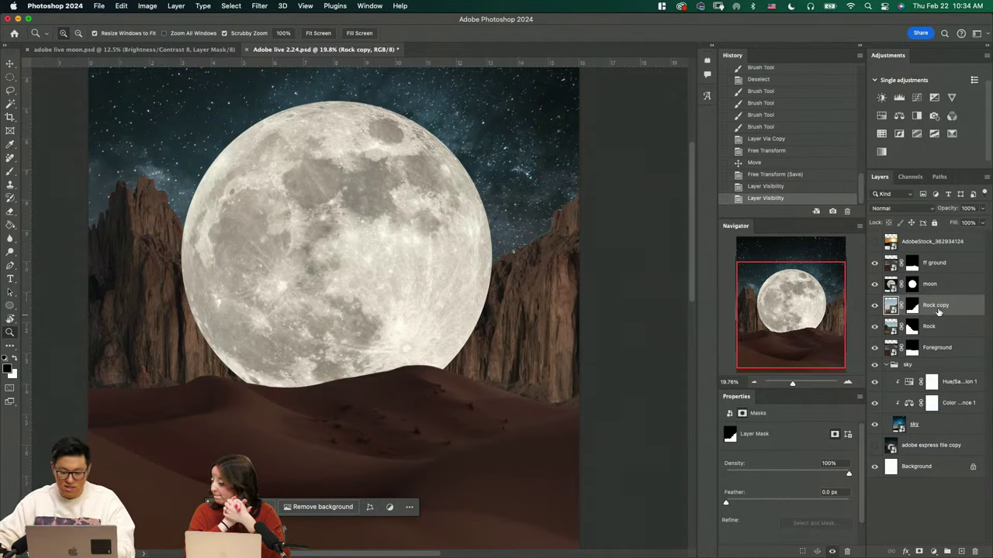
pyautogui.moveTo(508, 353); pyautogui.dragTo(515, 376)
pyautogui.moveTo(512, 382); pyautogui.dragTo(399, 357)
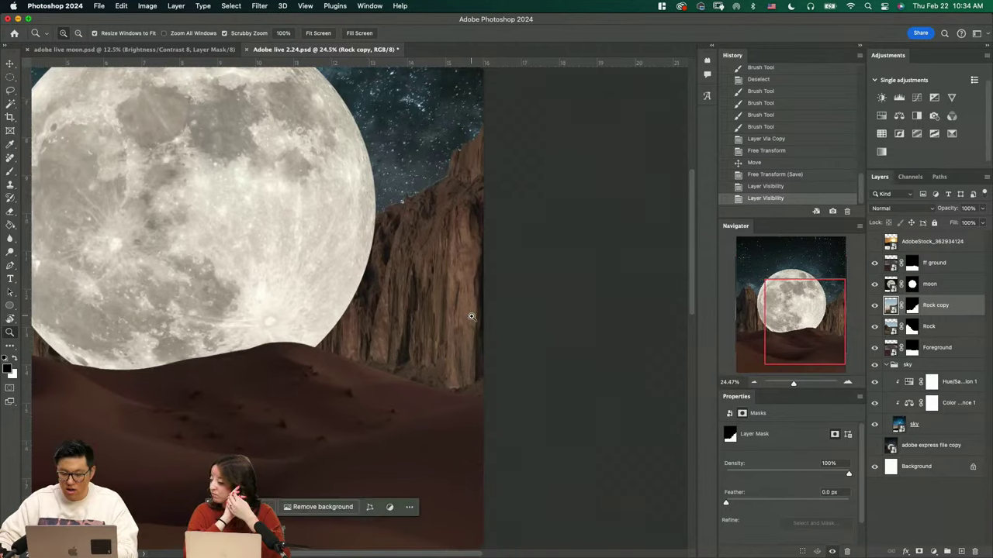
pyautogui.scroll(-2, 471, 316)
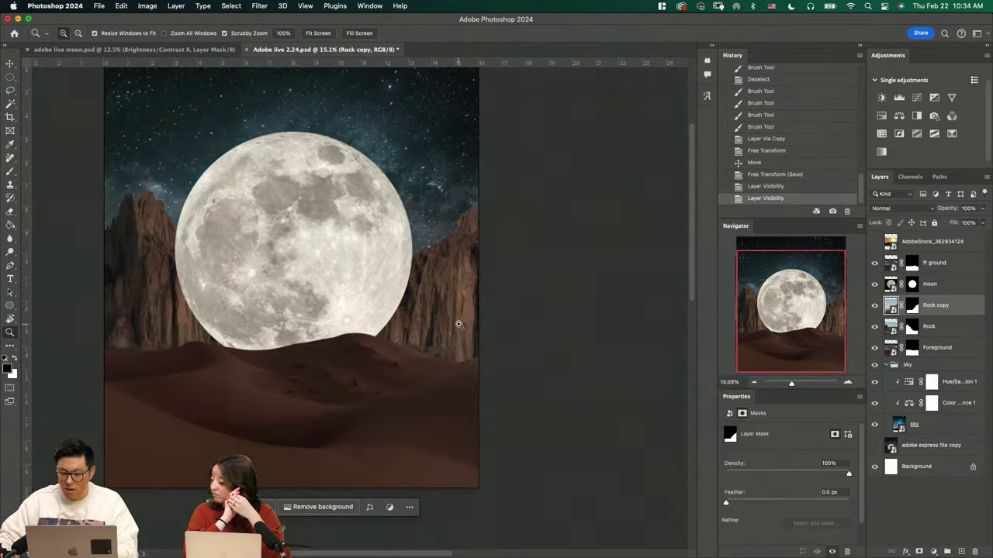
# Add Hue/Saturation and Color Balance adjustment layers above the Rock copy and clip both to it
pyautogui.click(882, 116)
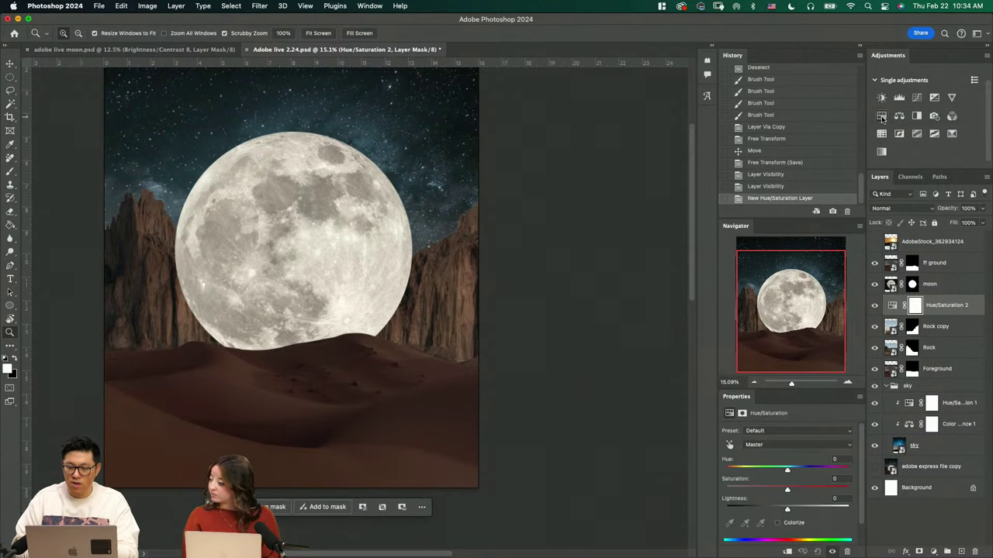
pyautogui.click(898, 117)
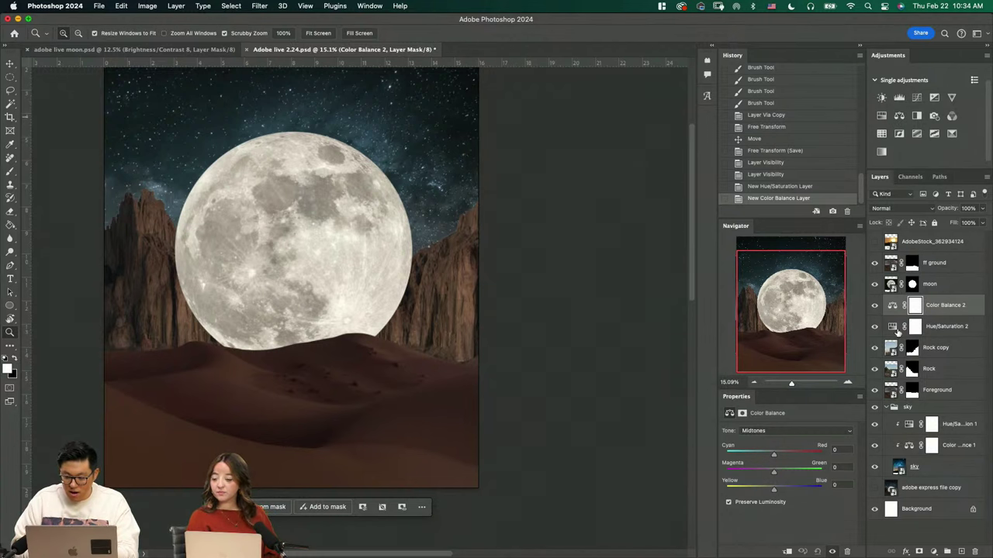
pyautogui.click(946, 326)
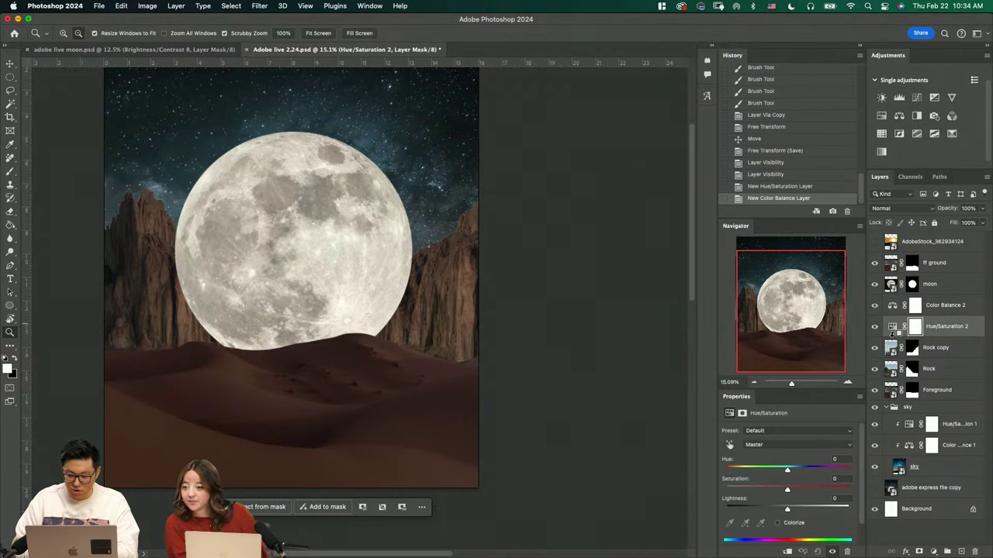
pyautogui.keyDown('alt'); pyautogui.click(895, 337); pyautogui.keyUp('alt')
pyautogui.keyDown('alt'); pyautogui.click(896, 316); pyautogui.keyUp('alt')
# Set the saturation to -14 in the Hue/Saturation adjustment clipped to the Rock copy
pyautogui.click(899, 327)
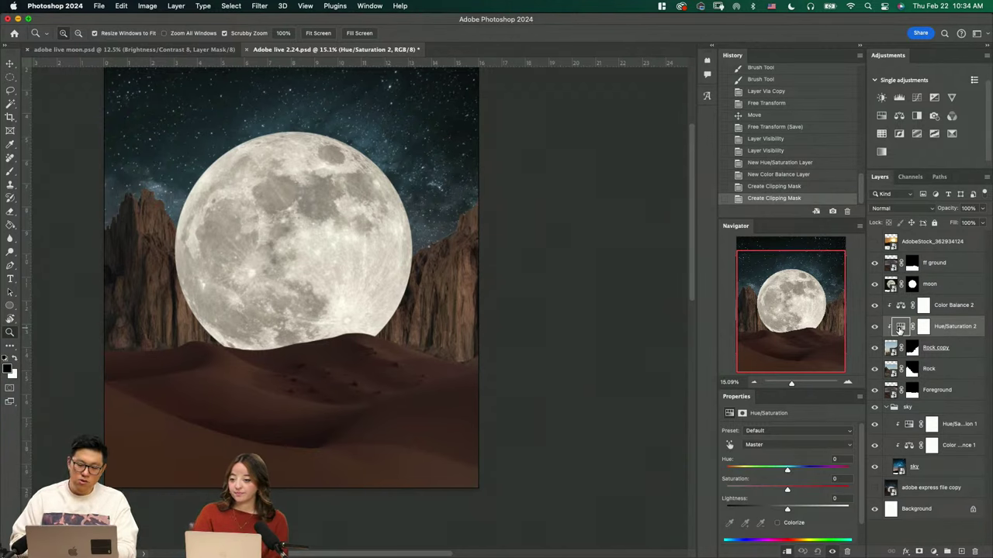
pyautogui.click(775, 492)
pyautogui.moveTo(775, 491); pyautogui.dragTo(779, 493)
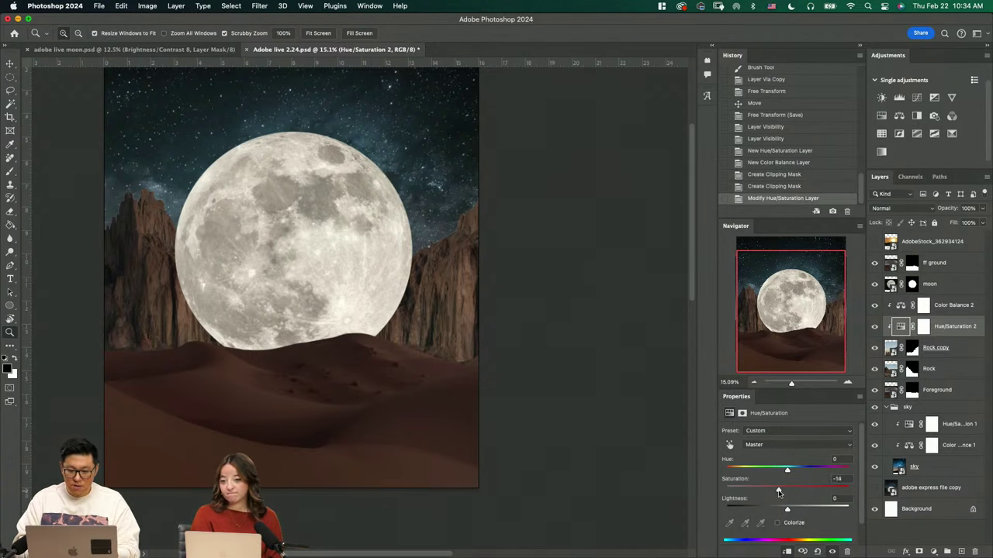
# In the Rock copy's Color Balance, set the midtones to red +17 and yellow -18, and the shadows to red +10 and yellow -18
pyautogui.click(901, 309)
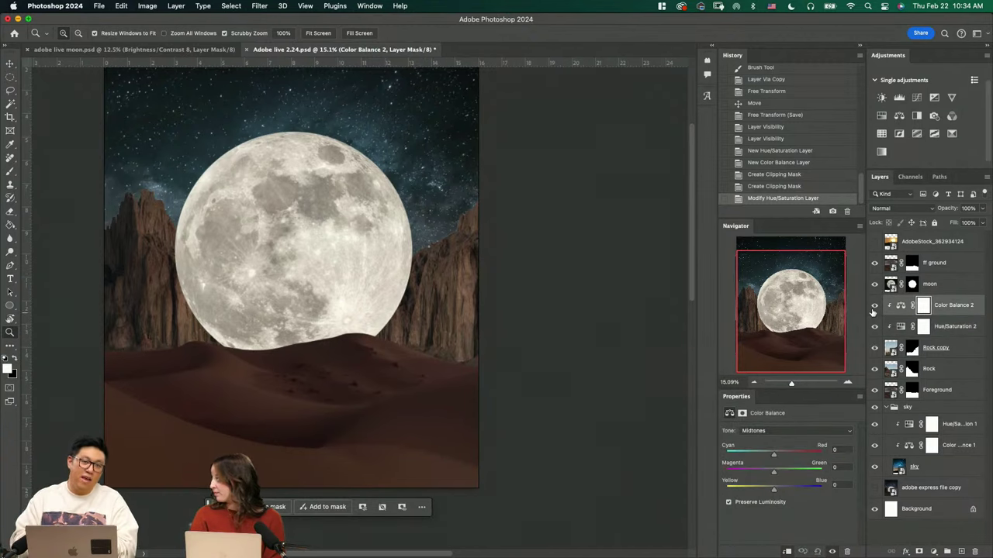
pyautogui.click(771, 439)
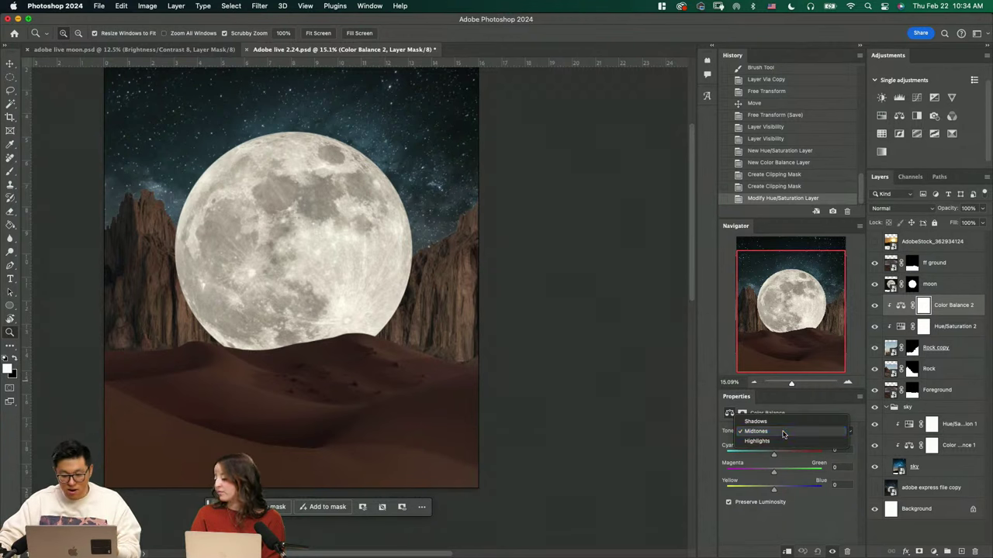
pyautogui.click(775, 431)
pyautogui.moveTo(781, 455); pyautogui.dragTo(781, 456)
pyautogui.moveTo(773, 489); pyautogui.dragTo(781, 456)
pyautogui.click(775, 431)
pyautogui.click(752, 419)
pyautogui.moveTo(773, 490); pyautogui.dragTo(765, 490)
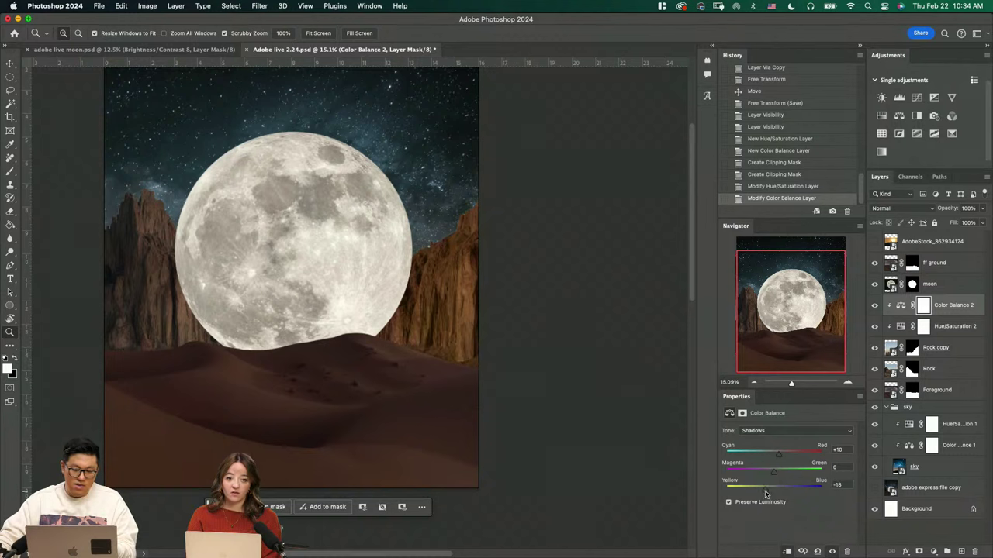
# Set the Rock copy's Color Balance midtones to -1 on Cyan-Red and +3 on Yellow-Blue
pyautogui.click(779, 432)
pyautogui.click(776, 442)
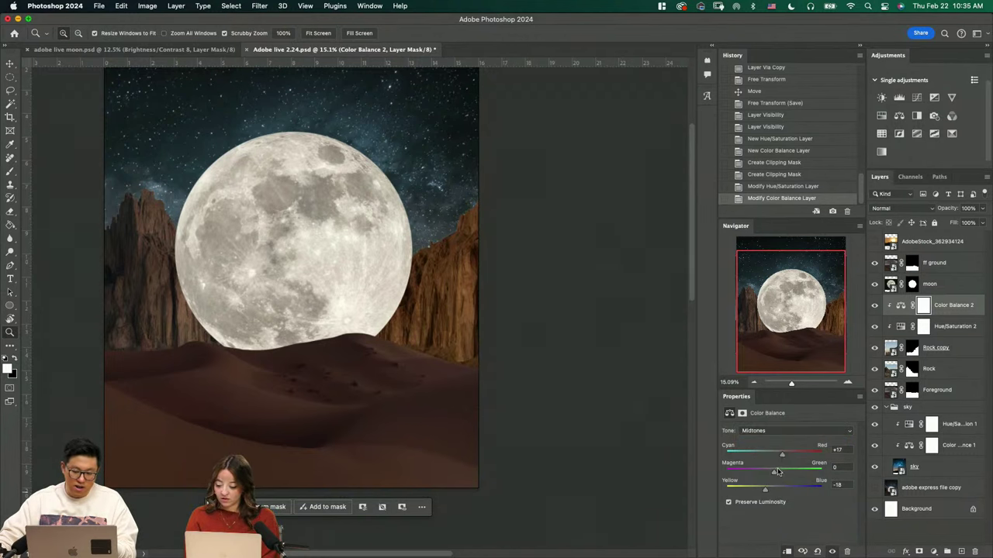
pyautogui.moveTo(776, 456); pyautogui.dragTo(773, 456)
pyautogui.moveTo(764, 490); pyautogui.dragTo(775, 490)
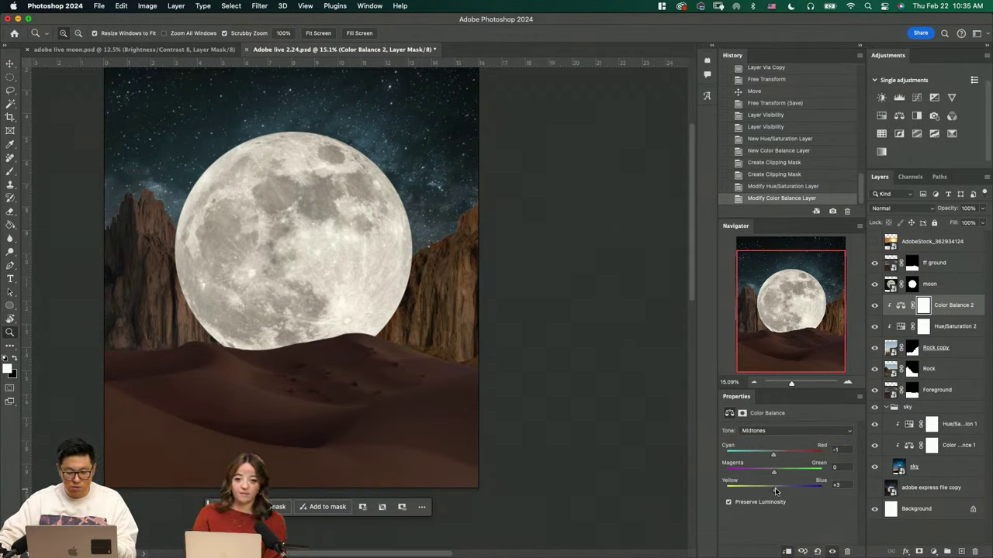
# Set the Rock copy's Hue/Saturation to saturation -29 and lightness -26, and hide both clipped adjustment layers
pyautogui.click(898, 327)
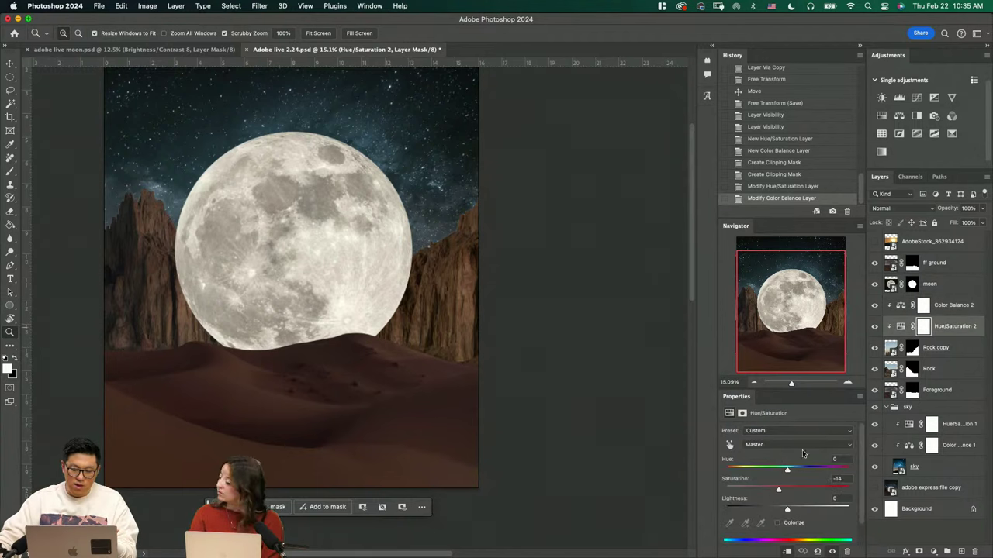
pyautogui.moveTo(781, 490); pyautogui.dragTo(771, 510)
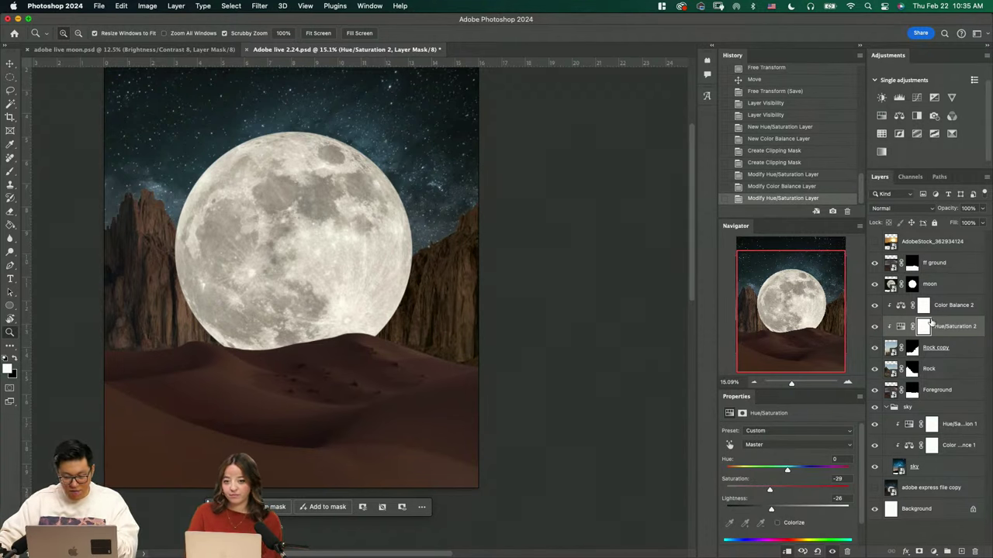
pyautogui.click(940, 308)
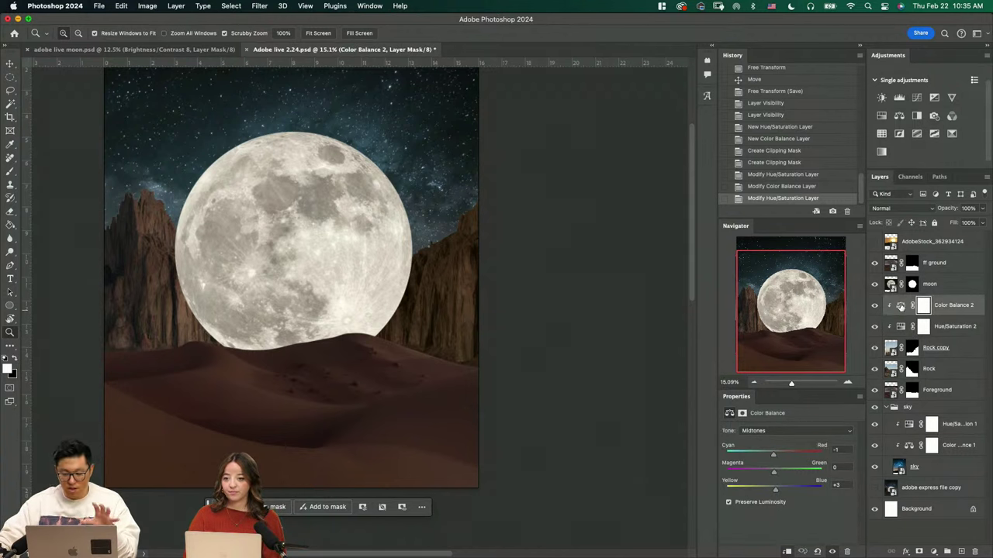
pyautogui.moveTo(874, 306); pyautogui.dragTo(875, 326)
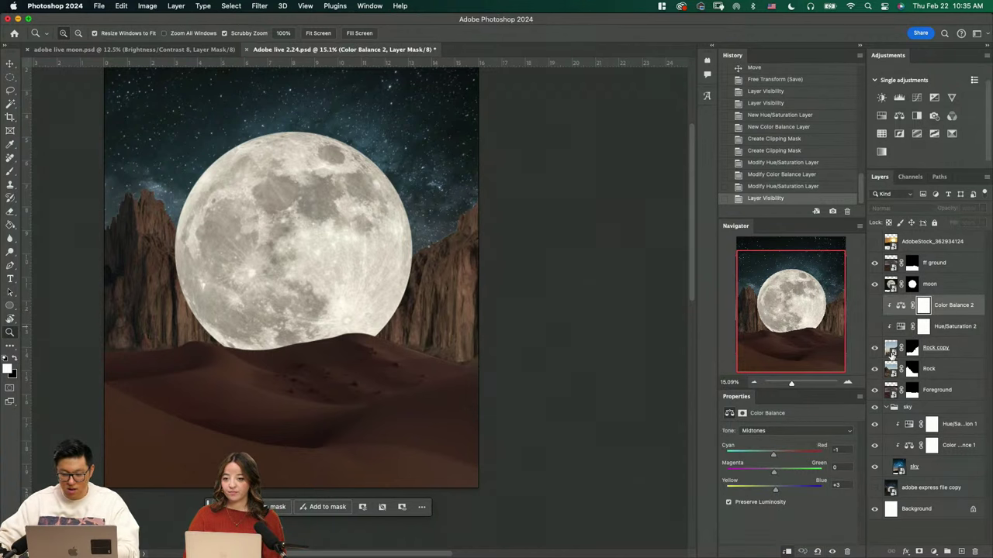
# Paint swatches of sampled dark dune and rock colours over the sky on a new layer for comparison, and delete that layer
pyautogui.click(435, 295)
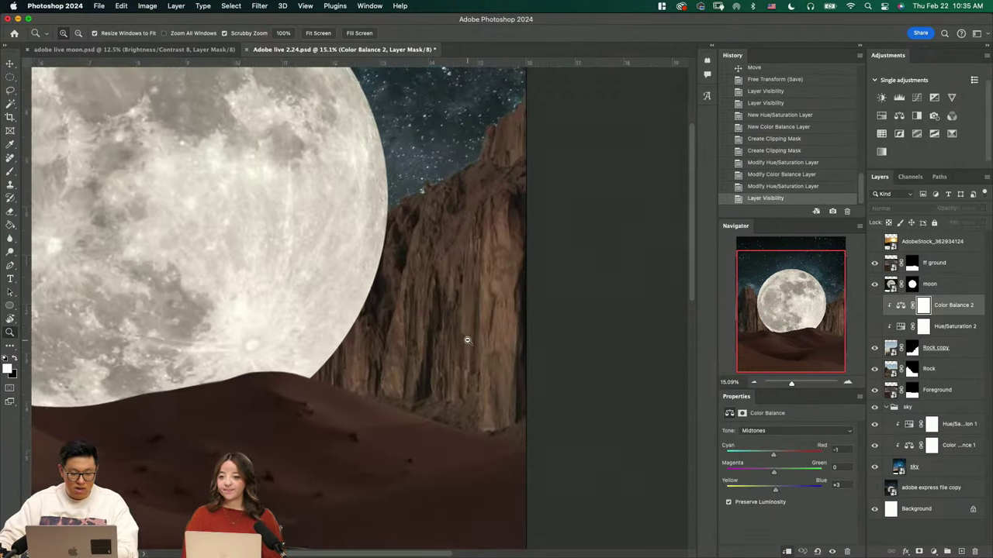
pyautogui.click(962, 551)
pyautogui.keyDown('alt'); pyautogui.click(399, 264); pyautogui.keyUp('alt')
pyautogui.press('b')
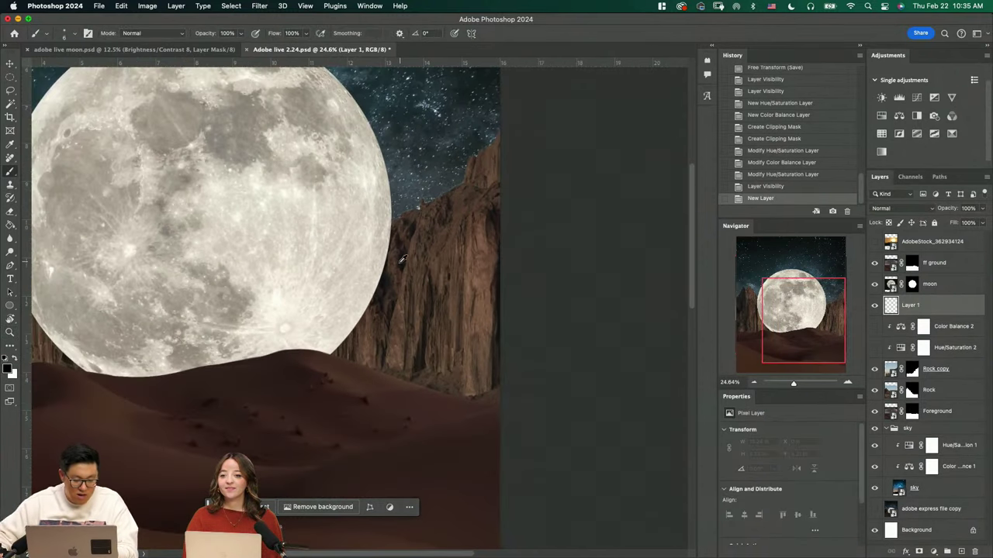
pyautogui.click(403, 260)
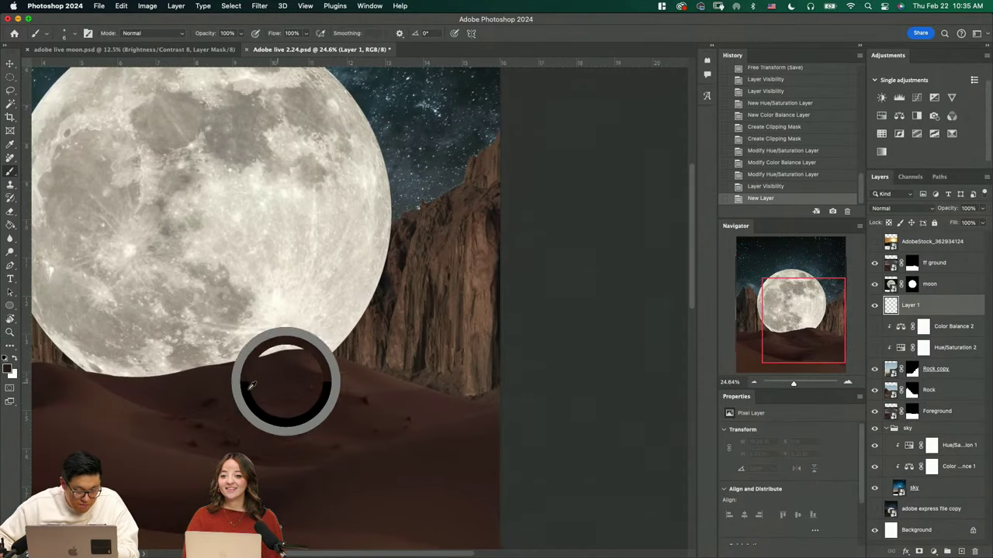
pyautogui.moveTo(287, 260)
pyautogui.mouseDown()
pyautogui.moveTo(305, 262)
pyautogui.moveTo(260, 243)
pyautogui.moveTo(270, 275)
pyautogui.mouseUp()
pyautogui.press('super+z')
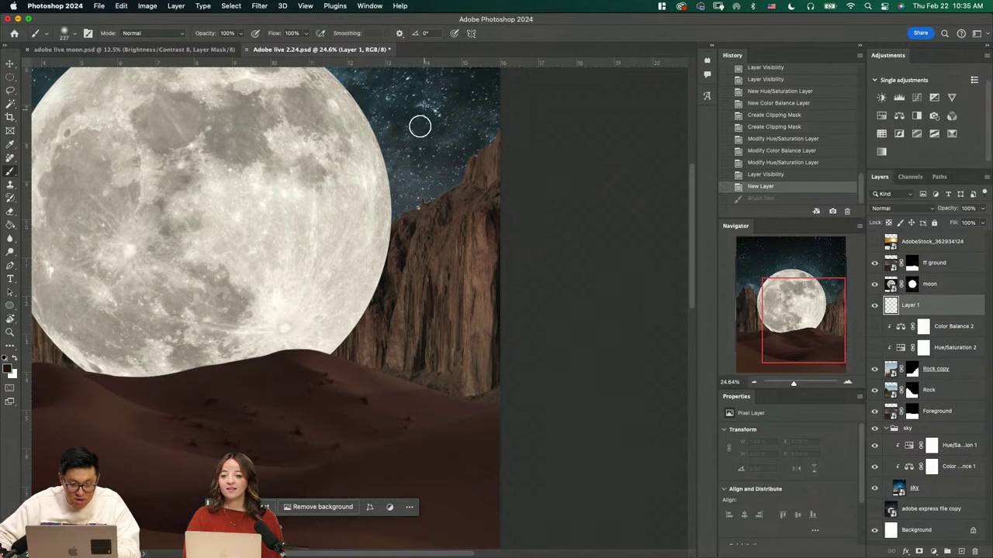
pyautogui.moveTo(419, 123); pyautogui.dragTo(423, 149)
pyautogui.moveTo(458, 248)
pyautogui.mouseDown()
pyautogui.moveTo(494, 212)
pyautogui.moveTo(480, 145)
pyautogui.moveTo(465, 126)
pyautogui.moveTo(472, 113)
pyautogui.moveTo(477, 134)
pyautogui.moveTo(476, 111)
pyautogui.moveTo(480, 163)
pyautogui.mouseUp()
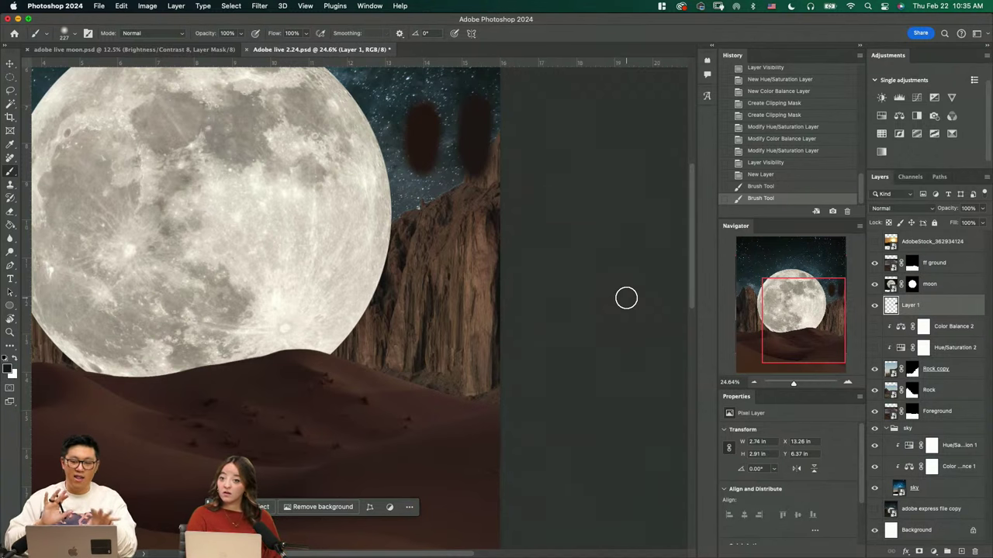
pyautogui.press('BackSpace')
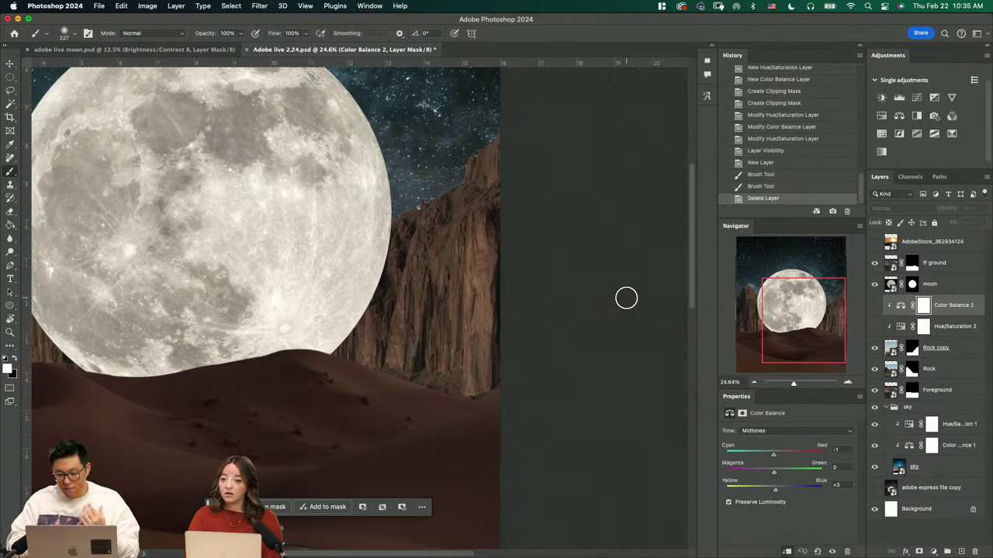
# Add a Selective Color adjustment layer above Color Balance 2 and clip it to the Rock copy layer
pyautogui.click(935, 552)
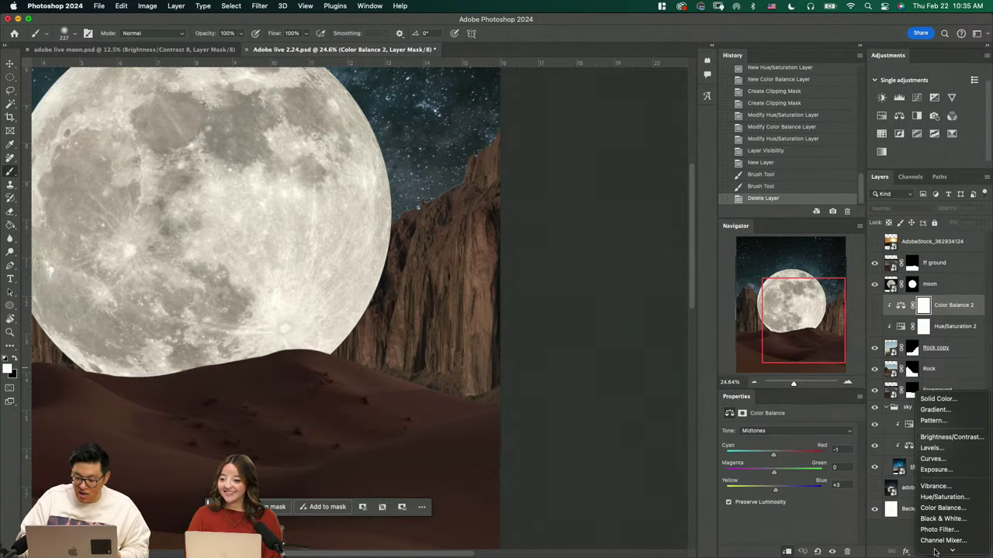
pyautogui.scroll(-4, 962, 469)
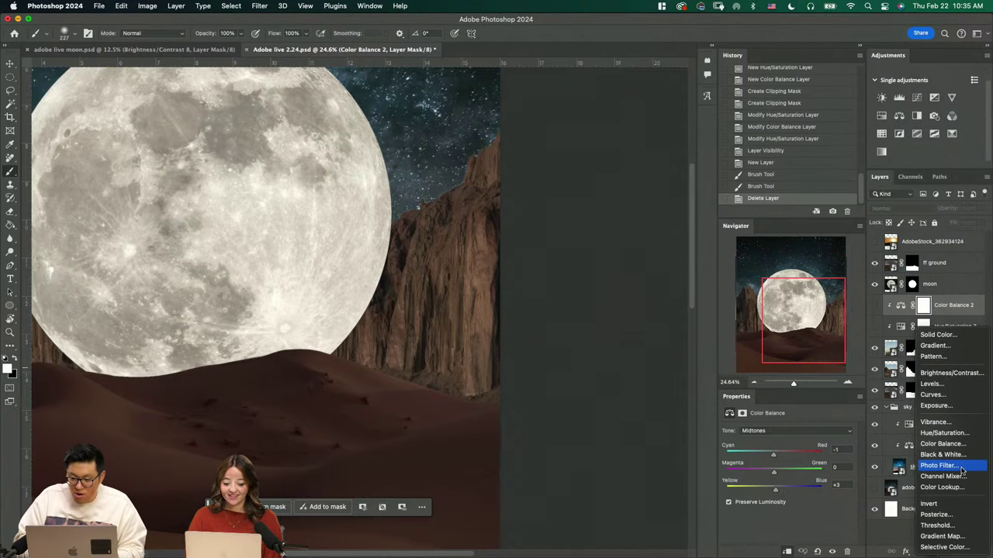
pyautogui.click(957, 550)
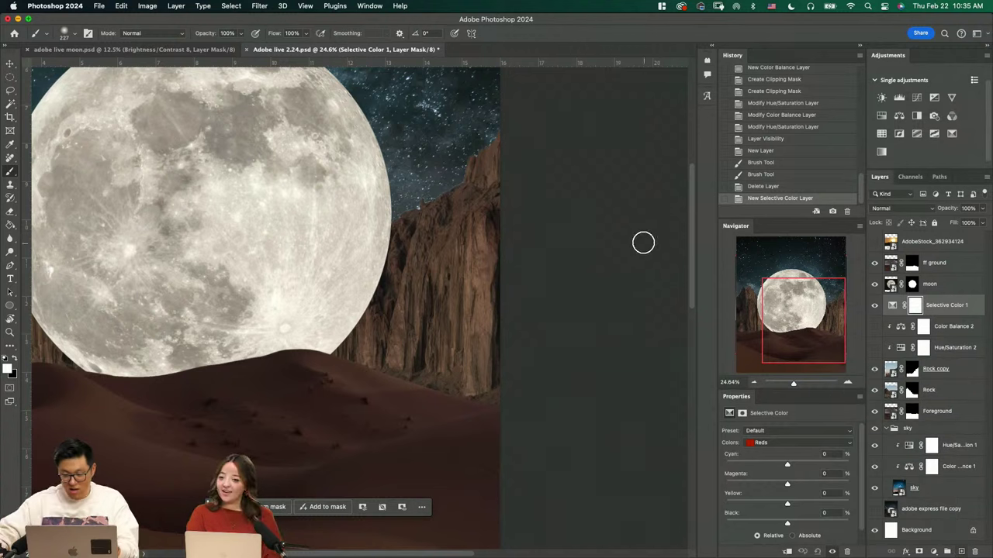
pyautogui.keyDown('alt'); pyautogui.click(892, 310); pyautogui.keyUp('alt')
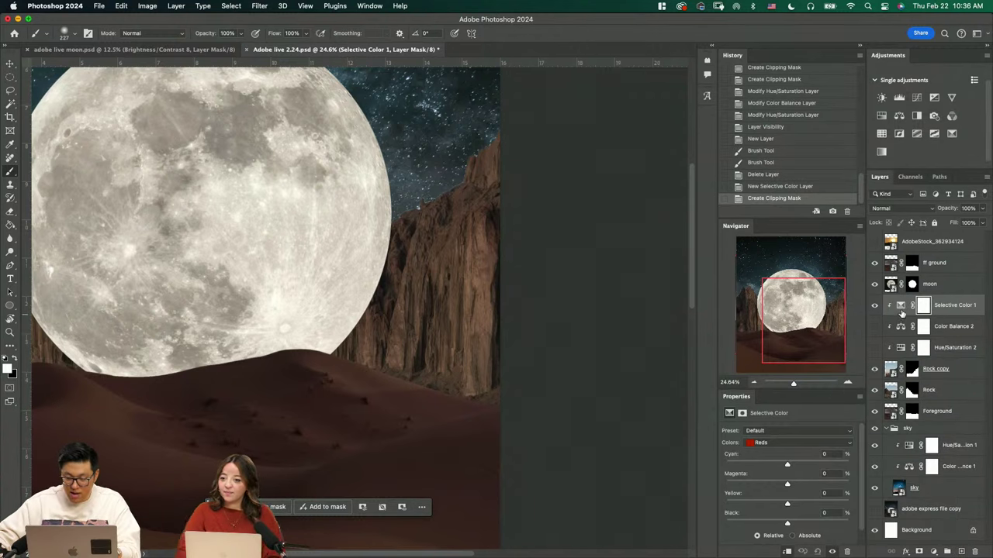
# Set the Selective Color blacks to cyan +8, magenta +20 and yellow +19, leaving black at 0
pyautogui.click(794, 445)
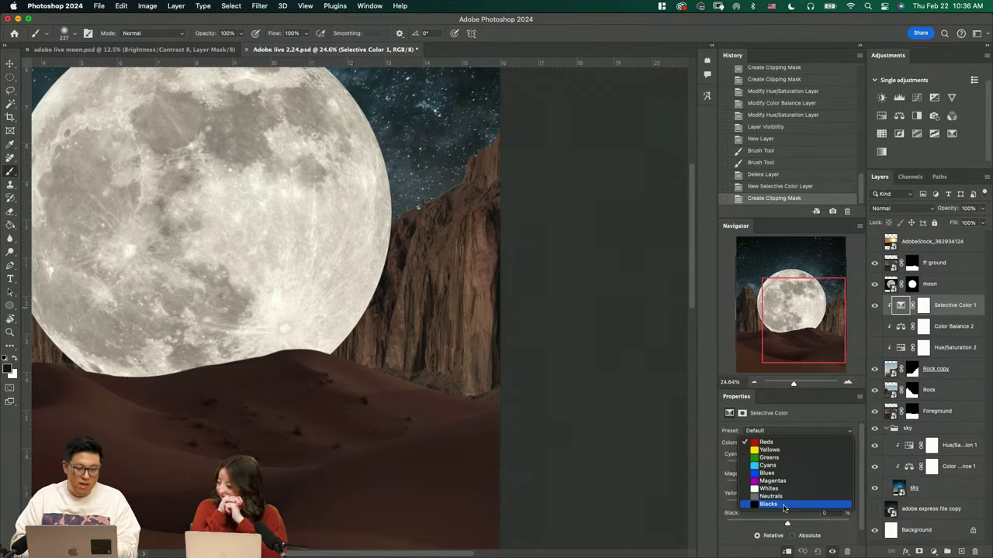
pyautogui.click(783, 504)
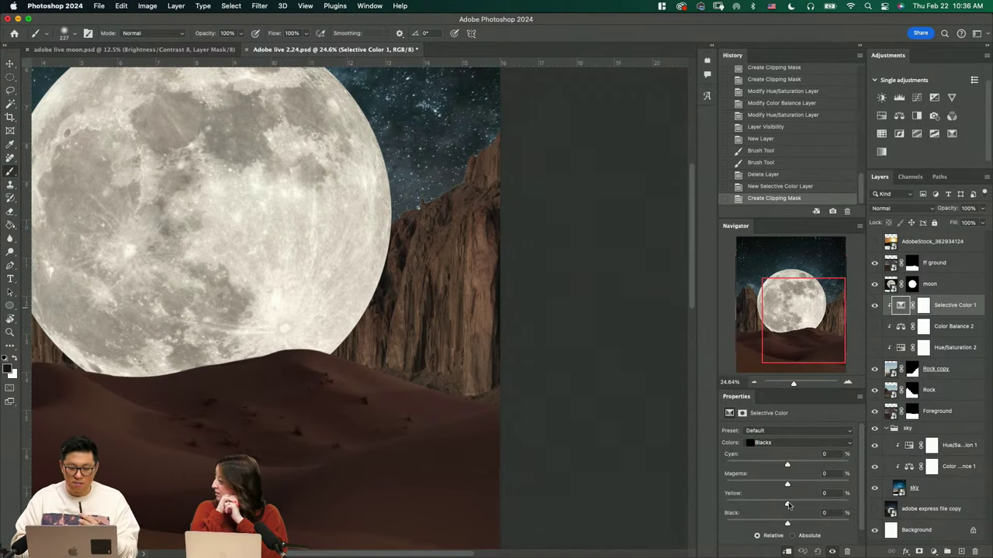
pyautogui.moveTo(787, 526)
pyautogui.mouseDown()
pyautogui.moveTo(776, 528)
pyautogui.moveTo(808, 527)
pyautogui.moveTo(777, 528)
pyautogui.moveTo(803, 527)
pyautogui.moveTo(793, 533)
pyautogui.mouseUp()
pyautogui.press('super+z')
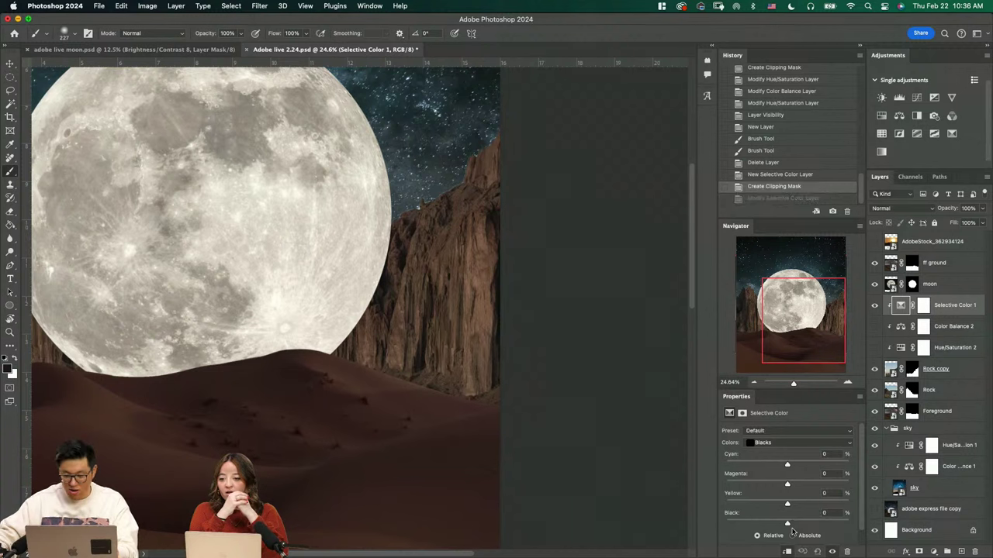
pyautogui.moveTo(789, 466); pyautogui.dragTo(803, 487)
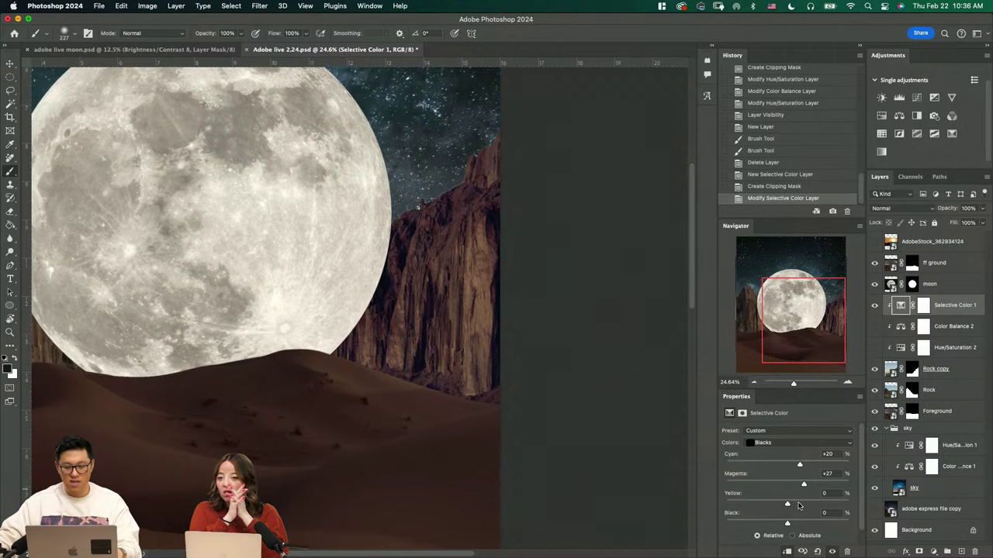
pyautogui.moveTo(788, 505)
pyautogui.mouseDown()
pyautogui.moveTo(773, 506)
pyautogui.moveTo(799, 508)
pyautogui.mouseUp()
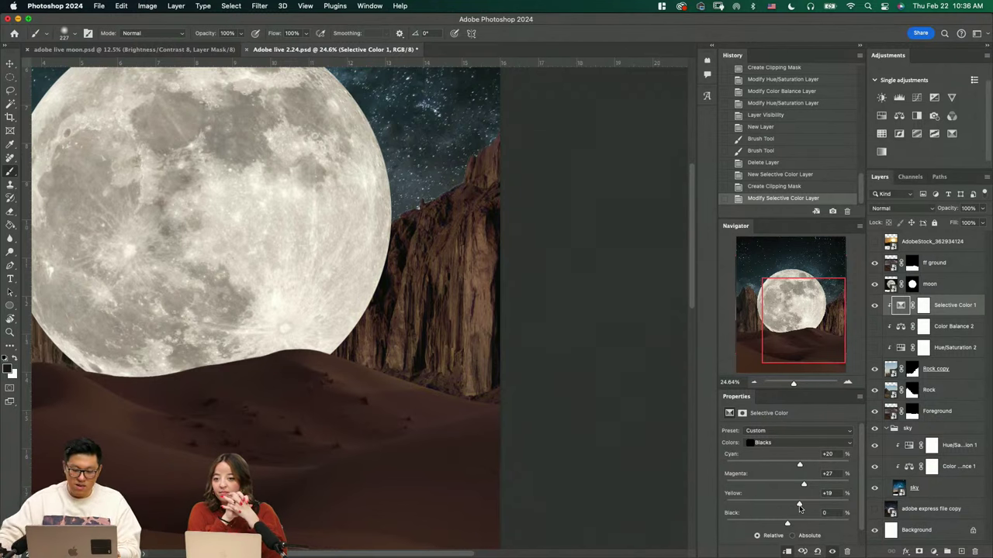
pyautogui.moveTo(799, 466); pyautogui.dragTo(800, 487)
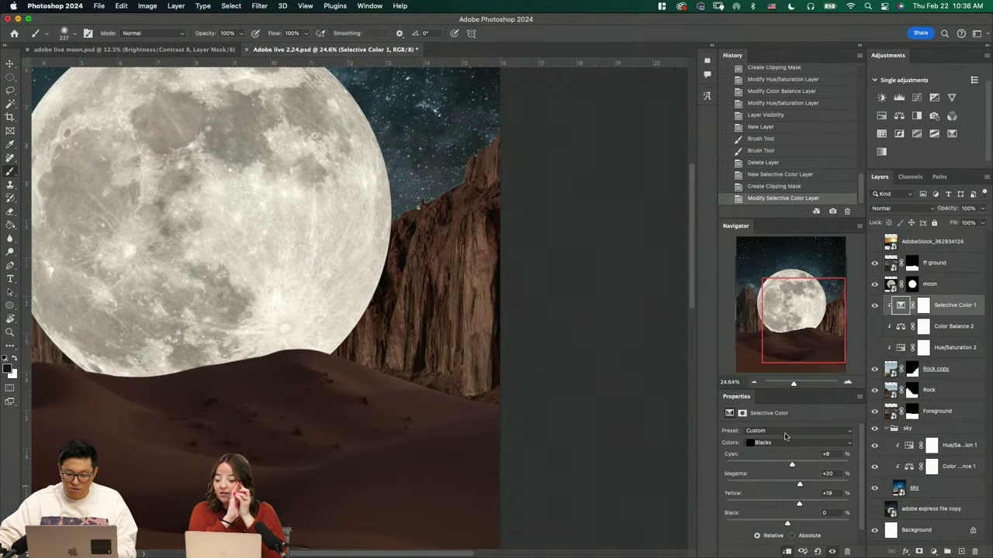
# Set the Selective Color neutrals to magenta -29, yellow -8 and black +9, and the whites to black +3
pyautogui.click(773, 444)
pyautogui.click(771, 434)
pyautogui.moveTo(788, 523); pyautogui.dragTo(770, 485)
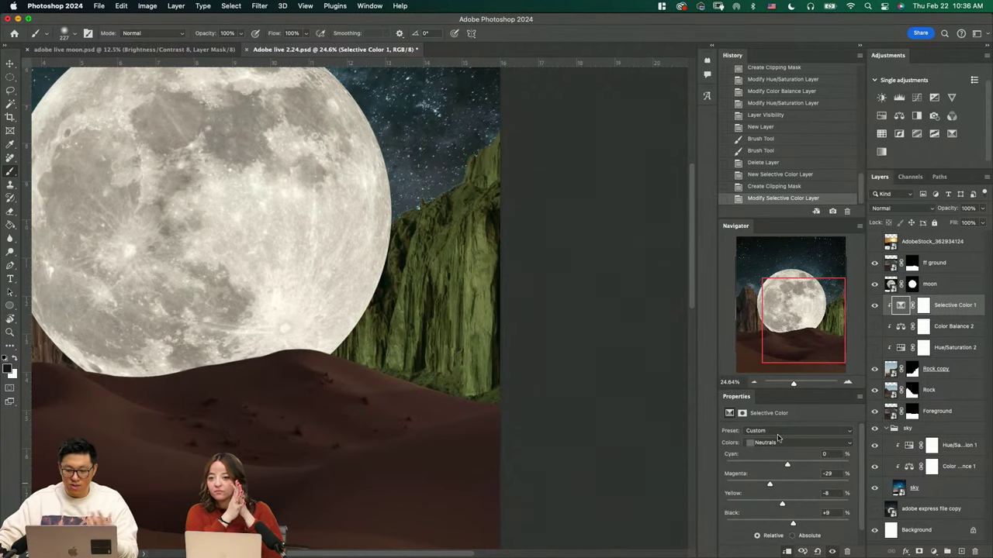
pyautogui.click(778, 438)
pyautogui.click(774, 433)
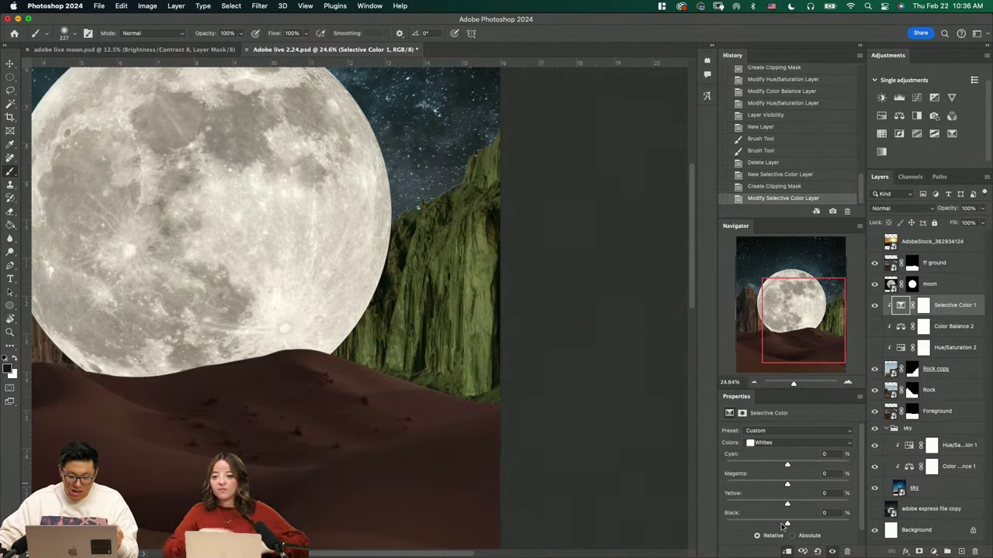
pyautogui.moveTo(783, 527)
pyautogui.mouseDown()
pyautogui.moveTo(798, 527)
pyautogui.moveTo(779, 526)
pyautogui.moveTo(788, 527)
pyautogui.mouseUp()
# Set the Selective Color blacks to cyan -4, magenta +6 and yellow 0
pyautogui.click(776, 443)
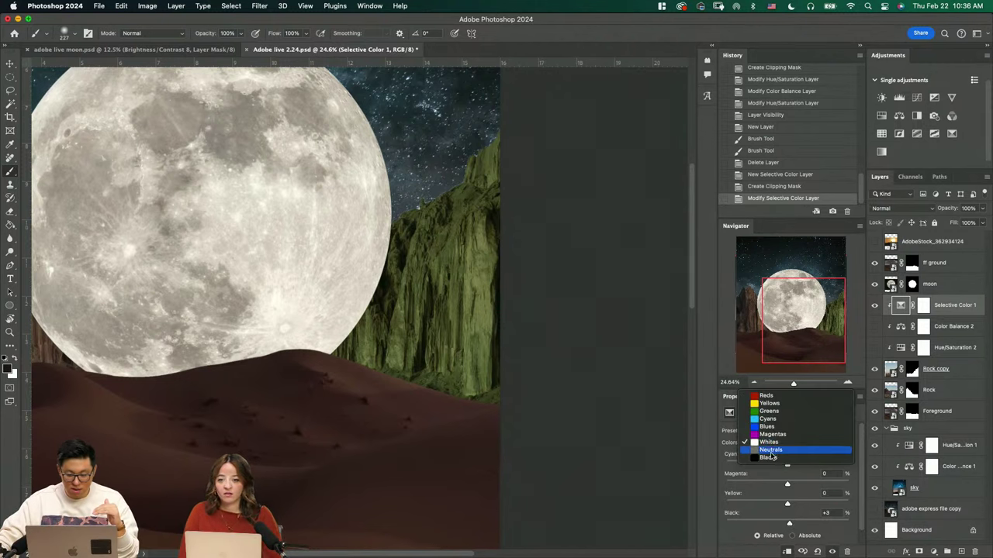
pyautogui.click(776, 452)
pyautogui.moveTo(799, 504); pyautogui.dragTo(782, 466)
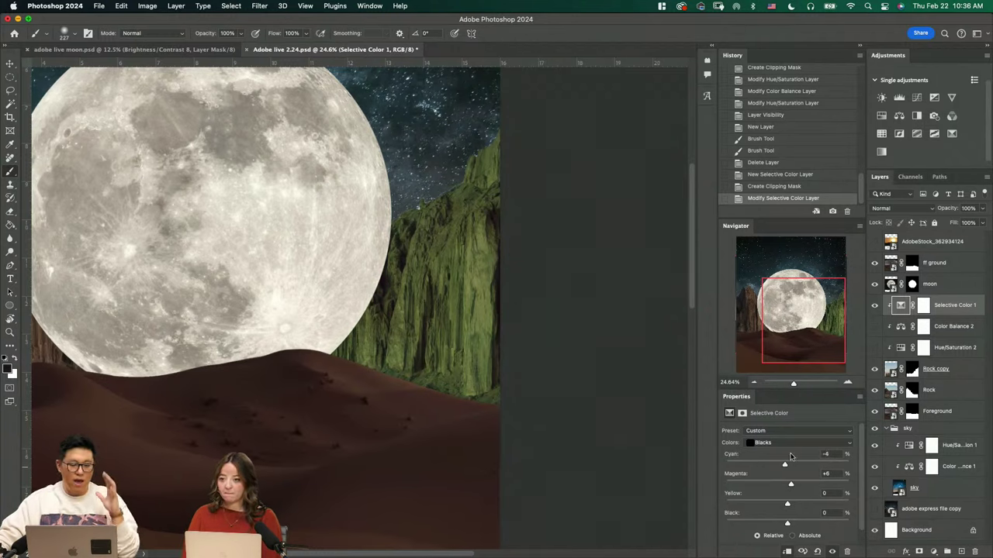
# Set the Selective Color neutrals to magenta -4 and yellow +3, and the whites to cyan +7
pyautogui.click(777, 443)
pyautogui.click(775, 426)
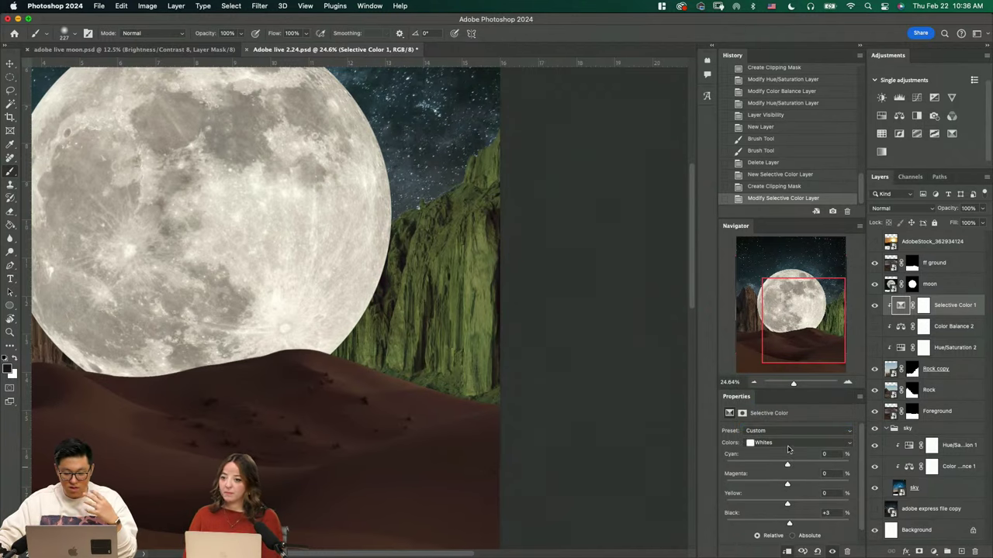
pyautogui.click(785, 444)
pyautogui.click(783, 452)
pyautogui.moveTo(769, 484); pyautogui.dragTo(789, 503)
pyautogui.click(786, 445)
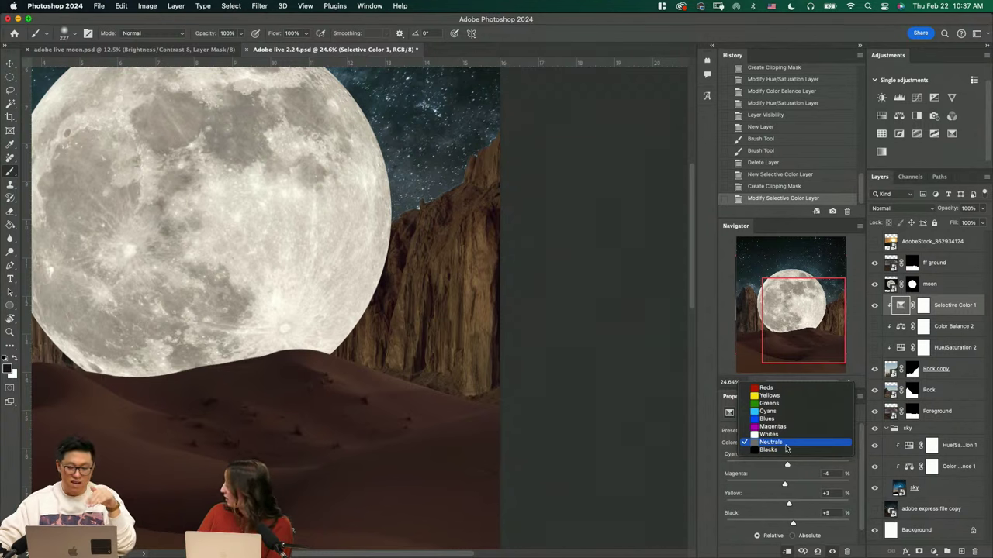
pyautogui.click(769, 434)
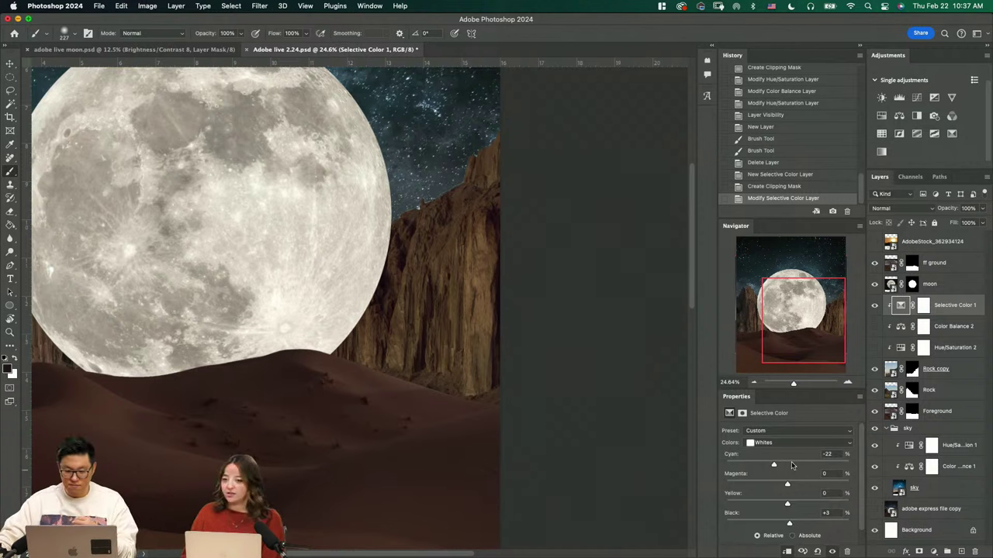
pyautogui.click(792, 464)
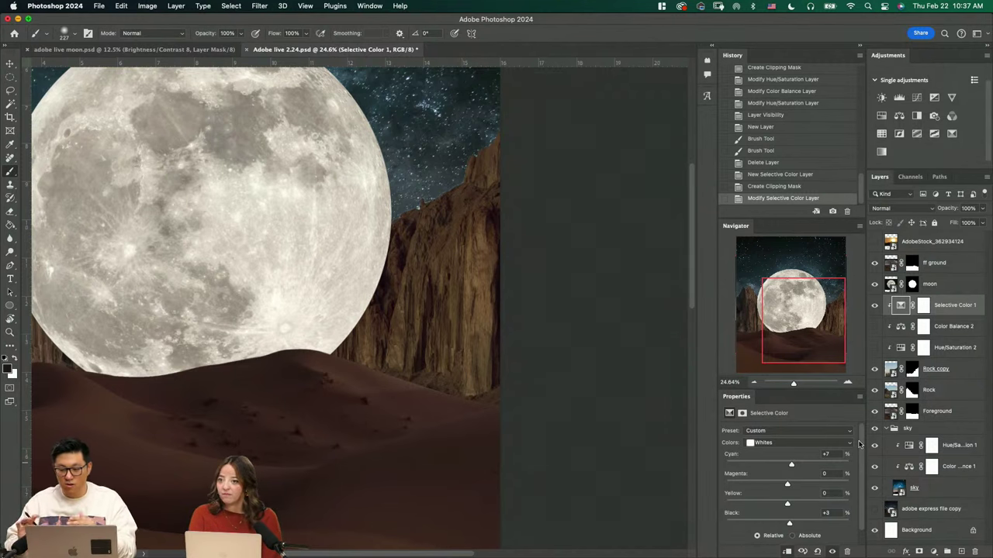
# Show the clipped Color Balance 2 and Hue/Saturation 2 layers, toggling them to compare their effect on the rock
pyautogui.click(875, 326)
pyautogui.click(875, 347)
pyautogui.click(874, 346)
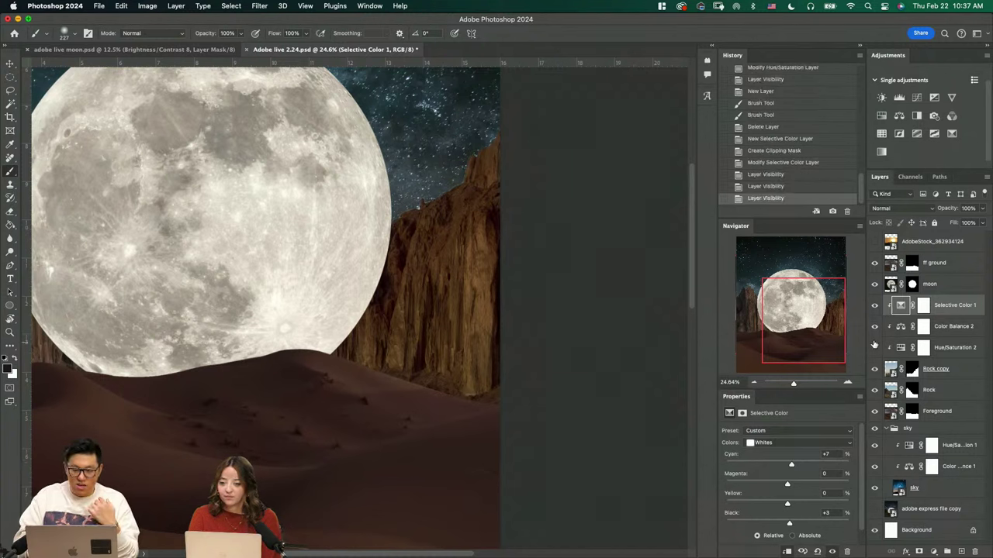
pyautogui.click(875, 328)
pyautogui.click(875, 328)
pyautogui.click(874, 347)
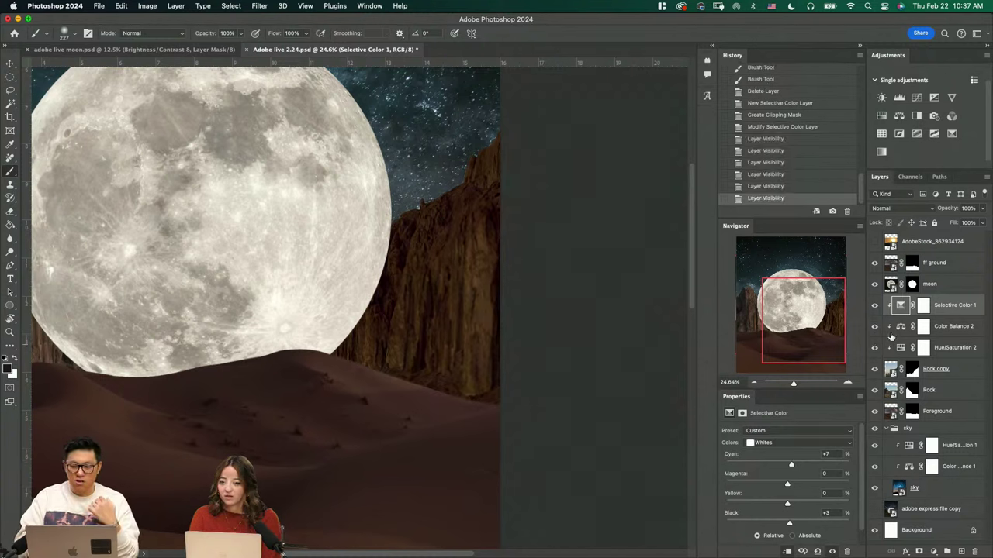
# Add a Curves adjustment layer directly above the Selective Color layer
pyautogui.click(896, 330)
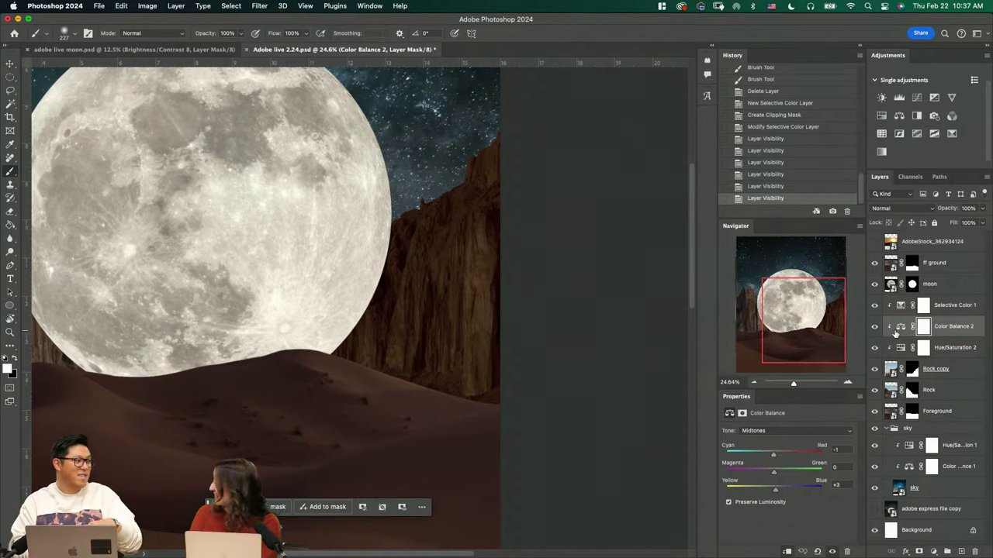
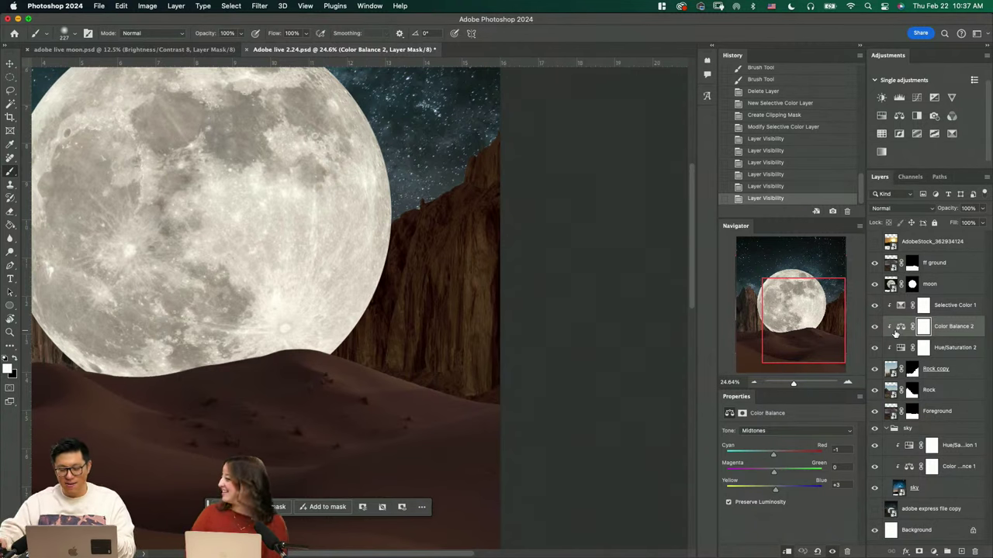
pyautogui.click(934, 551)
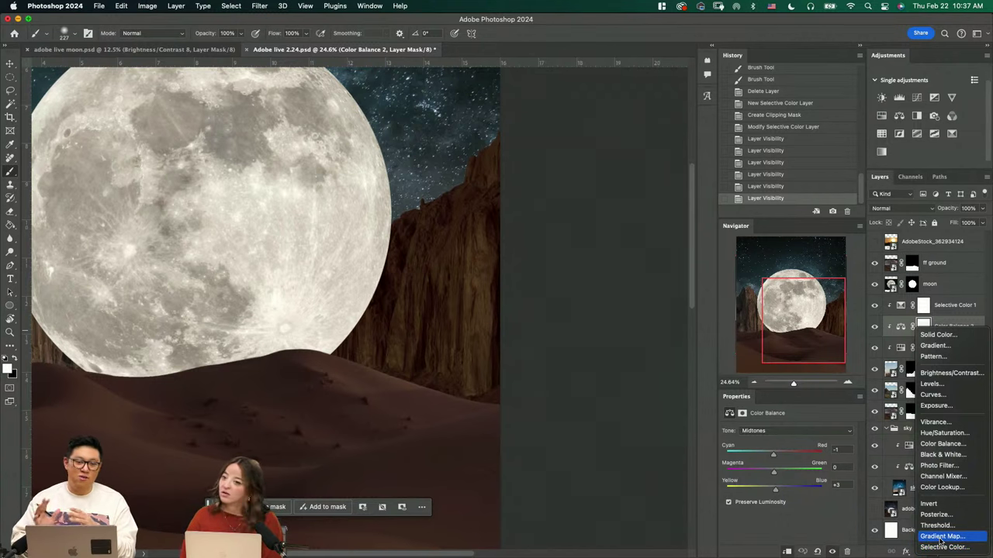
pyautogui.click(836, 531)
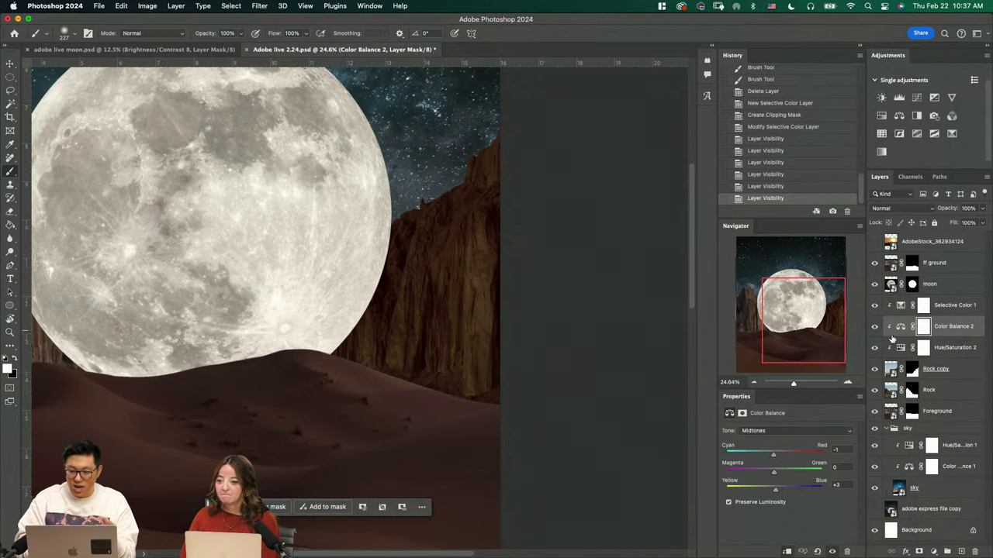
pyautogui.click(943, 309)
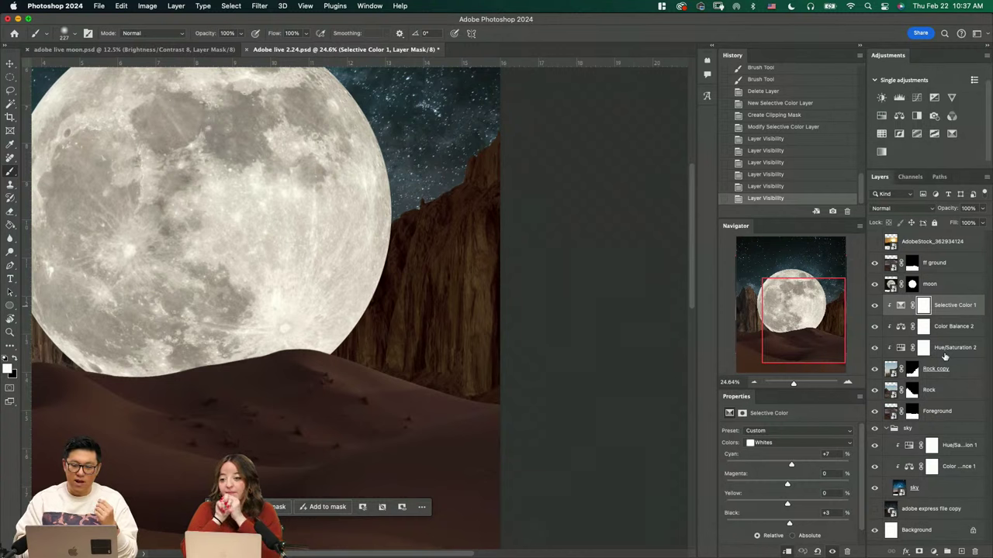
pyautogui.click(917, 97)
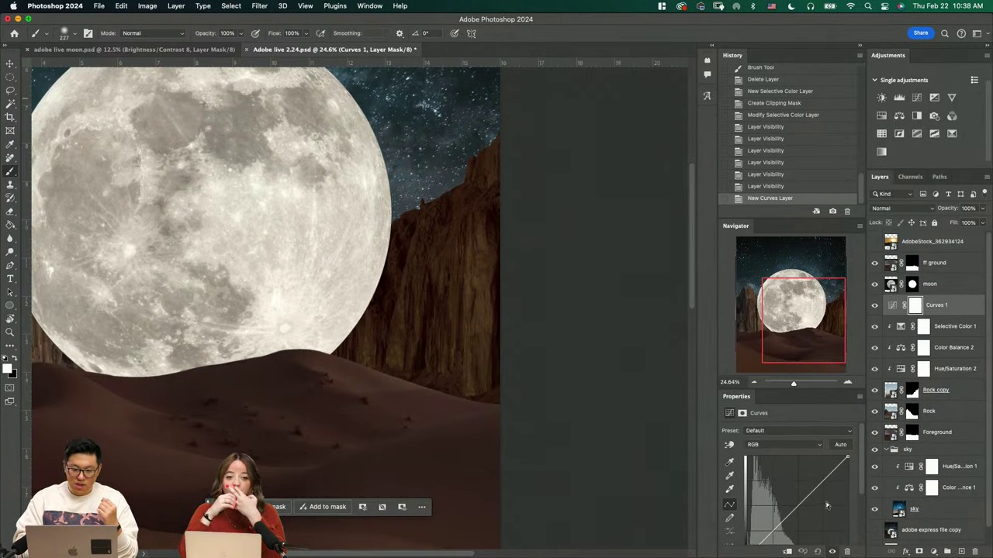
# Delete the Curves, Selective Color, Color Balance and Hue/Saturation adjustment layers above the Rock copy
pyautogui.click(897, 329)
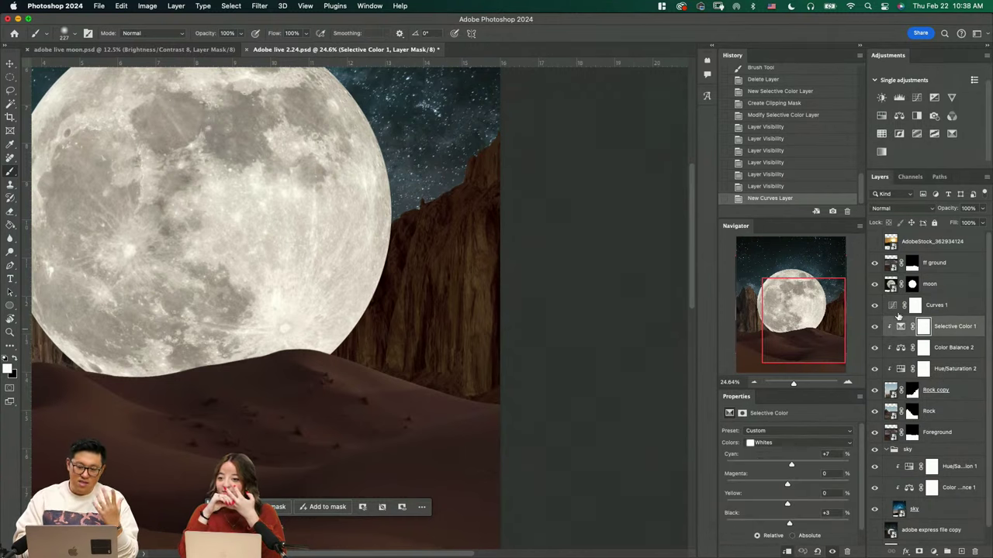
pyautogui.click(897, 307)
pyautogui.keyDown('shift'); pyautogui.click(941, 370); pyautogui.keyUp('shift')
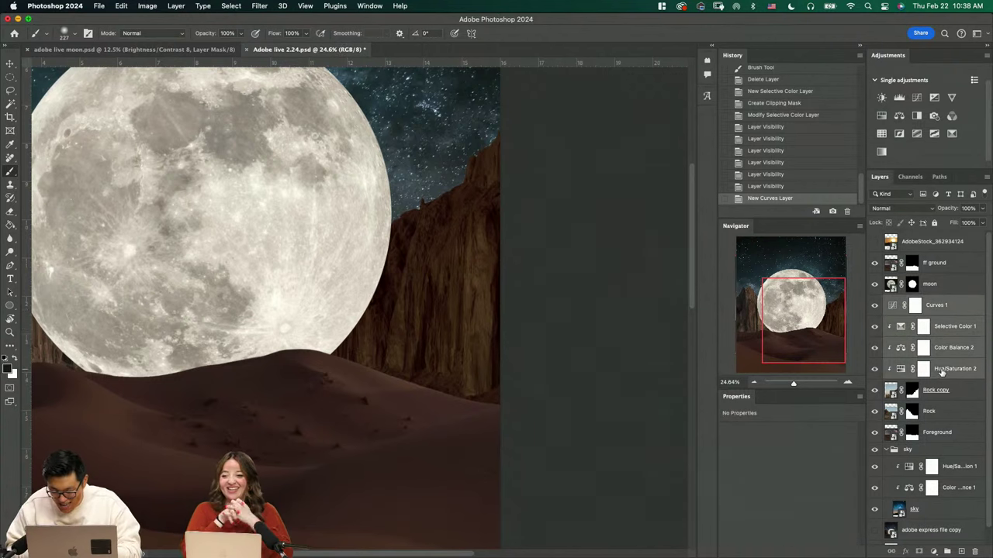
pyautogui.press('Delete')
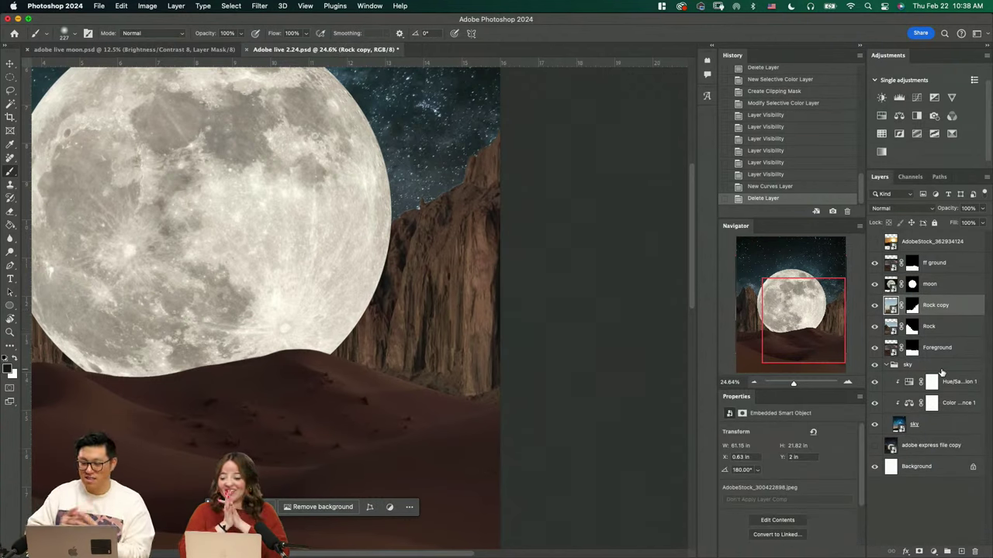
# Add a Brightness/Contrast adjustment layer clipped to the Rock copy layer
pyautogui.press('z')
pyautogui.moveTo(461, 370); pyautogui.dragTo(510, 395)
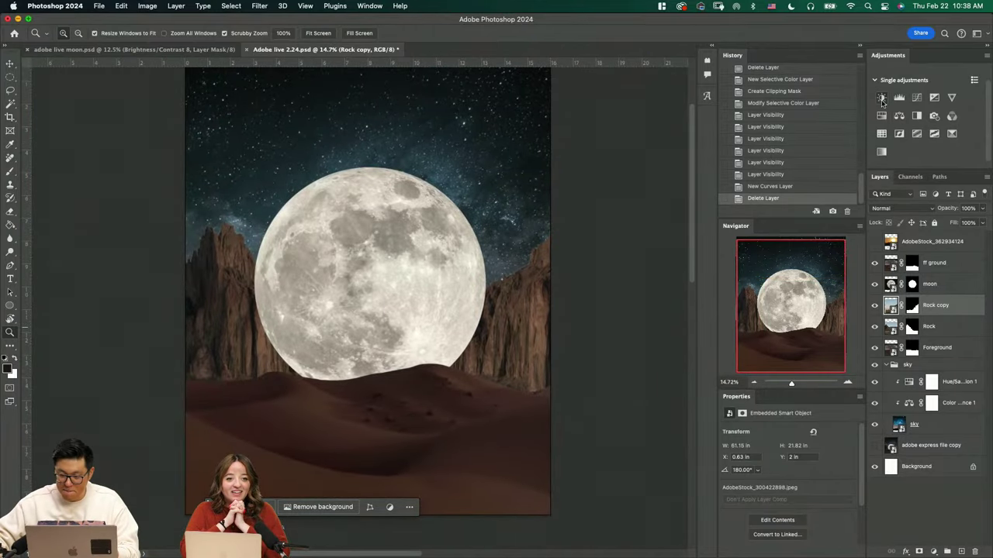
pyautogui.click(882, 97)
pyautogui.click(788, 550)
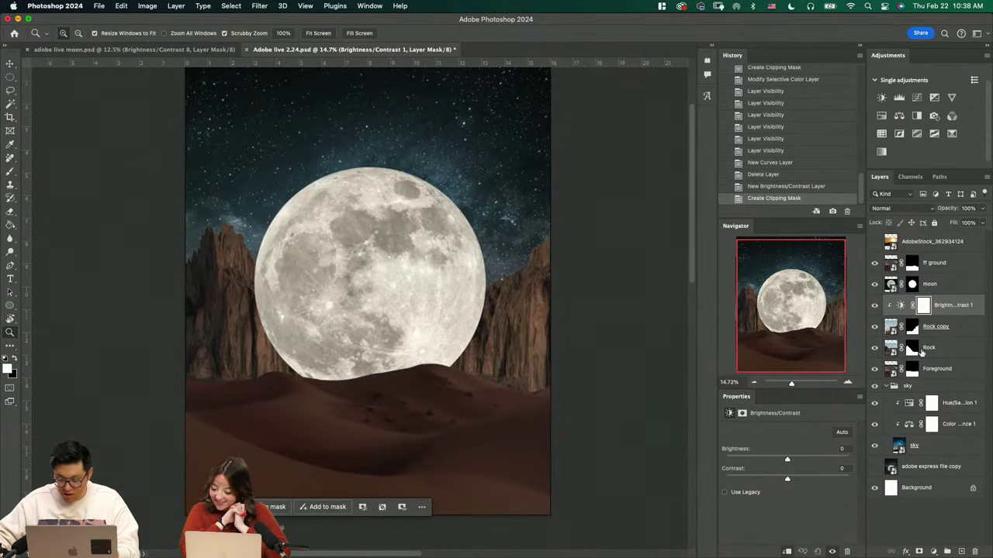
# Group the Rock copy and Rock layers beneath the Brightness/Contrast adjustment and clip that adjustment to the group
pyautogui.keyDown('shift'); pyautogui.click(930, 349); pyautogui.keyUp('shift')
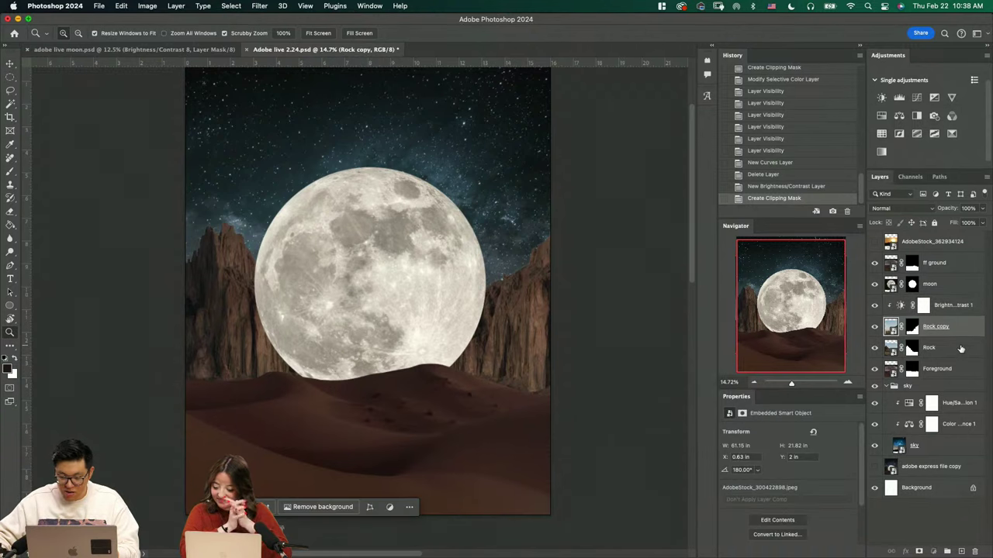
pyautogui.press('super+g')
pyautogui.moveTo(908, 317); pyautogui.dragTo(914, 297)
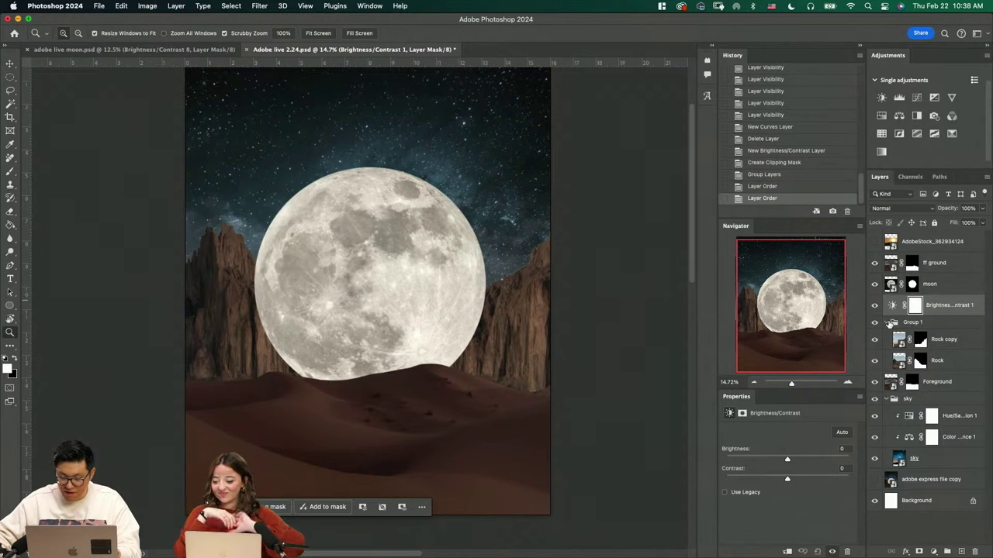
pyautogui.click(886, 323)
pyautogui.keyDown('alt'); pyautogui.click(898, 314); pyautogui.keyUp('alt')
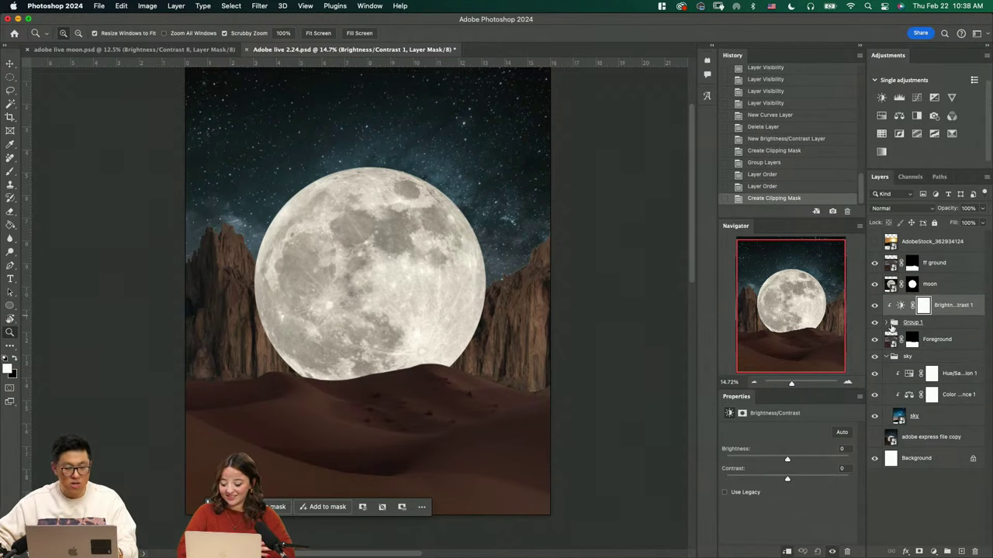
# Rename the new layer group holding the two rock layers as rock
pyautogui.doubleClick(913, 322)
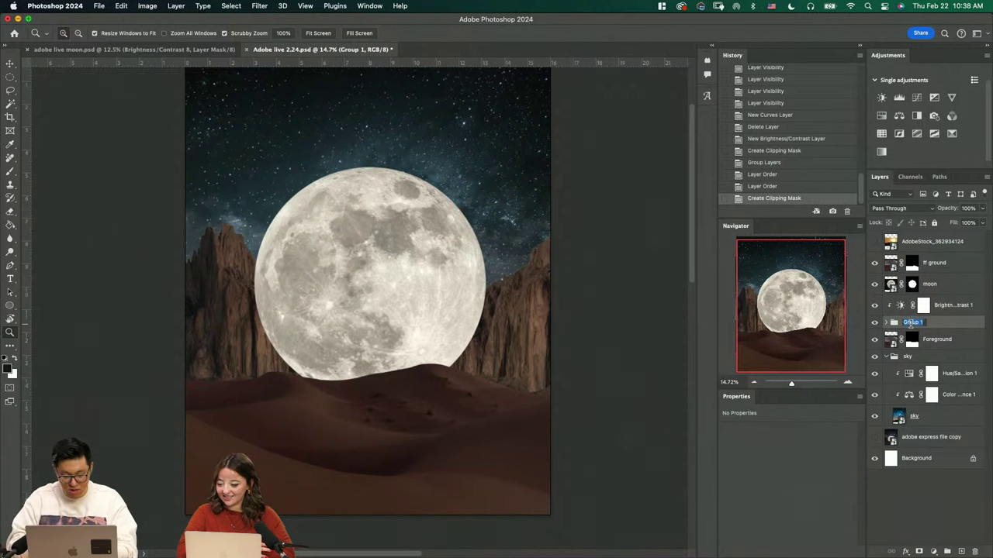
pyautogui.write('roc')
pyautogui.write('k')
pyautogui.press('Return')
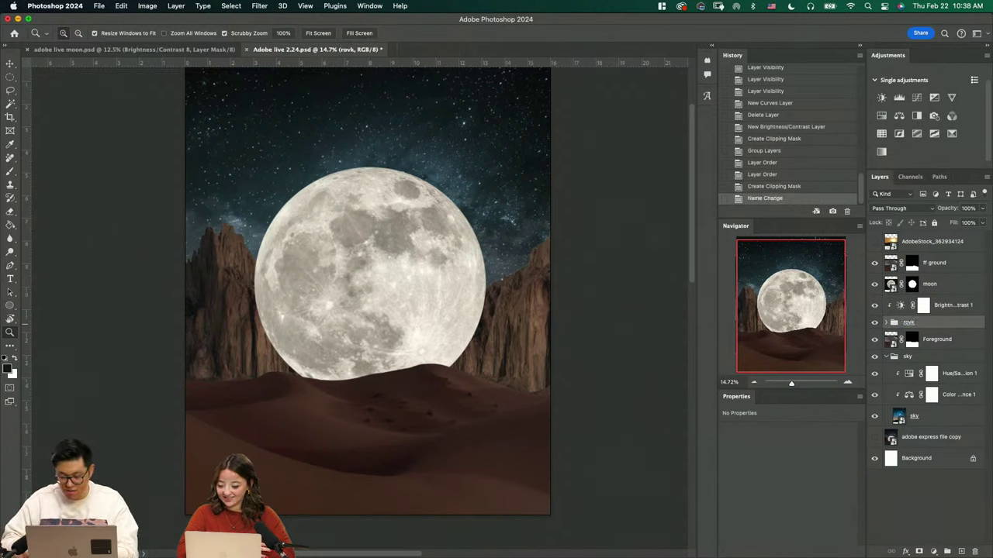
pyautogui.doubleClick(907, 321)
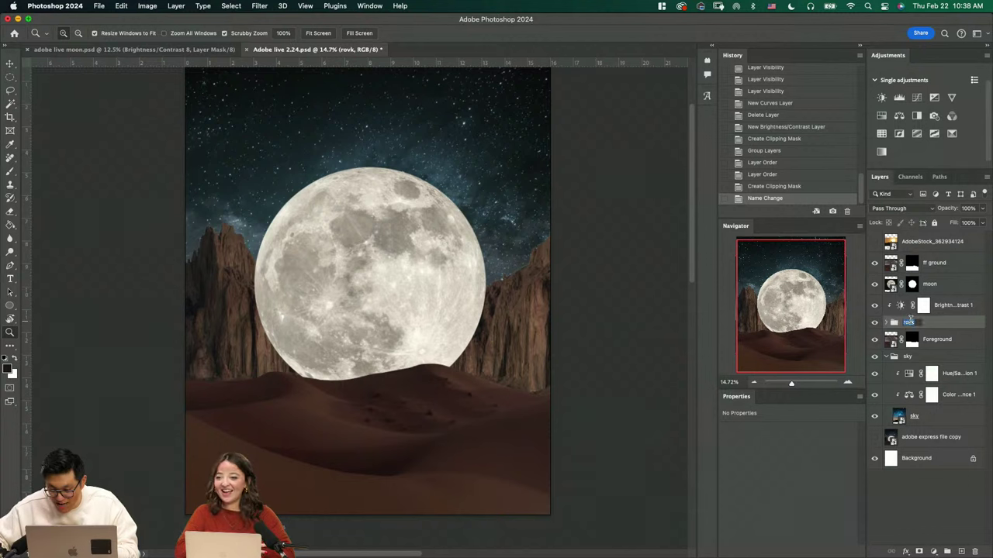
pyautogui.write('rock')
pyautogui.press('Return')
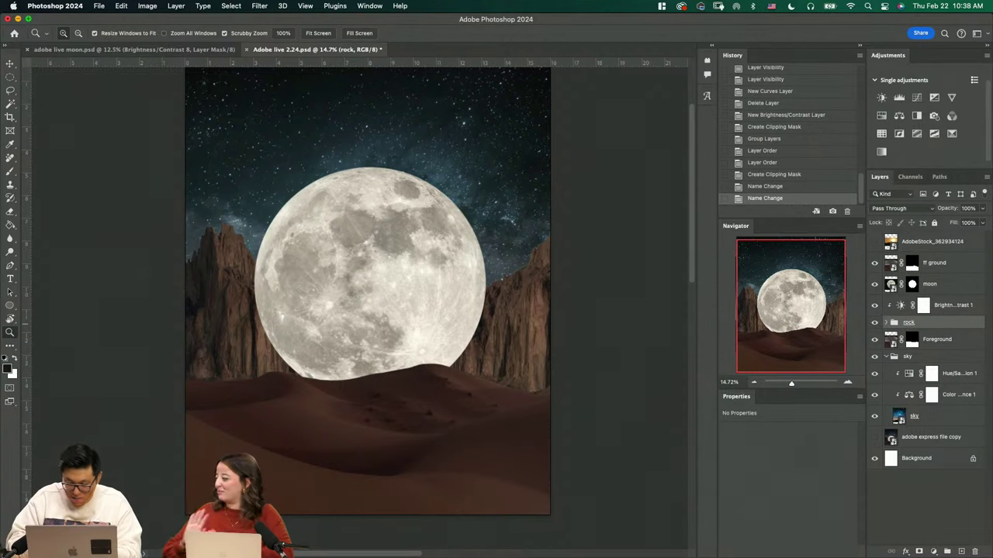
# Lower the brightness of the Brightness/Contrast adjustment clipped to the rock group to -121 and target its mask
pyautogui.click(899, 307)
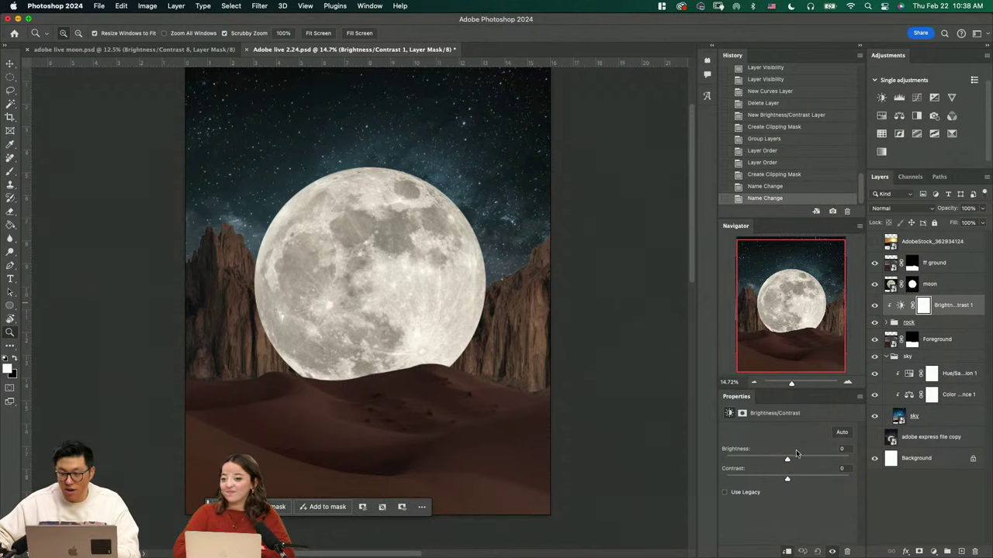
pyautogui.moveTo(786, 459); pyautogui.dragTo(737, 460)
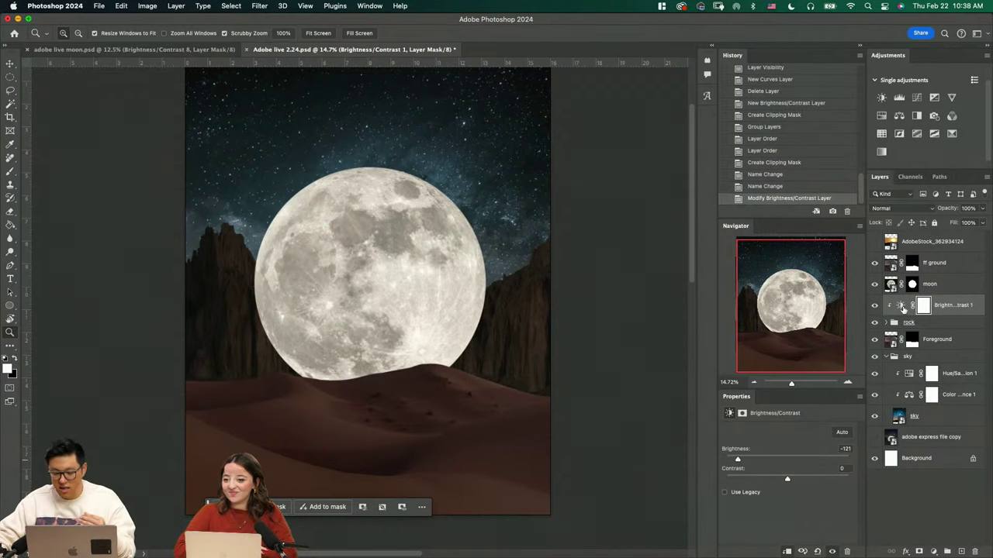
pyautogui.click(924, 309)
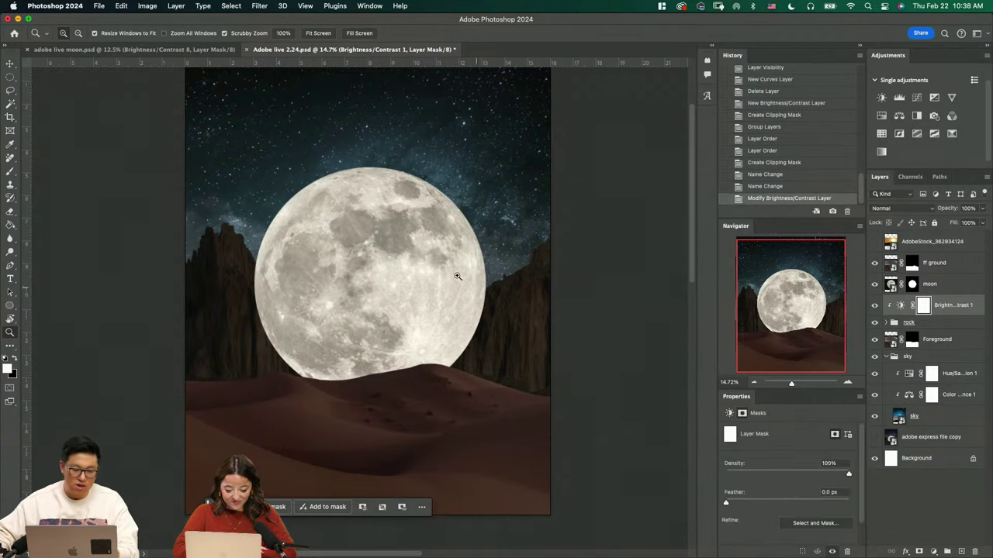
# Try brushing black on the Brightness/Contrast mask over the rocks beside the moon's right edge
pyautogui.press('b')
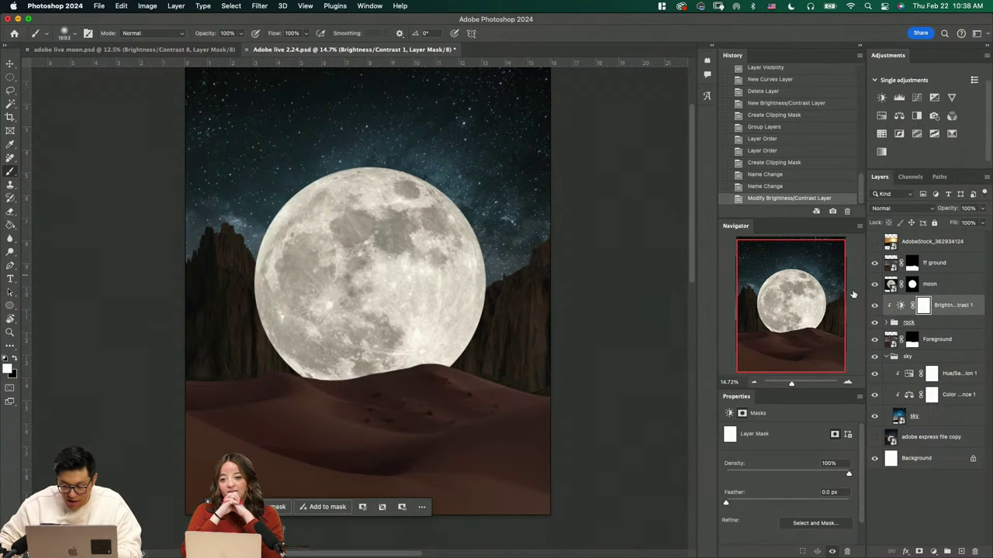
pyautogui.click(899, 308)
pyautogui.click(921, 308)
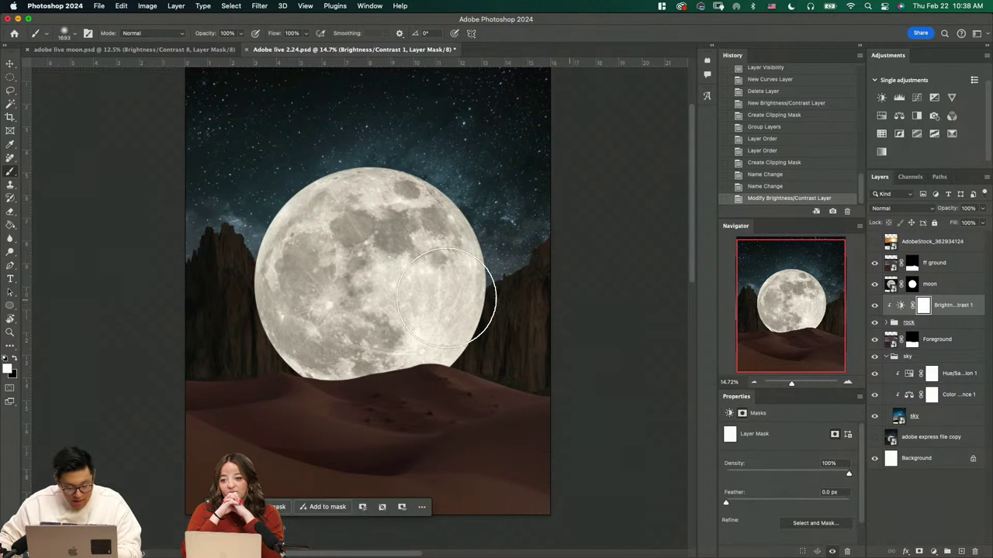
pyautogui.moveTo(461, 317); pyautogui.dragTo(557, 269)
pyautogui.press('x')
pyautogui.moveTo(506, 304)
pyautogui.mouseDown()
pyautogui.moveTo(464, 289)
pyautogui.moveTo(475, 291)
pyautogui.moveTo(458, 291)
pyautogui.moveTo(455, 324)
pyautogui.mouseUp()
pyautogui.press('super+z')
pyautogui.press('super+z')
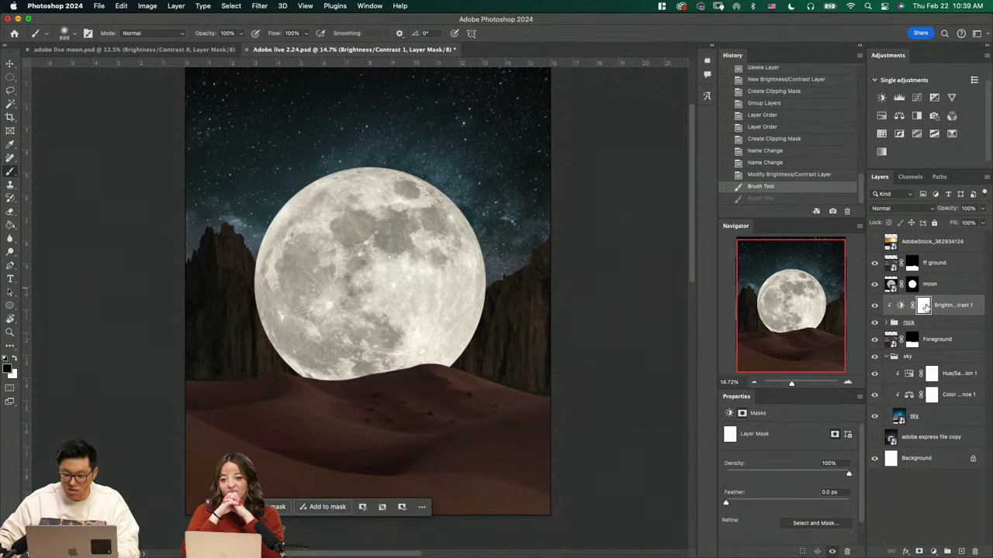
# Raise the brightness of the adjustment clipped to the rock group slightly, and target its mask
pyautogui.click(900, 307)
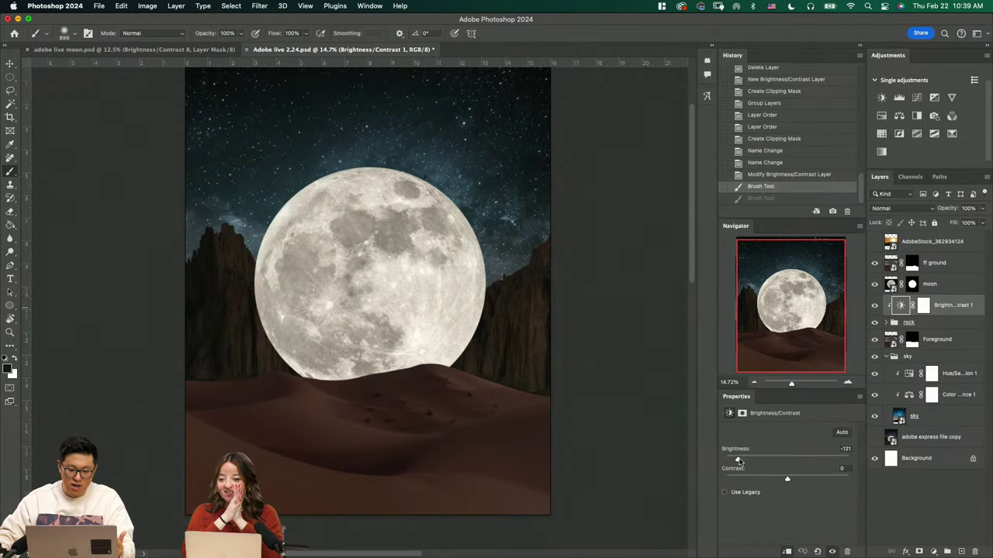
pyautogui.moveTo(739, 460); pyautogui.dragTo(743, 460)
pyautogui.click(921, 306)
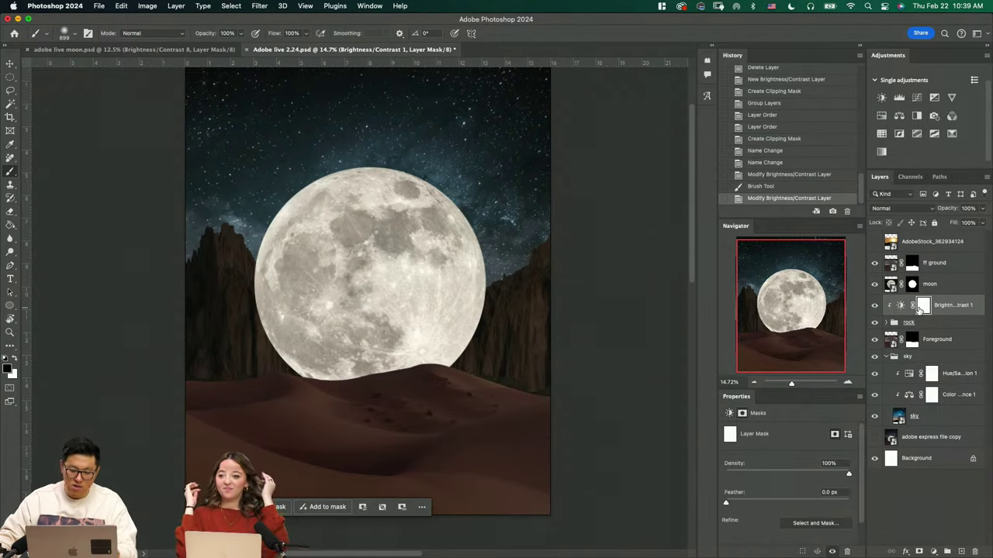
# Brush black at 50% opacity on the Brightness/Contrast mask over both sides of the moon to lighten the rocks nearest to it
pyautogui.moveTo(463, 304); pyautogui.dragTo(499, 302)
pyautogui.press('5')
pyautogui.click(482, 300)
pyautogui.click(480, 267)
pyautogui.click(450, 322)
pyautogui.click(445, 310)
pyautogui.click(463, 279)
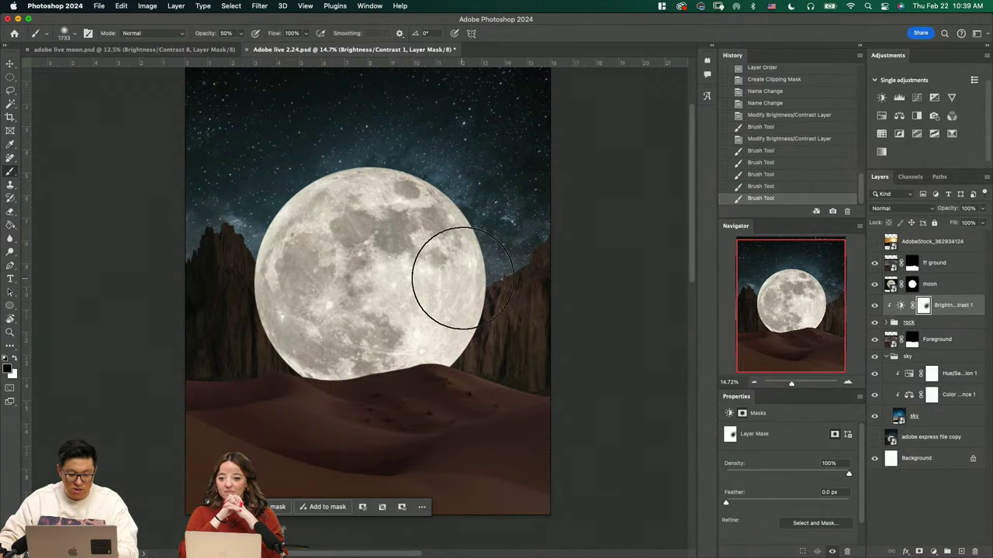
pyautogui.click(463, 277)
pyautogui.click(458, 269)
pyautogui.click(434, 289)
pyautogui.click(425, 294)
pyautogui.click(278, 274)
pyautogui.click(298, 297)
pyautogui.click(323, 321)
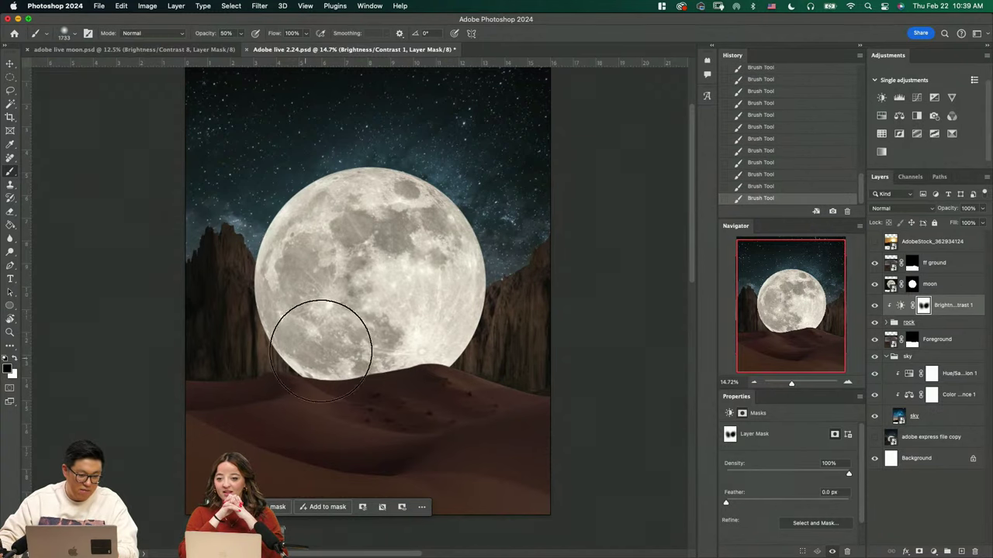
pyautogui.click(297, 224)
pyautogui.click(432, 244)
pyautogui.click(475, 225)
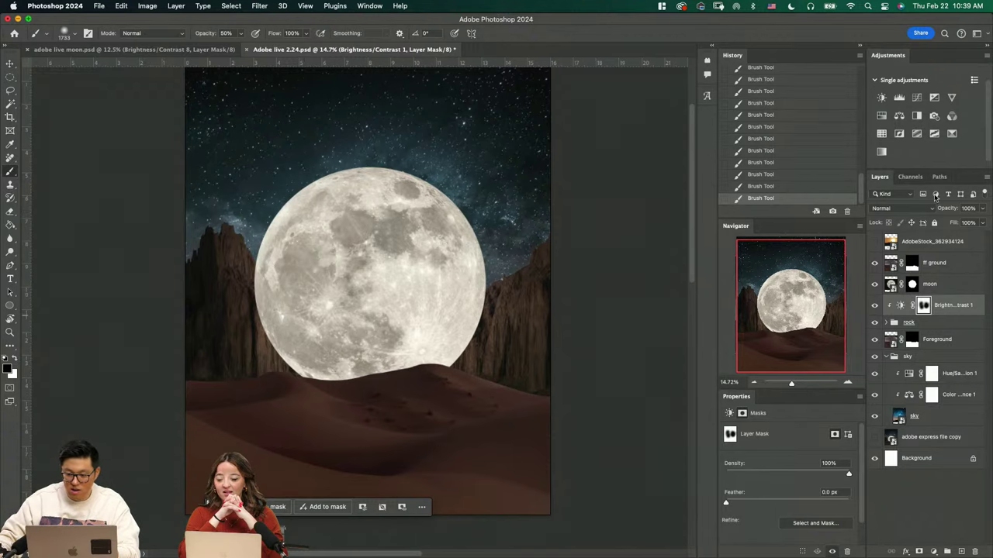
# Add a second clipped Brightness/Contrast adjustment above the first, set its brightness to -81, and invert its mask
pyautogui.click(881, 97)
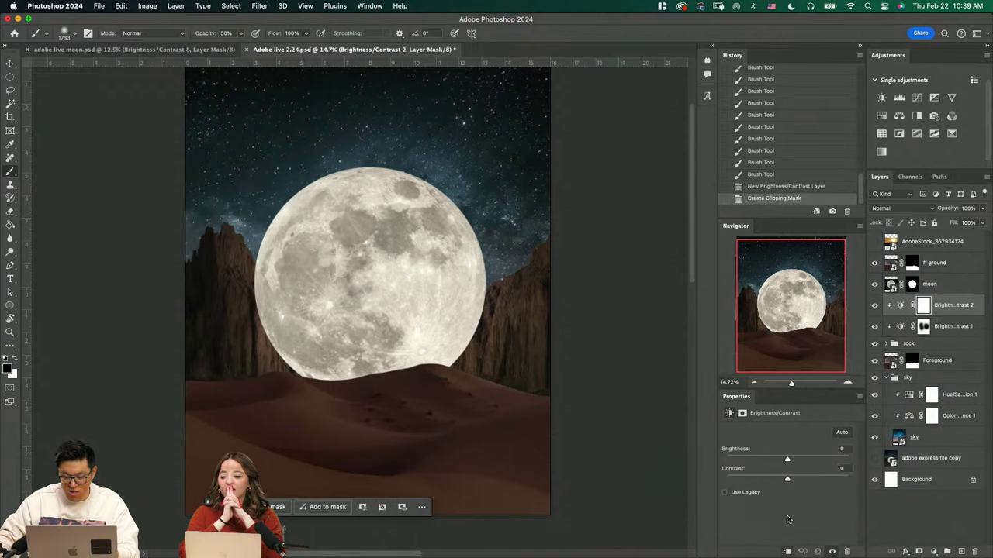
pyautogui.moveTo(770, 460)
pyautogui.mouseDown()
pyautogui.moveTo(789, 460)
pyautogui.moveTo(754, 460)
pyautogui.mouseUp()
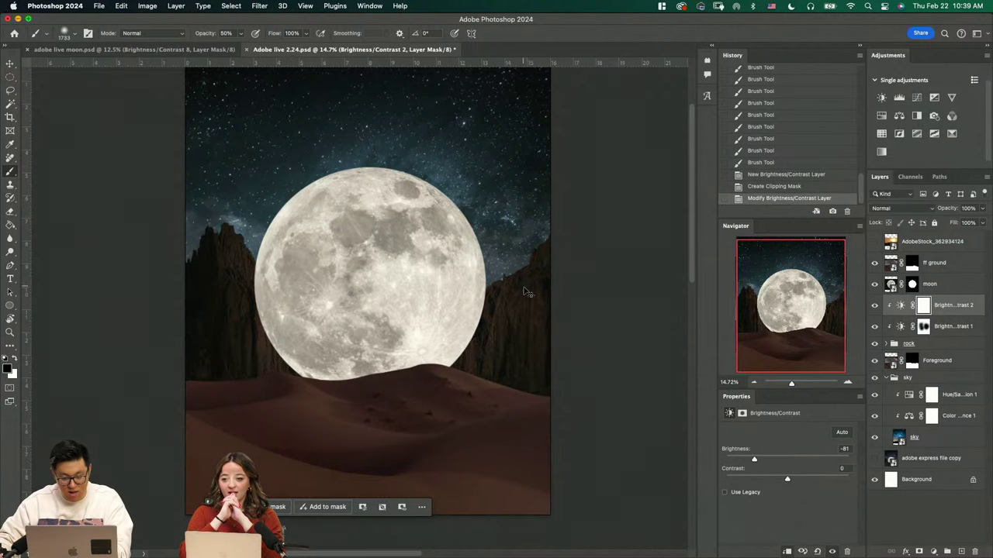
pyautogui.press('super+i')
# Brush white at 50% opacity on the second adjustment's mask to darken the rock areas farther from the moon on both sides
pyautogui.moveTo(540, 266)
pyautogui.mouseDown()
pyautogui.moveTo(550, 290)
pyautogui.moveTo(540, 283)
pyautogui.moveTo(551, 258)
pyautogui.moveTo(587, 302)
pyautogui.moveTo(623, 279)
pyautogui.mouseUp()
pyautogui.press('super+z')
pyautogui.press('super+z')
pyautogui.moveTo(581, 230); pyautogui.dragTo(596, 245)
pyautogui.moveTo(595, 245); pyautogui.dragTo(572, 225)
pyautogui.moveTo(572, 225)
pyautogui.mouseDown()
pyautogui.moveTo(554, 210)
pyautogui.moveTo(505, 218)
pyautogui.mouseUp()
pyautogui.moveTo(506, 218); pyautogui.dragTo(560, 256)
pyautogui.click(600, 366)
pyautogui.click(580, 417)
pyautogui.click(555, 430)
pyautogui.click(516, 424)
pyautogui.click(542, 372)
pyautogui.moveTo(501, 334); pyautogui.dragTo(440, 334)
pyautogui.moveTo(523, 346)
pyautogui.mouseDown()
pyautogui.moveTo(559, 385)
pyautogui.moveTo(593, 388)
pyautogui.mouseUp()
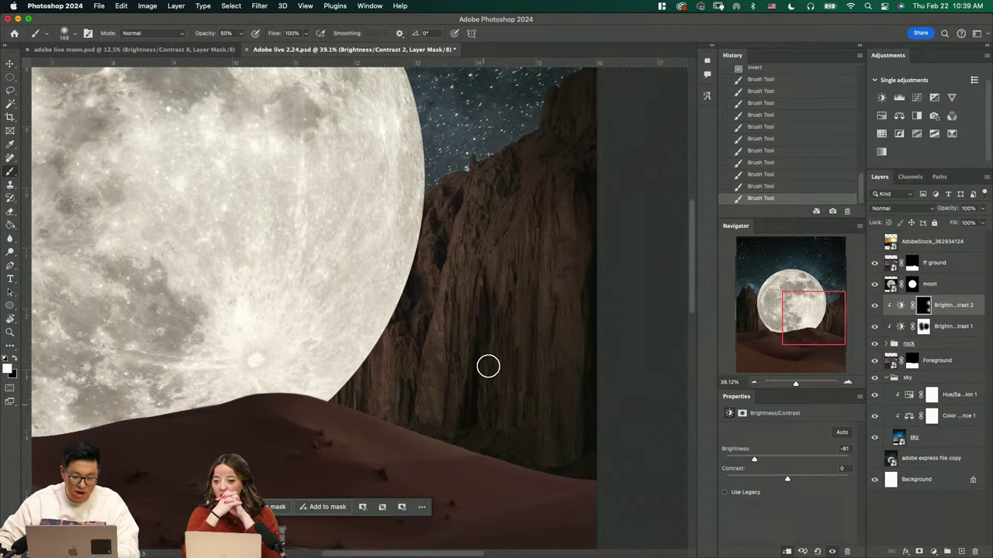
pyautogui.scroll(-2, 507, 290)
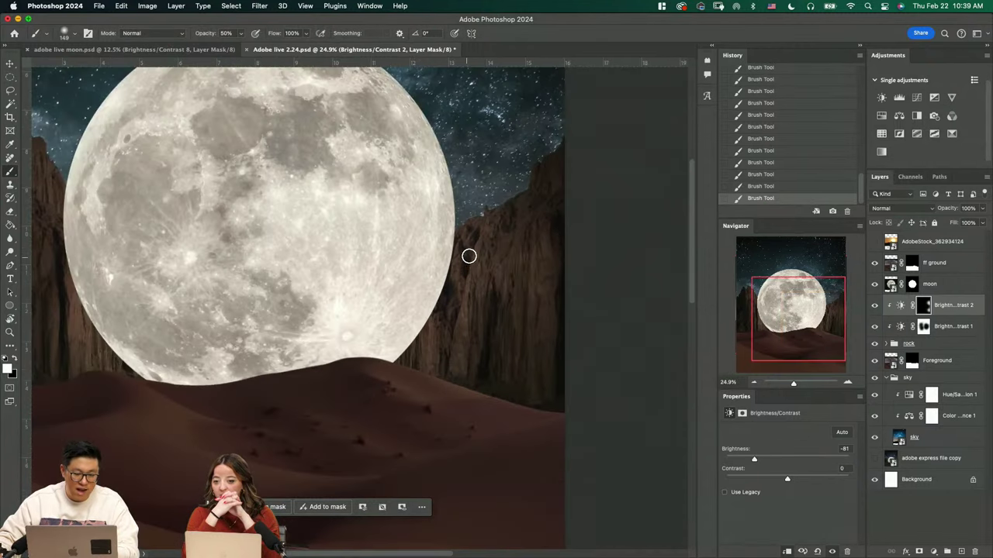
pyautogui.hscroll(-5, 450, 295)
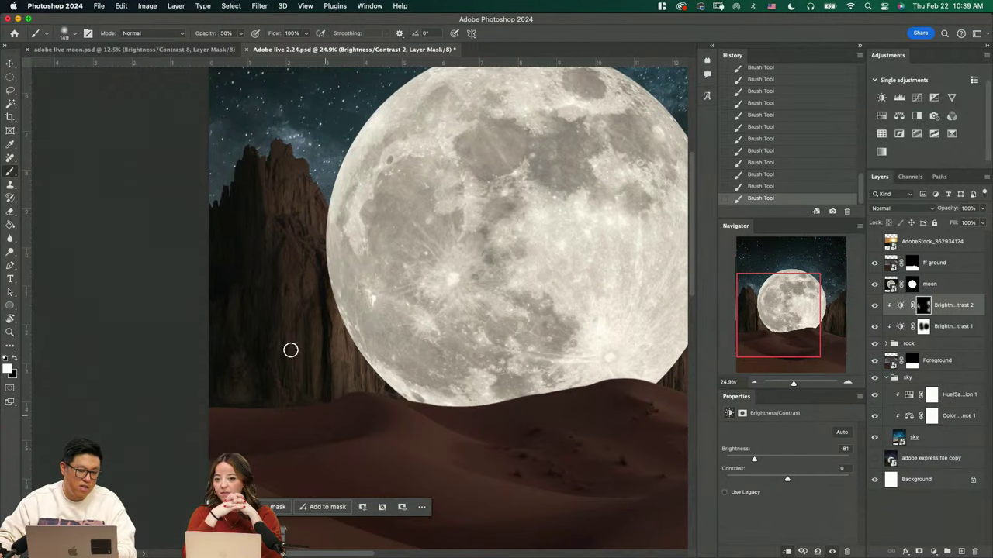
pyautogui.press('z')
pyautogui.moveTo(417, 250); pyautogui.dragTo(397, 284)
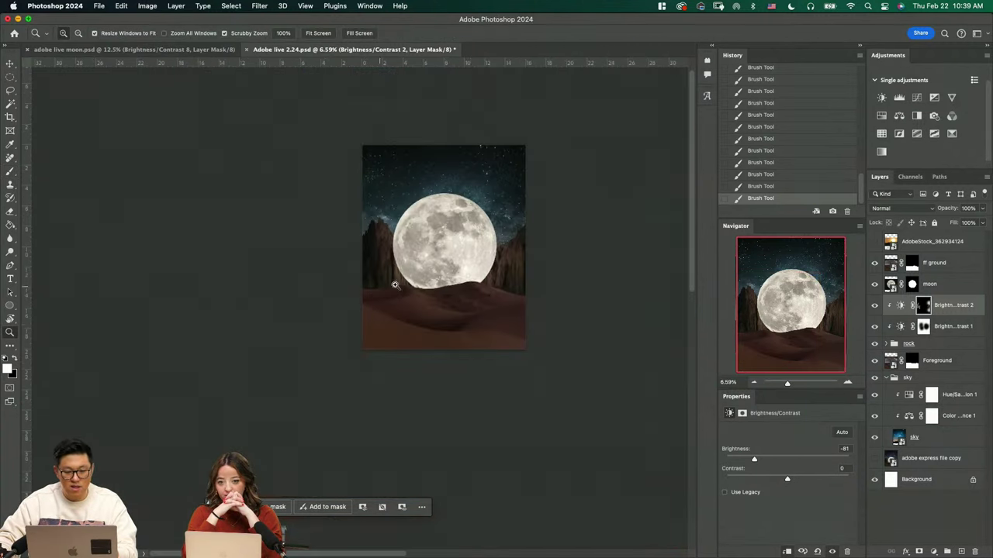
pyautogui.scroll(3, 518, 287)
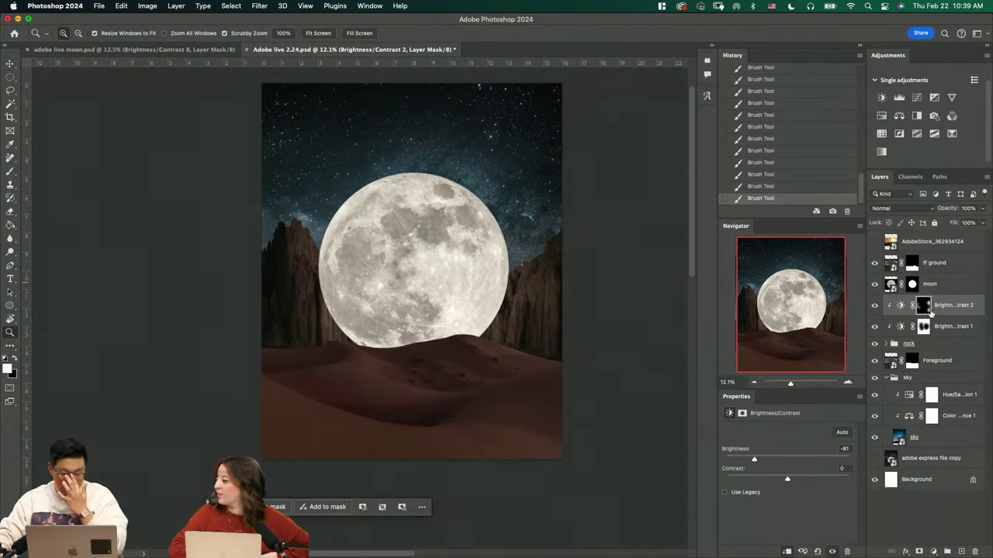
# Group both Brightness/Contrast adjustments with the rock group and name the new group rock
pyautogui.keyDown('shift'); pyautogui.click(952, 346); pyautogui.keyUp('shift')
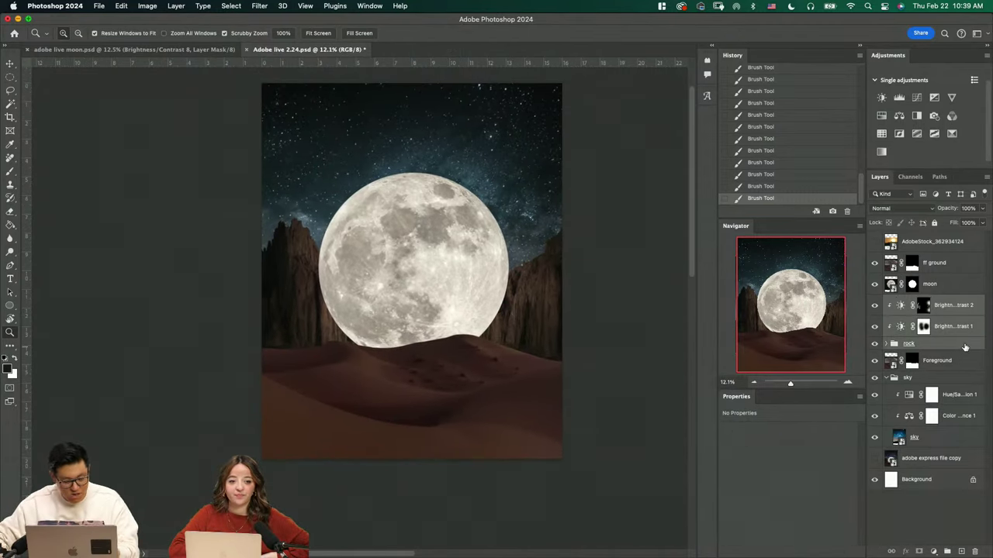
pyautogui.press('super+g')
pyautogui.doubleClick(908, 301)
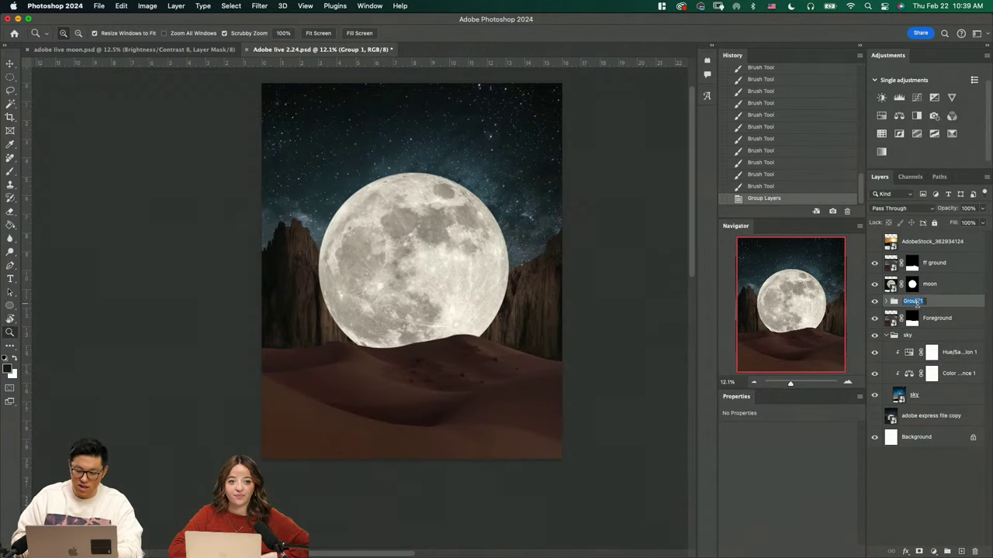
pyautogui.write('rock')
pyautogui.press('Return')
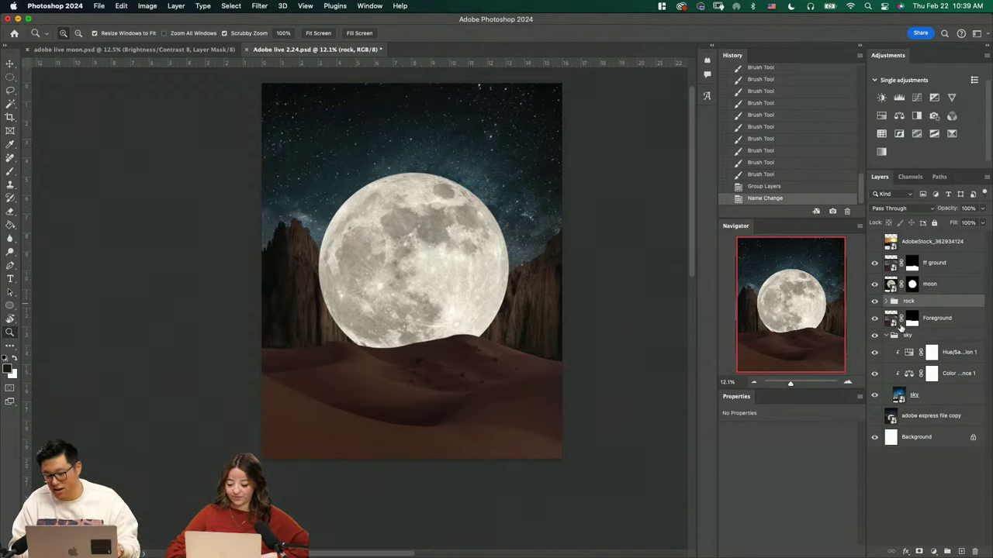
# Add an empty layer above the moon layer and prepare a large soft white brush at 30% opacity
pyautogui.click(890, 285)
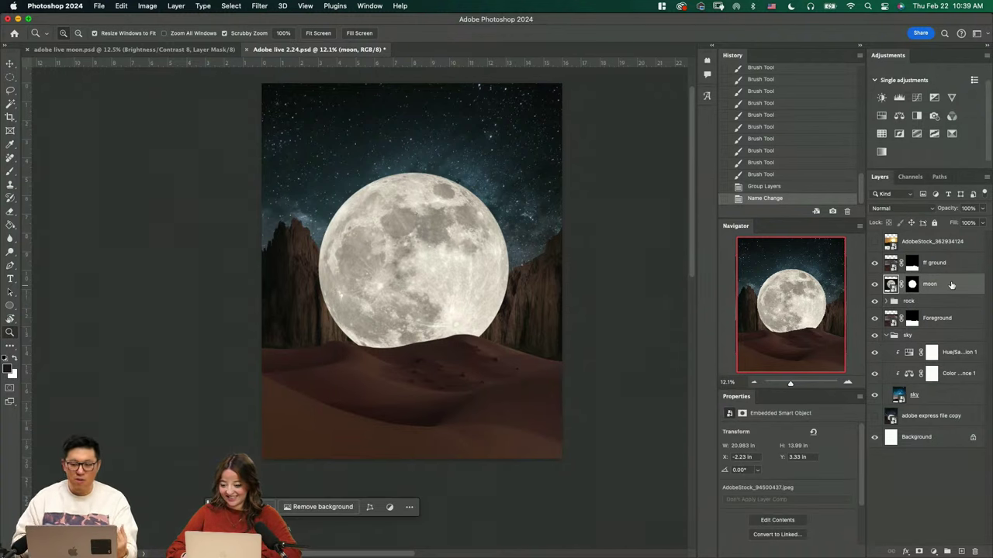
pyautogui.click(961, 551)
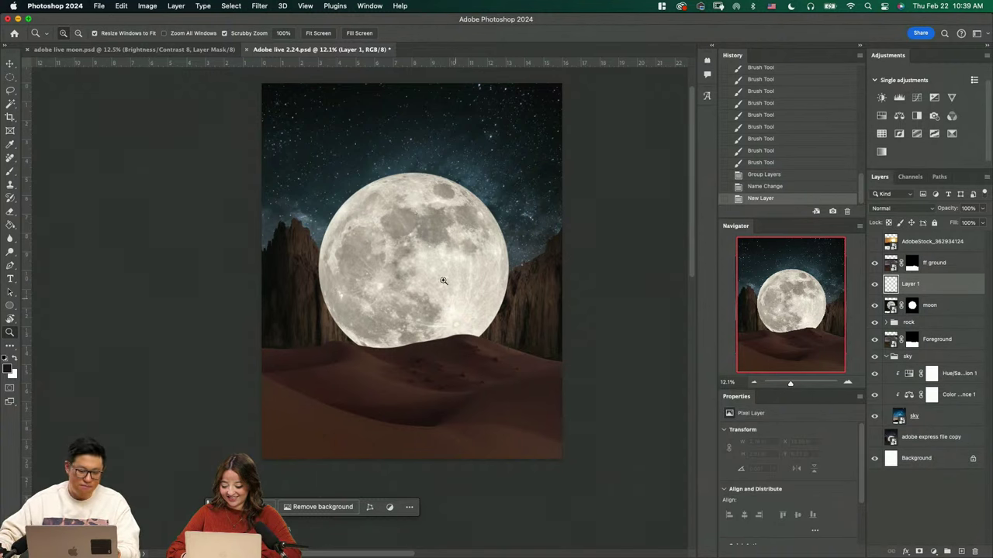
pyautogui.press('b')
pyautogui.moveTo(391, 259); pyautogui.dragTo(476, 256)
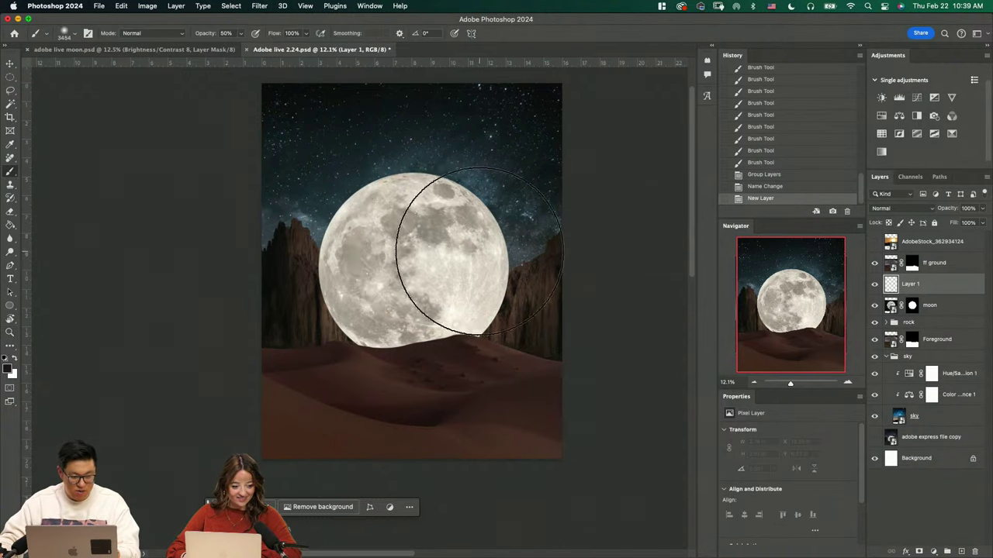
pyautogui.press('x')
pyautogui.moveTo(404, 281)
pyautogui.mouseDown()
pyautogui.moveTo(459, 277)
pyautogui.moveTo(435, 274)
pyautogui.mouseUp()
pyautogui.press('3')
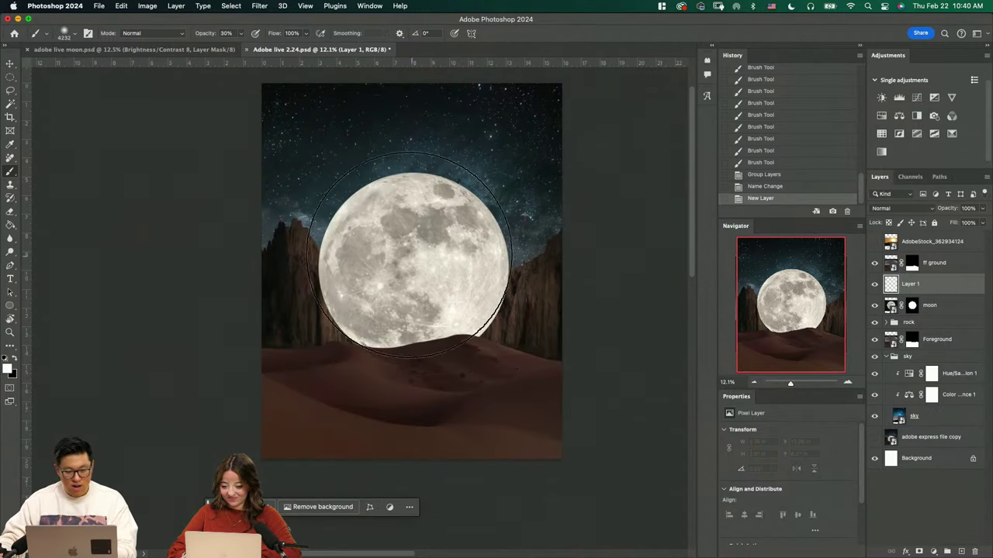
pyautogui.moveTo(385, 248)
pyautogui.mouseDown()
pyautogui.moveTo(425, 264)
pyautogui.moveTo(406, 256)
pyautogui.moveTo(426, 256)
pyautogui.moveTo(419, 232)
pyautogui.mouseUp()
pyautogui.moveTo(376, 153); pyautogui.dragTo(314, 159)
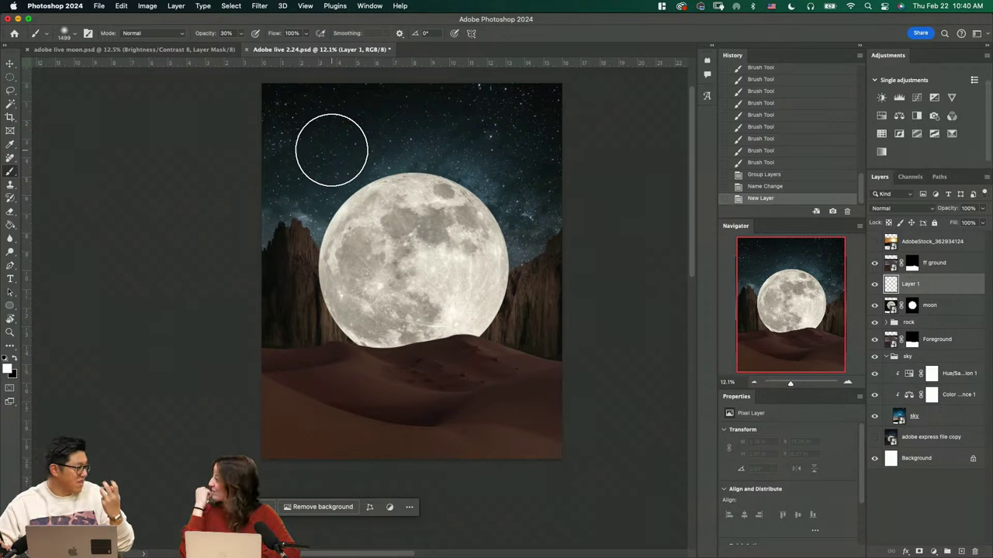
pyautogui.moveTo(330, 158)
pyautogui.mouseDown()
pyautogui.moveTo(346, 157)
pyautogui.moveTo(331, 160)
pyautogui.mouseUp()
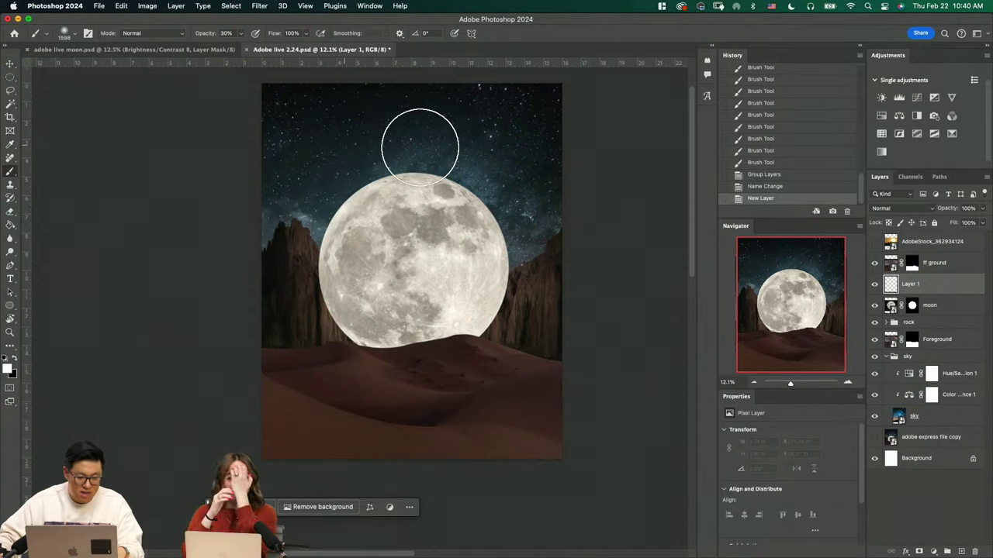
# Paint a glowing white spot in the sky above the moon's left side by stacking progressively smaller soft dabs
pyautogui.moveTo(372, 147)
pyautogui.mouseDown()
pyautogui.moveTo(354, 137)
pyautogui.moveTo(324, 143)
pyautogui.mouseUp()
pyautogui.press('super+z')
pyautogui.click(329, 144)
pyautogui.click(325, 144)
pyautogui.click(325, 145)
pyautogui.click(325, 144)
pyautogui.click(325, 143)
pyautogui.click(326, 143)
pyautogui.click(327, 143)
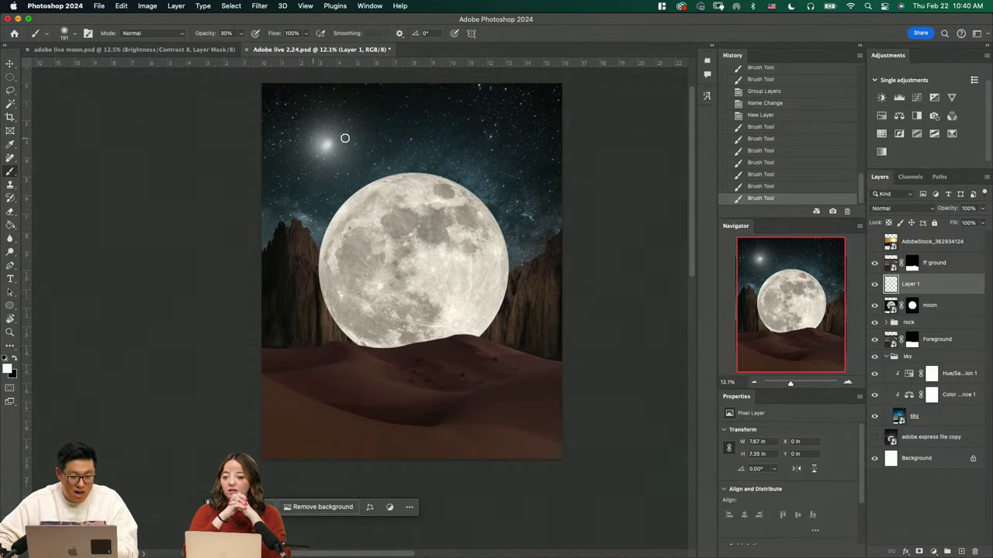
# Step back and forth through the last brush dabs to compare the glow with and without its bright core
pyautogui.press('super+z')
pyautogui.press('shift+super+z')
pyautogui.press('super+z')
pyautogui.press('super+z')
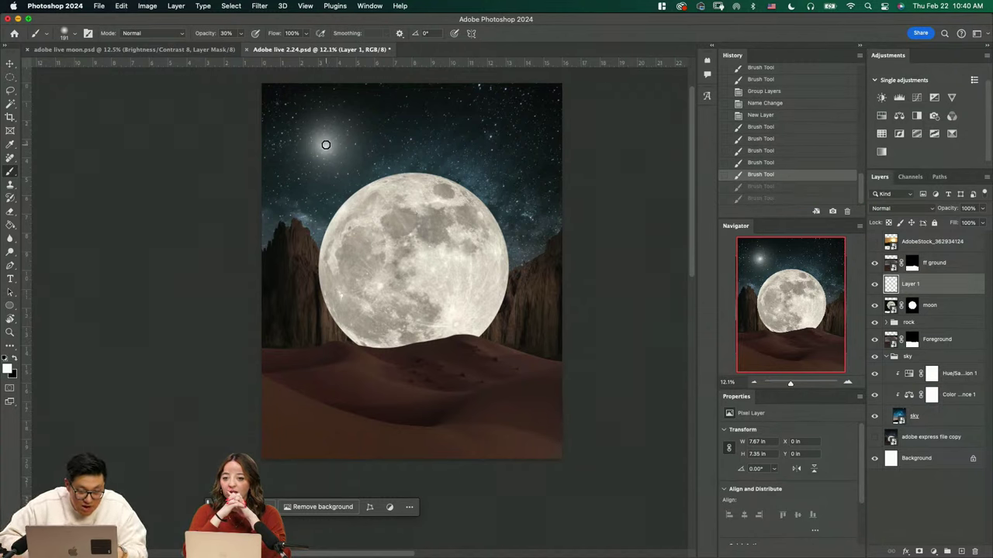
pyautogui.press('shift+super+z')
pyautogui.press('shift+super+z')
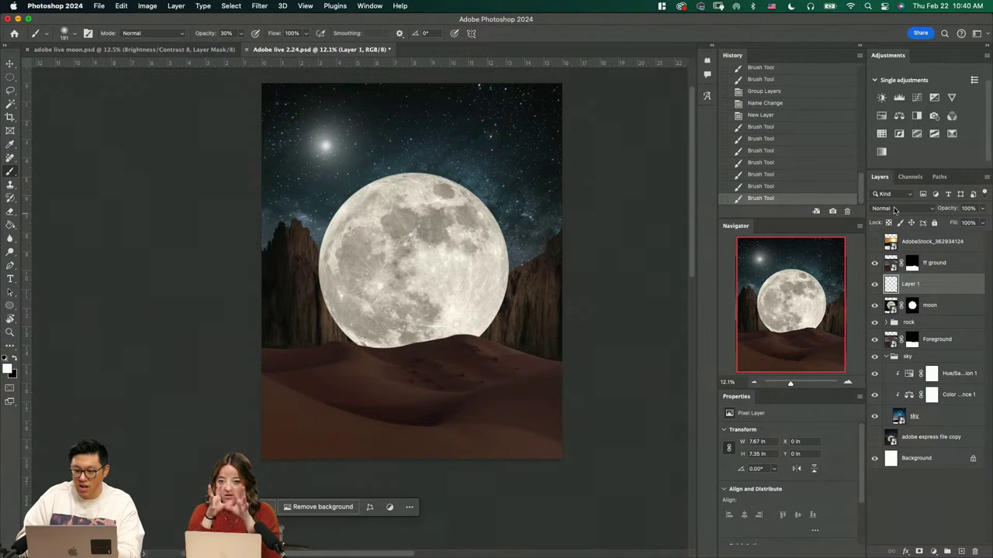
# Set the blending mode of the painted glow layer to Screen
pyautogui.click(894, 210)
pyautogui.click(884, 301)
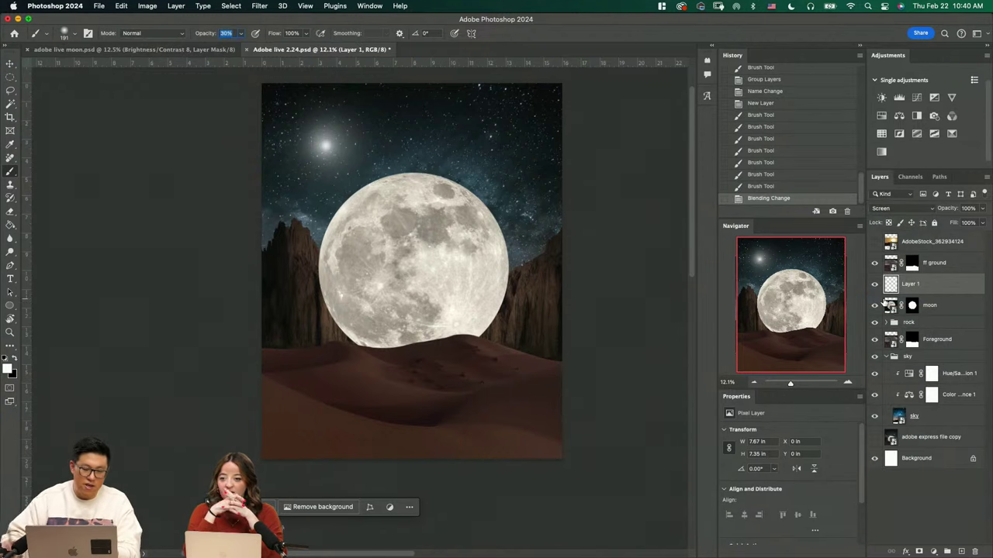
# Scale the painted glow up to about 274% over the moon, and delete the glow layer
pyautogui.press('super+t')
pyautogui.moveTo(405, 221); pyautogui.dragTo(676, 439)
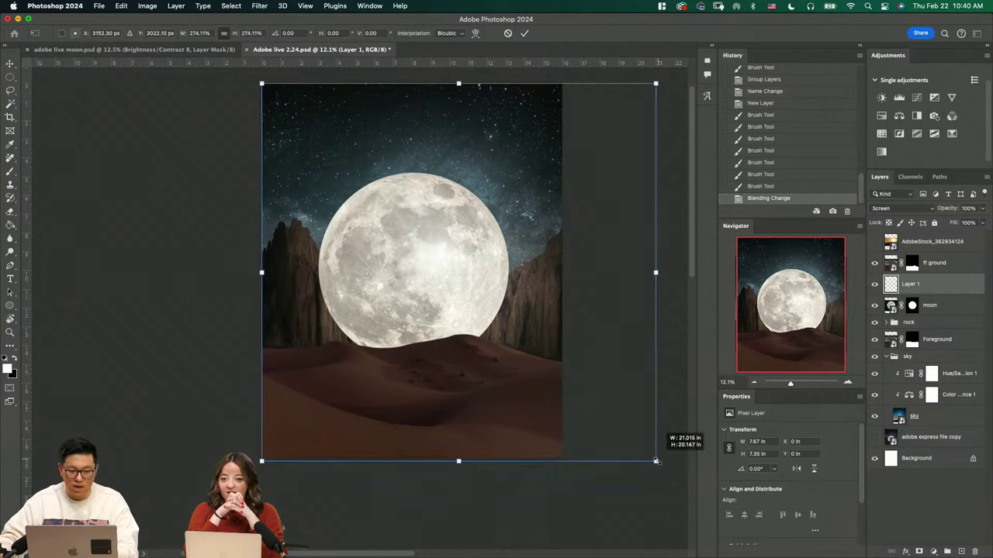
pyautogui.press('Return')
pyautogui.press('b')
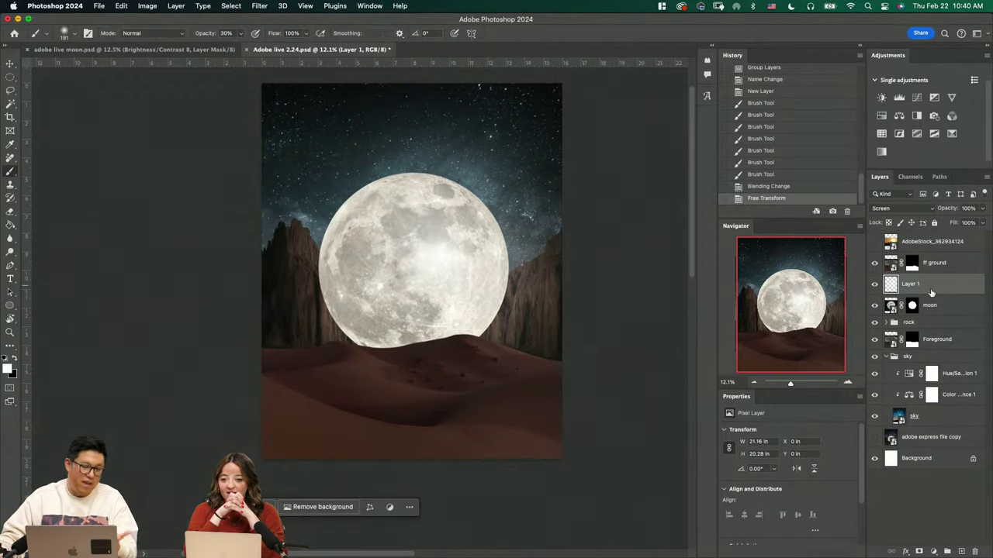
pyautogui.press('Delete')
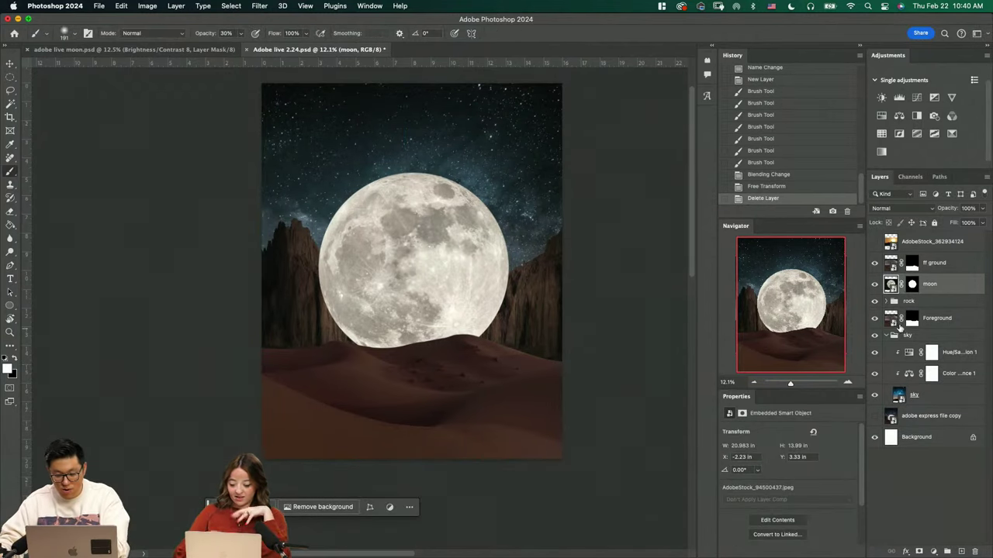
# Add inner and outer glow effects to the moon layer, with the outer glow at 53% opacity and 169 px size
pyautogui.doubleClick(974, 284)
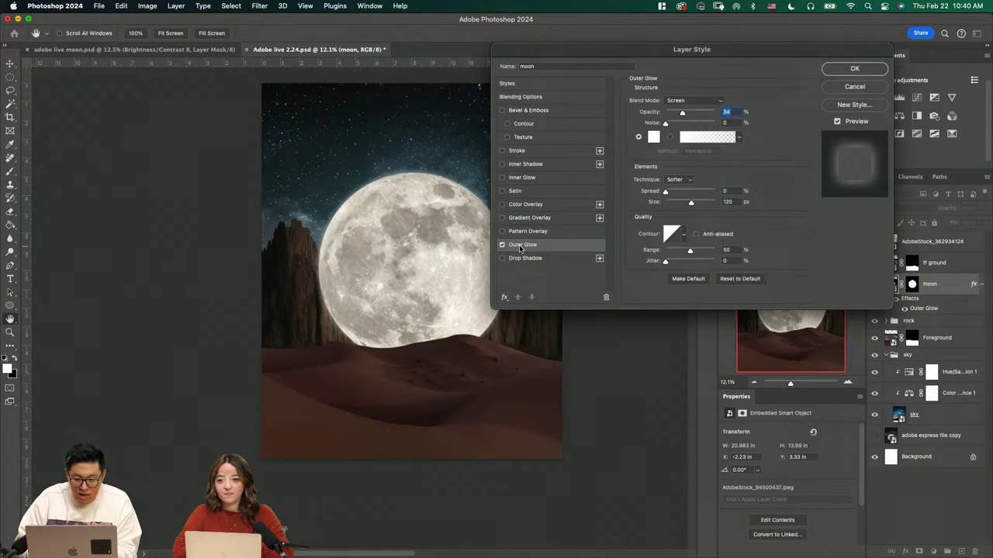
pyautogui.click(530, 179)
pyautogui.click(533, 247)
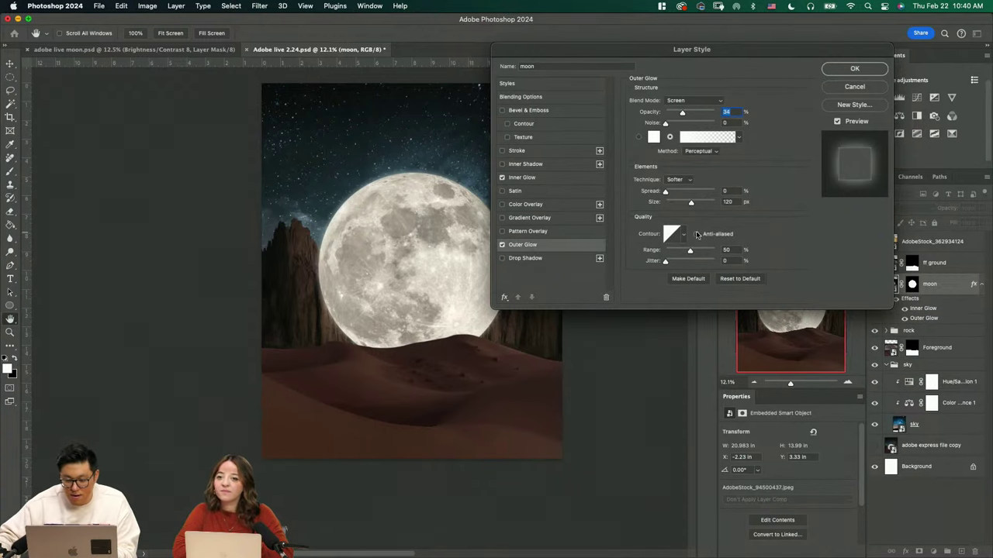
pyautogui.moveTo(682, 112); pyautogui.dragTo(691, 116)
pyautogui.moveTo(692, 202); pyautogui.dragTo(700, 204)
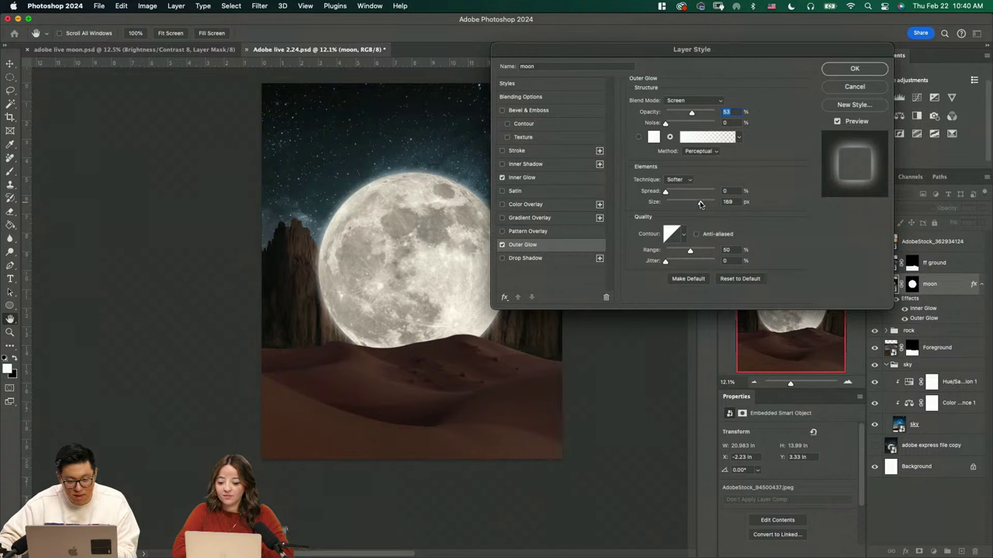
# Switch the moon's inner glow source to Center, slightly raise its opacity and size, and apply the layer style
pyautogui.click(518, 178)
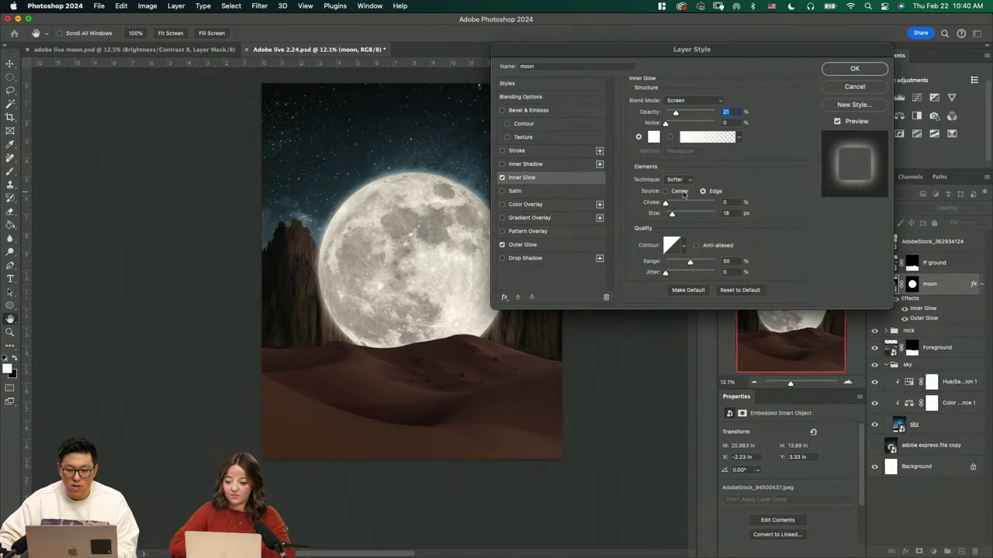
pyautogui.click(680, 192)
pyautogui.click(702, 191)
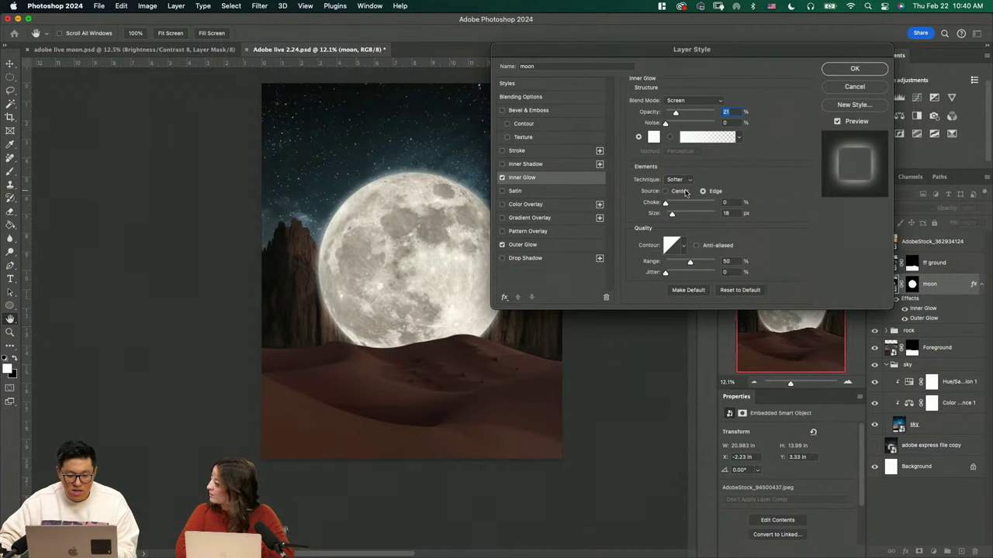
pyautogui.click(685, 193)
pyautogui.moveTo(678, 114); pyautogui.dragTo(683, 115)
pyautogui.moveTo(672, 214); pyautogui.dragTo(674, 216)
pyautogui.click(854, 68)
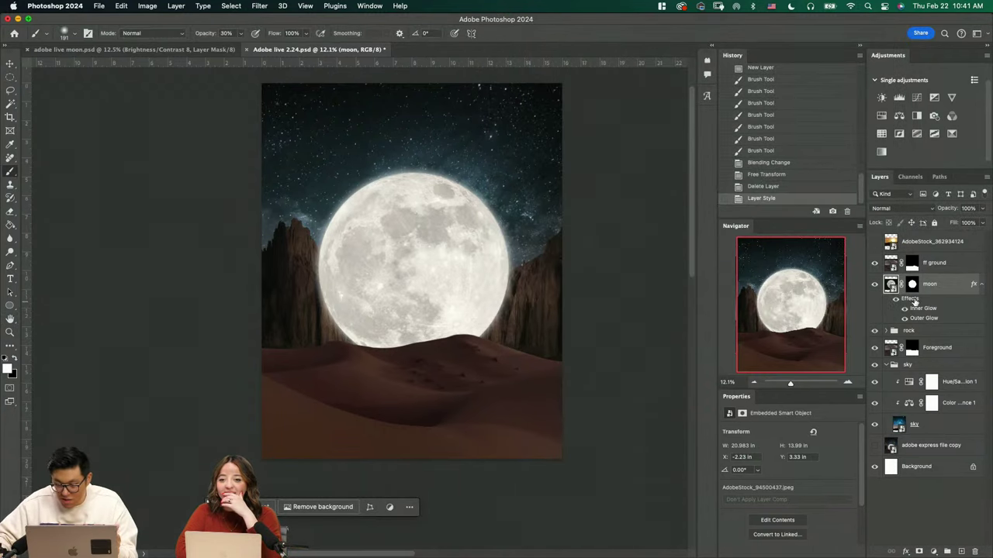
# Reopen the moon's layer style and reduce the outer glow's opacity for a subtler halo
pyautogui.doubleClick(909, 301)
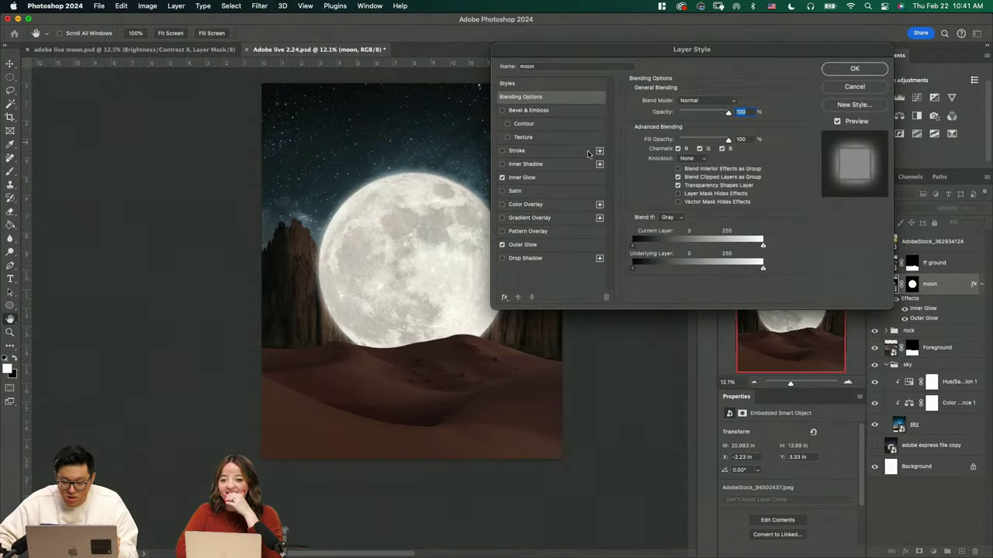
pyautogui.click(538, 245)
pyautogui.moveTo(693, 113); pyautogui.dragTo(681, 114)
pyautogui.click(521, 178)
pyautogui.click(854, 68)
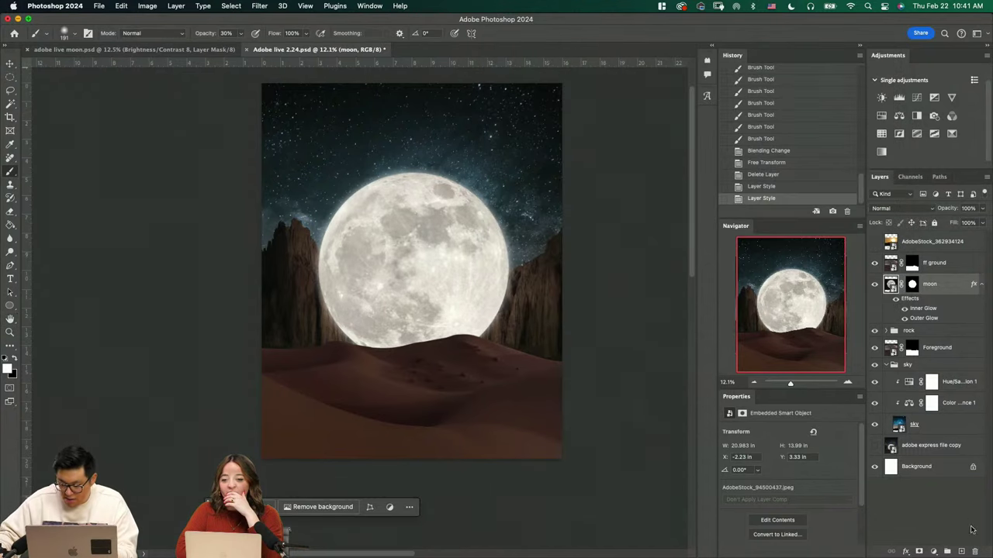
# Add a layer above the moon and build up a bright centre with large soft white dabs at 30% brush opacity
pyautogui.click(961, 553)
pyautogui.moveTo(394, 262)
pyautogui.mouseDown()
pyautogui.moveTo(533, 263)
pyautogui.moveTo(388, 256)
pyautogui.moveTo(418, 267)
pyautogui.moveTo(412, 283)
pyautogui.moveTo(425, 261)
pyautogui.moveTo(364, 257)
pyautogui.moveTo(417, 267)
pyautogui.moveTo(416, 276)
pyautogui.moveTo(407, 261)
pyautogui.moveTo(418, 271)
pyautogui.moveTo(441, 264)
pyautogui.mouseUp()
pyautogui.click(419, 259)
pyautogui.click(414, 281)
pyautogui.click(415, 274)
pyautogui.click(418, 271)
pyautogui.click(406, 266)
# Set the moon's painted highlight layer to Screen blending at 47% opacity
pyautogui.click(899, 208)
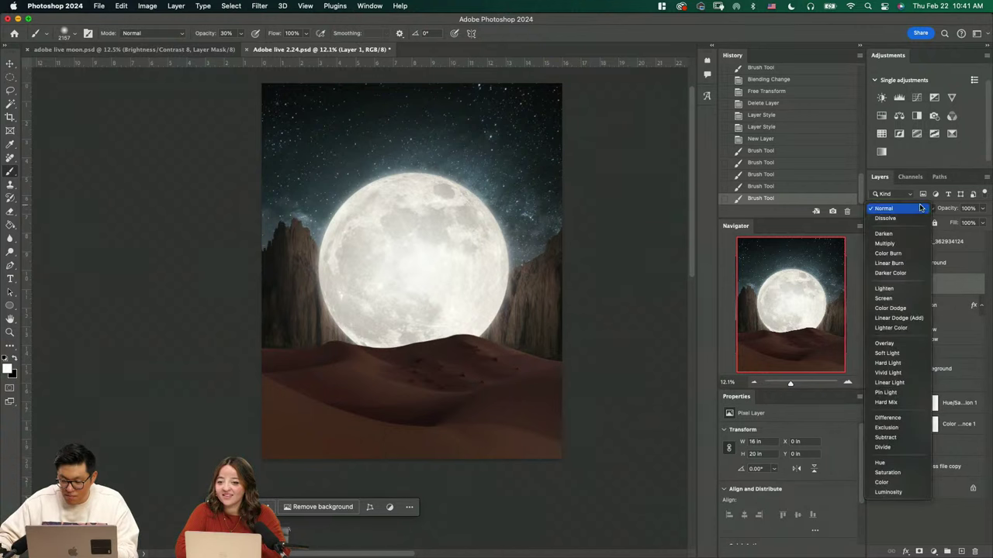
pyautogui.click(884, 298)
pyautogui.click(981, 208)
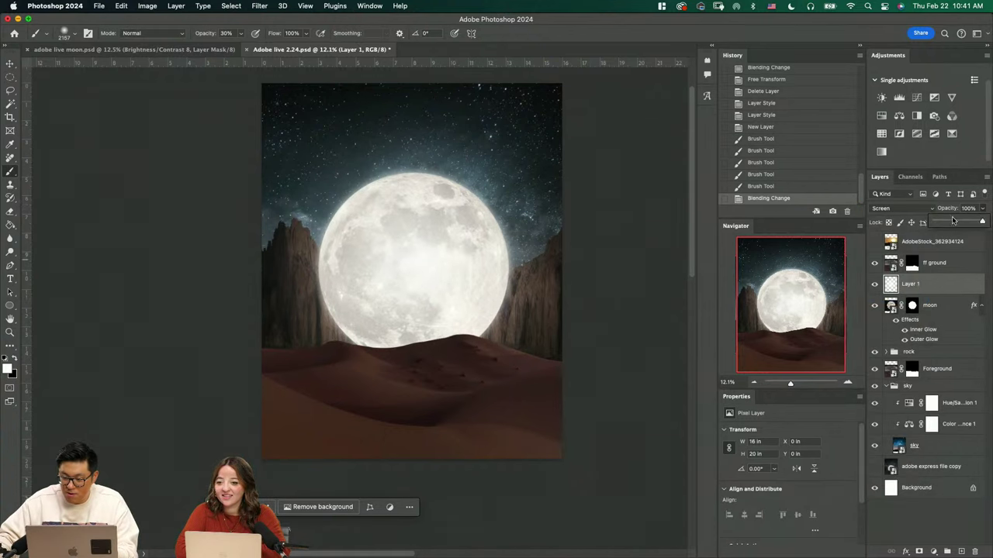
pyautogui.moveTo(982, 223); pyautogui.dragTo(954, 225)
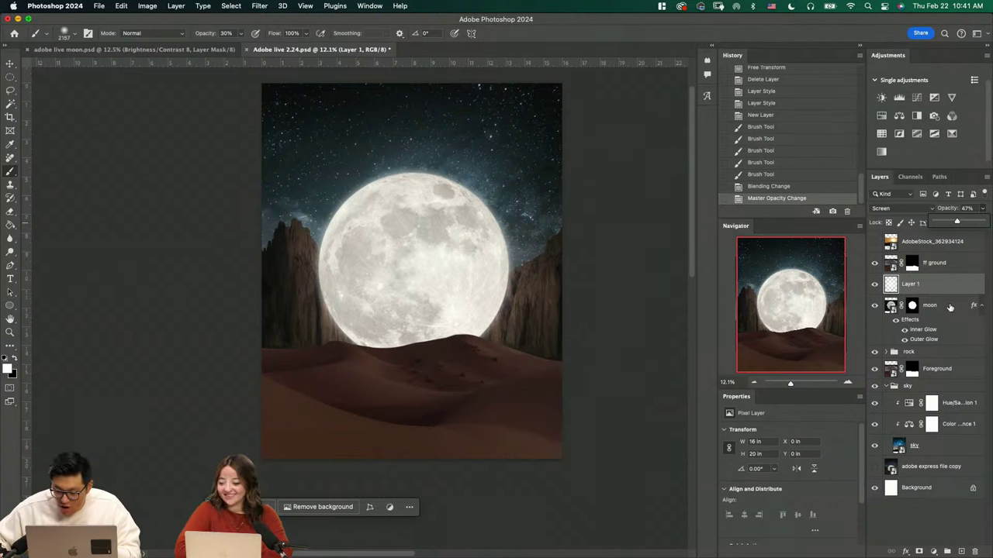
# Collapse the sky group and move the rock group below the Foreground layer so the distant dunes overlap the rocks
pyautogui.click(887, 374)
pyautogui.click(887, 387)
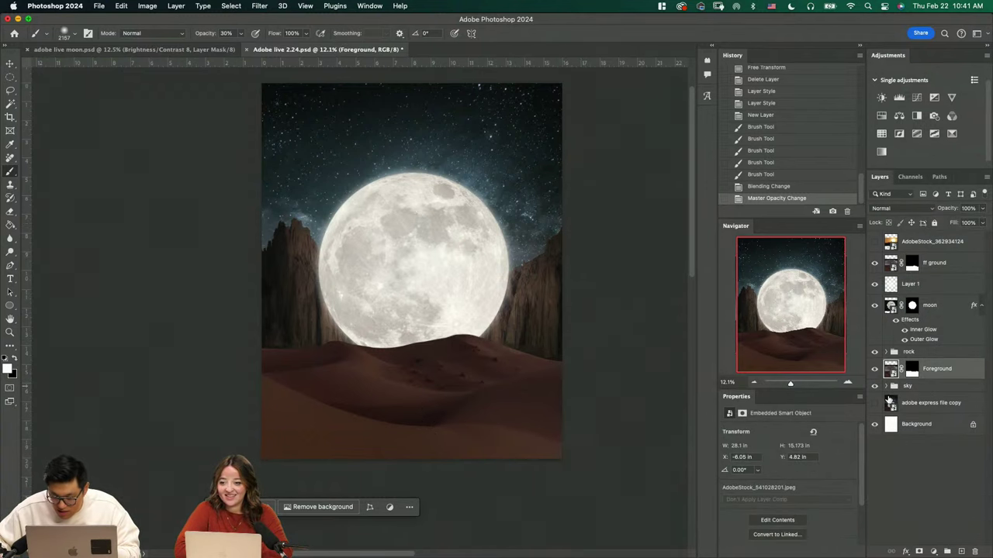
pyautogui.click(919, 354)
pyautogui.moveTo(922, 356); pyautogui.dragTo(918, 380)
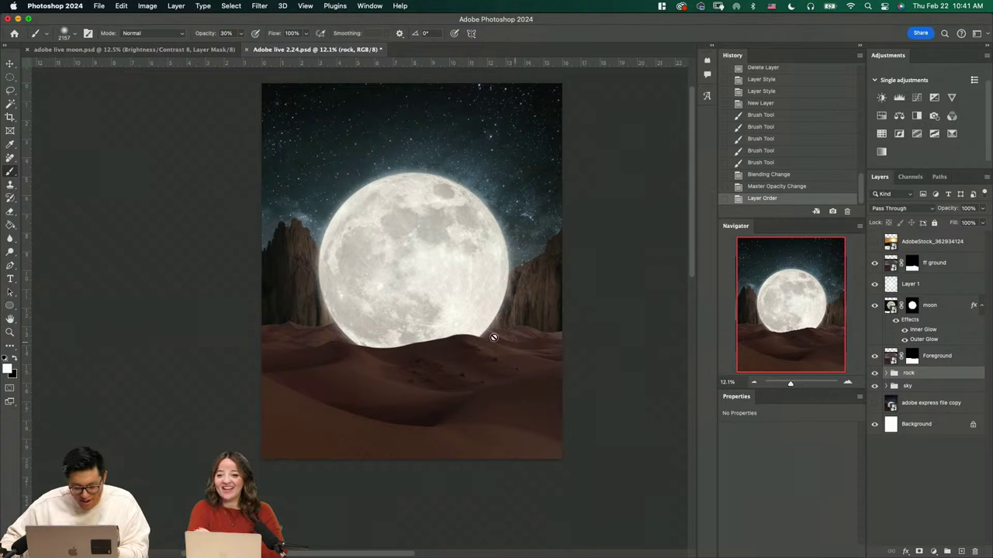
# Inspect the dunes up close and toggle the ff ground layer off and on to tell the ground layers apart
pyautogui.press('z')
pyautogui.click(521, 358)
pyautogui.moveTo(522, 358); pyautogui.dragTo(534, 363)
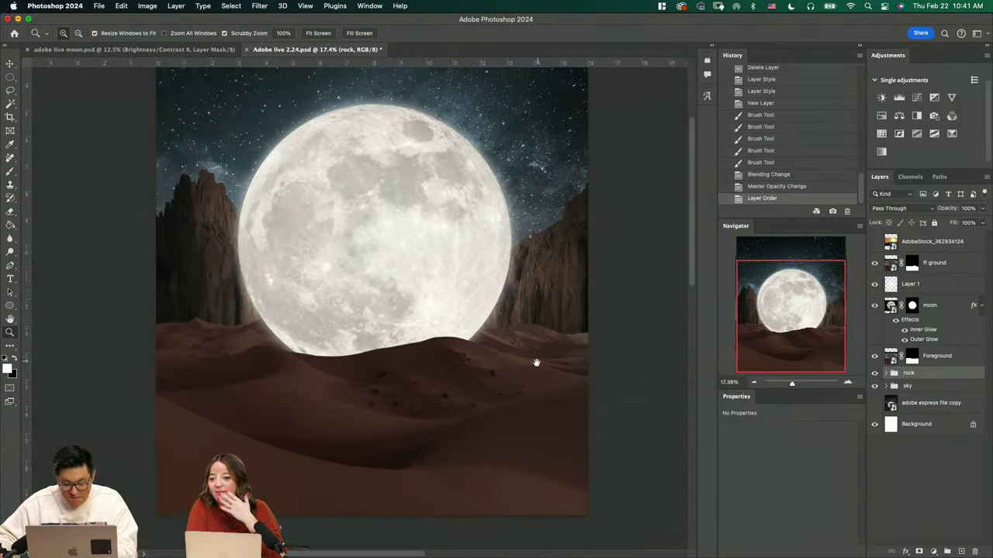
pyautogui.click(954, 358)
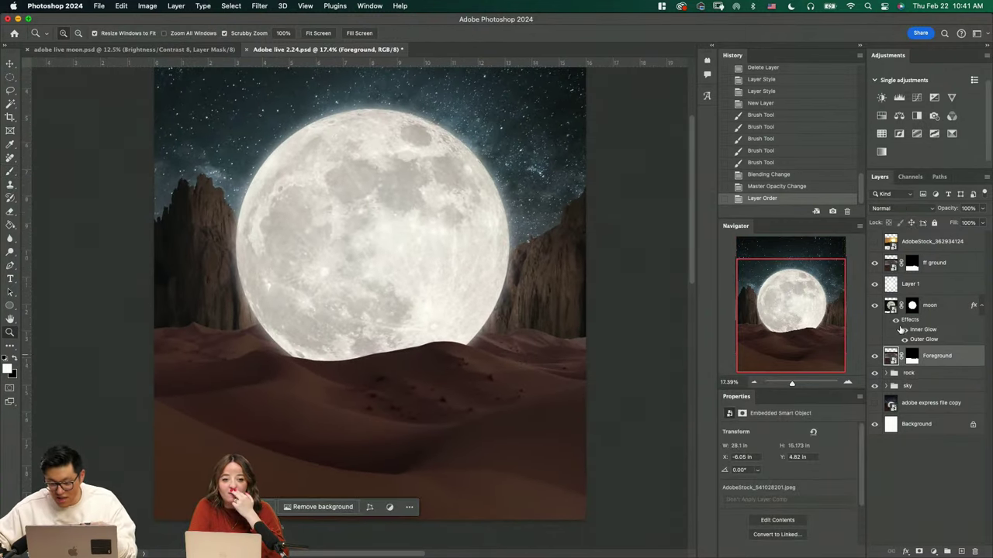
pyautogui.click(875, 265)
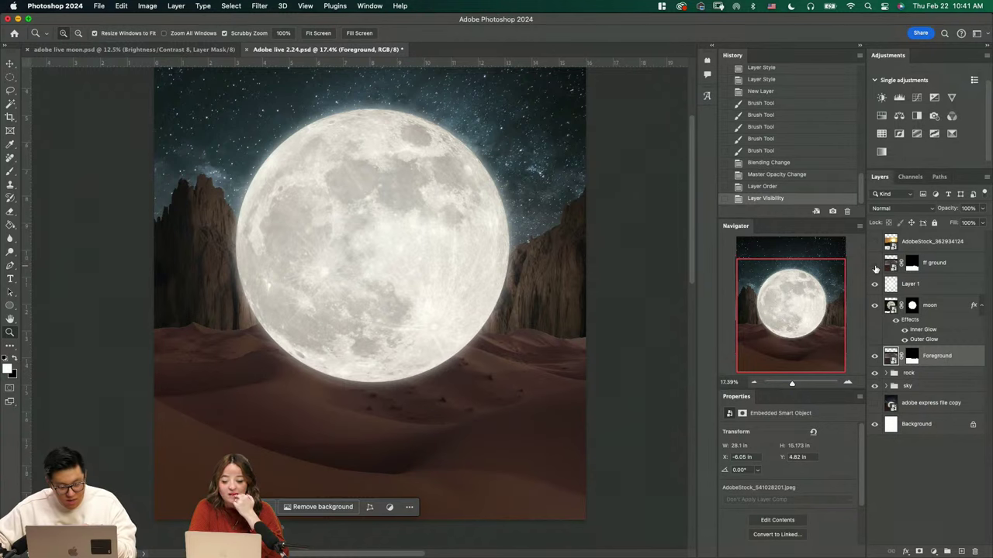
pyautogui.click(874, 265)
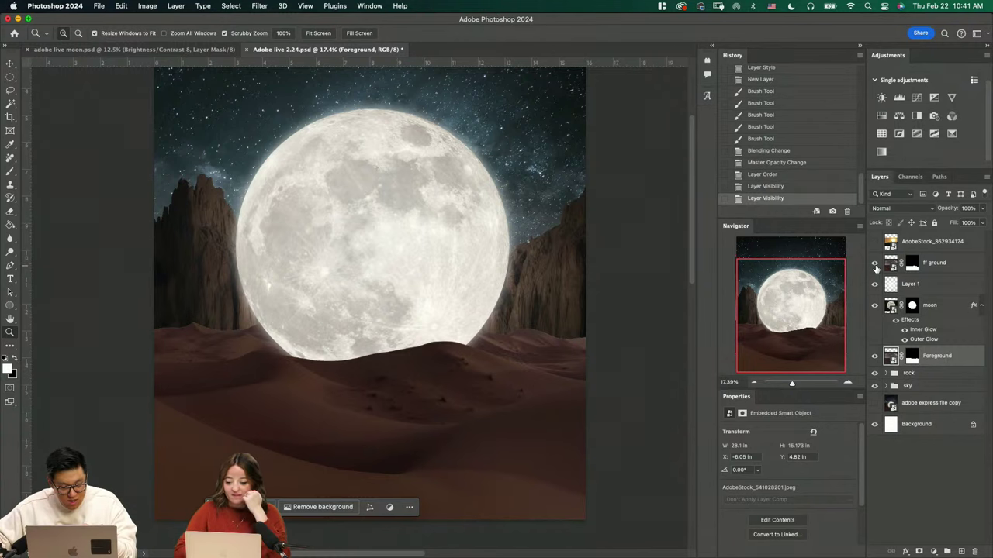
# Rename the Foreground layer to "mid ground" and save the document
pyautogui.doubleClick(934, 356)
pyautogui.write('mid')
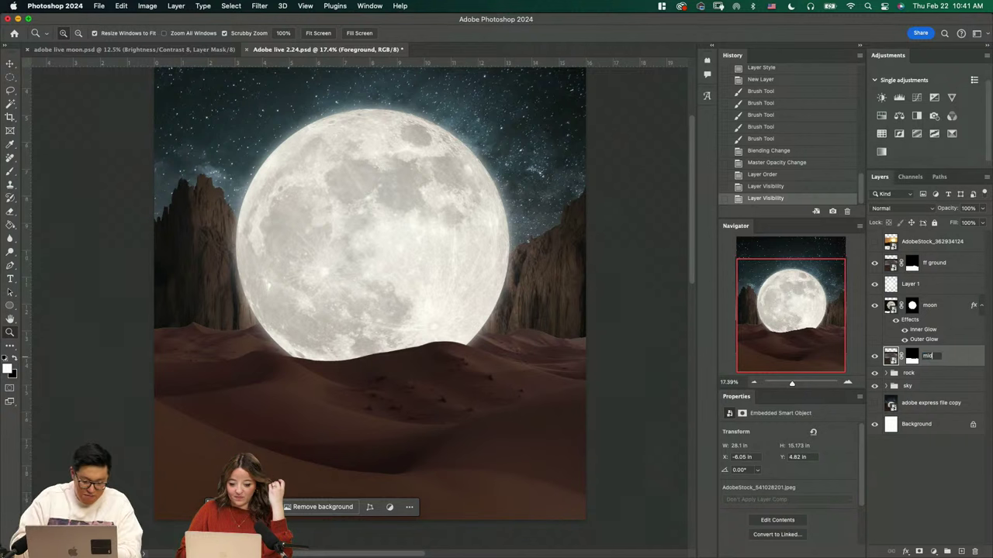
pyautogui.write(' ground')
pyautogui.press('Return')
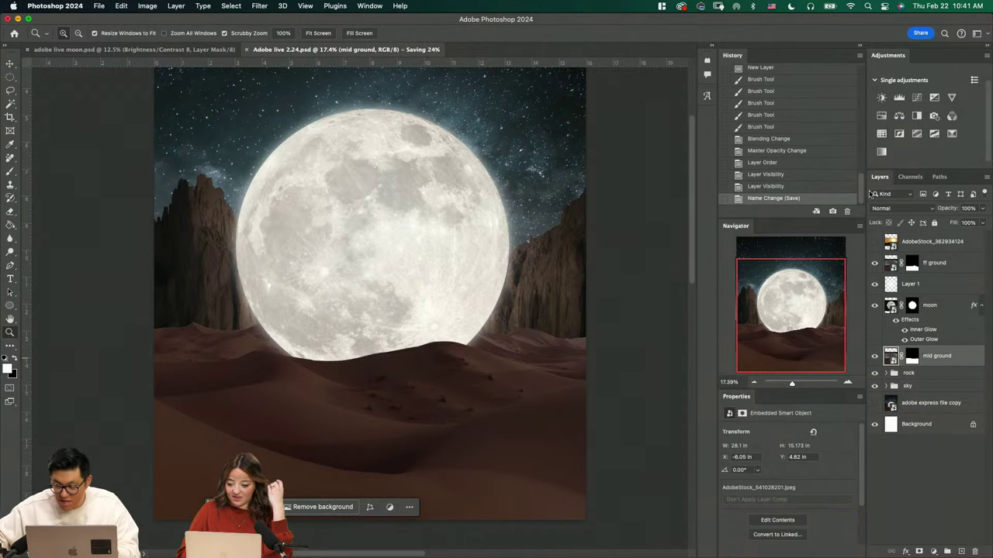
# Clip a Brightness/Contrast adjustment to the mid ground layer and set its brightness to -98
pyautogui.click(881, 97)
pyautogui.press('super+alt+g')
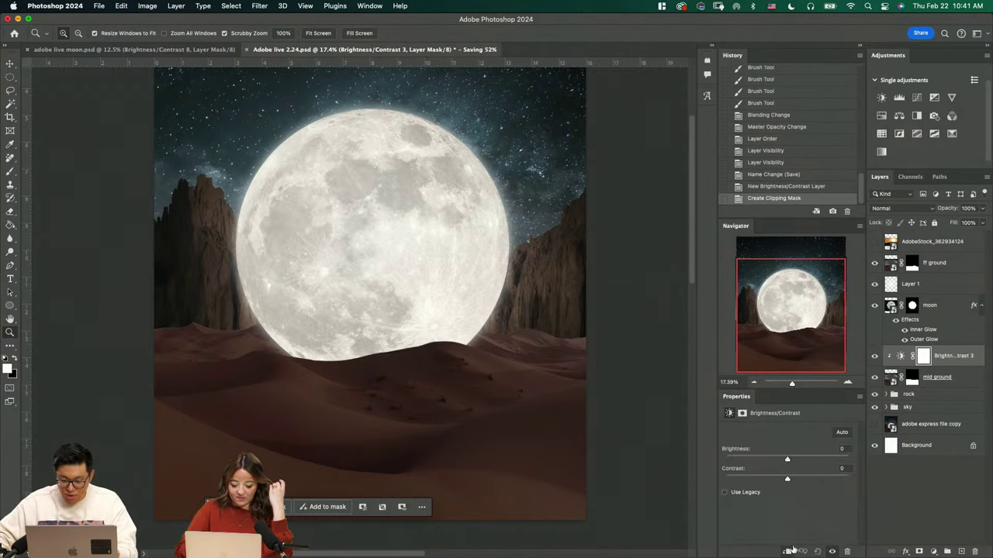
pyautogui.moveTo(787, 460); pyautogui.dragTo(747, 456)
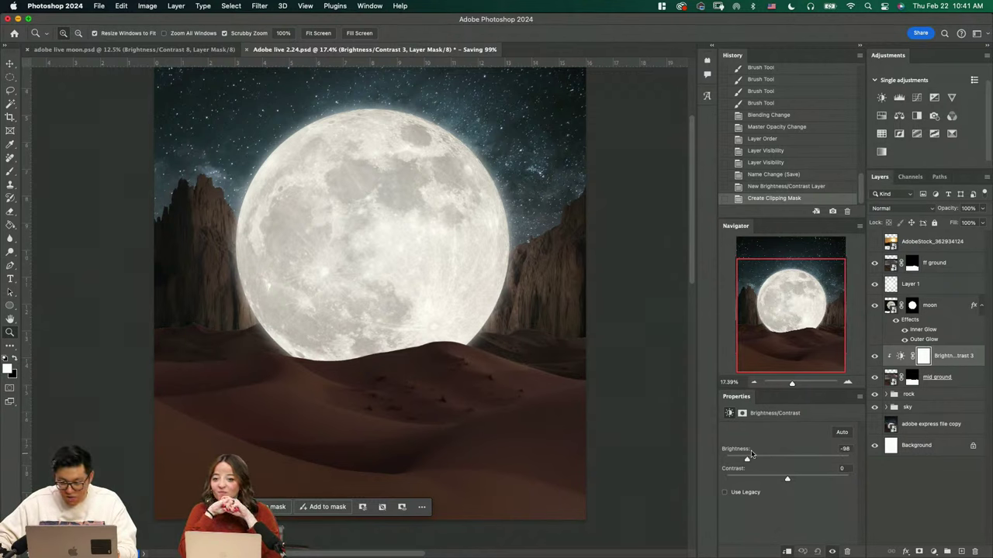
# Paint the adjustment's mask with a soft black brush at 40% opacity to restore light on the dunes beside the moon
pyautogui.click(923, 356)
pyautogui.press('b')
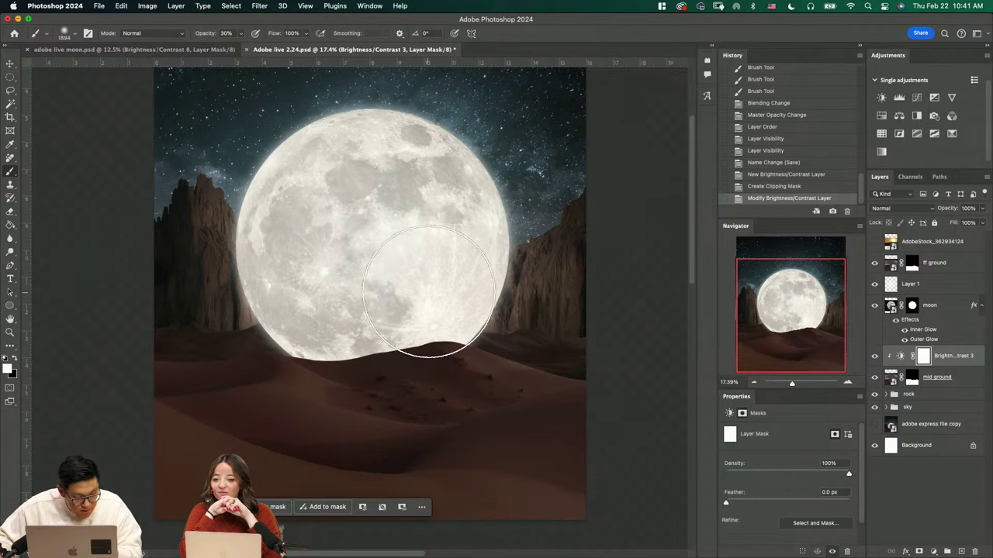
pyautogui.press('x')
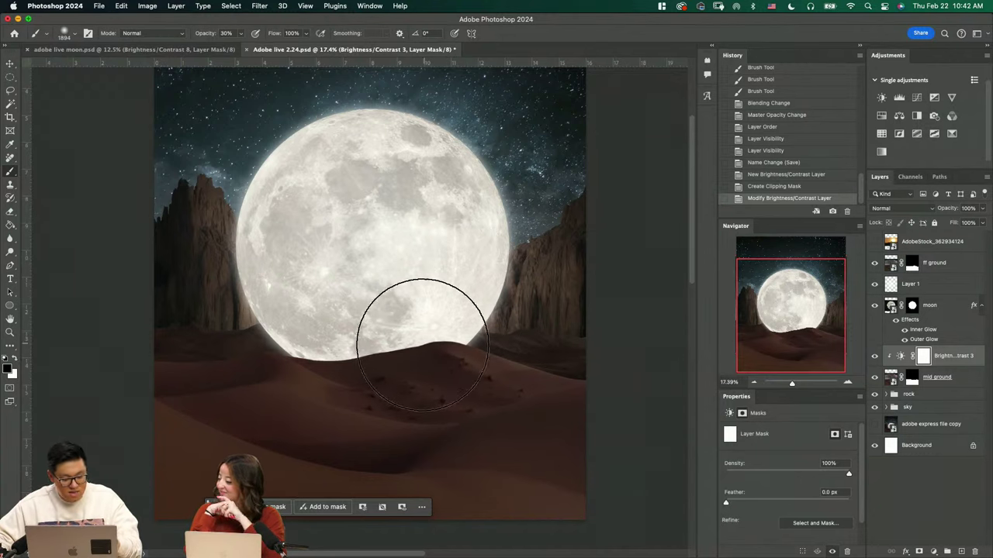
pyautogui.press('x')
pyautogui.press('x')
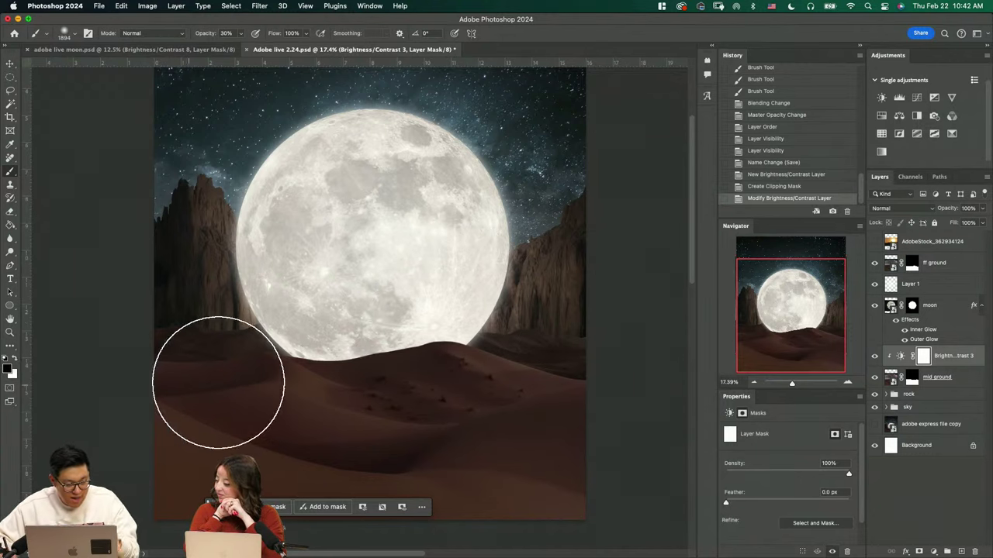
pyautogui.moveTo(435, 306)
pyautogui.mouseDown()
pyautogui.moveTo(423, 302)
pyautogui.moveTo(463, 312)
pyautogui.moveTo(519, 301)
pyautogui.moveTo(495, 307)
pyautogui.mouseUp()
pyautogui.press('4')
pyautogui.moveTo(495, 307); pyautogui.dragTo(452, 313)
pyautogui.moveTo(452, 313)
pyautogui.mouseDown()
pyautogui.moveTo(492, 312)
pyautogui.moveTo(478, 314)
pyautogui.mouseUp()
pyautogui.moveTo(478, 313); pyautogui.dragTo(481, 310)
pyautogui.moveTo(272, 300)
pyautogui.mouseDown()
pyautogui.moveTo(305, 318)
pyautogui.moveTo(281, 304)
pyautogui.mouseUp()
pyautogui.moveTo(281, 304); pyautogui.dragTo(280, 289)
pyautogui.moveTo(474, 287); pyautogui.dragTo(481, 310)
# Set the brightness of the mid ground's adjustment to -106 and make white the painting colour
pyautogui.press('x')
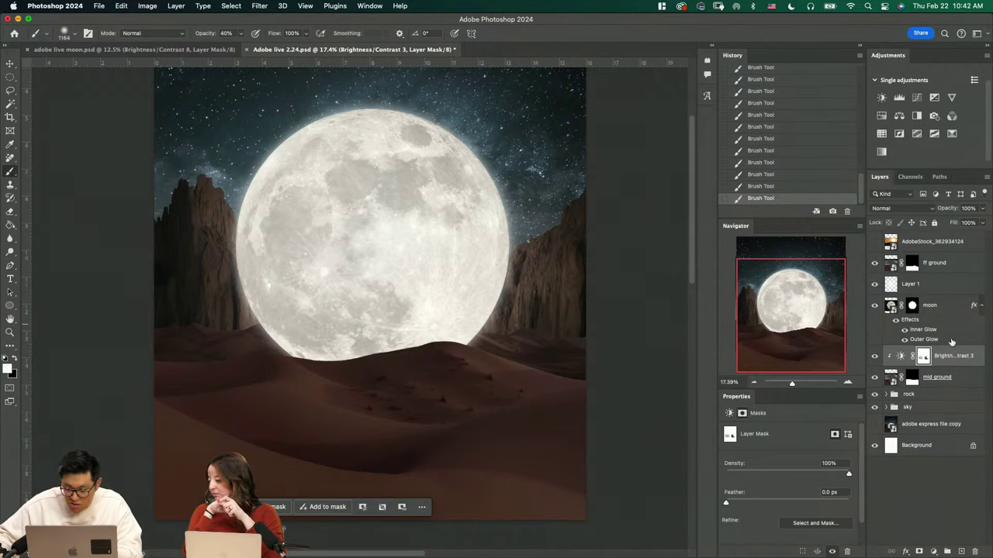
pyautogui.click(900, 356)
pyautogui.moveTo(774, 460); pyautogui.dragTo(743, 463)
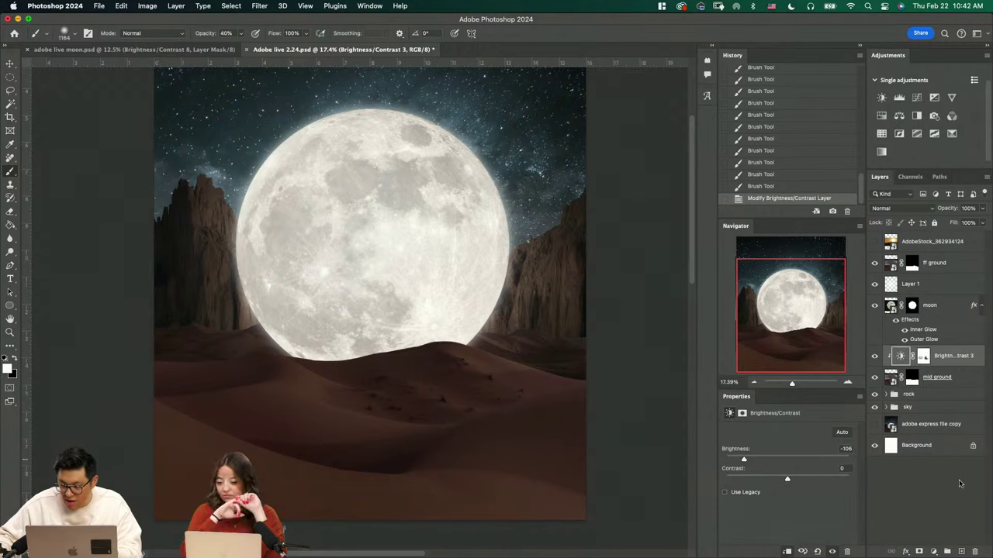
# Paint a soft white haze at 30% brush opacity across the distant dunes on a new layer above the mid ground
pyautogui.click(961, 552)
pyautogui.moveTo(386, 353); pyautogui.dragTo(369, 349)
pyautogui.moveTo(368, 347); pyautogui.dragTo(383, 355)
pyautogui.moveTo(204, 362); pyautogui.dragTo(536, 358)
pyautogui.press('super+z')
pyautogui.press('3')
pyautogui.moveTo(211, 387); pyautogui.dragTo(605, 379)
# Set the haze layer to Screen blending at 28% opacity and shift it down about 0.25 in
pyautogui.click(901, 208)
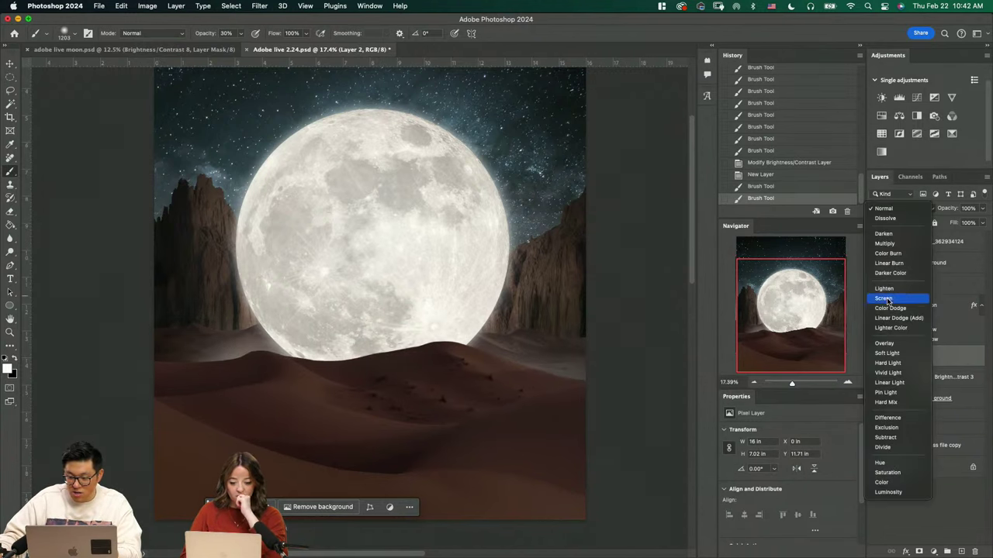
pyautogui.click(883, 297)
pyautogui.click(983, 207)
pyautogui.moveTo(952, 226); pyautogui.dragTo(948, 223)
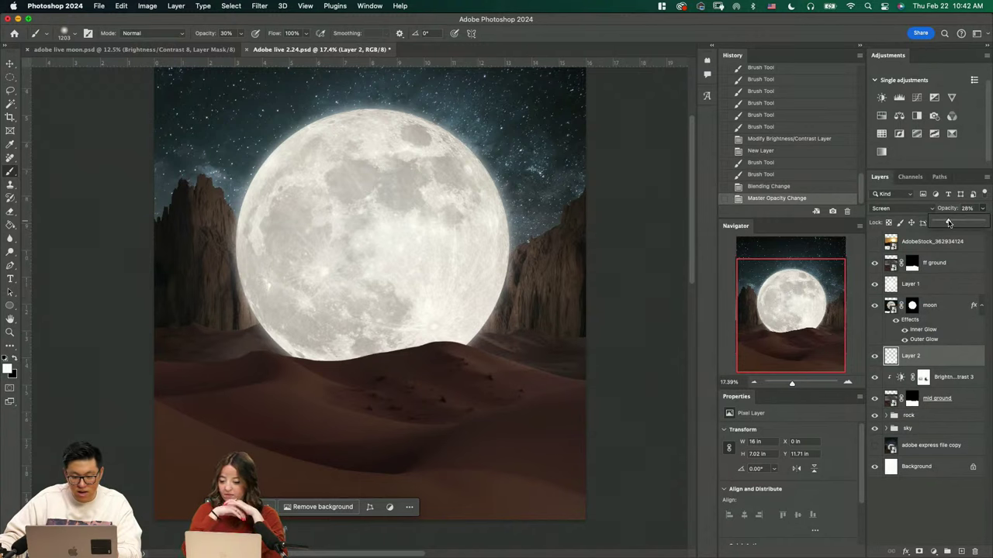
pyautogui.press('v')
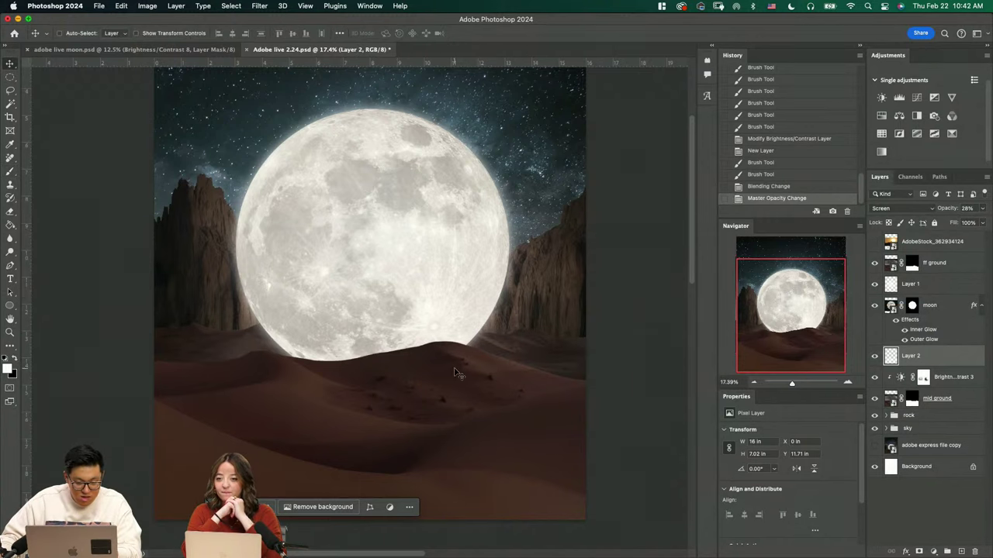
pyautogui.moveTo(459, 367); pyautogui.dragTo(459, 380)
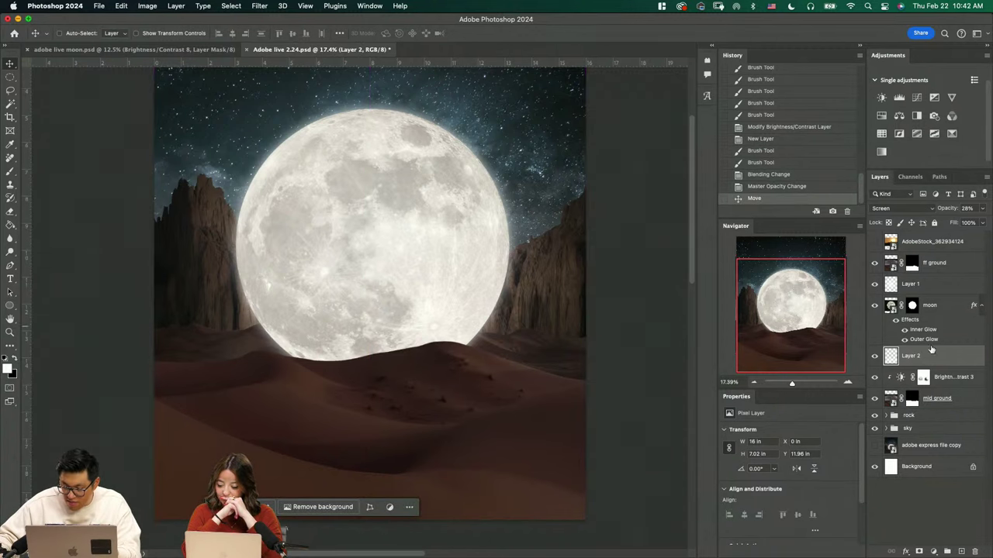
# Clip a Brightness/Contrast adjustment to the ff ground layer and set its brightness to -52
pyautogui.click(948, 265)
pyautogui.click(881, 98)
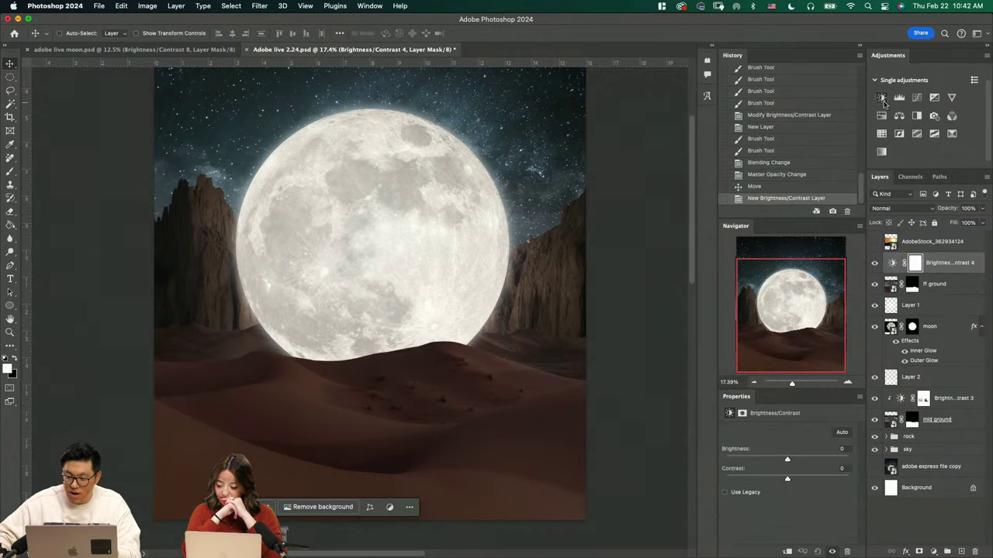
pyautogui.click(787, 552)
pyautogui.moveTo(788, 460); pyautogui.dragTo(766, 461)
pyautogui.press('z')
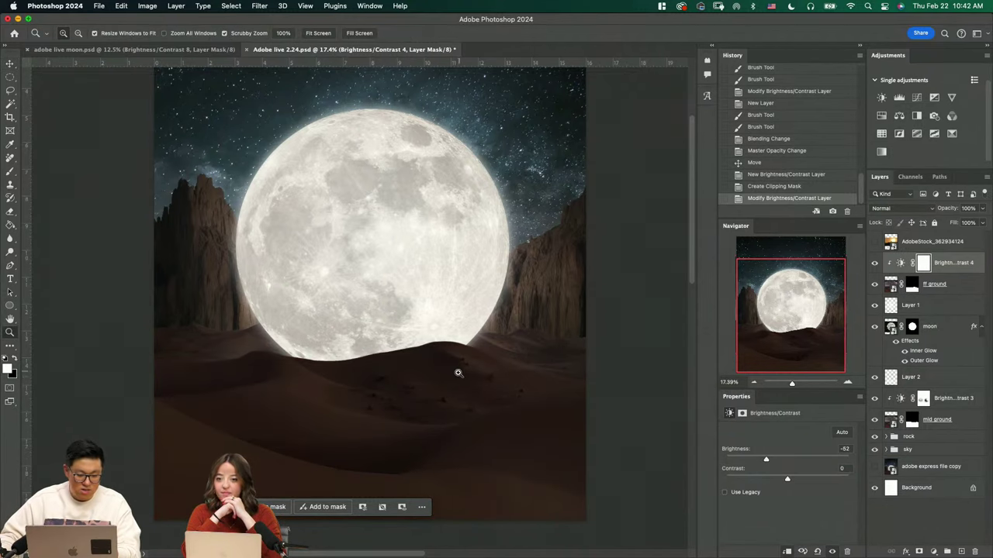
# Try lowering the opacity of Layer 1 above the moon to 27%
pyautogui.moveTo(459, 373); pyautogui.dragTo(433, 393)
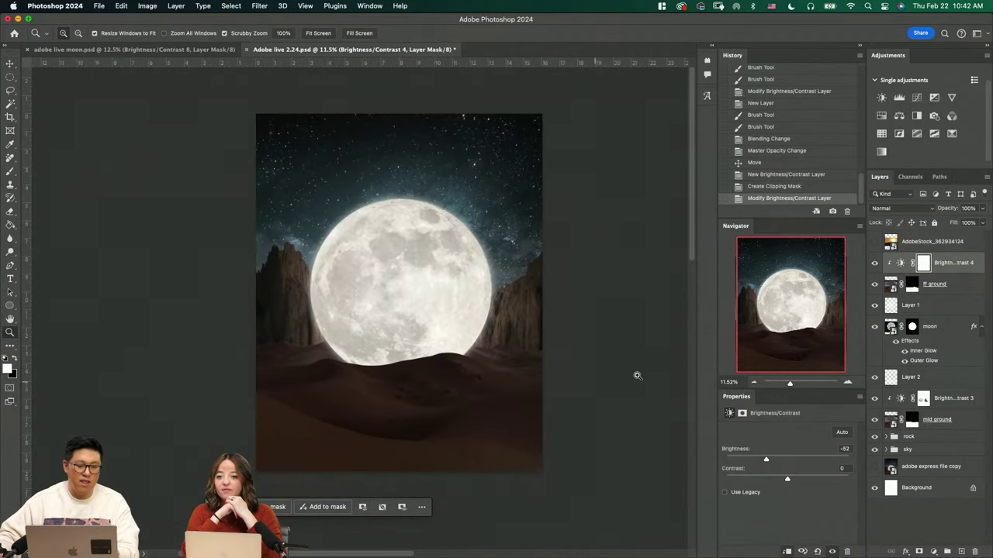
pyautogui.click(926, 307)
pyautogui.moveTo(944, 223); pyautogui.dragTo(951, 225)
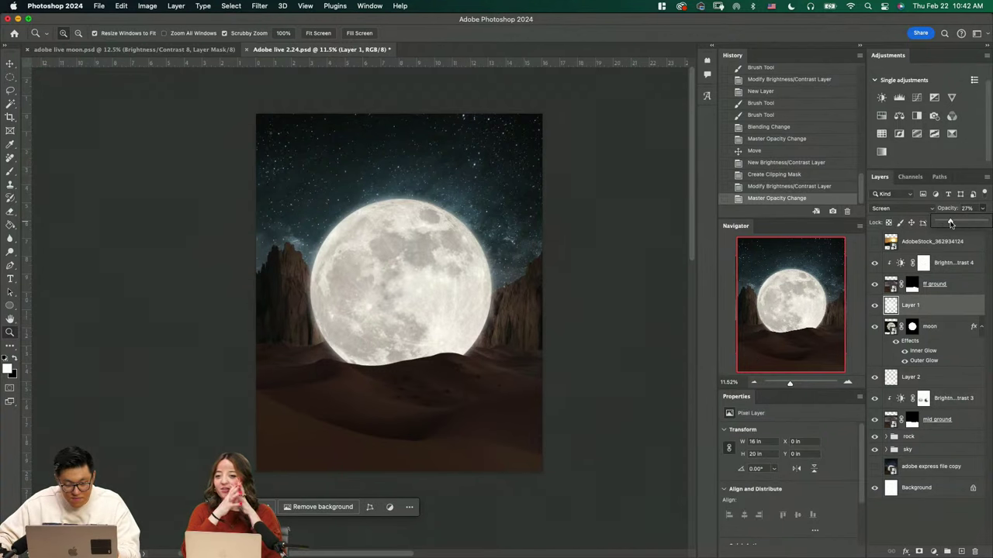
pyautogui.press('super+z')
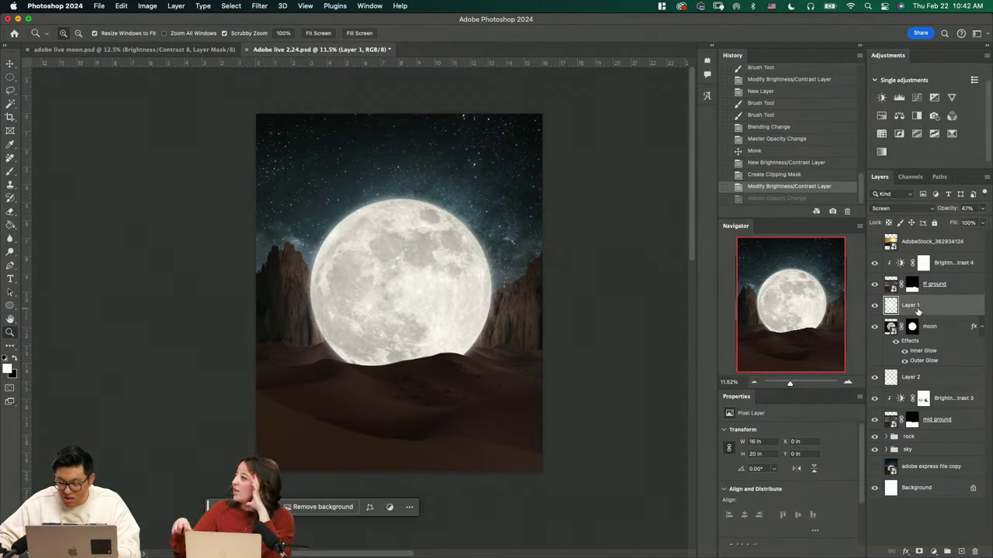
# Rename Layer 1 as "moon glow" and Layer 2 as "ground light", and save the document
pyautogui.write('moon glow')
pyautogui.press('Return')
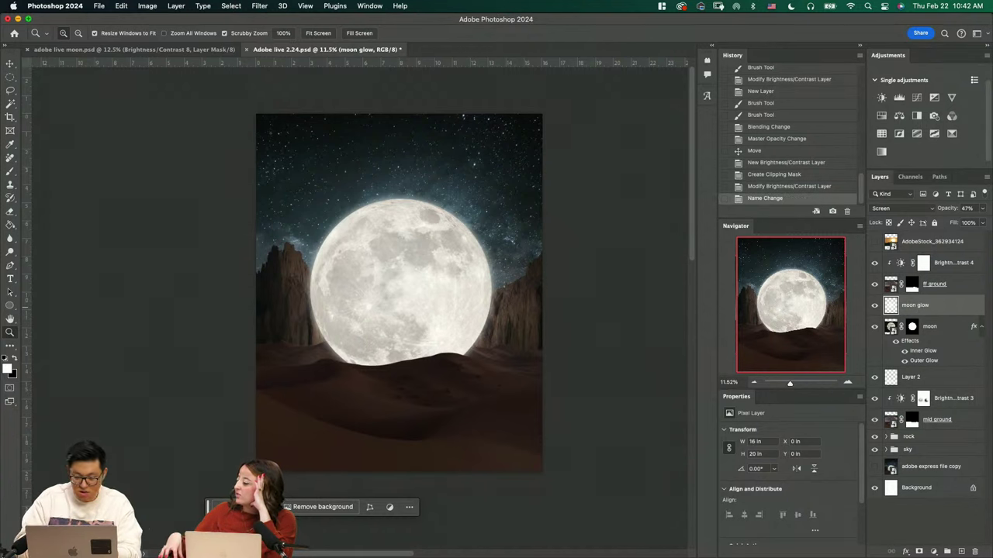
pyautogui.click(875, 377)
pyautogui.click(875, 377)
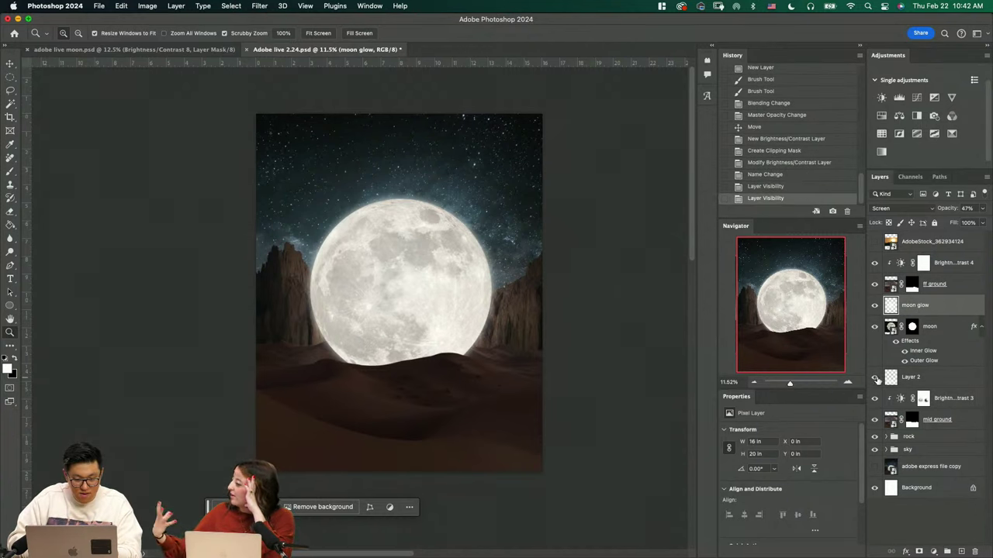
pyautogui.doubleClick(909, 377)
pyautogui.write('h')
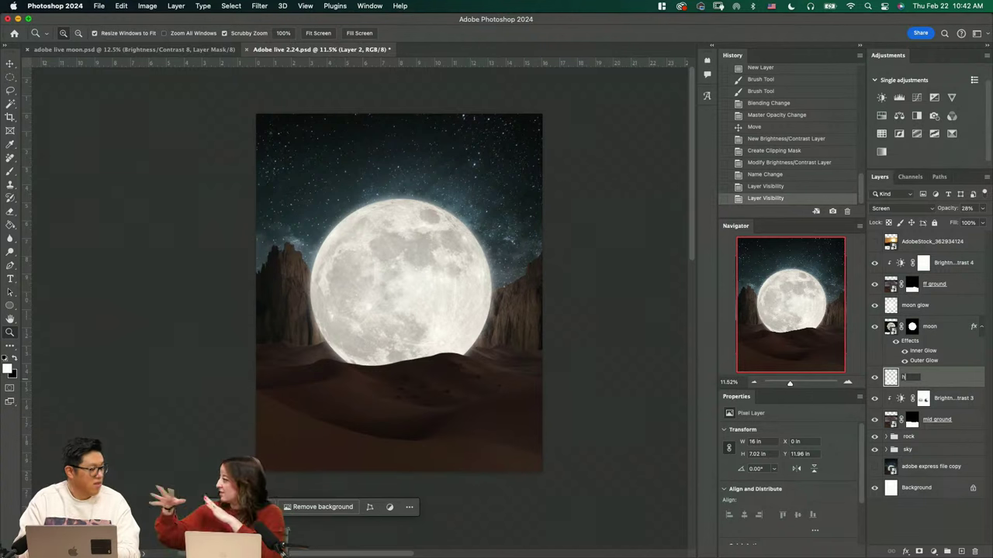
pyautogui.write('round lig')
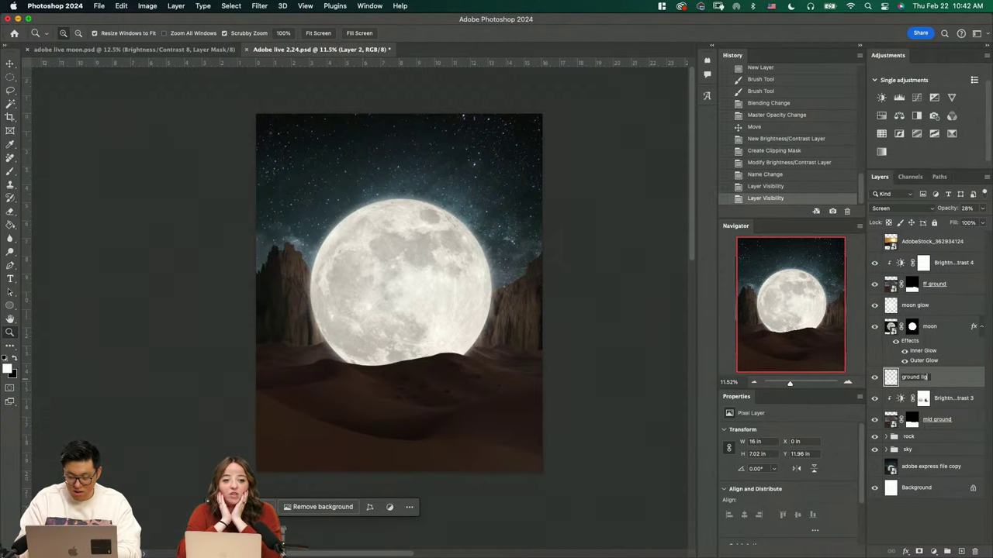
pyautogui.write('ht')
pyautogui.press('Return')
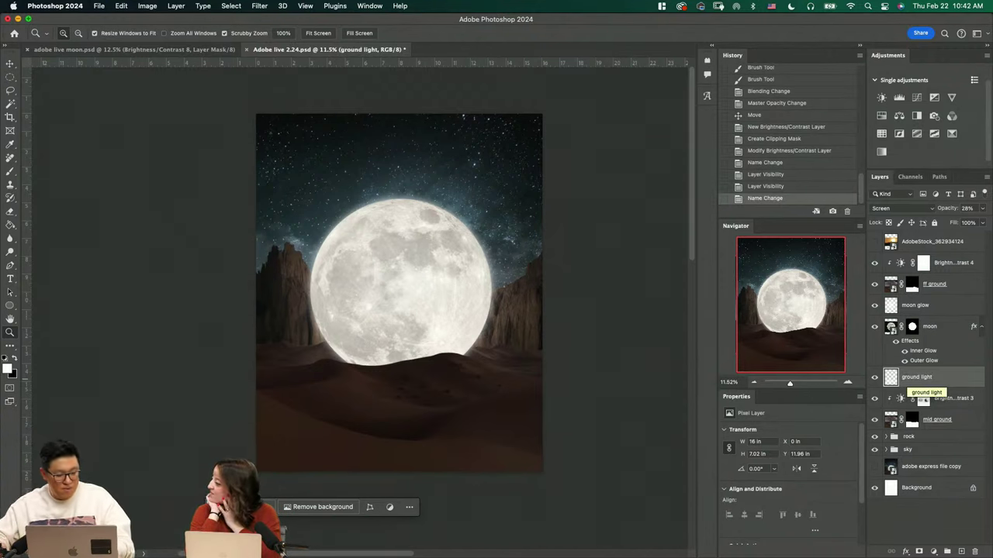
pyautogui.press('super+s')
# Show the AdobeStock_362934124 camel photo layer and select its subject automatically
pyautogui.click(874, 242)
pyautogui.click(931, 244)
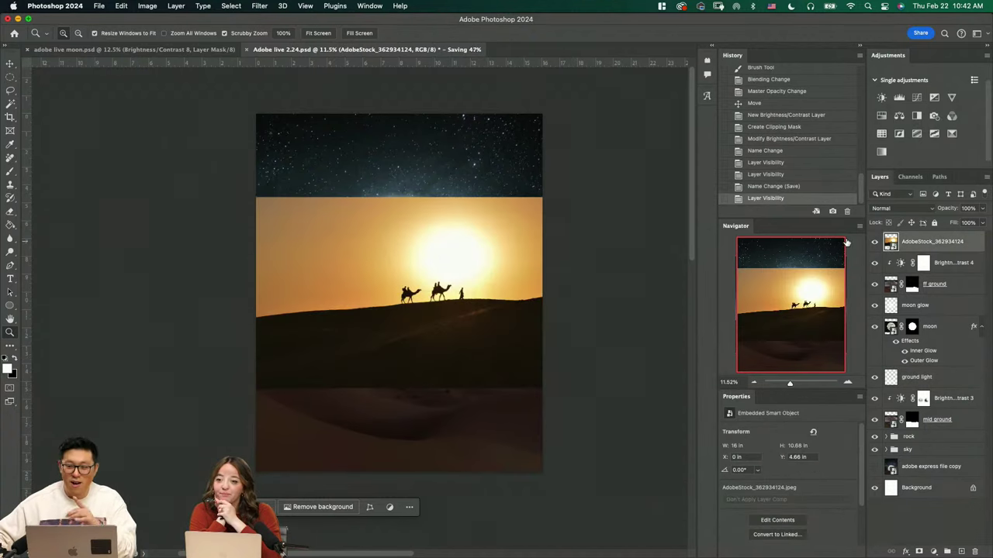
pyautogui.moveTo(444, 291); pyautogui.dragTo(510, 365)
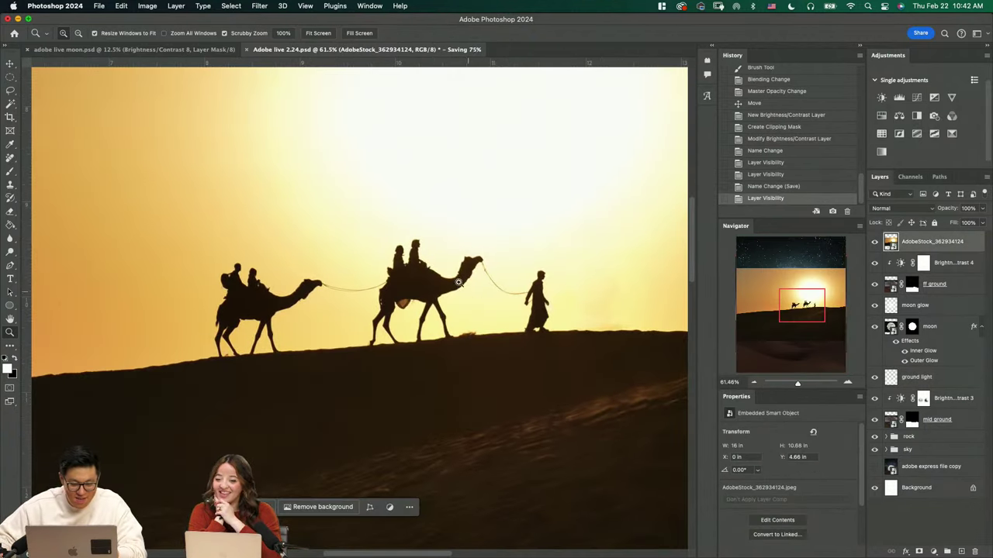
pyautogui.press('w')
pyautogui.click(443, 35)
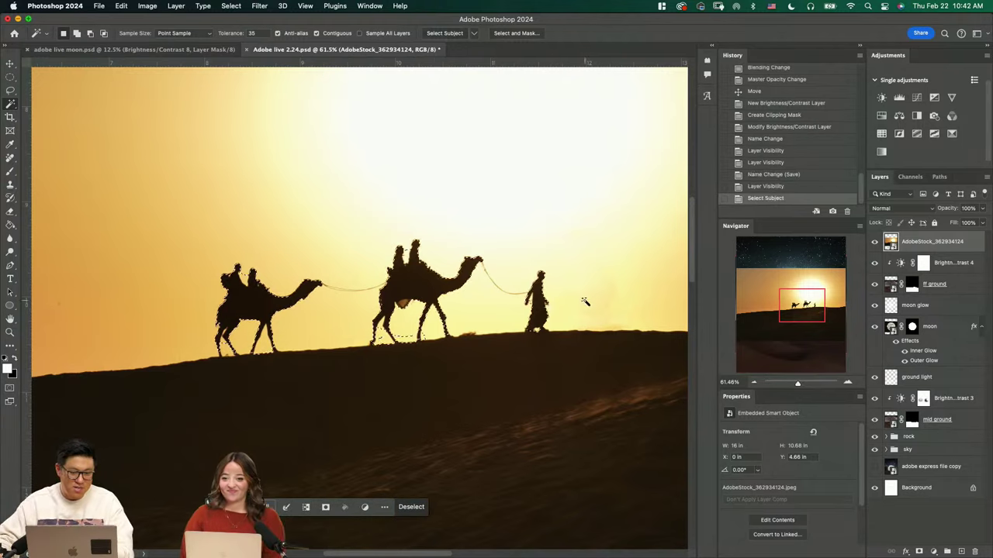
# Check the camel selection in Quick Mask and subtract the sky between the middle camel's riders and beneath its legs with the Magic Wand
pyautogui.press('q')
pyautogui.press('q')
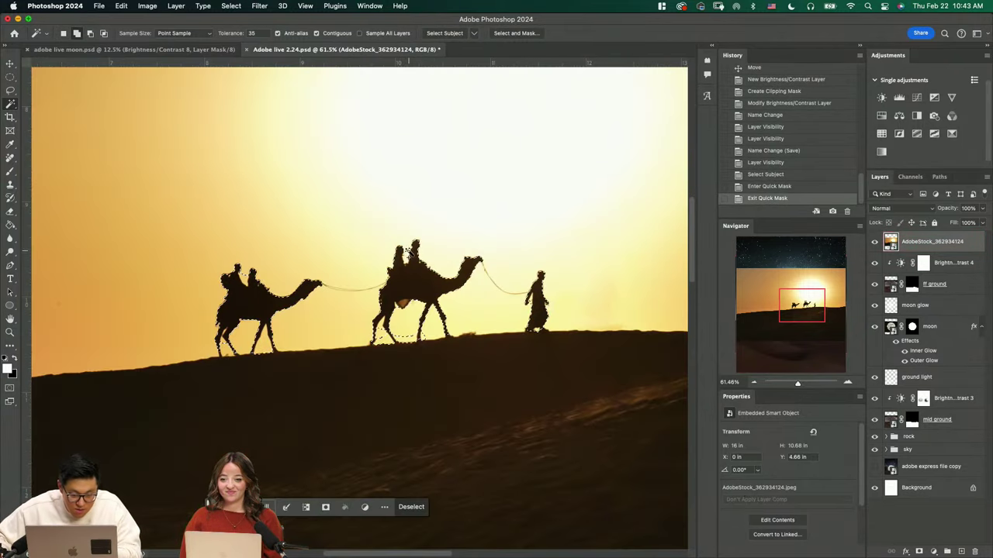
pyautogui.click(406, 255)
pyautogui.press('super+z')
pyautogui.press('q')
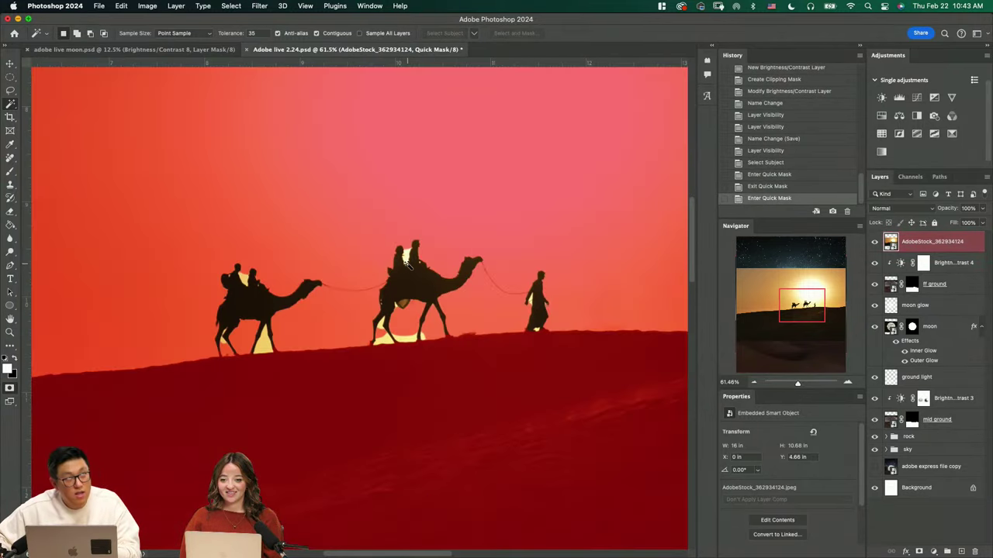
pyautogui.press('q')
pyautogui.keyDown('alt'); pyautogui.click(406, 258); pyautogui.keyUp('alt')
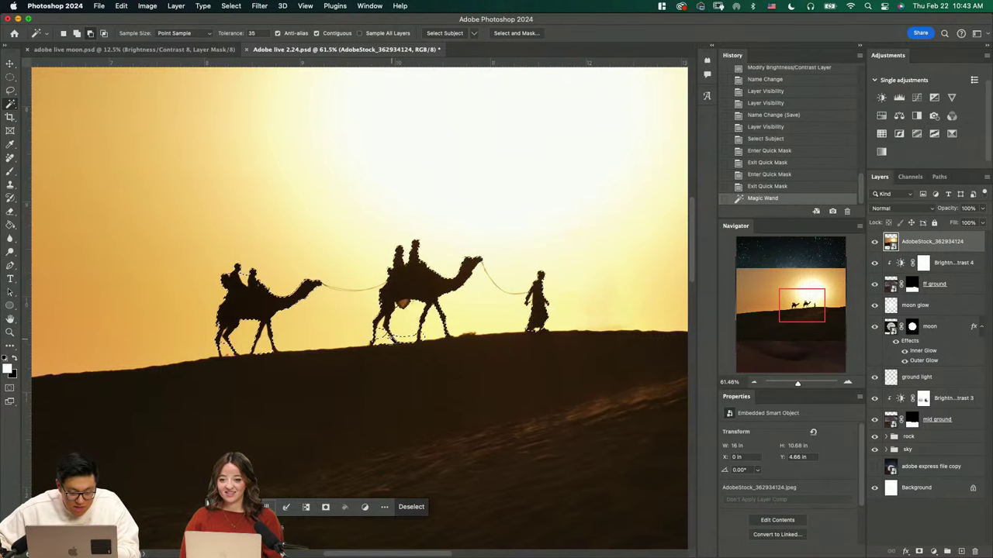
pyautogui.keyDown('alt'); pyautogui.click(392, 338); pyautogui.keyUp('alt')
pyautogui.keyDown('alt'); pyautogui.click(413, 341); pyautogui.keyUp('alt')
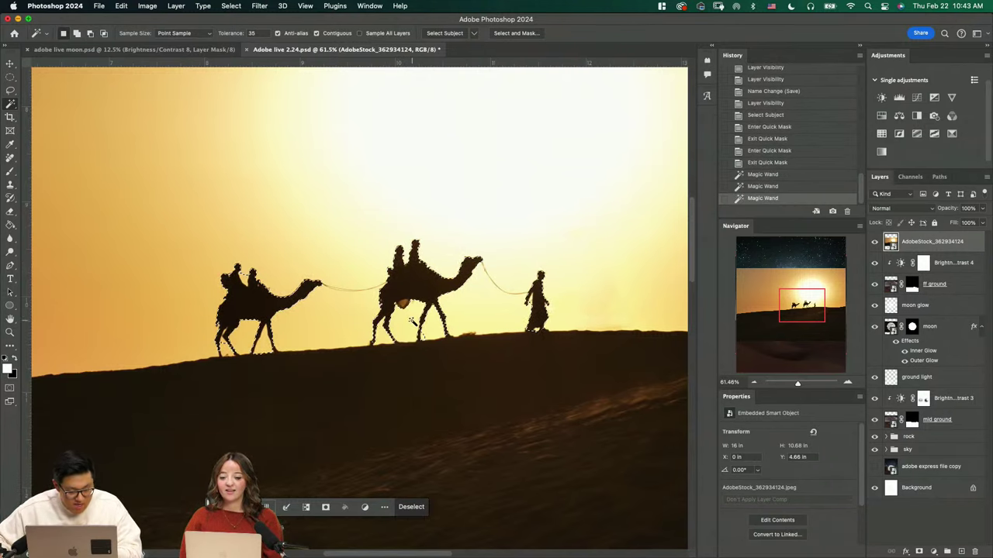
# Subtract the remaining sky by the middle camel's legs from the selection and mask the camel layer with it
pyautogui.press('q')
pyautogui.press('q')
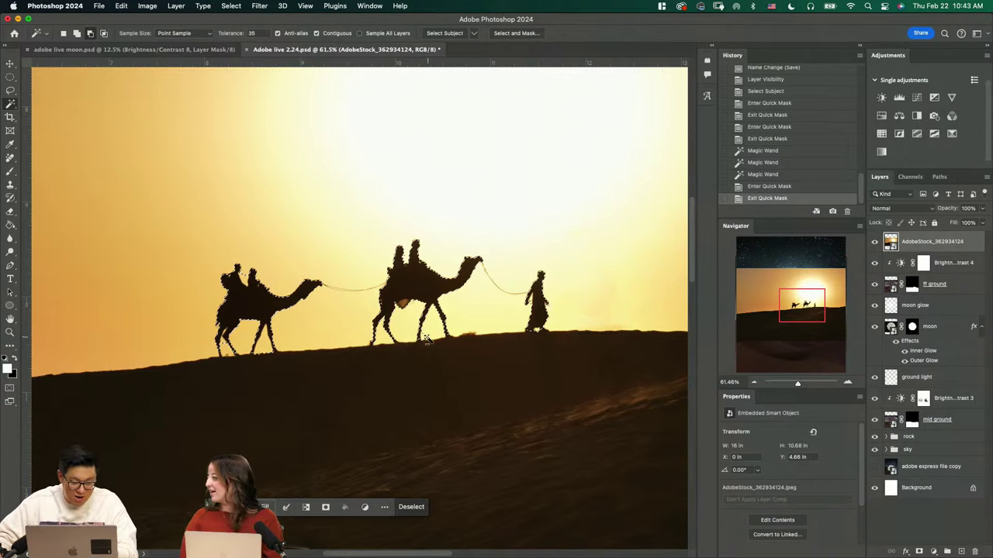
pyautogui.keyDown('alt'); pyautogui.click(427, 324); pyautogui.keyUp('alt')
pyautogui.press('q')
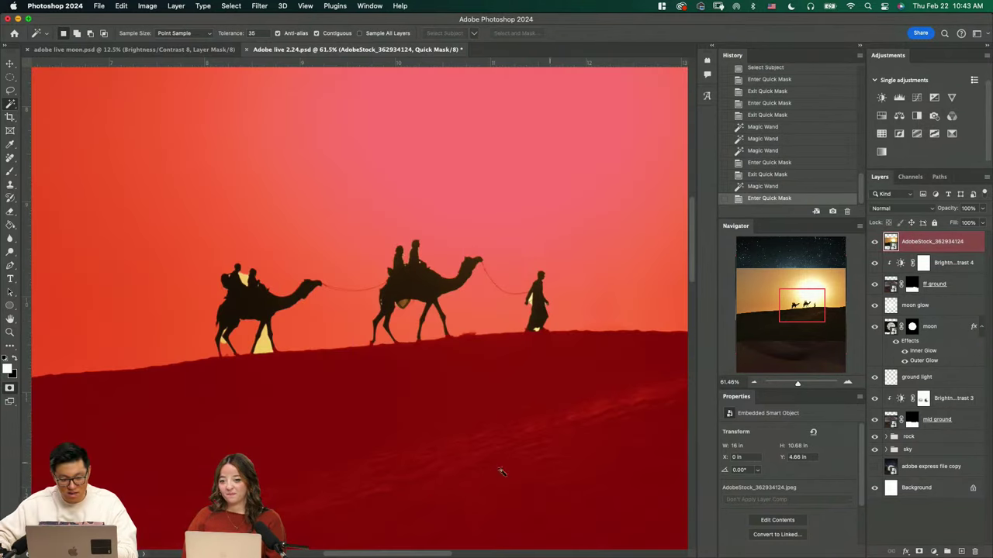
pyautogui.press('q')
pyautogui.click(327, 508)
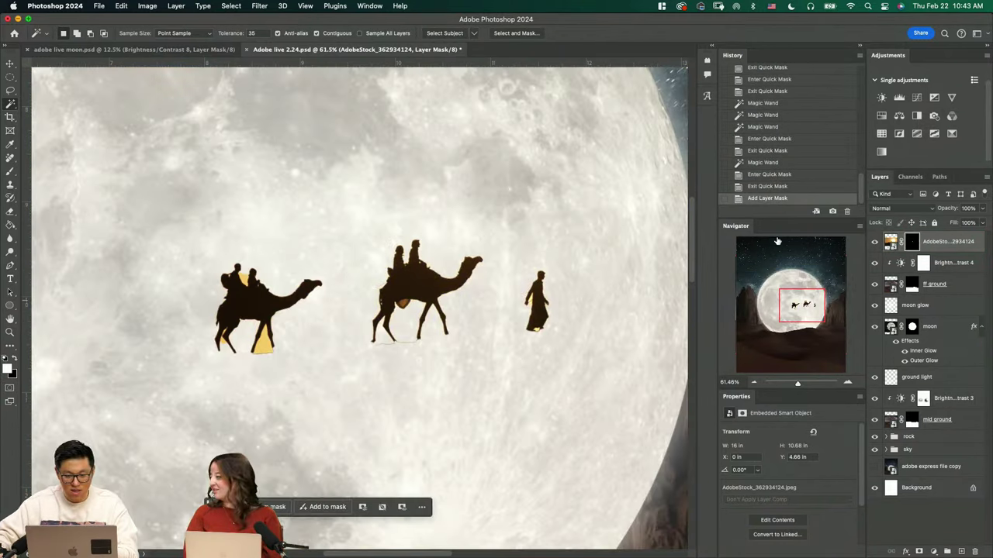
# Move the camel caravan down onto the dune crest in front of the moon and place its layer below ff ground
pyautogui.press('super+0')
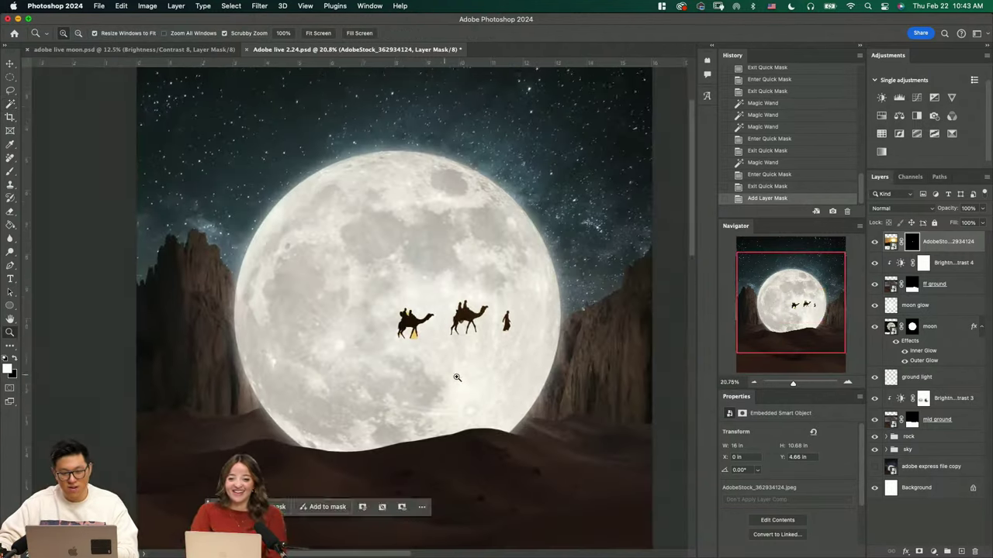
pyautogui.press('v')
pyautogui.moveTo(520, 290); pyautogui.dragTo(458, 399)
pyautogui.moveTo(941, 253); pyautogui.dragTo(941, 295)
pyautogui.moveTo(469, 368); pyautogui.dragTo(472, 374)
# Scale the camel layer up to about 113% and reposition the caravan down against the dune crest
pyautogui.press('super+t')
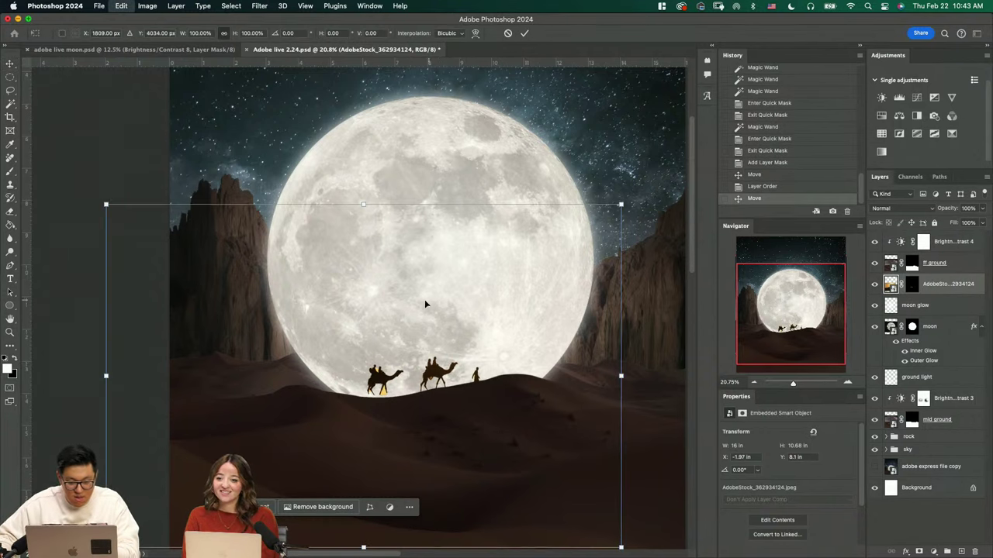
pyautogui.moveTo(359, 203); pyautogui.dragTo(383, 161)
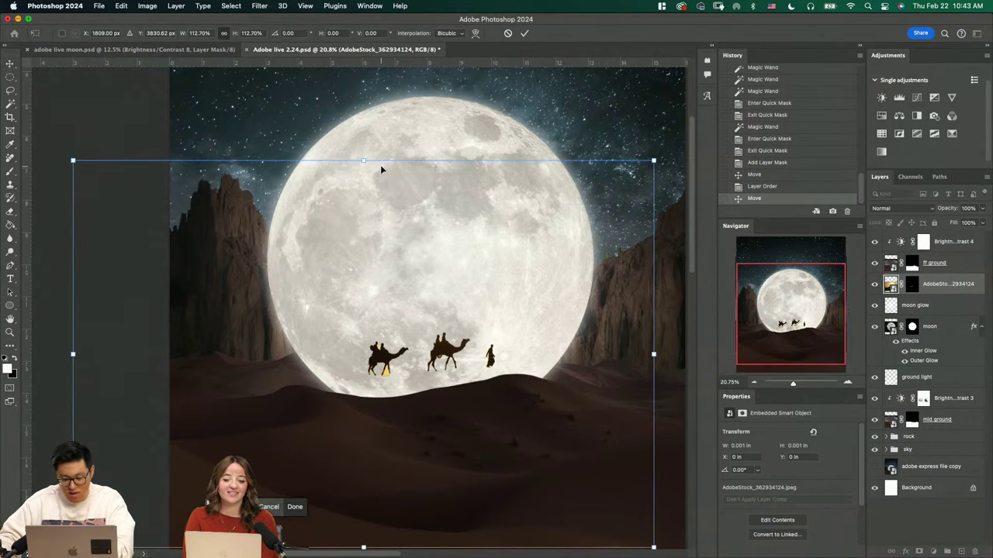
pyautogui.press('Return')
pyautogui.moveTo(456, 336)
pyautogui.mouseDown()
pyautogui.moveTo(419, 359)
pyautogui.moveTo(411, 409)
pyautogui.moveTo(474, 402)
pyautogui.moveTo(480, 353)
pyautogui.moveTo(426, 345)
pyautogui.mouseUp()
# Lasso the middle camel, group its layer, and mask the group so only that camel shows
pyautogui.press('l')
pyautogui.moveTo(451, 317)
pyautogui.mouseDown()
pyautogui.moveTo(408, 354)
pyautogui.moveTo(467, 387)
pyautogui.moveTo(457, 316)
pyautogui.mouseUp()
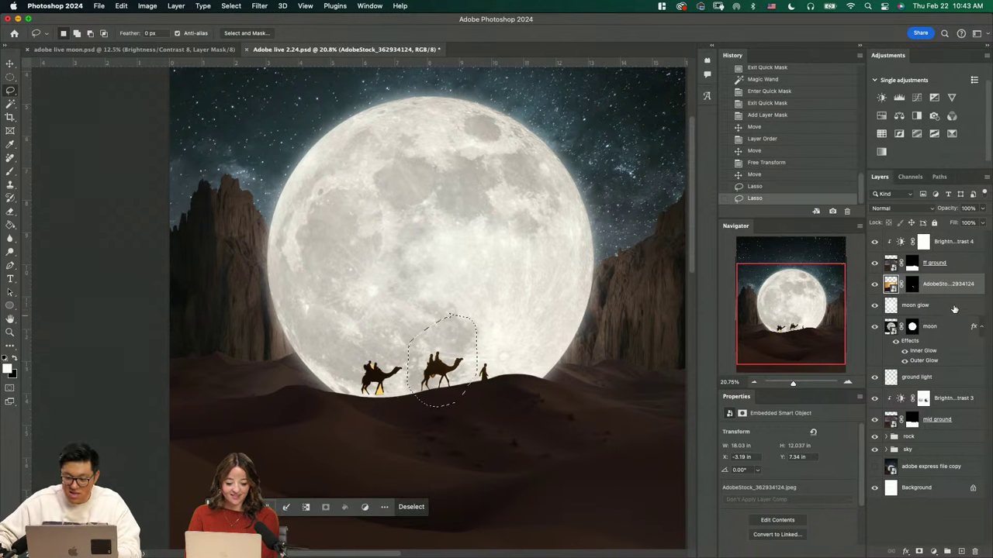
pyautogui.press('super+g')
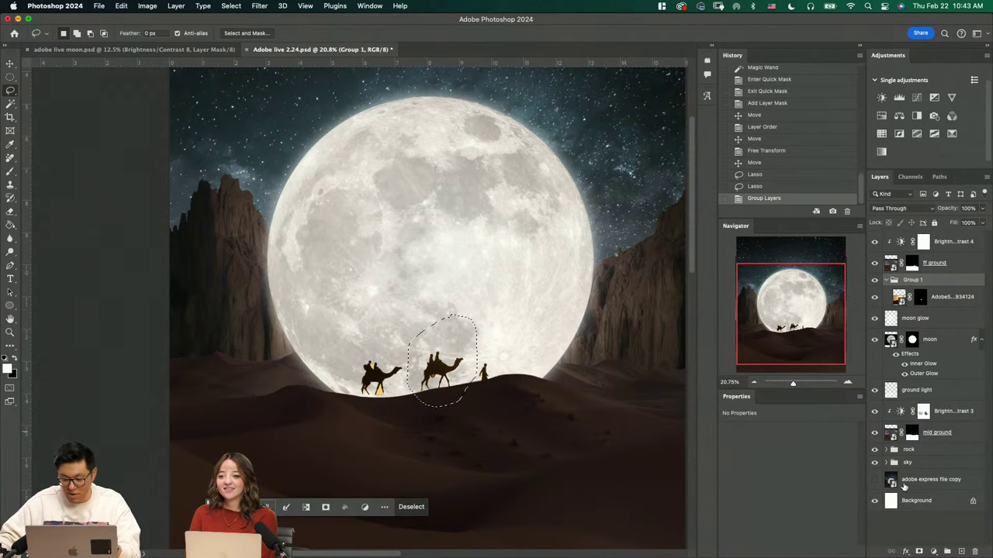
pyautogui.click(919, 552)
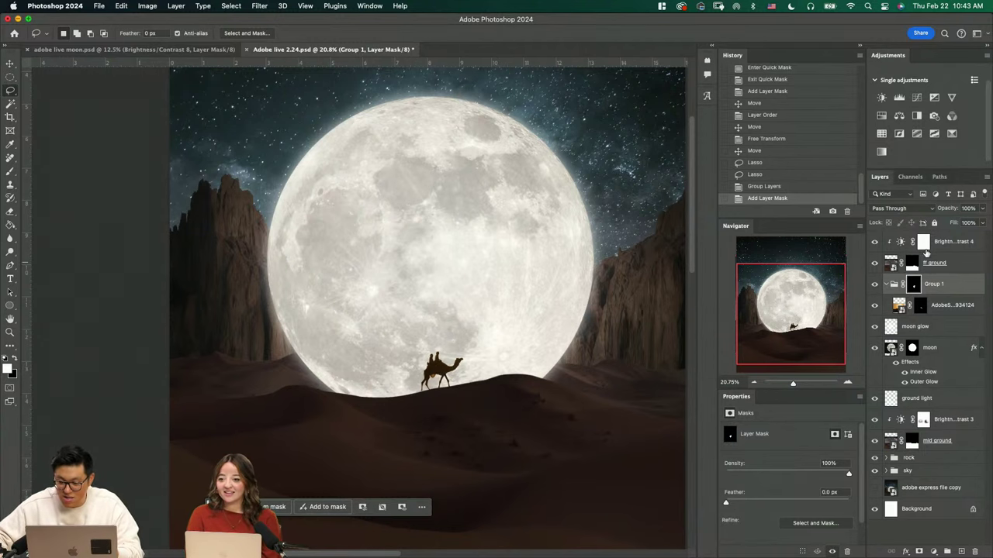
# Clip a Hue/Saturation adjustment to the camel layer and set its saturation to -26
pyautogui.click(954, 305)
pyautogui.click(882, 116)
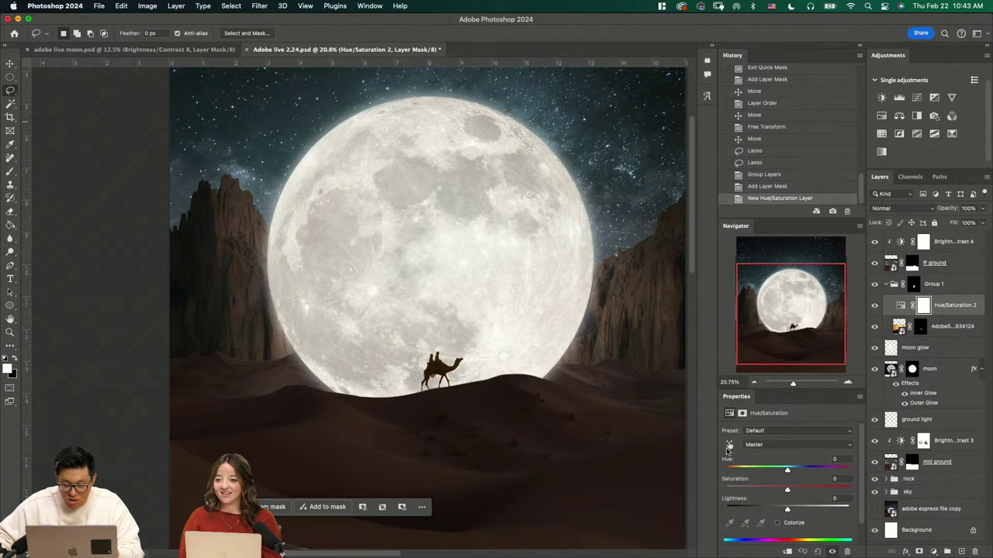
pyautogui.click(788, 552)
pyautogui.moveTo(787, 490); pyautogui.dragTo(771, 491)
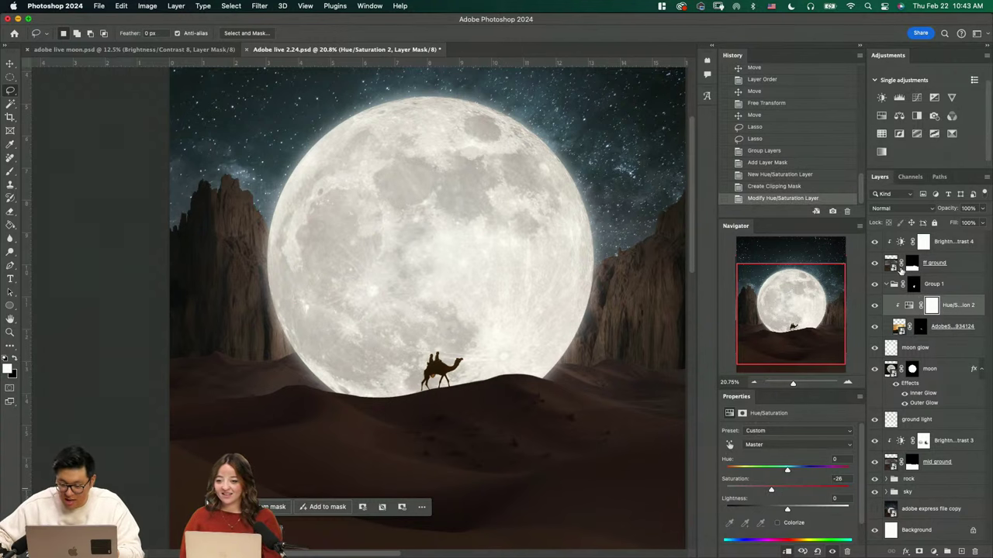
# Clip a Color Balance adjustment to the camel layer with shadows at Cyan-Red +18 and Yellow-Blue -20
pyautogui.click(897, 116)
pyautogui.click(787, 551)
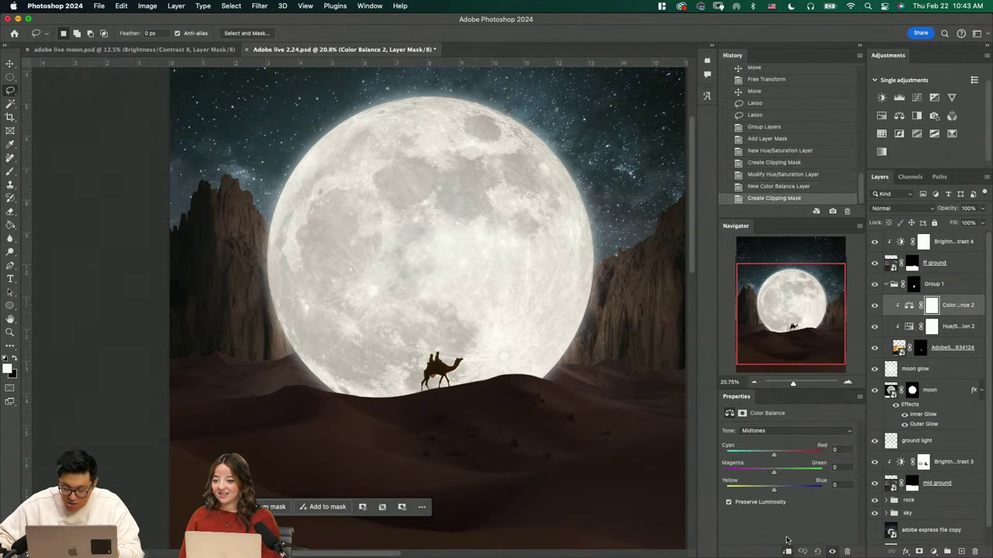
pyautogui.moveTo(775, 456); pyautogui.dragTo(784, 456)
pyautogui.click(777, 431)
pyautogui.click(772, 422)
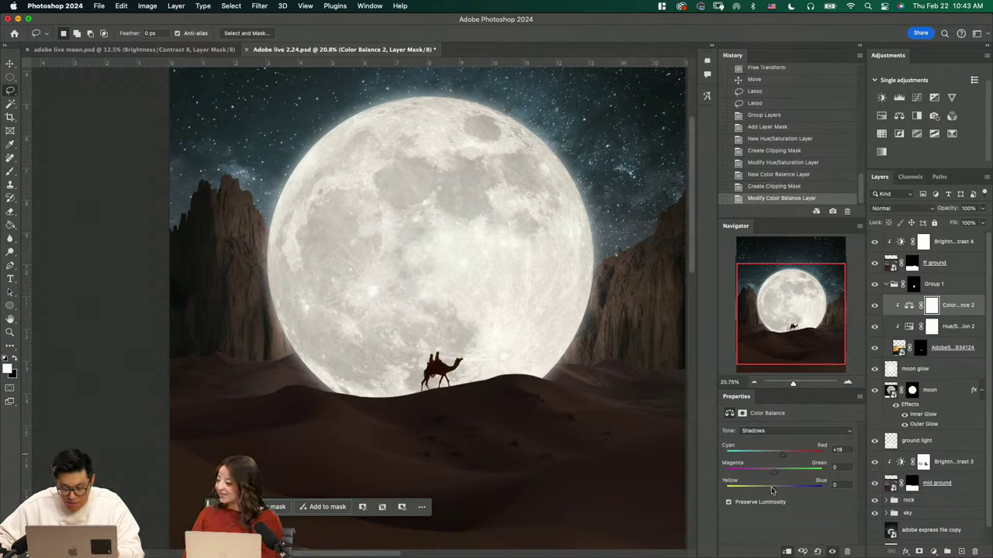
pyautogui.moveTo(772, 490); pyautogui.dragTo(763, 495)
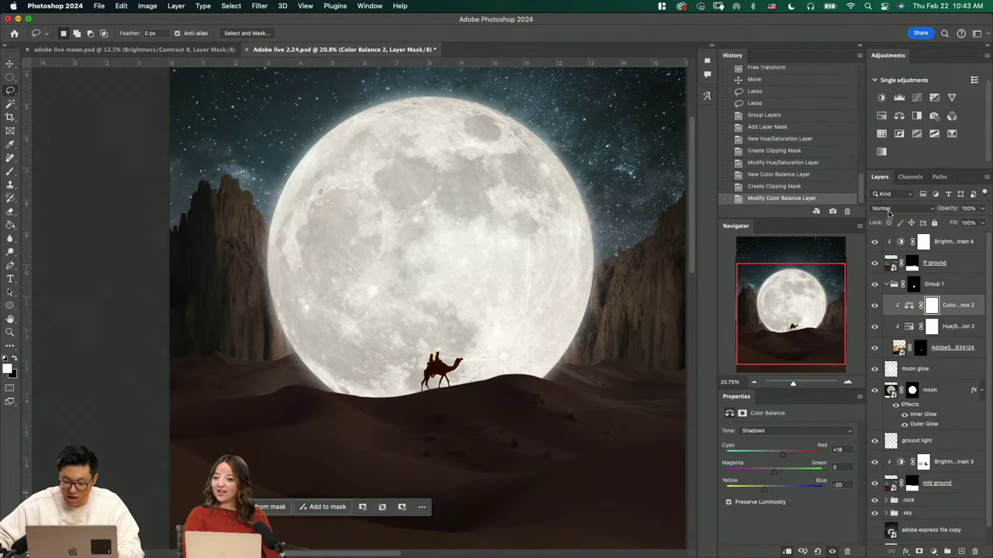
# Clip a Brightness/Contrast adjustment to the camel layer and lower its brightness
pyautogui.click(881, 97)
pyautogui.click(788, 551)
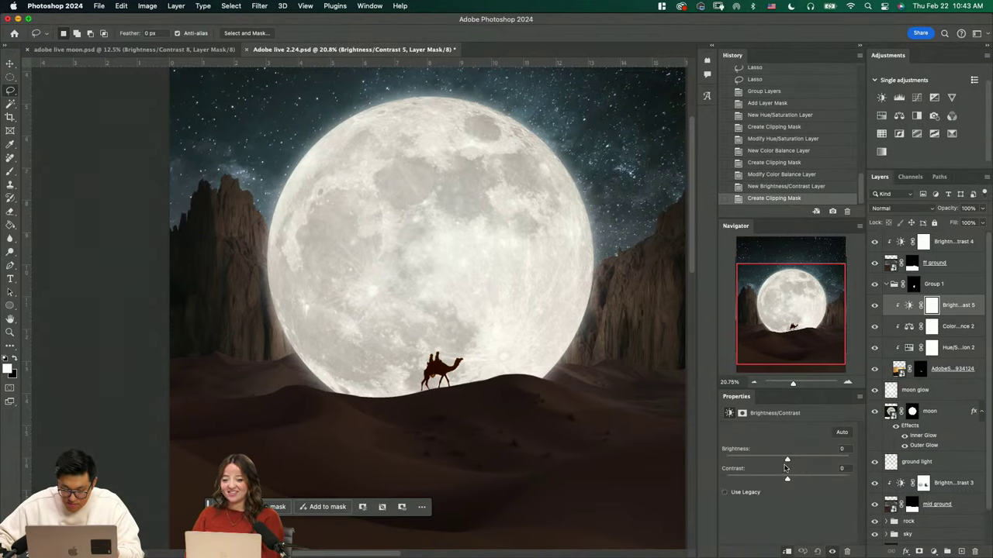
pyautogui.moveTo(787, 461); pyautogui.dragTo(769, 461)
# Target the camel group's mask and set the Brush to 100% opacity and 60 px for work on the camel's body
pyautogui.click(914, 285)
pyautogui.press('z')
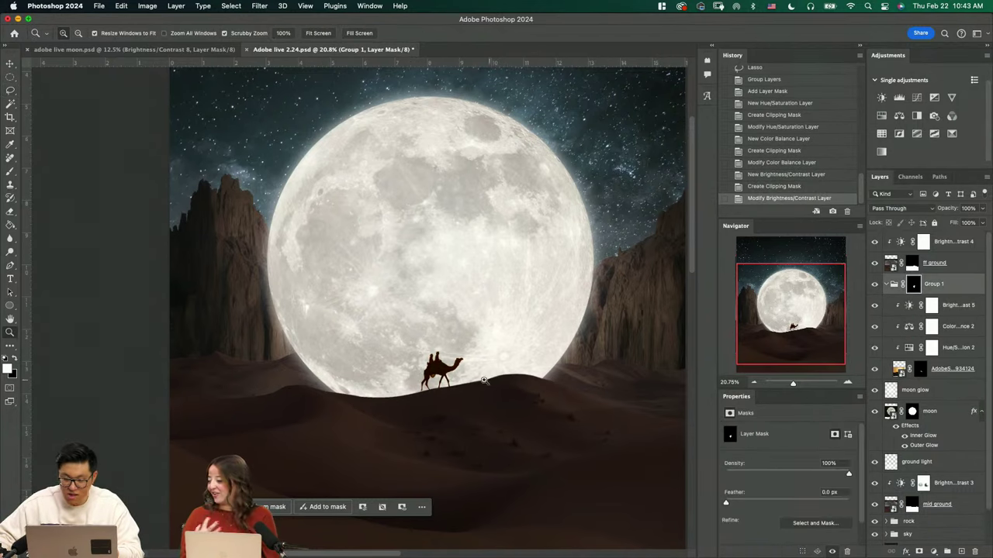
pyautogui.moveTo(433, 376)
pyautogui.mouseDown()
pyautogui.moveTo(515, 470)
pyautogui.moveTo(524, 467)
pyautogui.mouseUp()
pyautogui.press('b')
pyautogui.moveTo(443, 358)
pyautogui.mouseDown()
pyautogui.moveTo(469, 364)
pyautogui.moveTo(258, 354)
pyautogui.mouseUp()
pyautogui.moveTo(435, 347); pyautogui.dragTo(281, 327)
pyautogui.press('0')
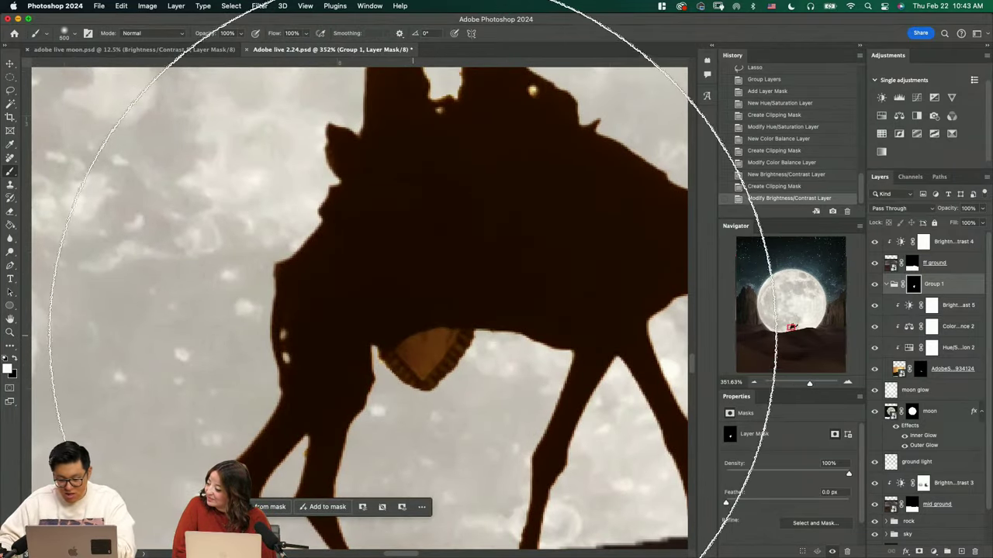
pyautogui.press('[')
pyautogui.press('[')
pyautogui.press('[')
pyautogui.press('[')
pyautogui.press('[')
pyautogui.press('[')
pyautogui.press('[')
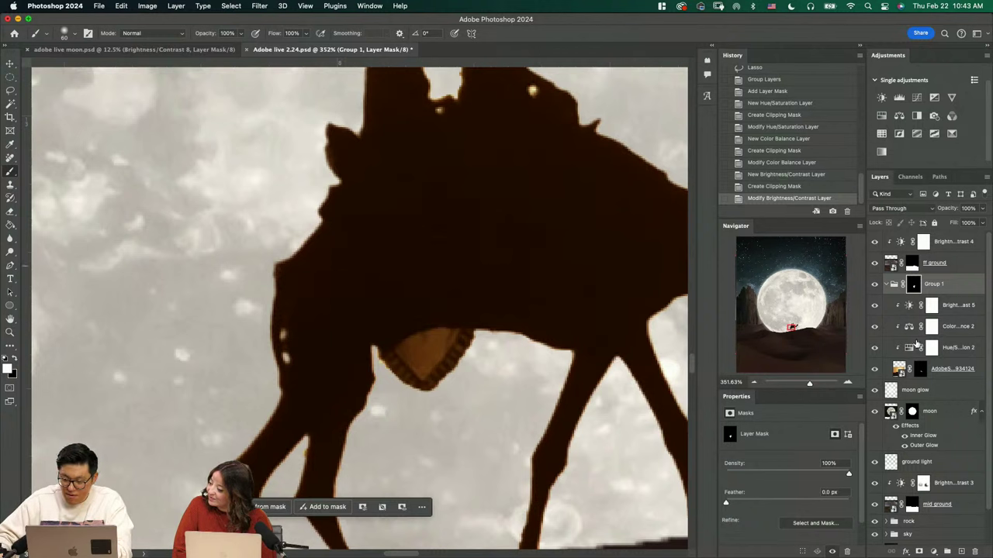
# Lower the saturation of the camel's Hue/Saturation adjustment to -85
pyautogui.click(958, 347)
pyautogui.moveTo(740, 490); pyautogui.dragTo(735, 488)
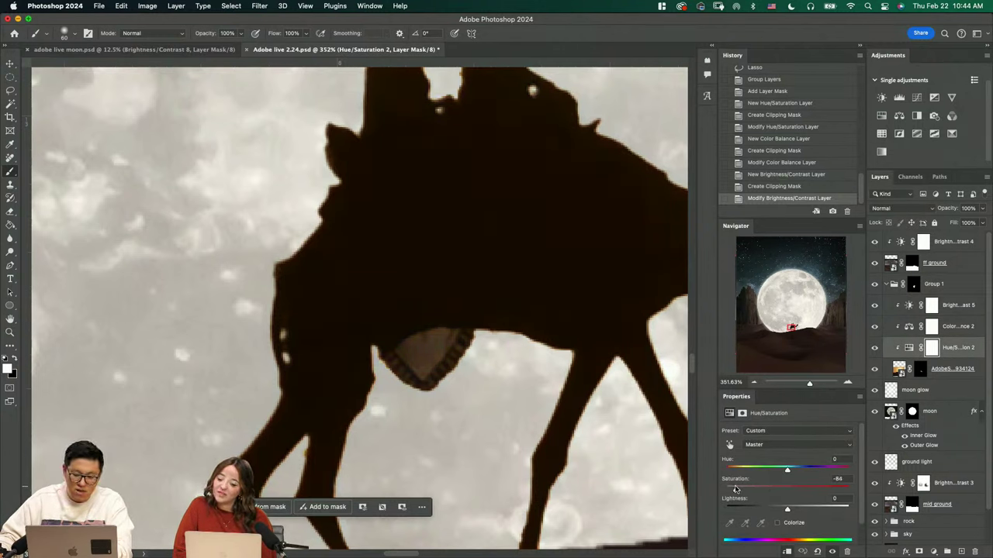
pyautogui.press('z')
pyautogui.moveTo(474, 353); pyautogui.dragTo(375, 404)
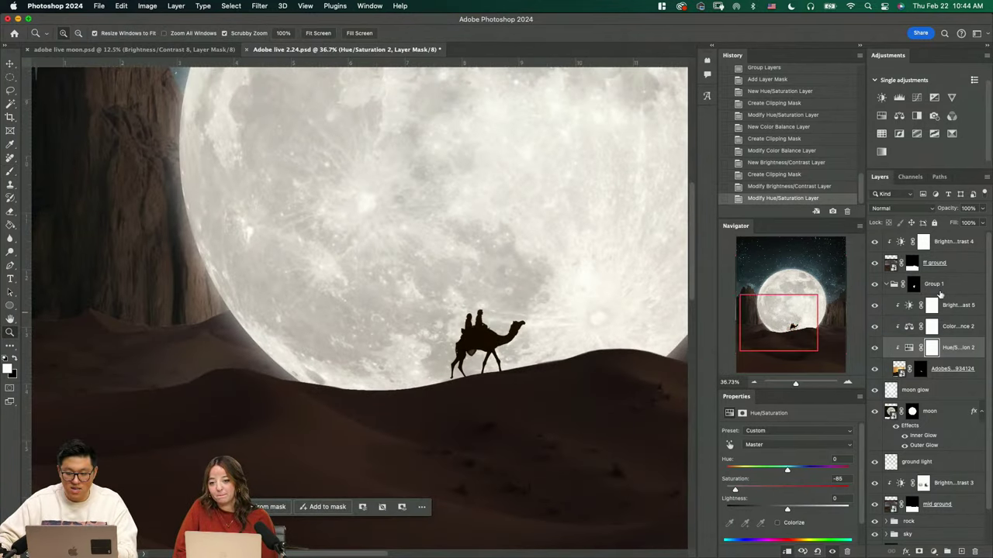
# Select the camel layer with its three clipped adjustments, reposition it on the dune and scale it proportionally to 111.53%
pyautogui.click(960, 311)
pyautogui.keyDown('shift'); pyautogui.click(952, 367); pyautogui.keyUp('shift')
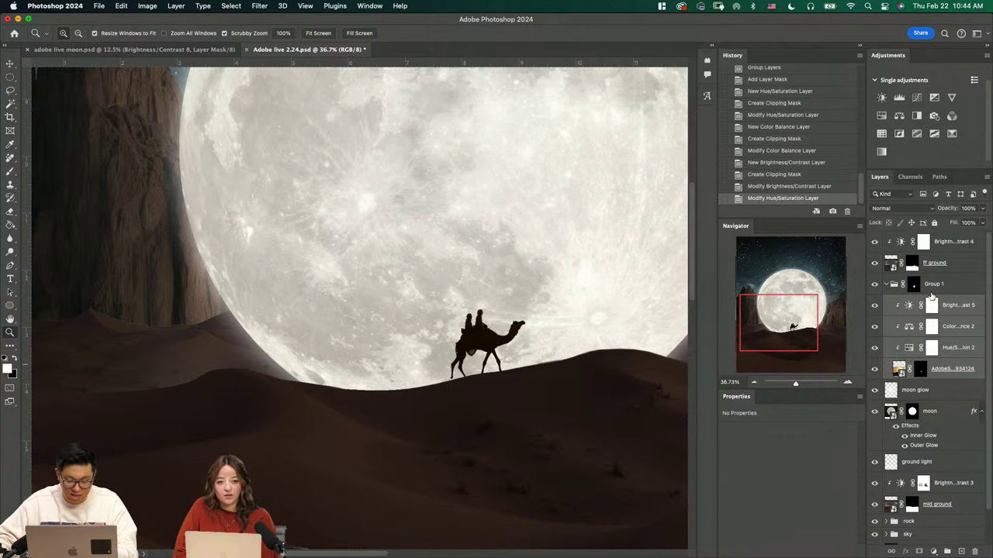
pyautogui.press('v')
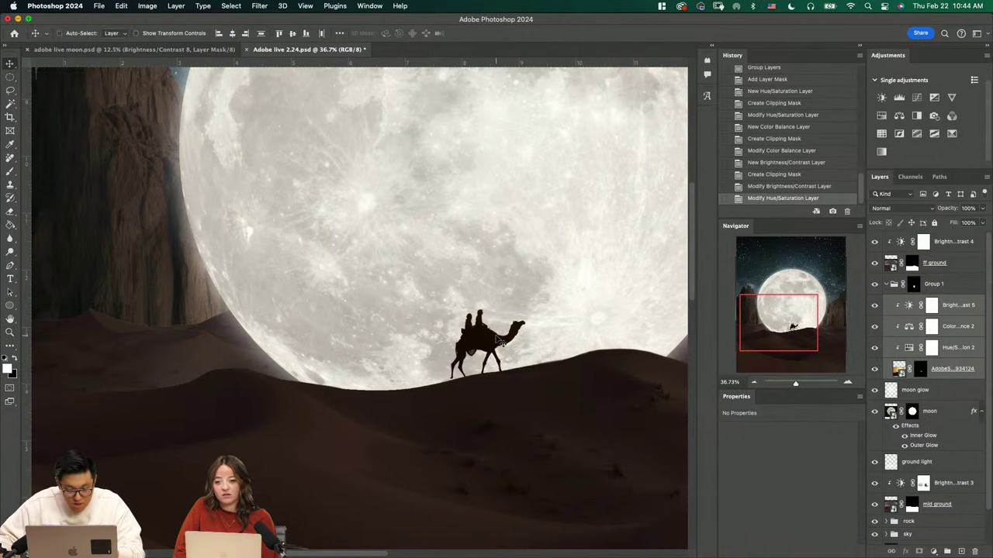
pyautogui.moveTo(497, 340); pyautogui.dragTo(496, 345)
pyautogui.press('super+t')
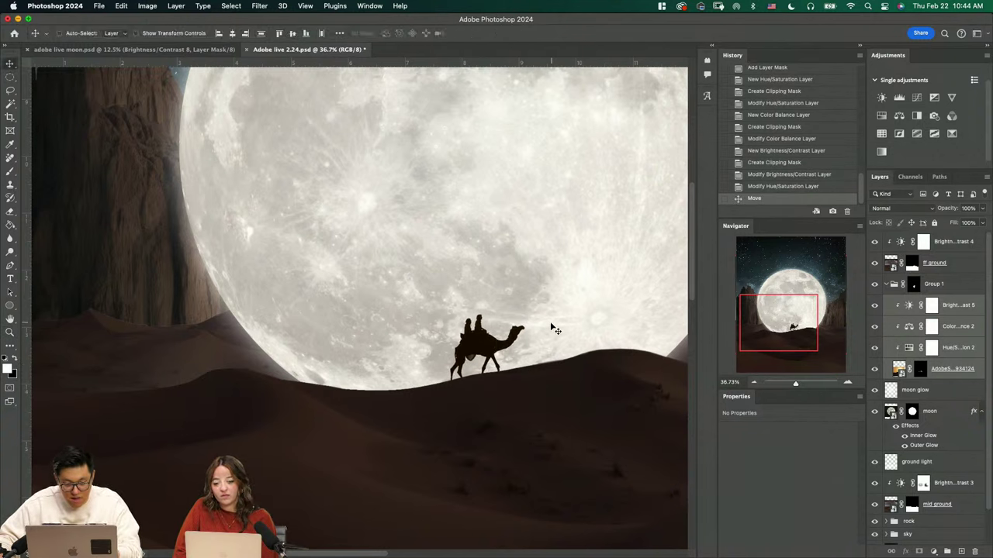
pyautogui.scroll(-5, 552, 330)
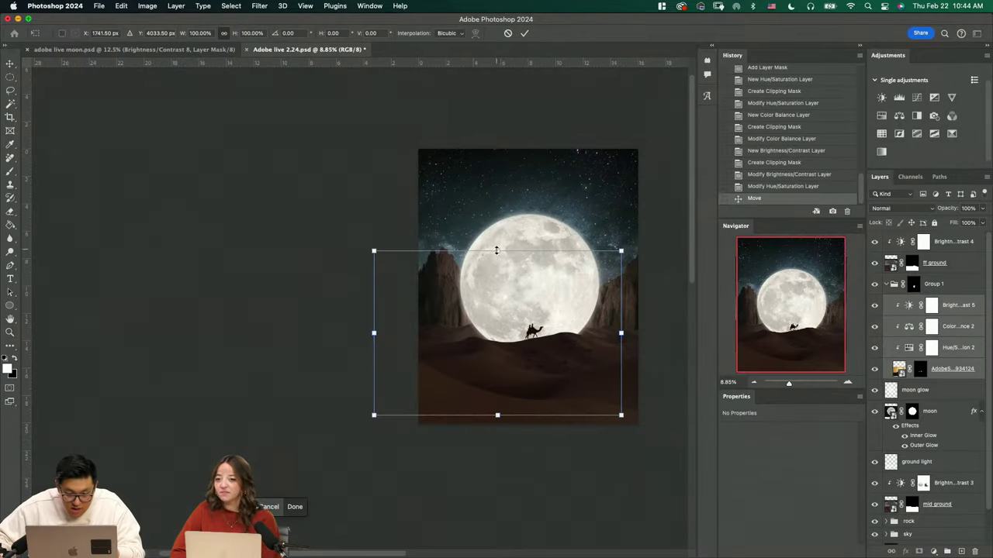
pyautogui.moveTo(496, 250); pyautogui.dragTo(500, 232)
pyautogui.moveTo(544, 260); pyautogui.dragTo(536, 272)
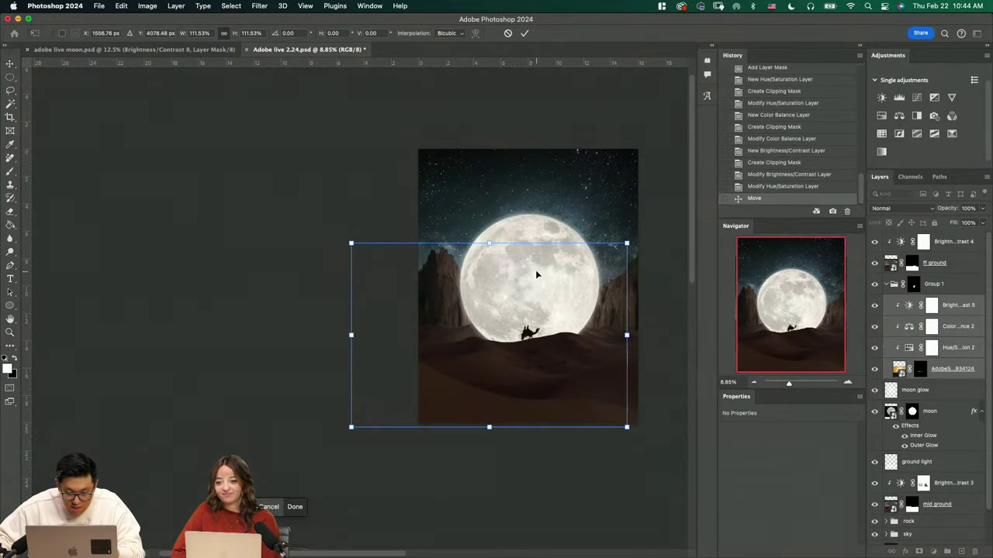
pyautogui.press('Return')
# Shift the enlarged camel slightly further up the dune crest and save the document
pyautogui.press('z')
pyautogui.moveTo(567, 379); pyautogui.dragTo(610, 432)
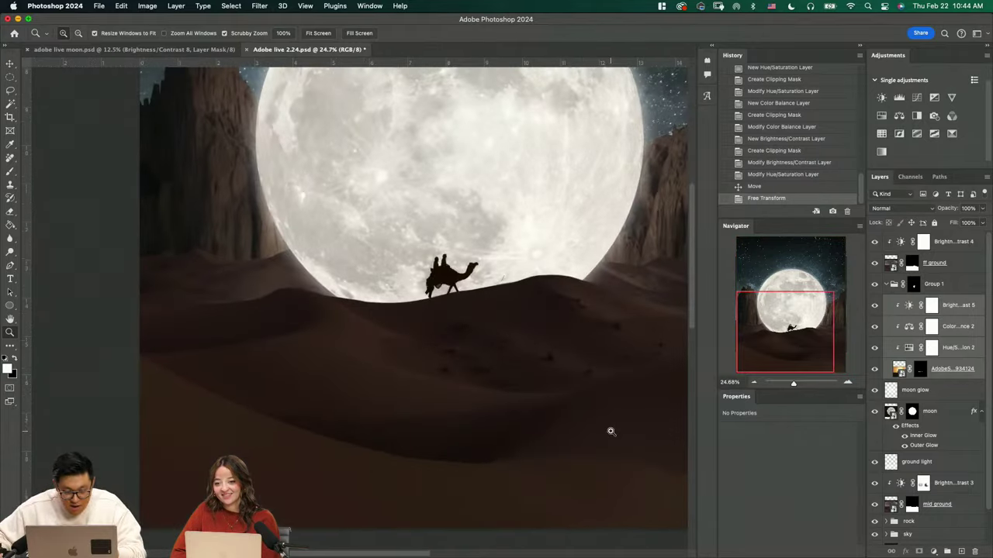
pyautogui.press('v')
pyautogui.moveTo(447, 286); pyautogui.dragTo(455, 284)
pyautogui.press('z')
pyautogui.moveTo(534, 254); pyautogui.dragTo(508, 277)
pyautogui.press('super+s')
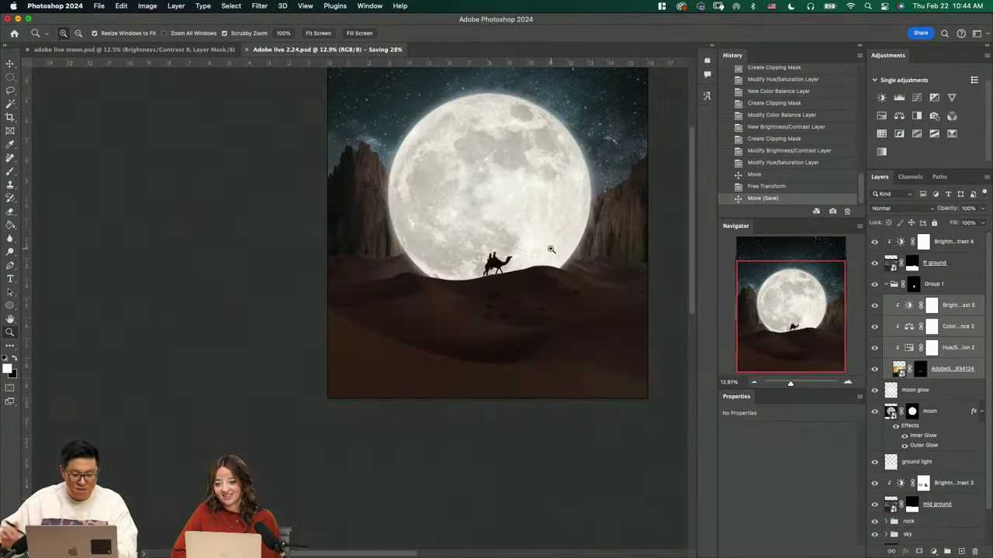
# Switch to Chrome and show the Adobe Express home page
pyautogui.press('super+Tab')
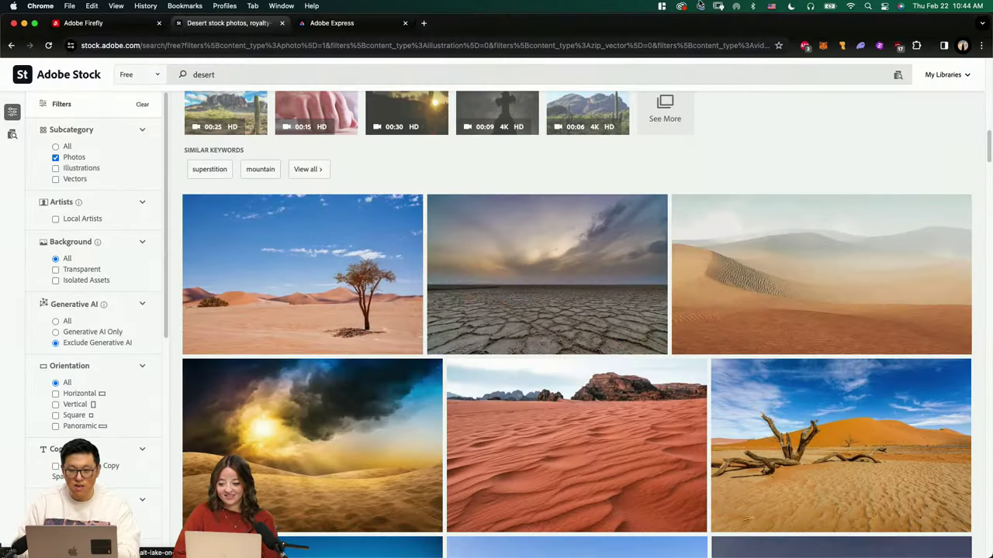
pyautogui.click(370, 27)
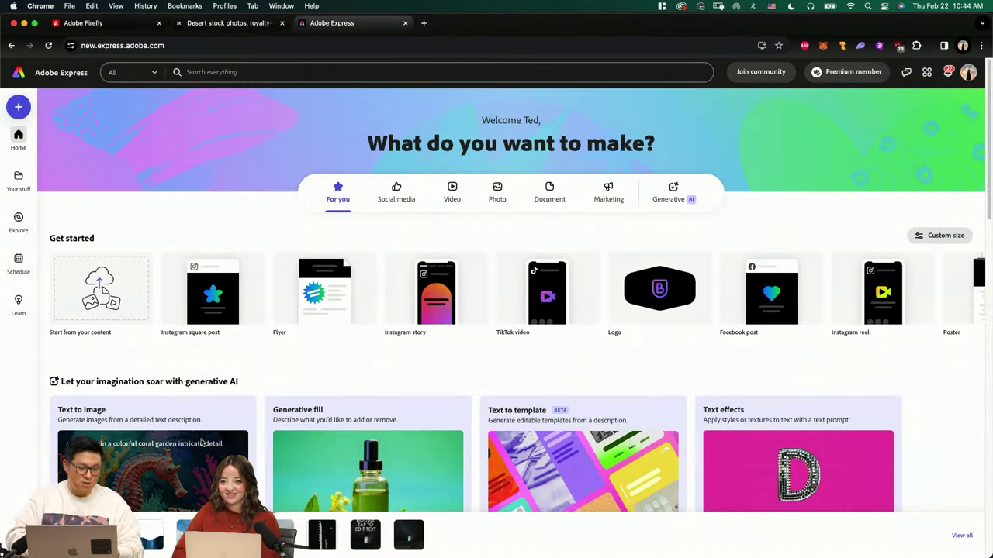
# Try to start an Adobe Express project from Adobe live 2.24.psd in Finder and cancel the upload
pyautogui.press('super+Tab')
pyautogui.press('super+Tab')
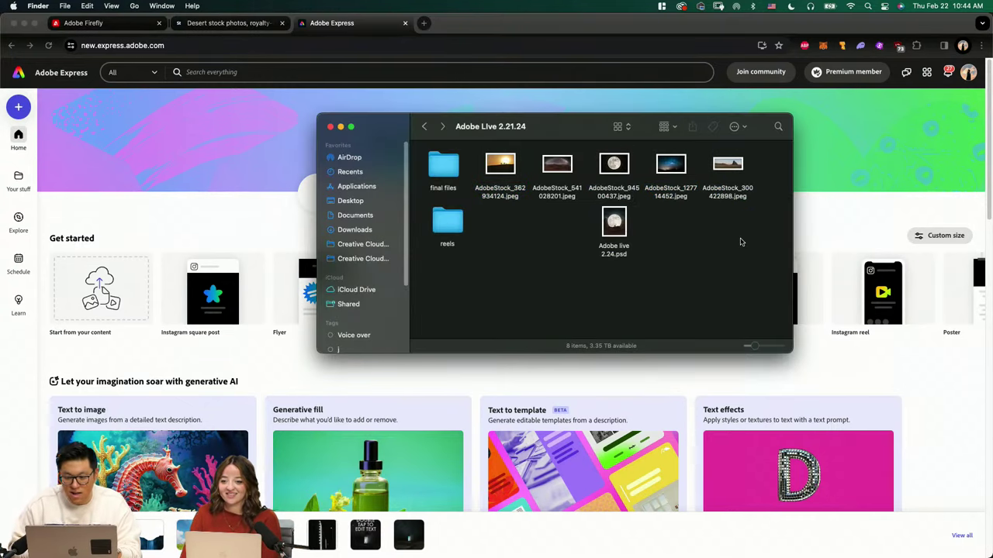
pyautogui.moveTo(619, 226); pyautogui.dragTo(103, 295)
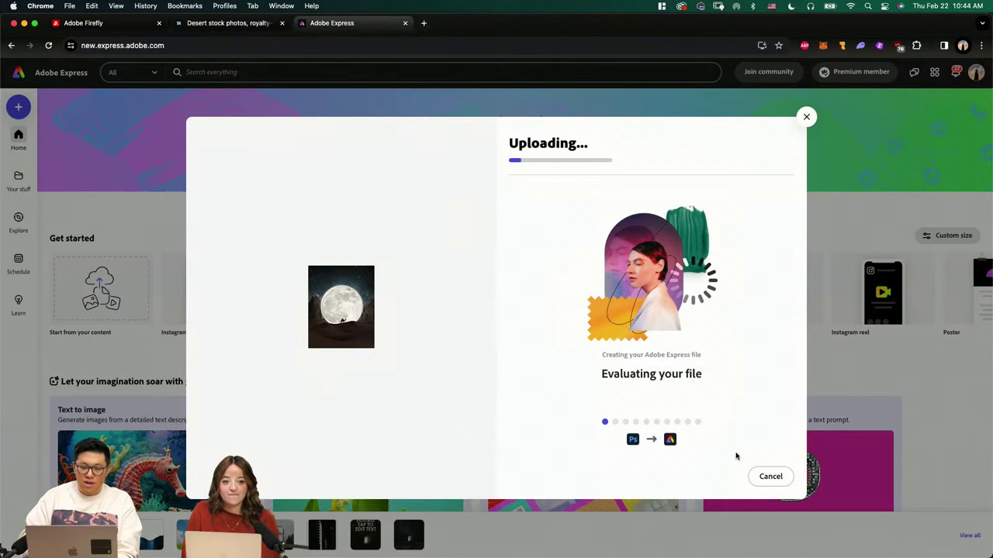
pyautogui.click(769, 476)
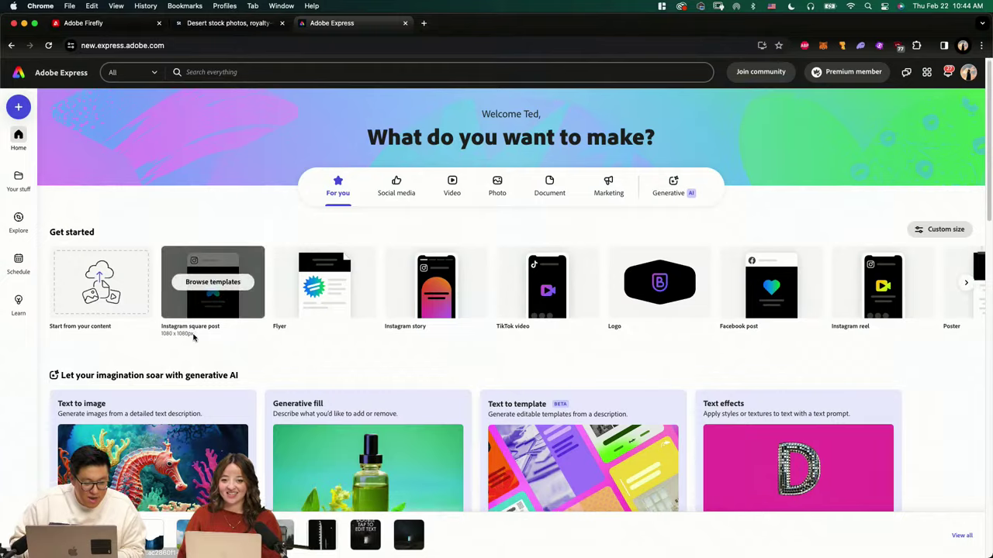
# Open the recent adobe live 2.21.24 project and return to the Adobe Express home page
pyautogui.scroll(-3, 191, 333)
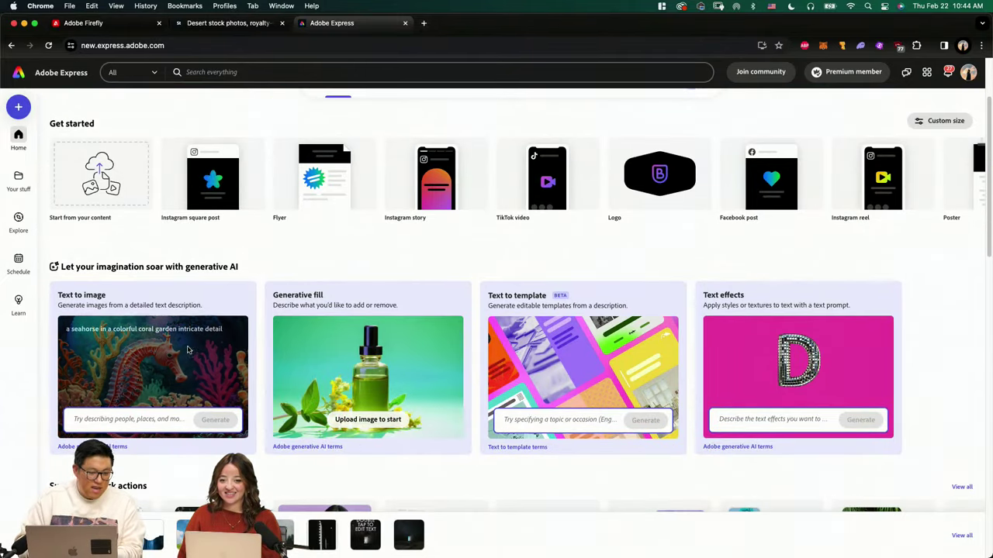
pyautogui.moveTo(168, 352)
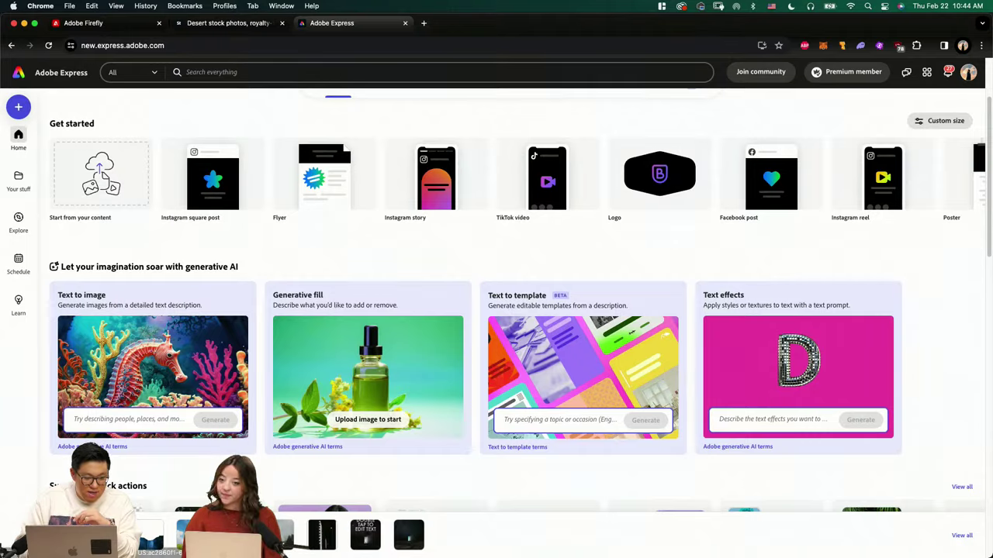
pyautogui.click(104, 536)
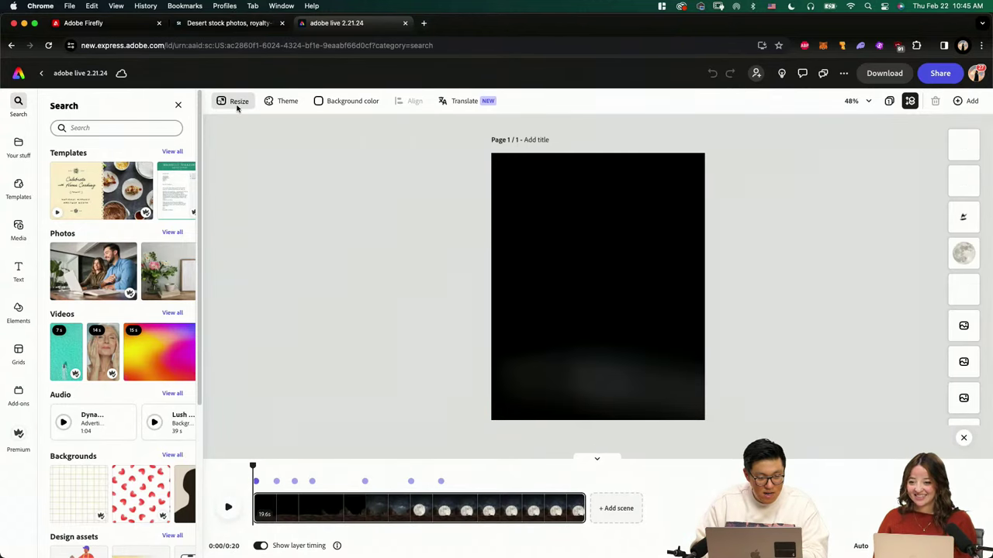
pyautogui.click(41, 75)
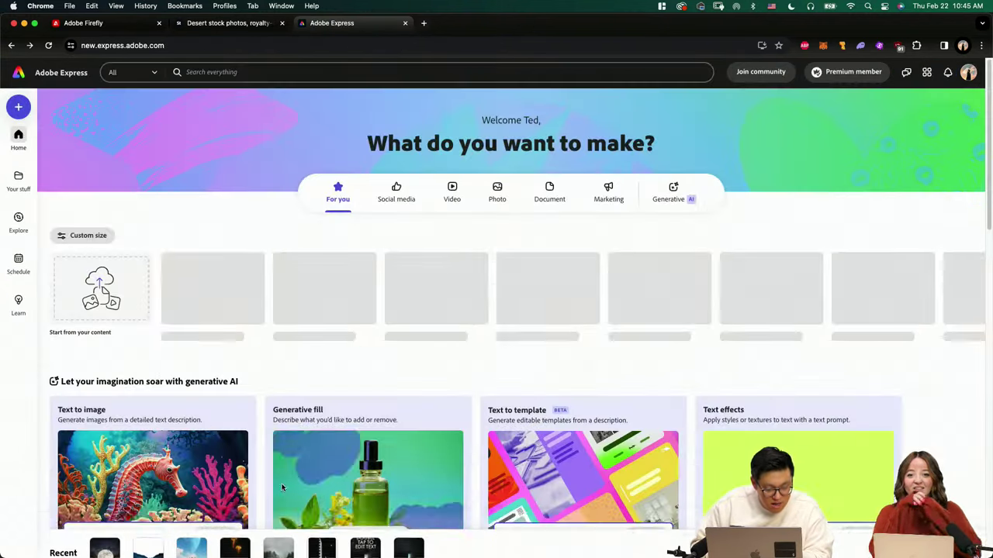
# Duplicate the recent adobe live 2.21.24 project under the name "before" and open the copy
pyautogui.click(113, 529)
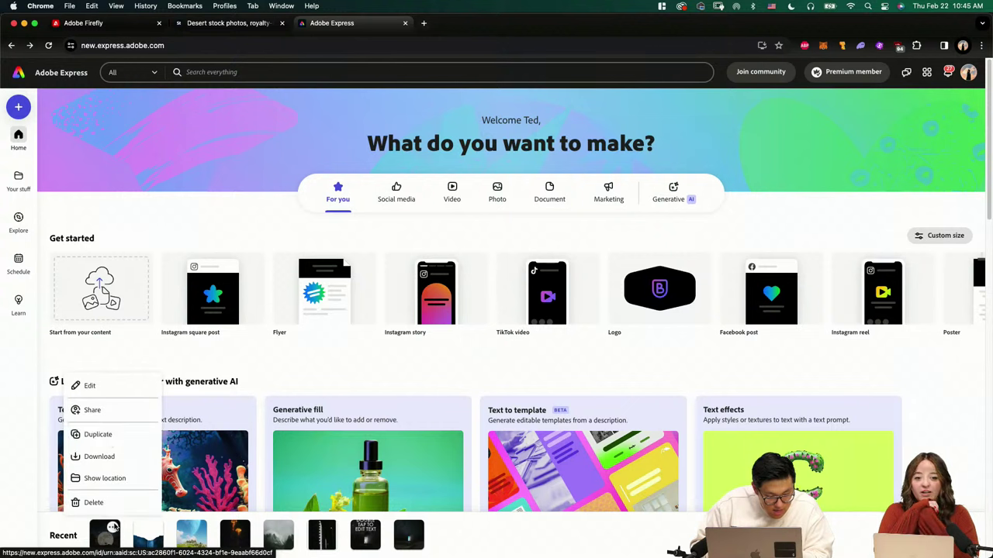
pyautogui.click(109, 436)
pyautogui.click(570, 356)
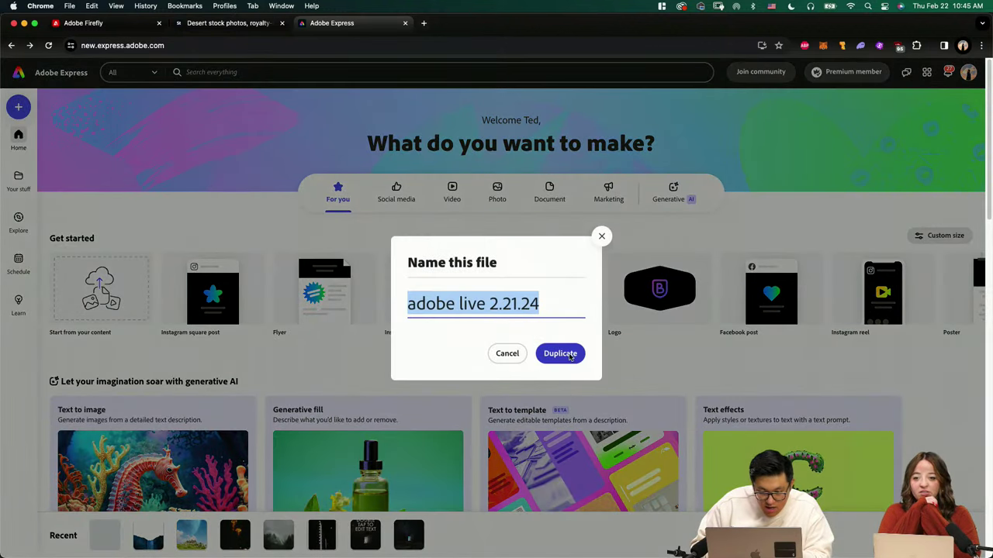
pyautogui.write('before')
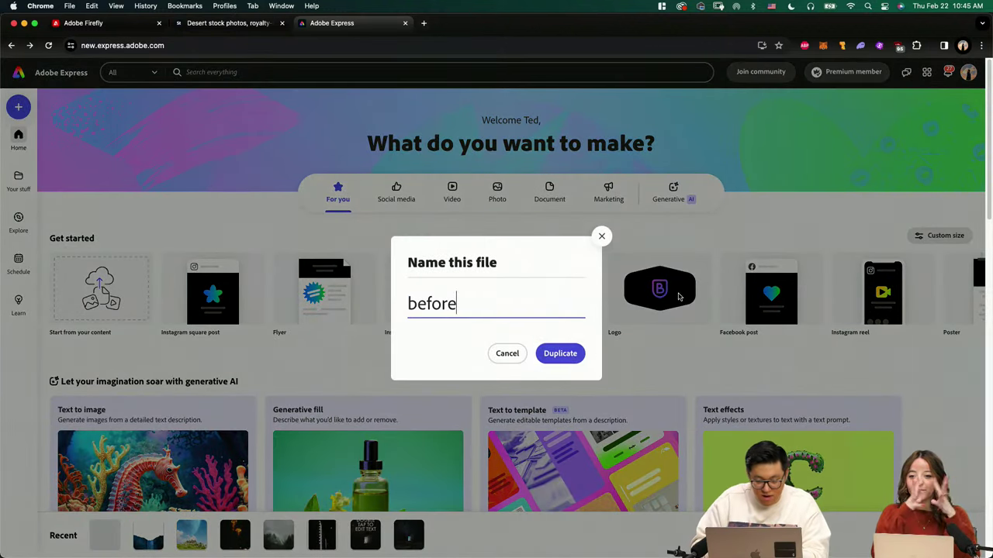
pyautogui.click(561, 353)
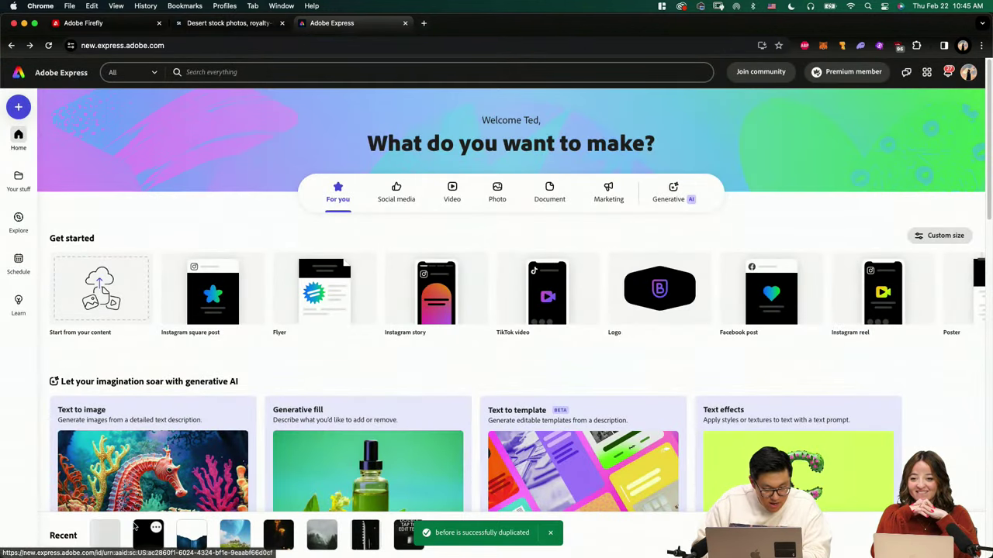
pyautogui.click(105, 535)
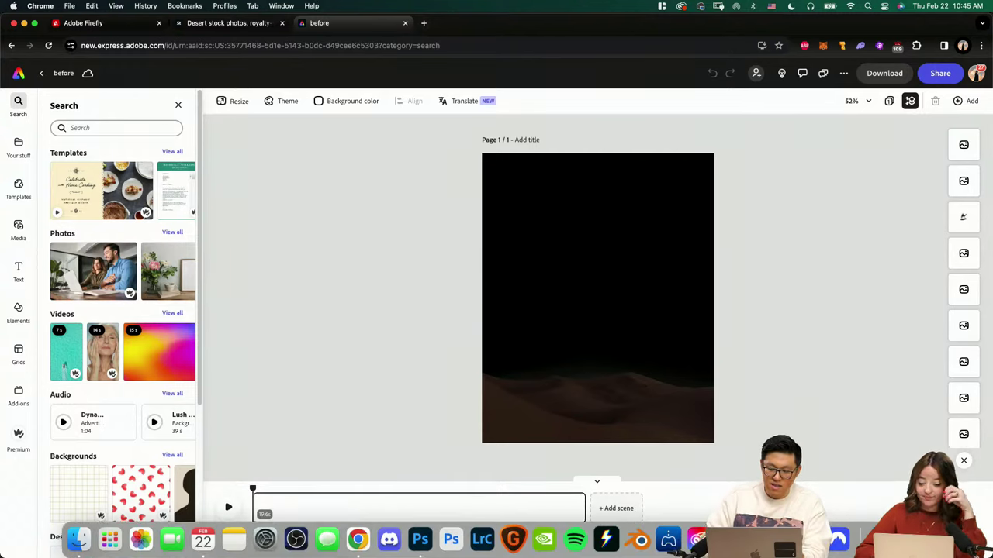
# Turn on layer timing, move the playhead to the end of the scene and check the camel layer's timing
pyautogui.click(259, 546)
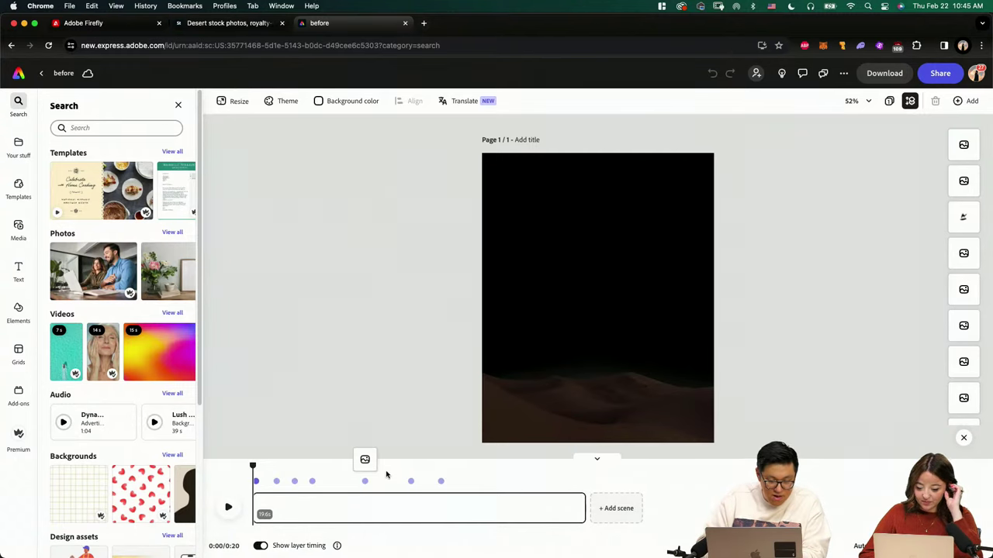
pyautogui.moveTo(252, 466); pyautogui.dragTo(598, 465)
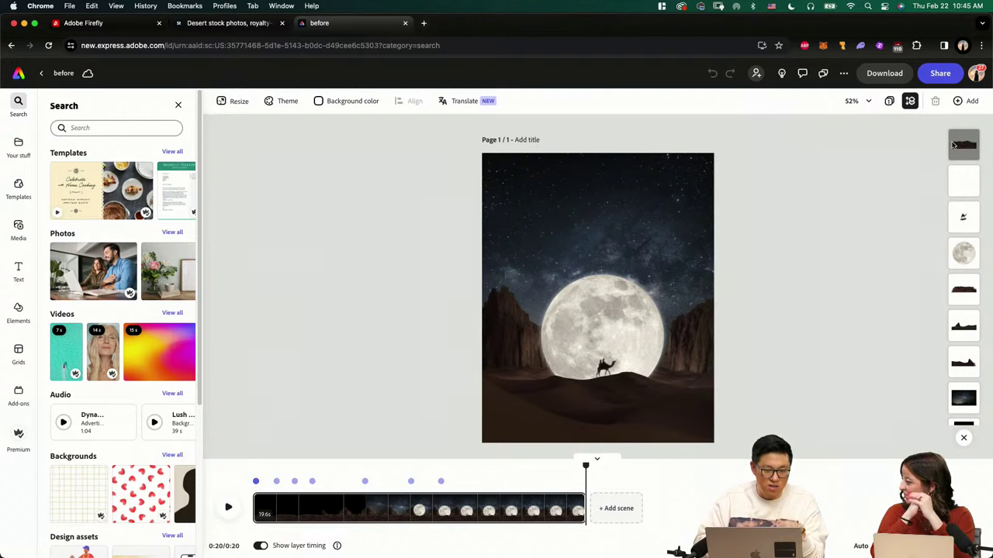
pyautogui.click(440, 482)
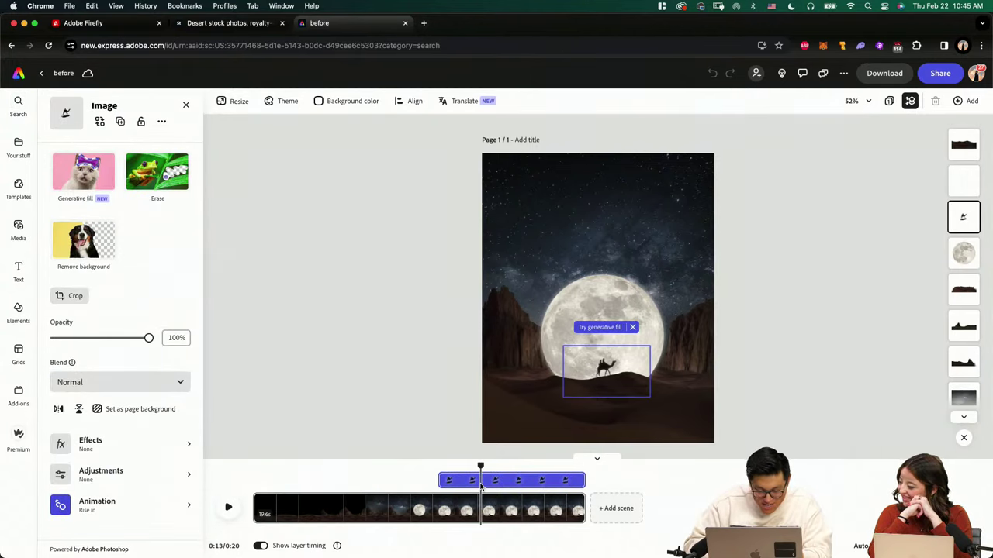
pyautogui.click(480, 486)
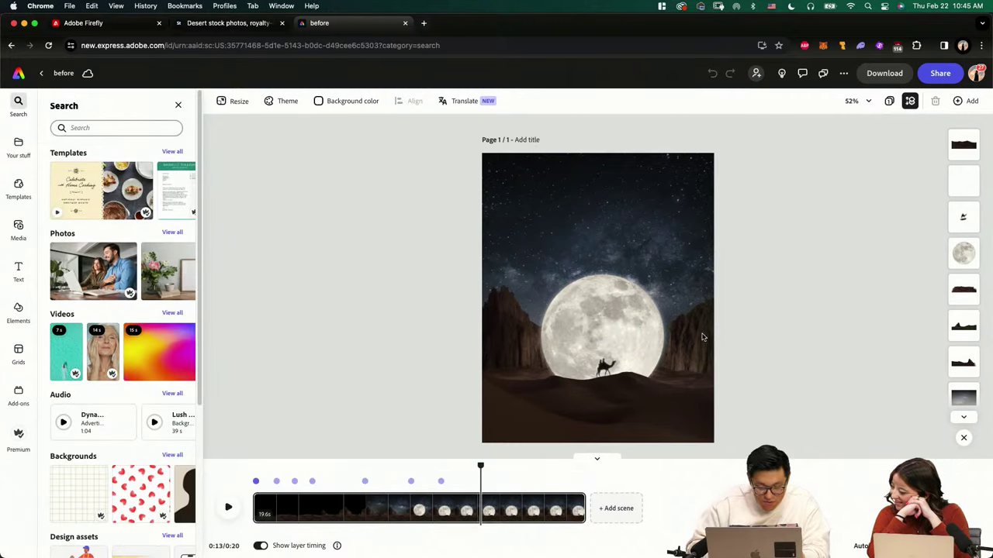
# Select the foreground dune layer and play the scene from the start with the generative fill prompt dismissed
pyautogui.click(965, 145)
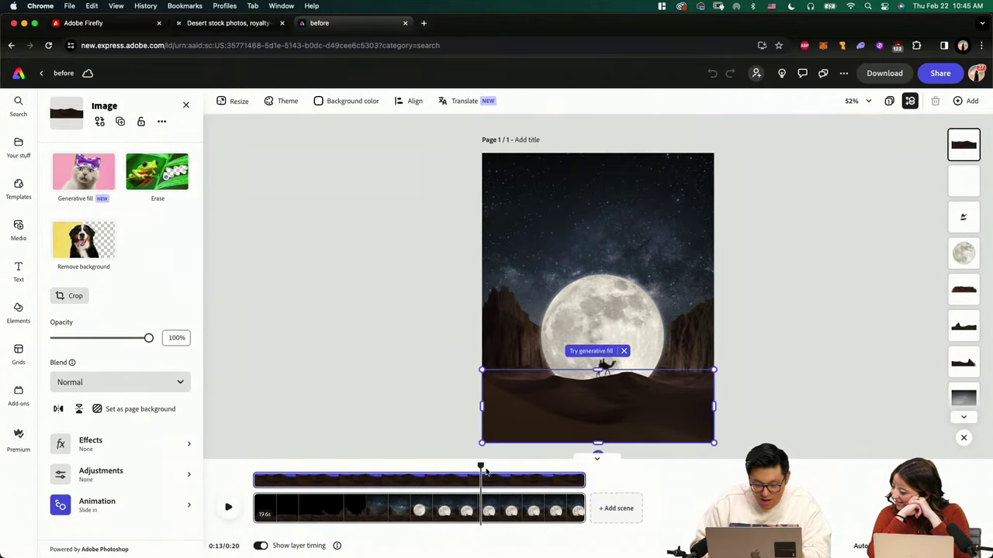
pyautogui.moveTo(480, 466); pyautogui.dragTo(250, 465)
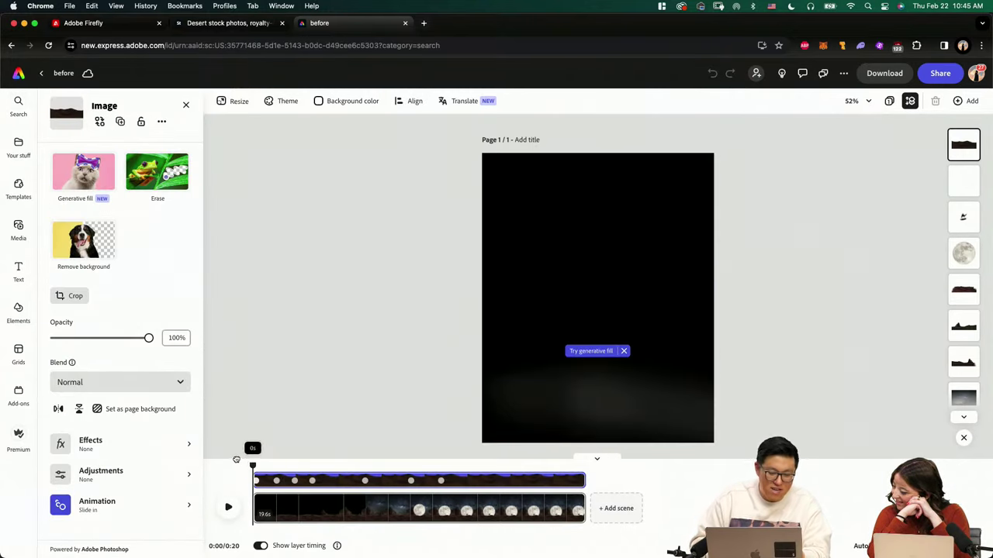
pyautogui.click(228, 508)
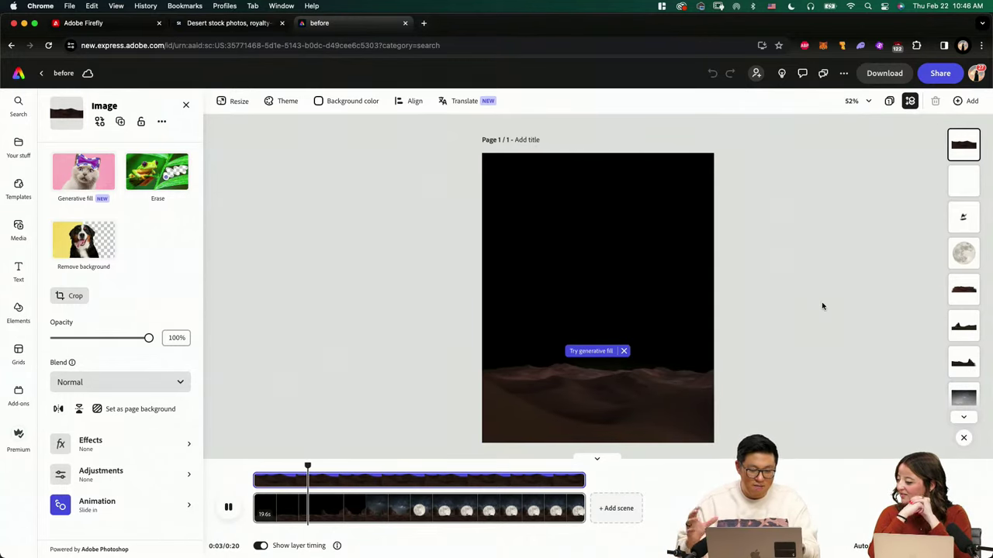
pyautogui.click(624, 352)
pyautogui.press('space')
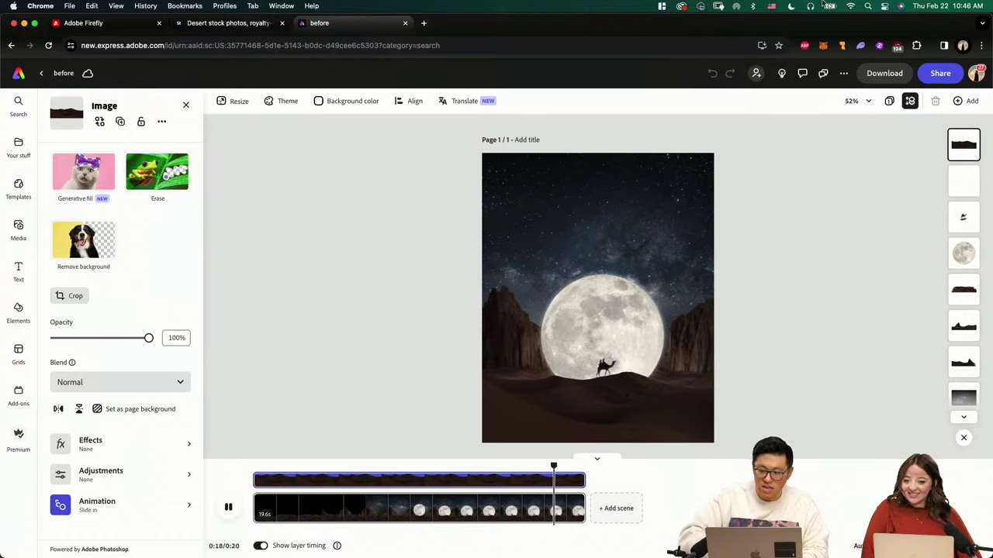
# Replace the foreground dune's Slide in animation with the Rise in animation
pyautogui.click(125, 513)
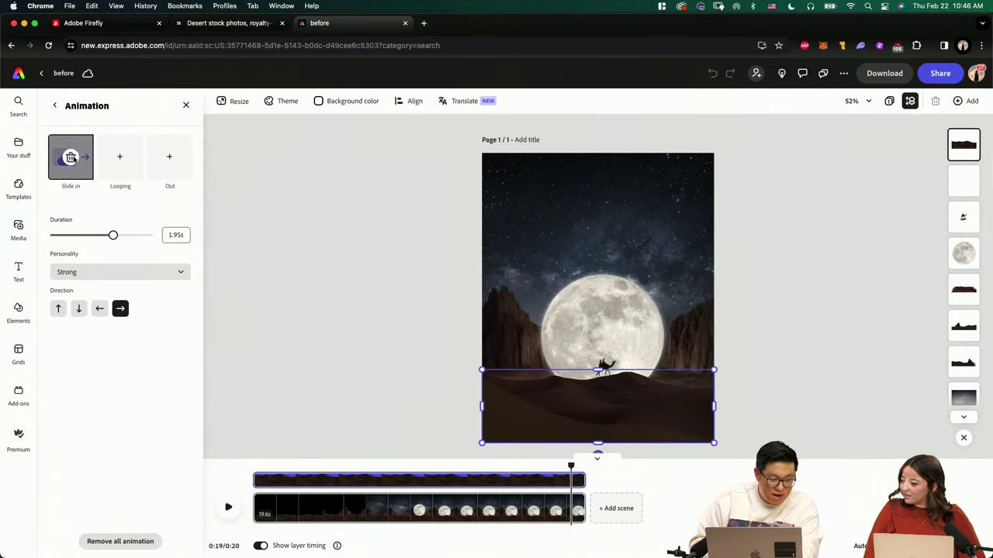
pyautogui.click(71, 158)
pyautogui.click(71, 159)
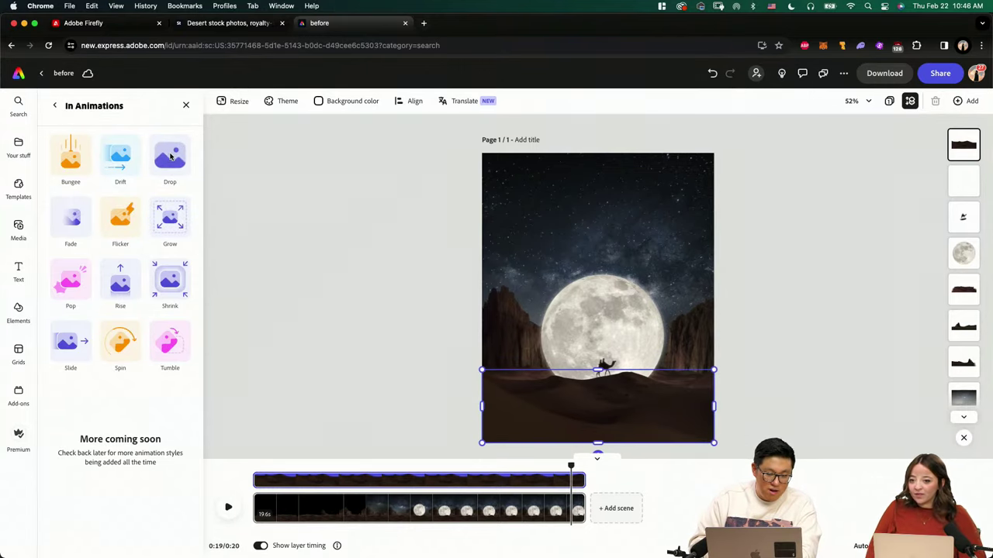
pyautogui.click(120, 279)
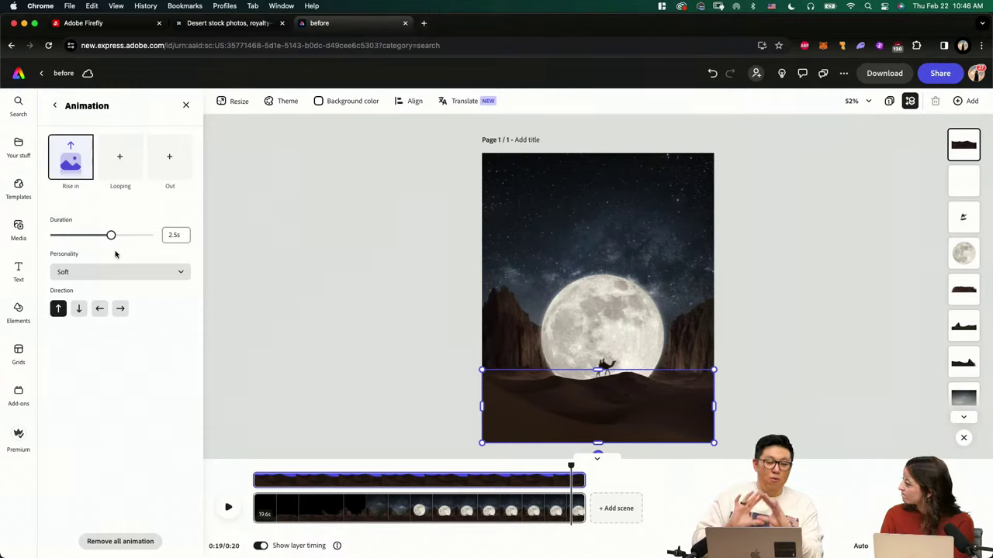
# Try Rise in durations of 1.64 s and 3.37 s on the foreground dune and settle on 2.27 s
pyautogui.click(89, 237)
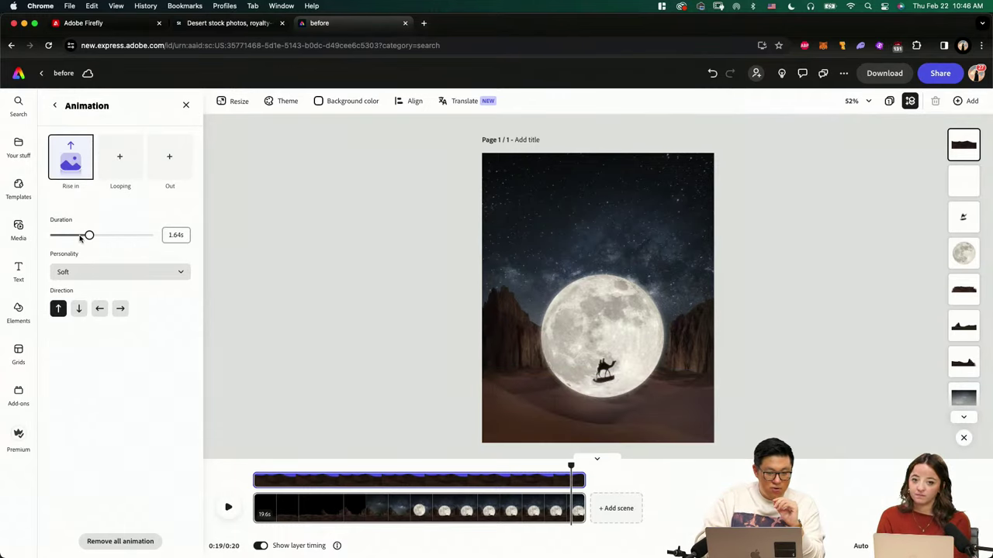
pyautogui.click(133, 236)
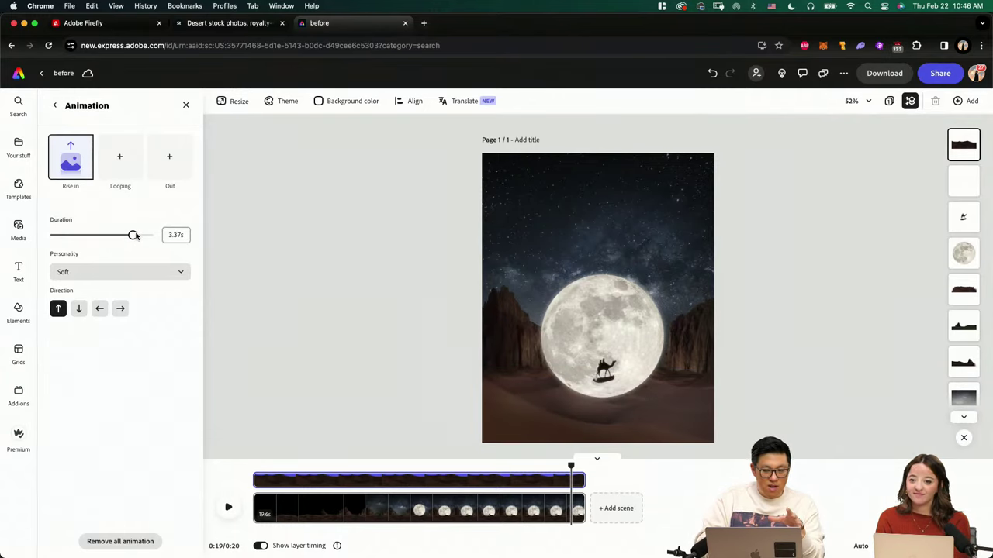
pyautogui.click(105, 235)
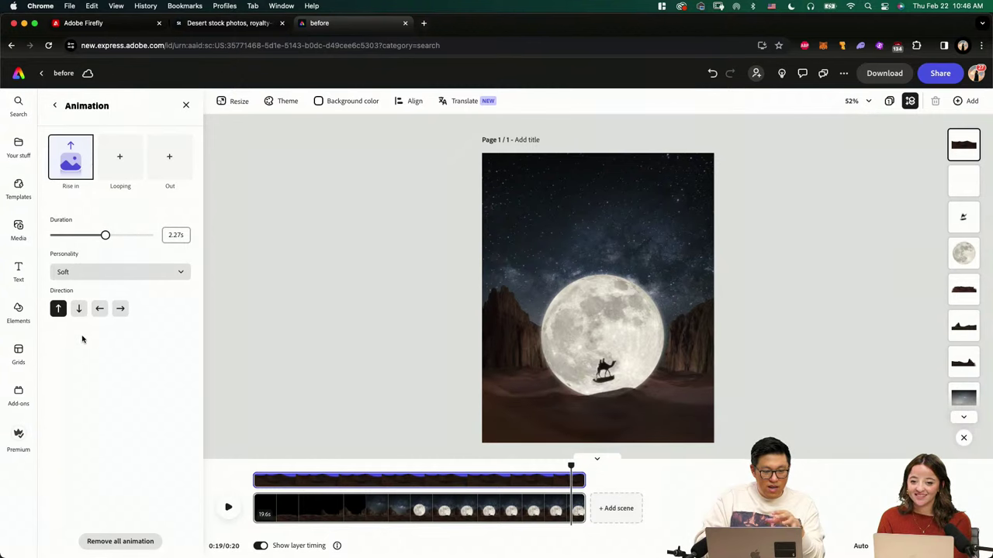
# Try the downward direction on the foreground dune's Rise in animation and restore the upward direction
pyautogui.click(78, 309)
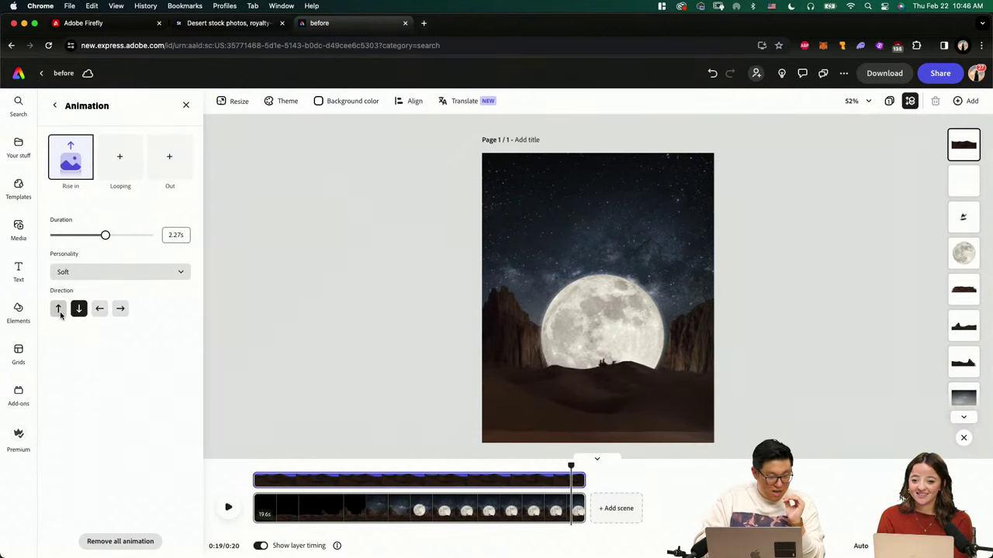
pyautogui.click(58, 310)
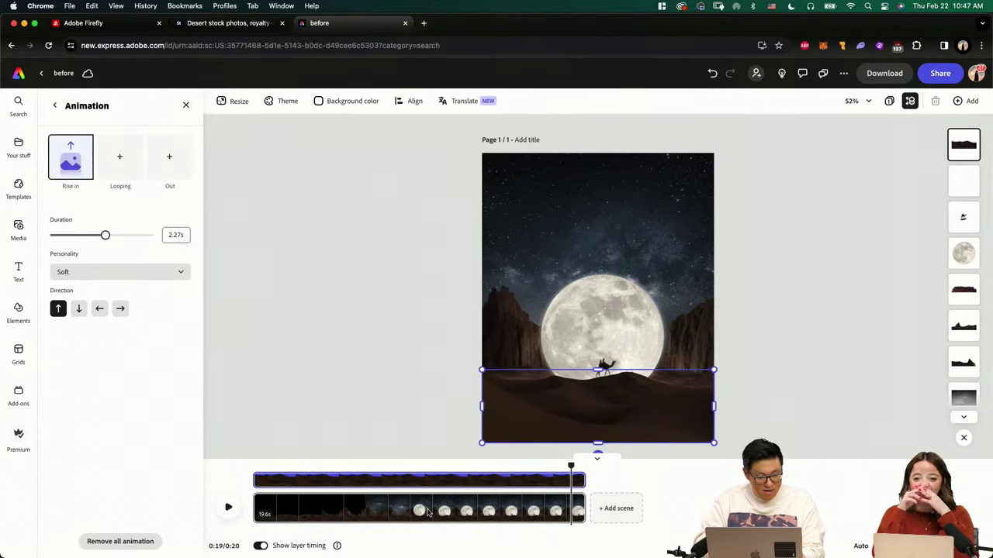
# Delay the foreground dune layer's start by trimming it to 13.1 s, and play the scene to check its entrance
pyautogui.click(256, 482)
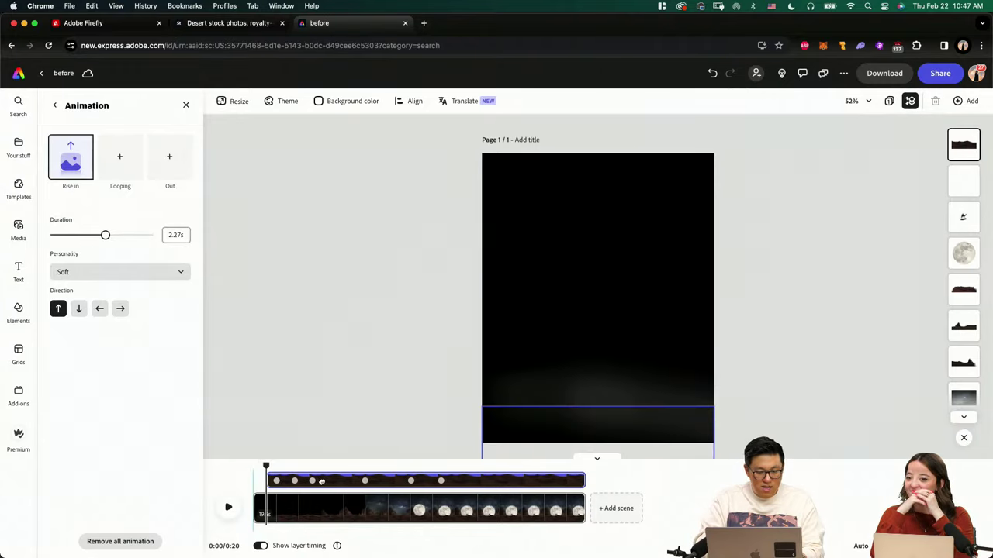
pyautogui.moveTo(259, 481); pyautogui.dragTo(355, 487)
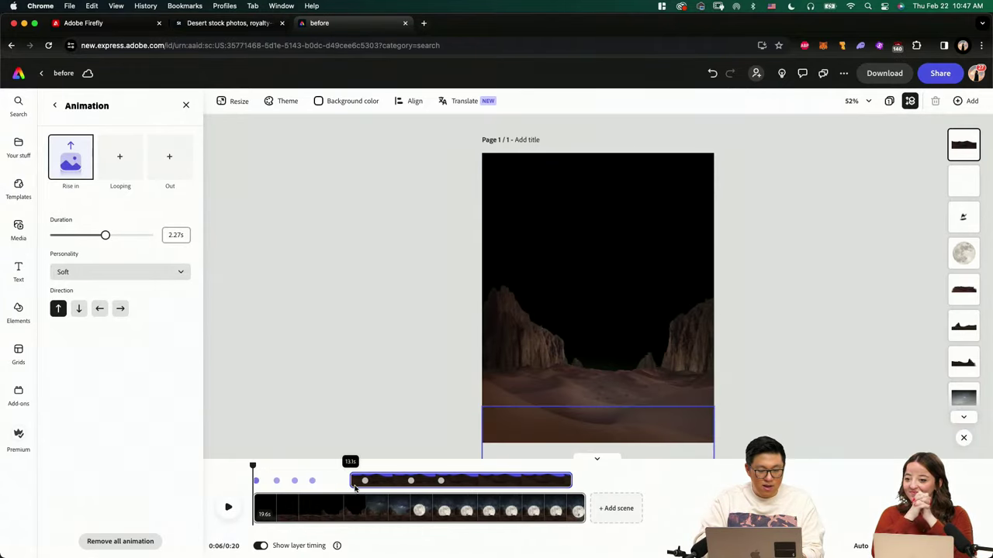
pyautogui.click(298, 468)
pyautogui.click(254, 467)
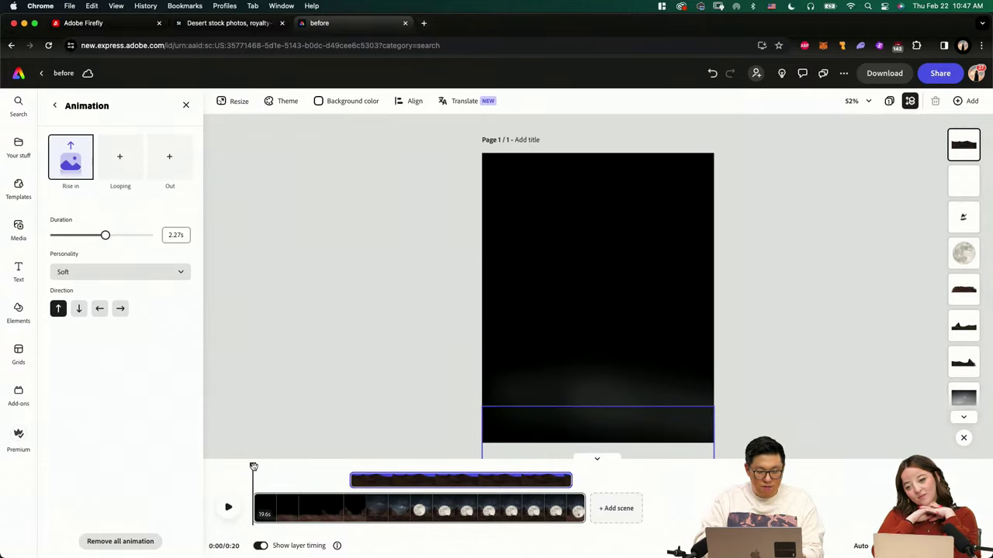
pyautogui.press('space')
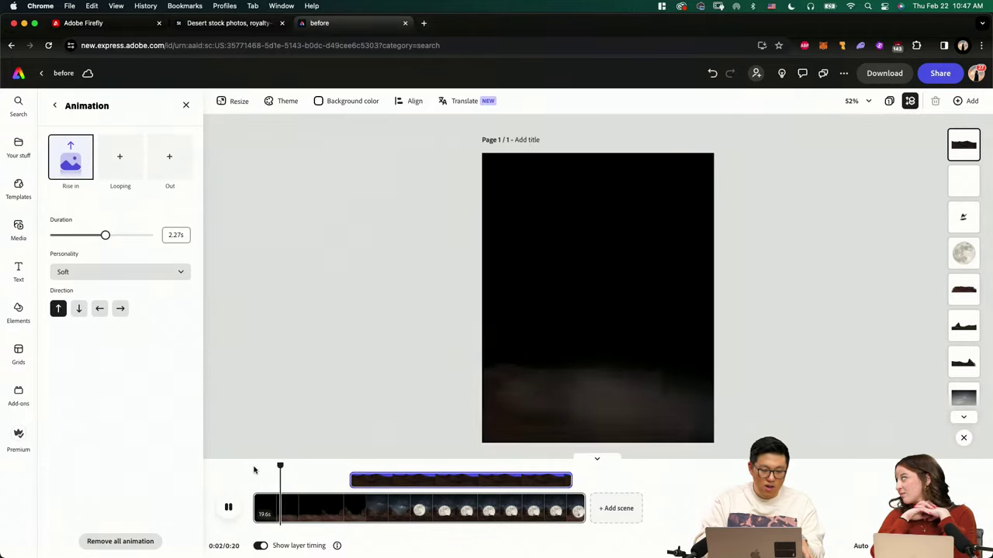
pyautogui.click(255, 470)
pyautogui.click(311, 475)
pyautogui.press('space')
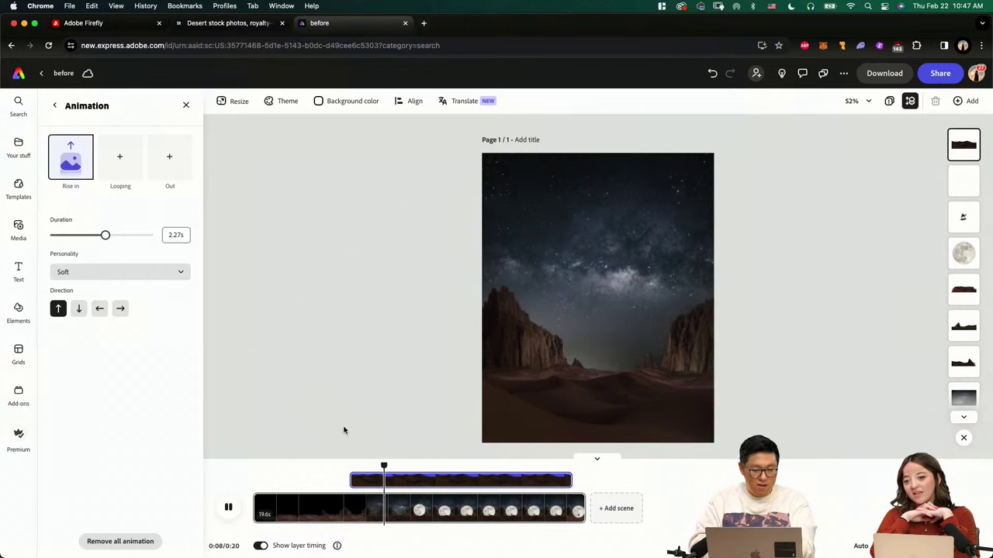
# Extend the foreground dune layer to 18.8 s and the wider dune layer behind it so both start at the scene's beginning
pyautogui.click(358, 483)
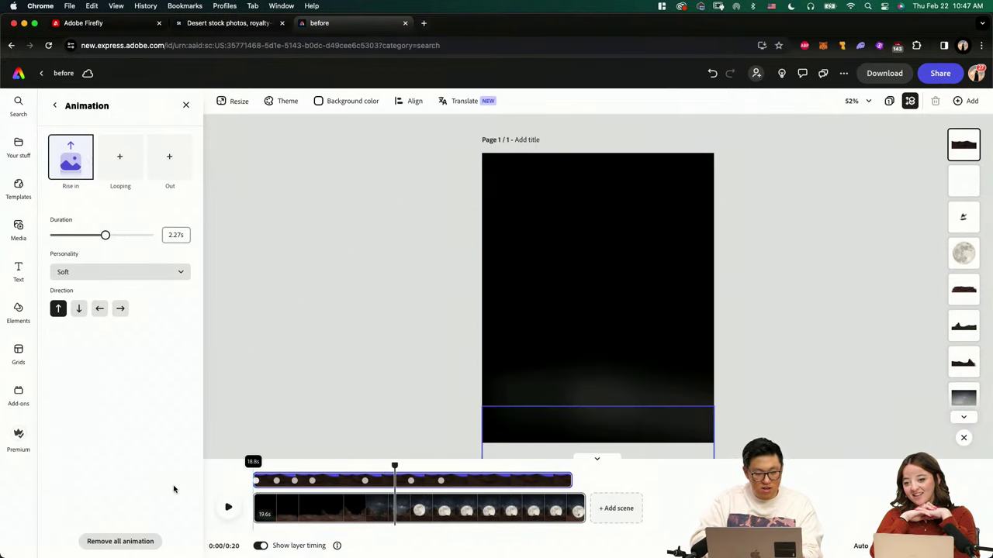
pyautogui.click(963, 218)
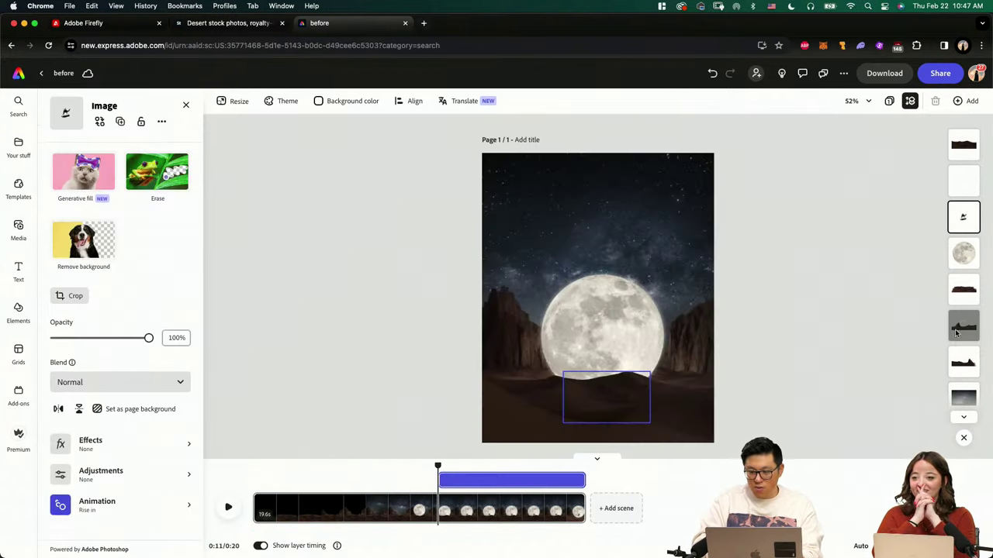
pyautogui.click(963, 292)
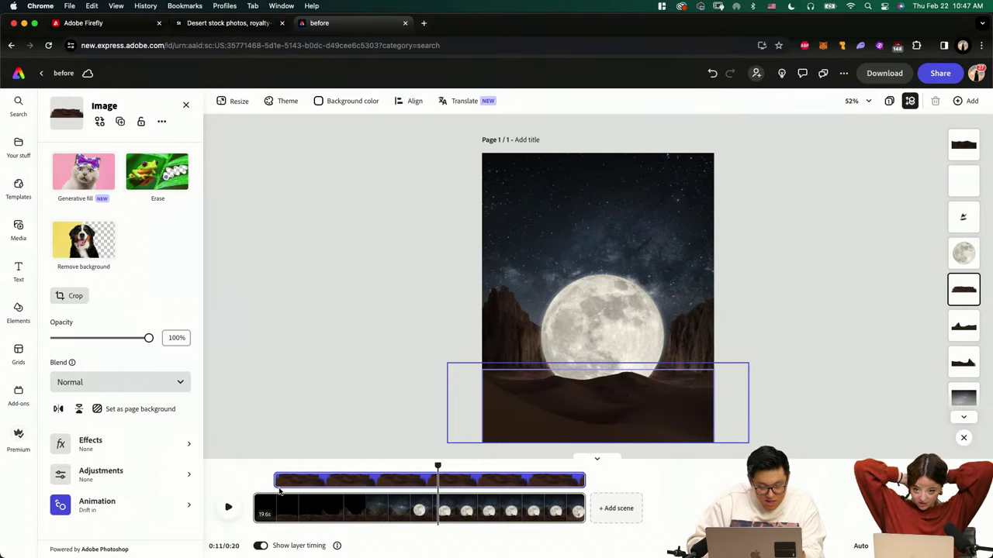
pyautogui.moveTo(276, 481); pyautogui.dragTo(232, 480)
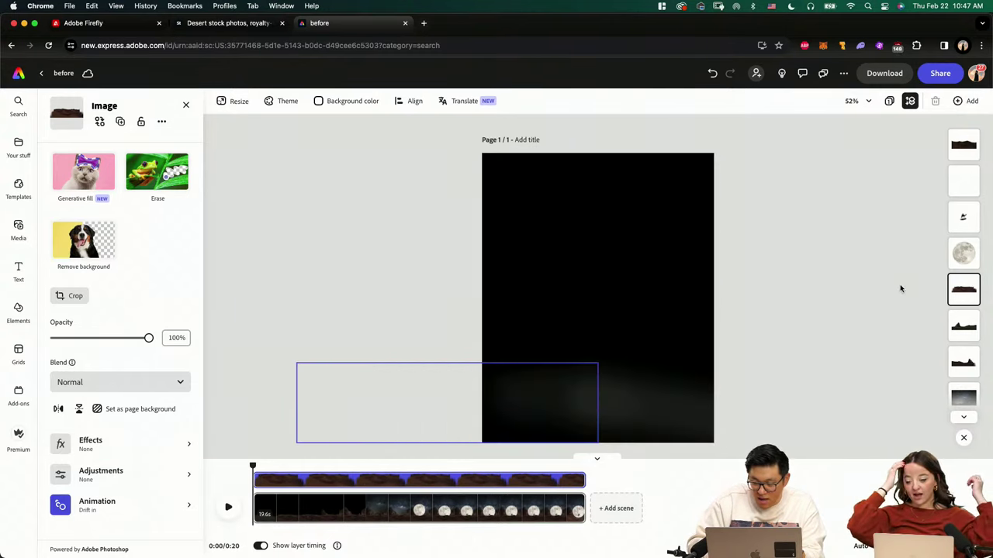
# Check the camel layer's timing, select the moon layer and move the playhead to 8.9 s
pyautogui.click(964, 221)
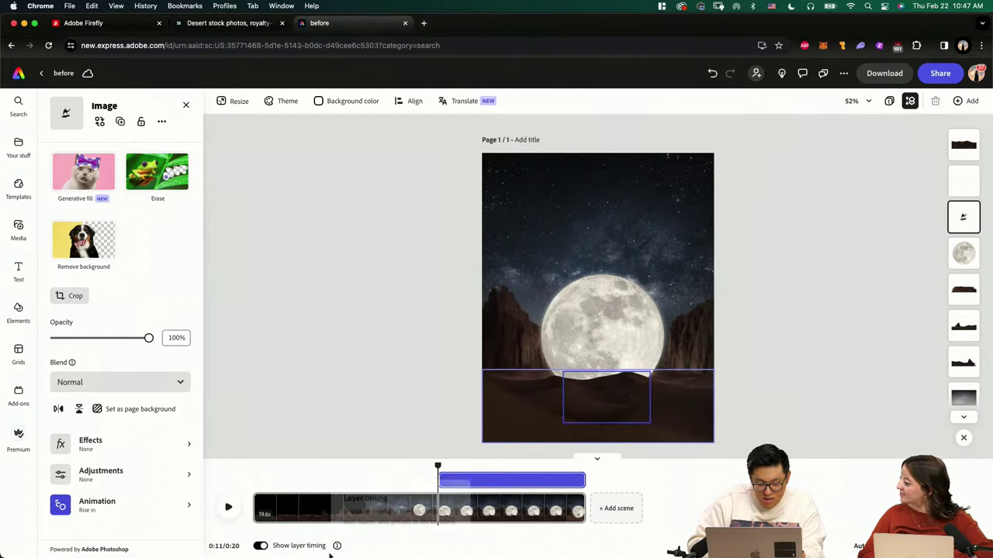
pyautogui.click(966, 246)
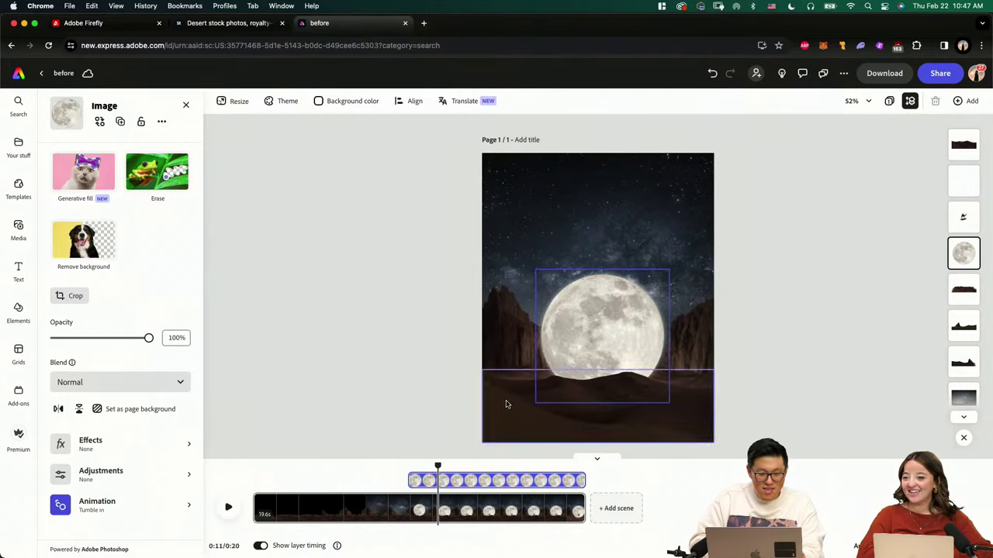
pyautogui.moveTo(438, 470); pyautogui.dragTo(403, 468)
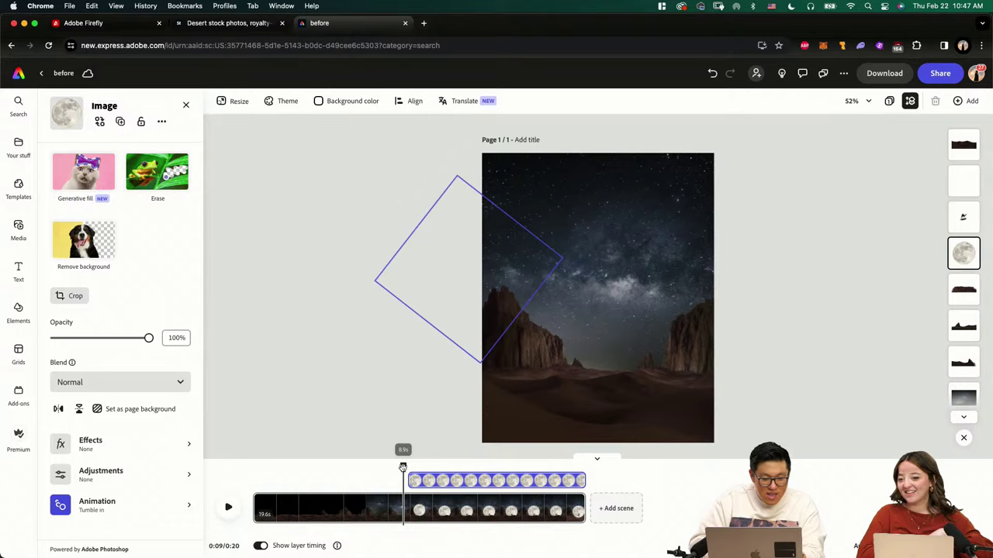
# Replace the moon's Tumble in animation with Drift in
pyautogui.click(105, 504)
pyautogui.click(76, 158)
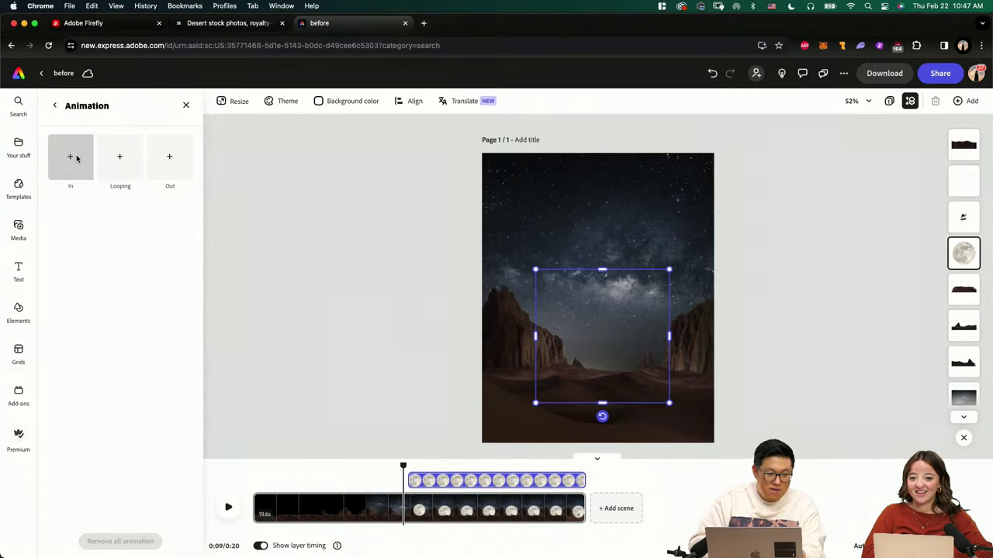
pyautogui.click(77, 158)
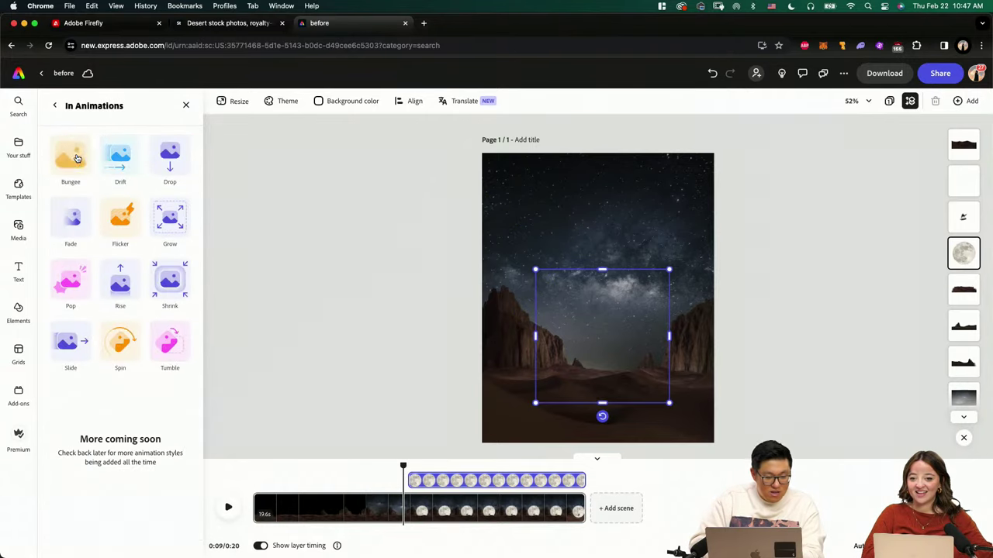
pyautogui.click(120, 156)
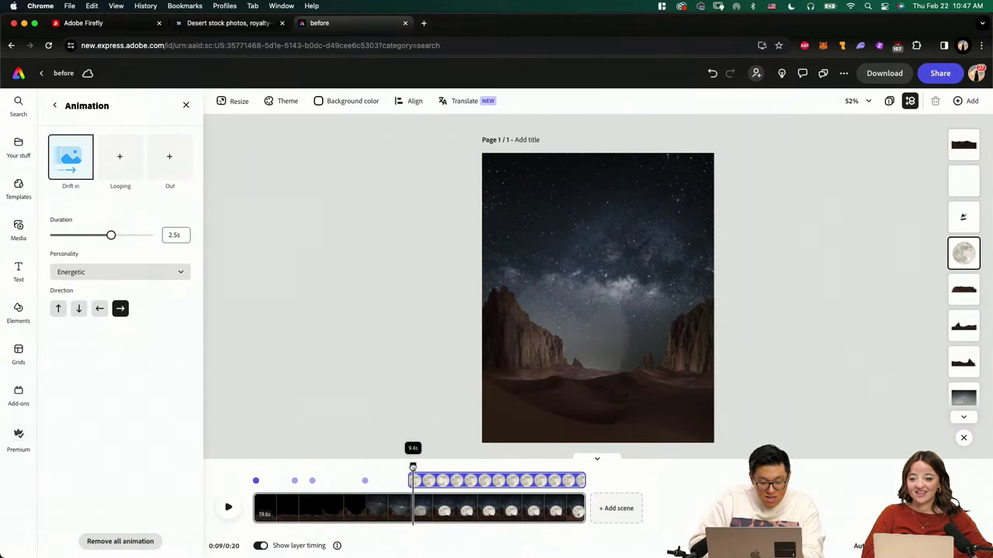
# Remove the moon's Drift in animation and apply Tumble in as its entrance
pyautogui.click(71, 157)
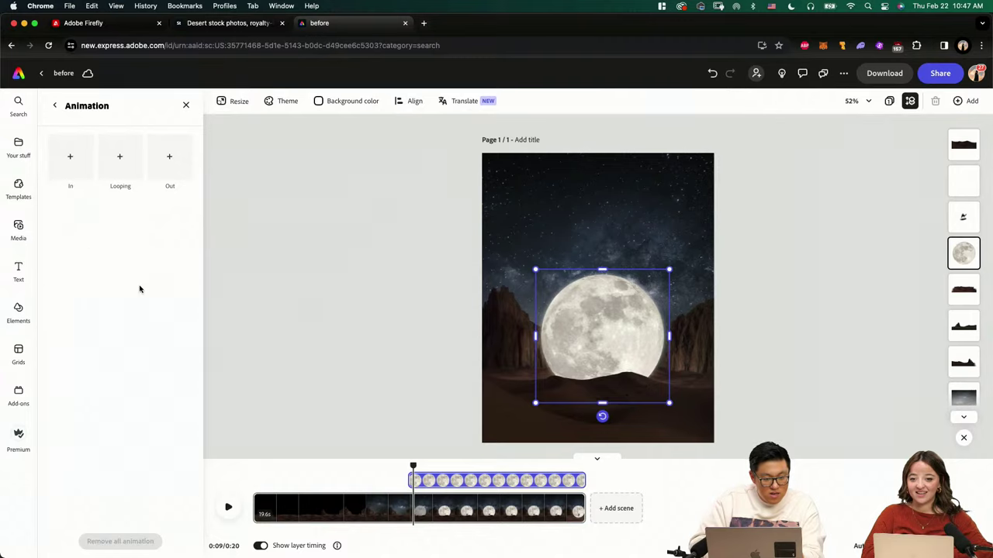
pyautogui.click(71, 159)
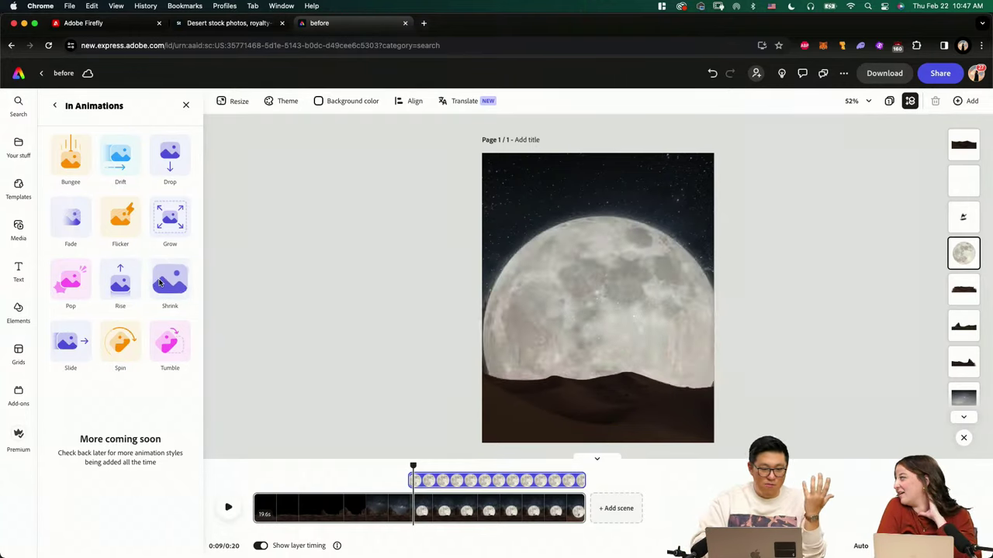
pyautogui.click(169, 349)
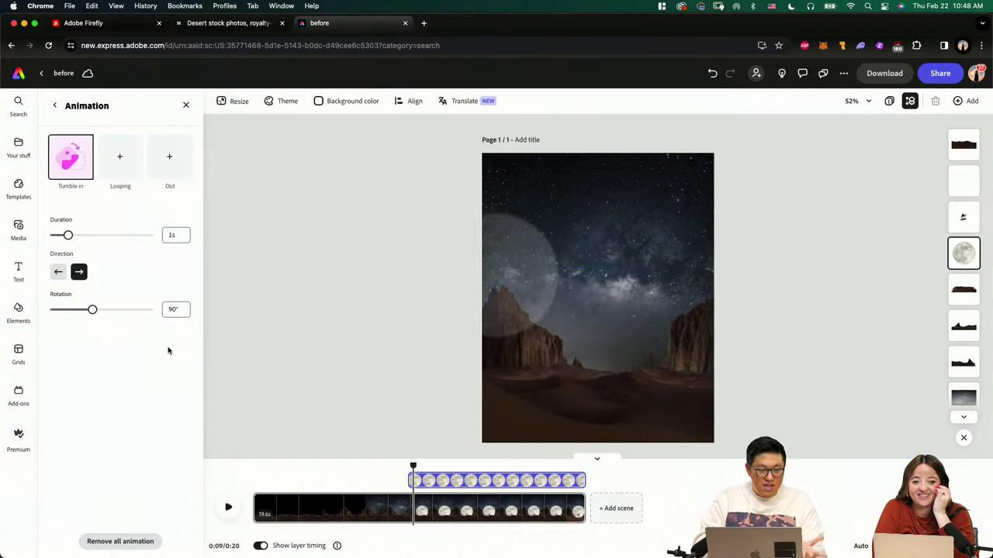
# Try moon Tumble in durations of 0.89 s and 2.65 s, set the rotation to 151° and settle on 1.15 s
pyautogui.moveTo(68, 235)
pyautogui.mouseDown()
pyautogui.moveTo(122, 235)
pyautogui.moveTo(70, 240)
pyautogui.mouseUp()
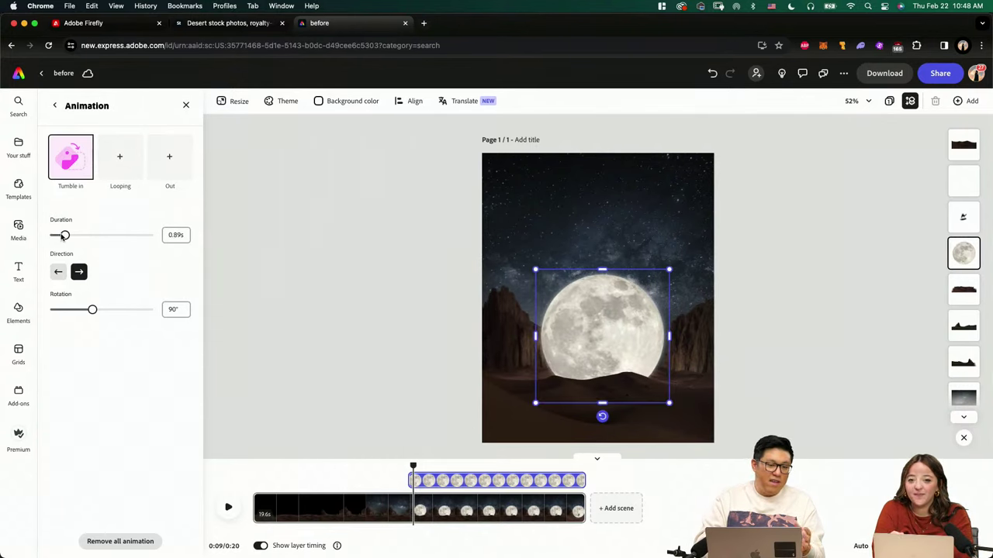
pyautogui.moveTo(64, 235); pyautogui.dragTo(113, 235)
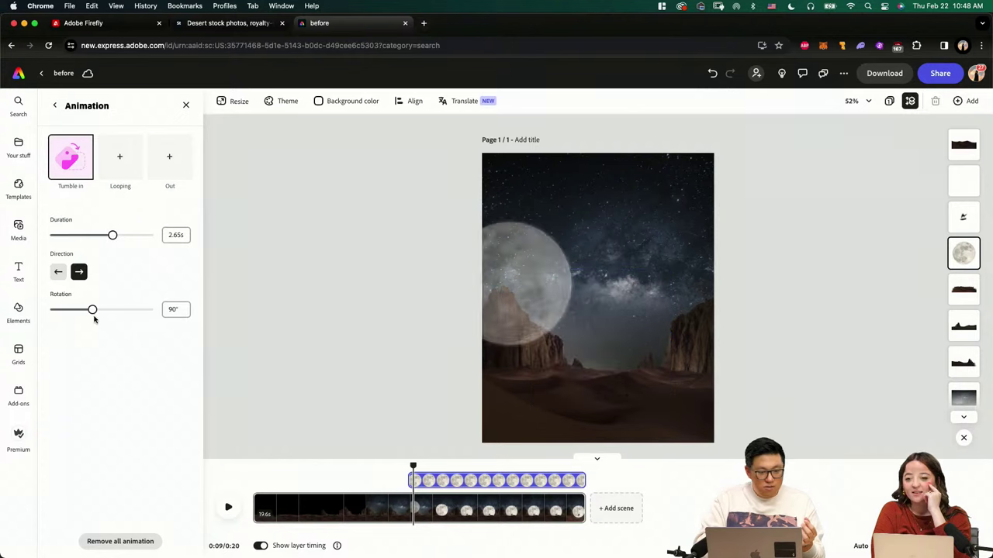
pyautogui.moveTo(93, 311); pyautogui.dragTo(130, 309)
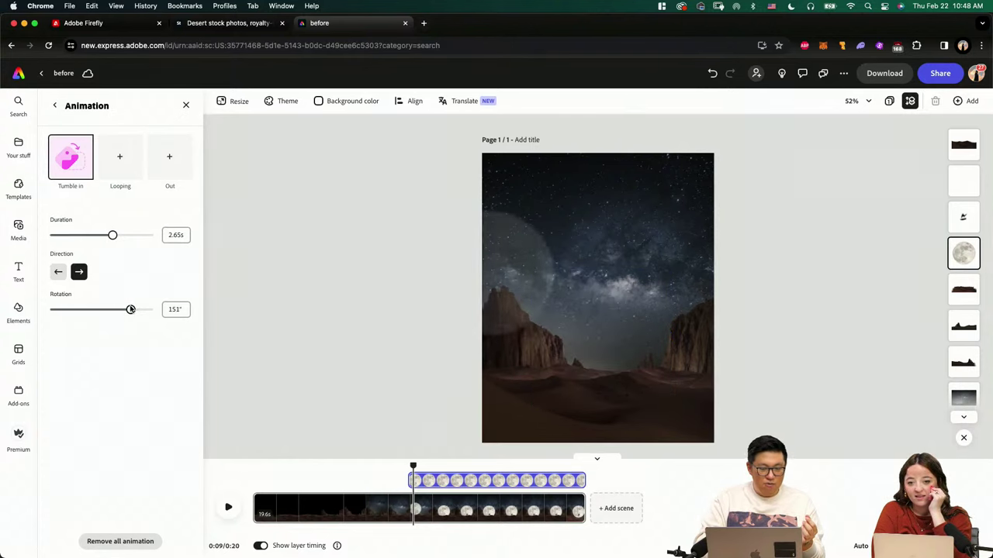
pyautogui.click(70, 236)
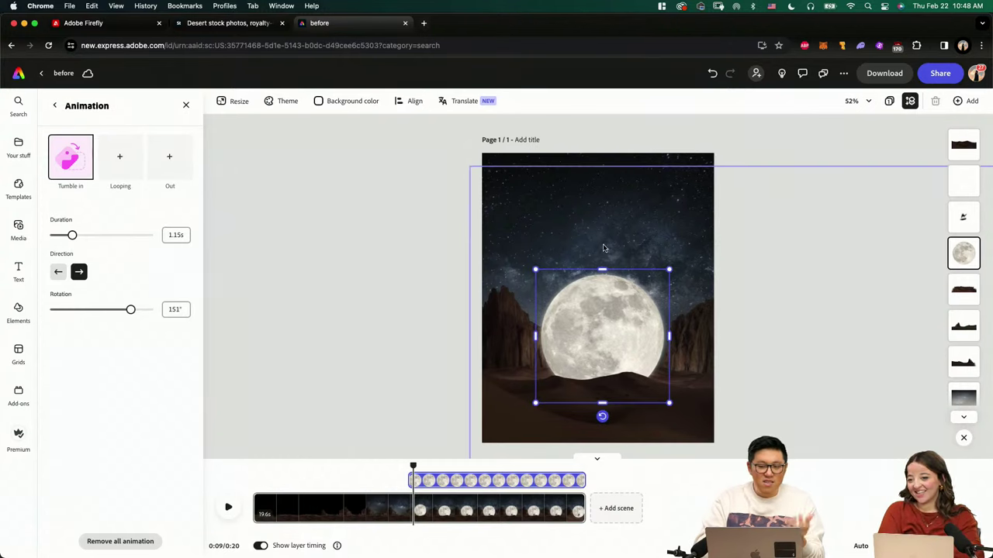
# Play the scene from the start to review the layered reveal through the camel's entrance
pyautogui.moveTo(413, 468); pyautogui.dragTo(220, 477)
pyautogui.press('space')
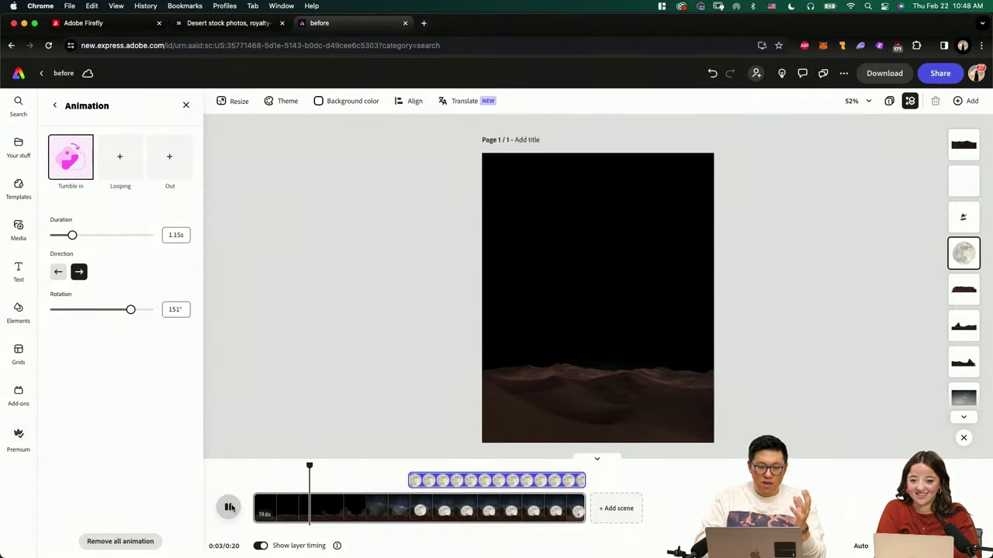
pyautogui.click(229, 507)
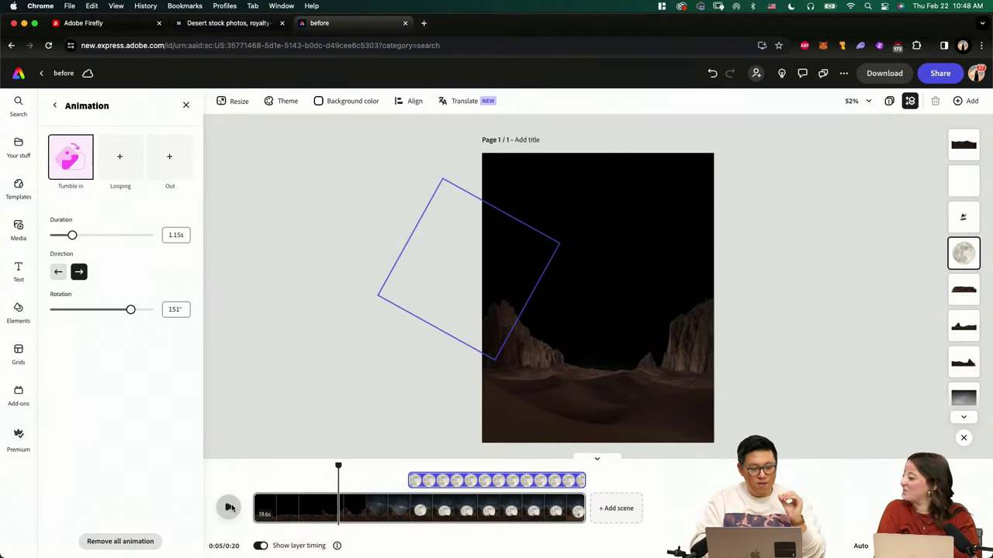
pyautogui.click(229, 507)
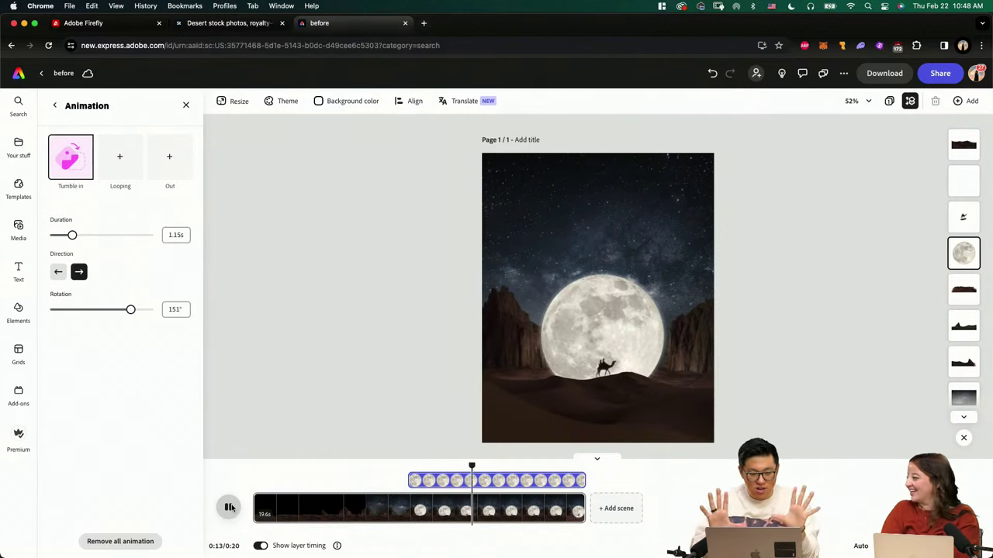
pyautogui.click(232, 508)
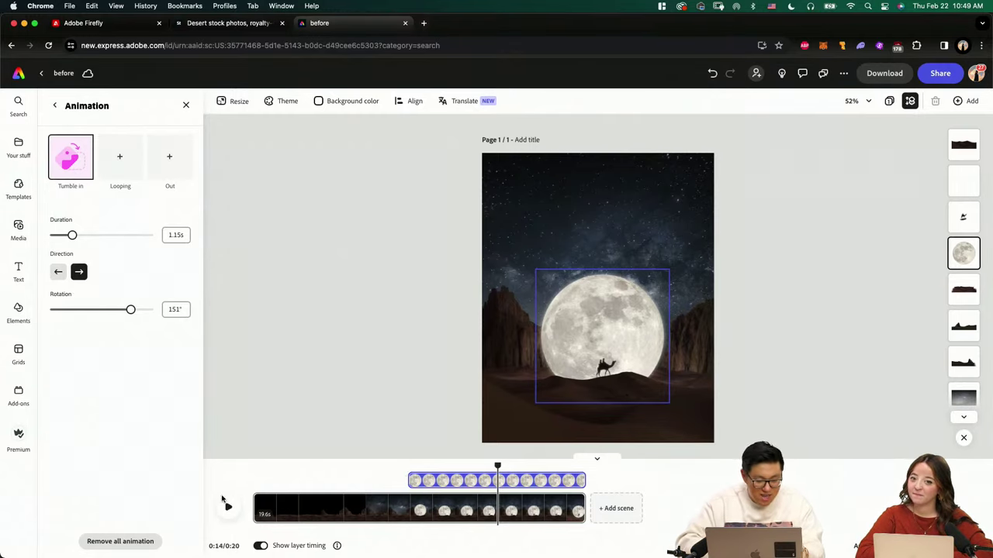
# Switch to Finder and open the final files folder inside Adobe Live 2.21.24
pyautogui.press('super+Tab')
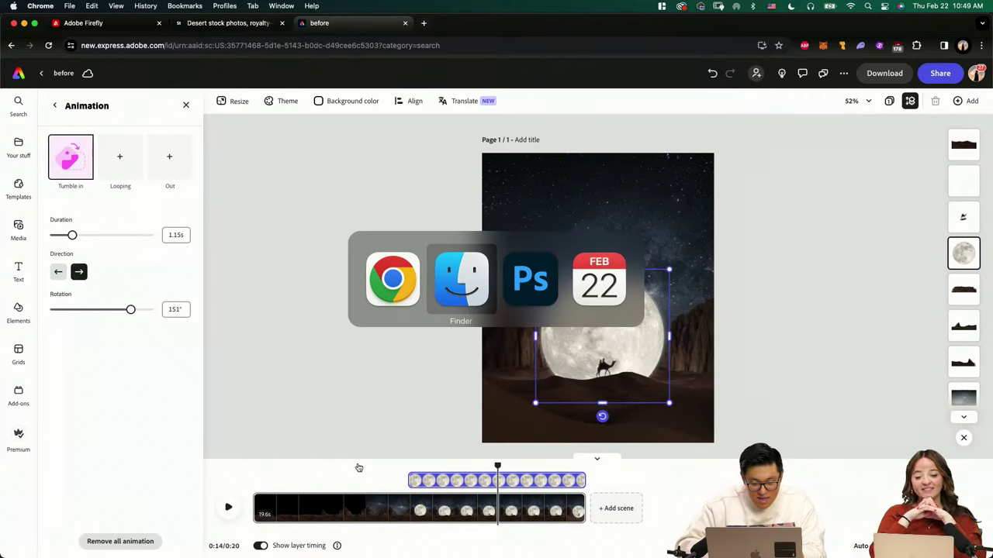
pyautogui.click(709, 274)
pyautogui.doubleClick(448, 224)
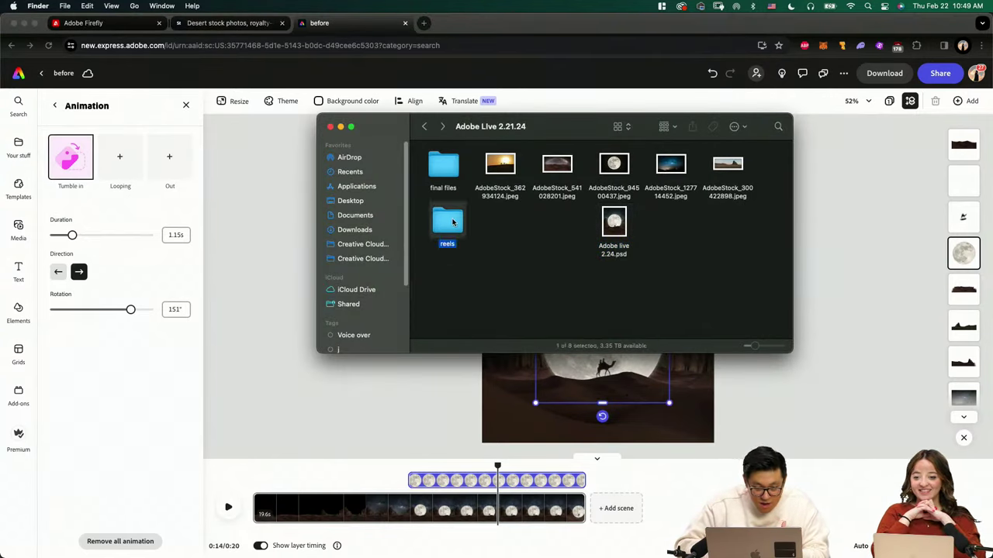
pyautogui.click(425, 126)
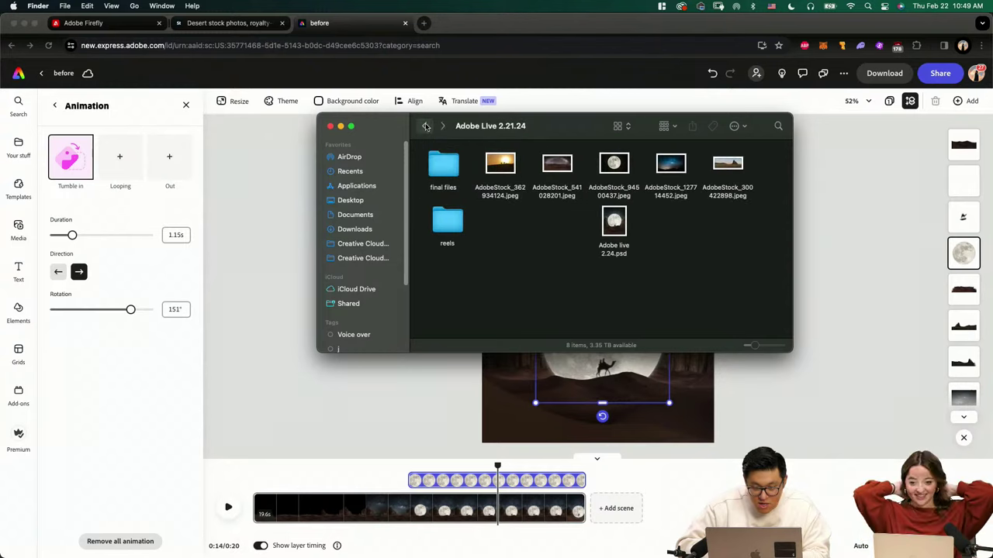
pyautogui.doubleClick(442, 165)
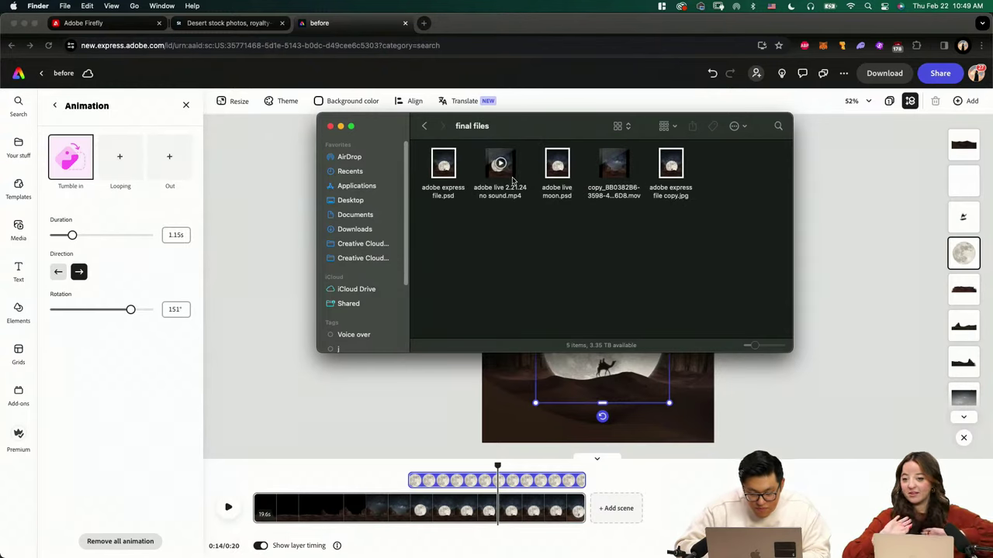
# Open the .mov copy from the final files folder in QuickTime Player and play the finished animation
pyautogui.click(612, 178)
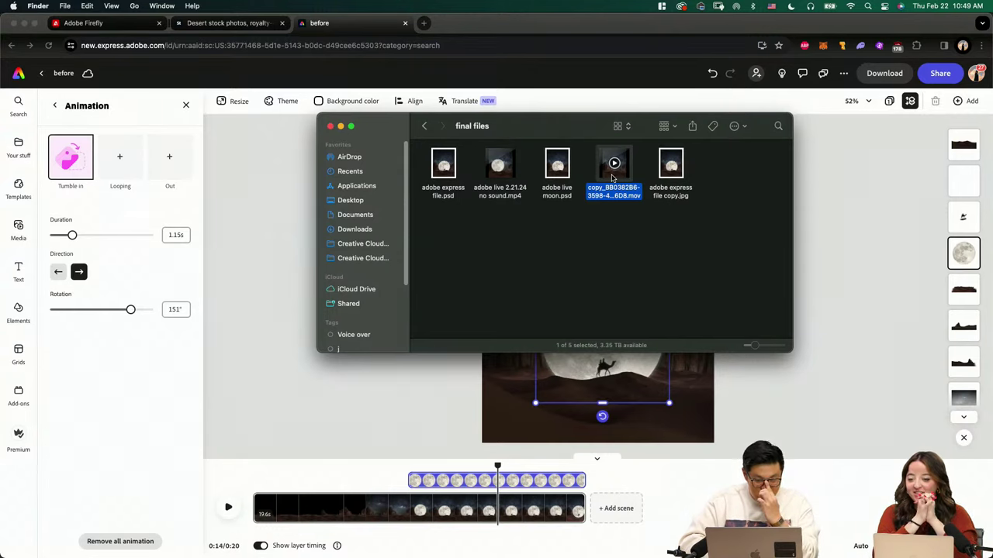
pyautogui.doubleClick(612, 179)
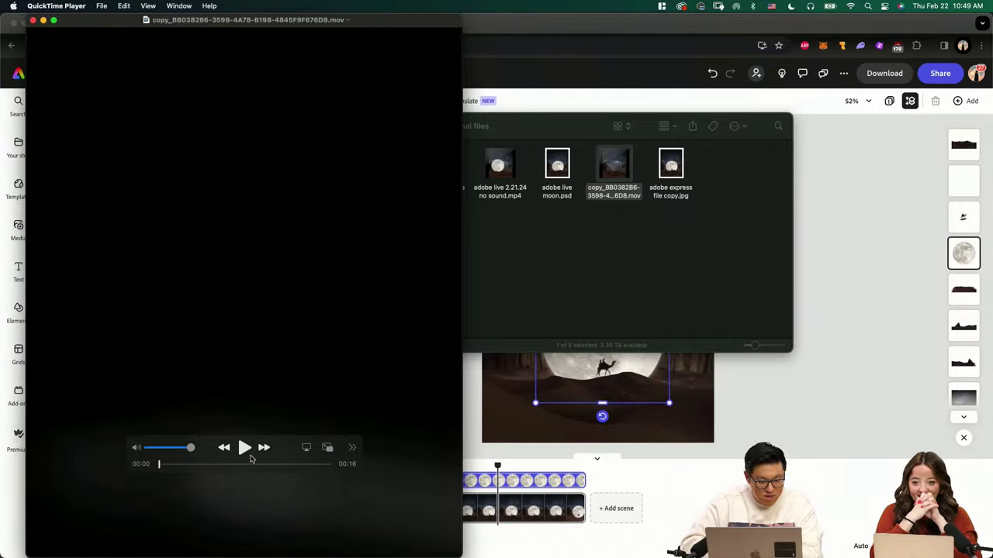
pyautogui.click(244, 449)
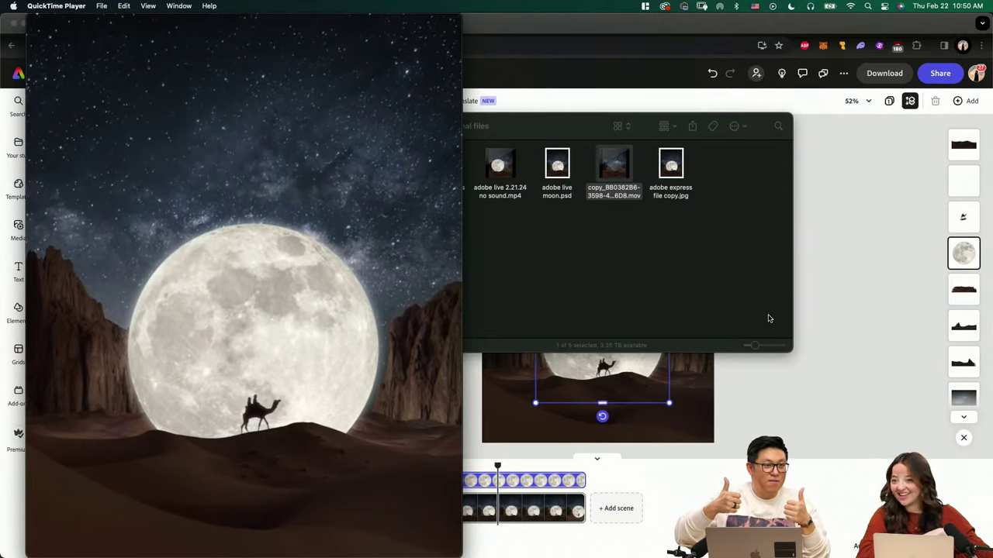
# Replay the finished animation from the start with its window moved clear of the edge, and close it to return to the Adobe Express project
pyautogui.moveTo(291, 26); pyautogui.dragTo(567, 28)
pyautogui.click(435, 469)
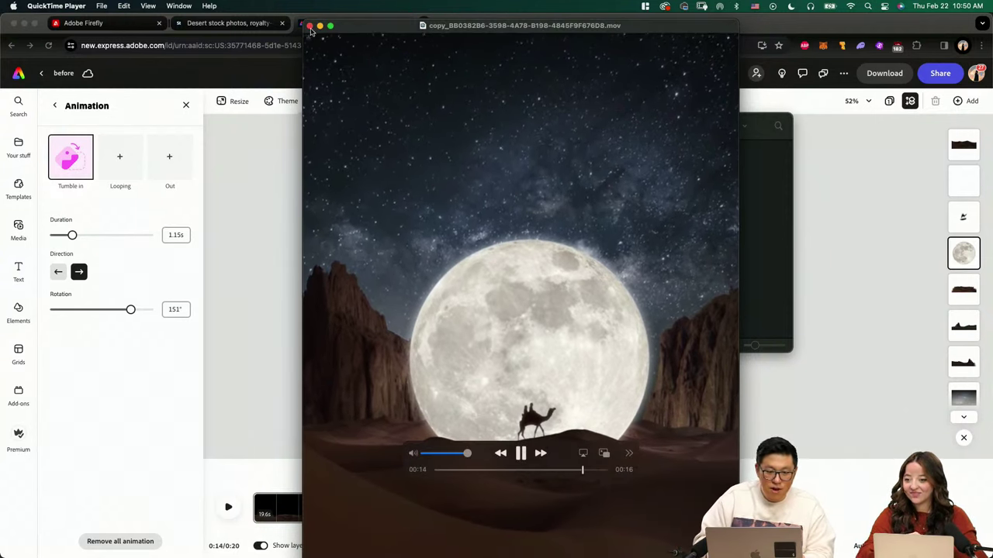
pyautogui.press('super+w')
pyautogui.click(242, 255)
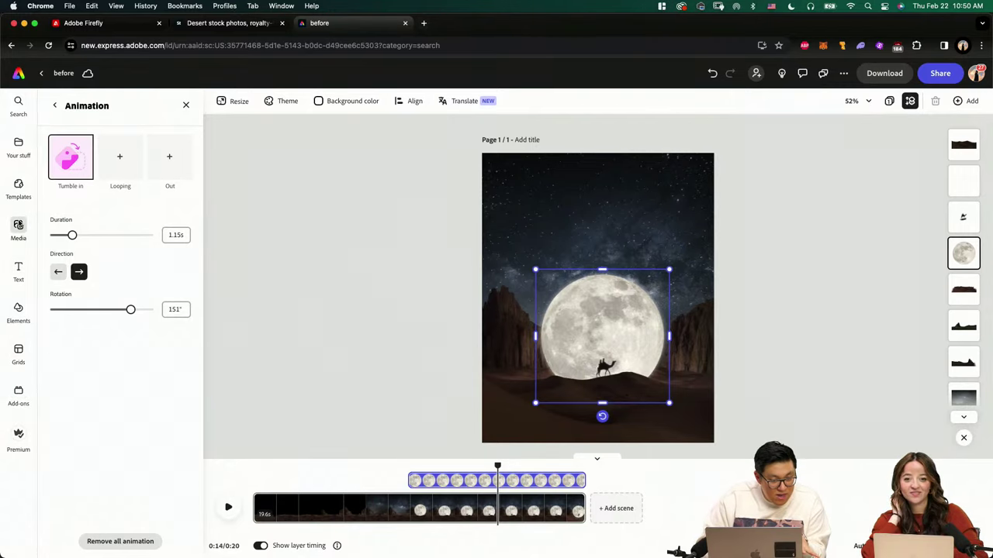
# Leave the project for the home page and open the Schedule calendar to view the February 22 and 23 posting slots
pyautogui.click(20, 72)
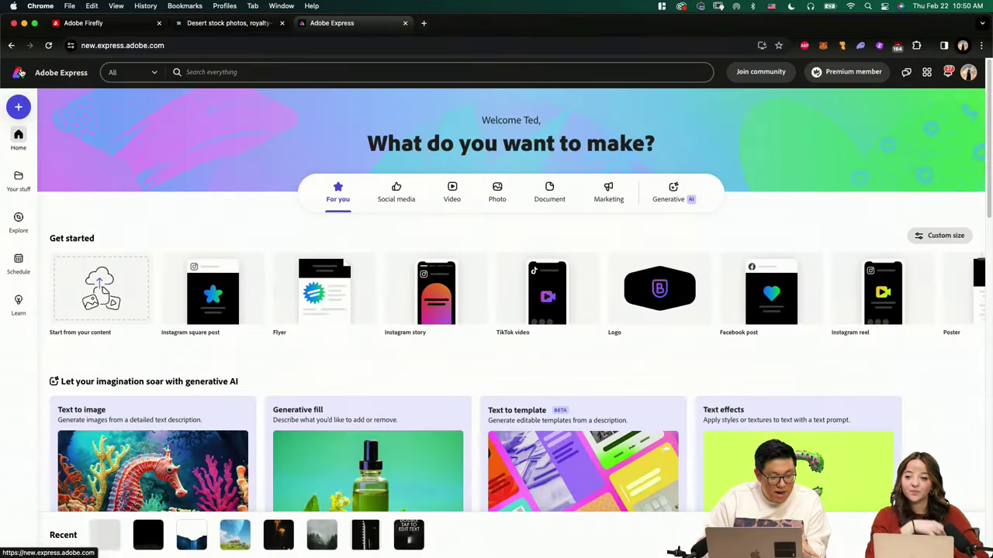
pyautogui.click(18, 263)
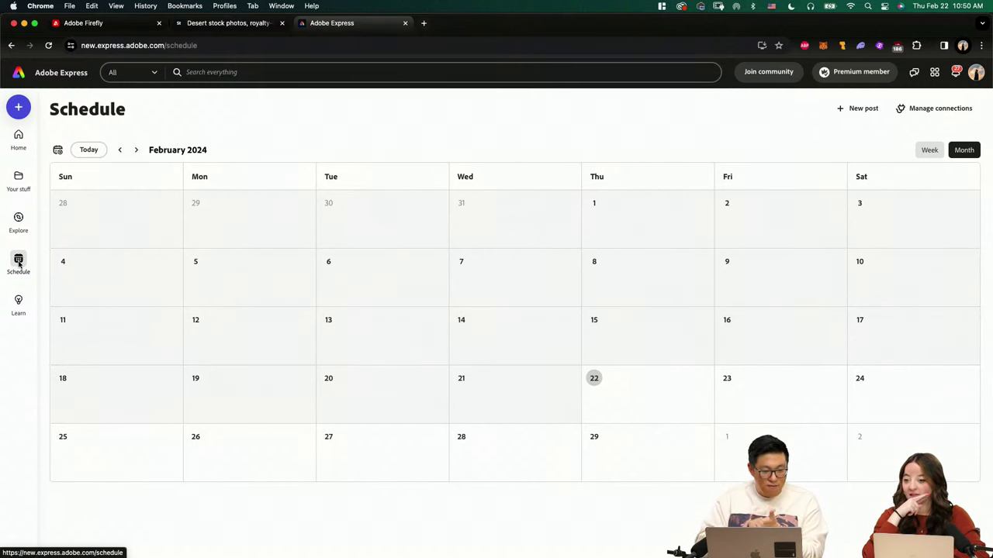
pyautogui.moveTo(612, 409)
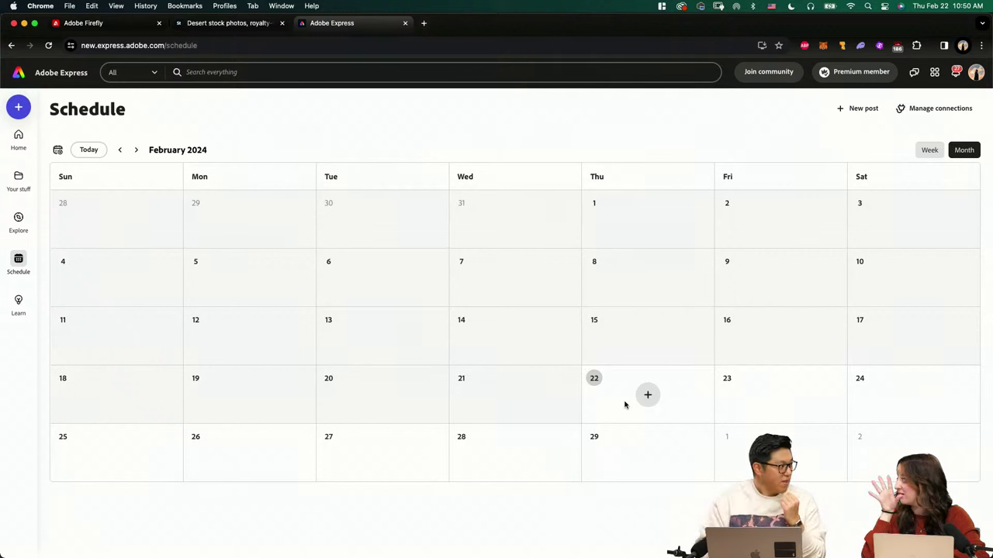
pyautogui.moveTo(769, 394)
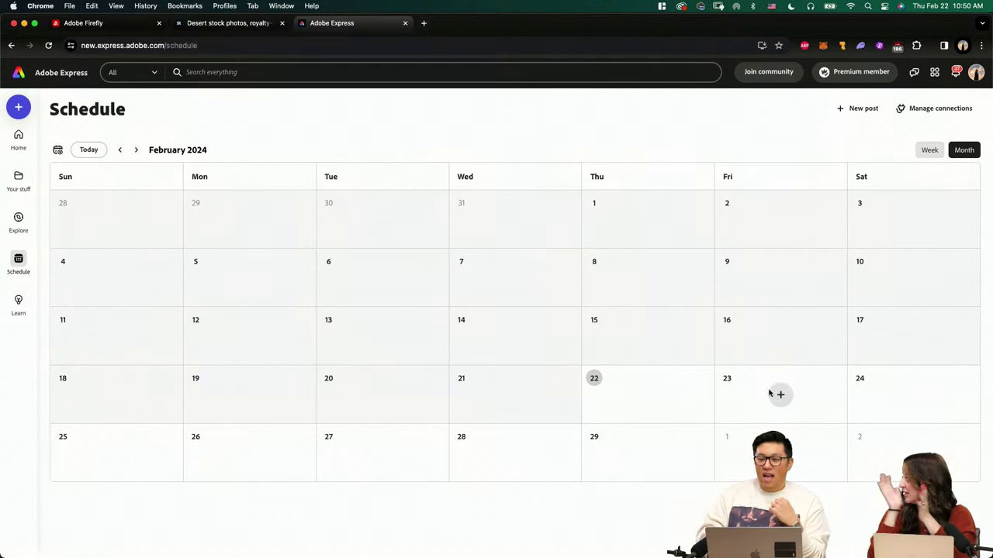